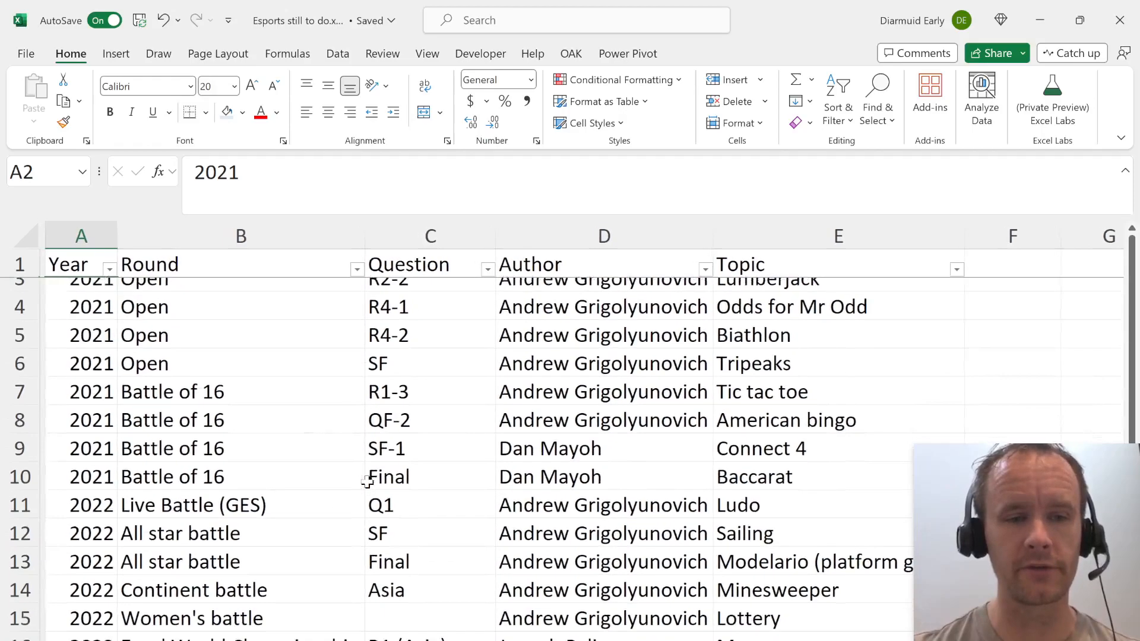
# Examine the list of remaining cases, its Round column and the Active? setting beneath the table.
pyautogui.scroll(3, 368, 481)
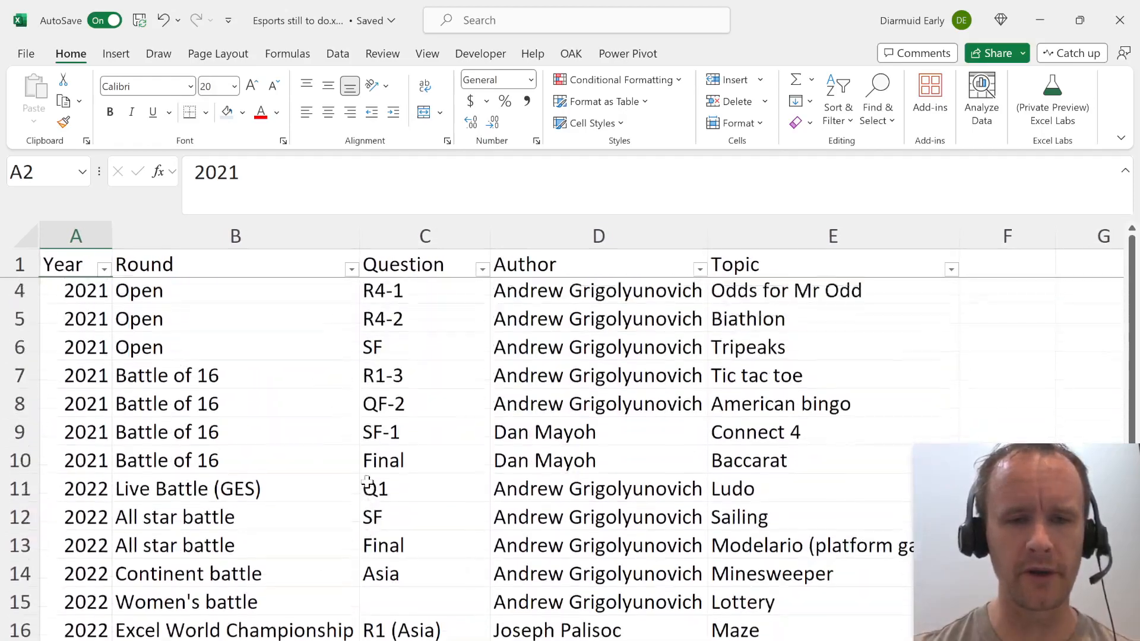
pyautogui.scroll(-2, 267, 443)
pyautogui.scroll(-2, 273, 458)
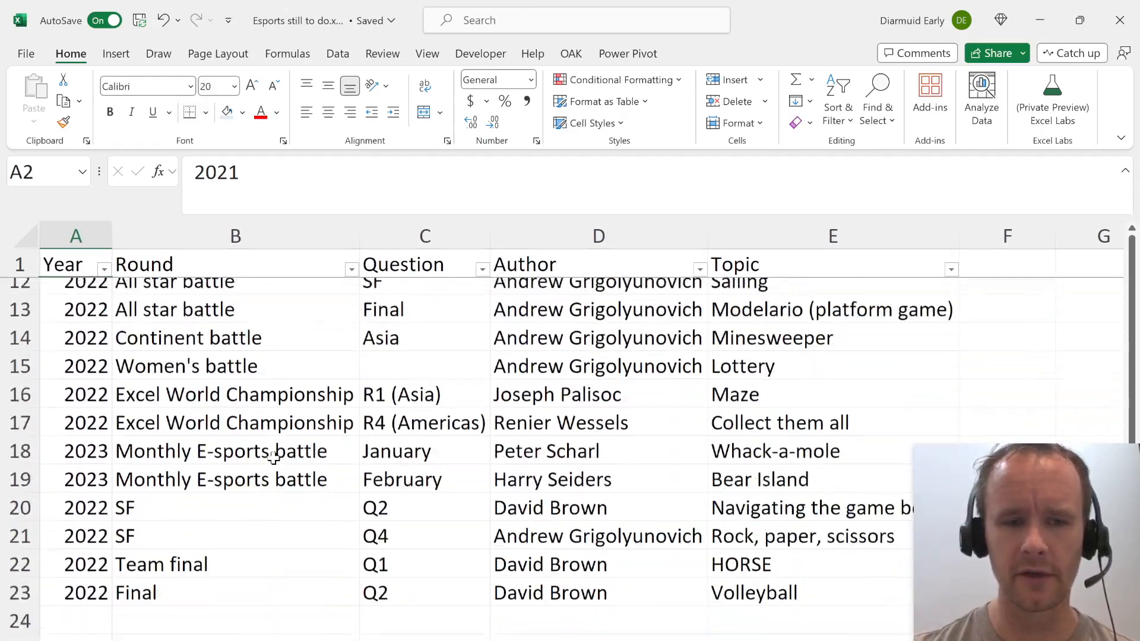
pyautogui.scroll(1, 273, 457)
pyautogui.scroll(3, 273, 460)
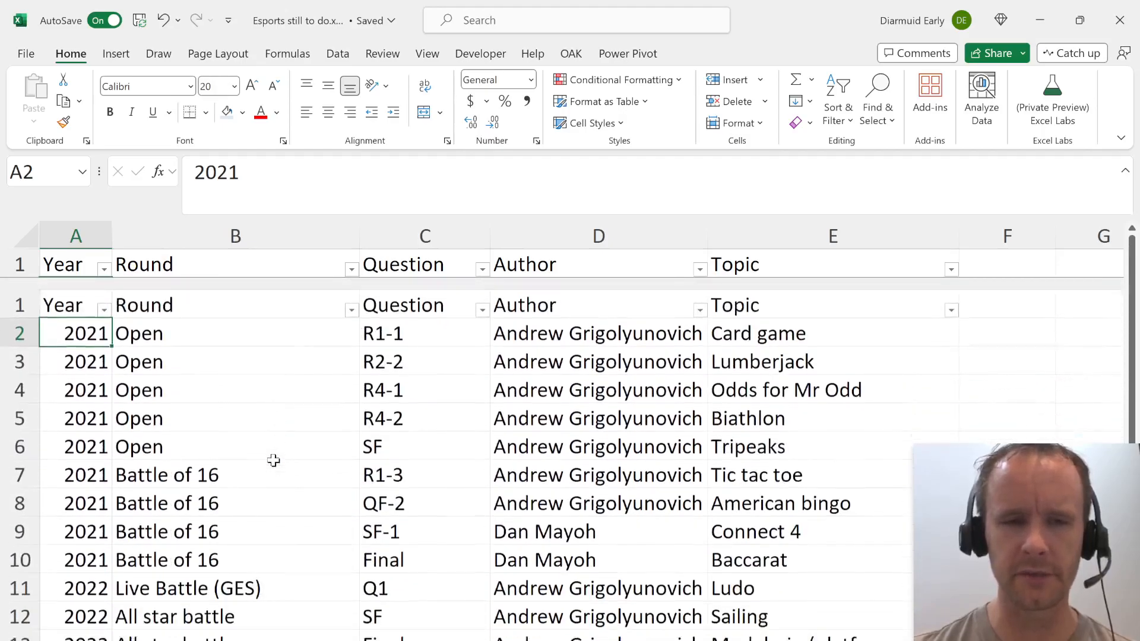
pyautogui.click(180, 294)
pyautogui.hotkey('ctrl', 'shift', 'Down')
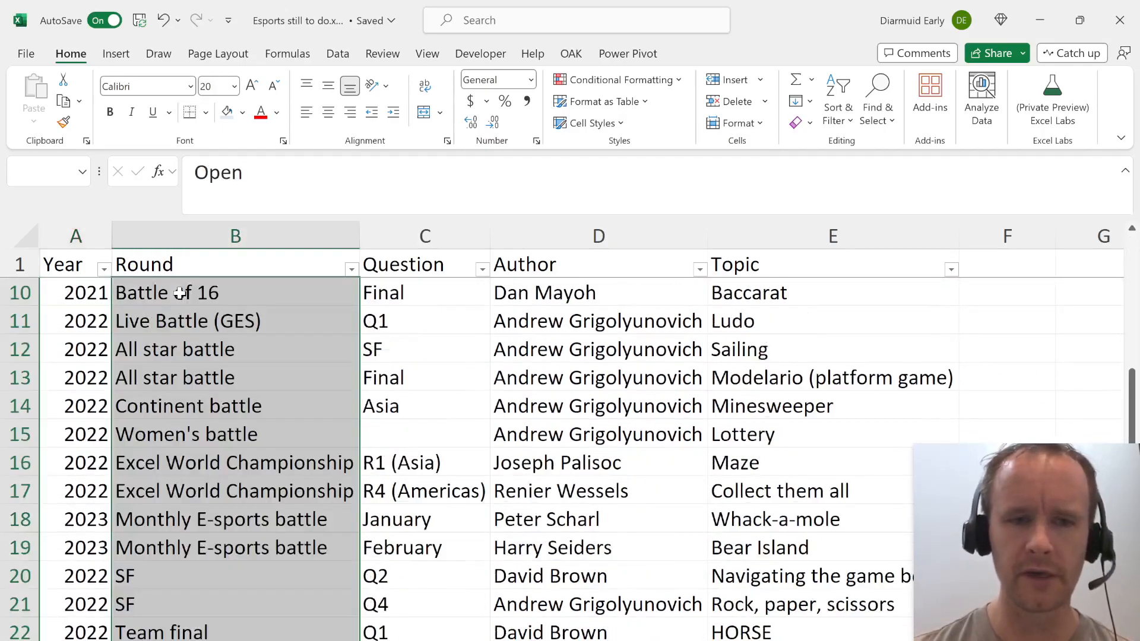
pyautogui.hotkey('ctrl', 'Up')
pyautogui.press('Down')
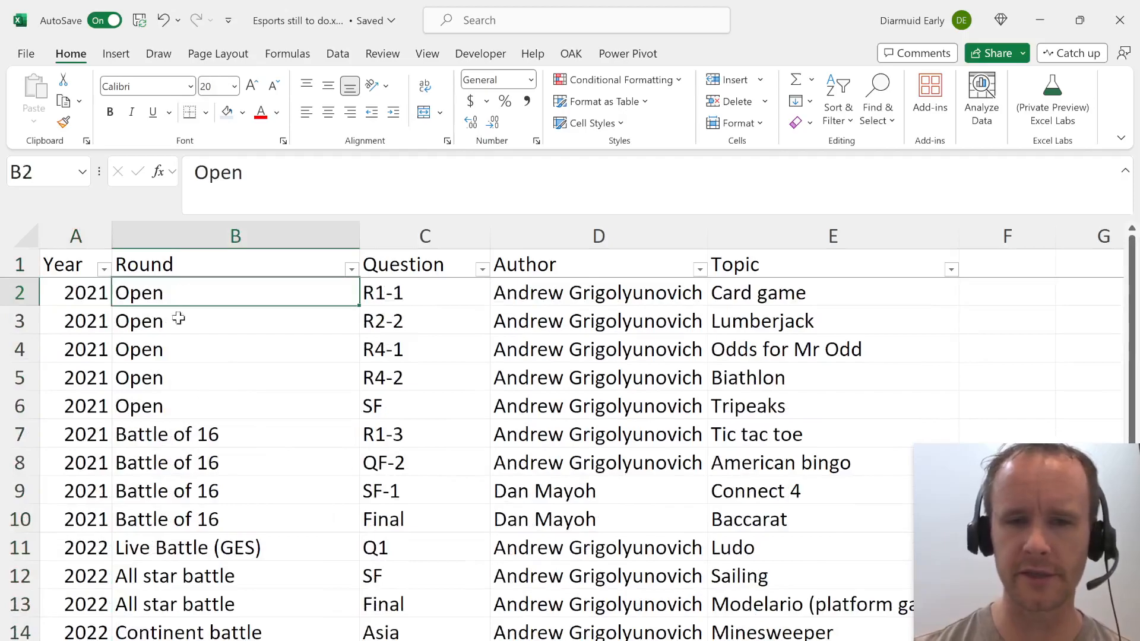
pyautogui.hotkey('ctrl', 'Down')
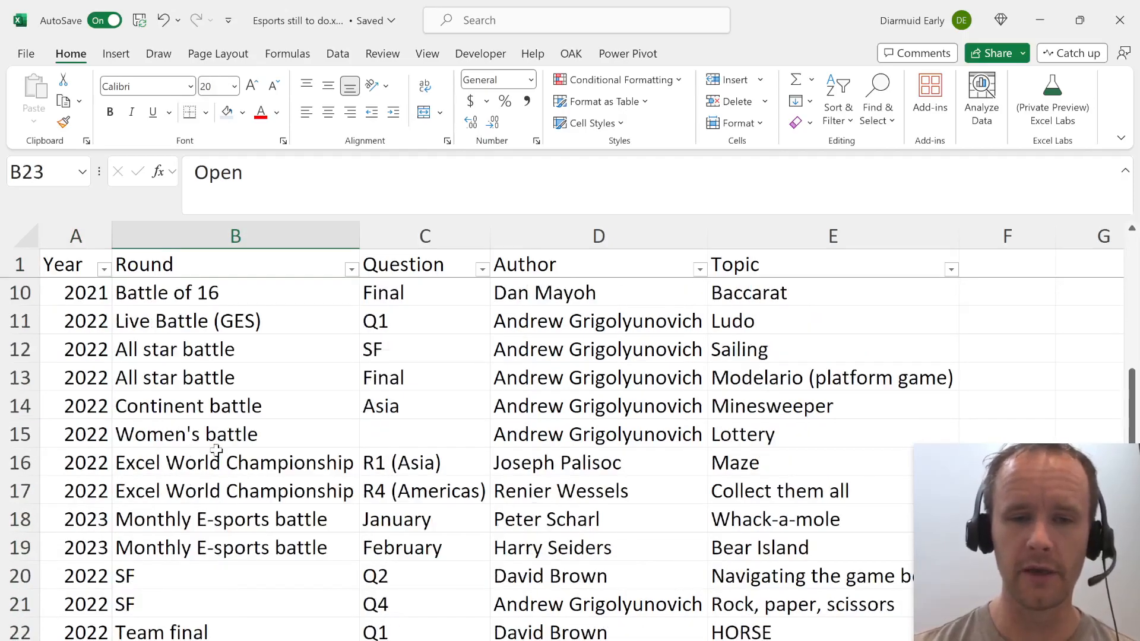
pyautogui.hotkey('ctrl', 'Down')
pyautogui.press('Down')
pyautogui.press('Down')
pyautogui.press('Down')
pyautogui.press('Up')
pyautogui.press('Up')
pyautogui.press('Up')
pyautogui.press('Up')
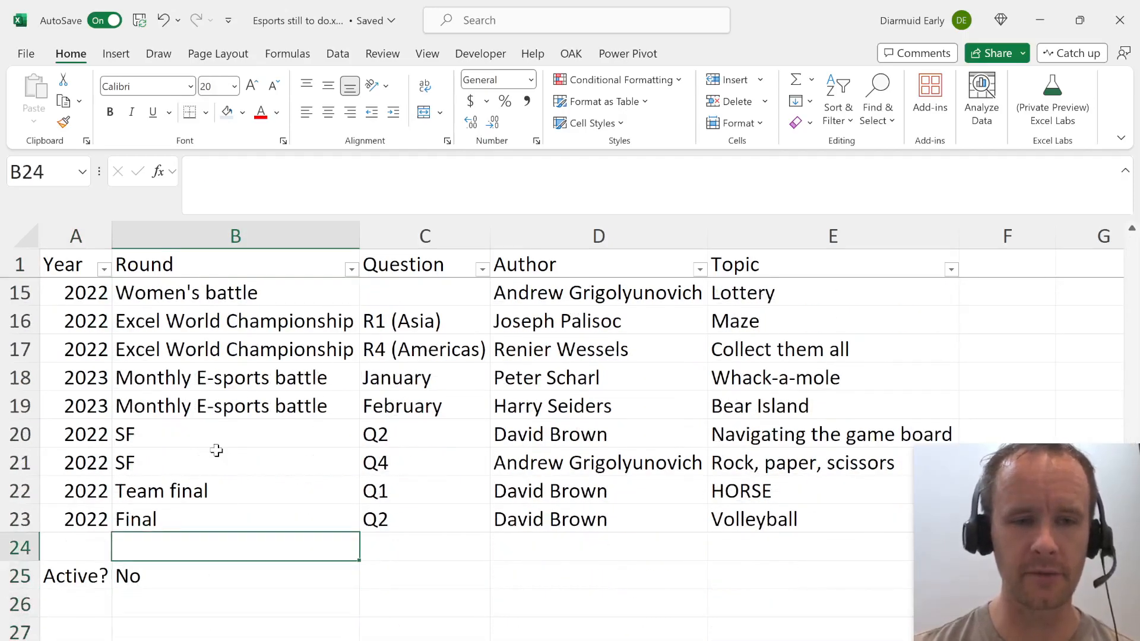
pyautogui.press('Down')
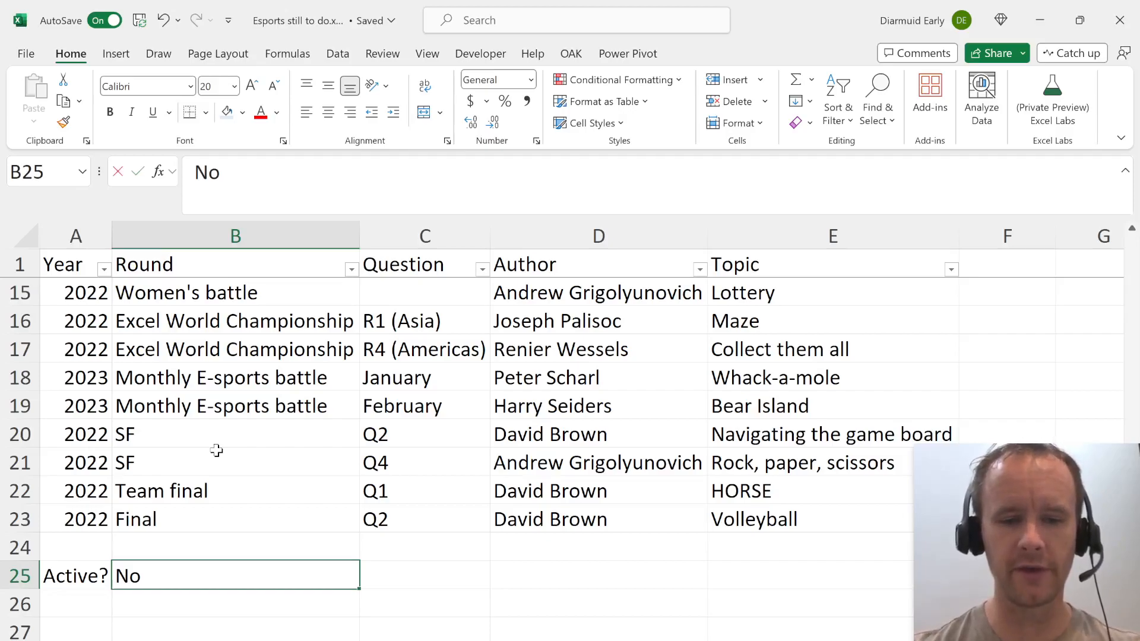
pyautogui.write('Yes')
pyautogui.press('Escape')
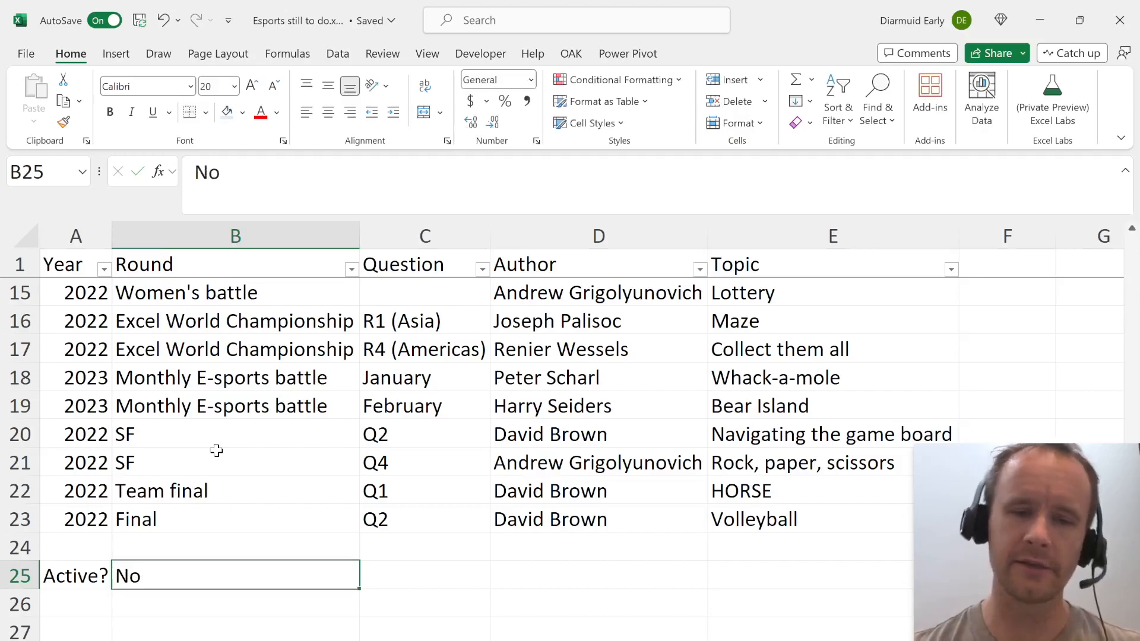
# Review the full range of Round entries from B23 up to B2.
pyautogui.press('Up')
pyautogui.press('Up')
pyautogui.hotkey('ctrl', 'shift', 'Up')
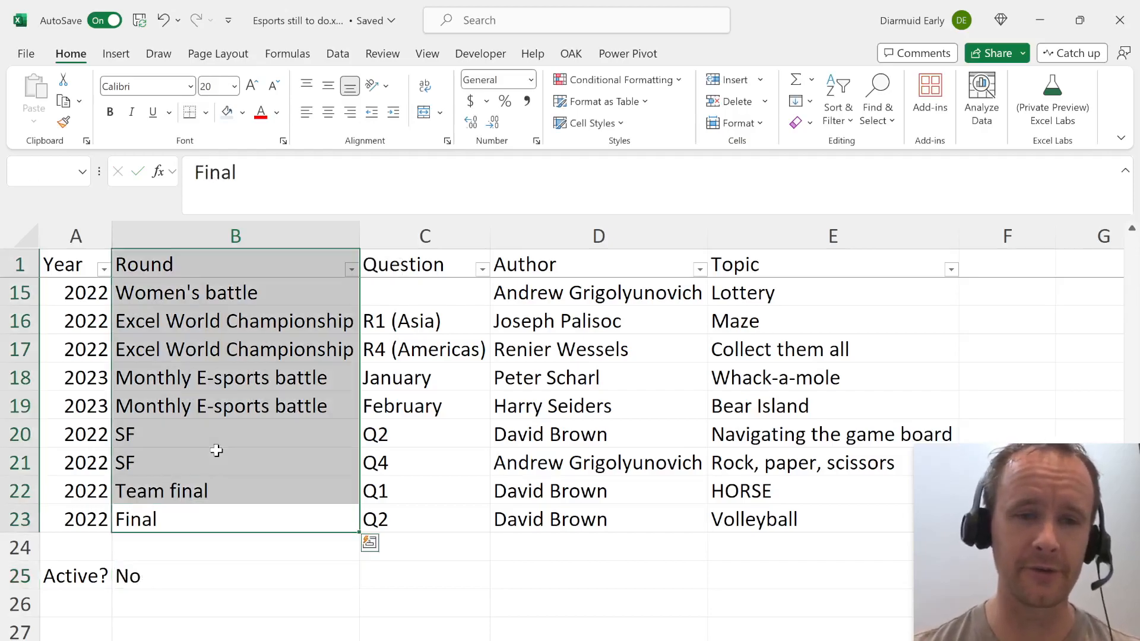
pyautogui.press('Up')
pyautogui.hotkey('ctrl', 'Up')
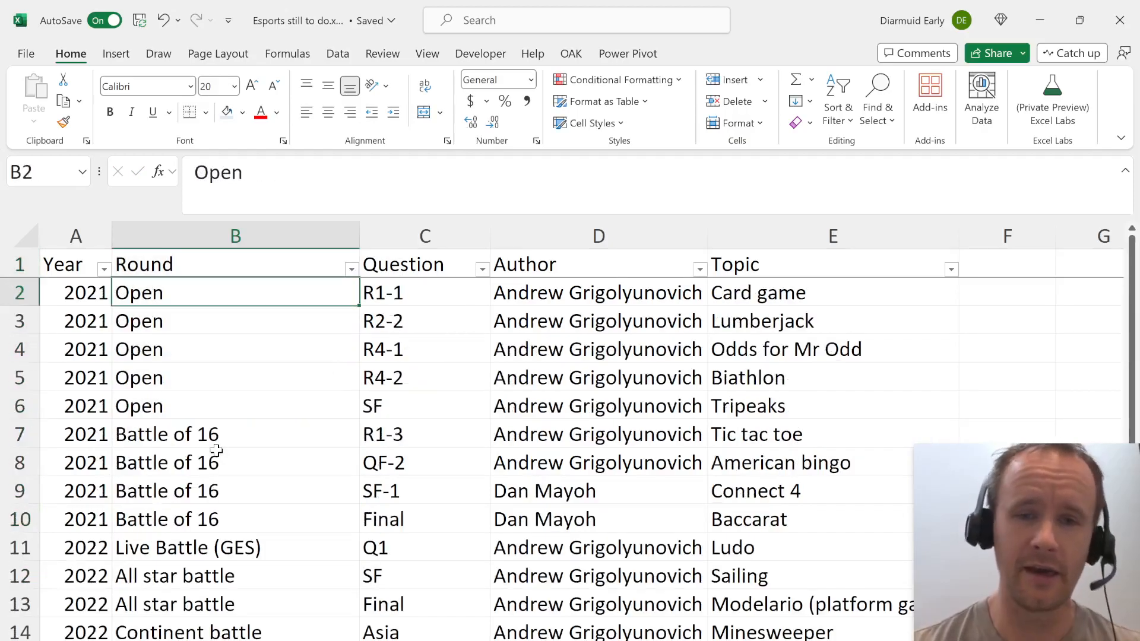
pyautogui.hotkey('ctrl', 'shift', 'Down')
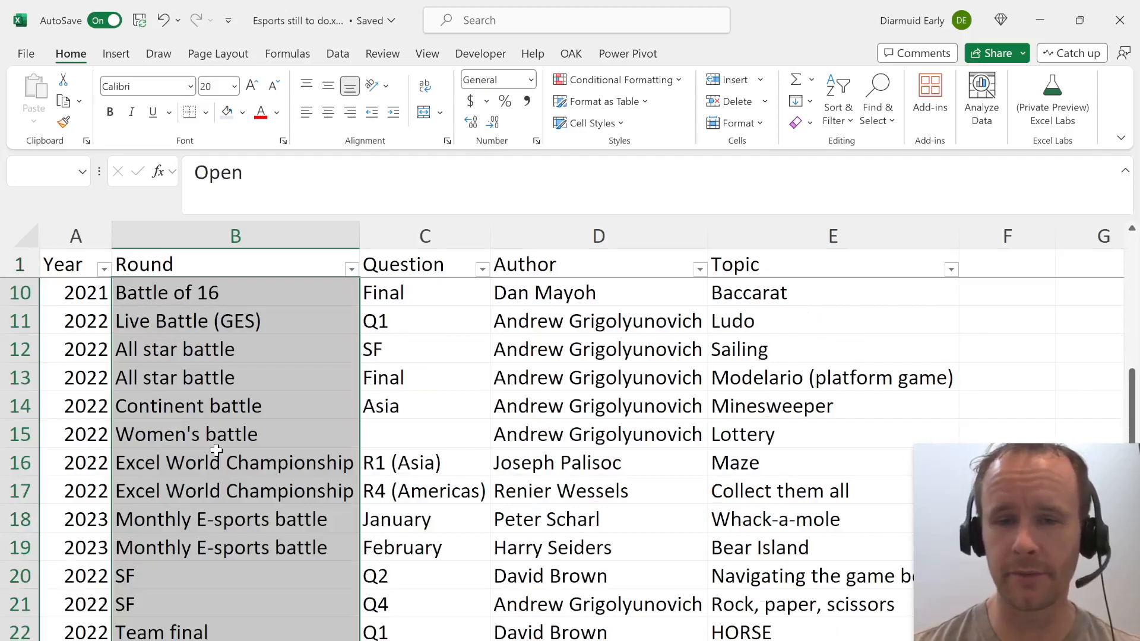
# Set the Active? value in B25 to Yes to pick a case from the list.
pyautogui.hotkey('ctrl', 'Down')
pyautogui.hotkey('ctrl', 'Down')
pyautogui.hotkey('shift', 'Down')
pyautogui.hotkey('shift', 'Down')
pyautogui.hotkey('shift', 'Down')
pyautogui.hotkey('shift', 'Down')
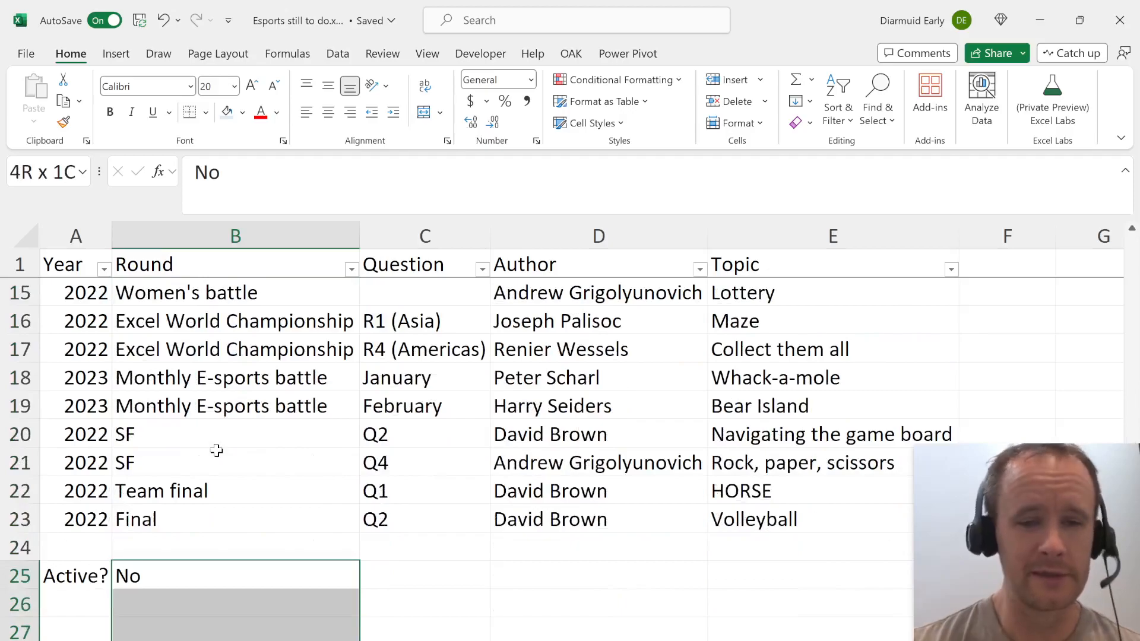
pyautogui.hotkey('shift', 'Up')
pyautogui.hotkey('shift', 'Up')
pyautogui.hotkey('shift', 'Up')
pyautogui.hotkey('shift', 'Up')
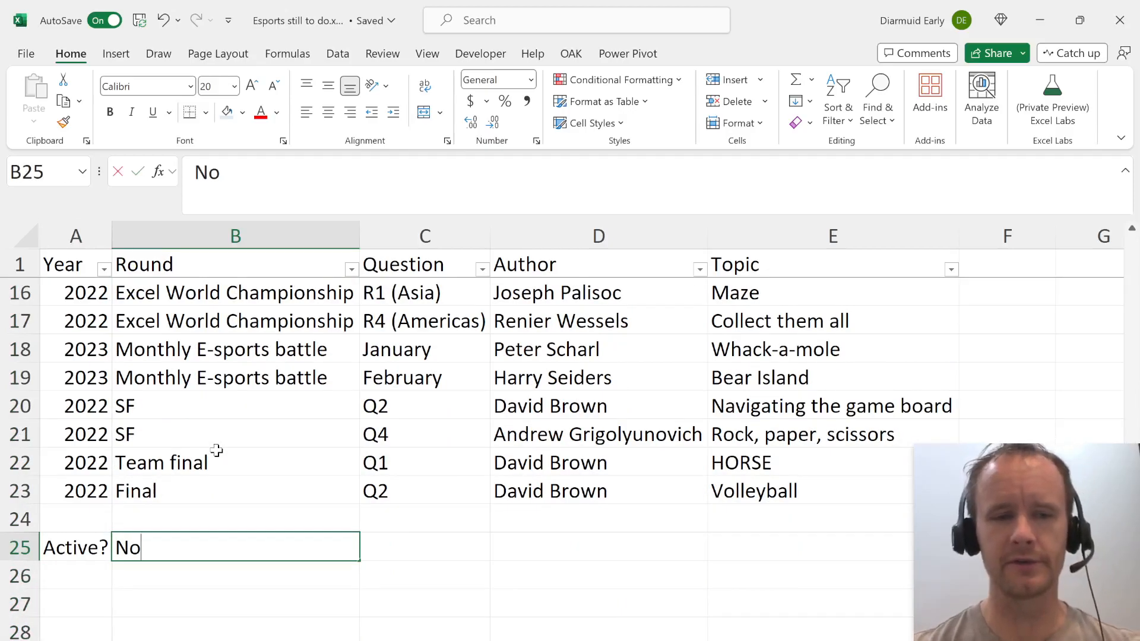
pyautogui.write('Yes')
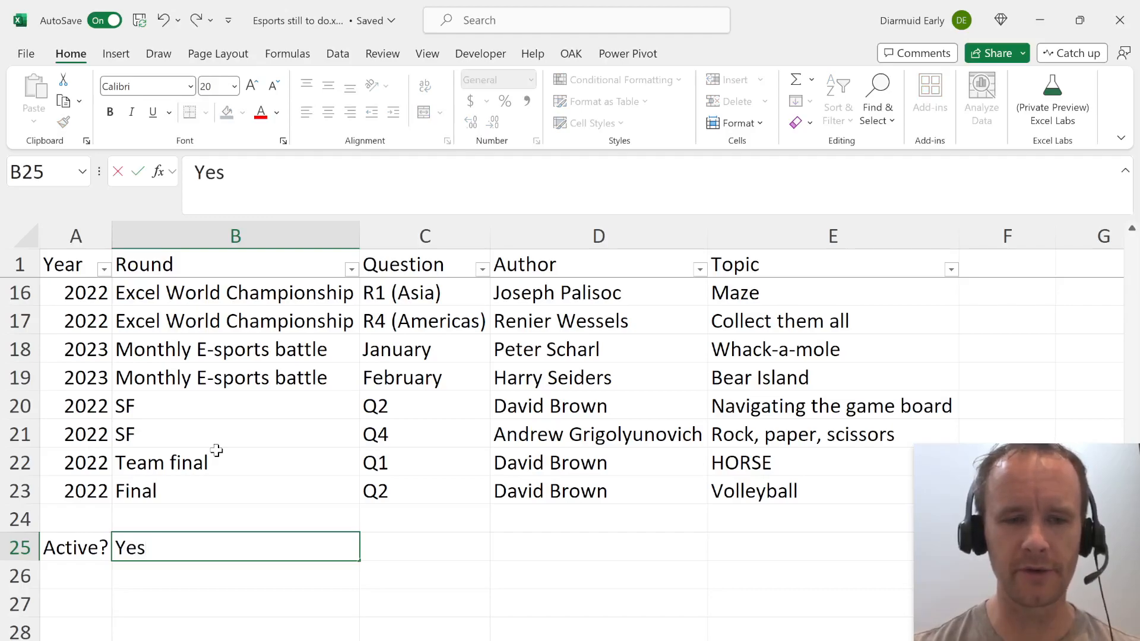
pyautogui.hotkey('ctrl', 'Return')
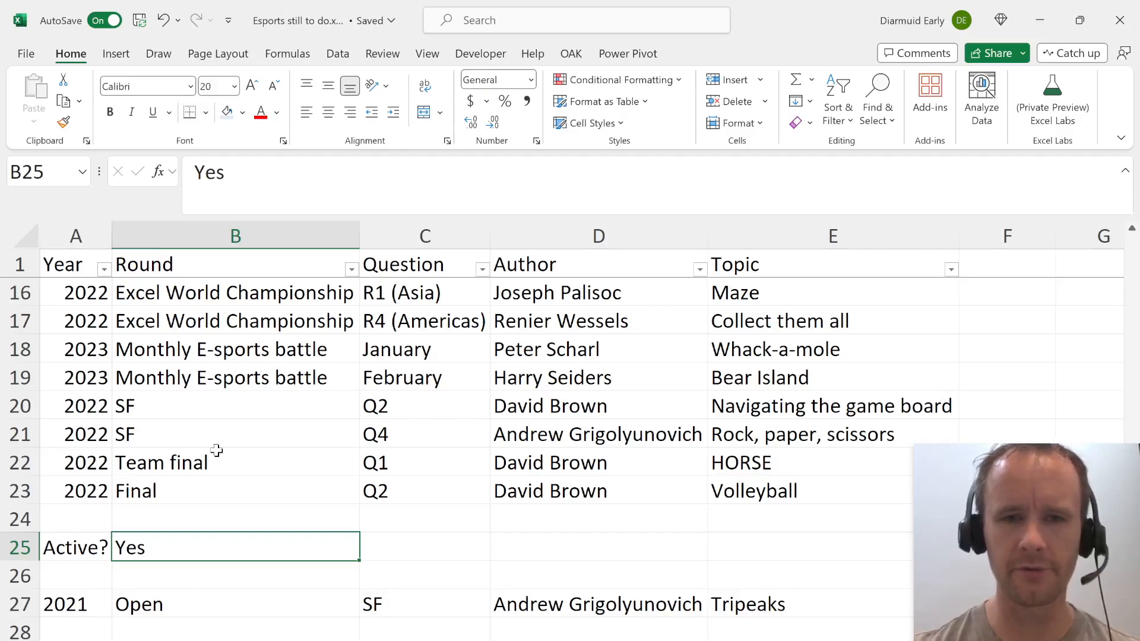
# Switch to the Finals folder in File Explorer, select R6.-SF-Tripeaks - 2023-10-20.xlsx and switch to that workbook in Excel.
pyautogui.hotkey('alt', 'Tab')
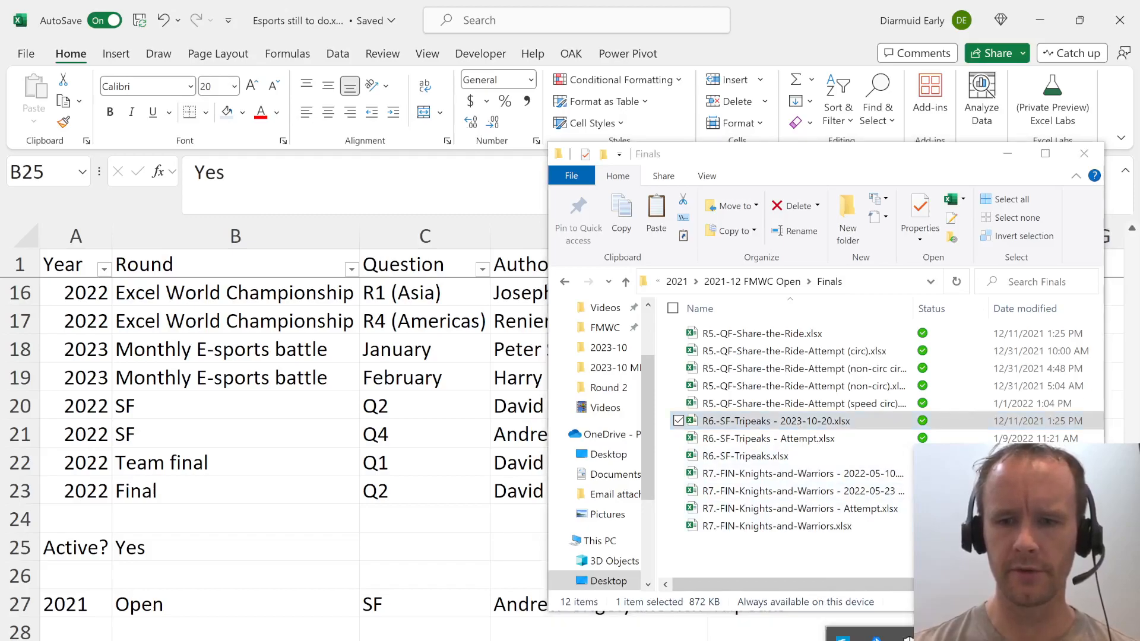
pyautogui.click(725, 428)
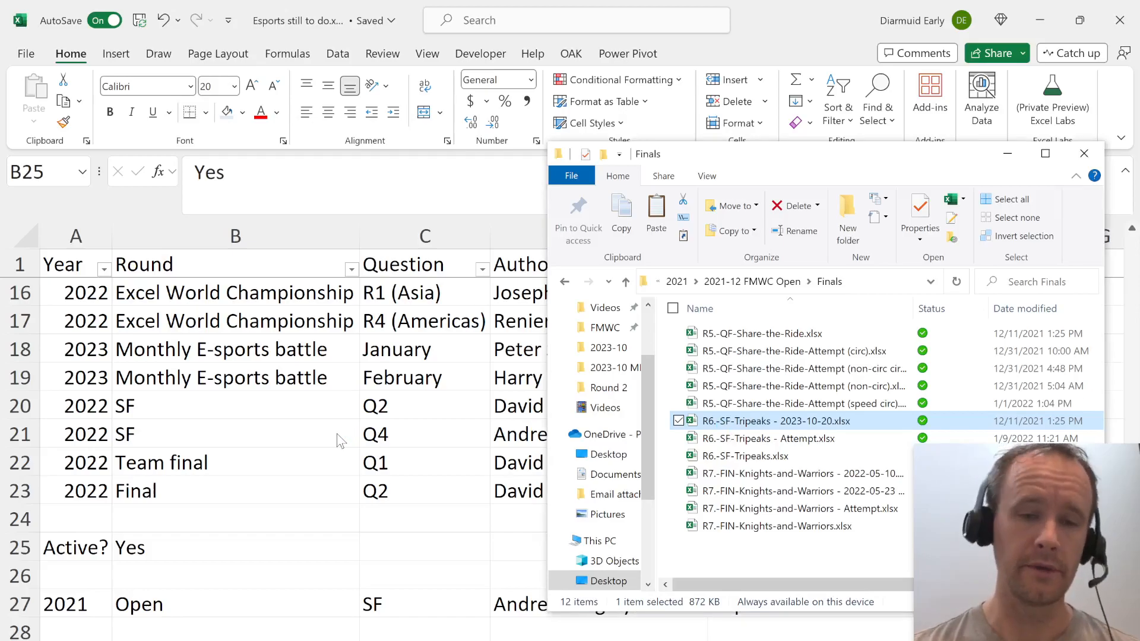
pyautogui.hotkey('alt', 'Tab')
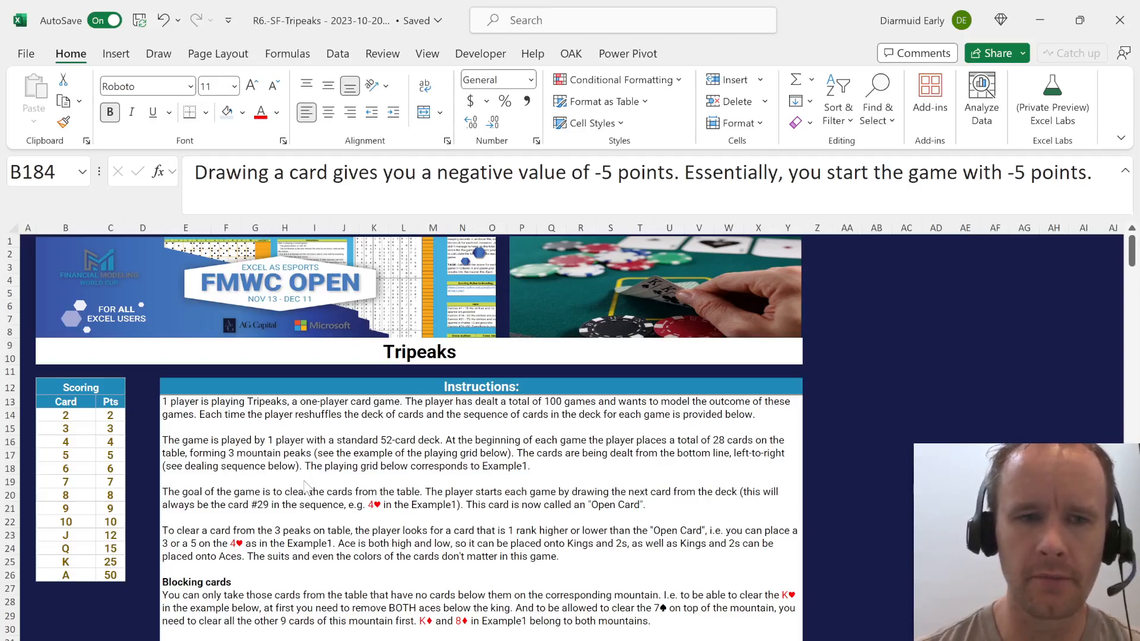
# Look through the Tripeaks case from the instructions to the Level 1 question and its card numbering in row 82.
pyautogui.scroll(-1, 306, 487)
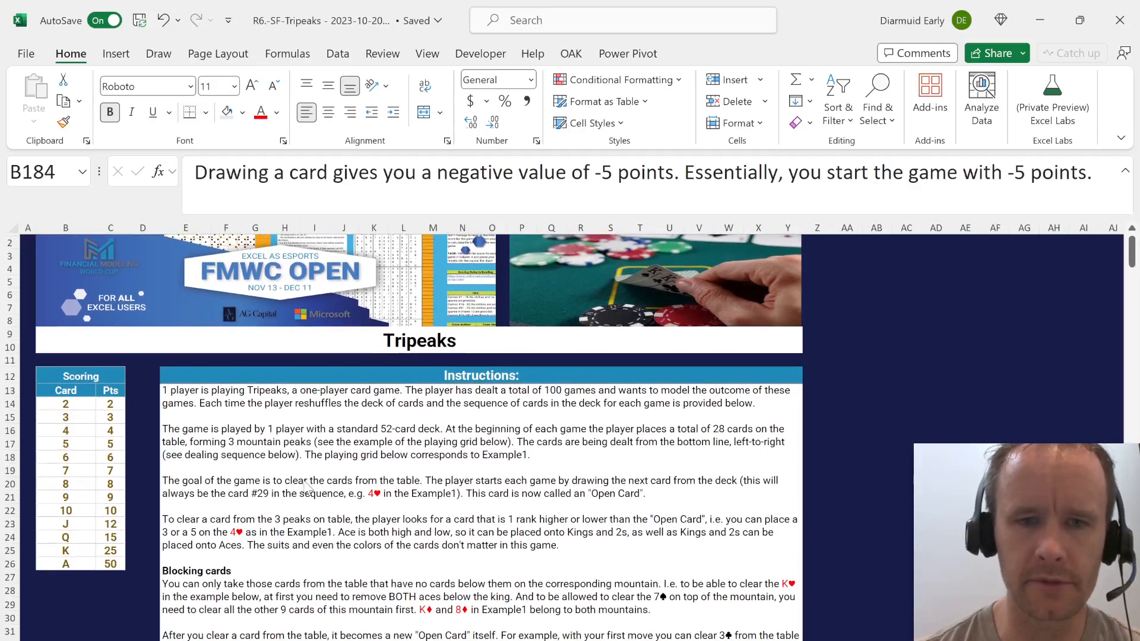
pyautogui.scroll(-6, 307, 488)
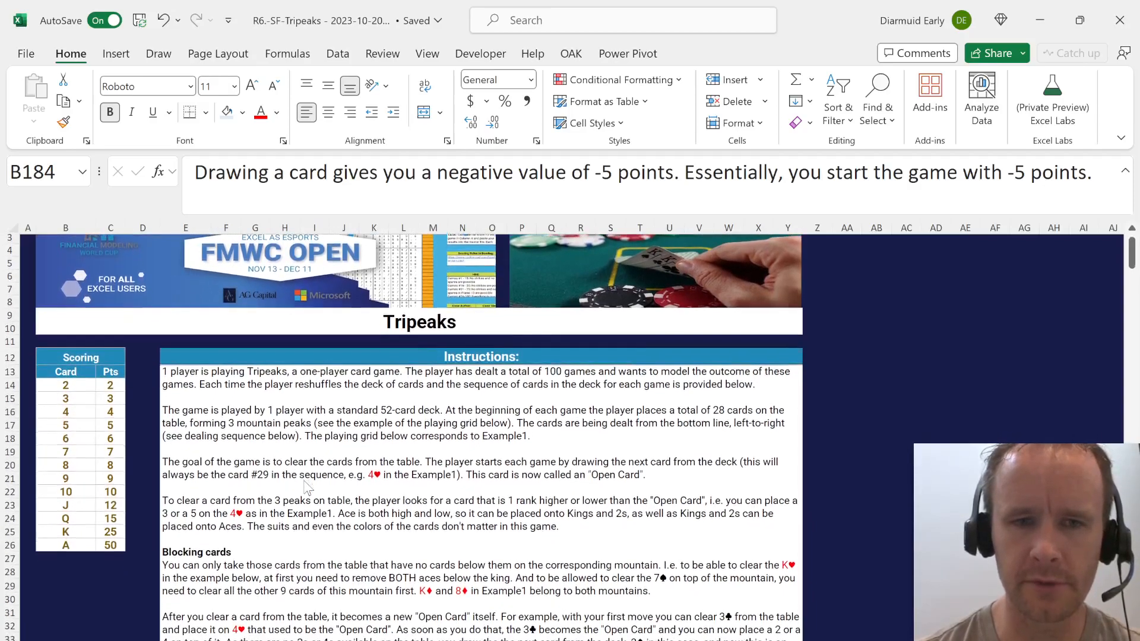
pyautogui.scroll(-12, 306, 487)
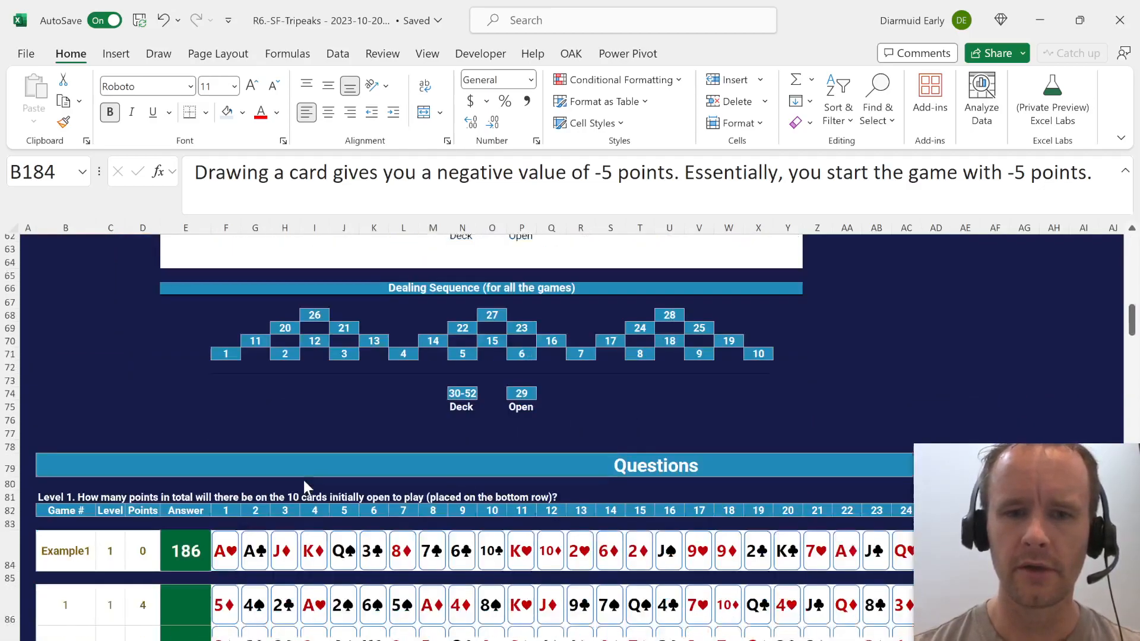
pyautogui.scroll(-1, 304, 479)
pyautogui.click(224, 498)
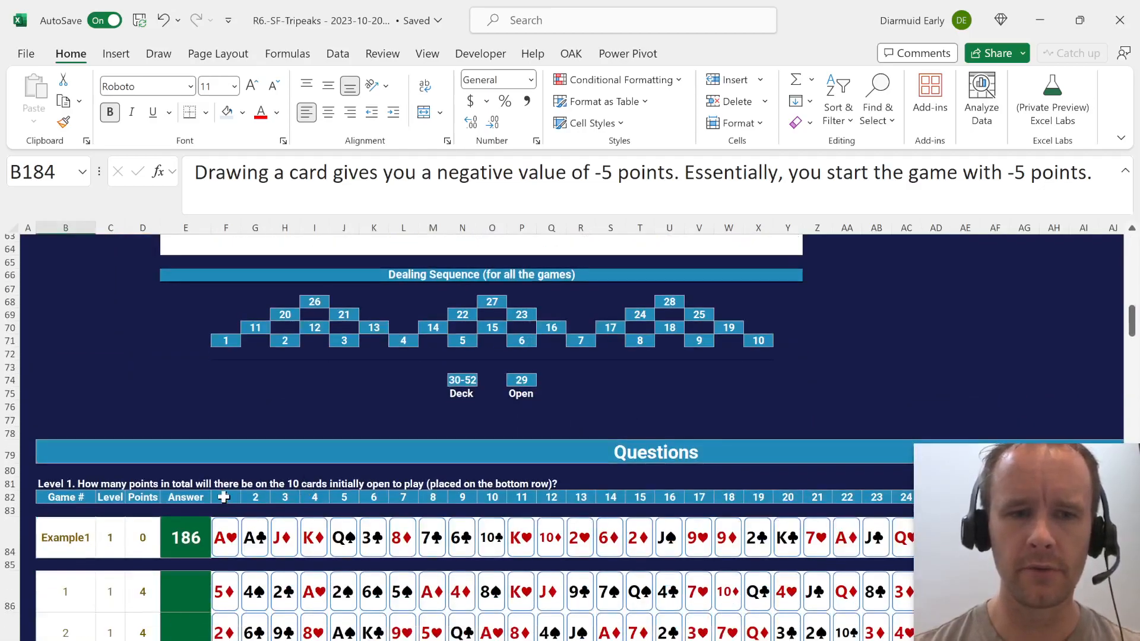
pyautogui.hotkey('ctrl', 'Right')
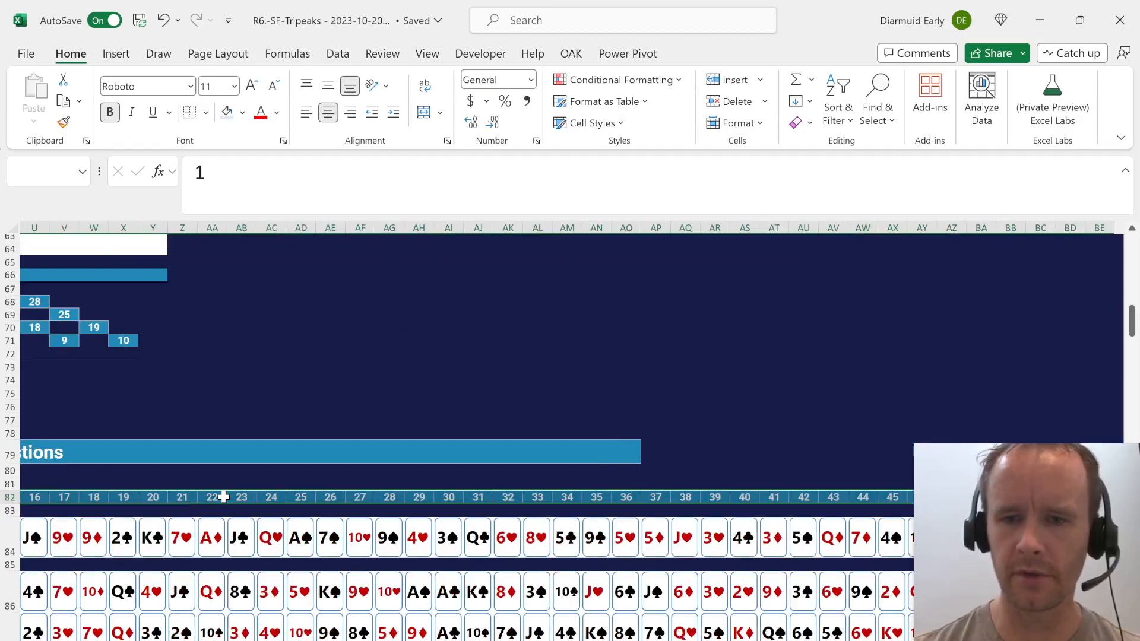
pyautogui.hotkey('ctrl', 'Left')
pyautogui.press('Left')
# Compare the instructions with the Example 1 playing grid and the deck and open card positions in the dealing sequence.
pyautogui.scroll(20, 224, 498)
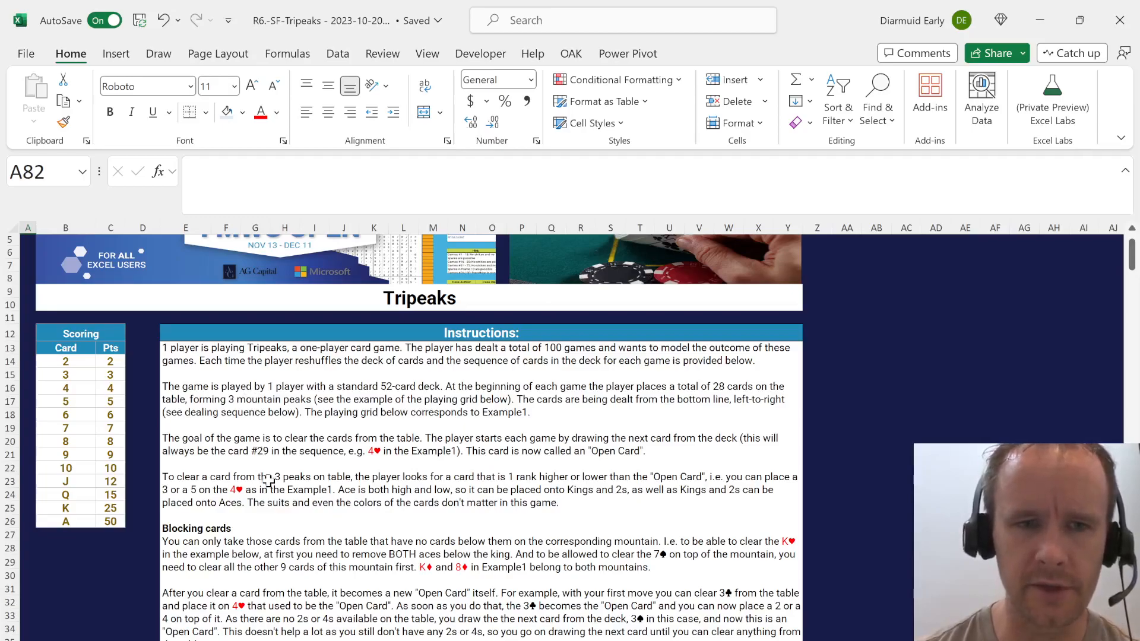
pyautogui.scroll(-14, 268, 482)
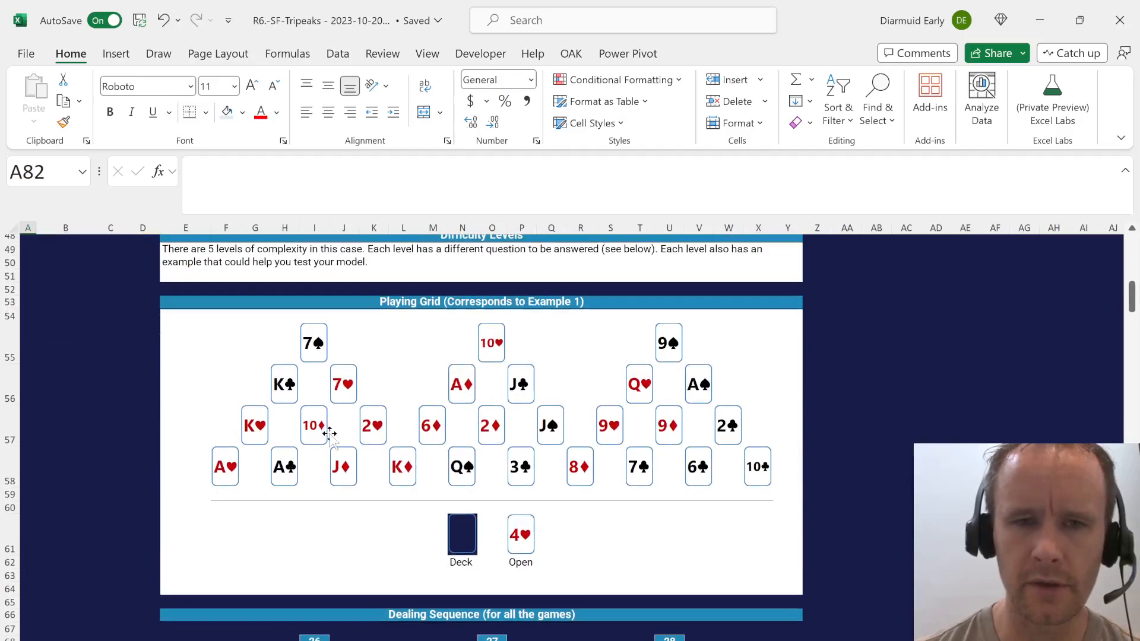
pyautogui.scroll(15, 328, 441)
pyautogui.scroll(-1, 329, 440)
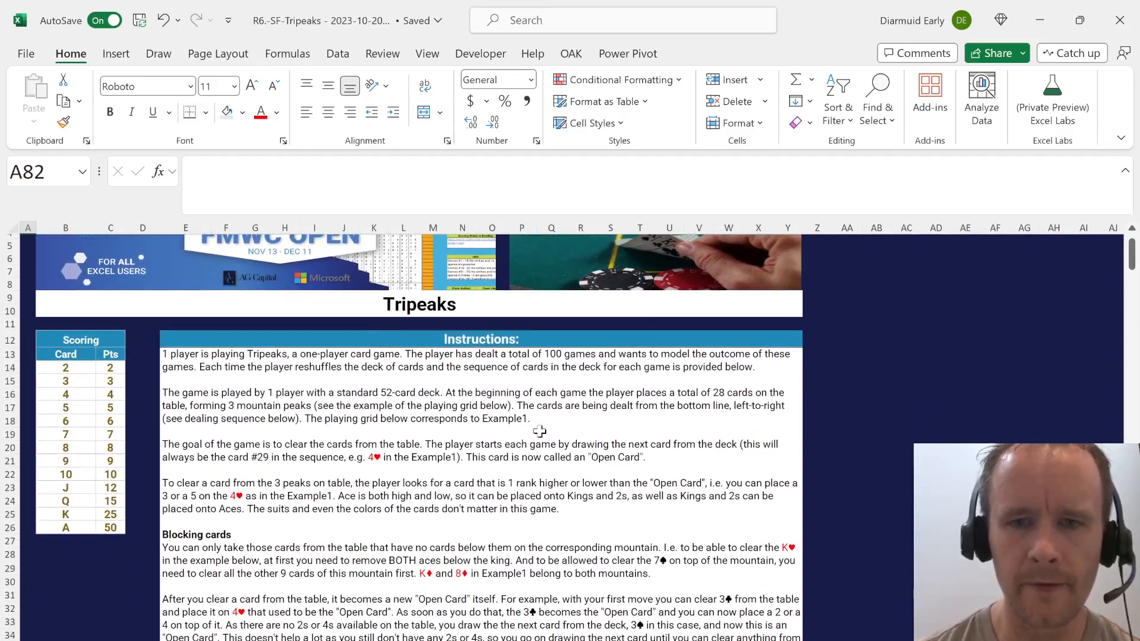
pyautogui.scroll(-2, 582, 502)
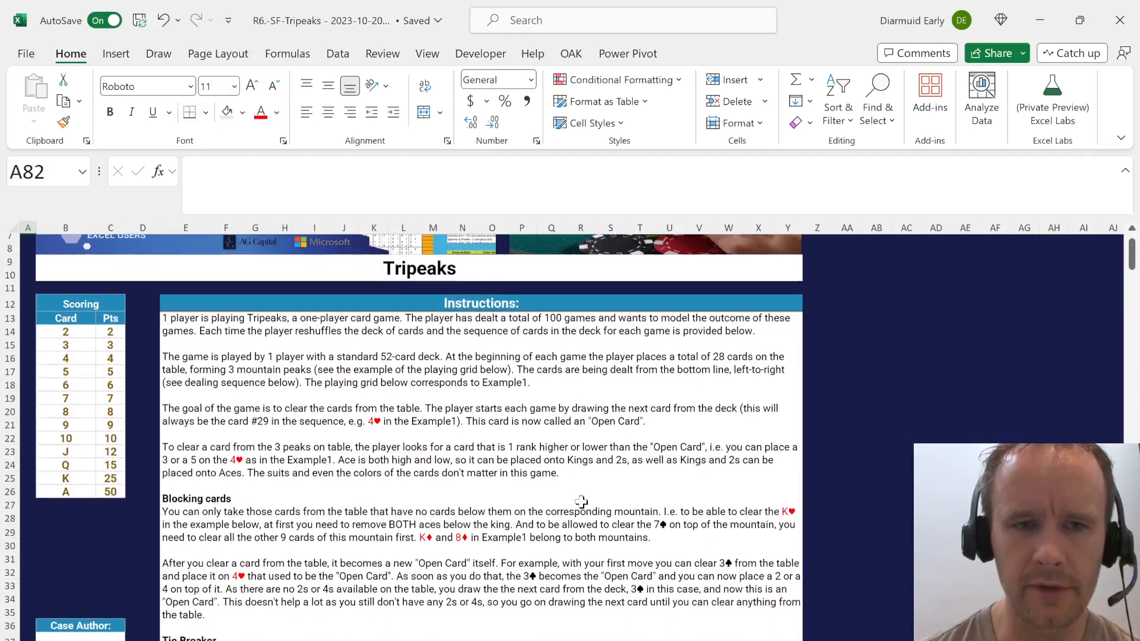
pyautogui.scroll(-10, 582, 502)
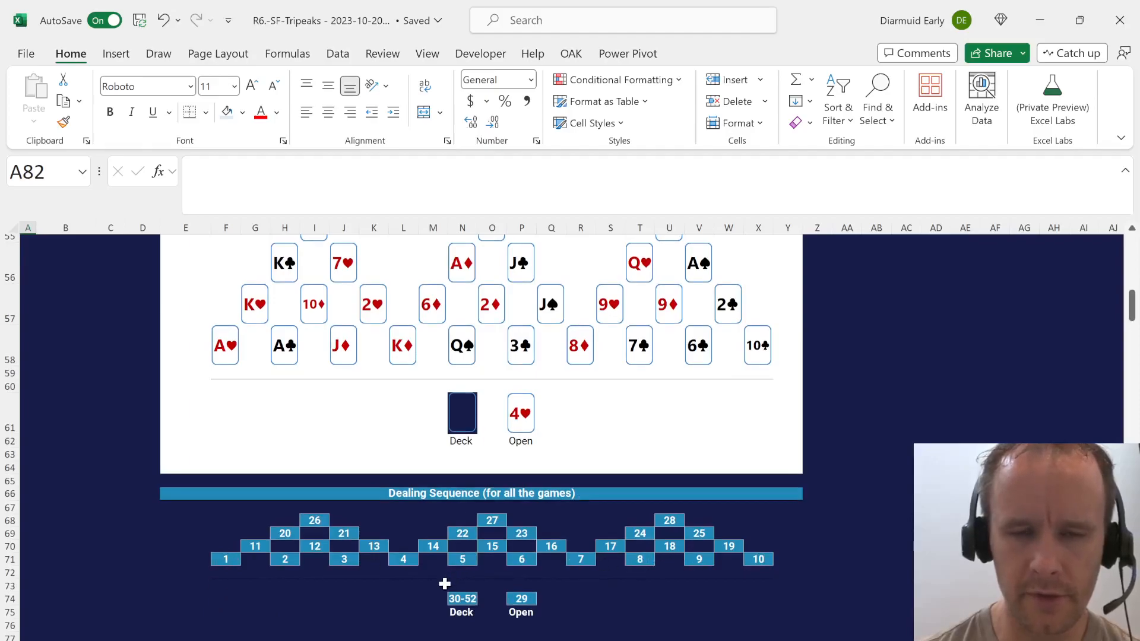
pyautogui.click(458, 599)
pyautogui.click(522, 599)
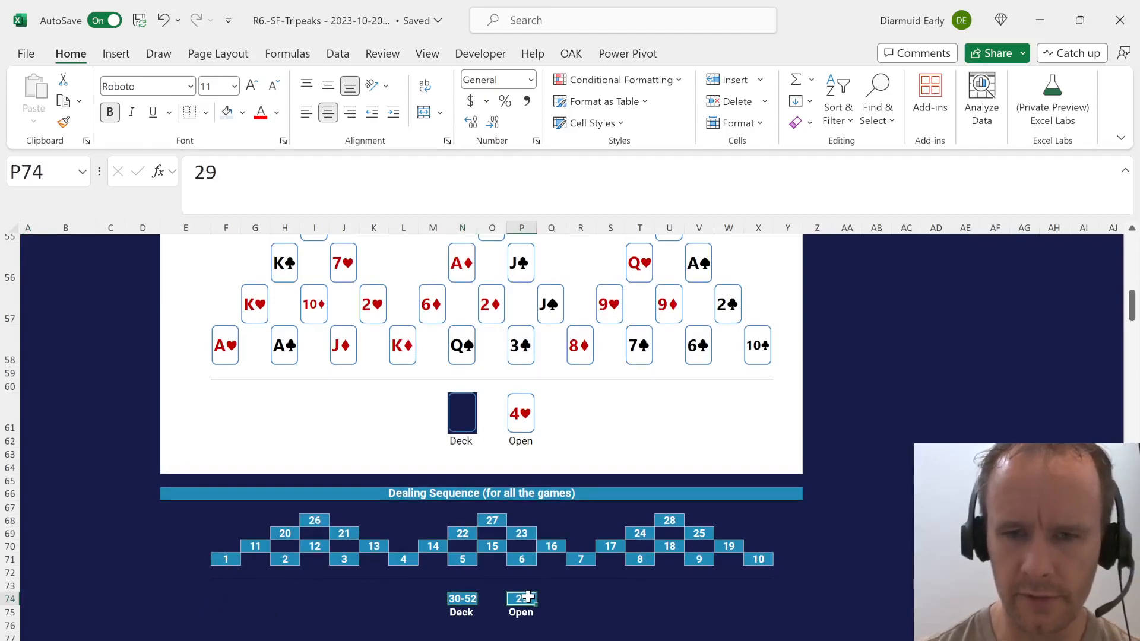
# Read the Tripeaks instructions on the deal, the open card and which ranks can clear a card.
pyautogui.scroll(8, 442, 483)
pyautogui.scroll(6, 442, 482)
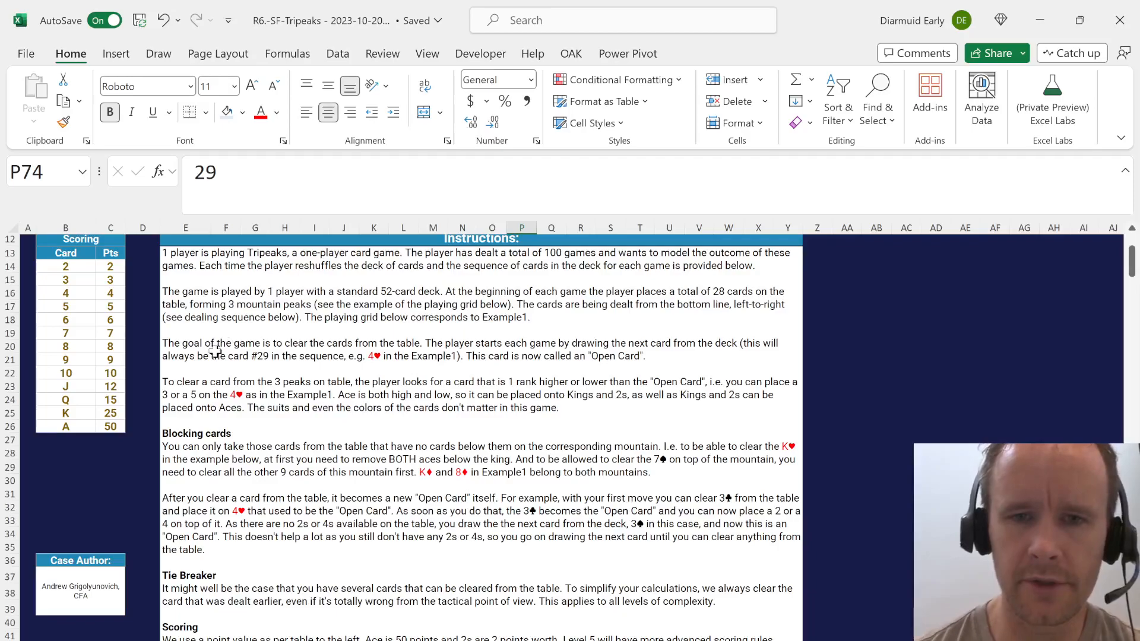
pyautogui.click(179, 352)
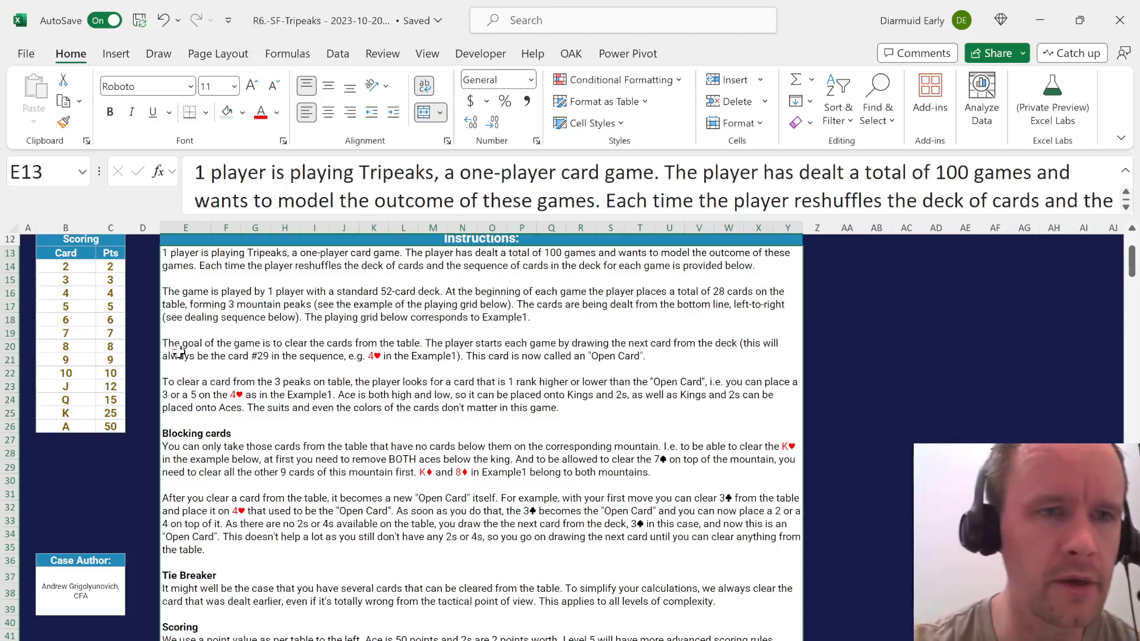
pyautogui.scroll(-6, 188, 458)
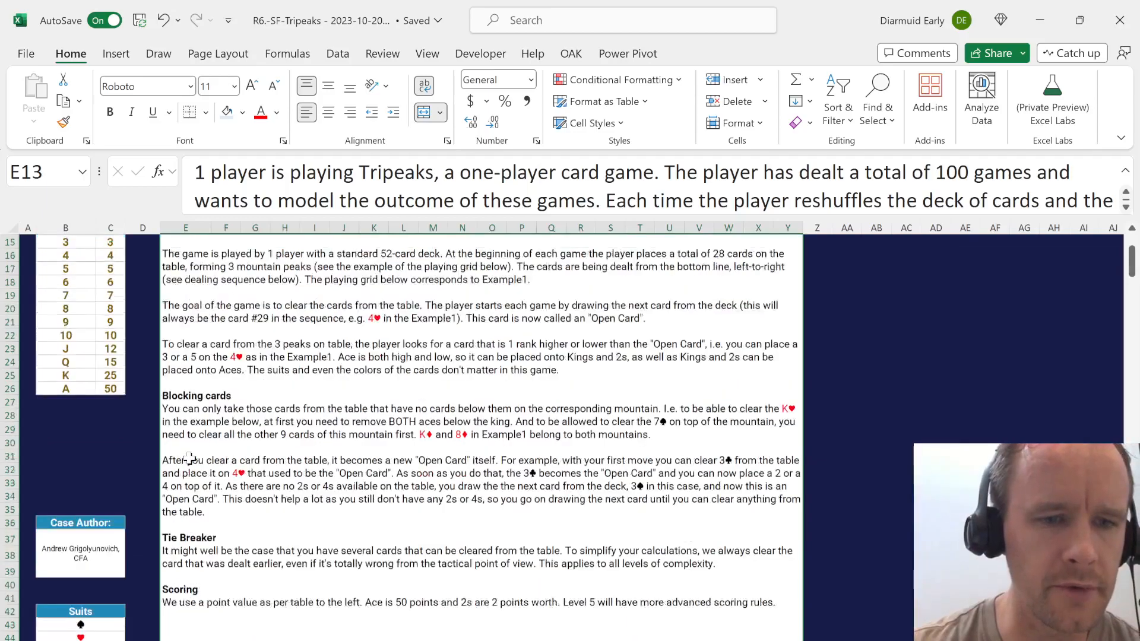
pyautogui.scroll(6, 189, 458)
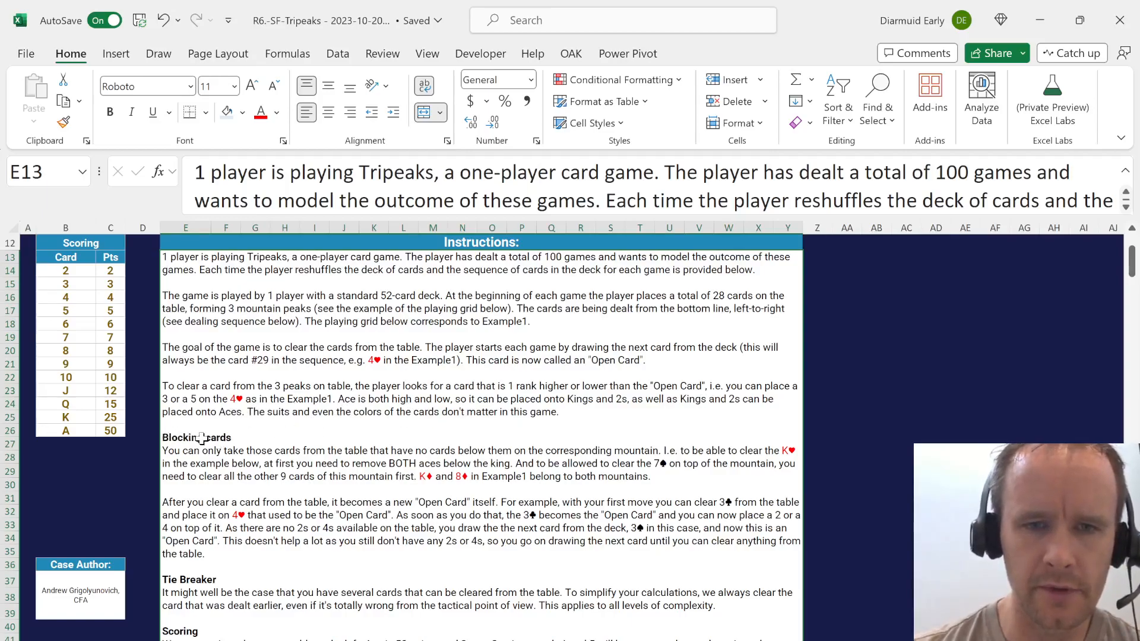
pyautogui.scroll(-3, 202, 439)
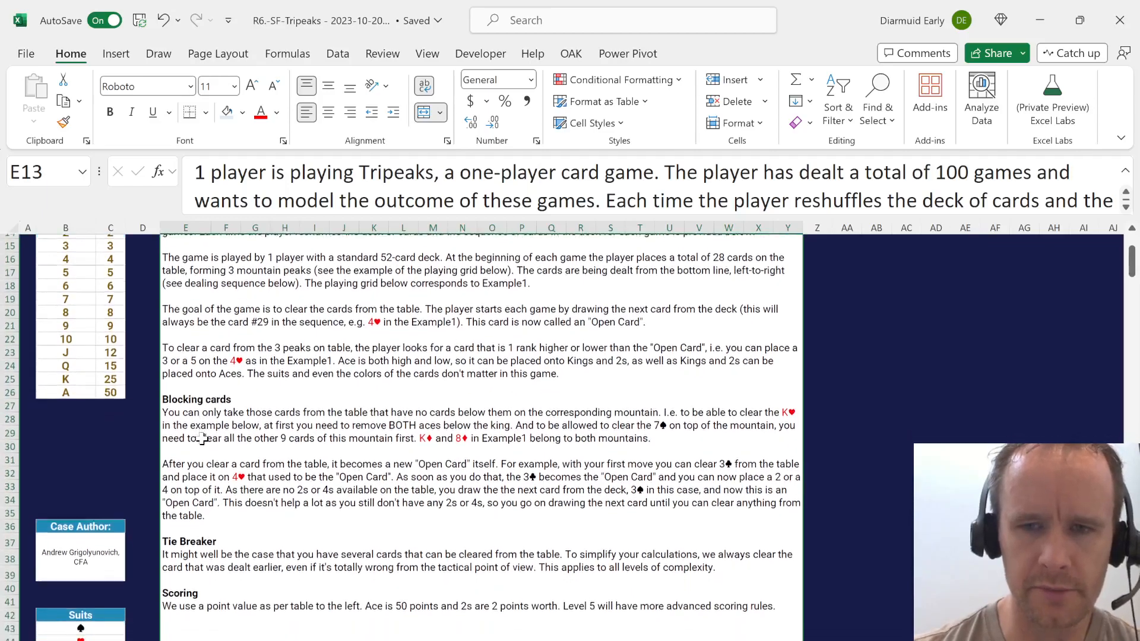
pyautogui.scroll(-8, 202, 439)
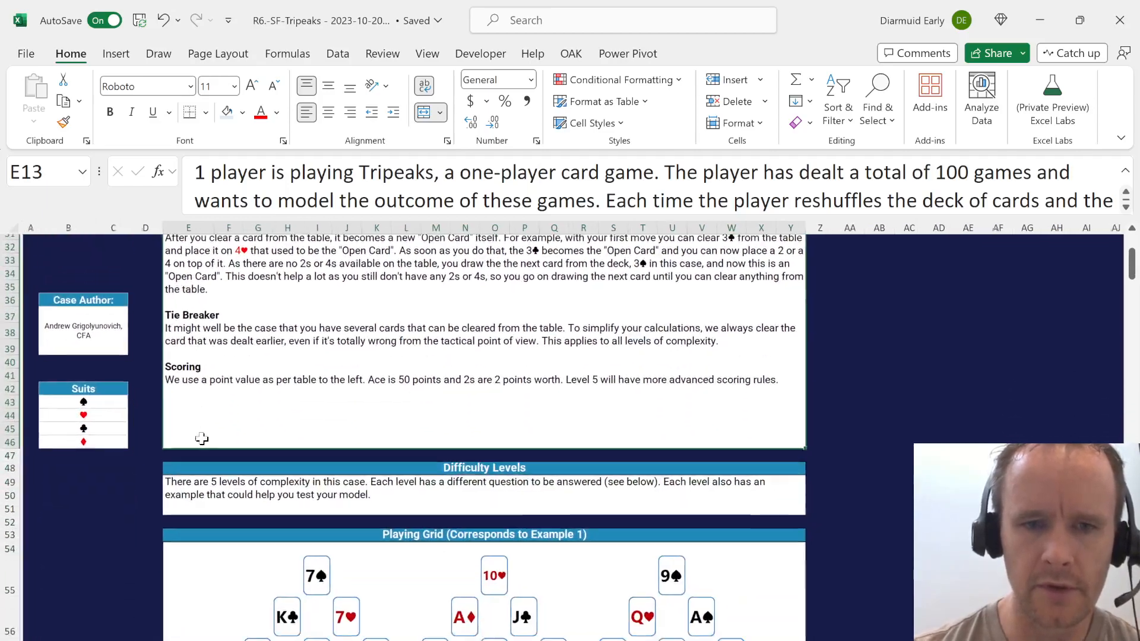
# Compare the Blocking cards and Open Card rules with the K♥ and its neighbours in the Example 1 playing grid.
pyautogui.click(255, 552)
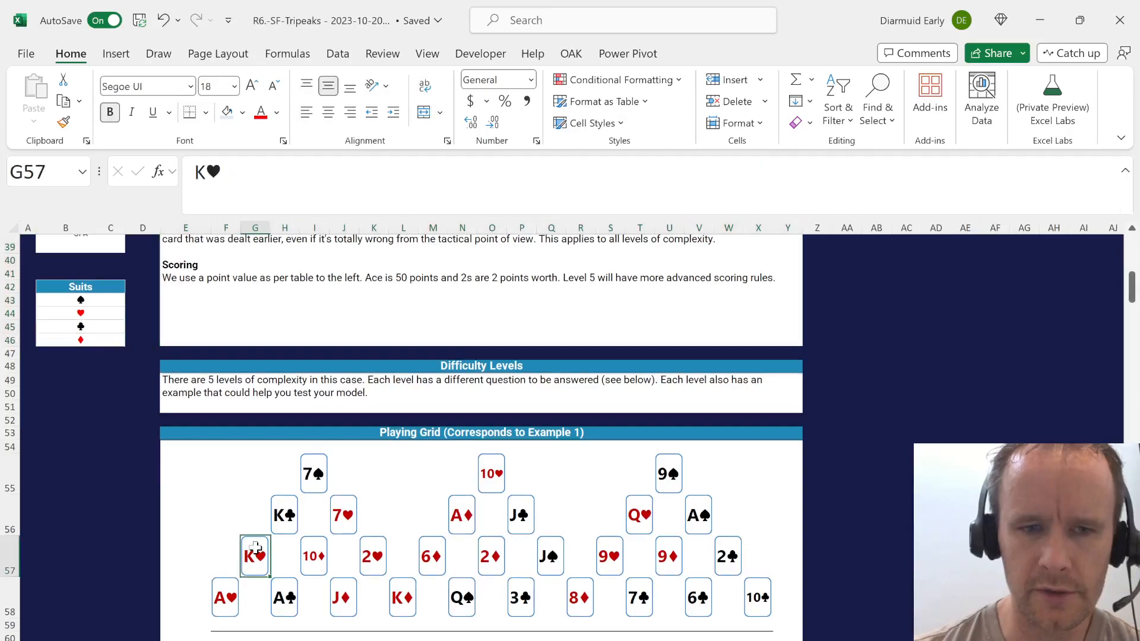
pyautogui.scroll(5, 285, 436)
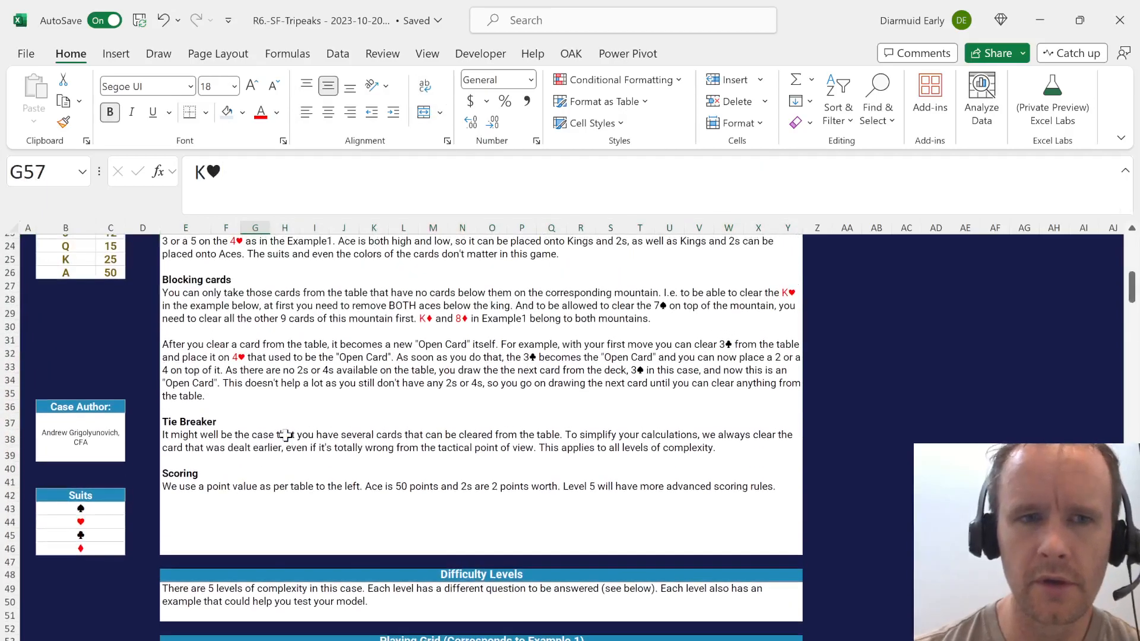
pyautogui.scroll(-5, 285, 435)
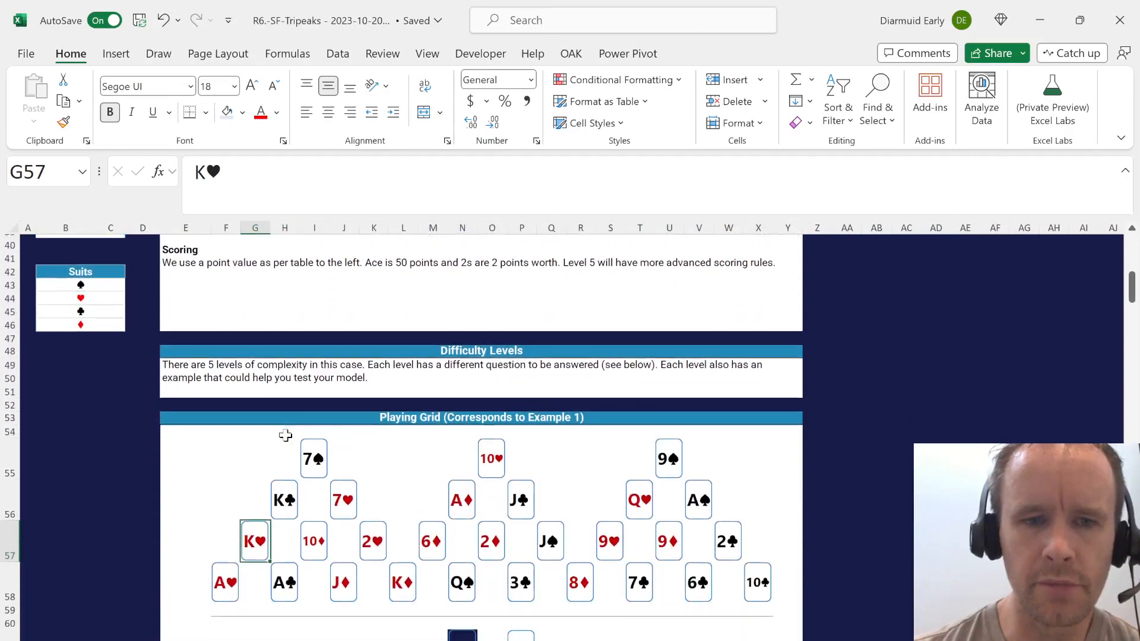
pyautogui.scroll(5, 302, 382)
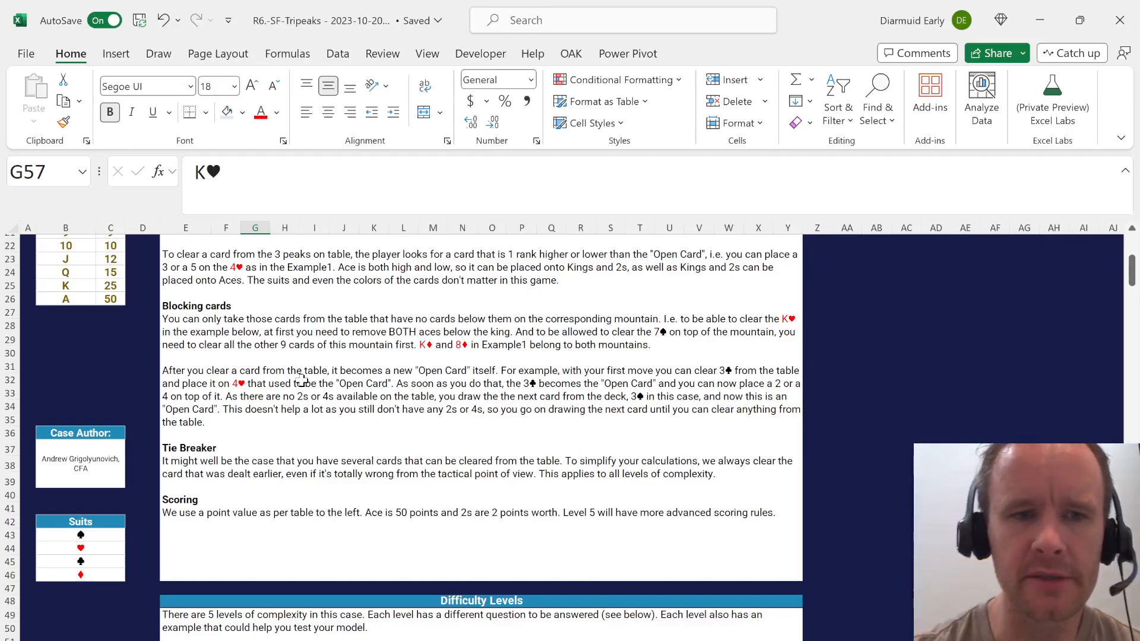
pyautogui.scroll(-6, 354, 505)
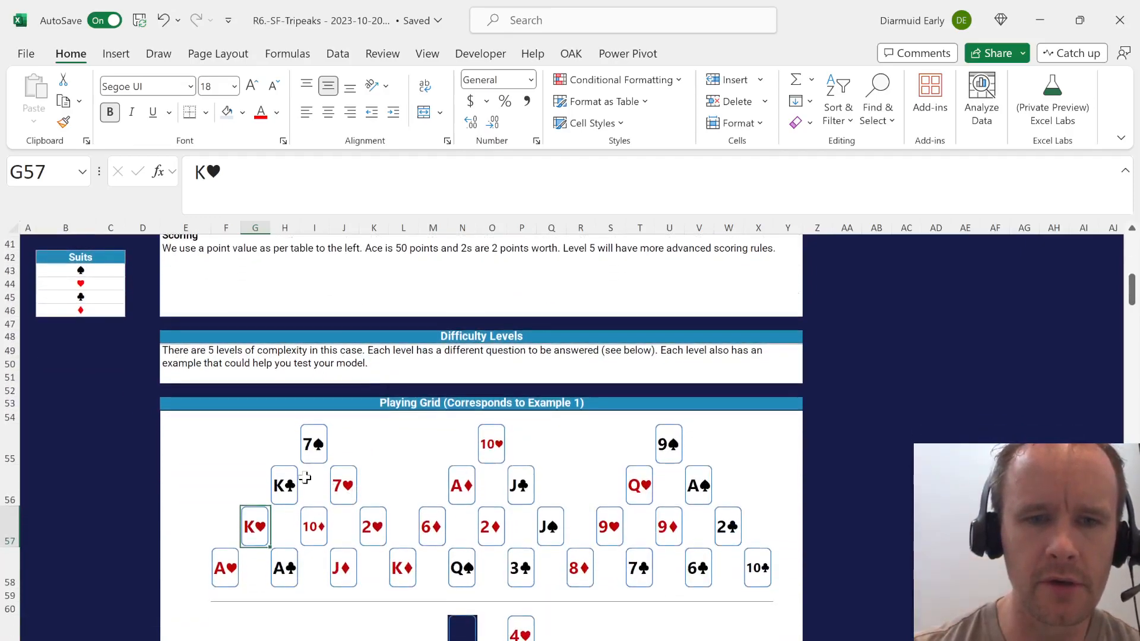
pyautogui.scroll(9, 350, 478)
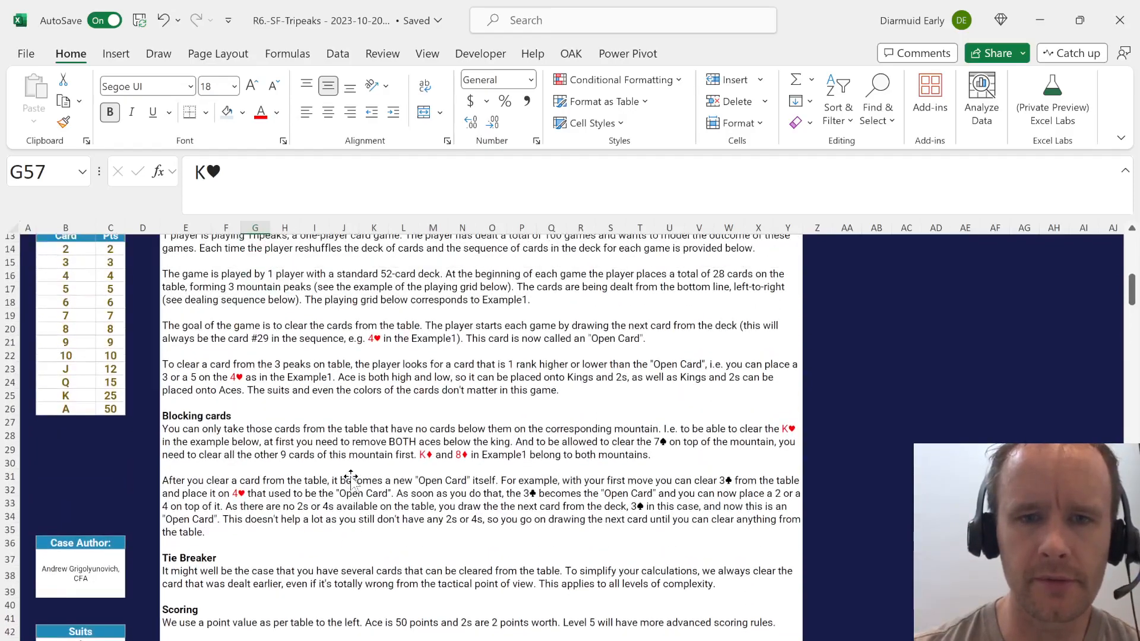
pyautogui.scroll(1, 350, 478)
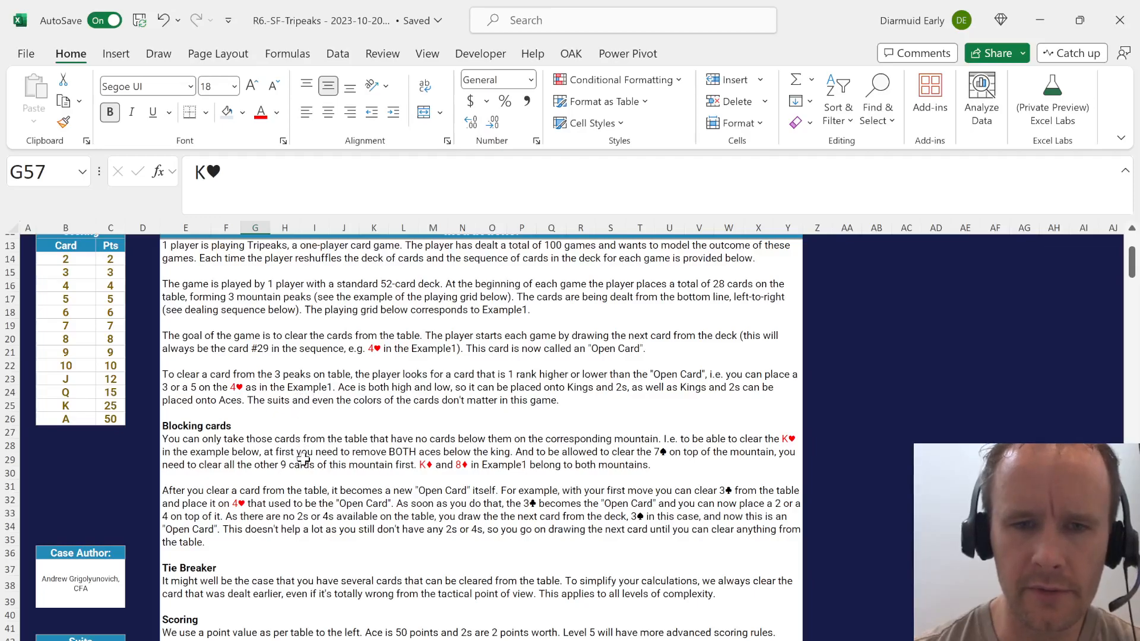
pyautogui.scroll(-3, 303, 459)
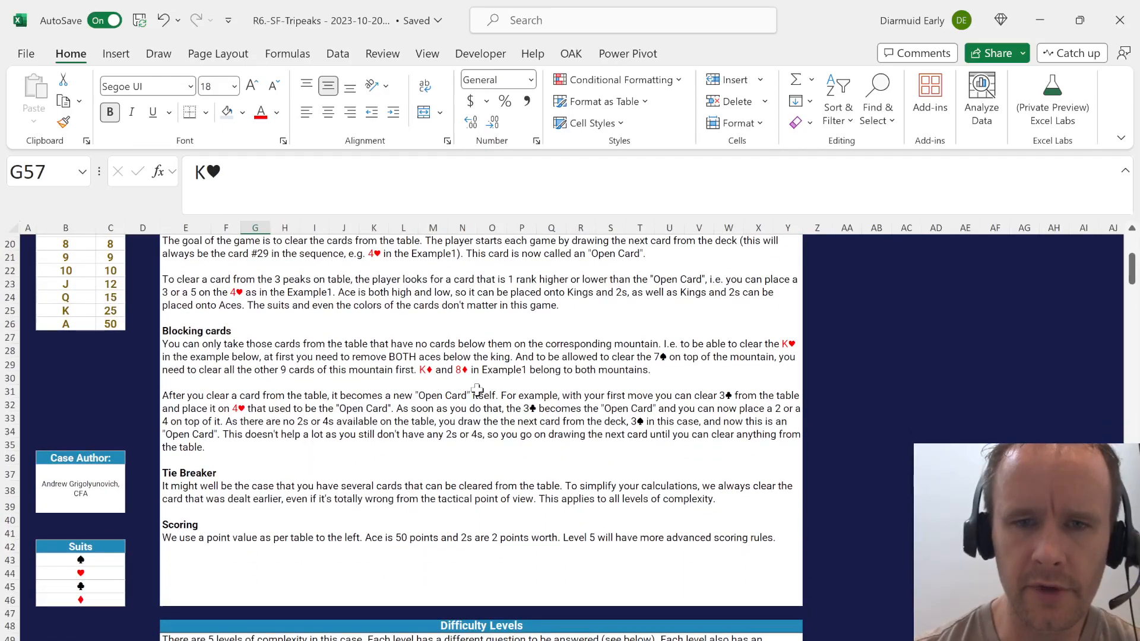
pyautogui.scroll(-1, 478, 390)
pyautogui.scroll(-7, 478, 390)
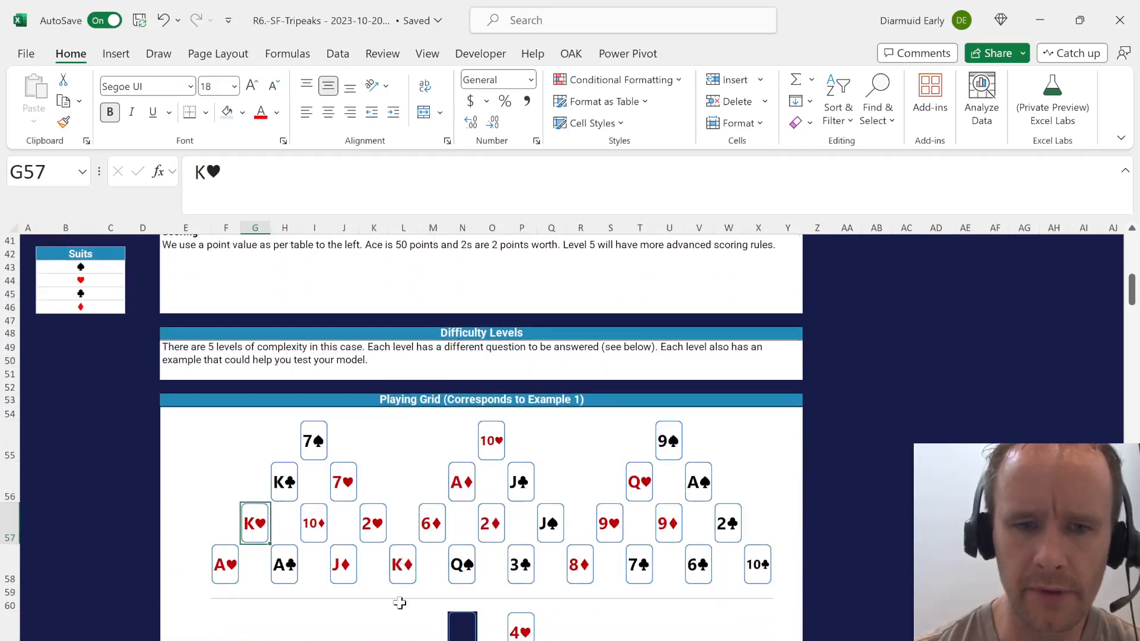
# Read the Tie Breaker, Scoring and Difficulty Levels text, and check the Level 1 question against the dealing sequence.
pyautogui.scroll(7, 474, 475)
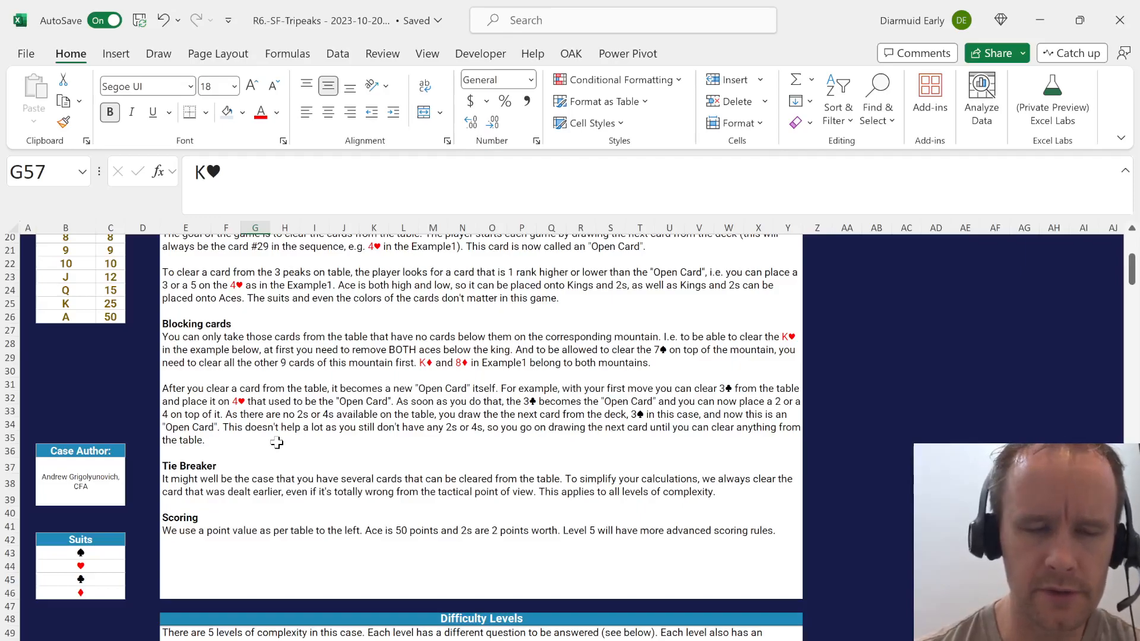
pyautogui.scroll(-2, 276, 442)
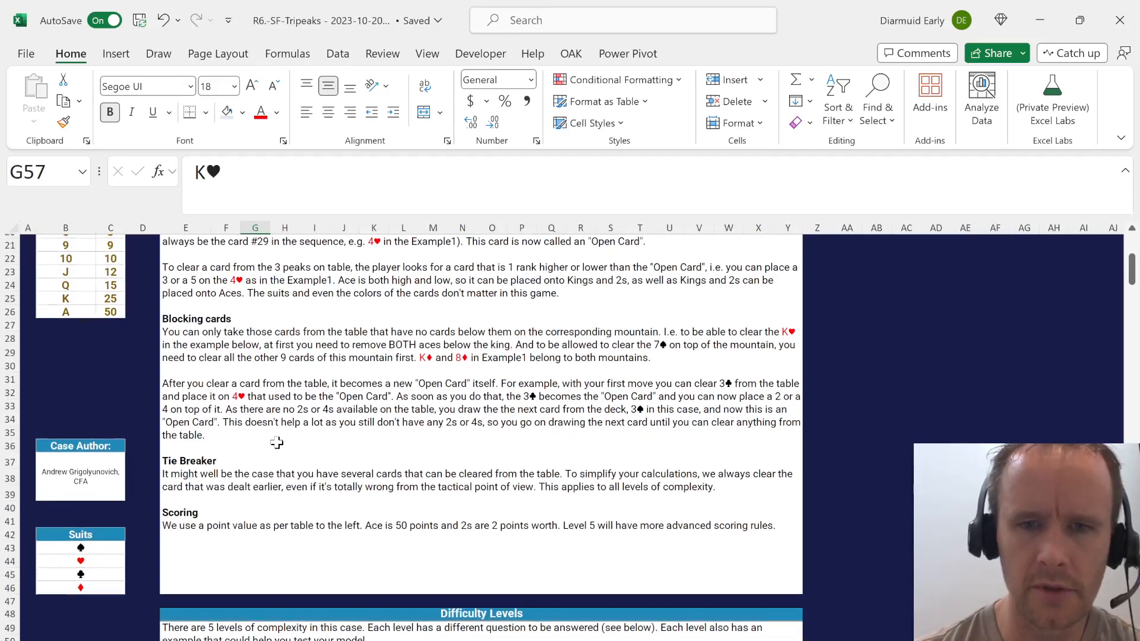
pyautogui.scroll(-3, 276, 442)
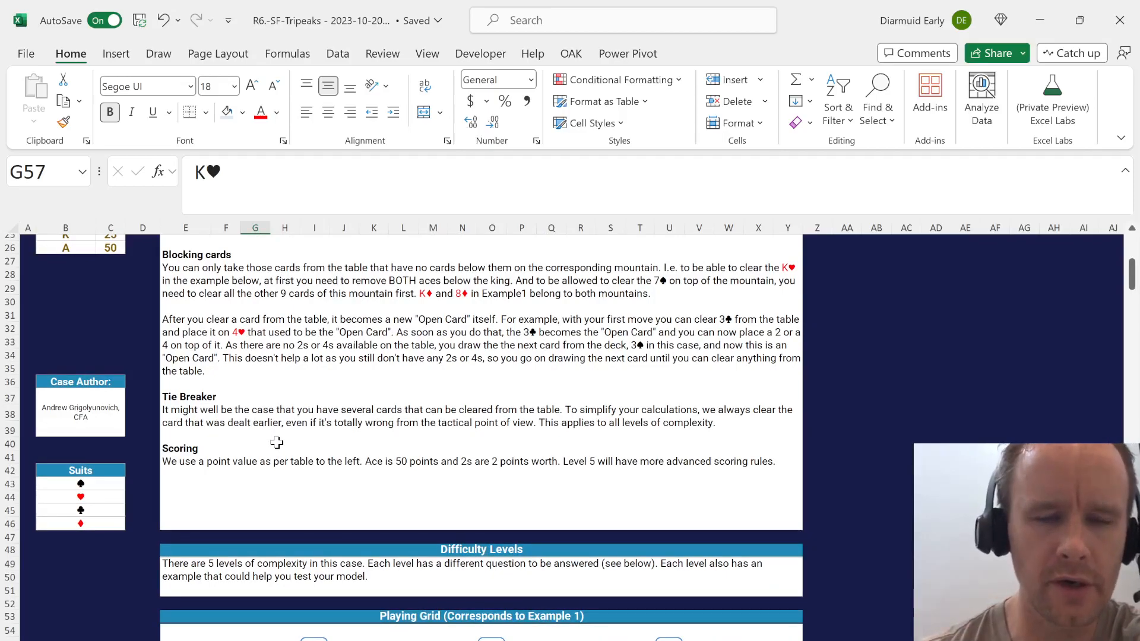
pyautogui.scroll(-1, 277, 443)
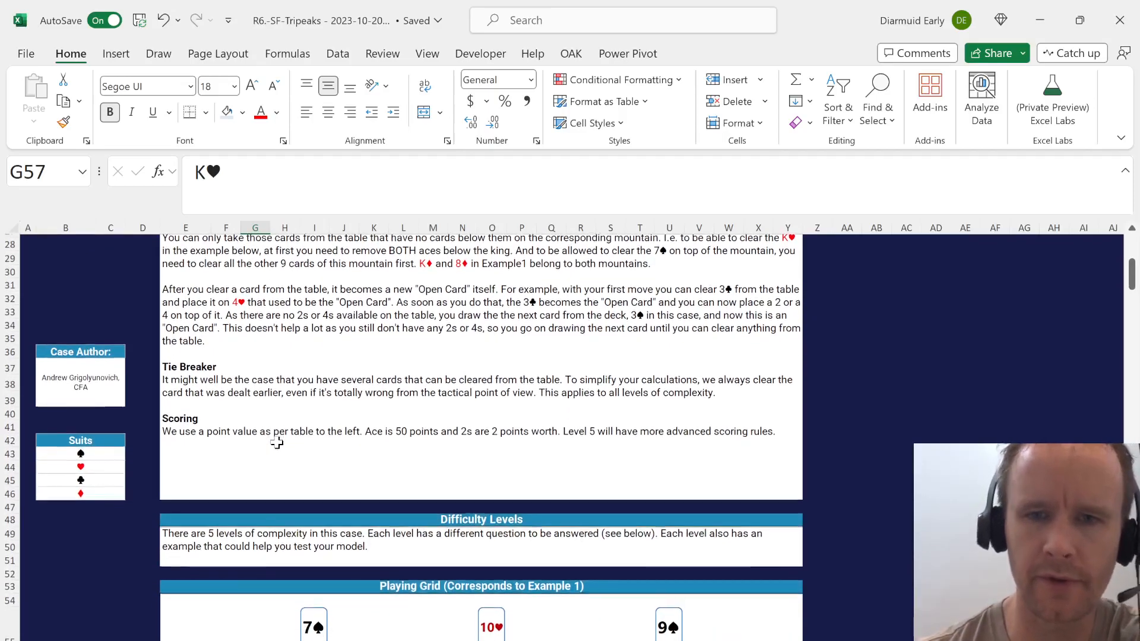
pyautogui.scroll(-2, 276, 443)
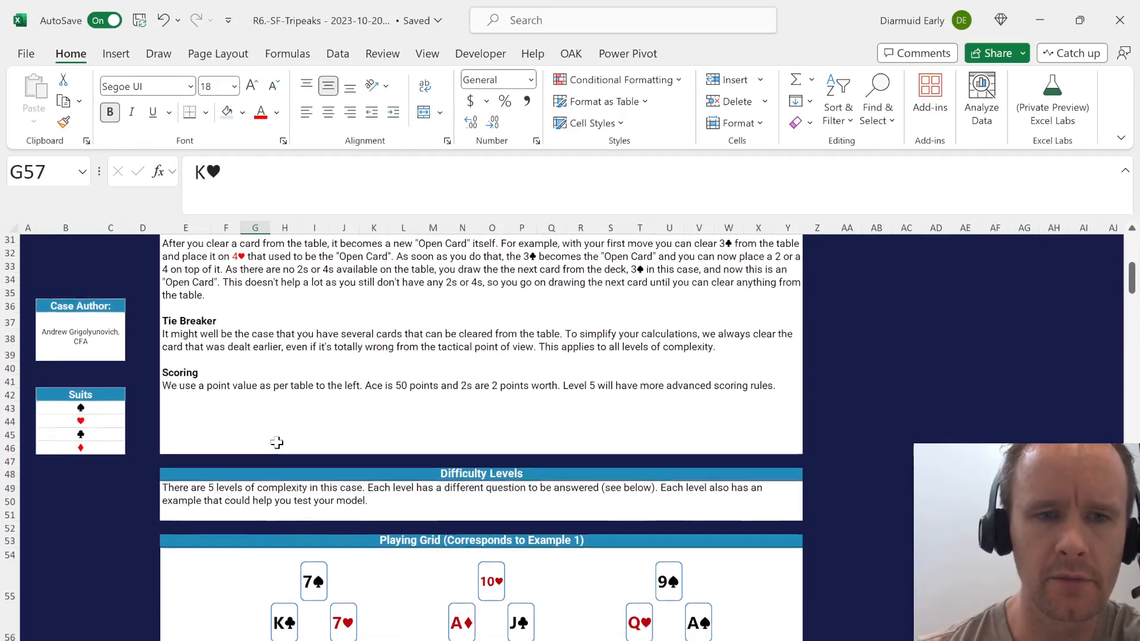
pyautogui.scroll(-2, 276, 443)
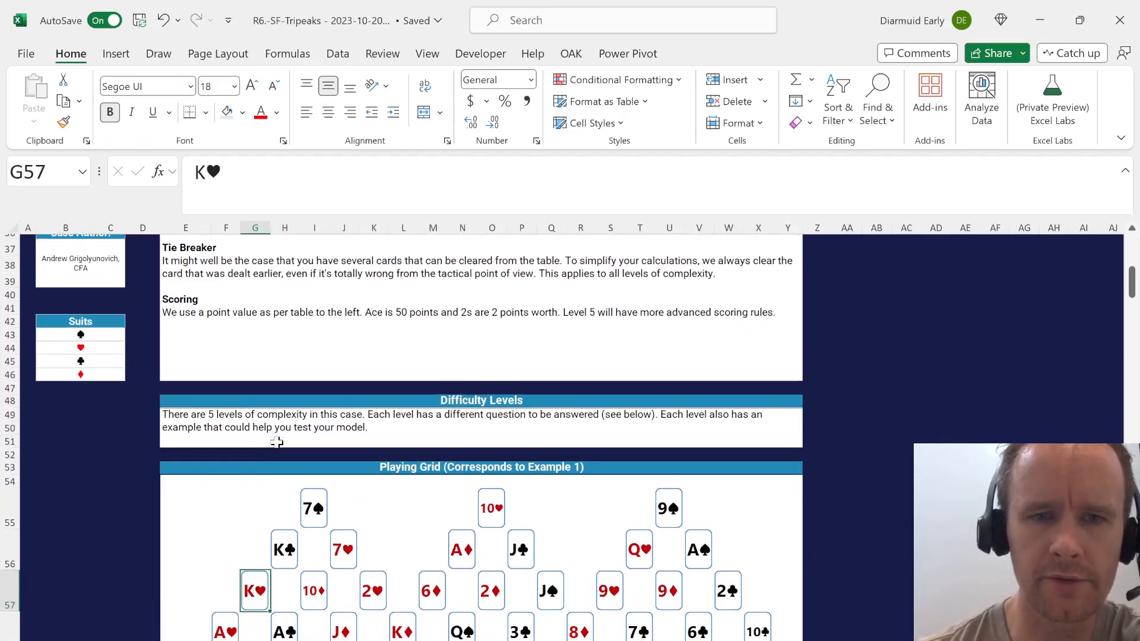
pyautogui.scroll(-1, 276, 443)
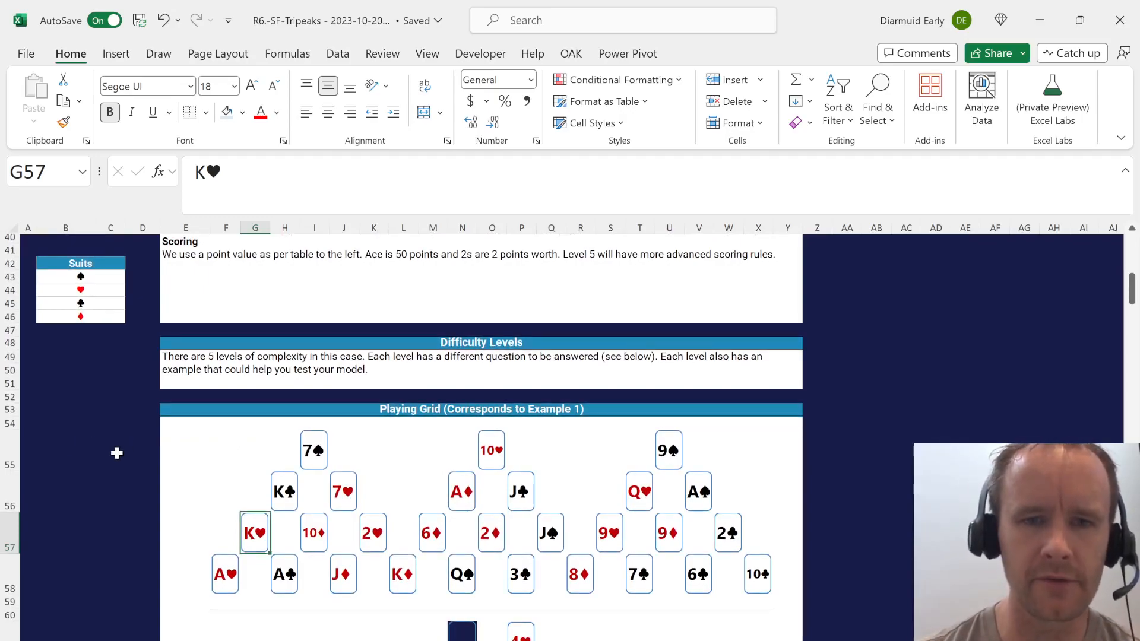
pyautogui.scroll(-9, 117, 453)
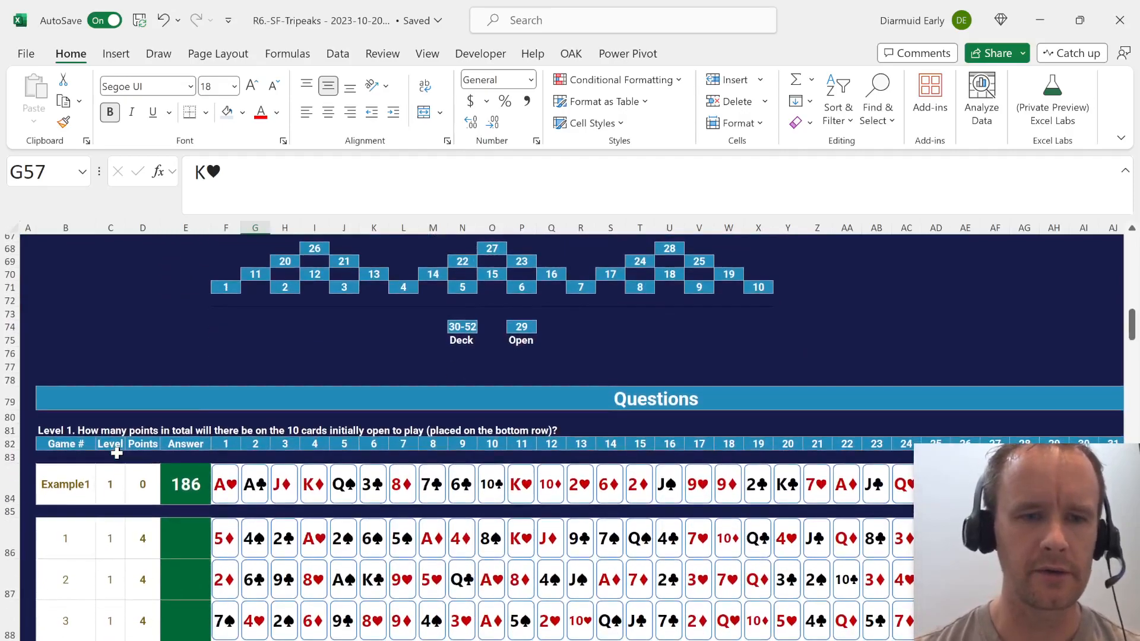
pyautogui.scroll(-1, 116, 453)
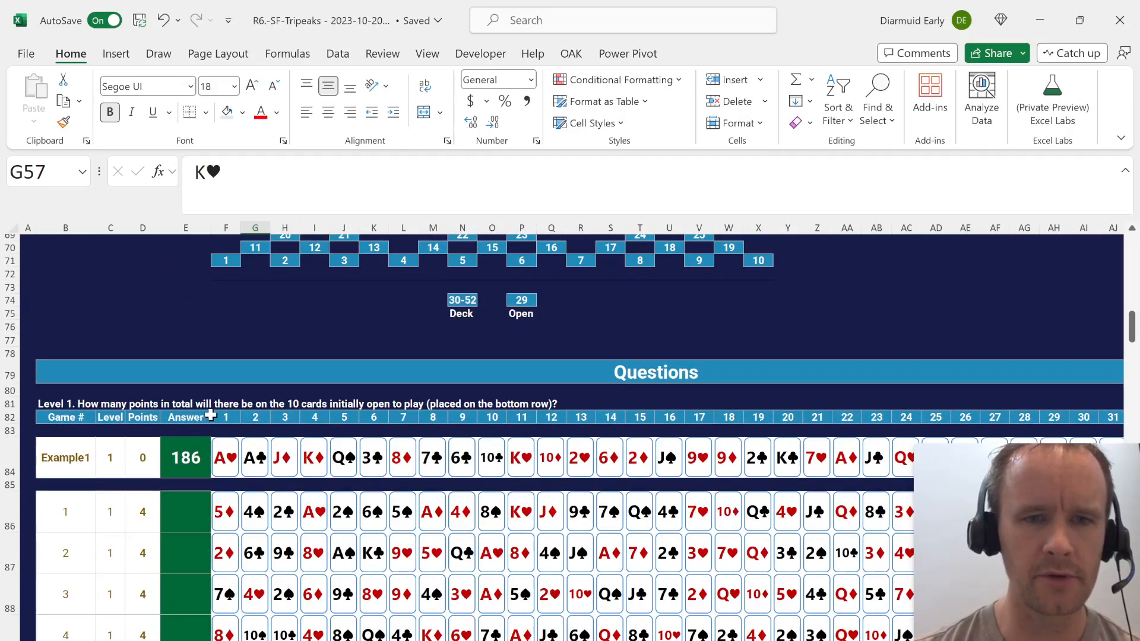
pyautogui.scroll(6, 230, 413)
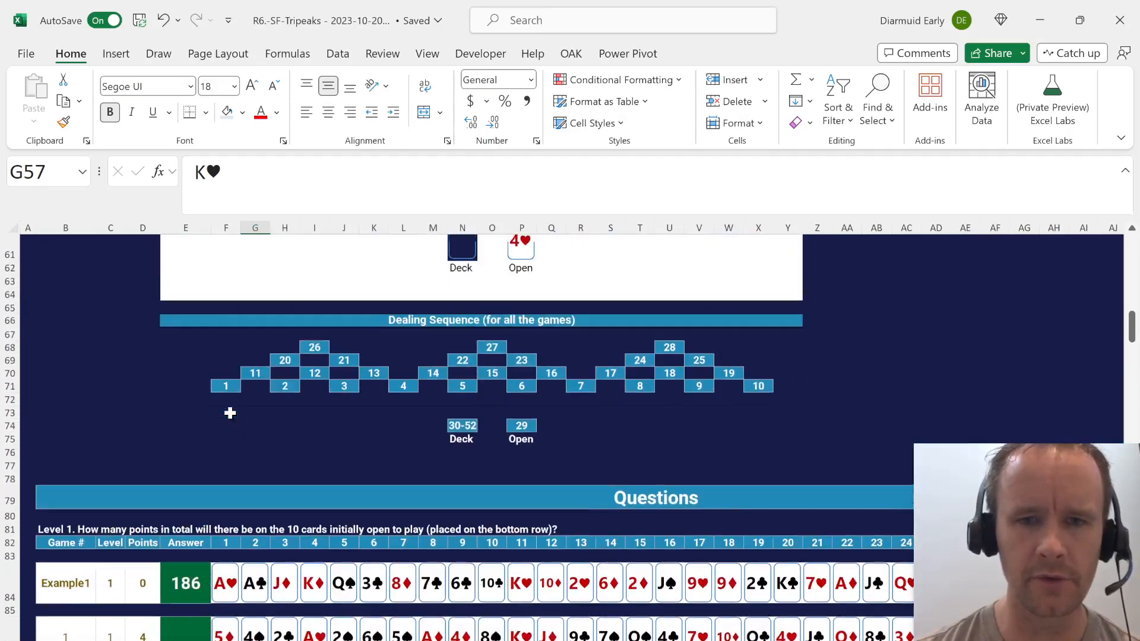
pyautogui.scroll(-4, 230, 413)
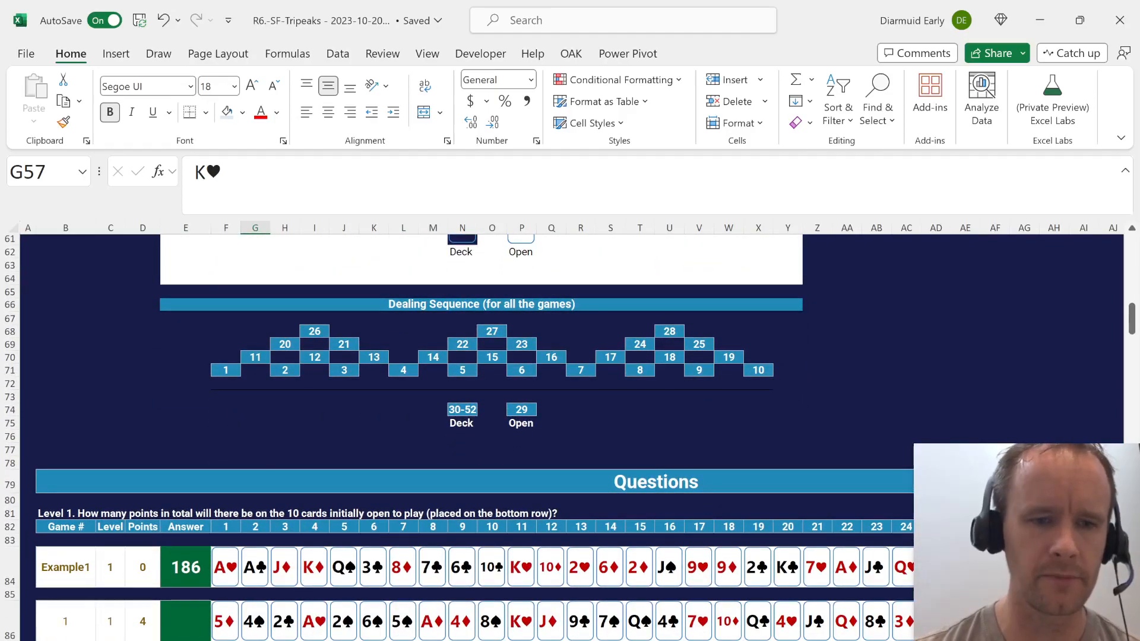
# Insert a new worksheet in the Tripeaks workbook and enter Example1 in cell A1.
pyautogui.hotkey('shift', 'F11')
pyautogui.hotkey('alt', 'h')
pyautogui.press('o')
pyautogui.press('r')
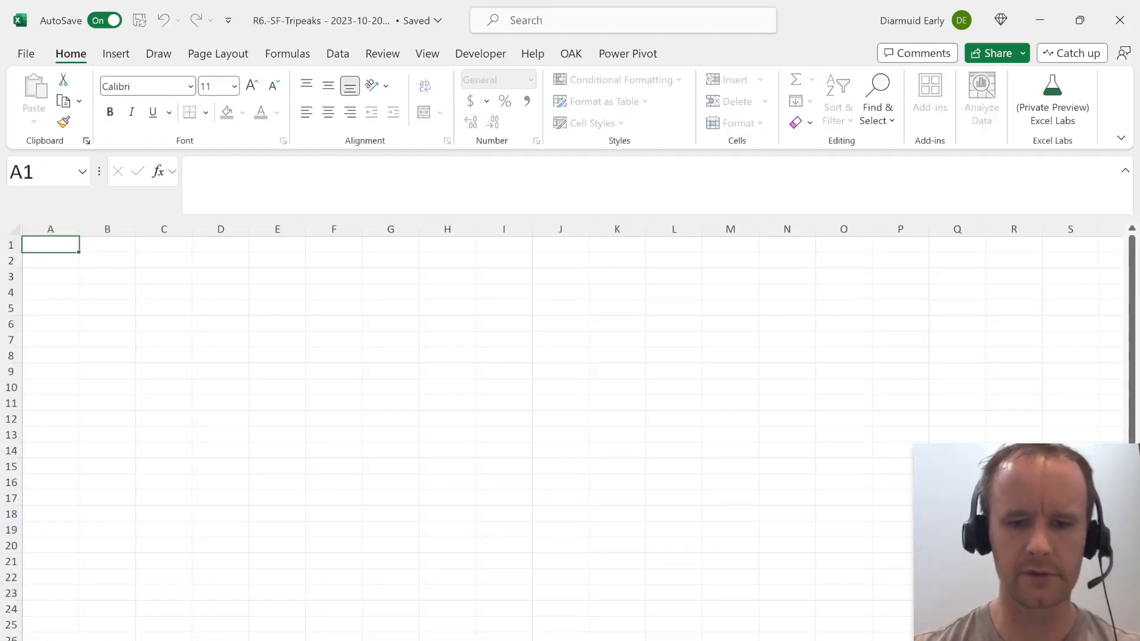
pyautogui.press('Return')
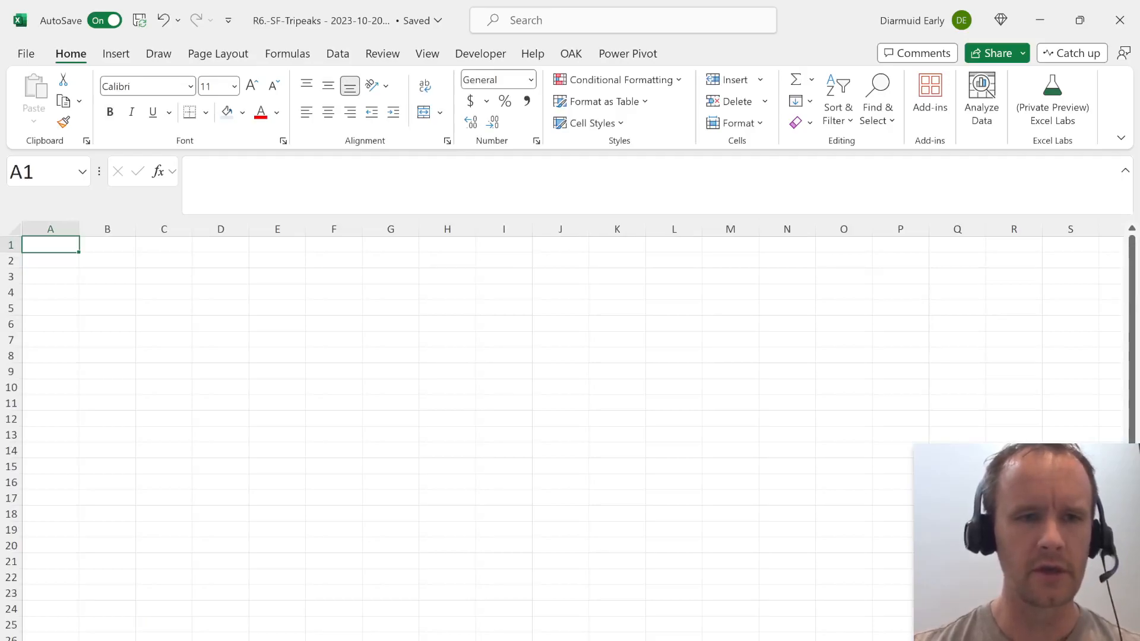
pyautogui.write('Example1')
pyautogui.press('Return')
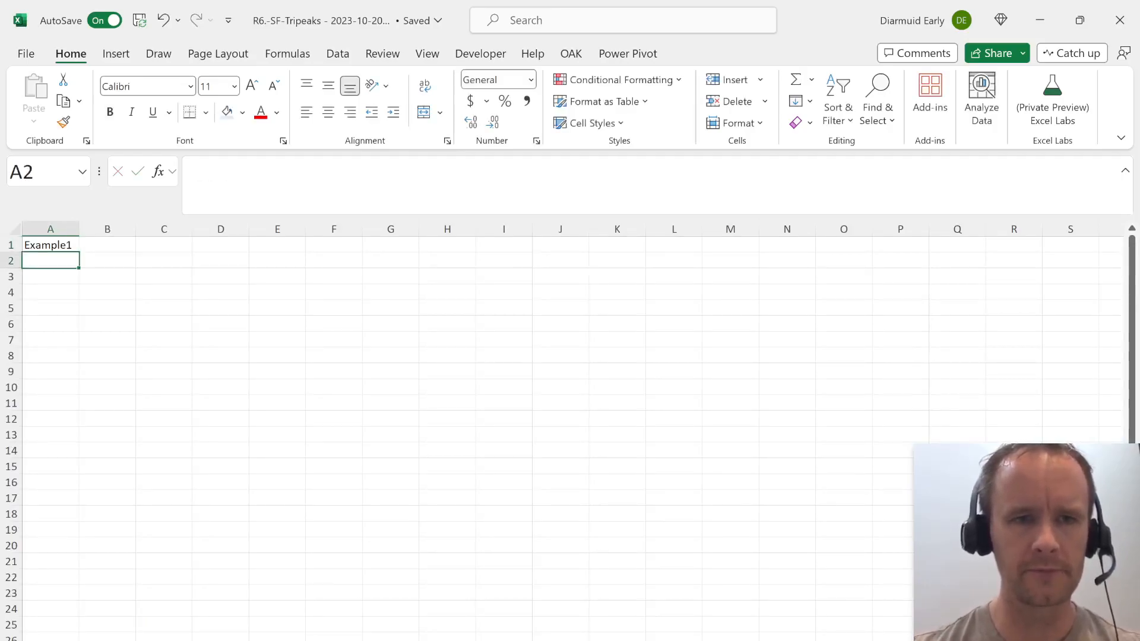
# In B1 of the new sheet, find the row of the game named in A1 with XMATCH over column B of the Case sheet.
pyautogui.press('Right')
pyautogui.press('Right')
pyautogui.write('=x')
pyautogui.press('Left')
pyautogui.press('Up')
pyautogui.write('=XMATCH(')
pyautogui.press('Left')
pyautogui.write(',')
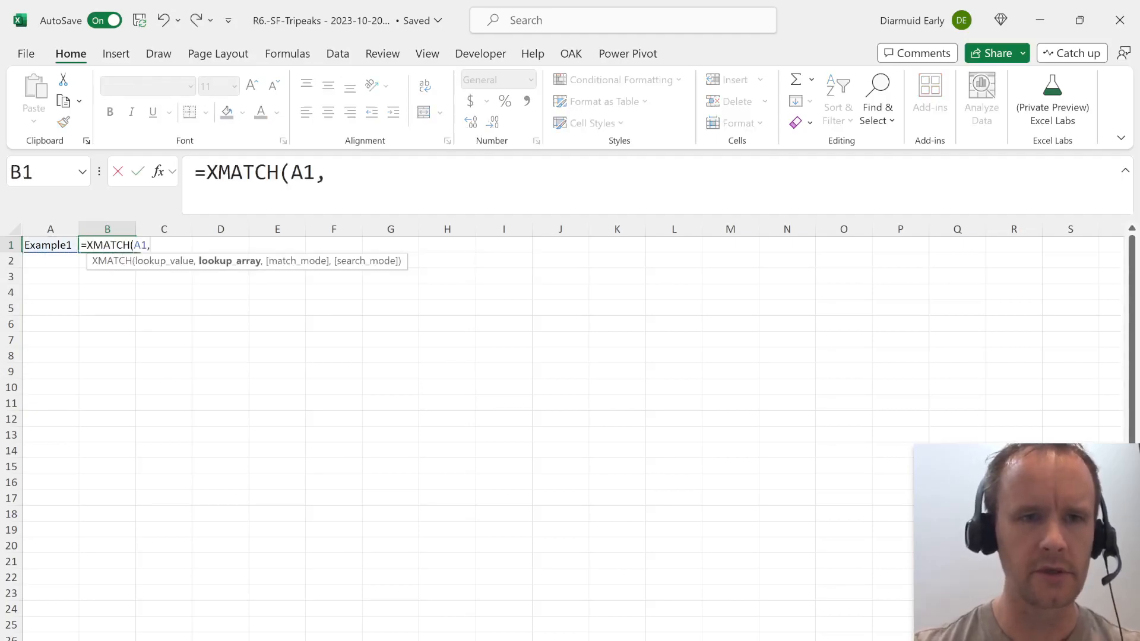
pyautogui.write('B1')
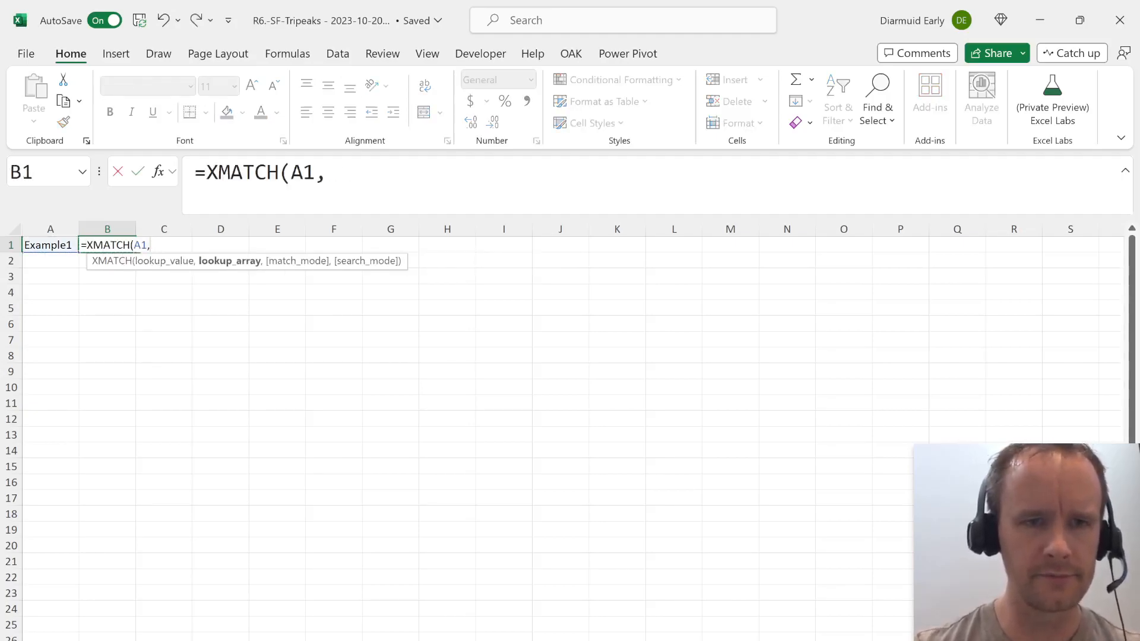
pyautogui.hotkey('ctrl', 'pageup')
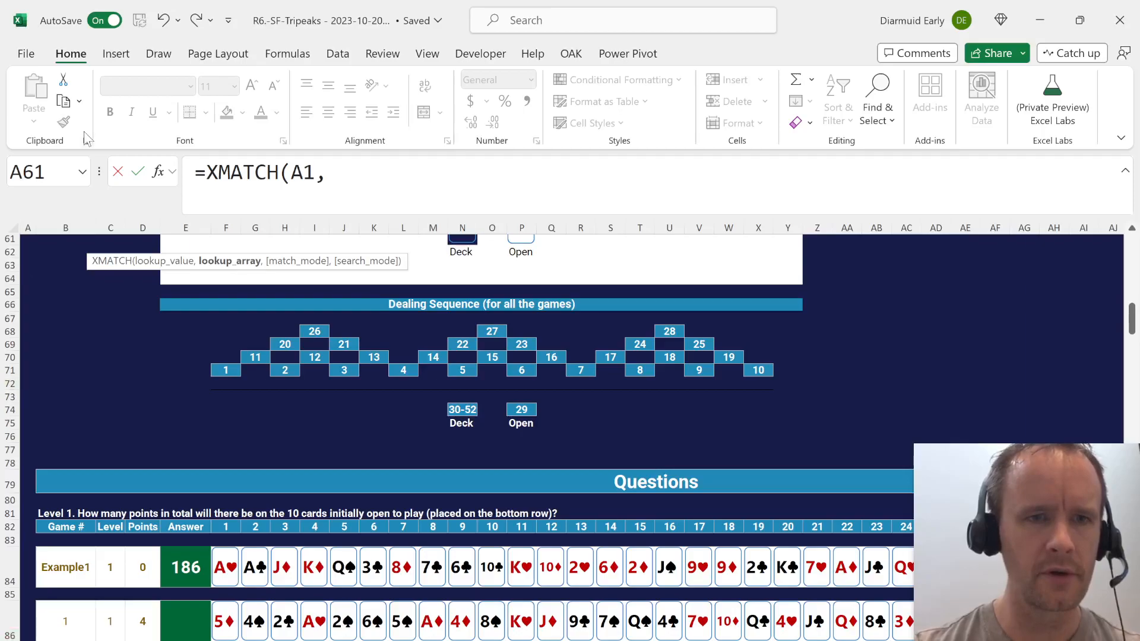
pyautogui.click(66, 227)
pyautogui.press('BackSpace')
pyautogui.press('BackSpace')
pyautogui.write('B)')
pyautogui.press('Return')
# In B3 of the new sheet, start an INDEX formula over the whole columns F:BE of the Case sheet.
pyautogui.press('Right')
pyautogui.press('Delete')
pyautogui.press('Left')
pyautogui.press('Down')
pyautogui.write('=INDEX(')
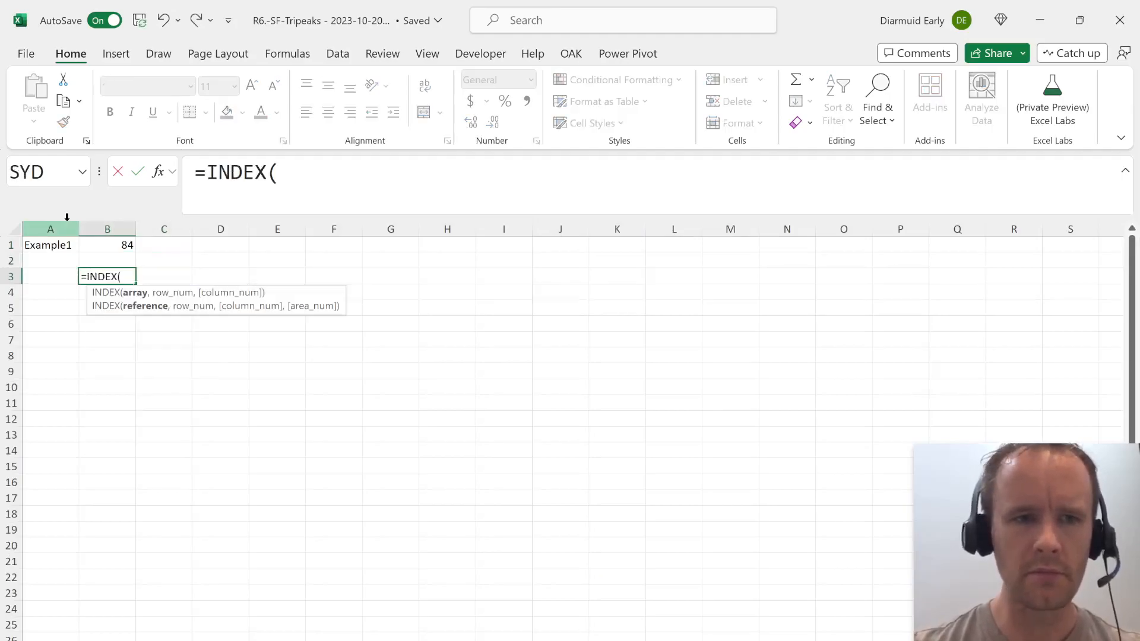
pyautogui.hotkey('ctrl', 'pagedown')
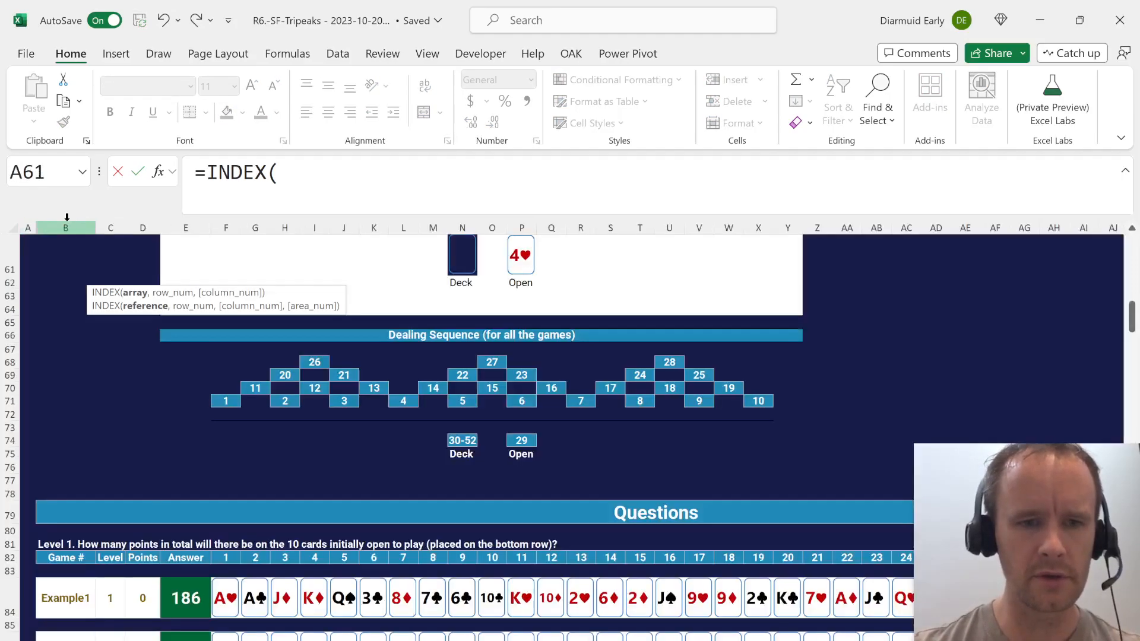
pyautogui.click(228, 558)
pyautogui.hotkey('ctrl', 'shift', 'Right')
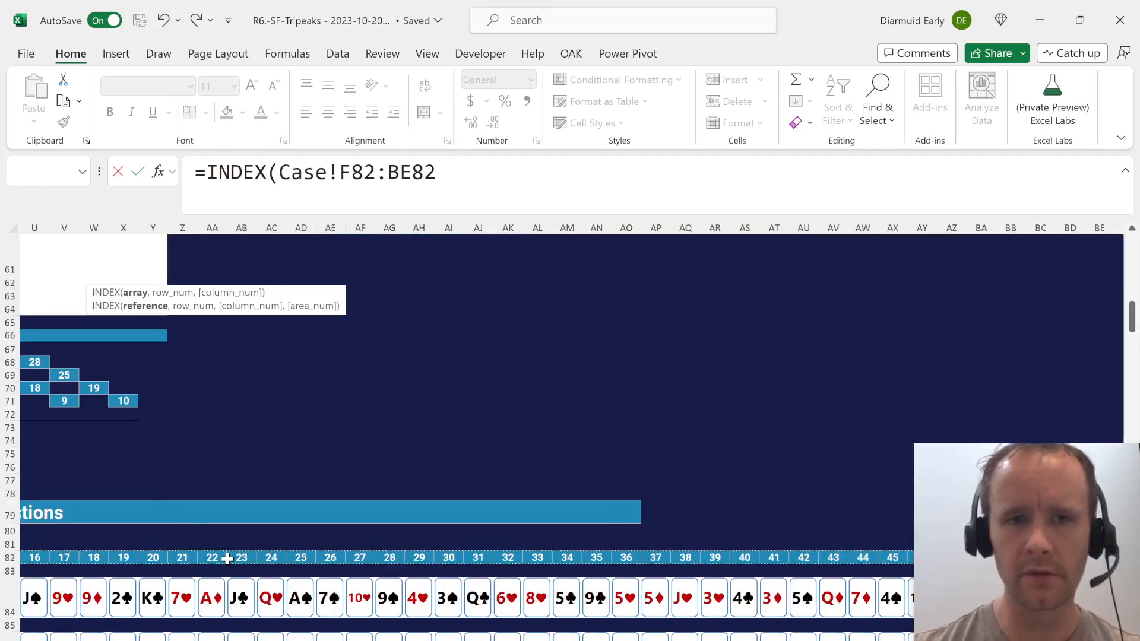
pyautogui.click(368, 170)
pyautogui.press('BackSpace')
pyautogui.press('BackSpace')
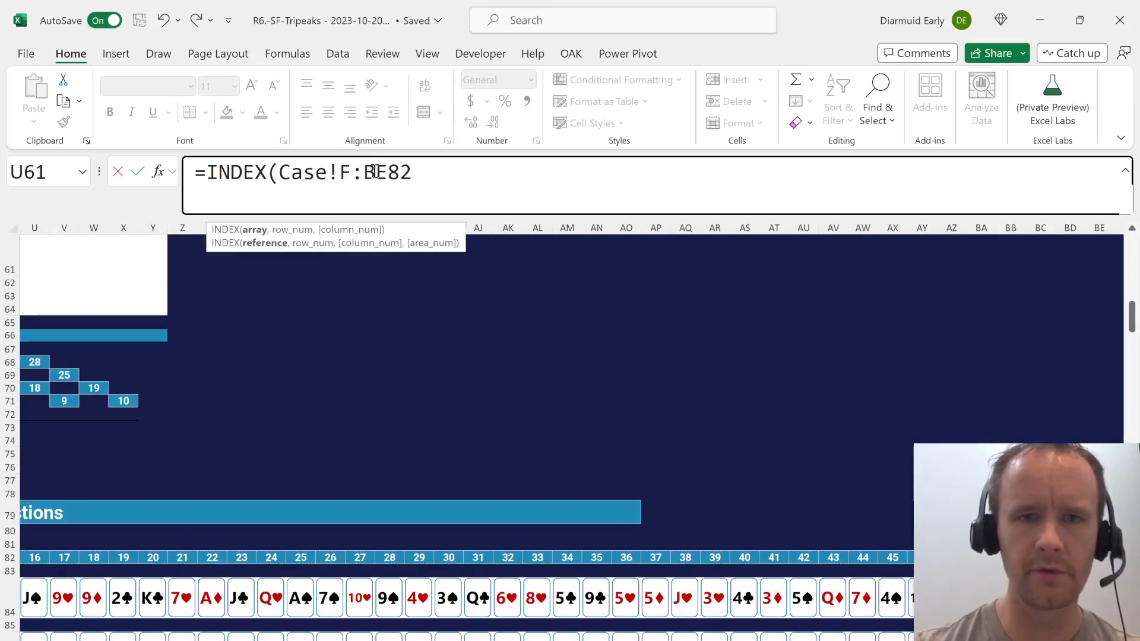
pyautogui.click(439, 177)
pyautogui.press('BackSpace')
pyautogui.press('BackSpace')
pyautogui.write(',')
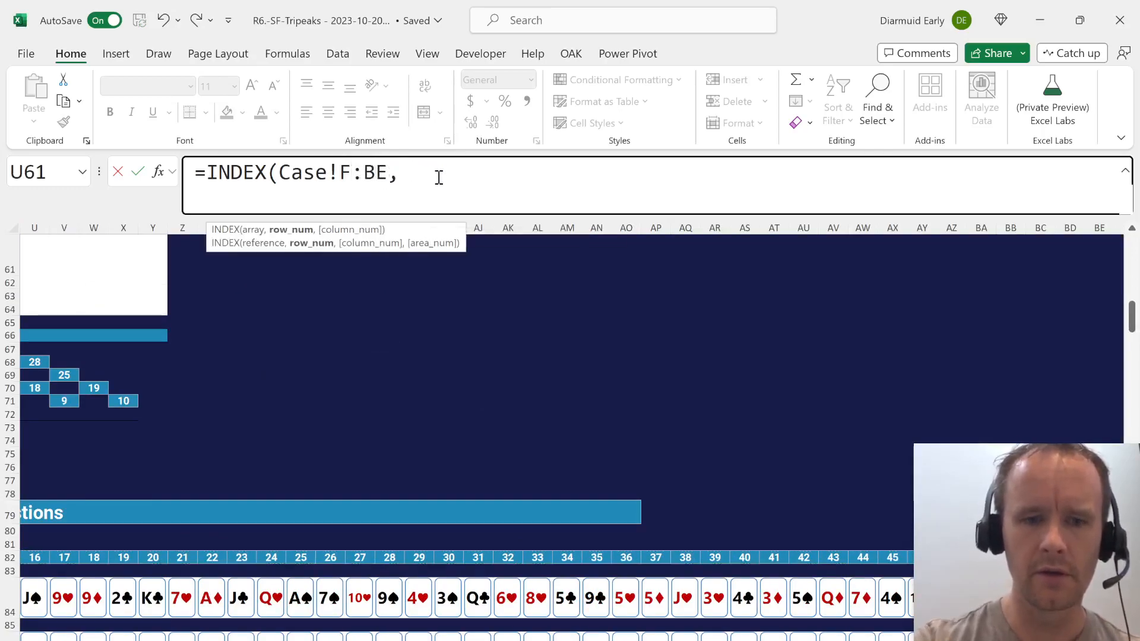
pyautogui.write(',')
# Complete the INDEX formula in B3 with row number $B$1 and column number 0 to return all of the game's cards.
pyautogui.press('BackSpace')
pyautogui.write('0,')
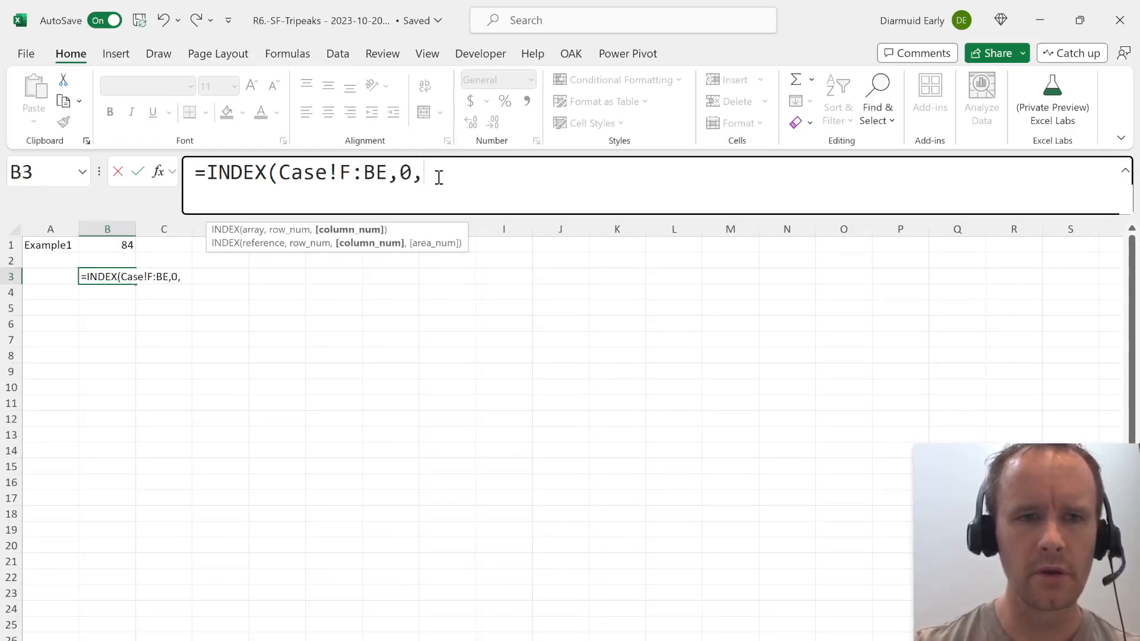
pyautogui.press('BackSpace')
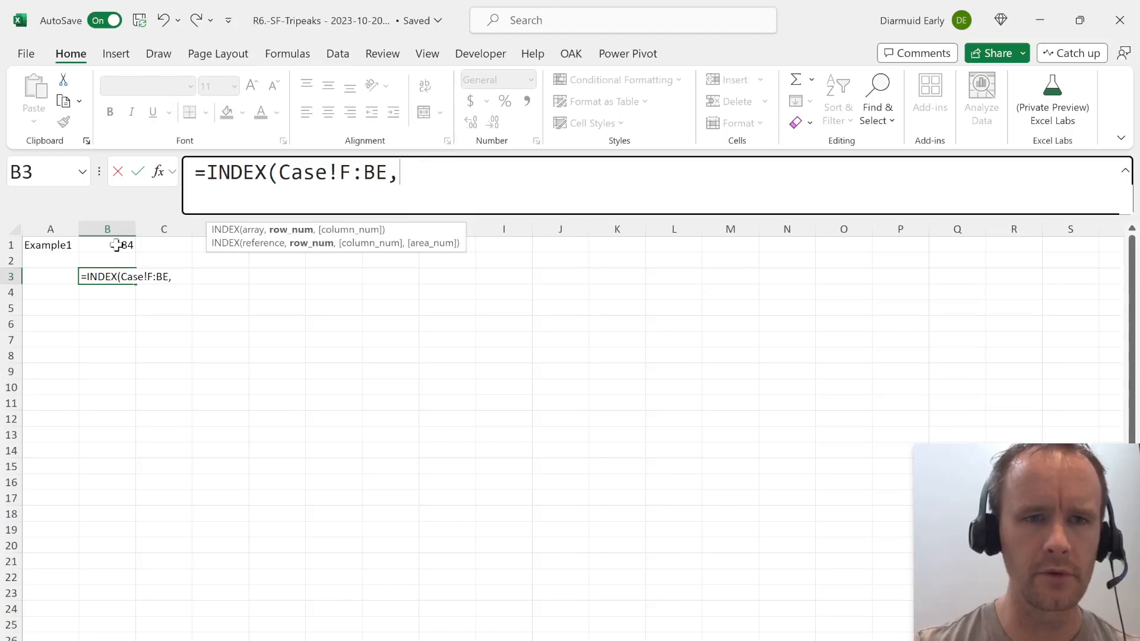
pyautogui.click(117, 245)
pyautogui.press('BackSpace')
pyautogui.press('BackSpace')
pyautogui.press('BackSpace')
pyautogui.press('BackSpace')
pyautogui.press('BackSpace')
pyautogui.press('BackSpace')
pyautogui.press('BackSpace')
pyautogui.press('BackSpace')
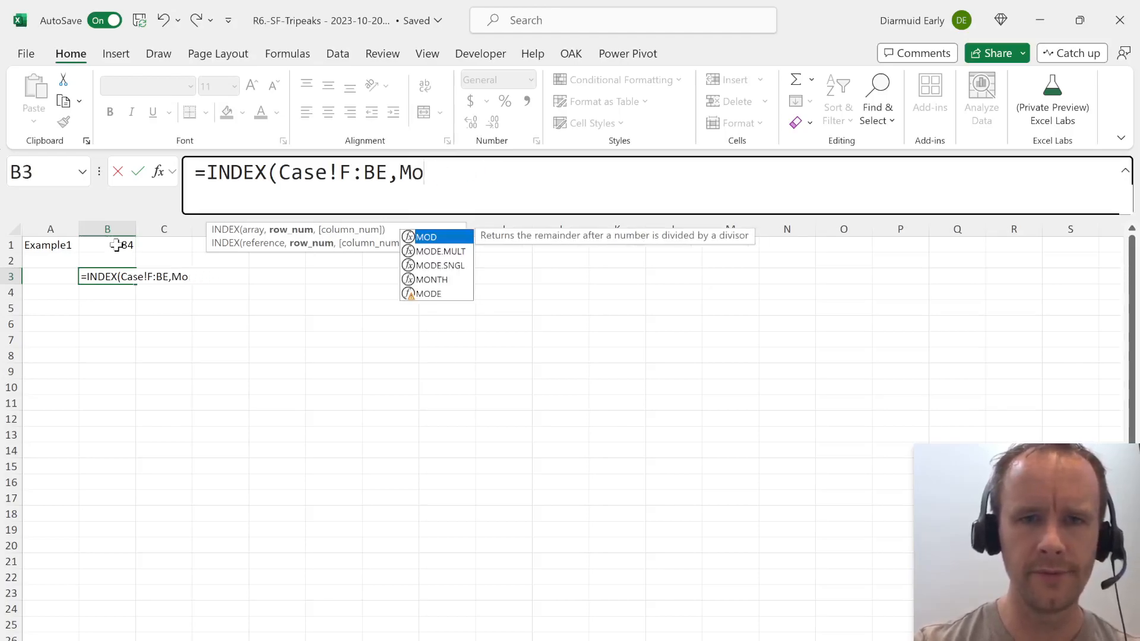
pyautogui.write('$B$')
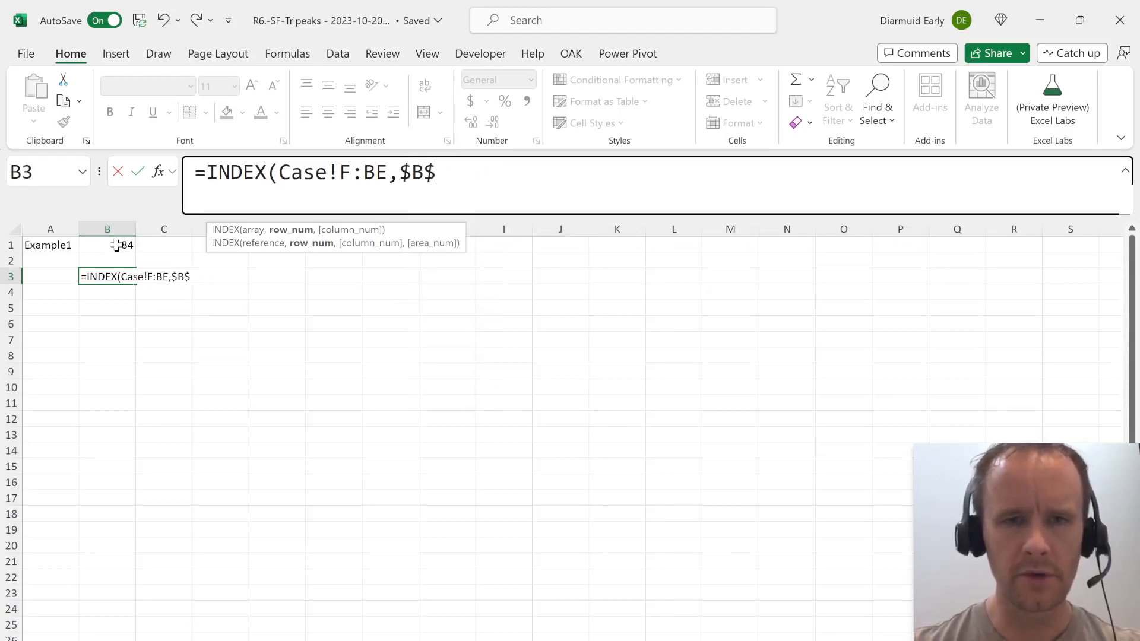
pyautogui.write('1,0')
pyautogui.press('Return')
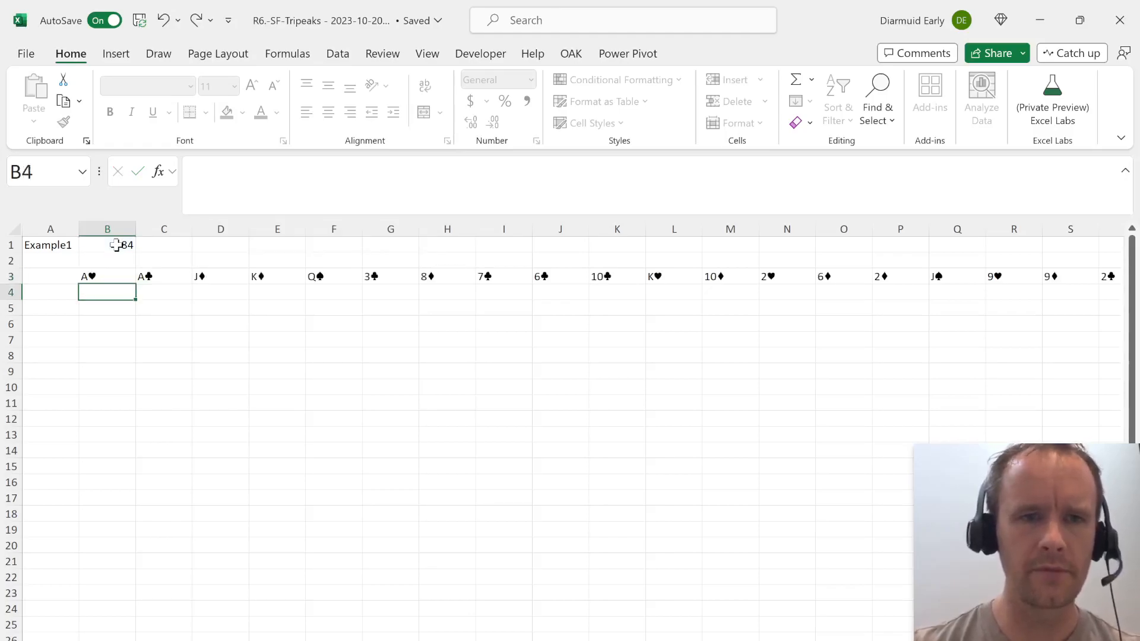
# Wrap the INDEX formula in B3 in TOCOL so the cards run down a single column.
pyautogui.press('Up')
pyautogui.click(213, 178)
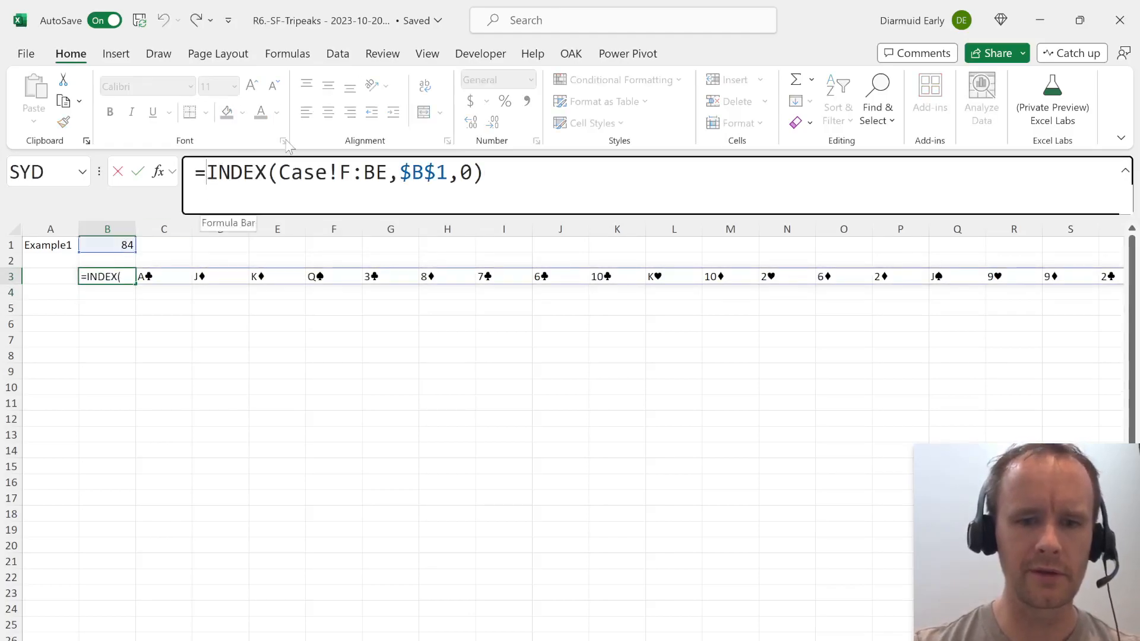
pyautogui.write('toc')
pyautogui.press('Tab')
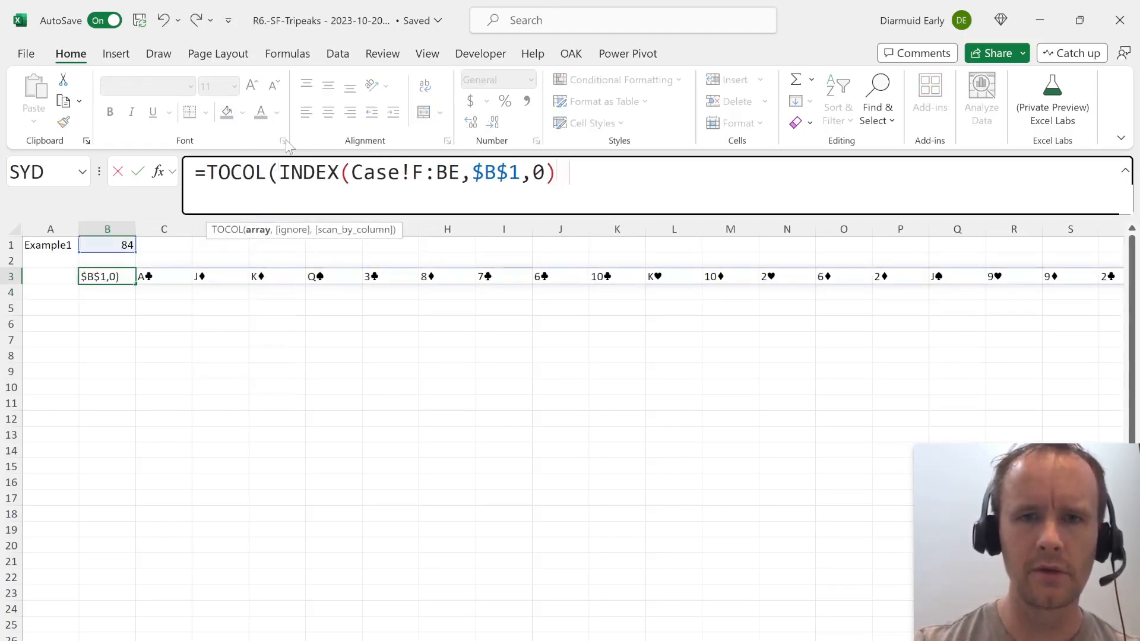
pyautogui.write(')')
pyautogui.press('Return')
# Move the card list formula down to B4 and enter the headers Card in B3 and Type in C3.
pyautogui.press('Up')
pyautogui.press('Right')
pyautogui.press('Left')
pyautogui.press('Down')
pyautogui.write('=TOCOL(INDEX(Case!F:BE,$B$1,0))')
pyautogui.press('Up')
pyautogui.write('Card')
pyautogui.press('Tab')
pyautogui.write('Typ')
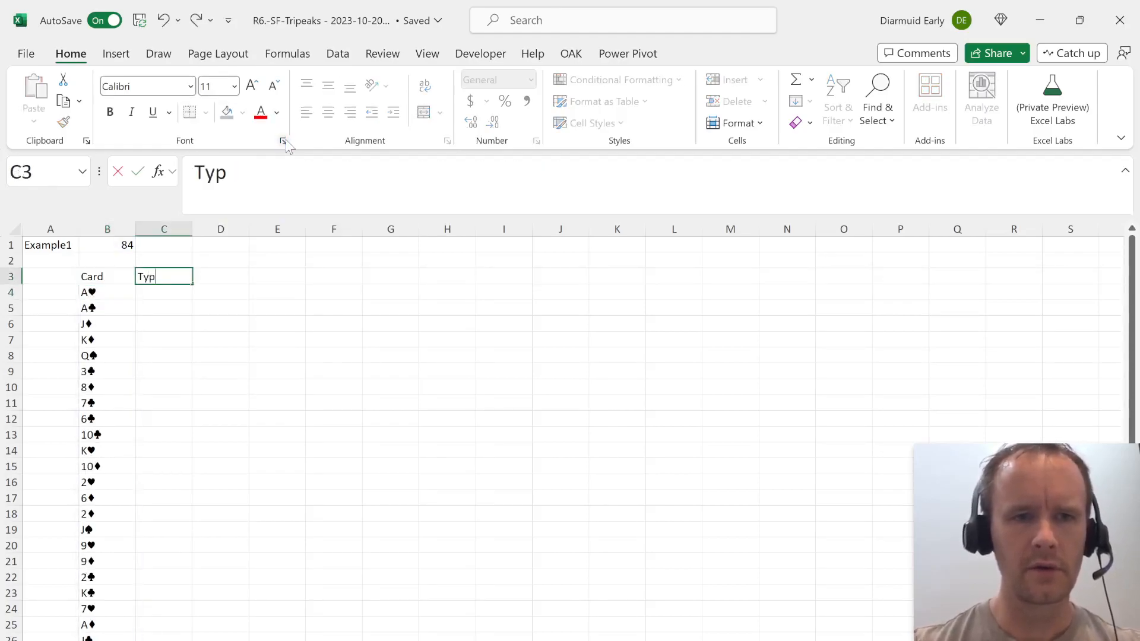
pyautogui.write('e')
pyautogui.press('Return')
# In C4, strip the suit from every card with =LEFT(B4#,LEN(B4#)-1).
pyautogui.press('Right')
pyautogui.write('=')
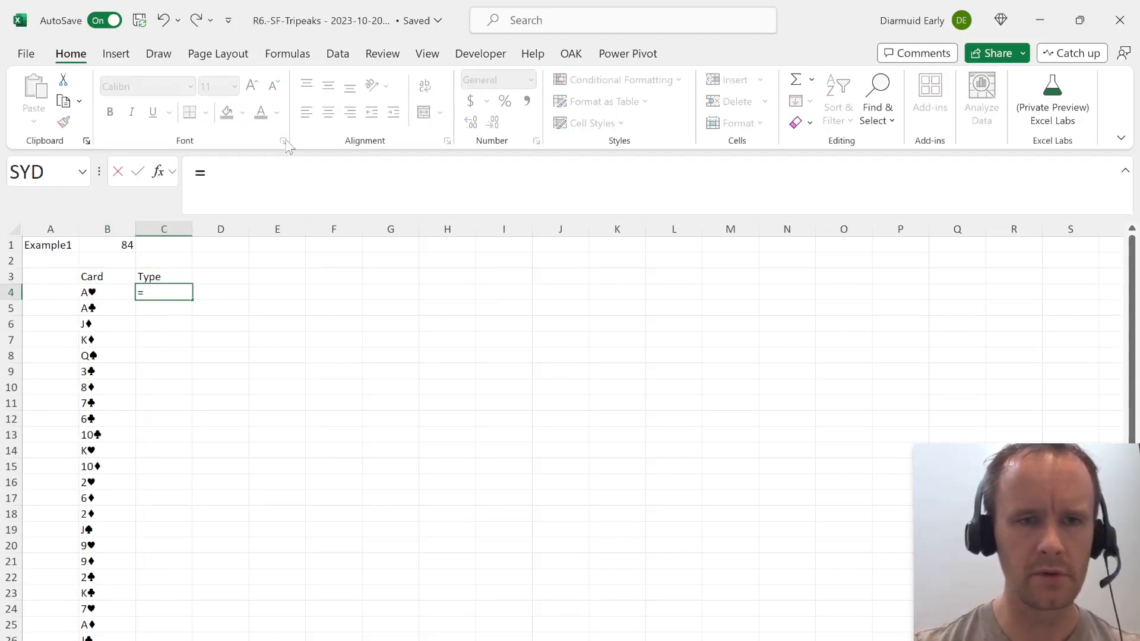
pyautogui.write('LEFT(')
pyautogui.press('Left')
pyautogui.hotkey('ctrl', 'shift', 'Down')
pyautogui.write(',')
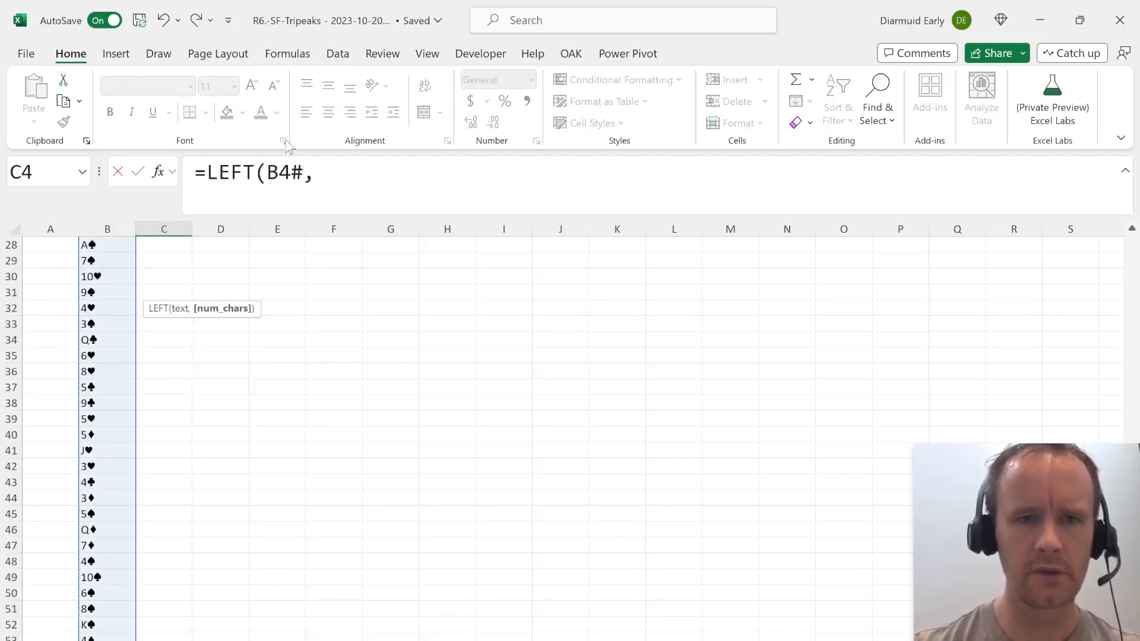
pyautogui.write('LEN(B4#)-1)')
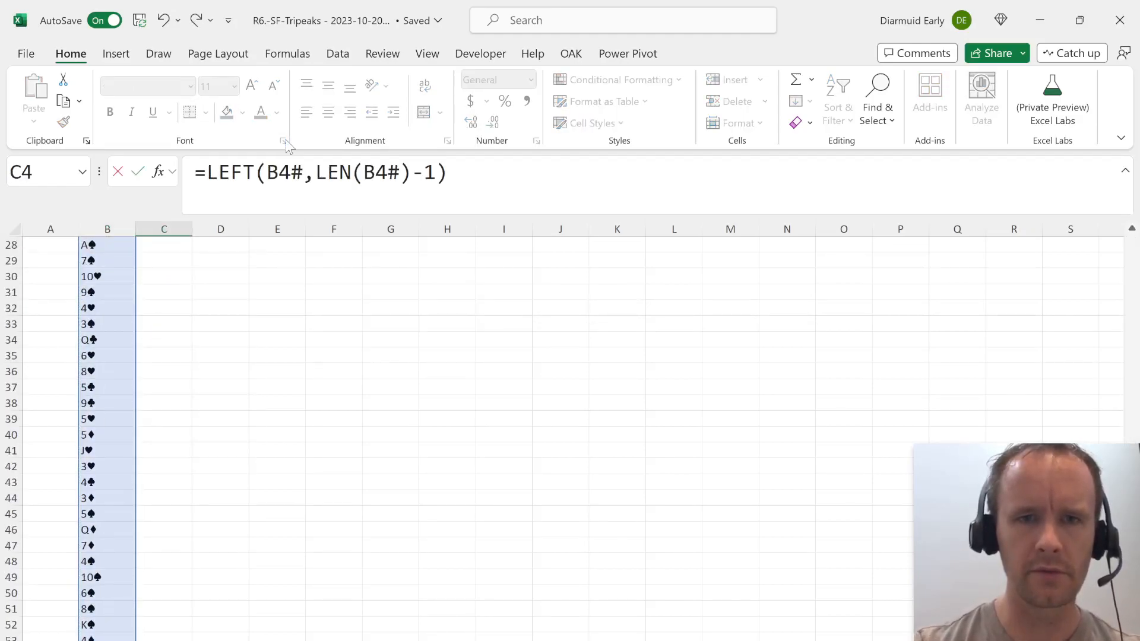
pyautogui.hotkey('ctrl', 'Return')
# Enter the header Points in D3 and locate the Scoring table on the Case sheet.
pyautogui.press('Up')
pyautogui.press('Up')
pyautogui.press('Right')
pyautogui.press('Down')
pyautogui.write('Points')
pyautogui.press('Return')
pyautogui.hotkey('ctrl', 'pagedown')
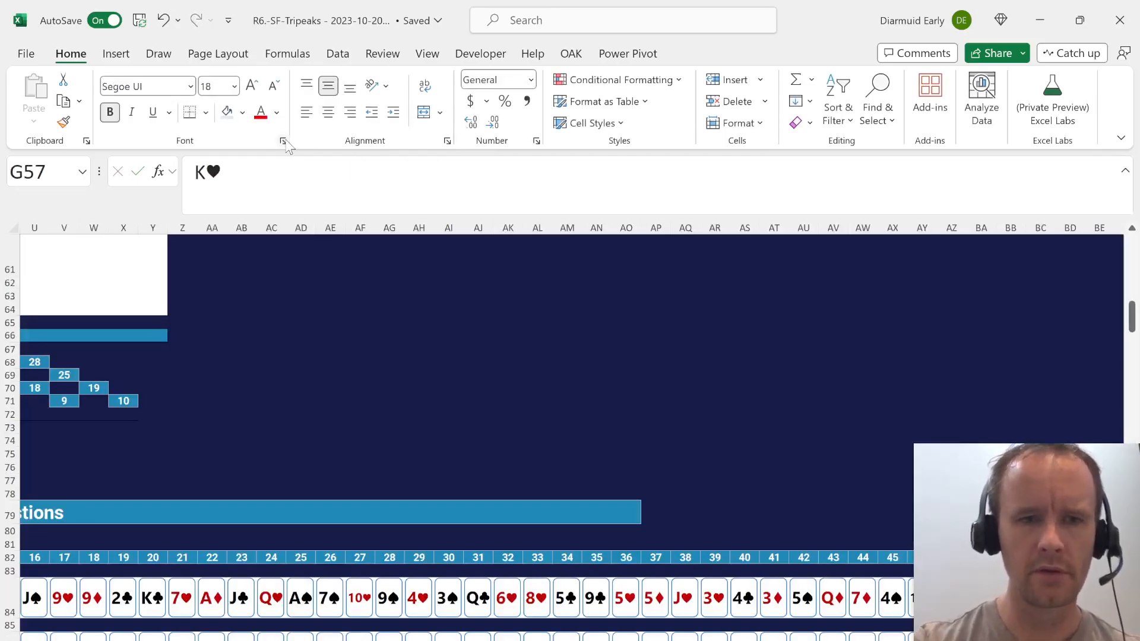
pyautogui.hotkey('ctrl', 'Home')
pyautogui.click(64, 426)
pyautogui.press('Up')
pyautogui.hotkey('ctrl', 'pageup')
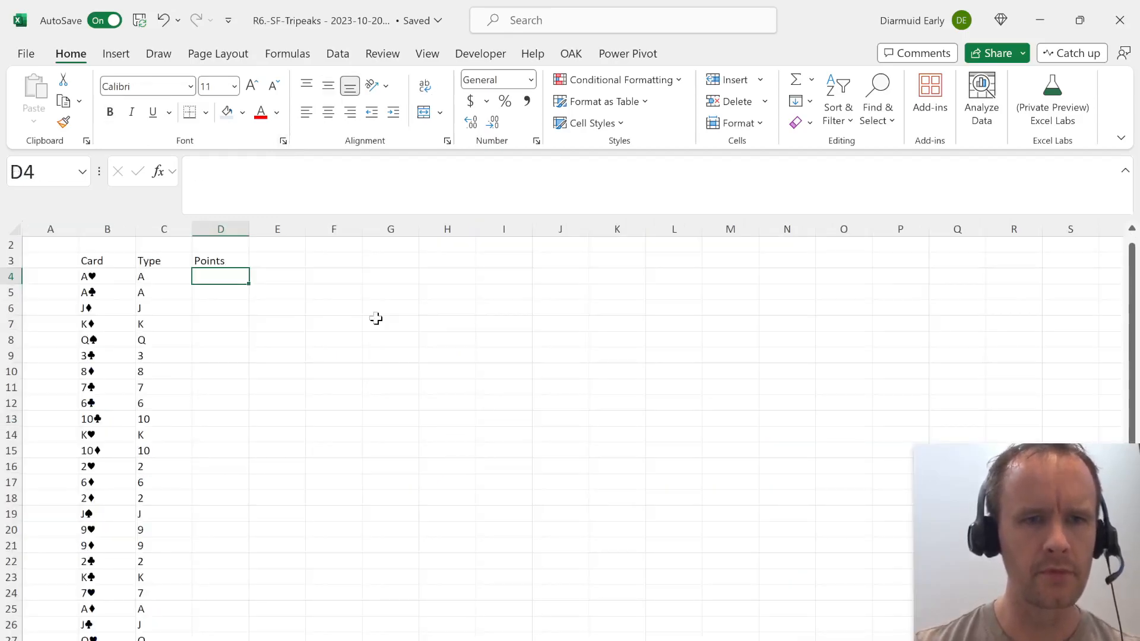
# In D4, look up the points for C4# with XLOOKUP, matching Case!$B$14:$B$26 and returning Case!$C$14:$C$26.
pyautogui.write('=xl')
pyautogui.press('Tab')
pyautogui.press('Left')
pyautogui.hotkey('ctrl', 'shift', 'Down')
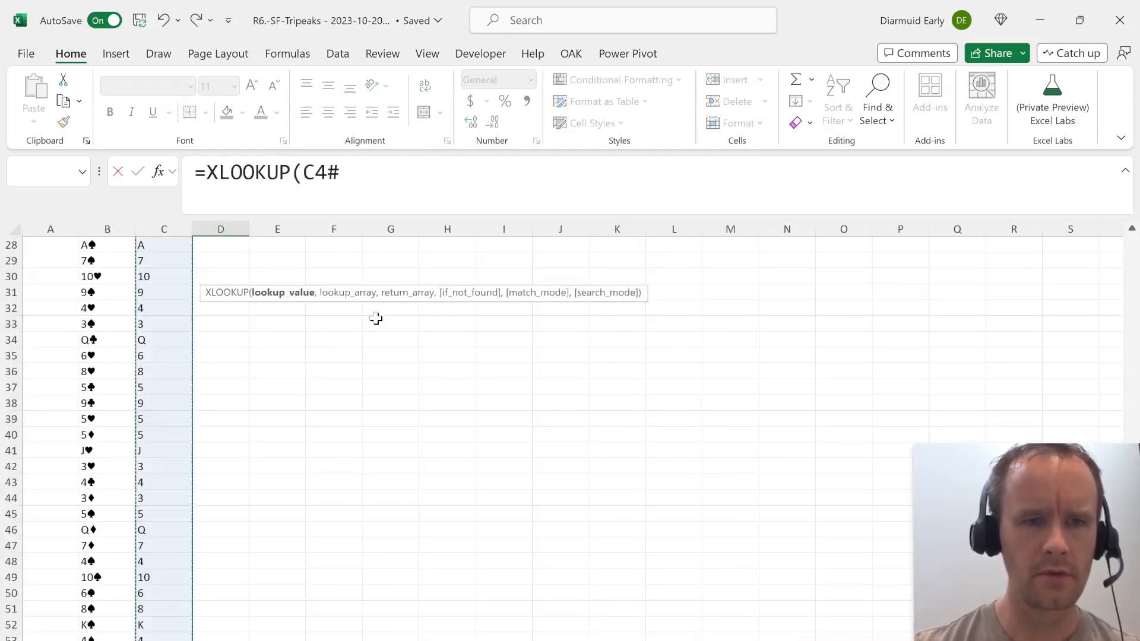
pyautogui.write(',')
pyautogui.hotkey('ctrl', 'pagedown')
pyautogui.click(82, 414)
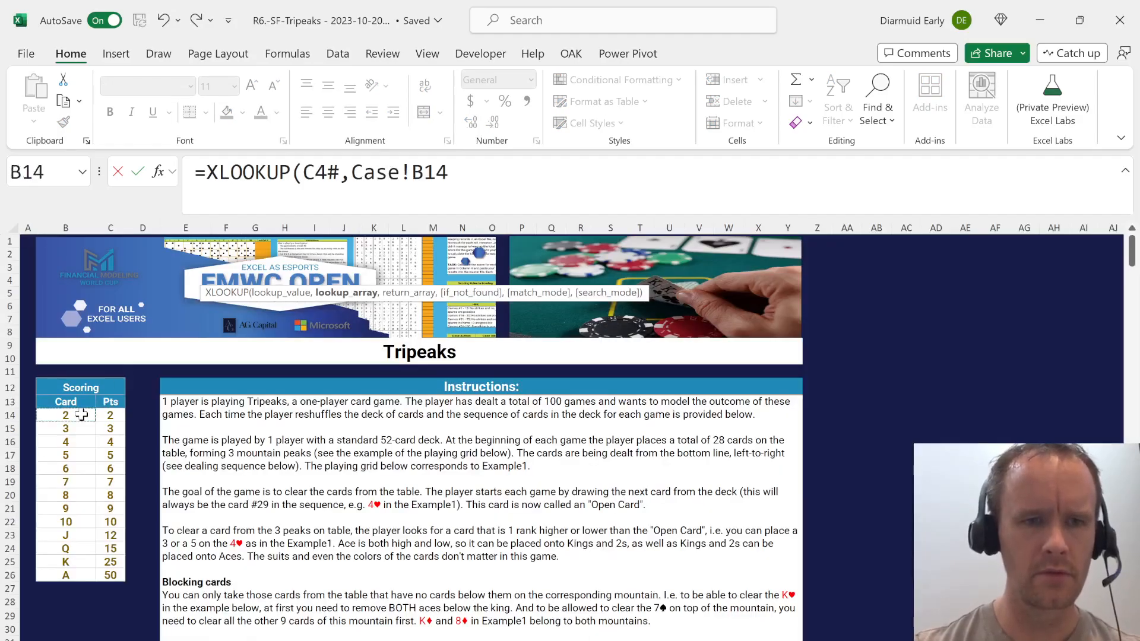
pyautogui.hotkey('ctrl', 'shift', 'Down')
pyautogui.press('F4')
pyautogui.write(',')
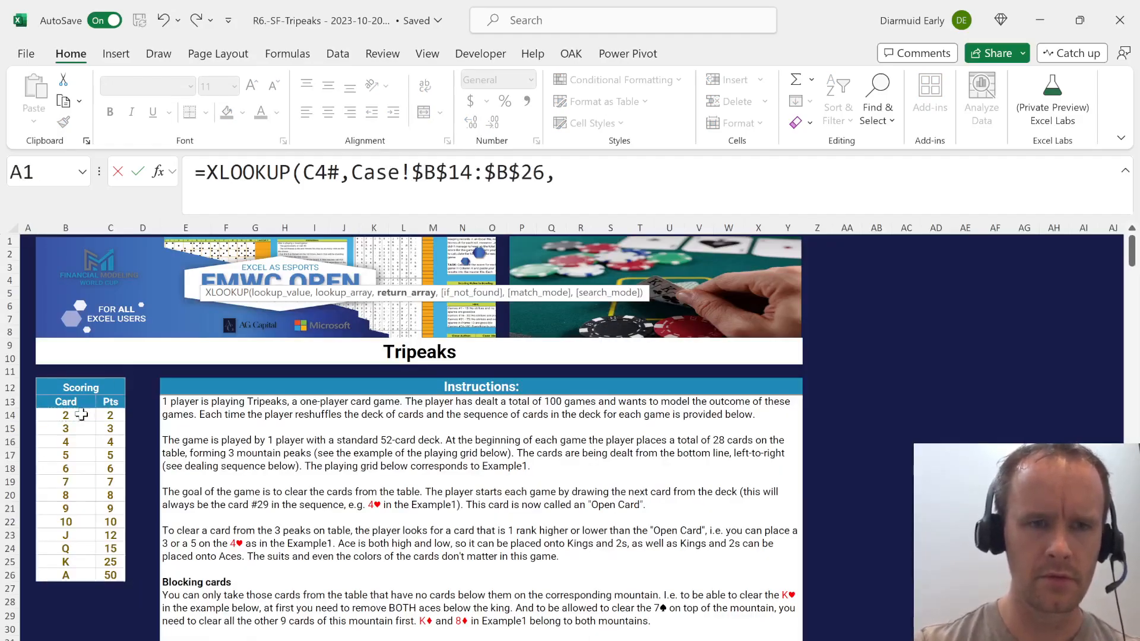
pyautogui.click(109, 415)
pyautogui.hotkey('ctrl', 'shift', 'Down')
pyautogui.press('F4')
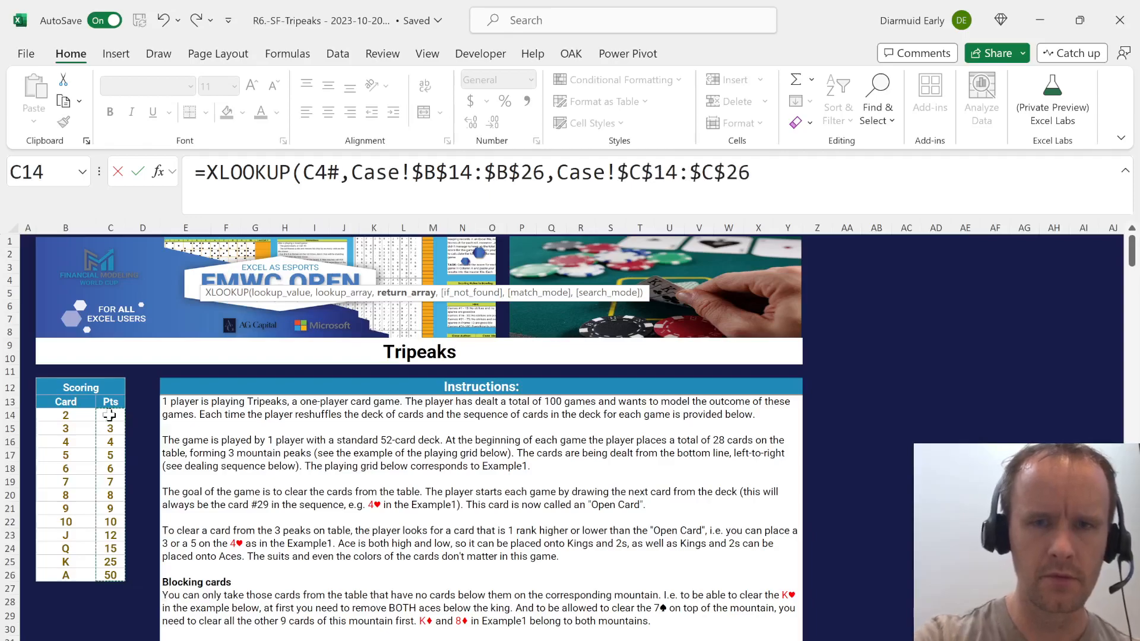
pyautogui.write(')')
pyautogui.press('Return')
pyautogui.press('Up')
pyautogui.press('Up')
pyautogui.press('Down')
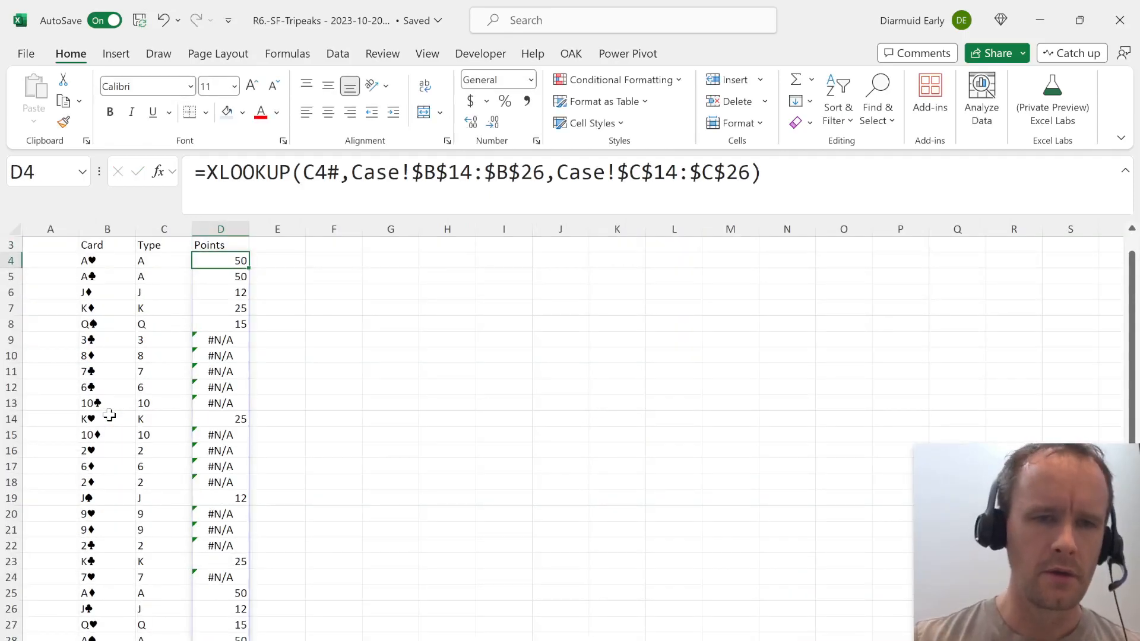
# Convert numeric card types to numbers by changing C4 to =LET(a,LEFT(B4#,LEN(B4#)-1),IFERROR(--a,a)).
pyautogui.press('Left')
pyautogui.click(202, 172)
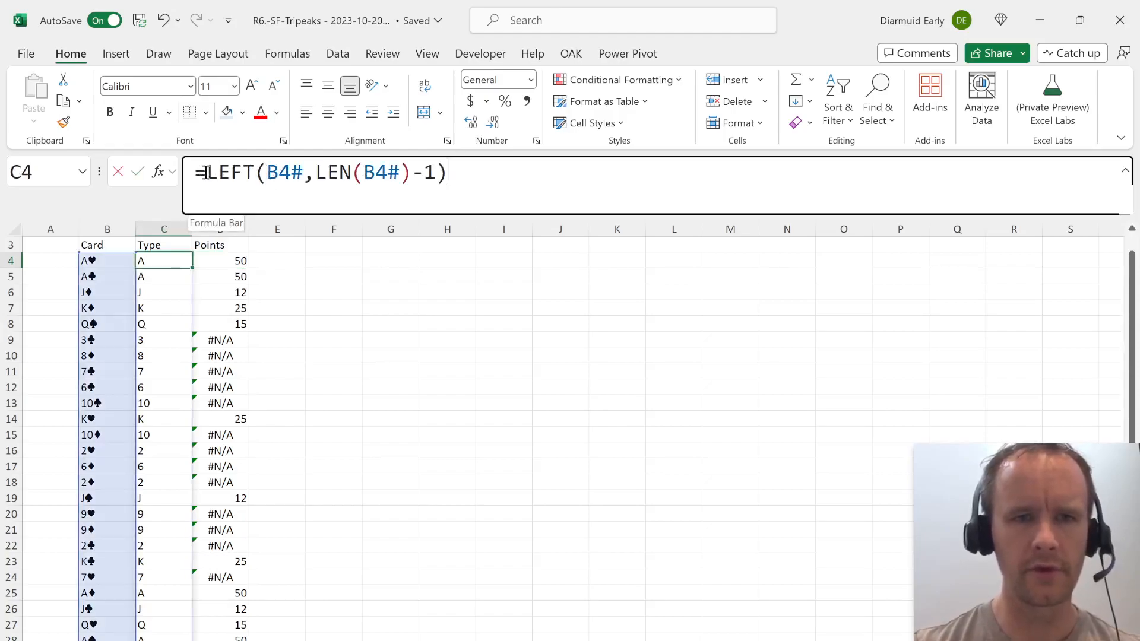
pyautogui.write('let')
pyautogui.press('Tab')
pyautogui.write('a,')
pyautogui.press('End')
pyautogui.write(',ifer')
pyautogui.press('Tab')
pyautogui.write('--a,a))')
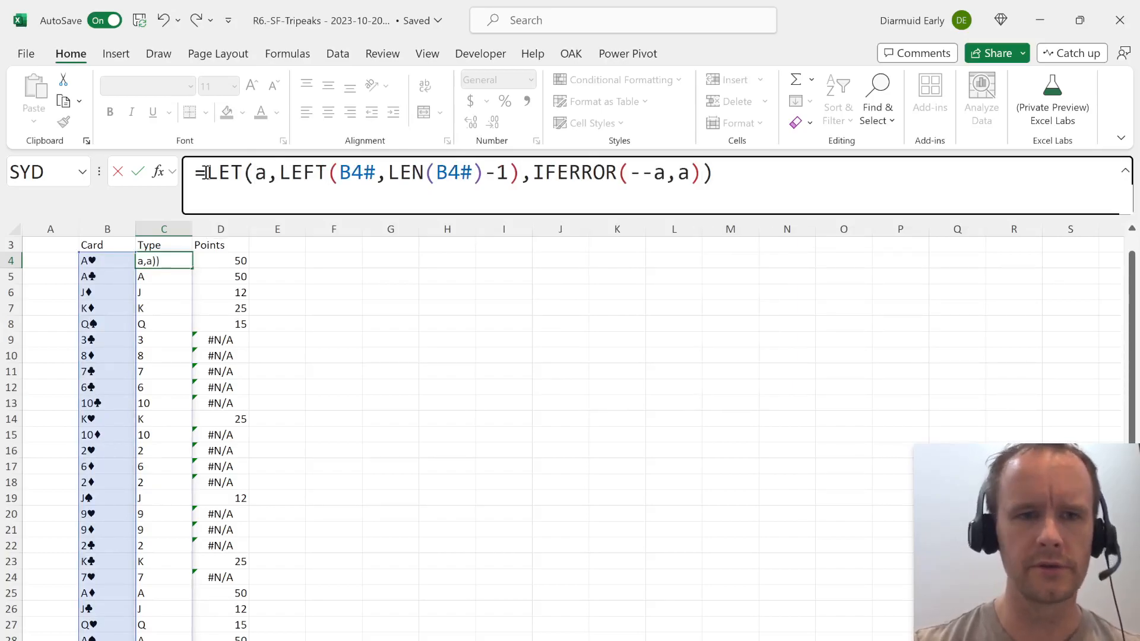
pyautogui.press('Return')
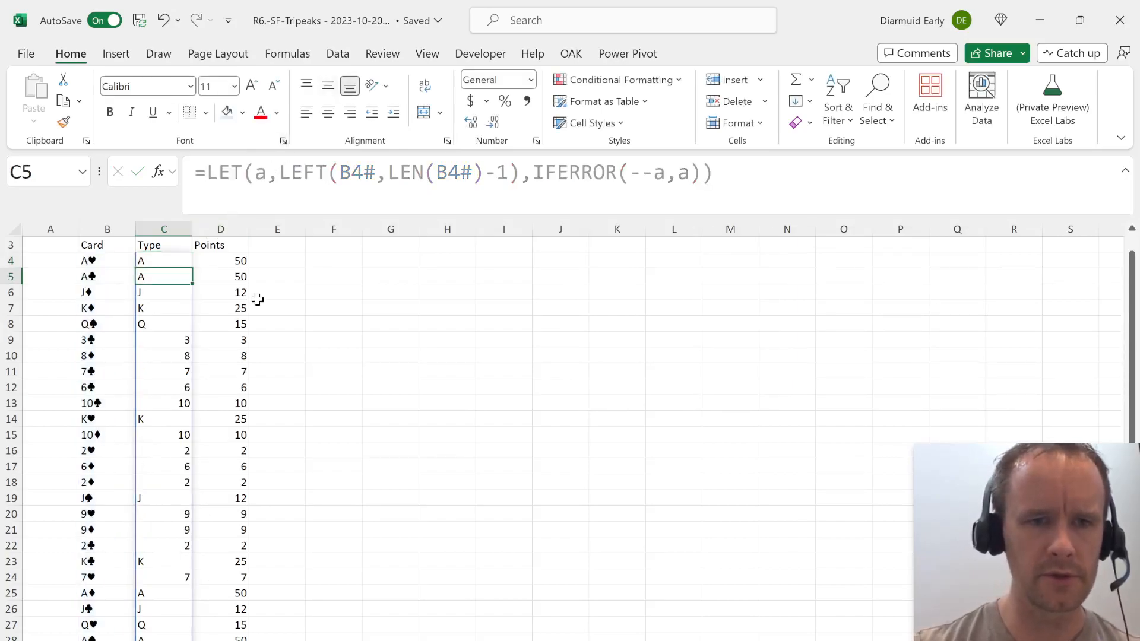
pyautogui.press('Right')
pyautogui.press('Up')
pyautogui.press('Up')
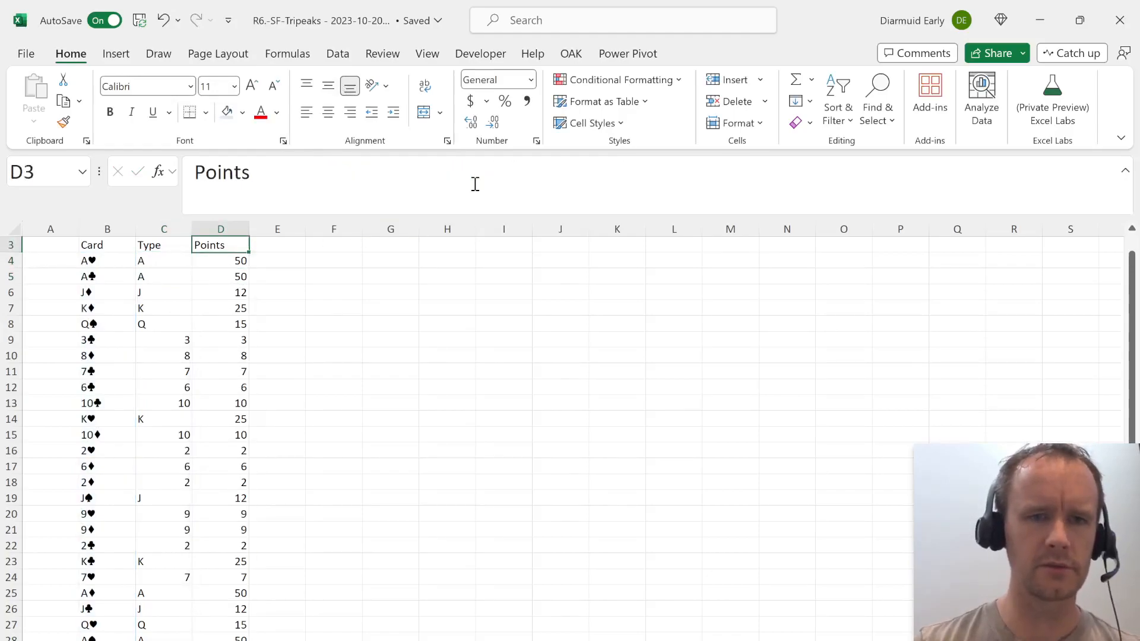
pyautogui.press('Up')
pyautogui.press('Down')
pyautogui.press('Right')
pyautogui.press('Up')
pyautogui.press('Up')
pyautogui.press('Down')
pyautogui.press('Down')
pyautogui.press('Left')
# Number the cards in column A by entering the header # in A3 and =SEQUENCE(52) in A4.
pyautogui.press('Home')
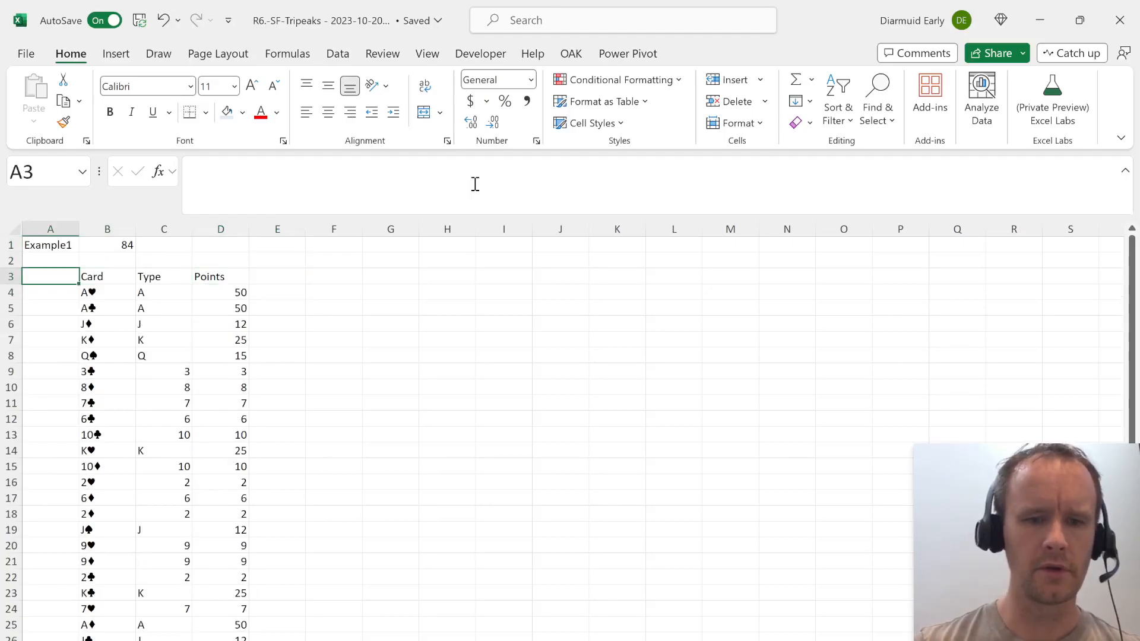
pyautogui.write('#')
pyautogui.press('Return')
pyautogui.write('=seq')
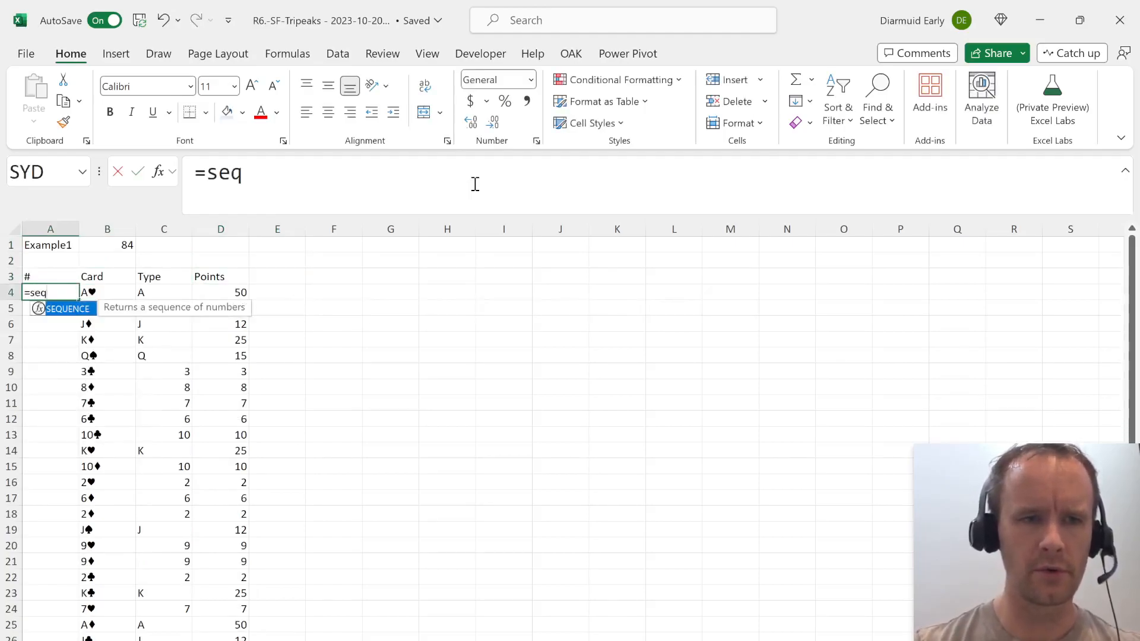
pyautogui.press('Tab')
pyautogui.write('52)')
pyautogui.press('Return')
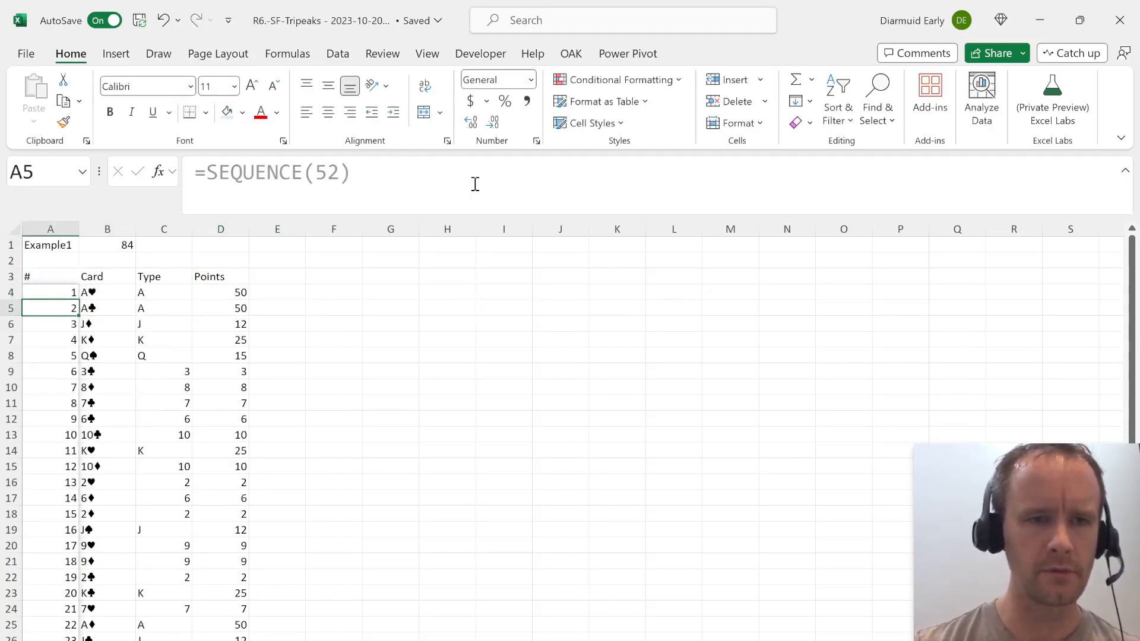
# In I4, generate a downward list of game numbers starting at 1 with SEQUENCE.
pyautogui.press('Up')
pyautogui.press('Up')
pyautogui.press('Right')
pyautogui.press('Right')
pyautogui.press('Right')
pyautogui.press('Right')
pyautogui.press('Right')
pyautogui.press('Right')
pyautogui.press('Right')
pyautogui.press('Right')
pyautogui.press('Right')
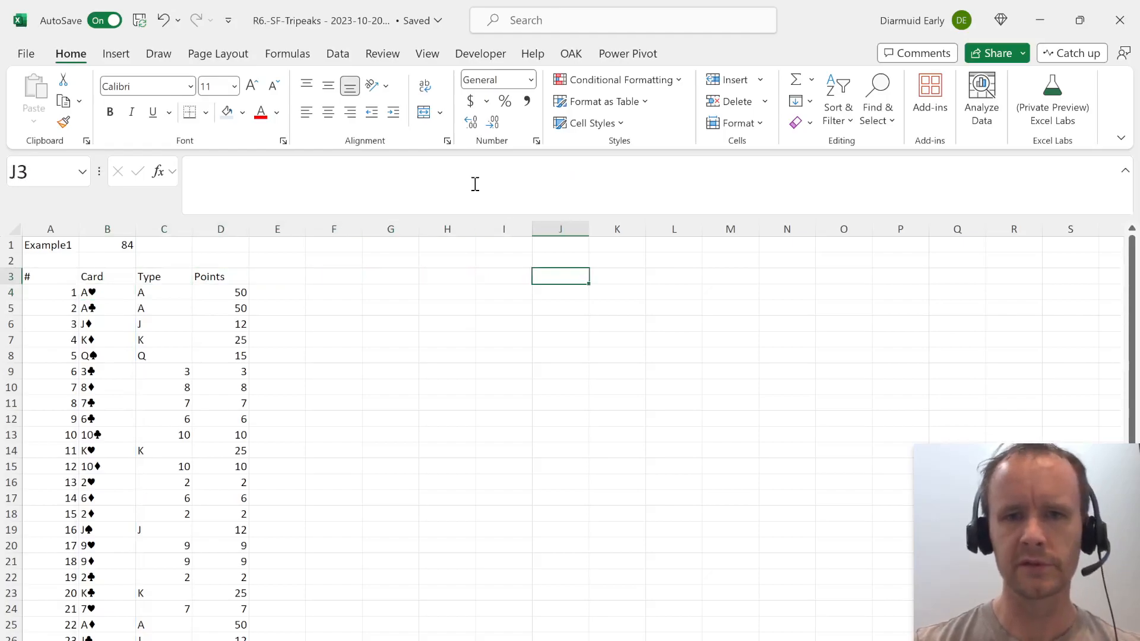
pyautogui.press('Left')
pyautogui.press('Down')
pyautogui.write('=seq')
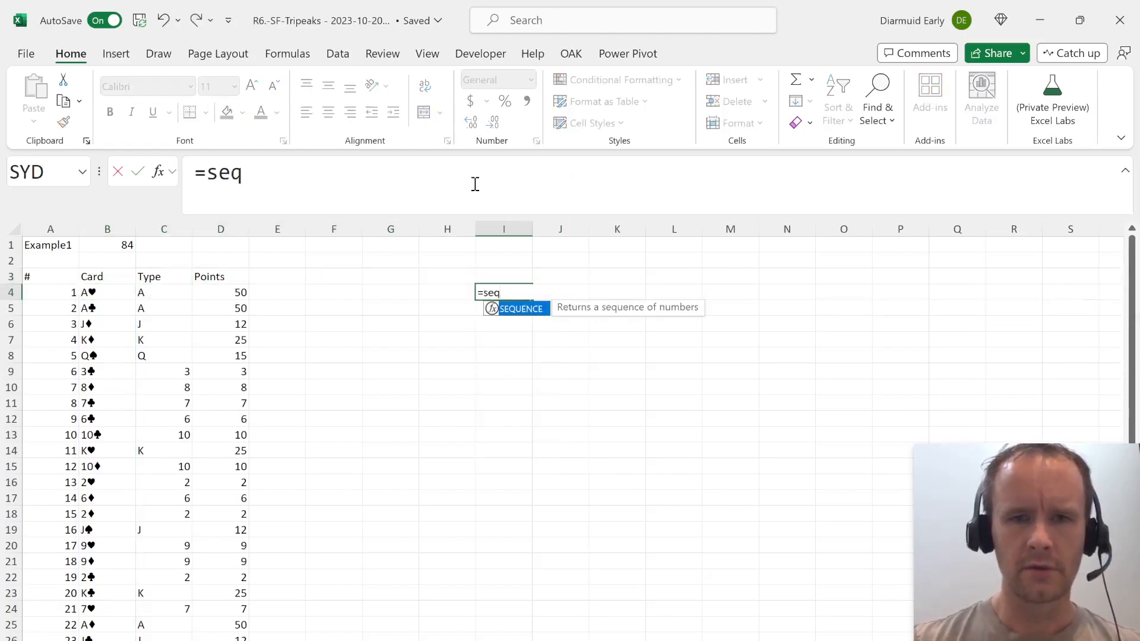
pyautogui.press('Tab')
pyautogui.write('10')
pyautogui.press('Return')
# Enter the placeholder x in each of the five header cells J3:N3 beside the game number list.
pyautogui.press('Up')
pyautogui.press('Up')
pyautogui.press('Right')
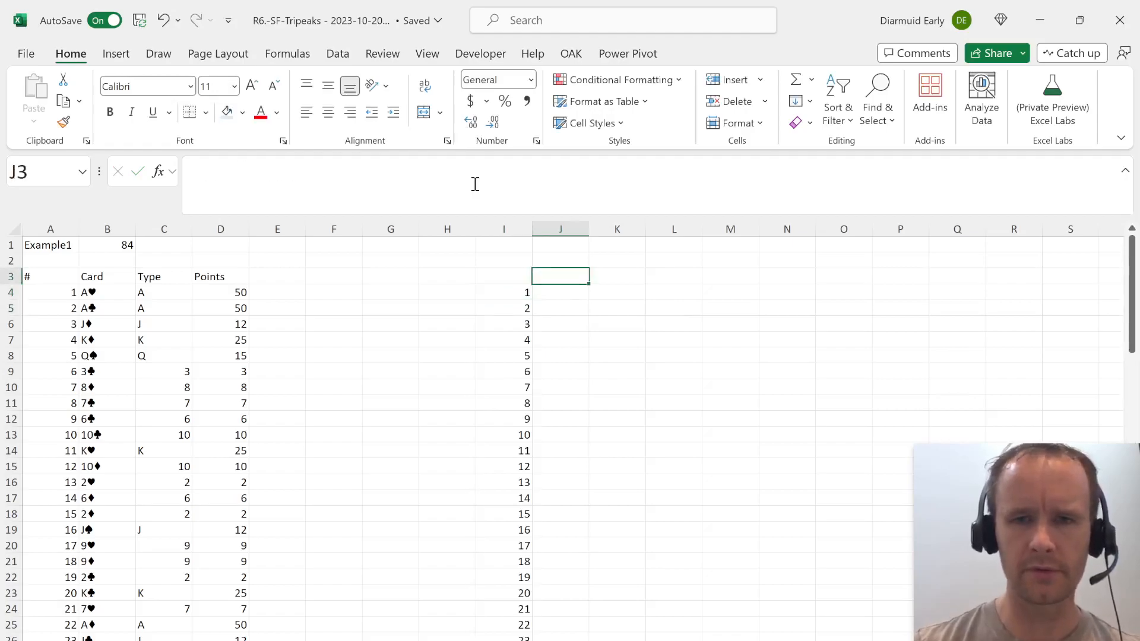
pyautogui.write('x')
pyautogui.press('Tab')
pyautogui.write('x')
pyautogui.press('Tab')
pyautogui.write('x\tx')
pyautogui.press('Tab')
pyautogui.write('x')
pyautogui.press('Return')
# Create a one-variable data table over the game number list and the x columns J:N, using A1 as the column input cell.
pyautogui.press('Up')
pyautogui.hotkey('shift', 'Left')
pyautogui.hotkey('ctrl', 'shift', 'Right')
pyautogui.hotkey('shift', 'Down')
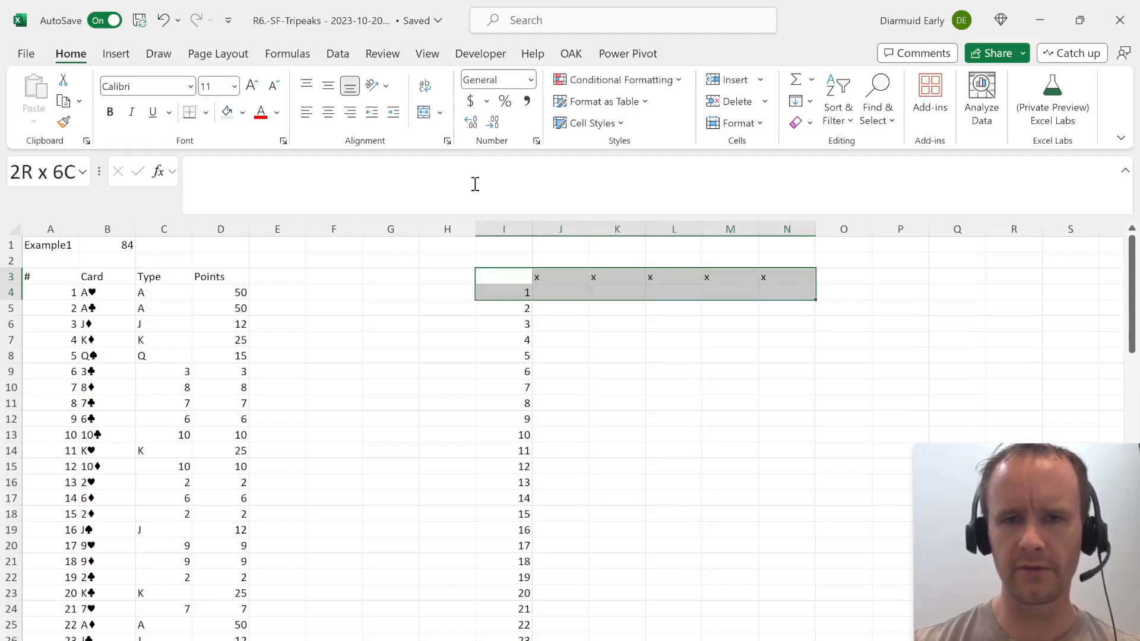
pyautogui.hotkey('ctrl', 'shift', 'Down')
pyautogui.hotkey('alt', 'a')
pyautogui.press('w')
pyautogui.press('t')
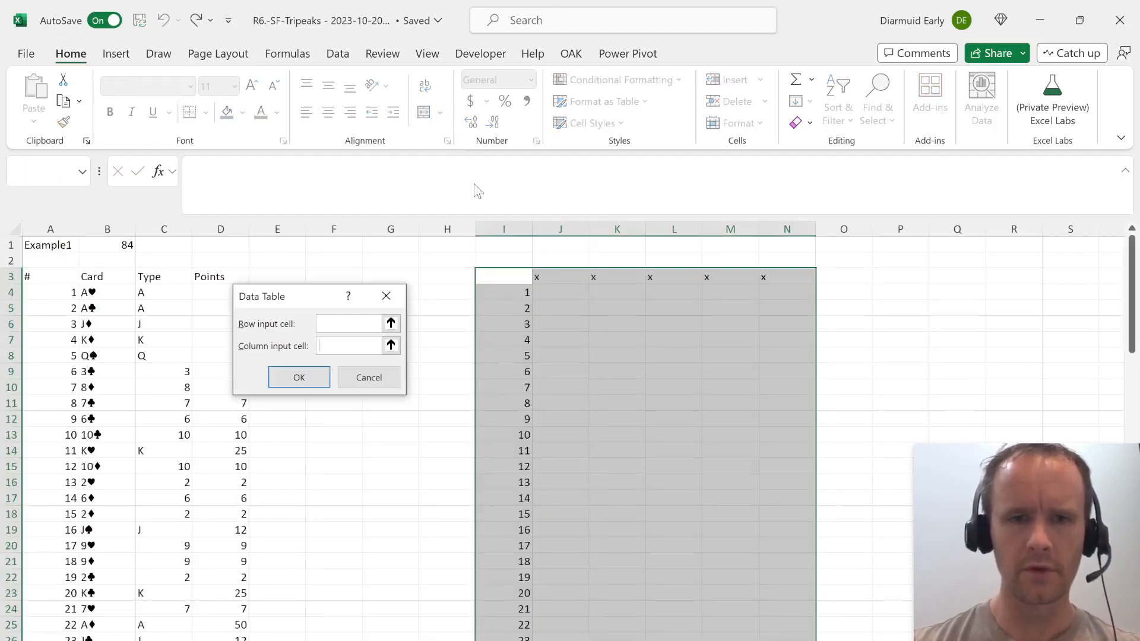
pyautogui.press('Return')
# Replace the x in J3 with =SUM(D4:D13) to total the points of the first ten cards.
pyautogui.press('Up')
pyautogui.press('Right')
pyautogui.press('Down')
pyautogui.write('=sum')
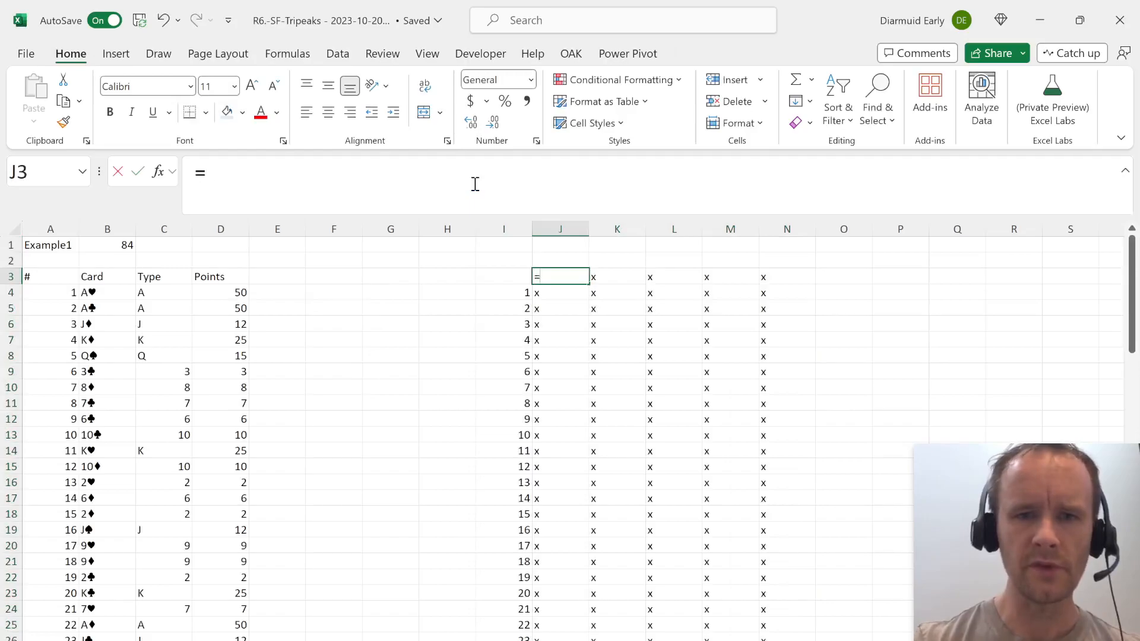
pyautogui.press('Tab')
pyautogui.press('Left')
pyautogui.press('Left')
pyautogui.press('Left')
pyautogui.press('Left')
pyautogui.press('Left')
pyautogui.press('Down')
pyautogui.press('Left')
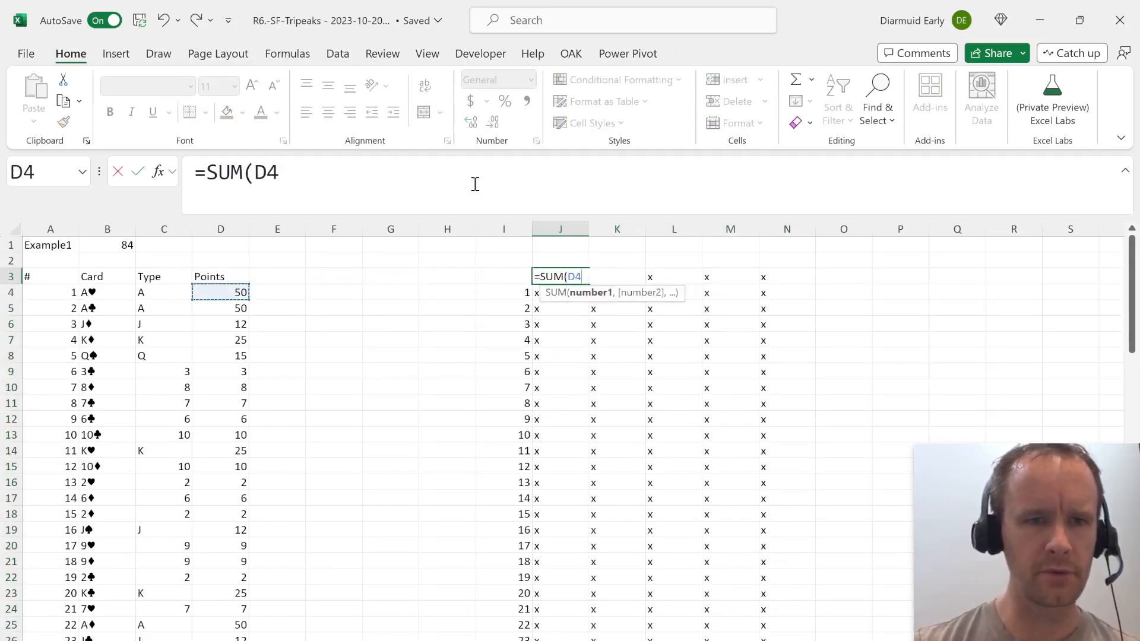
pyautogui.hotkey('shift', 'Down')
pyautogui.hotkey('shift', 'Down')
pyautogui.hotkey('shift', 'Down')
pyautogui.hotkey('shift', 'Down')
pyautogui.hotkey('shift', 'Down')
pyautogui.hotkey('shift', 'Down')
pyautogui.hotkey('shift', 'Down')
pyautogui.hotkey('shift', 'Down')
pyautogui.hotkey('shift', 'Down')
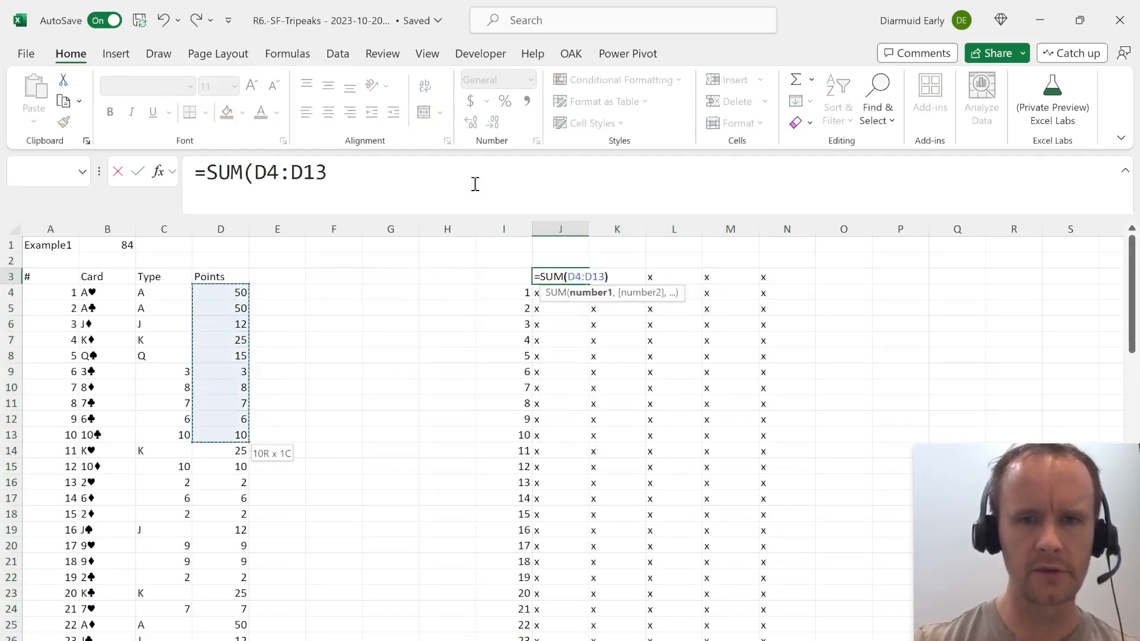
pyautogui.press('Return')
pyautogui.press('Up')
# Review the Dealing Sequence and the Level 1 question on the Case sheet to check which cards form the bottom row.
pyautogui.hotkey('ctrl', 'pageup')
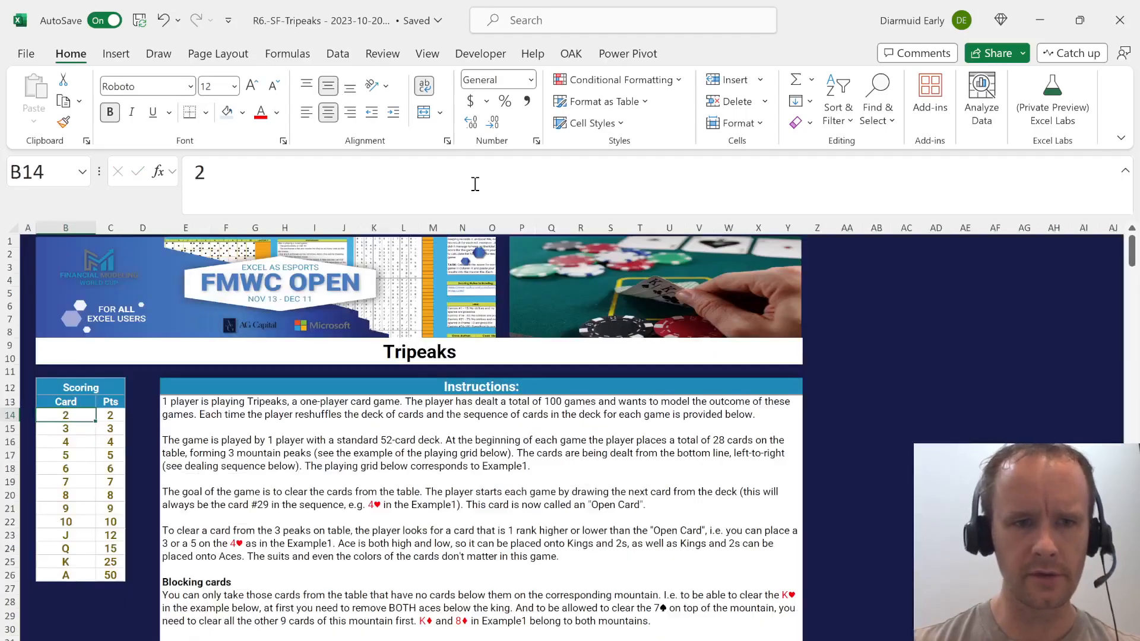
pyautogui.press('pagedown')
pyautogui.press('pagedown')
pyautogui.press('Down')
pyautogui.press('Down')
pyautogui.press('Down')
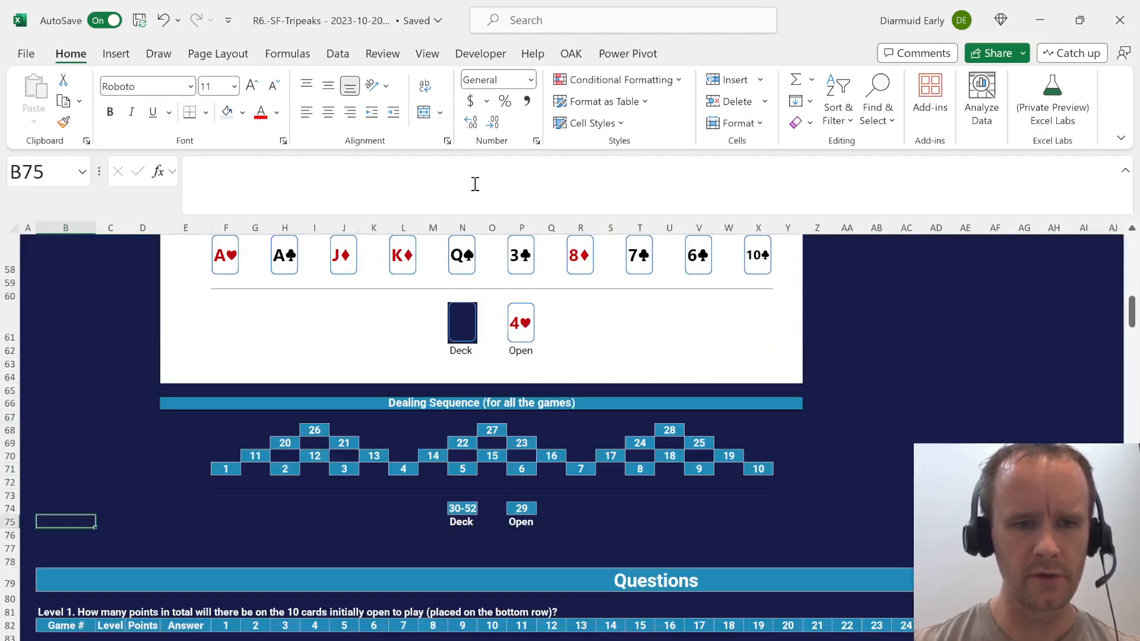
pyautogui.press('Down')
pyautogui.press('Down')
pyautogui.press('Down')
pyautogui.press('Down')
pyautogui.press('Down')
pyautogui.press('Down')
pyautogui.press('Down')
pyautogui.press('Down')
pyautogui.press('Down')
pyautogui.press('Down')
pyautogui.press('Down')
pyautogui.press('Down')
pyautogui.press('Down')
pyautogui.press('Down')
pyautogui.press('Down')
pyautogui.press('Down')
pyautogui.press('Down')
pyautogui.hotkey('ctrl', 'pagedown')
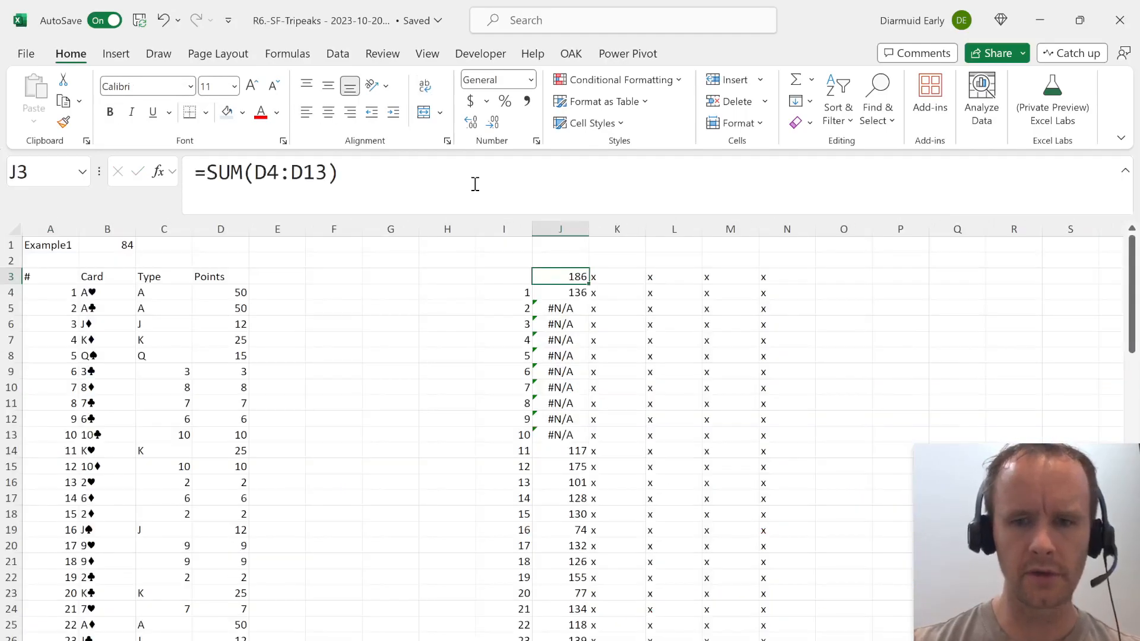
# Inspect the data table error for game 2 and set the game selector in A1 to 2.
pyautogui.press('Down')
pyautogui.press('Down')
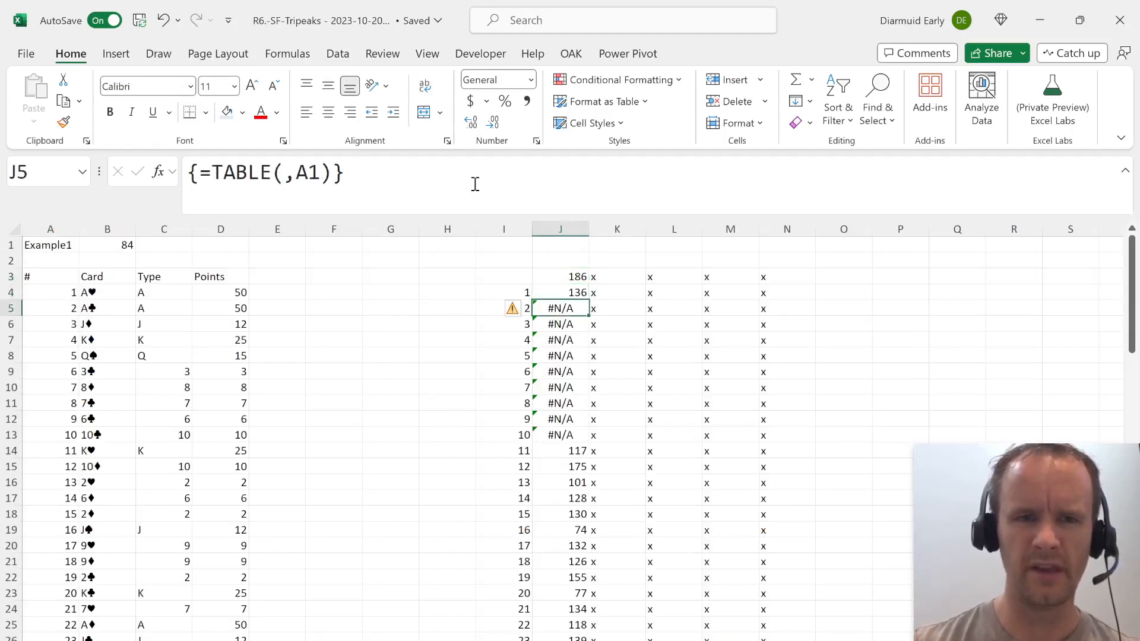
pyautogui.hotkey('ctrl', 'Home')
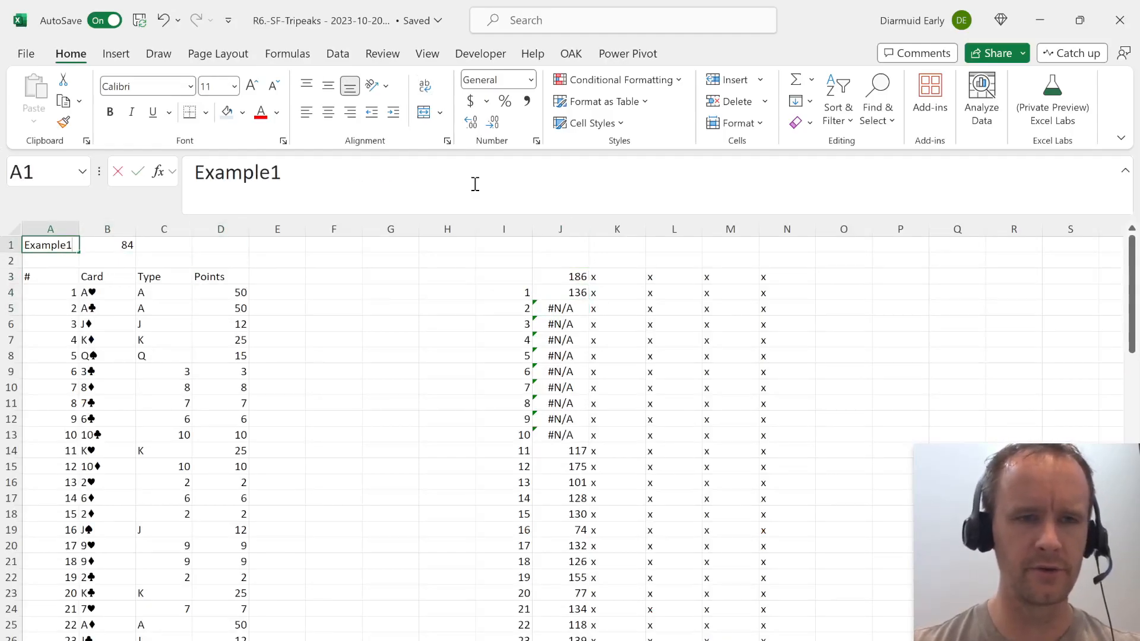
pyautogui.write('2')
pyautogui.press('Return')
# Trace the error by inspecting the formulas in B4 and B1 against the game number column on the Case sheet.
pyautogui.press('Up')
pyautogui.press('Right')
pyautogui.press('Down')
pyautogui.press('Down')
pyautogui.press('Right')
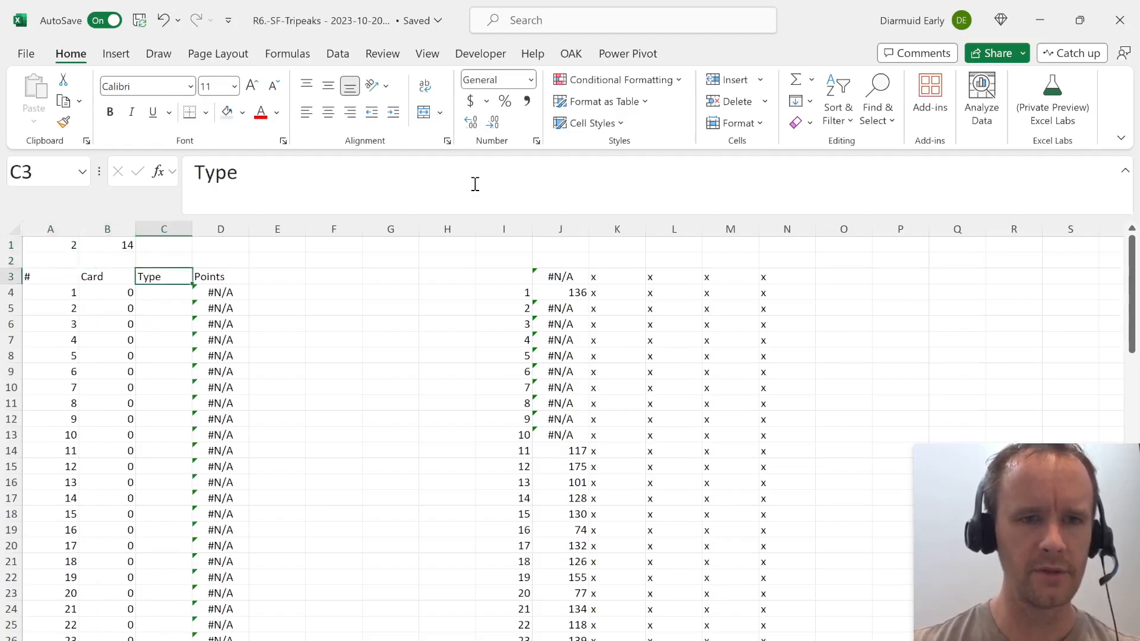
pyautogui.press('Down')
pyautogui.press('Left')
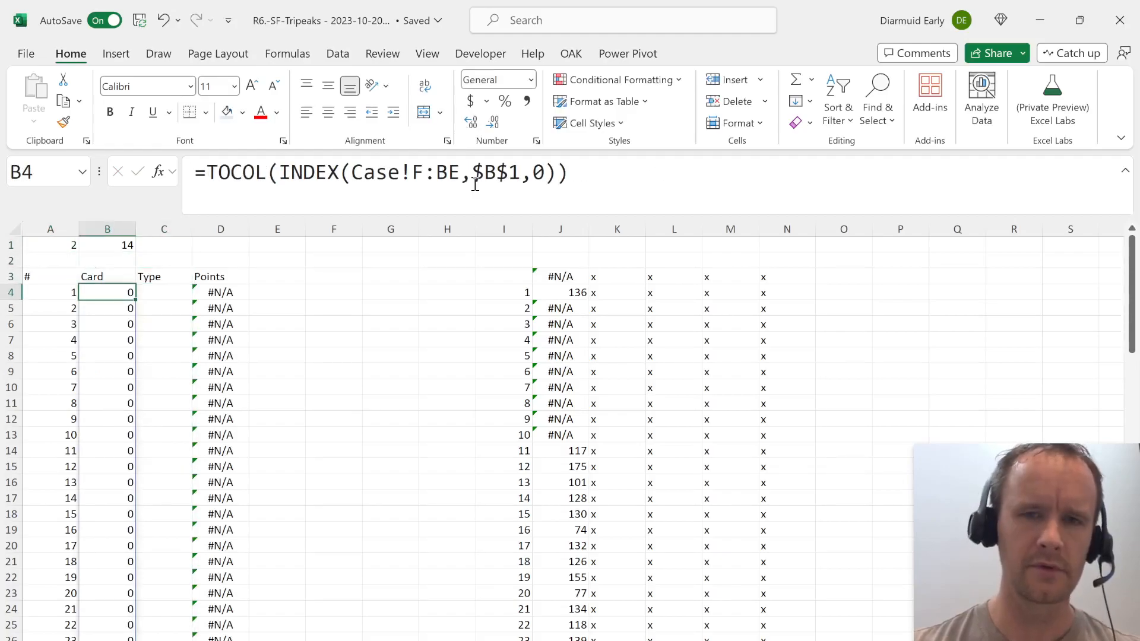
pyautogui.press('Up')
pyautogui.press('Up')
pyautogui.press('Up')
pyautogui.hotkey('ctrl', 'pageup')
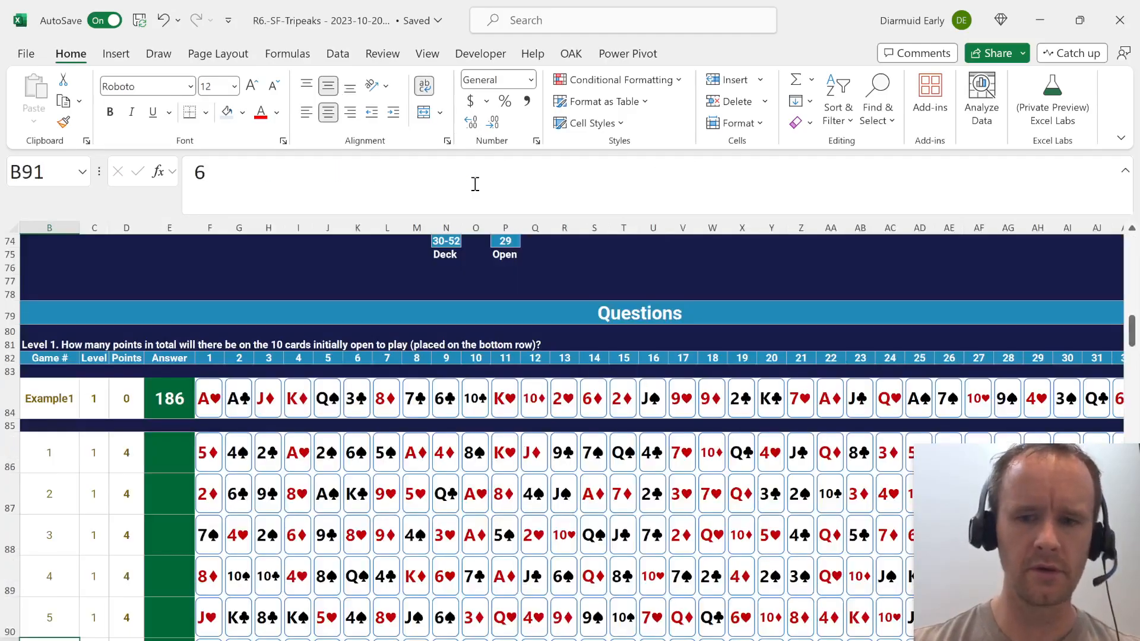
# Move the Scoring table B12:C26 on the Case sheet to AB12, out of the game number column.
pyautogui.hotkey('ctrl', 'pageup')
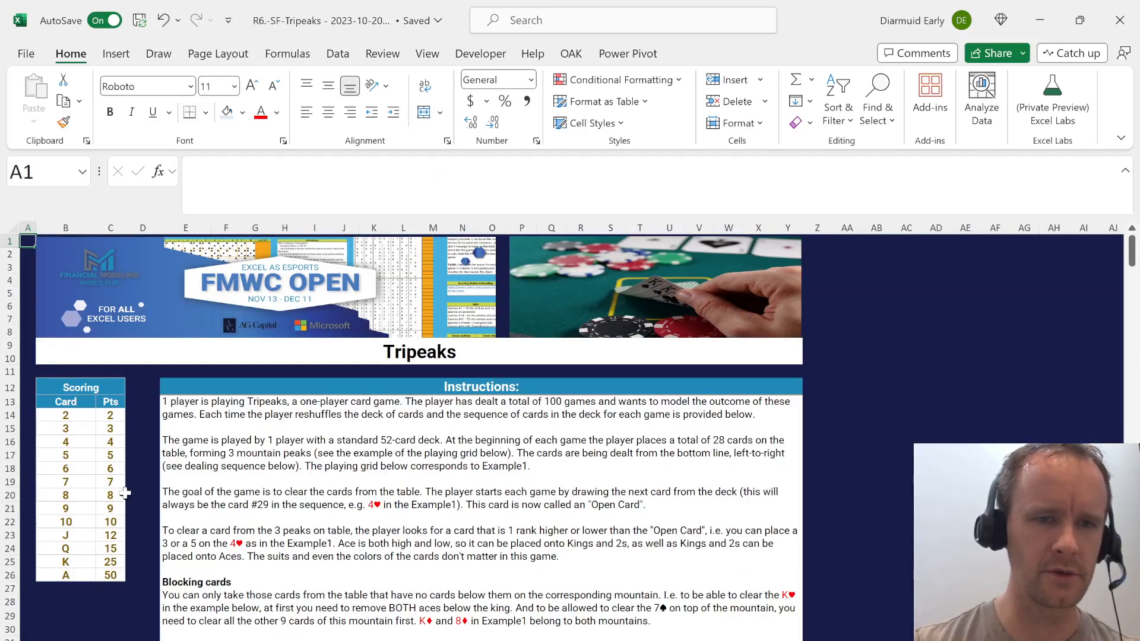
pyautogui.click(54, 394)
pyautogui.hotkey('shift', 'Down')
pyautogui.hotkey('shift', 'Down')
pyautogui.hotkey('shift', 'Down')
pyautogui.hotkey('shift', 'Down')
pyautogui.hotkey('shift', 'Down')
pyautogui.hotkey('shift', 'Down')
pyautogui.hotkey('shift', 'Down')
pyautogui.hotkey('shift', 'Down')
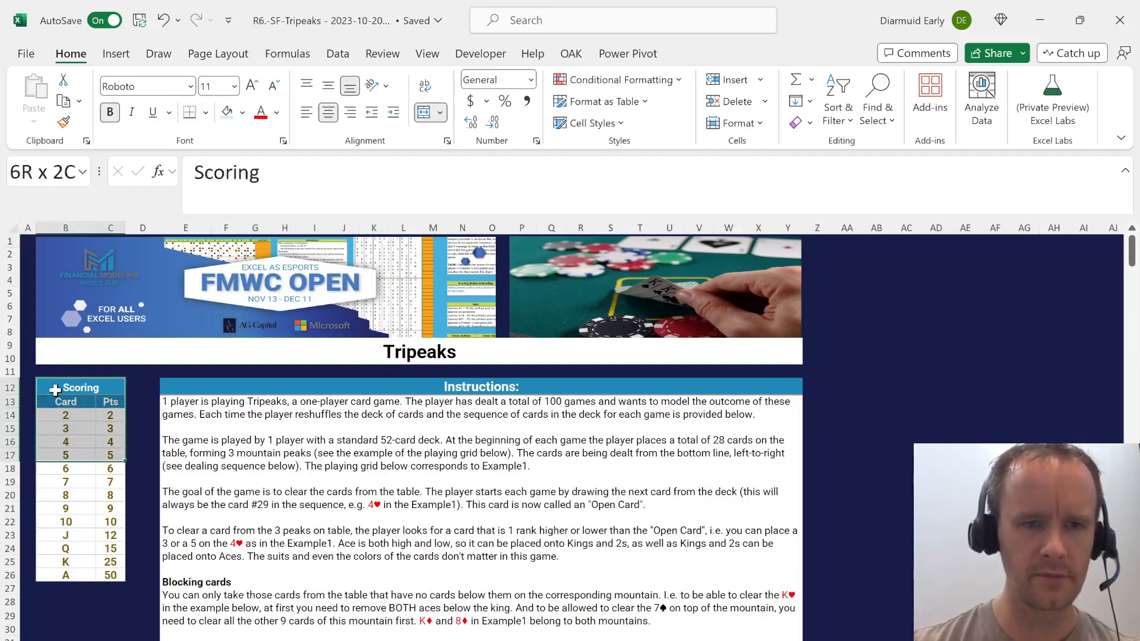
pyautogui.hotkey('shift', 'Down')
pyautogui.hotkey('shift', 'Down')
pyautogui.hotkey('shift', 'Down')
pyautogui.hotkey('shift', 'Down')
pyautogui.hotkey('shift', 'Down')
pyautogui.hotkey('shift', 'Down')
pyautogui.hotkey('ctrl', 'c')
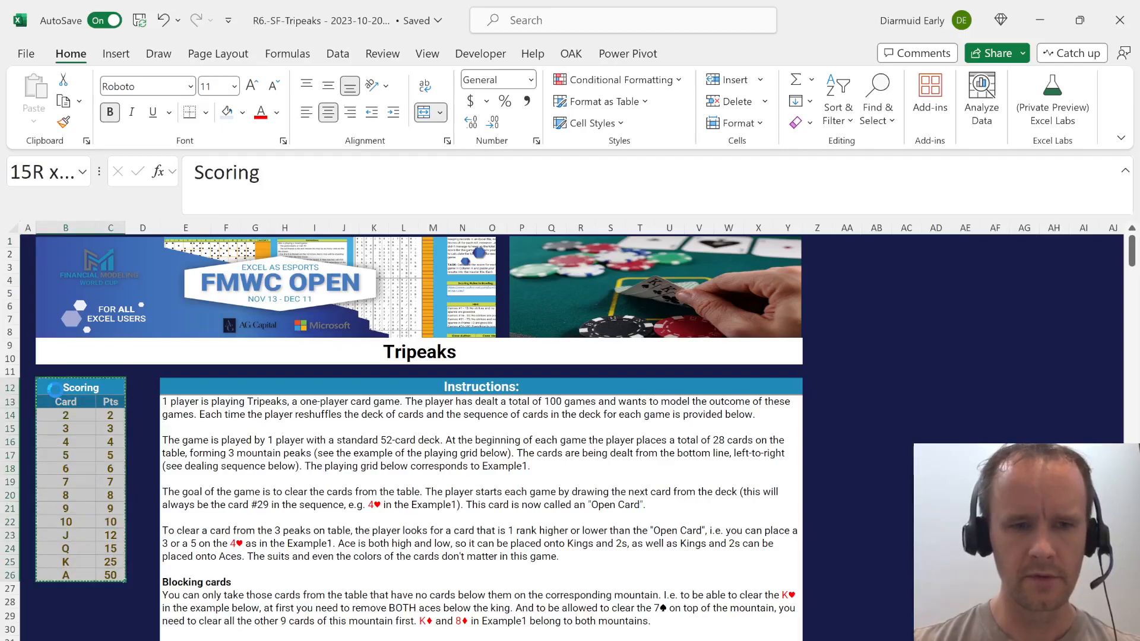
pyautogui.press('Right')
pyautogui.press('Right')
pyautogui.press('Right')
pyautogui.press('Right')
pyautogui.press('Right')
pyautogui.press('Right')
pyautogui.press('Right')
pyautogui.press('Right')
pyautogui.press('Right')
pyautogui.press('Right')
pyautogui.press('Right')
pyautogui.press('Right')
pyautogui.press('Right')
pyautogui.press('Right')
pyautogui.press('Right')
pyautogui.press('Right')
pyautogui.press('Right')
pyautogui.press('Right')
pyautogui.press('Right')
pyautogui.press('Right')
pyautogui.press('Right')
pyautogui.press('Left')
pyautogui.press('Left')
pyautogui.press('Left')
pyautogui.press('Left')
pyautogui.press('Left')
pyautogui.press('Left')
pyautogui.press('Left')
pyautogui.press('Left')
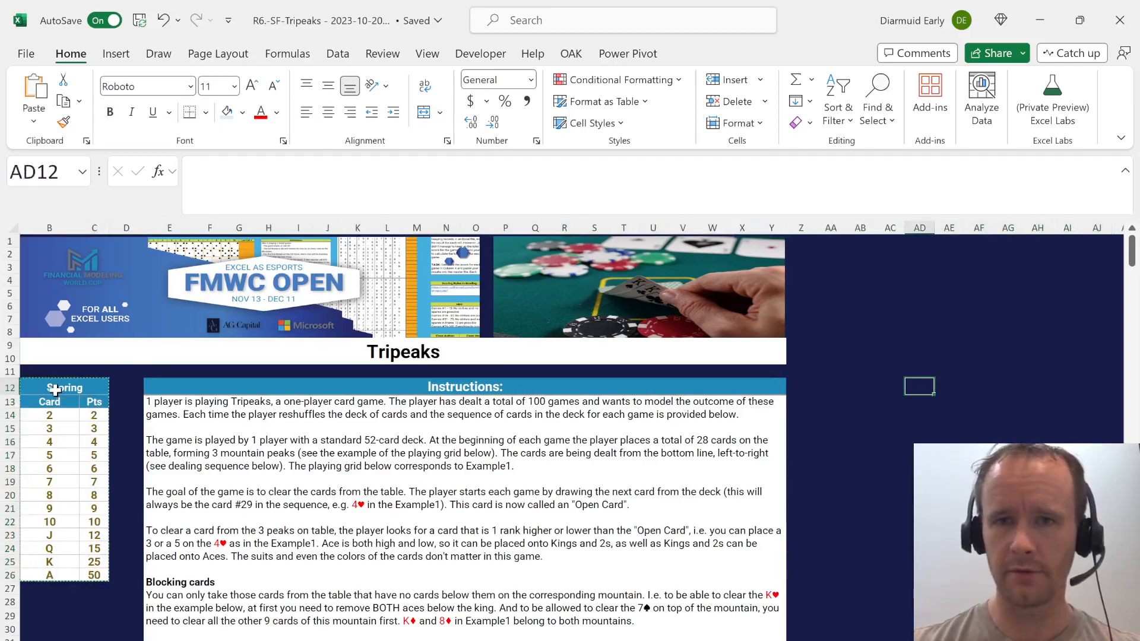
pyautogui.hotkey('ctrl', 'v')
# Copy the results J4:J13 and paste them as links into the Level 1 answers from E86 on the Case sheet.
pyautogui.hotkey('ctrl', 'pagedown')
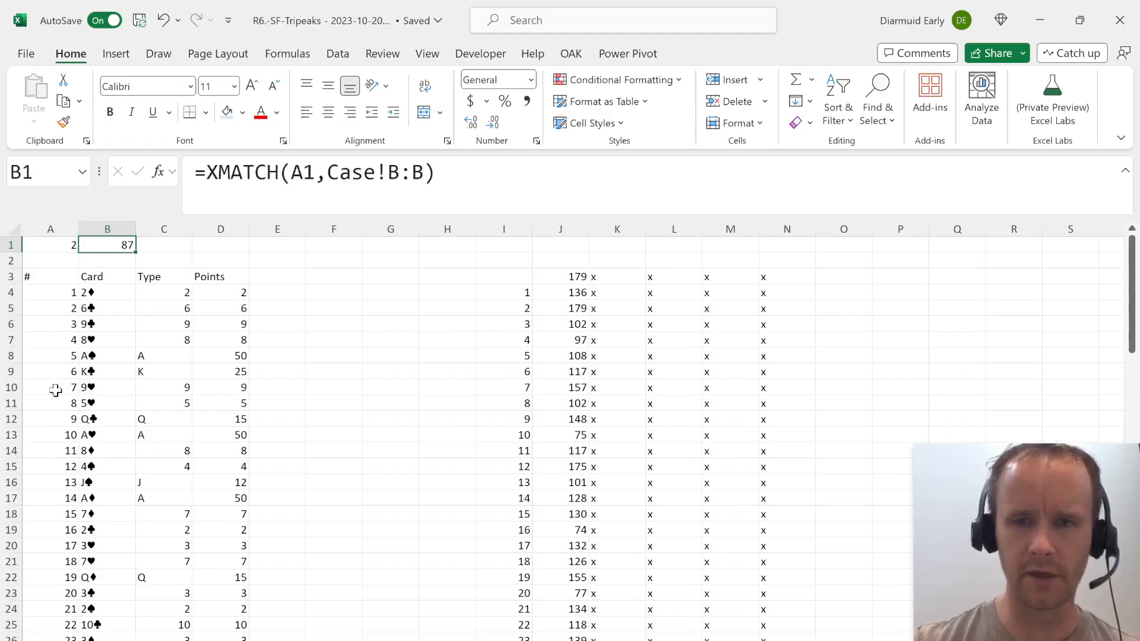
pyautogui.click(601, 292)
pyautogui.click(570, 296)
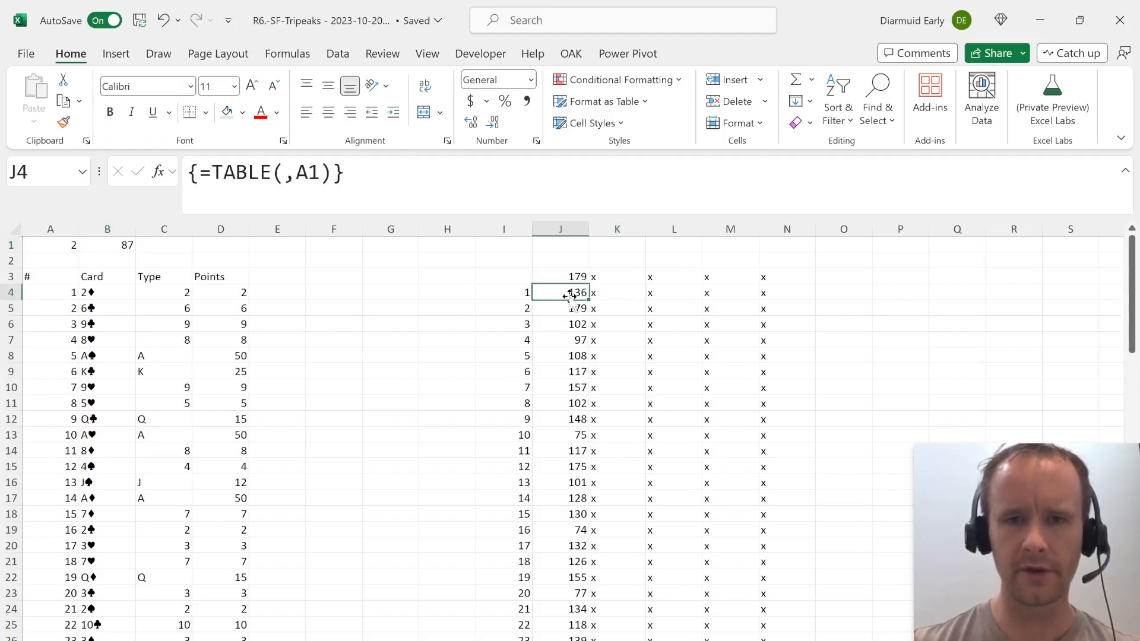
pyautogui.hotkey('shift', 'Down')
pyautogui.hotkey('shift', 'Down')
pyautogui.hotkey('shift', 'Down')
pyautogui.hotkey('shift', 'Down')
pyautogui.hotkey('shift', 'Down')
pyautogui.hotkey('ctrl', 'c')
pyautogui.hotkey('shift', 'Down')
pyautogui.hotkey('shift', 'Down')
pyautogui.hotkey('shift', 'Down')
pyautogui.hotkey('shift', 'Down')
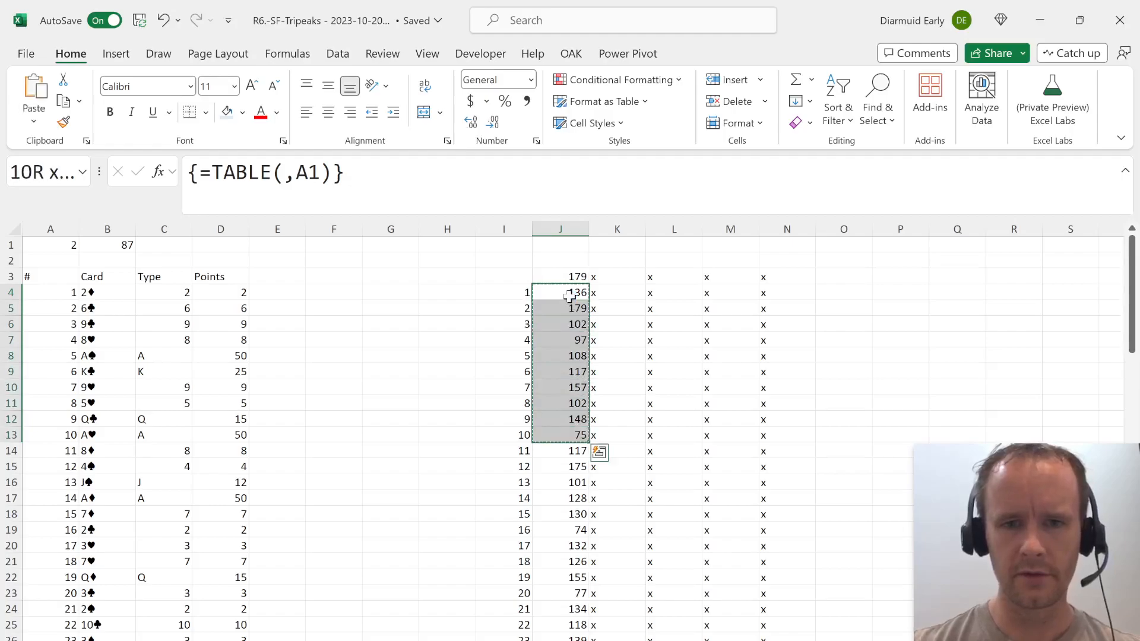
pyautogui.hotkey('ctrl', 'pageup')
pyautogui.scroll(-20, 272, 428)
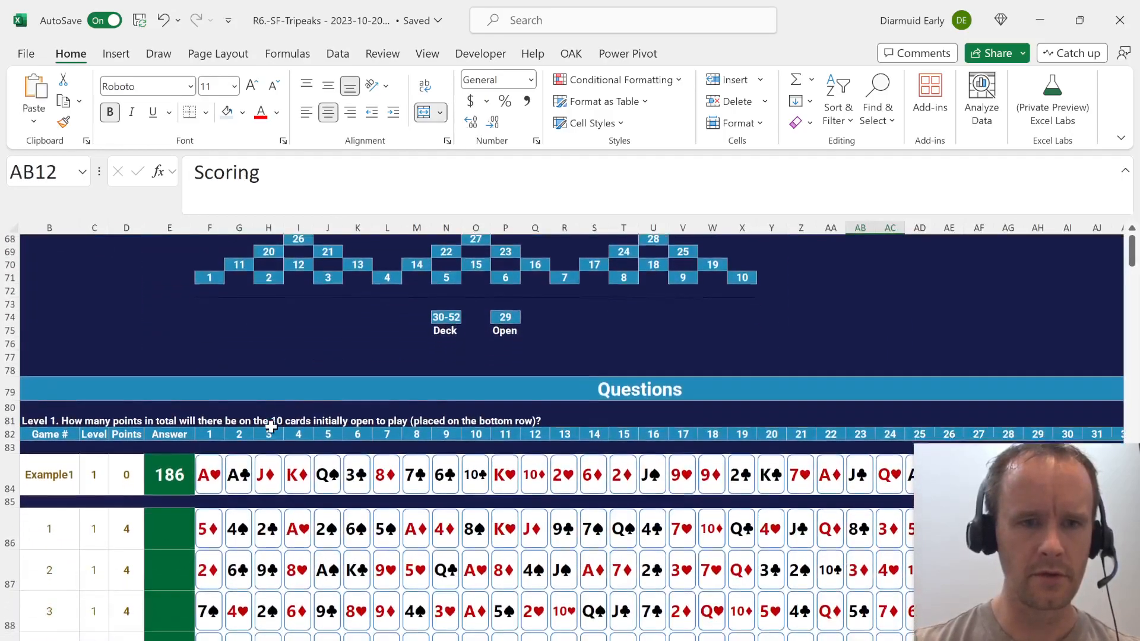
pyautogui.click(162, 437)
pyautogui.hotkey('alt', 'h')
pyautogui.press('v')
pyautogui.press('n')
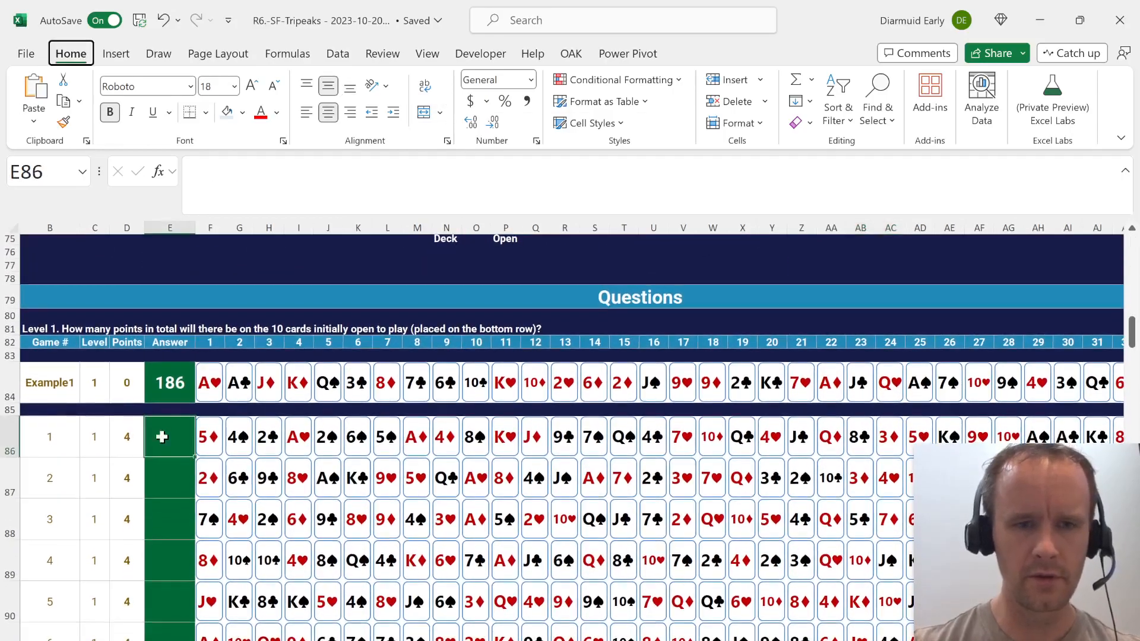
# Fill the linked answer formula from E95 down to E100 to cover games 11 to 15.
pyautogui.hotkey('ctrl', '.')
pyautogui.scroll(-3, 162, 438)
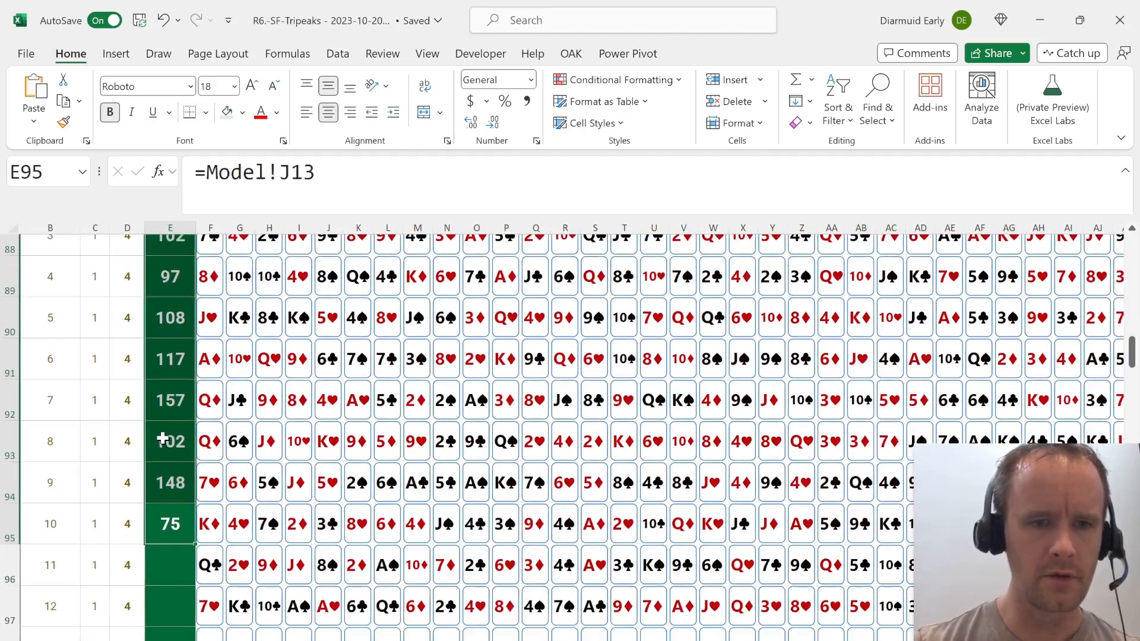
pyautogui.moveTo(156, 518)
pyautogui.mouseDown()
pyautogui.moveTo(158, 629)
pyautogui.moveTo(157, 519)
pyautogui.mouseUp()
pyautogui.hotkey('ctrl', 'd')
pyautogui.scroll(-3, 157, 519)
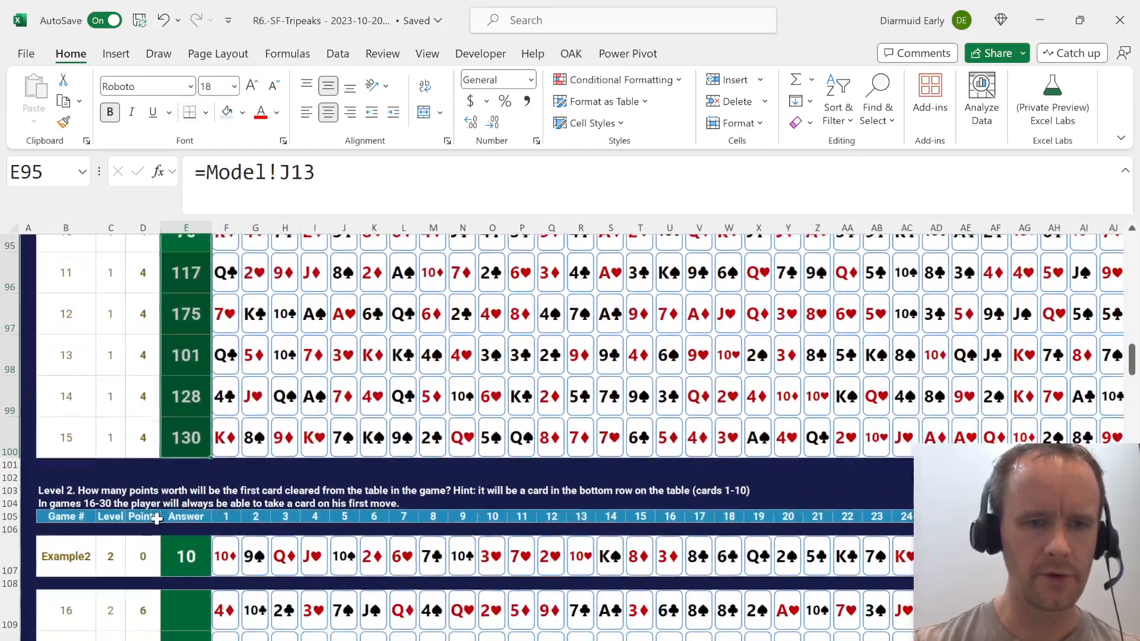
# Read the Level 2 question, then add the headers Dep 1 in E3 and Dep 2 in F3 of the Model sheet.
pyautogui.scroll(-2, 156, 520)
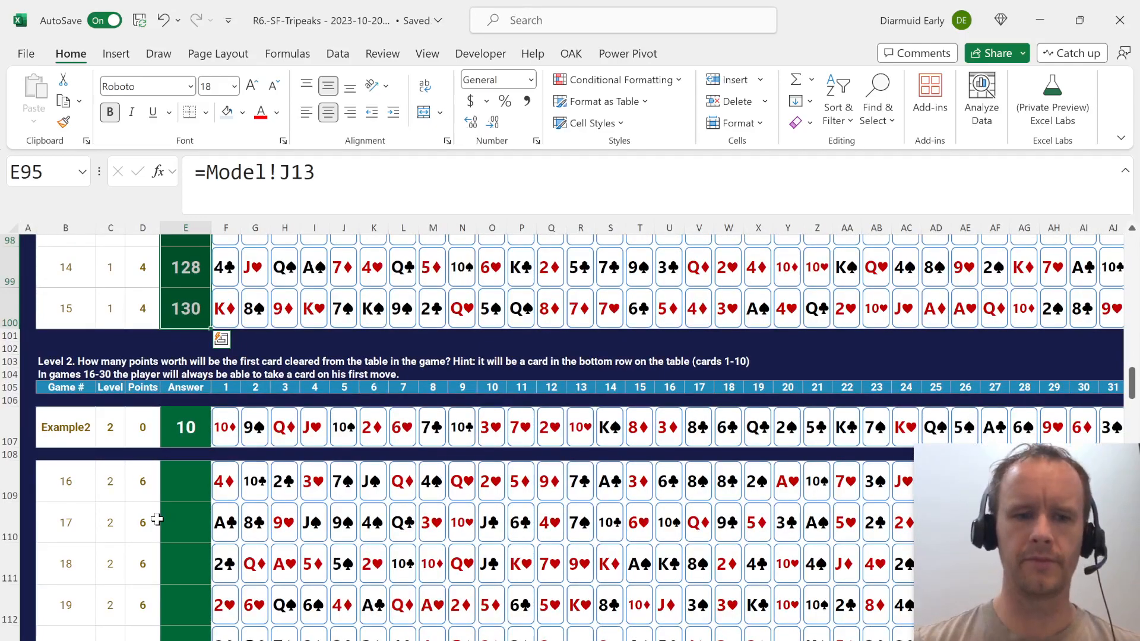
pyautogui.hotkey('ctrl', 'pagedown')
pyautogui.hotkey('ctrl', 'Left')
pyautogui.hotkey('ctrl', 'Left')
pyautogui.hotkey('ctrl', 'Left')
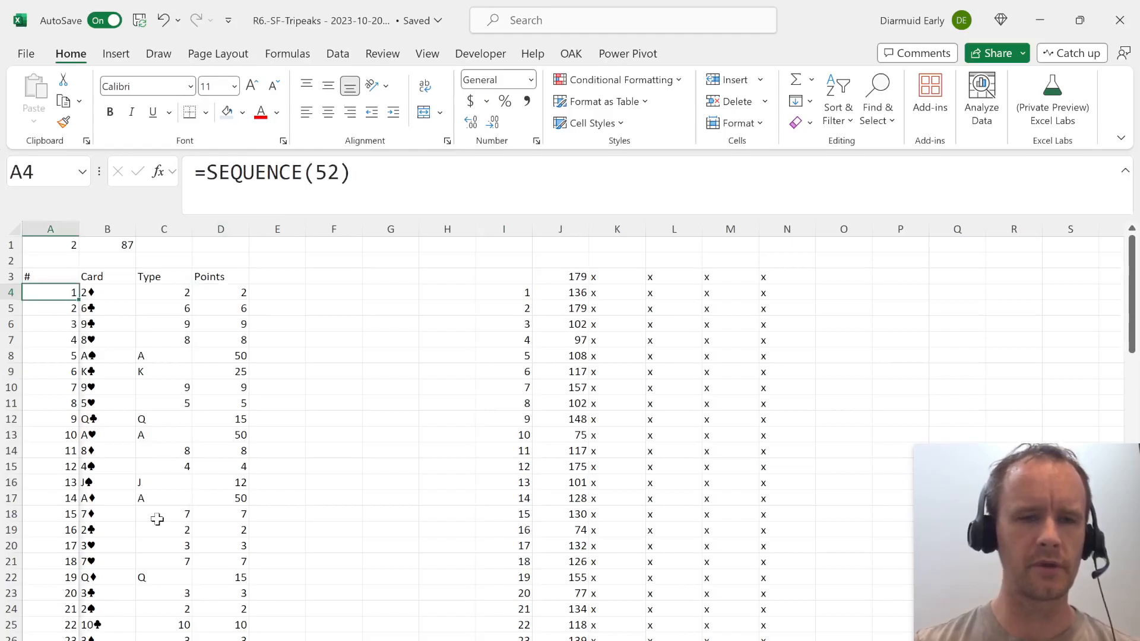
pyautogui.press('Right')
pyautogui.press('Right')
pyautogui.press('Right')
pyautogui.press('Right')
pyautogui.press('Up')
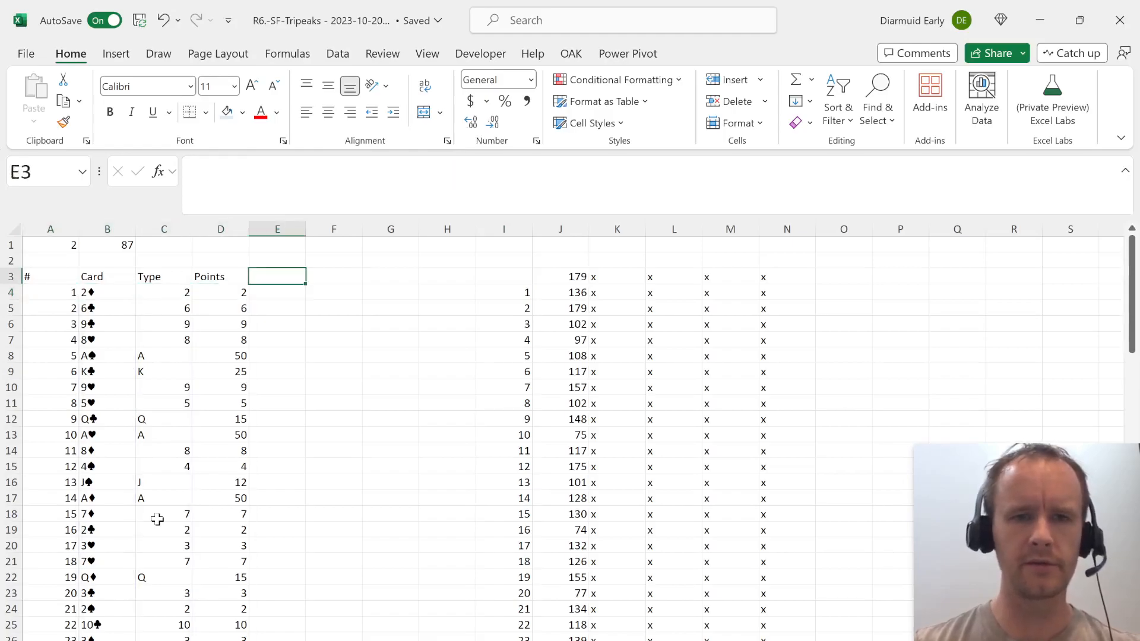
pyautogui.write('Dep 1')
pyautogui.press('Tab')
pyautogui.write('Dep')
pyautogui.press('Return')
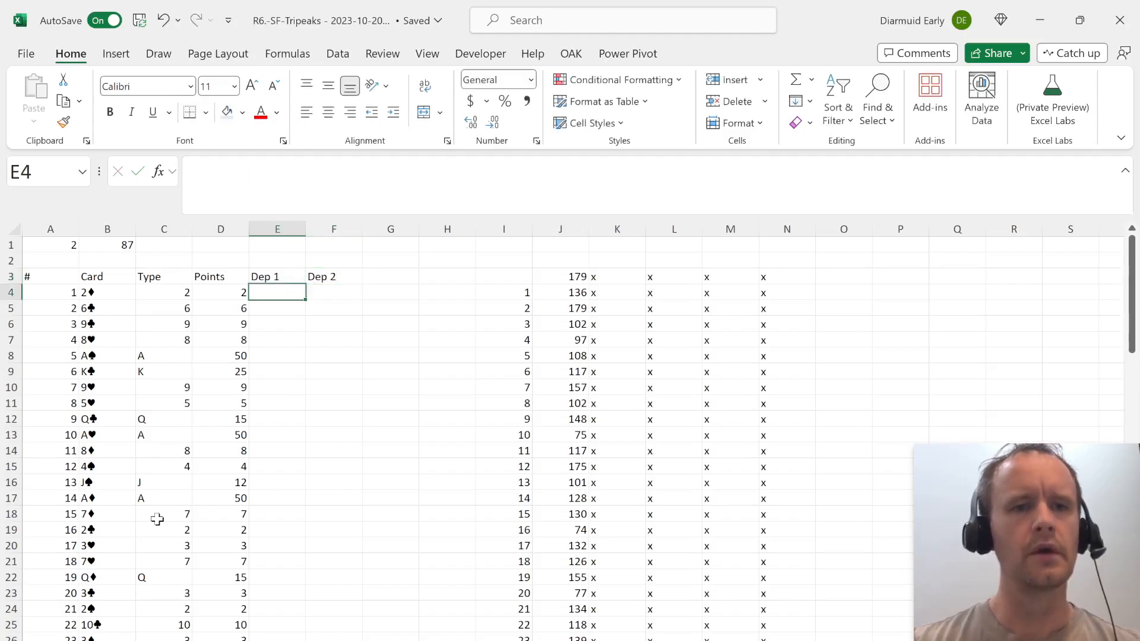
# Examine the Dealing Sequence pyramids on the Case sheet to see which cards lie below each card.
pyautogui.hotkey('ctrl', 'pageup')
pyautogui.scroll(13, 331, 573)
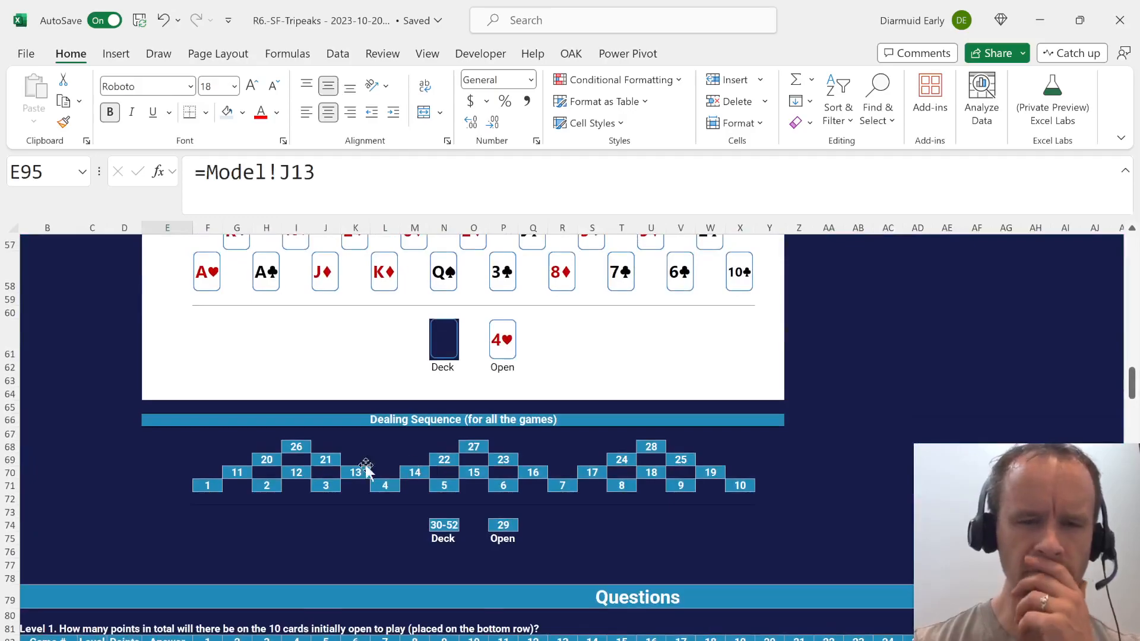
pyautogui.click(208, 445)
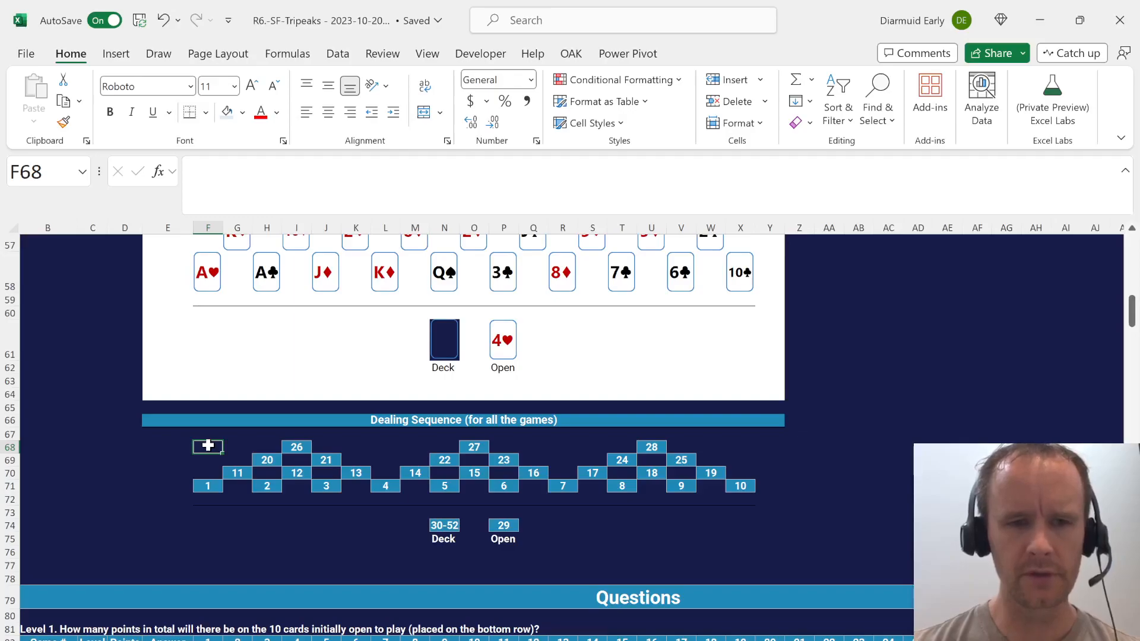
pyautogui.press('Right')
pyautogui.press('Right')
pyautogui.press('Right')
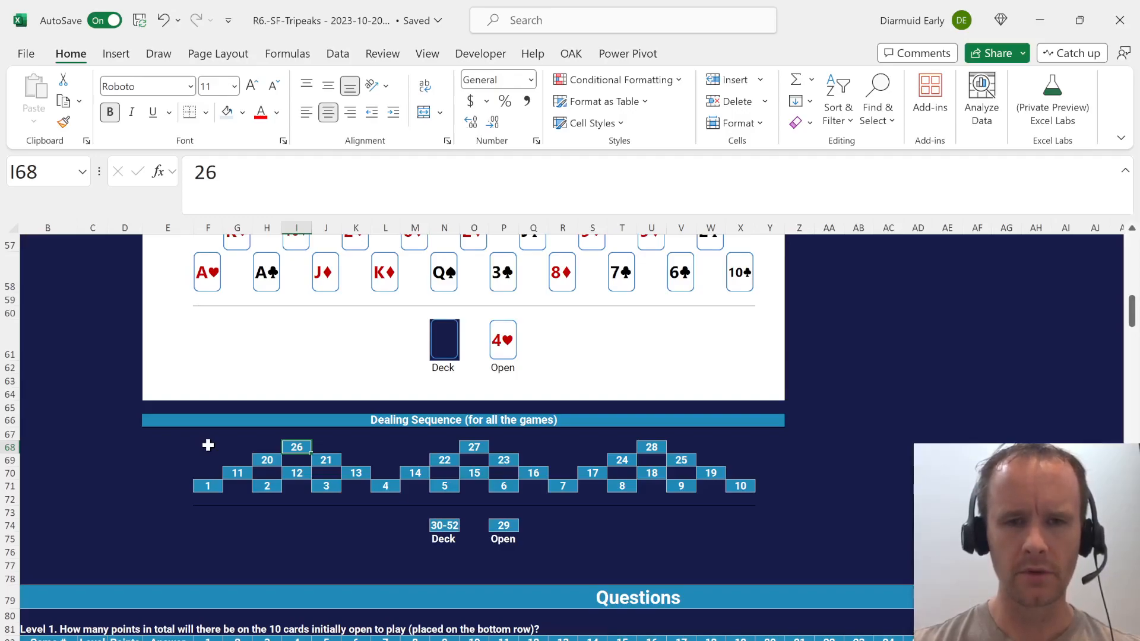
pyautogui.hotkey('ctrl', 'pagedown')
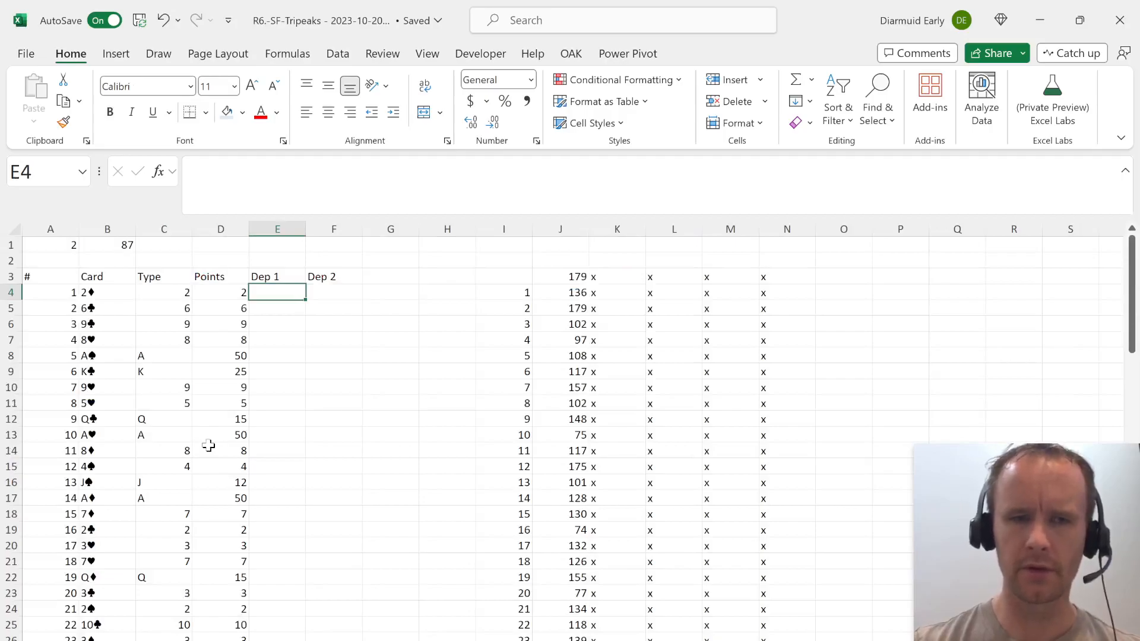
pyautogui.hotkey('ctrl', 'pageup')
pyautogui.hotkey('ctrl', 'pagedown')
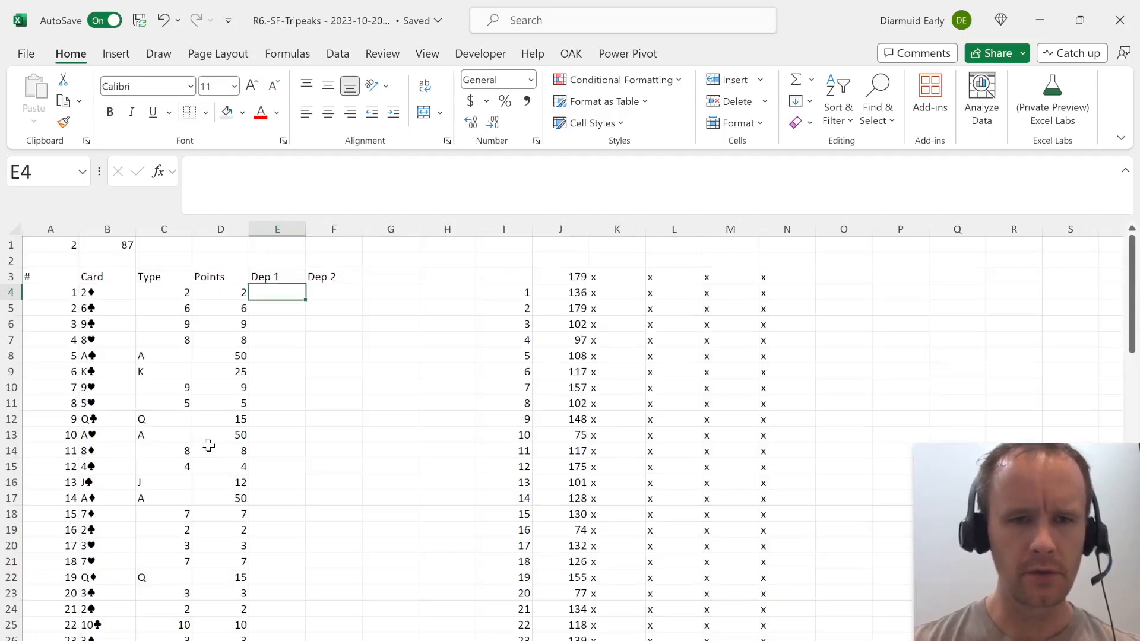
# In E14 of the Model sheet, enter =XLOOKUP(A14,Case!G70:W70,Case!F71:V71) to find the first dependency of card 11.
pyautogui.press('Down')
pyautogui.press('Down')
pyautogui.press('Down')
pyautogui.press('Down')
pyautogui.press('Down')
pyautogui.press('Down')
pyautogui.press('Down')
pyautogui.press('Down')
pyautogui.press('Down')
pyautogui.press('Down')
pyautogui.press('Down')
pyautogui.press('Down')
pyautogui.press('Up')
pyautogui.press('Up')
pyautogui.hotkey('ctrl', 'pageup')
pyautogui.hotkey('ctrl', 'pagedown')
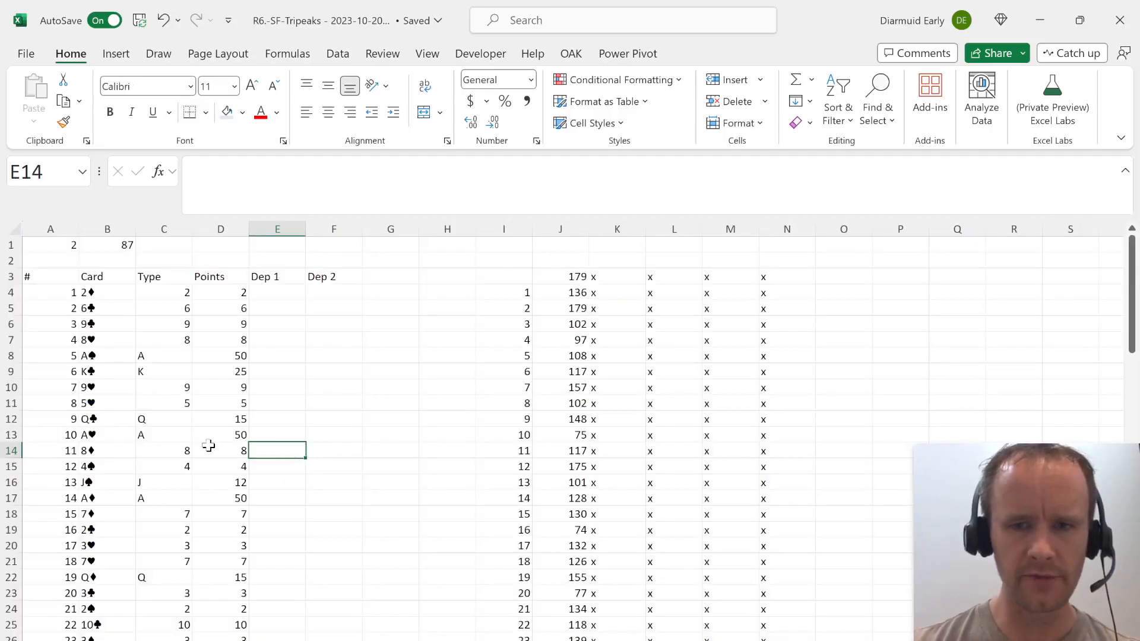
pyautogui.write('=xl')
pyautogui.press('Tab')
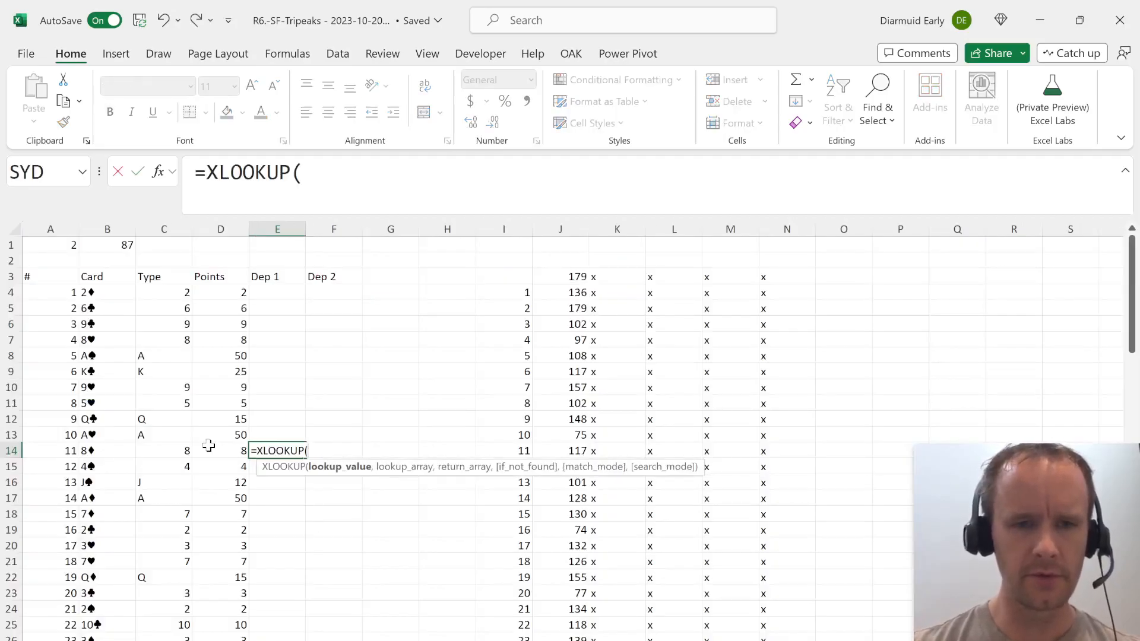
pyautogui.press('Left')
pyautogui.press('Left')
pyautogui.press('Left')
pyautogui.press('Left')
pyautogui.write(',')
pyautogui.hotkey('ctrl', 'pageup')
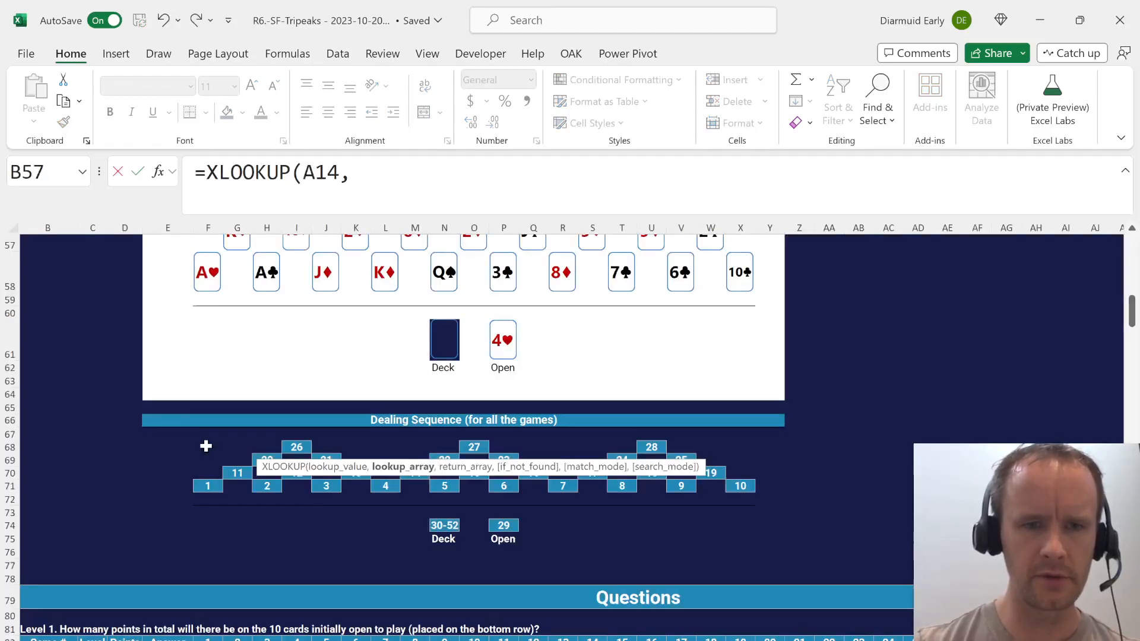
pyautogui.click(233, 475)
pyautogui.hotkey('shift', 'Right')
pyautogui.hotkey('shift', 'Right')
pyautogui.hotkey('shift', 'Right')
pyautogui.hotkey('shift', 'Right')
pyautogui.hotkey('shift', 'Right')
pyautogui.hotkey('shift', 'Right')
pyautogui.hotkey('shift', 'Right')
pyautogui.hotkey('shift', 'Right')
pyautogui.hotkey('shift', 'Right')
pyautogui.hotkey('shift', 'Right')
pyautogui.hotkey('shift', 'Right')
pyautogui.hotkey('shift', 'Right')
pyautogui.hotkey('shift', 'Right')
pyautogui.hotkey('shift', 'Right')
pyautogui.hotkey('shift', 'Right')
pyautogui.hotkey('shift', 'Right')
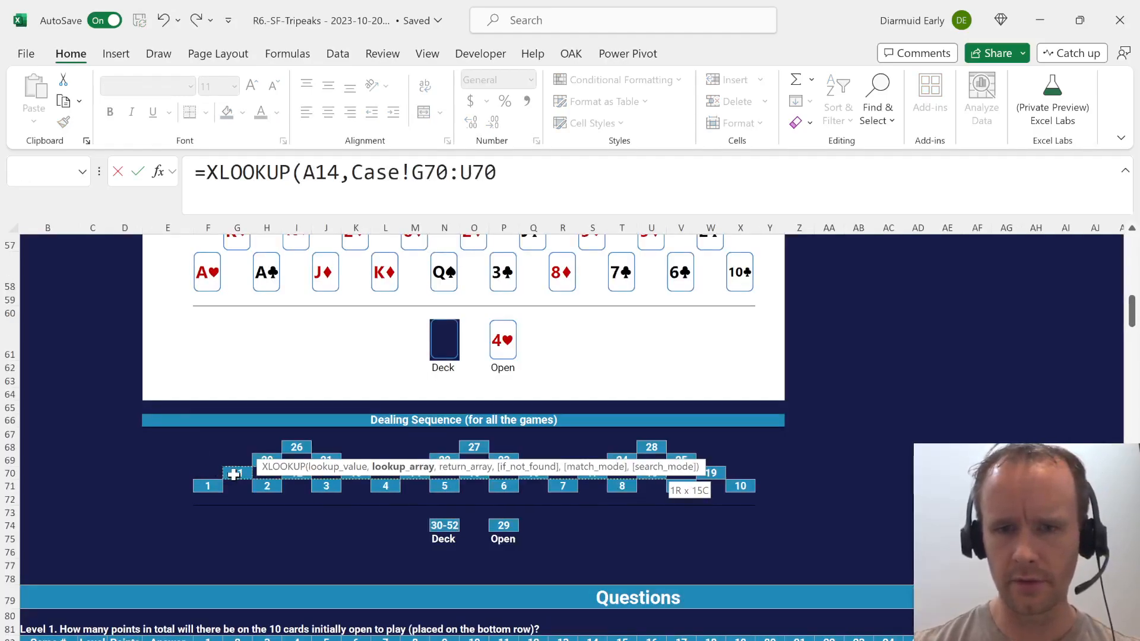
pyautogui.write(',')
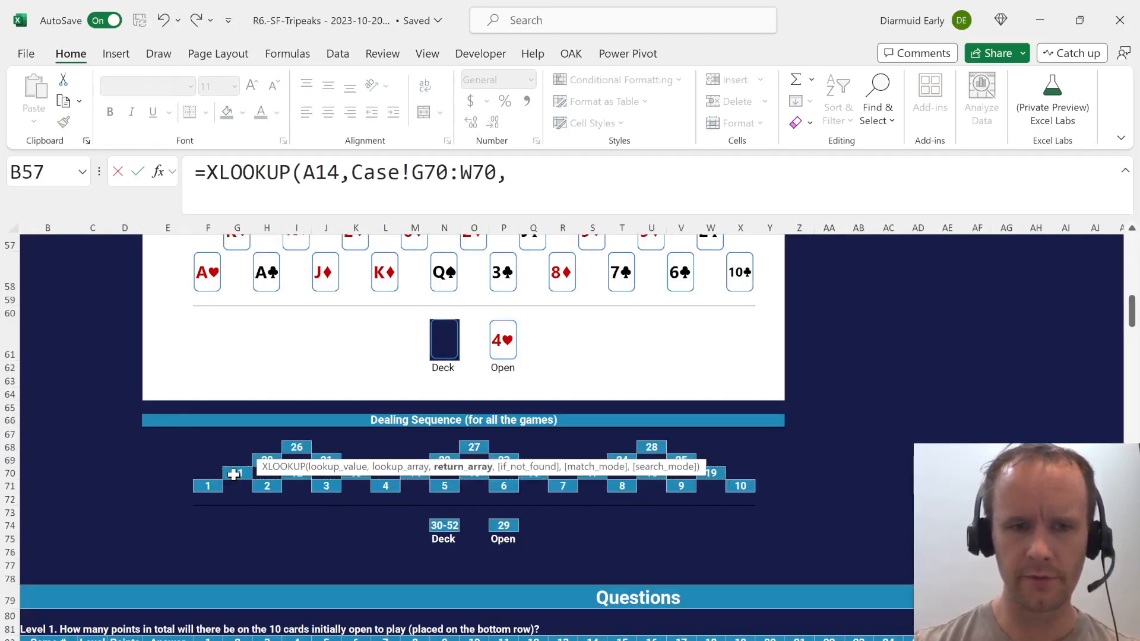
pyautogui.click(206, 494)
pyautogui.press('Up')
pyautogui.hotkey('shift', 'Right')
pyautogui.hotkey('shift', 'Right')
pyautogui.hotkey('shift', 'Right')
pyautogui.hotkey('shift', 'Right')
pyautogui.hotkey('shift', 'Right')
pyautogui.hotkey('shift', 'Right')
pyautogui.hotkey('shift', 'Right')
pyautogui.hotkey('shift', 'Right')
pyautogui.hotkey('shift', 'Right')
pyautogui.hotkey('shift', 'Right')
pyautogui.hotkey('shift', 'Right')
pyautogui.hotkey('shift', 'Right')
pyautogui.hotkey('shift', 'Right')
pyautogui.hotkey('shift', 'Right')
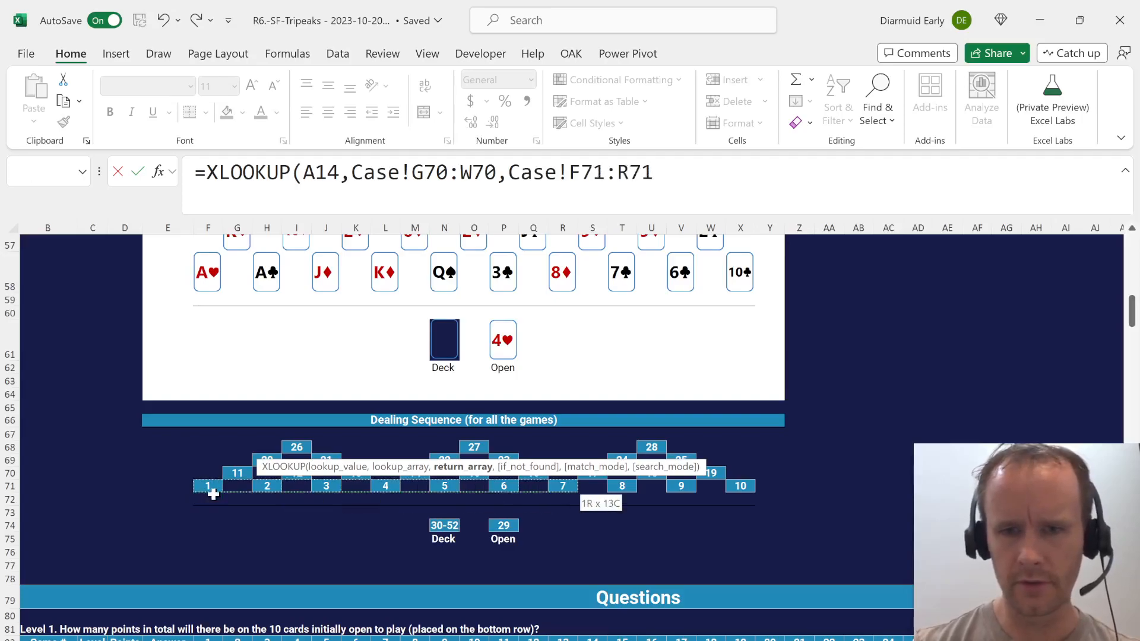
pyautogui.write(')')
pyautogui.press('Return')
pyautogui.press('Up')
# Copy the text of the XLOOKUP formula in E14 into F14 without shifting its references.
pyautogui.moveTo(679, 163); pyautogui.dragTo(2, 139)
pyautogui.hotkey('ctrl', 'c')
pyautogui.press('Tab')
pyautogui.click(260, 184)
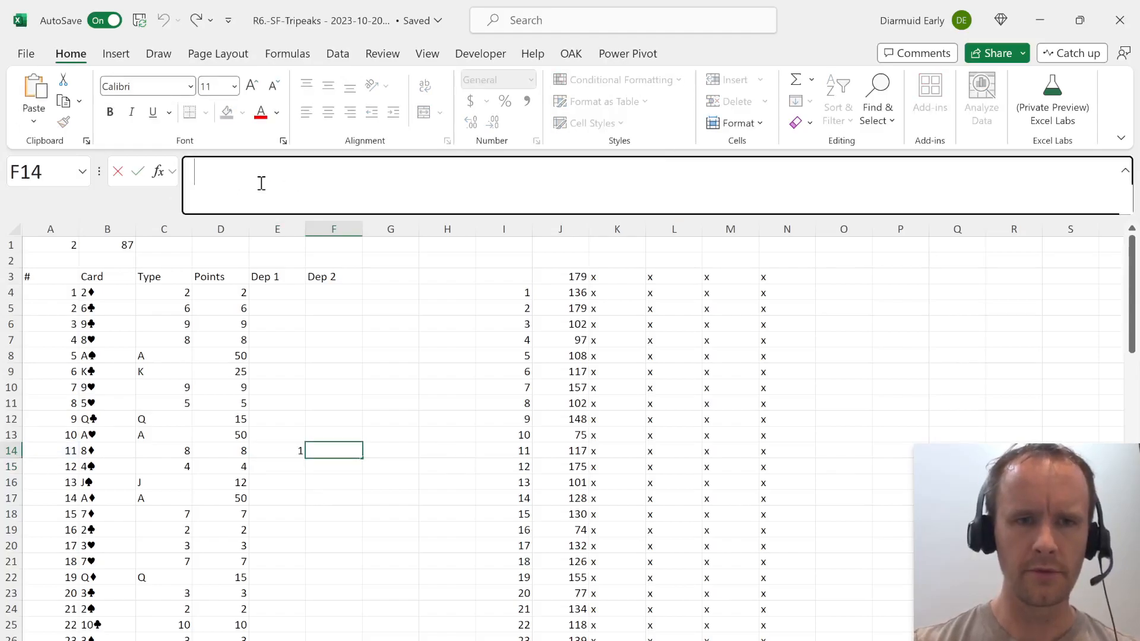
pyautogui.hotkey('ctrl', 'v')
pyautogui.press('Return')
pyautogui.press('Up')
# Check the Dealing Sequence pyramids, then set the return range in F14's XLOOKUP to Case!H71:X71.
pyautogui.hotkey('ctrl', 'pageup')
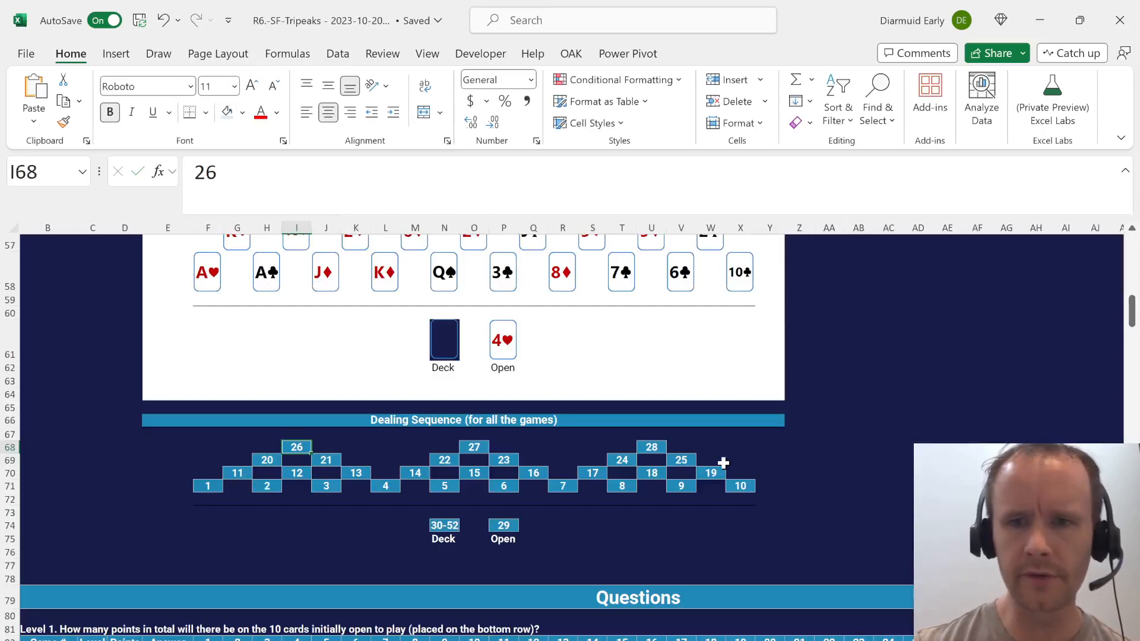
pyautogui.hotkey('ctrl', 'pagedown')
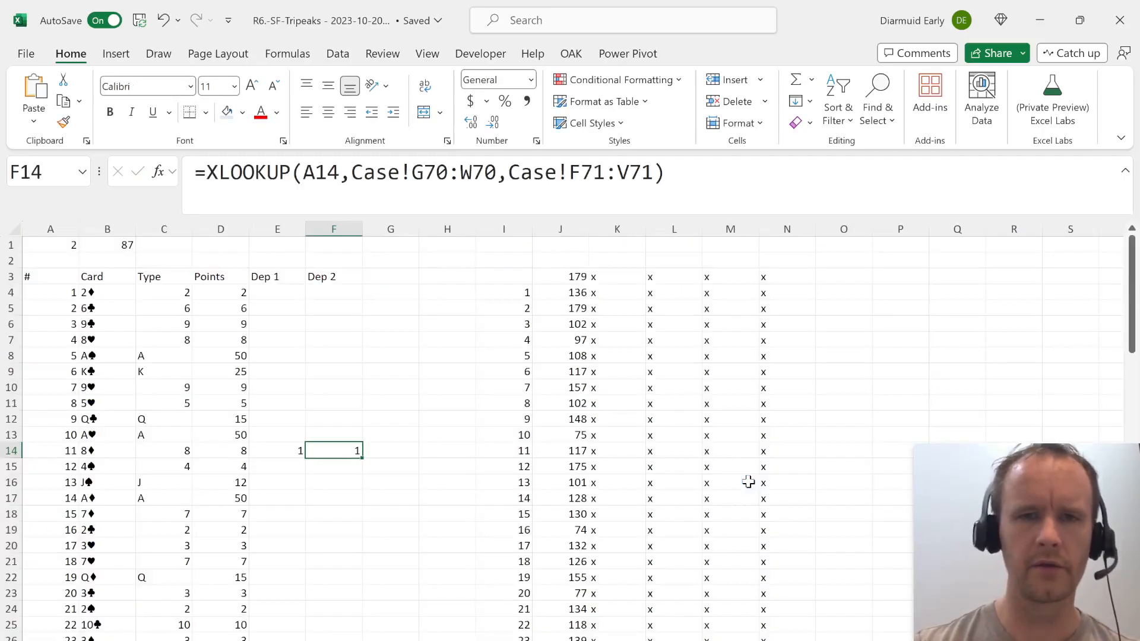
pyautogui.click(576, 181)
pyautogui.press('BackSpace')
pyautogui.write('h')
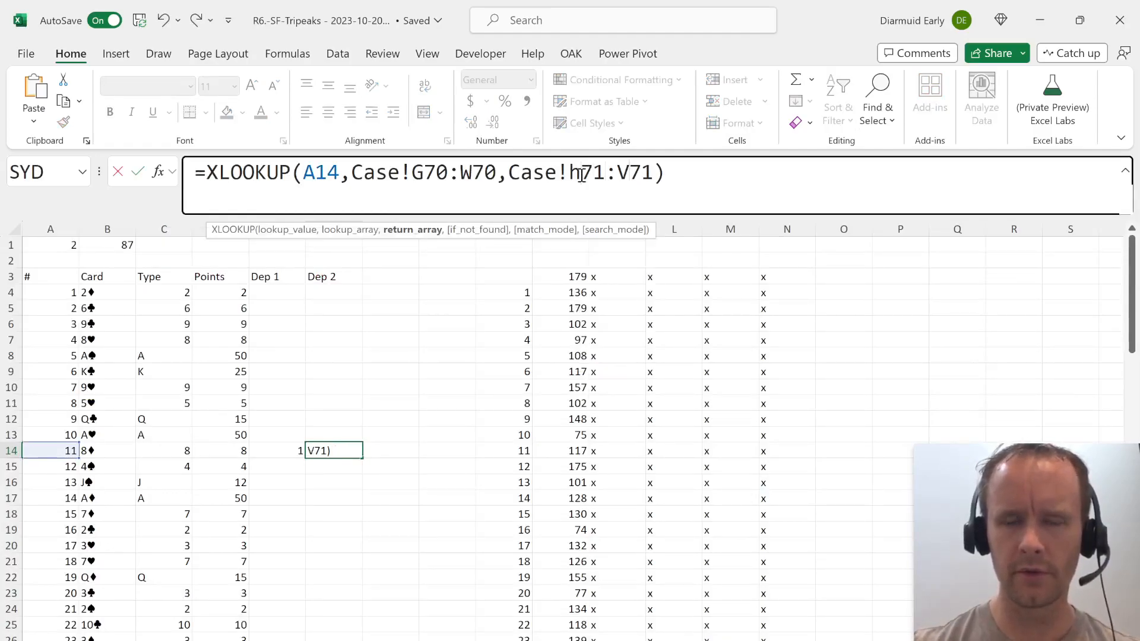
pyautogui.press('Right')
pyautogui.press('Right')
pyautogui.press('Right')
pyautogui.press('Right')
pyautogui.press('BackSpace')
pyautogui.write('x')
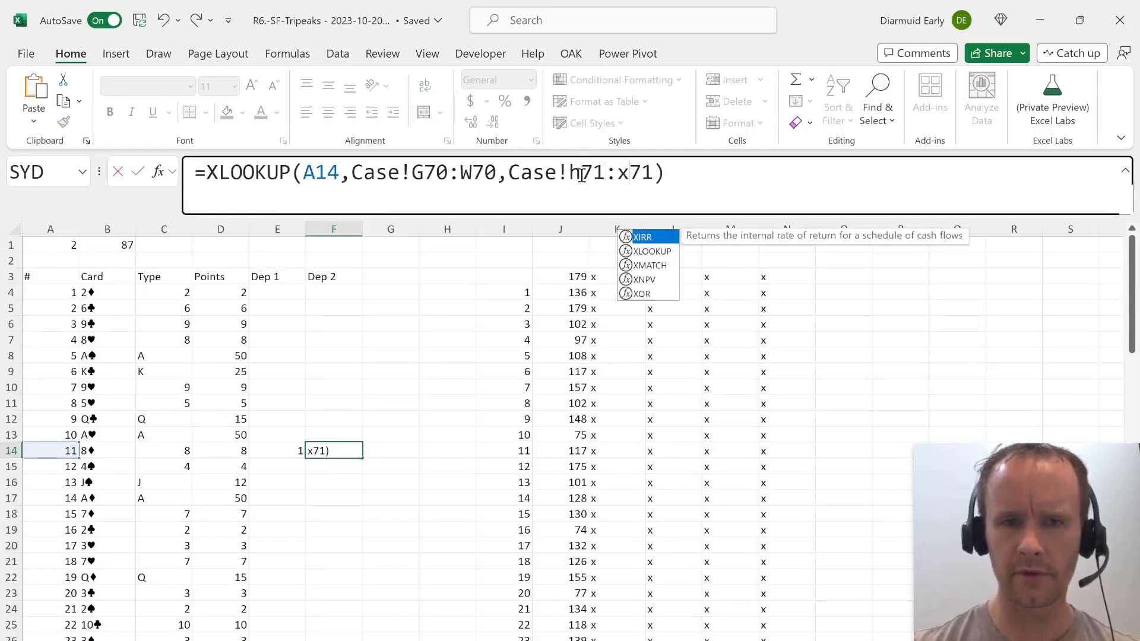
pyautogui.press('Return')
# Check where the card 11 row ends in the Dealing Sequence, then fill the formulas in E14:F14 down to row 22.
pyautogui.hotkey('ctrl', 'pageup')
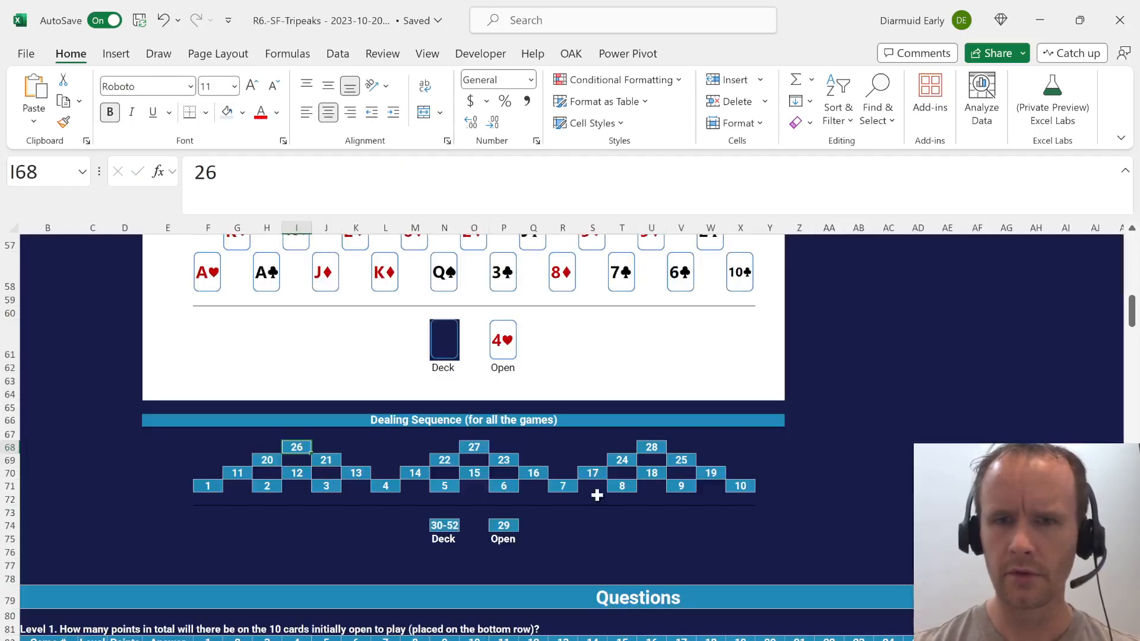
pyautogui.click(736, 476)
pyautogui.scroll(1, 734, 479)
pyautogui.hotkey('ctrl', 'pagedown')
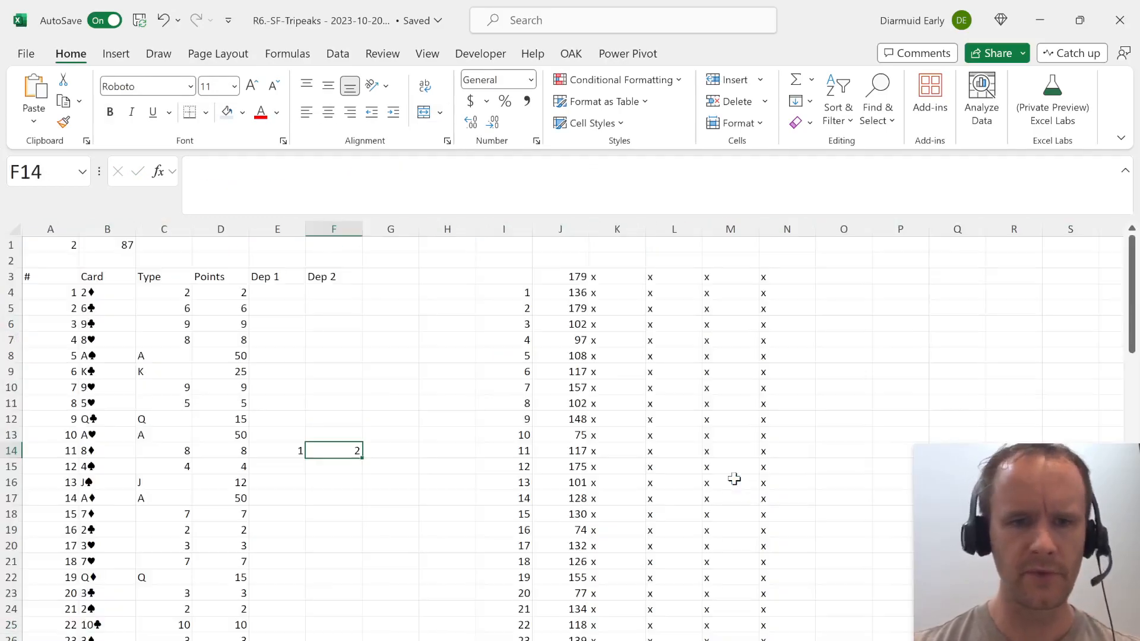
pyautogui.hotkey('shift', 'Left')
pyautogui.hotkey('shift', 'Down')
pyautogui.hotkey('ctrl', 'pageup')
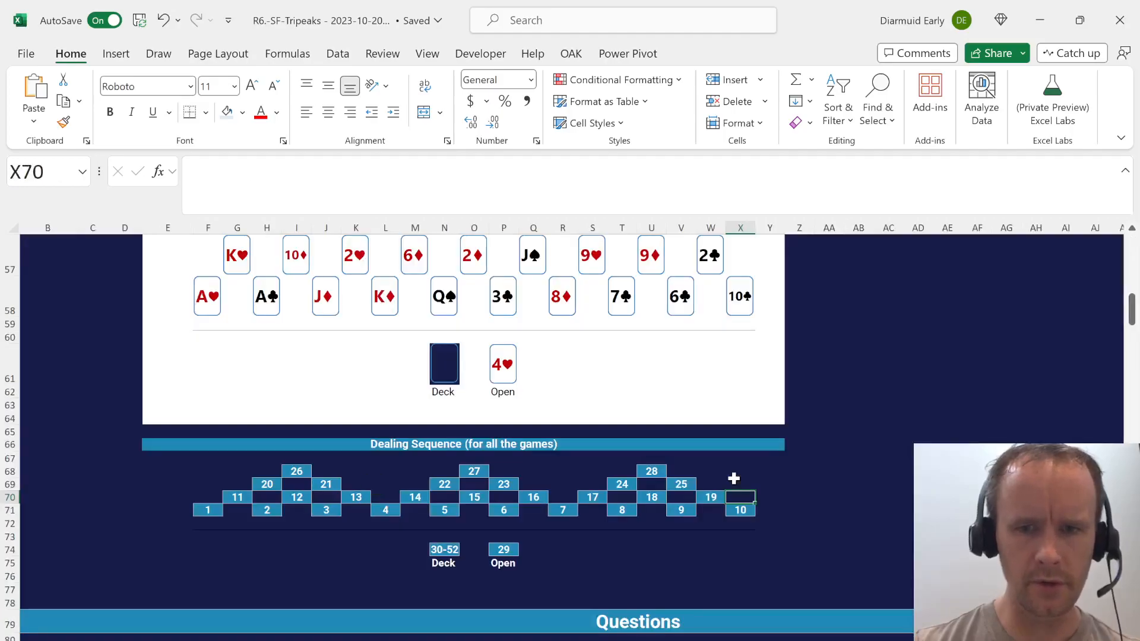
pyautogui.hotkey('ctrl', 'pagedown')
pyautogui.hotkey('shift', 'Down')
pyautogui.hotkey('shift', 'Down')
pyautogui.hotkey('shift', 'Down')
pyautogui.hotkey('shift', 'Down')
pyautogui.hotkey('shift', 'Down')
pyautogui.hotkey('shift', 'Down')
pyautogui.hotkey('shift', 'Down')
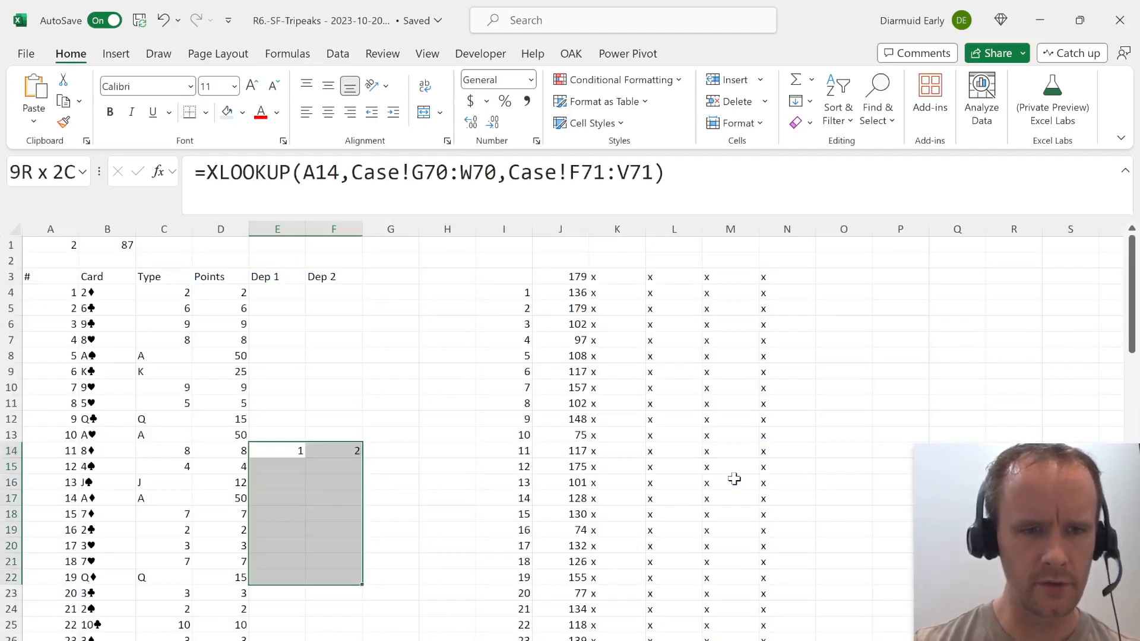
pyautogui.hotkey('ctrl', 'Down')
# Make both Case ranges in E14's XLOOKUP absolute, as $G$70:$W$70 and $F$71:$V$71.
pyautogui.hotkey('ctrl', 'Up')
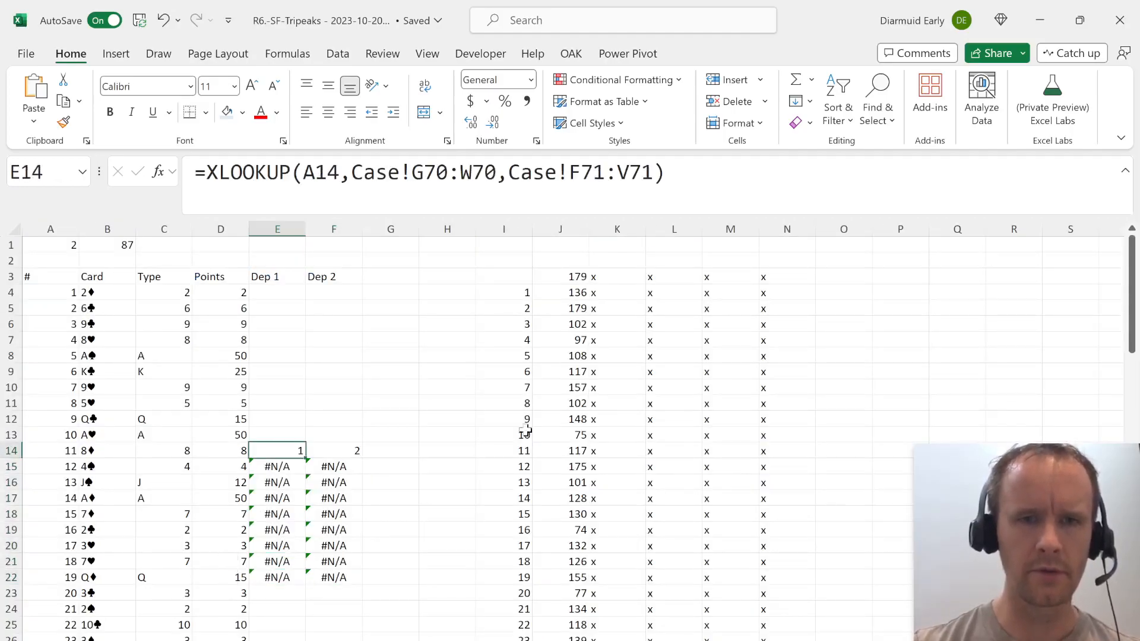
pyautogui.moveTo(432, 171); pyautogui.dragTo(472, 173)
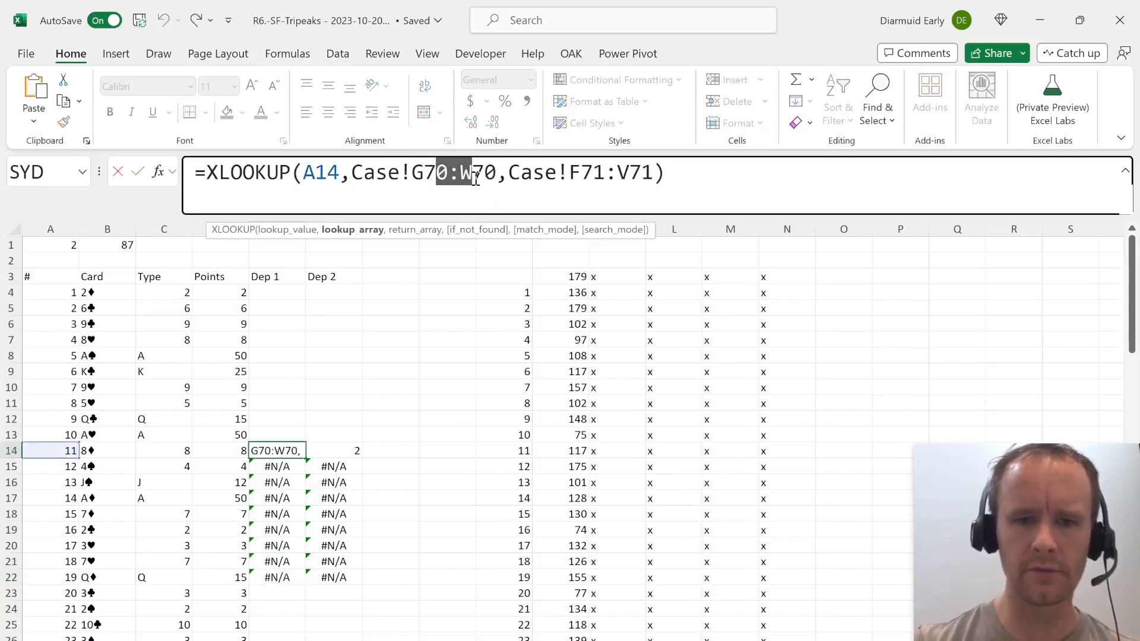
pyautogui.press('F4')
pyautogui.moveTo(642, 173); pyautogui.dragTo(678, 179)
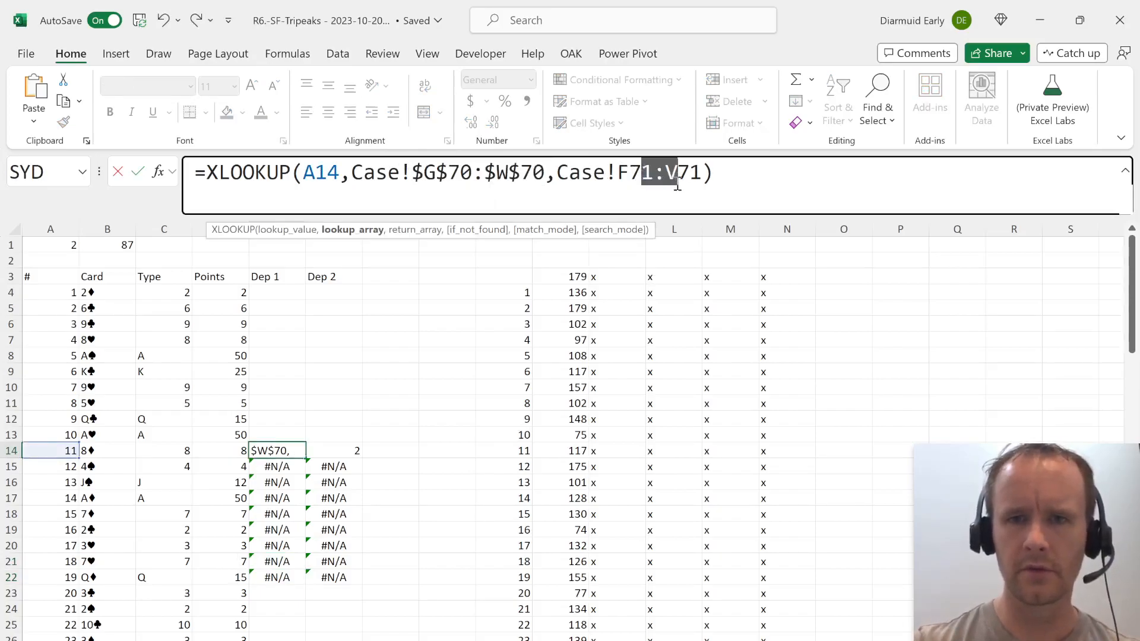
pyautogui.press('F4')
pyautogui.press('Return')
# Make both Case ranges in F14's XLOOKUP absolute, as $G$70:$W$70 and $H$71:$X$71.
pyautogui.press('Right')
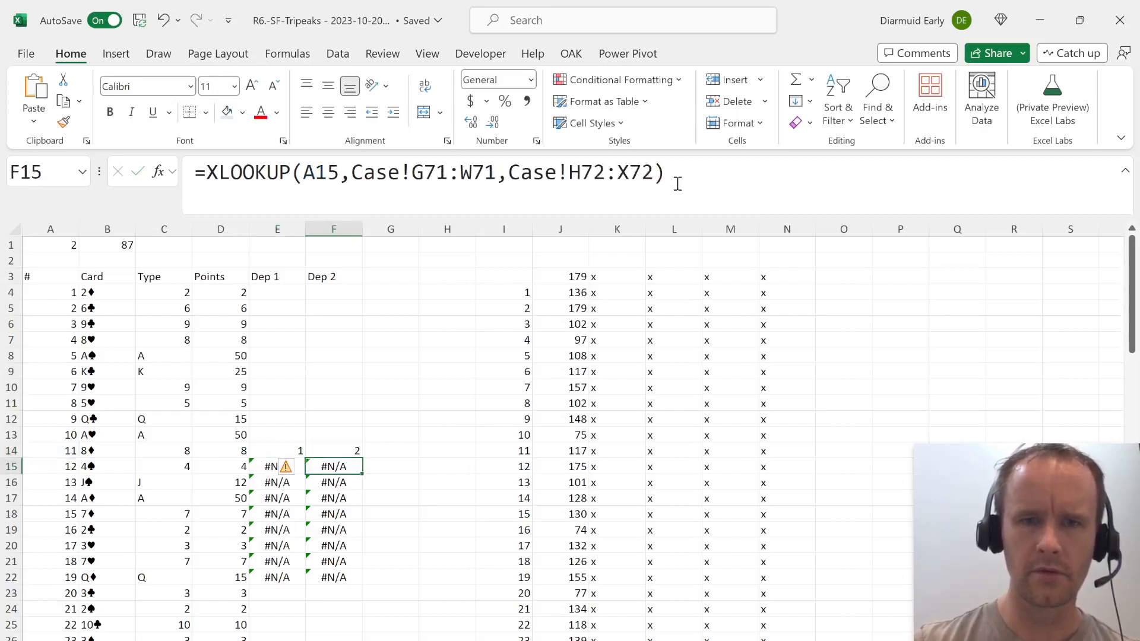
pyautogui.press('Up')
pyautogui.moveTo(443, 181); pyautogui.dragTo(478, 191)
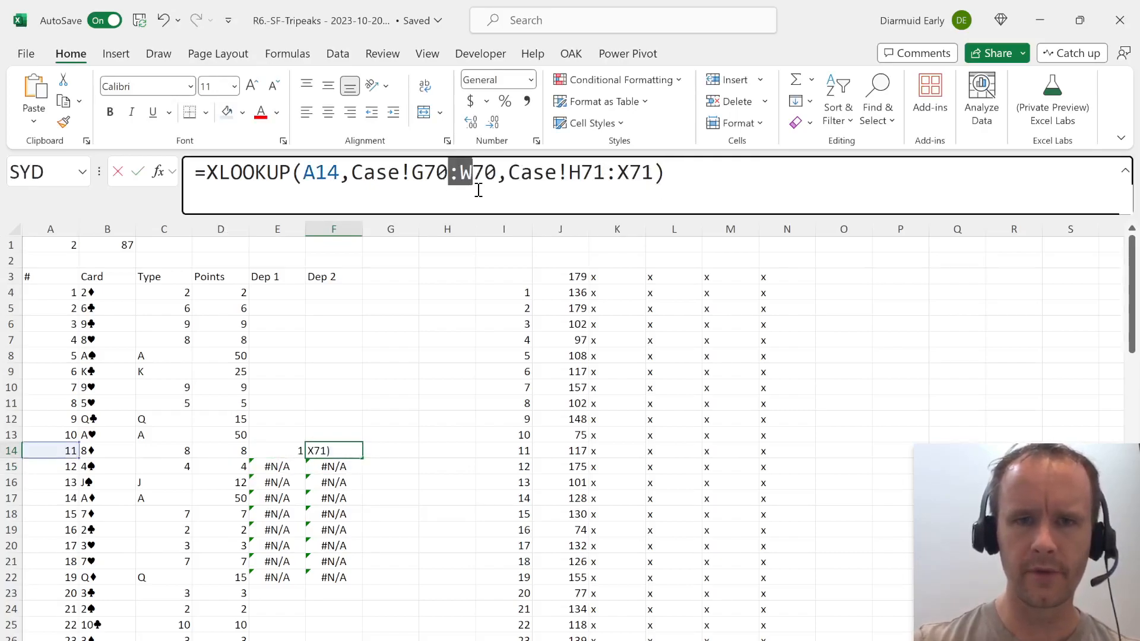
pyautogui.press('F4')
pyautogui.moveTo(635, 172); pyautogui.dragTo(681, 178)
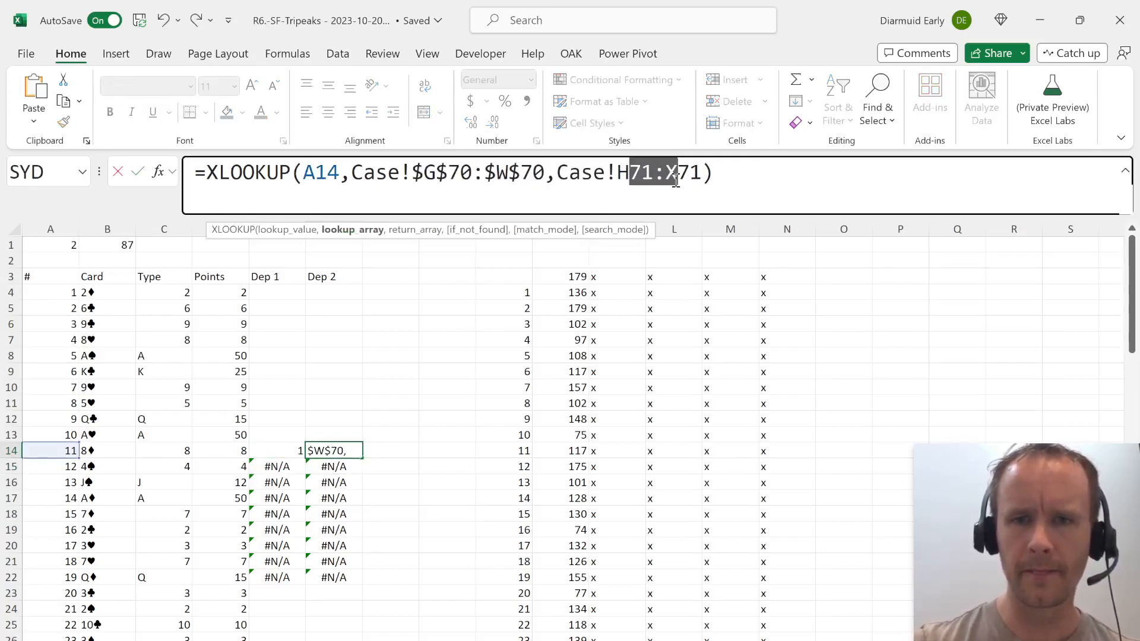
pyautogui.press('F4')
pyautogui.hotkey('ctrl', 'Return')
# Fill the anchored dependency formulas in E14:F14 down to row 22 for cards 12 to 19.
pyautogui.press('Left')
pyautogui.hotkey('ctrl', 'shift', 'Down')
pyautogui.hotkey('shift', 'Right')
pyautogui.hotkey('ctrl', 'd')
pyautogui.hotkey('ctrl', 'Down')
pyautogui.press('Down')
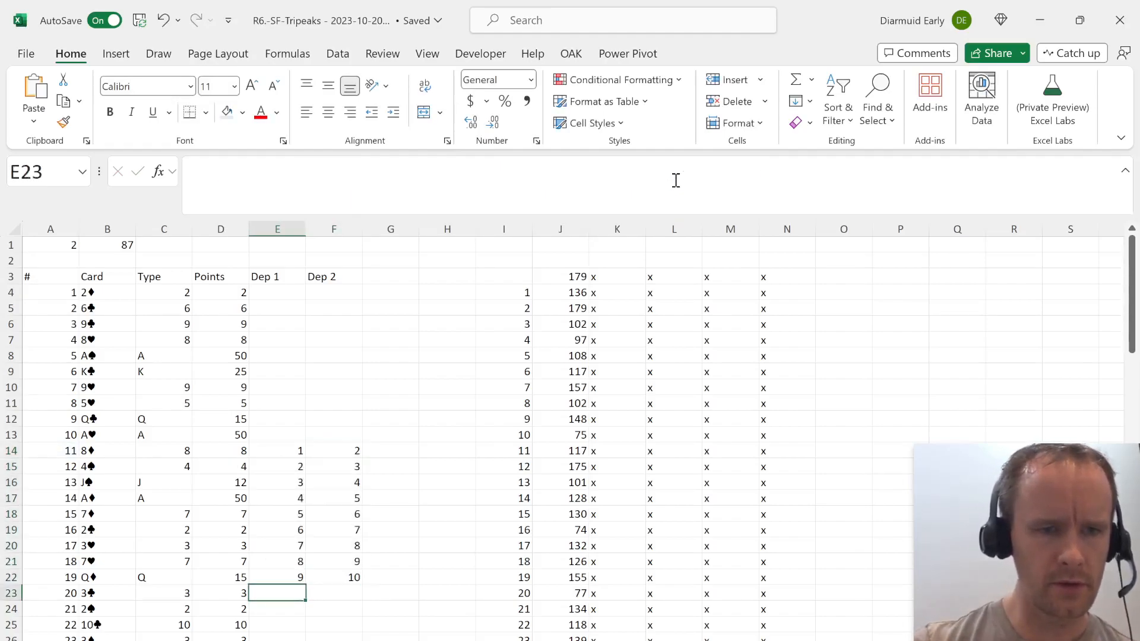
# Examine which cards lie directly below card 20 in the Dealing Sequence on the Case sheet.
pyautogui.hotkey('ctrl', 'pageup')
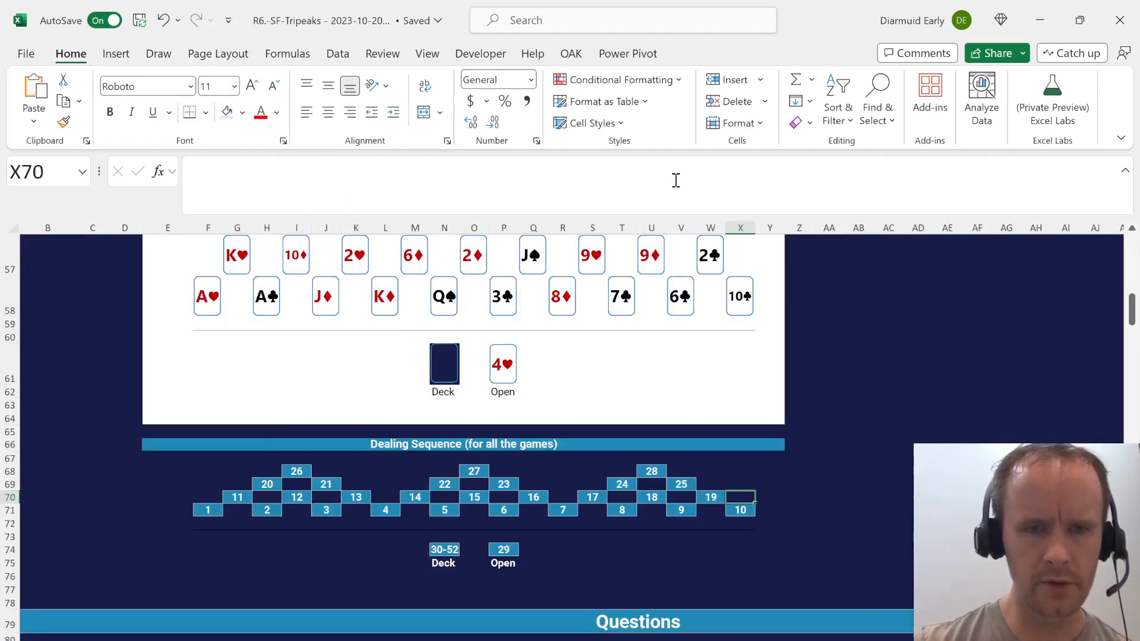
pyautogui.click(267, 483)
pyautogui.press('Down')
pyautogui.press('Left')
pyautogui.press('Right')
pyautogui.press('Right')
pyautogui.press('Up')
pyautogui.press('Left')
pyautogui.hotkey('ctrl', 'pagedown')
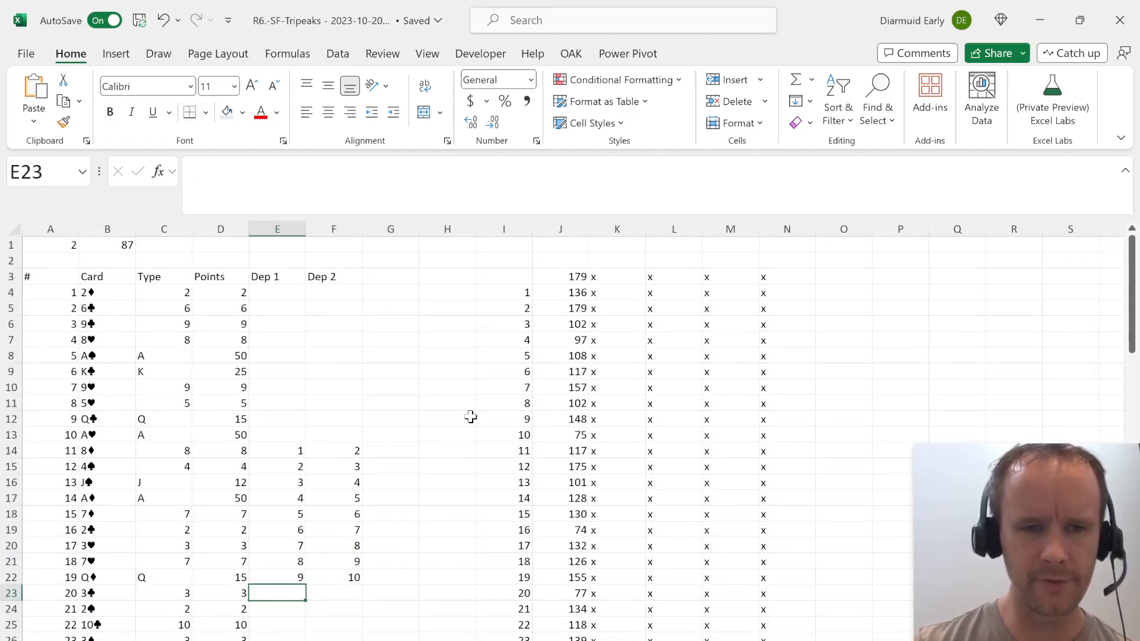
pyautogui.hotkey('ctrl', 'pageup')
pyautogui.hotkey('ctrl', 'pagedown')
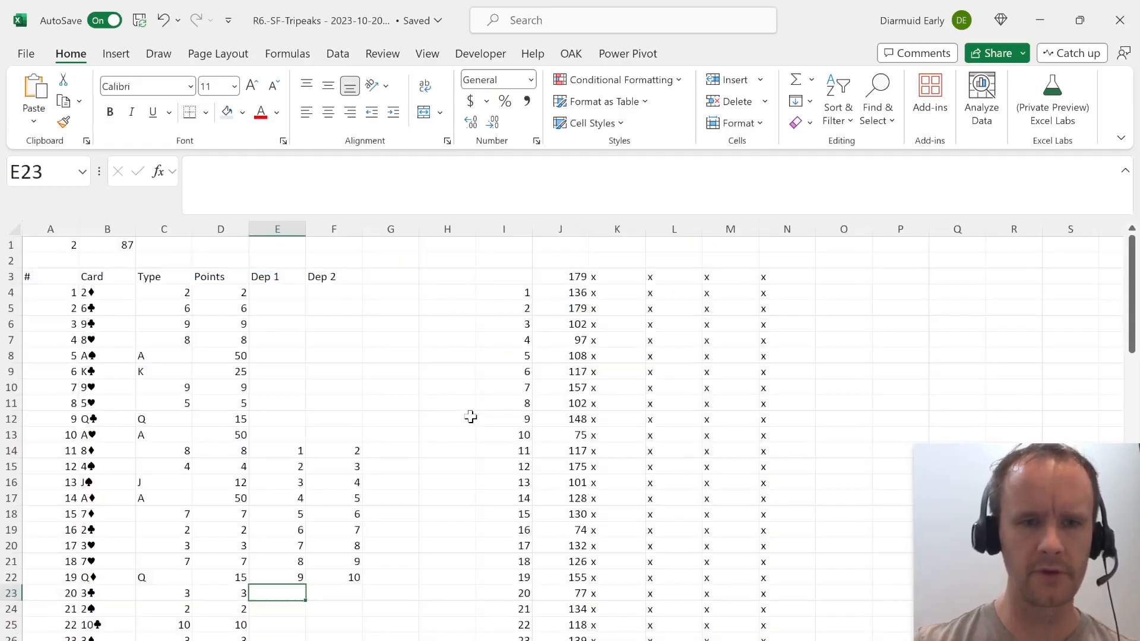
# For card 20, enter =A23-9 as Dep 1 in E23 and =A23-8 as Dep 2 in F23.
pyautogui.write('=')
pyautogui.press('Left')
pyautogui.press('Left')
pyautogui.press('Left')
pyautogui.press('Left')
pyautogui.write('-9')
pyautogui.press('Tab')
pyautogui.write('=')
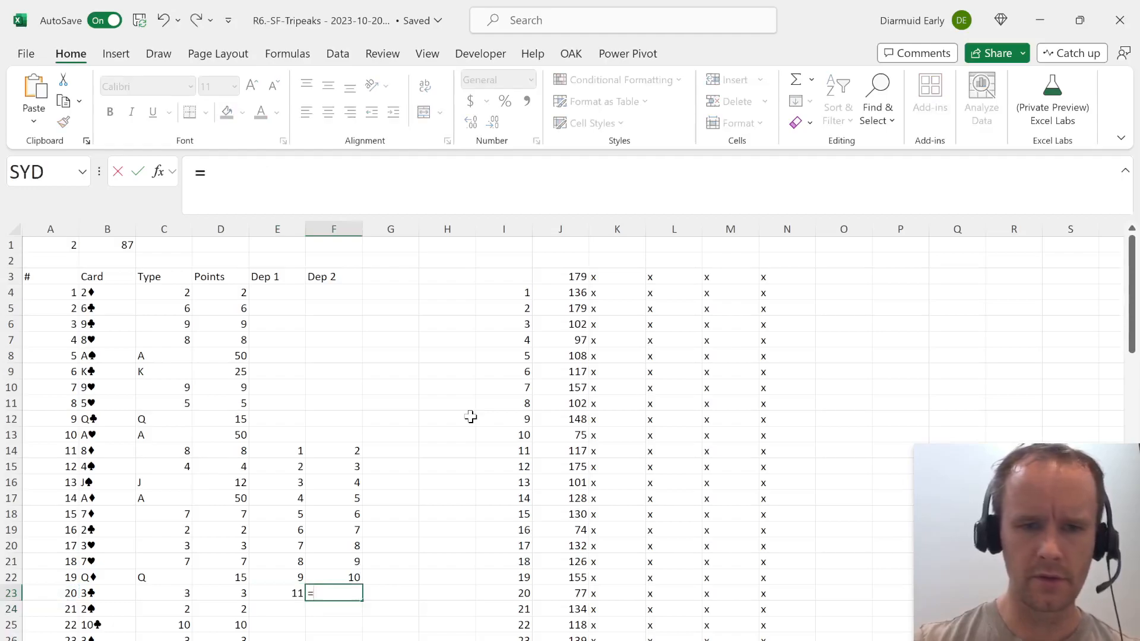
pyautogui.press('Left')
pyautogui.press('Left')
pyautogui.press('Left')
pyautogui.press('Left')
pyautogui.press('Left')
pyautogui.write('-8')
pyautogui.hotkey('shift', 'Tab')
# Fill the dependency formulas in E23:F23 down to row 28 for cards 21 to 25.
pyautogui.hotkey('shift', 'Right')
pyautogui.hotkey('shift', 'Down')
pyautogui.hotkey('shift', 'Down')
pyautogui.hotkey('shift', 'Down')
pyautogui.hotkey('shift', 'Down')
pyautogui.hotkey('shift', 'Down')
pyautogui.hotkey('shift', 'Down')
pyautogui.hotkey('shift', 'Up')
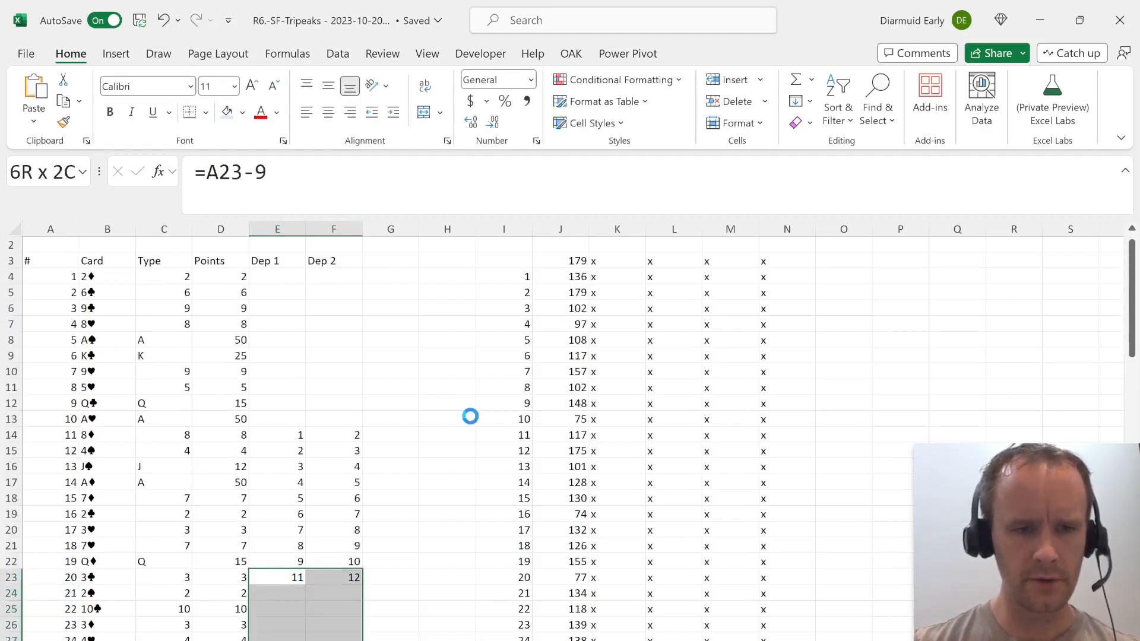
pyautogui.hotkey('ctrl', 'd')
pyautogui.hotkey('ctrl', 'Down')
pyautogui.press('Down')
# Examine which cards lie directly below card 26 at the peak of the first pyramid in the Dealing Sequence.
pyautogui.hotkey('ctrl', 'pagedown')
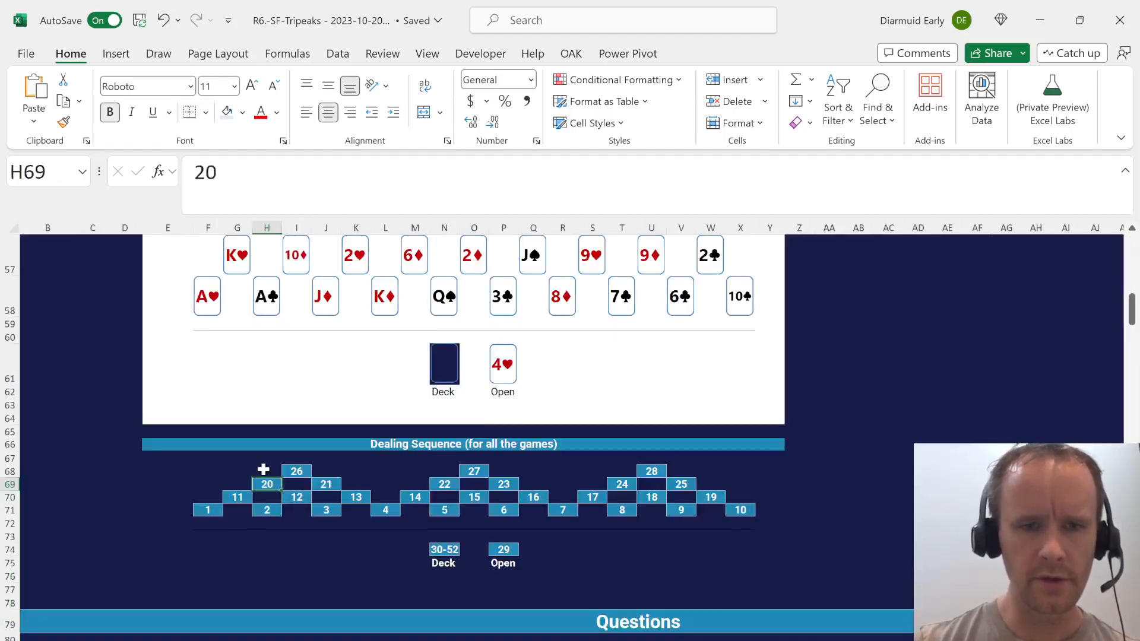
pyautogui.click(297, 471)
pyautogui.press('Down')
pyautogui.press('Left')
pyautogui.press('Right')
pyautogui.press('Right')
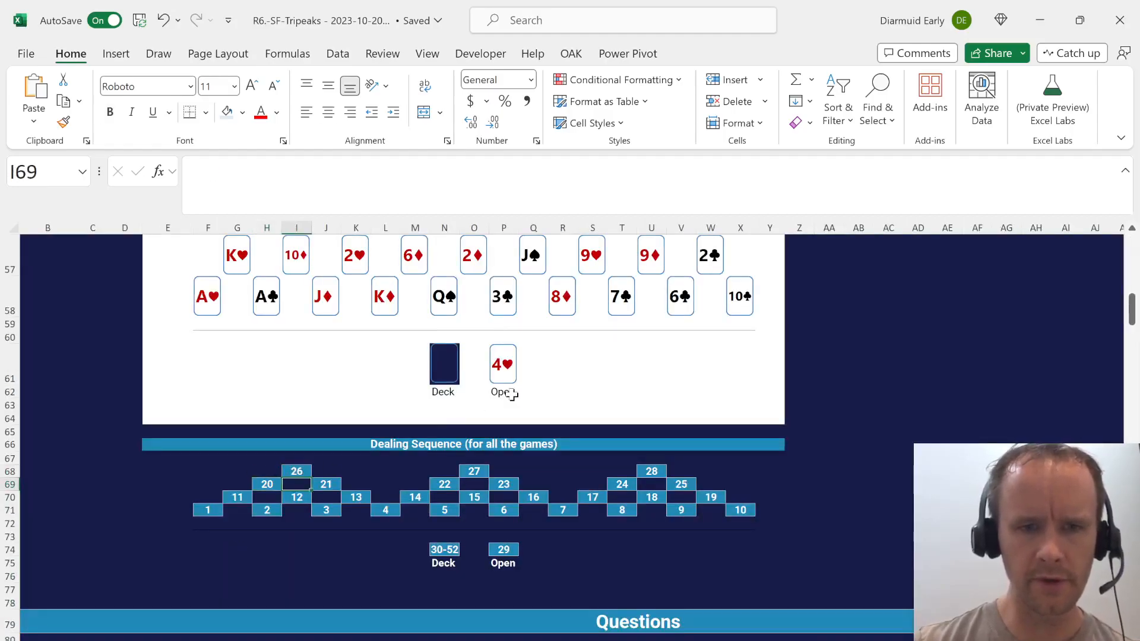
pyautogui.hotkey('ctrl', 'pageup')
# For card 26, enter =A29-6 as Dep 1 in E29 and =A29-5 as Dep 2 in F29, covering the peak rows through 31.
pyautogui.hotkey('shift', 'Right')
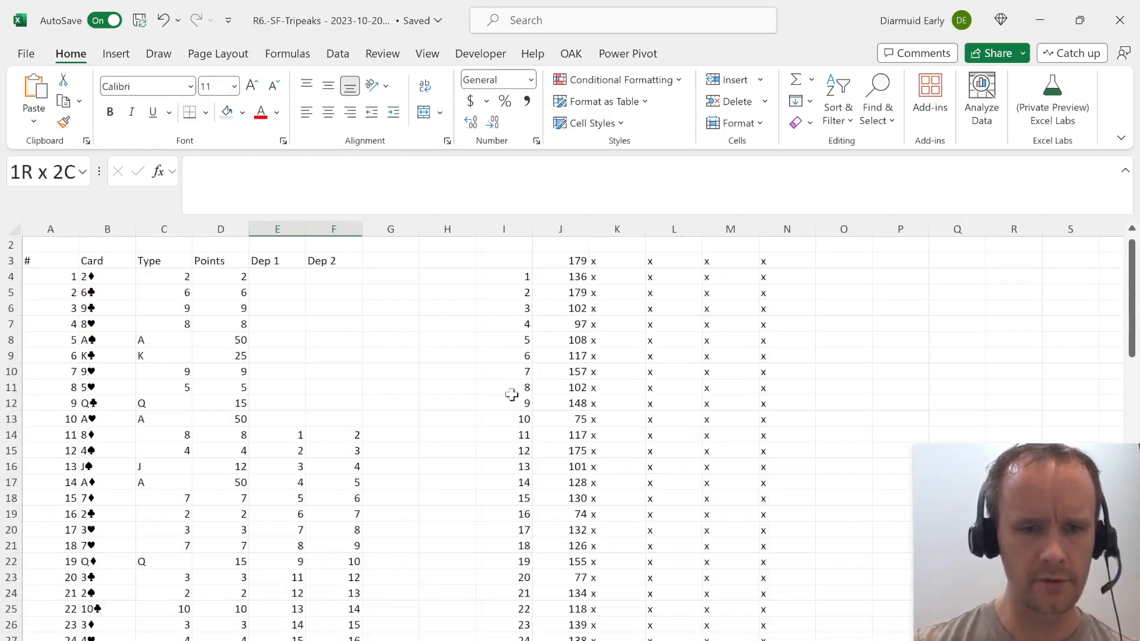
pyautogui.hotkey('shift', 'Down')
pyautogui.hotkey('shift', 'Down')
pyautogui.write('=')
pyautogui.press('Left')
pyautogui.press('Left')
pyautogui.press('Left')
pyautogui.press('Left')
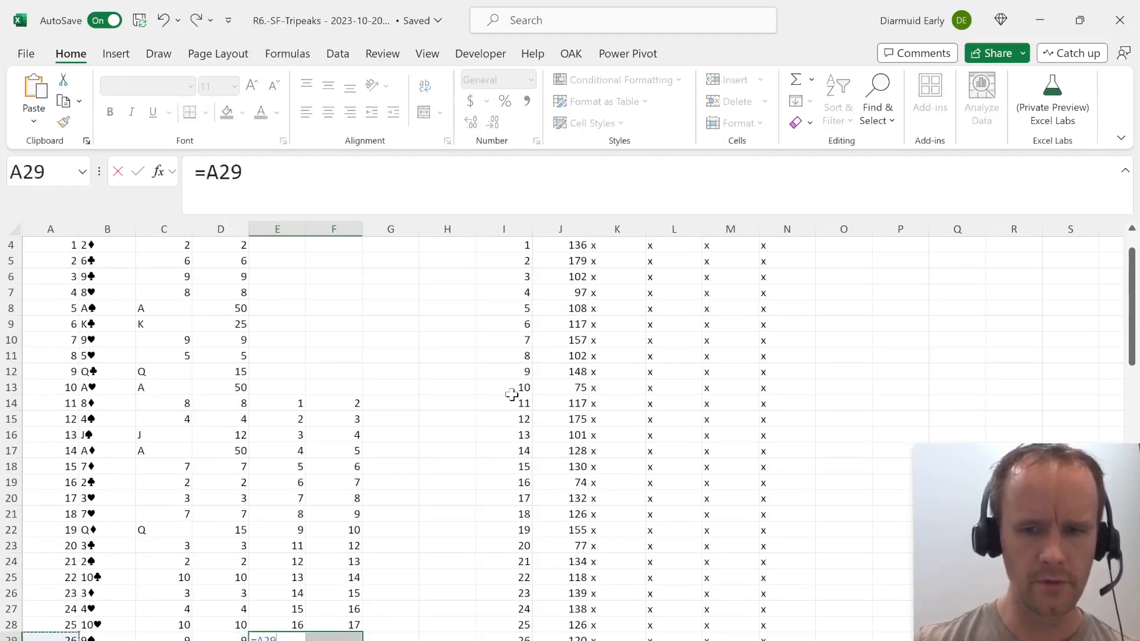
pyautogui.write('-6')
pyautogui.press('Tab')
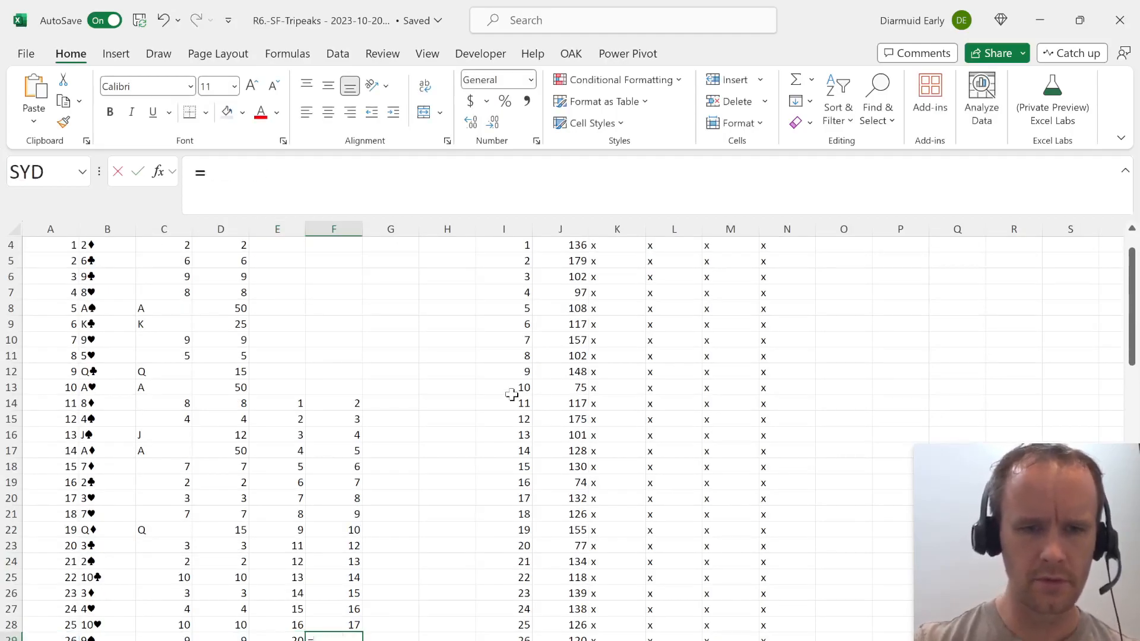
pyautogui.write('=')
pyautogui.press('Left')
pyautogui.press('Left')
pyautogui.press('Left')
pyautogui.press('Left')
pyautogui.press('Left')
pyautogui.write('-5')
pyautogui.hotkey('ctrl', 'Return')
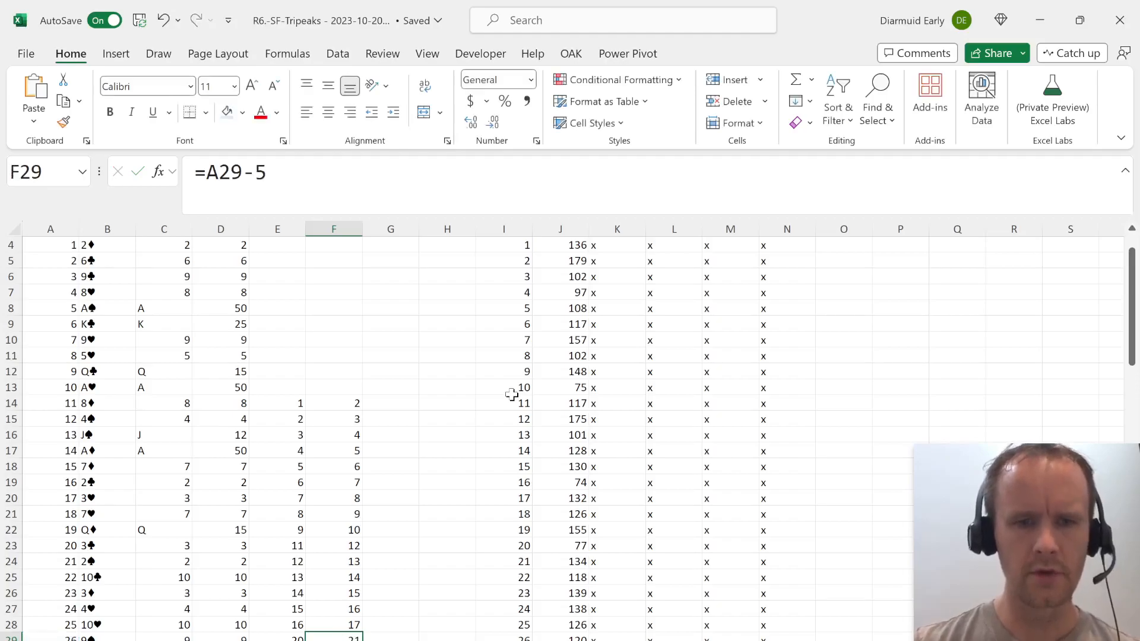
# Check the Dep 1 and Dep 2 formulas for card 11 against the positions of cards in the Dealing Sequence diagram.
pyautogui.hotkey('ctrl', 'Up')
pyautogui.press('Left')
pyautogui.hotkey('ctrl', 'shift', 'Down')
pyautogui.hotkey('shift', 'Right')
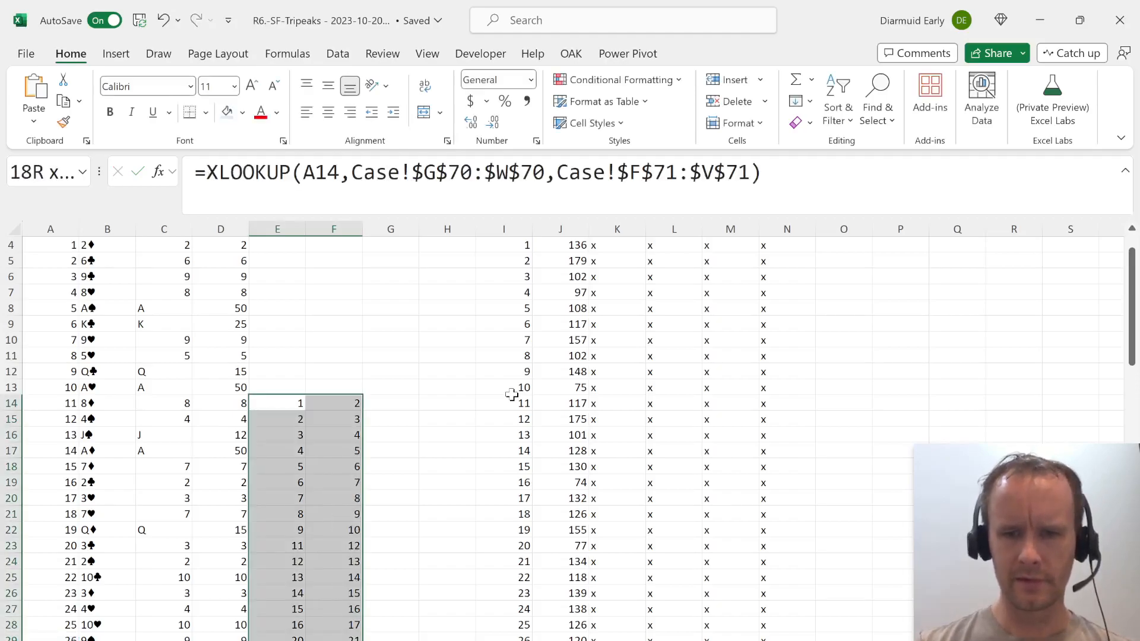
pyautogui.hotkey('ctrl', '[')
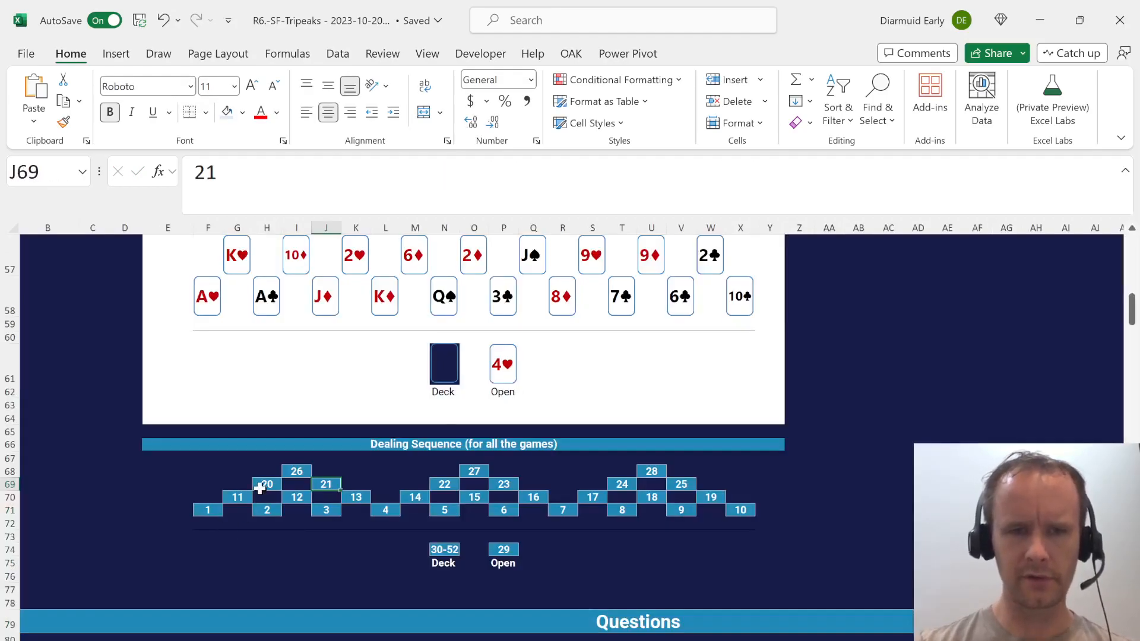
pyautogui.click(263, 486)
pyautogui.press('Left')
pyautogui.press('Left')
pyautogui.hotkey('ctrl', 'pagedown')
pyautogui.hotkey('ctrl', 'q')
pyautogui.press('Escape')
pyautogui.click(324, 383)
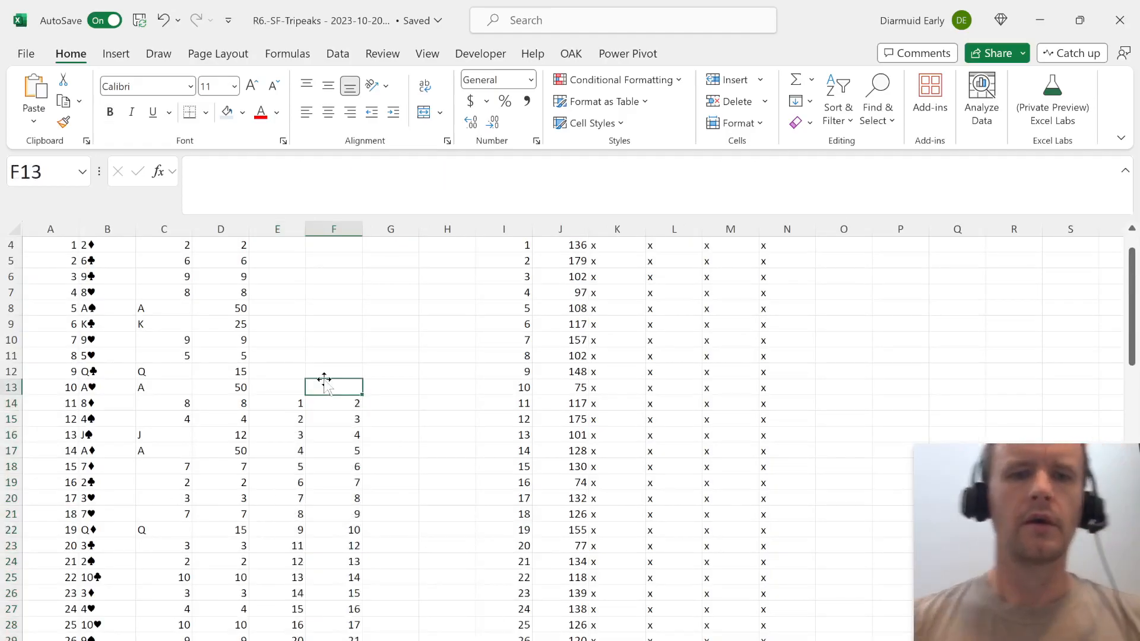
# Insert eight blank columns before the card model so that its # column starts in column I.
pyautogui.hotkey('ctrl', 'Up')
pyautogui.hotkey('ctrl', 'Up')
pyautogui.hotkey('ctrl', 'Down')
pyautogui.press('Right')
pyautogui.press('Right')
pyautogui.press('Right')
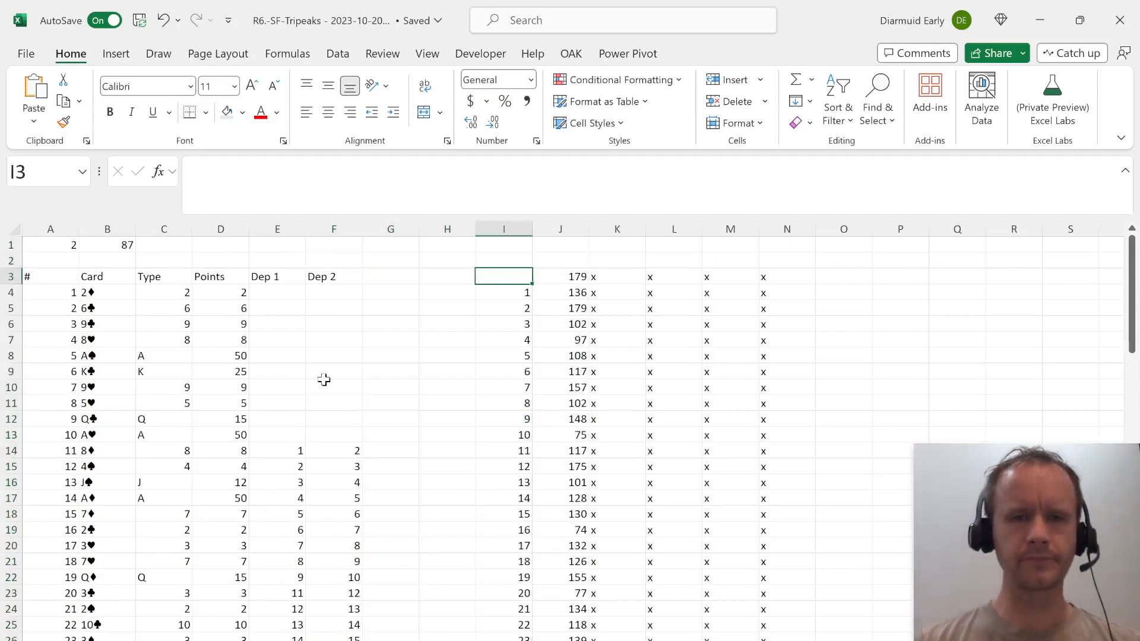
pyautogui.press('Down')
pyautogui.press('Right')
pyautogui.press('Left')
pyautogui.hotkey('shift', 'Right')
pyautogui.hotkey('shift', 'Right')
pyautogui.hotkey('shift', 'Right')
pyautogui.hotkey('shift', 'Right')
pyautogui.hotkey('shift', 'Right')
pyautogui.hotkey('shift', 'Right')
pyautogui.hotkey('shift', 'Right')
pyautogui.hotkey('shift', 'Right')
pyautogui.hotkey('shift', 'Right')
pyautogui.hotkey('shift', 'Right')
pyautogui.hotkey('shift', 'Left')
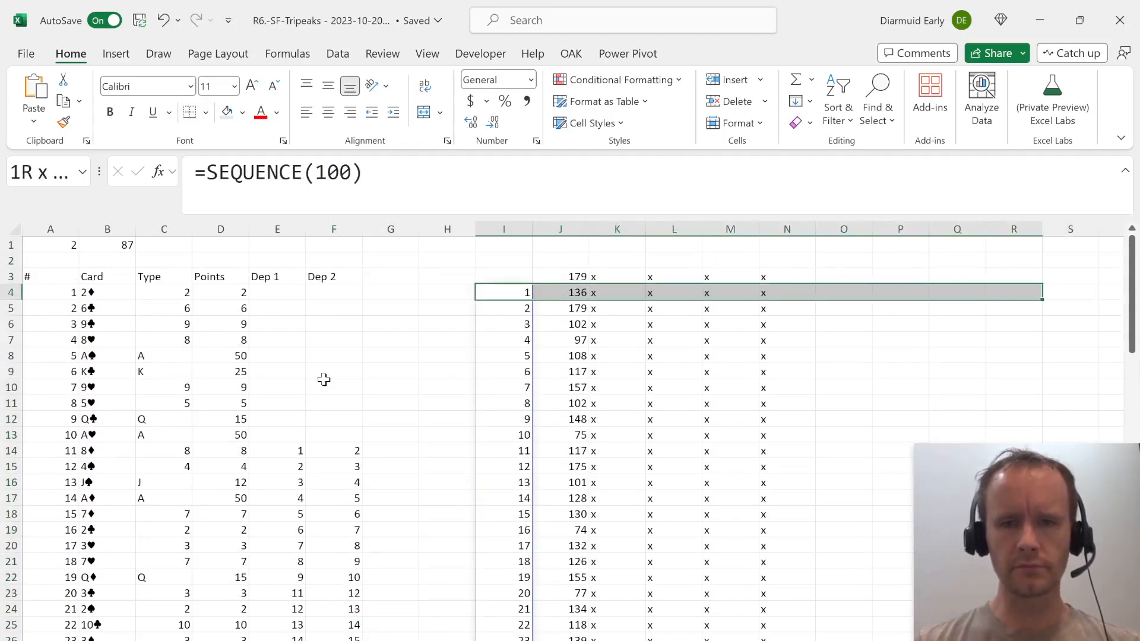
pyautogui.press('Home')
pyautogui.hotkey('shift', 'Right')
pyautogui.hotkey('shift', 'Right')
pyautogui.hotkey('shift', 'Right')
pyautogui.hotkey('shift', 'Right')
pyautogui.hotkey('shift', 'Right')
pyautogui.hotkey('shift', 'Right')
pyautogui.hotkey('shift', 'Right')
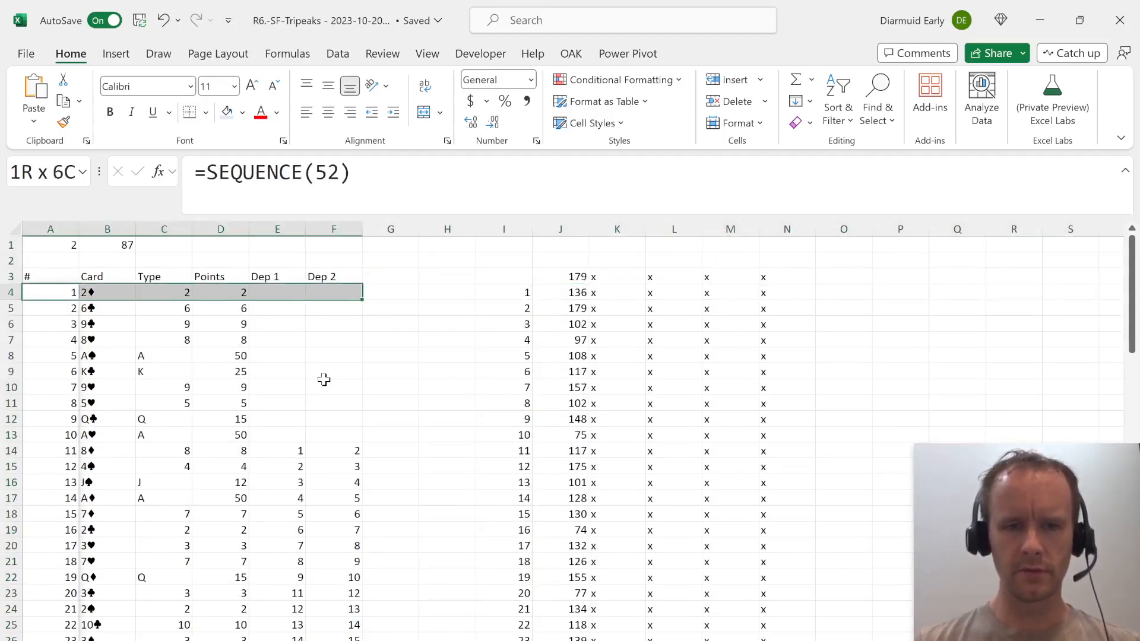
pyautogui.hotkey('ctrl', 'space')
pyautogui.hotkey('ctrl', 'shift', '+')
# Move the whole games data table from Q3 into the blank area starting at A3.
pyautogui.hotkey('ctrl', 'Right')
pyautogui.hotkey('ctrl', 'Right')
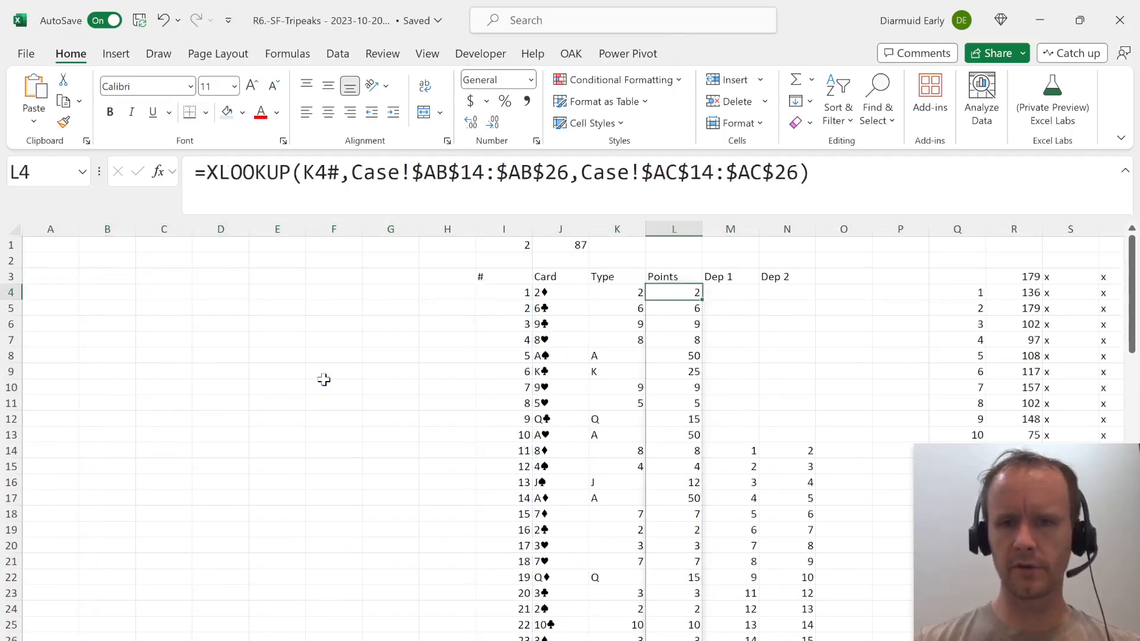
pyautogui.hotkey('ctrl', 'Right')
pyautogui.hotkey('ctrl', 'Right')
pyautogui.hotkey('ctrl', 'Left')
pyautogui.press('Up')
pyautogui.hotkey('ctrl', 'shift', 'Down')
pyautogui.hotkey('ctrl', 'shift', 'Down')
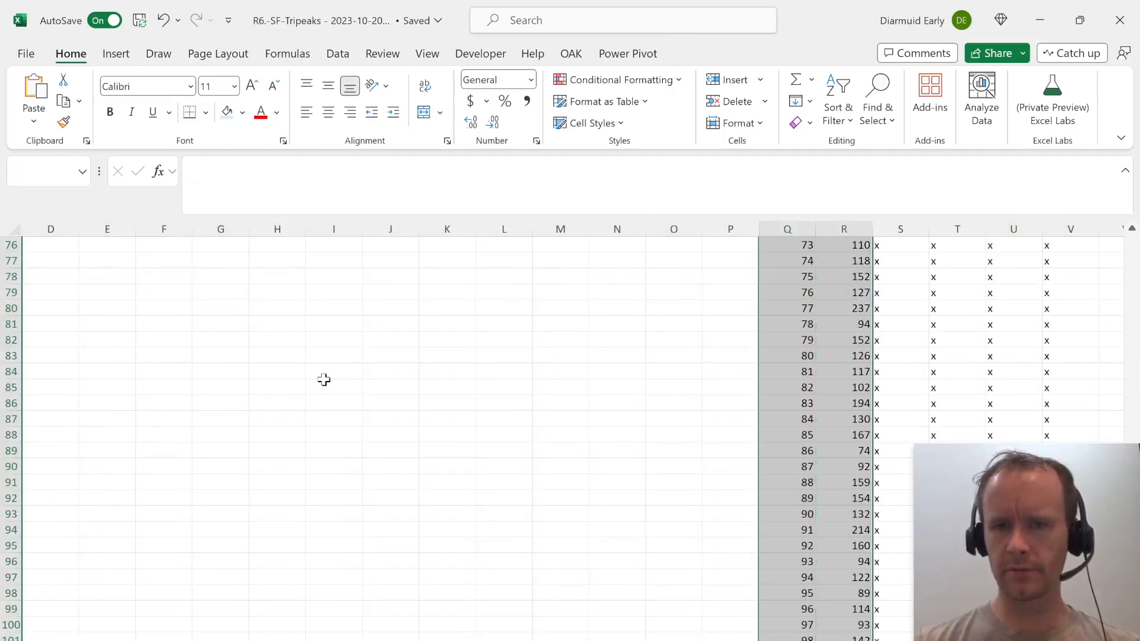
pyautogui.hotkey('ctrl', 'shift', 'Right')
pyautogui.hotkey('ctrl', 'c')
pyautogui.press('Home')
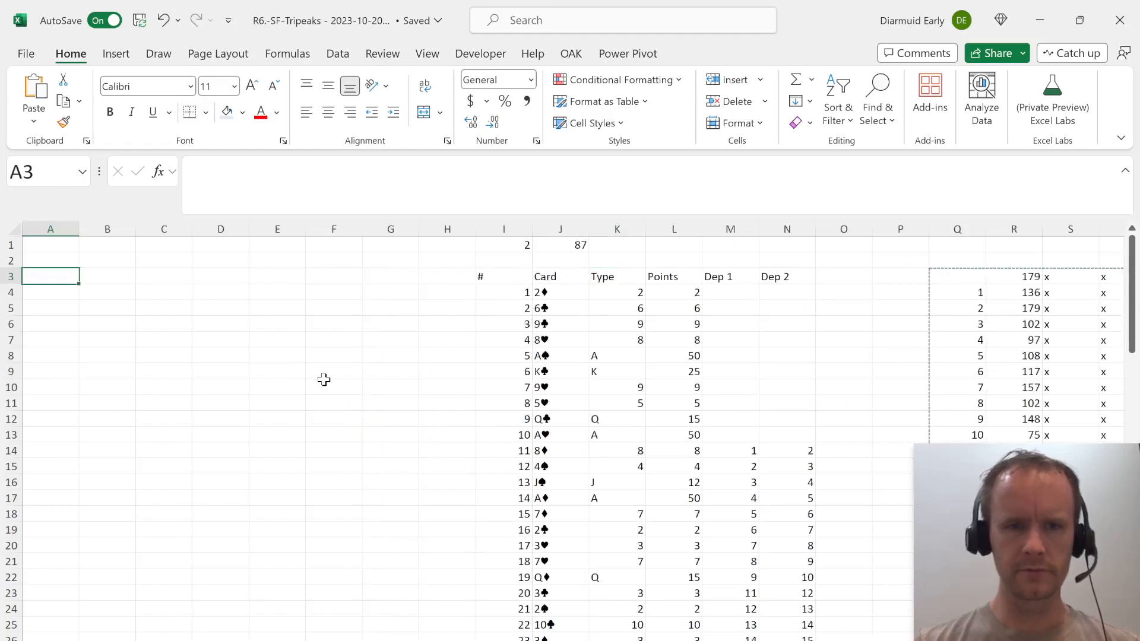
pyautogui.hotkey('ctrl', 'v')
# Add the header Avail? in O3, beside the Dep 2 column.
pyautogui.hotkey('ctrl', 'Right')
pyautogui.hotkey('ctrl', 'Right')
pyautogui.hotkey('ctrl', 'Right')
pyautogui.hotkey('ctrl', 'Right')
pyautogui.press('Right')
pyautogui.press('Right')
pyautogui.press('Right')
pyautogui.press('Left')
pyautogui.press('Left')
pyautogui.write('Op')
pyautogui.press('BackSpace')
pyautogui.press('BackSpace')
pyautogui.write('Avail')
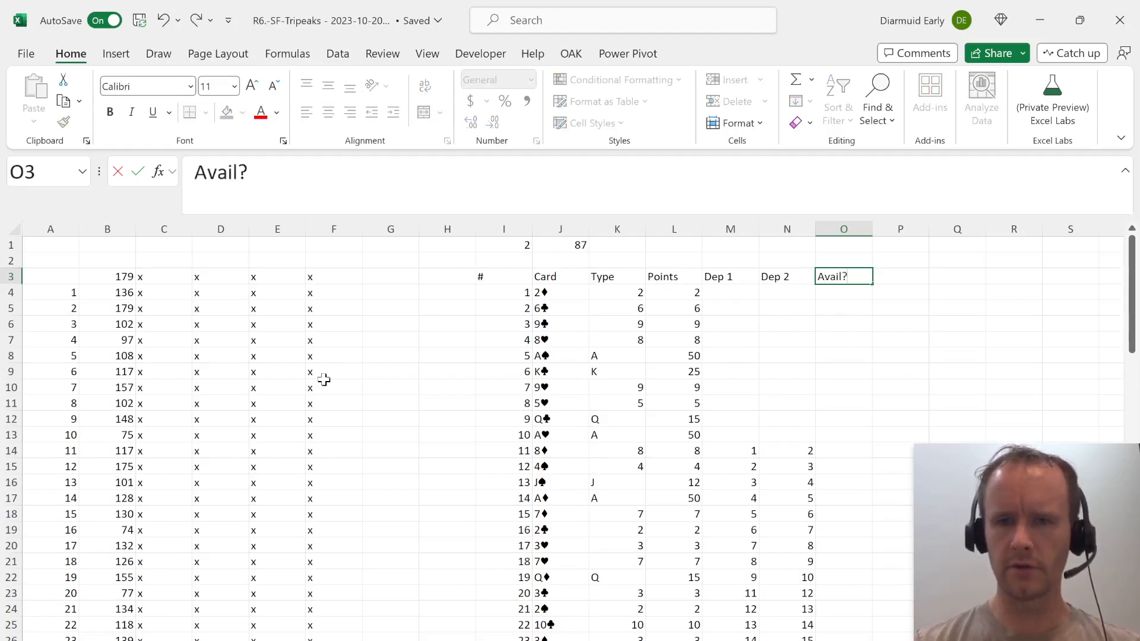
pyautogui.press('Return')
# Mark cards 1 to 10 as available by entering Y throughout O4:O13.
pyautogui.hotkey('shift', 'Down')
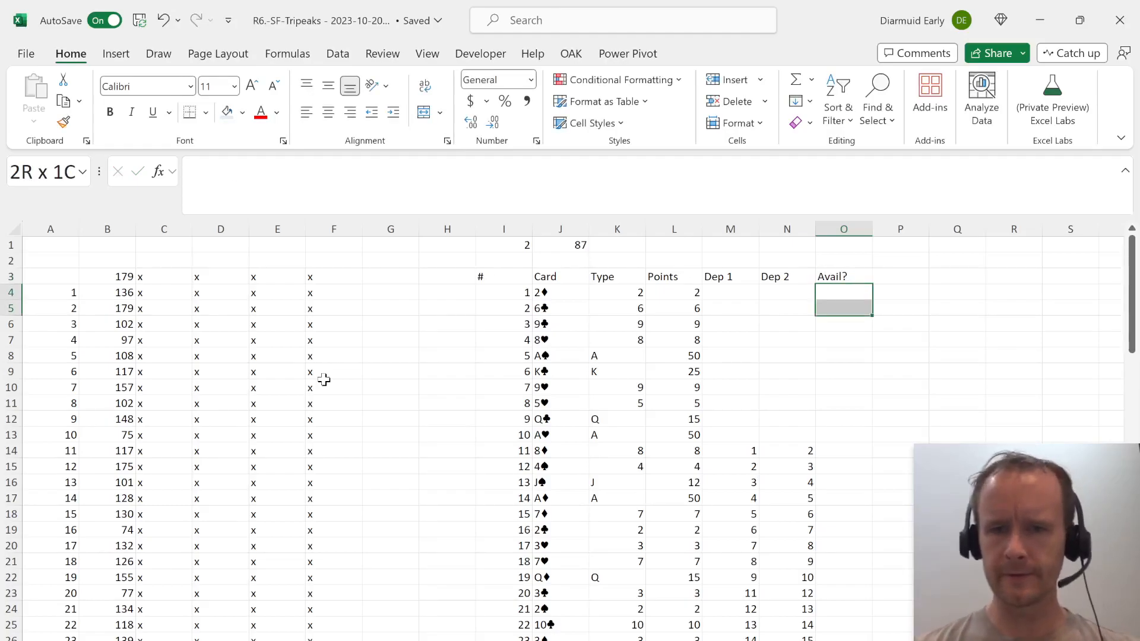
pyautogui.hotkey('shift', 'Down')
pyautogui.hotkey('shift', 'Down')
pyautogui.hotkey('shift', 'Down')
pyautogui.hotkey('shift', 'Down')
pyautogui.hotkey('shift', 'Down')
pyautogui.hotkey('shift', 'Down')
pyautogui.hotkey('shift', 'Down')
pyautogui.hotkey('shift', 'Down')
pyautogui.write('Y')
pyautogui.hotkey('ctrl', 'Return')
# Begin card 11's availability formula in O14 with an AND test inside an IF function.
pyautogui.press('Down')
pyautogui.write('=')
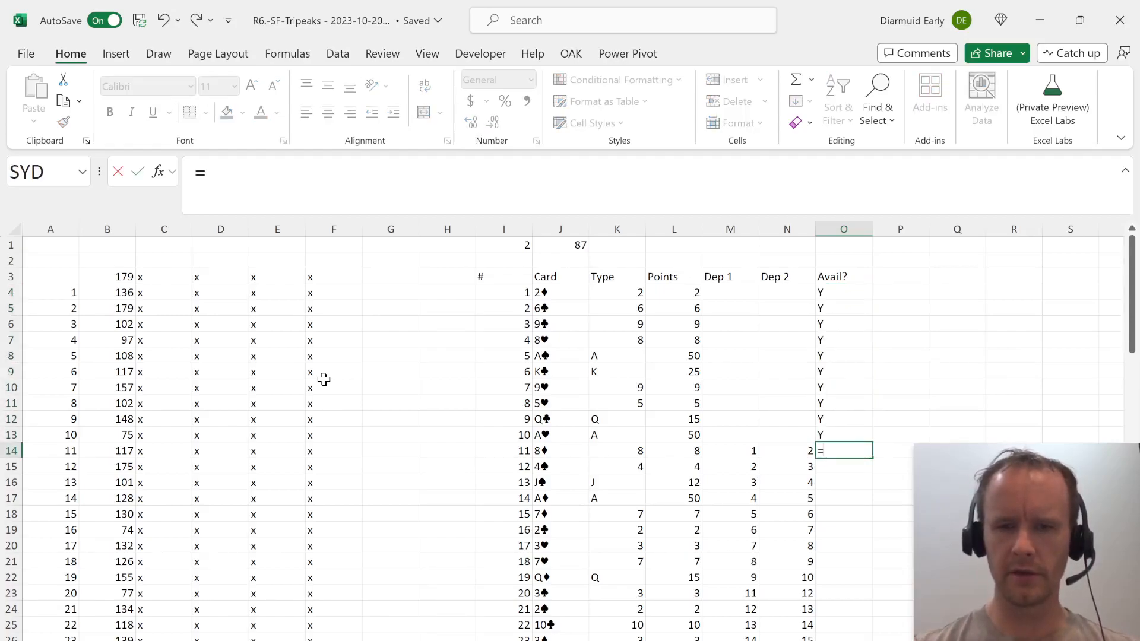
pyautogui.write('if')
pyautogui.press('Tab')
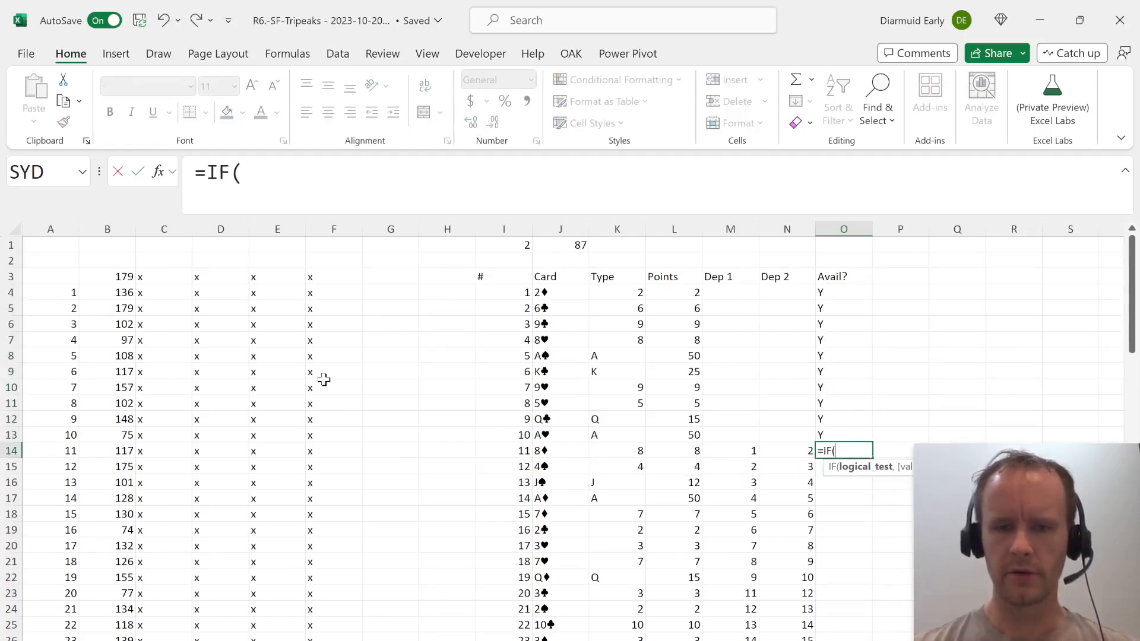
pyautogui.write('and')
pyautogui.press('Tab')
pyautogui.write('xl')
pyautogui.press('Tab')
pyautogui.press('Left')
pyautogui.press('Left')
pyautogui.write(',')
pyautogui.press('BackSpace')
pyautogui.press('BackSpace')
pyautogui.press('BackSpace')
pyautogui.press('BackSpace')
pyautogui.press('BackSpace')
pyautogui.press('BackSpace')
pyautogui.press('BackSpace')
pyautogui.press('BackSpace')
pyautogui.press('BackSpace')
pyautogui.press('BackSpace')
pyautogui.press('BackSpace')
pyautogui.press('BackSpace')
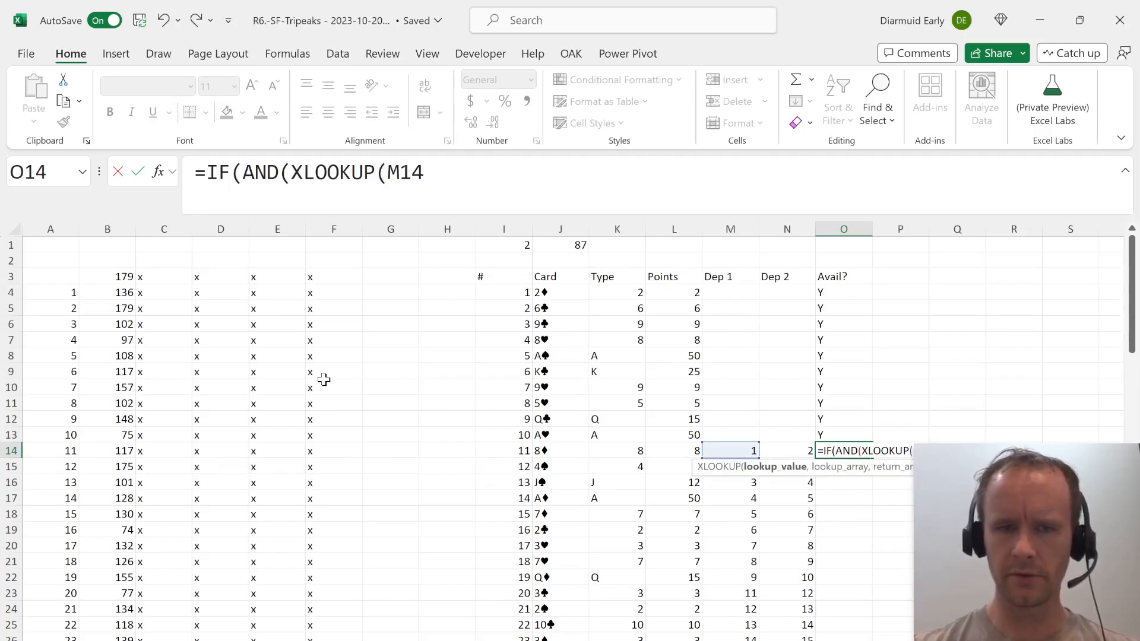
# Enter INDEX(O$4:O13,M14)="Y" as the first AND condition, testing the card listed in Dep 1.
pyautogui.write('in')
pyautogui.press('Tab')
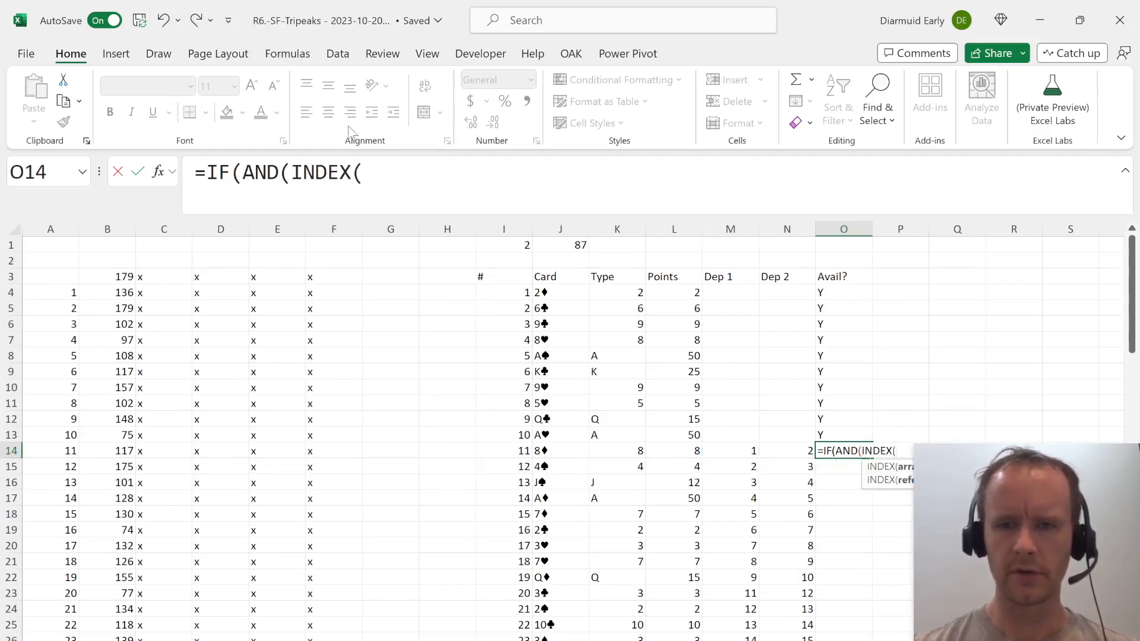
pyautogui.click(836, 294)
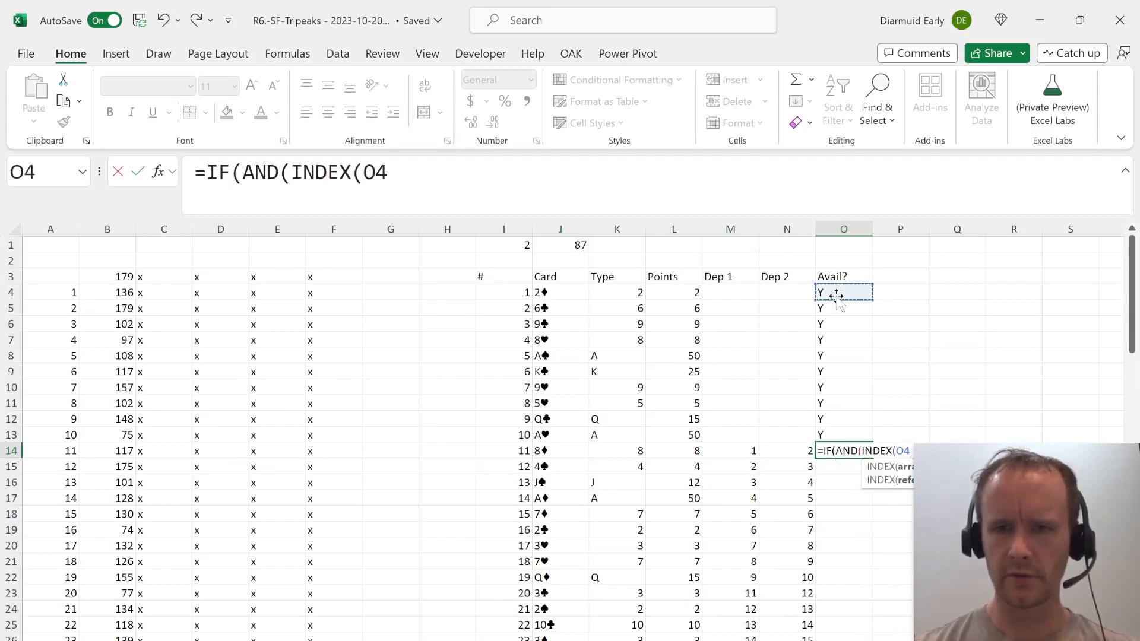
pyautogui.keyDown('shift'); pyautogui.click(831, 436); pyautogui.keyUp('shift')
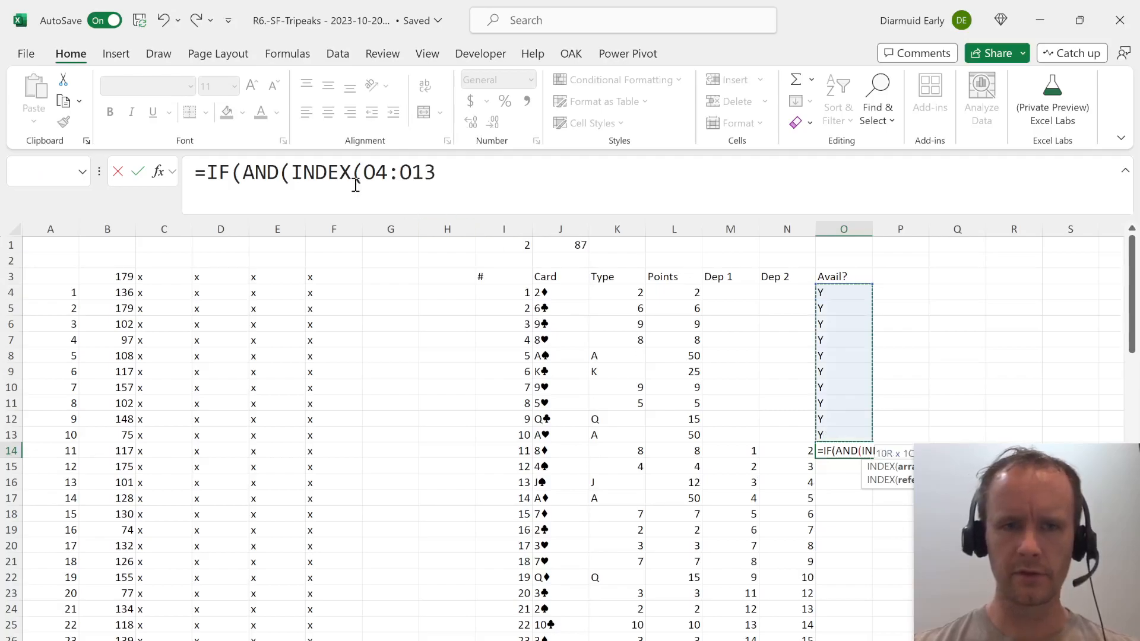
pyautogui.click(381, 172)
pyautogui.write('$')
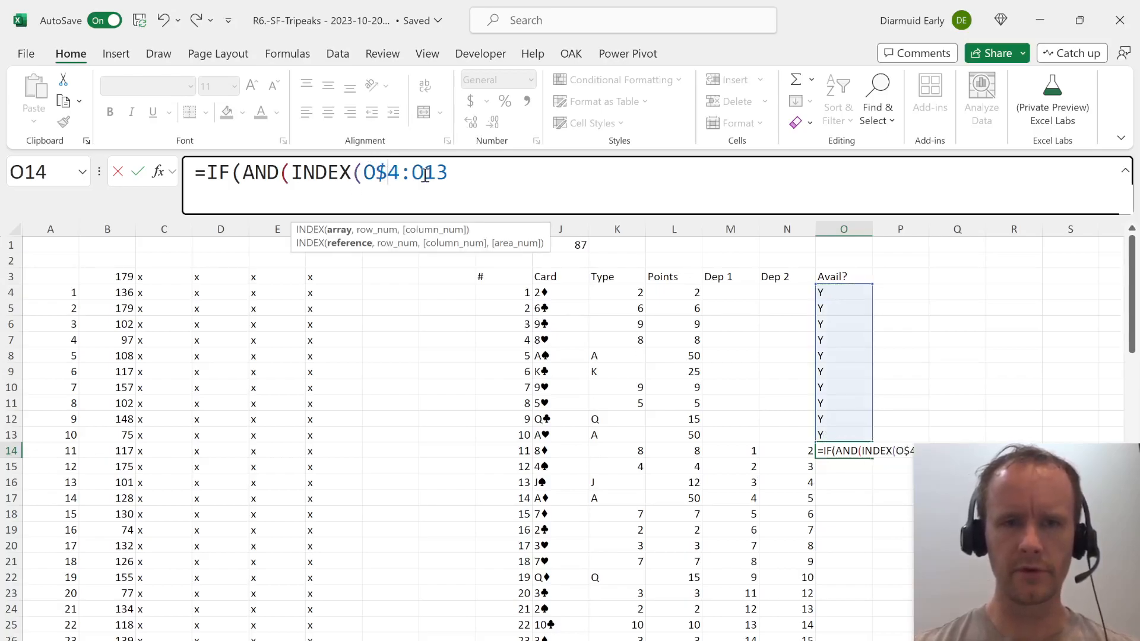
pyautogui.click(463, 174)
pyautogui.write(',')
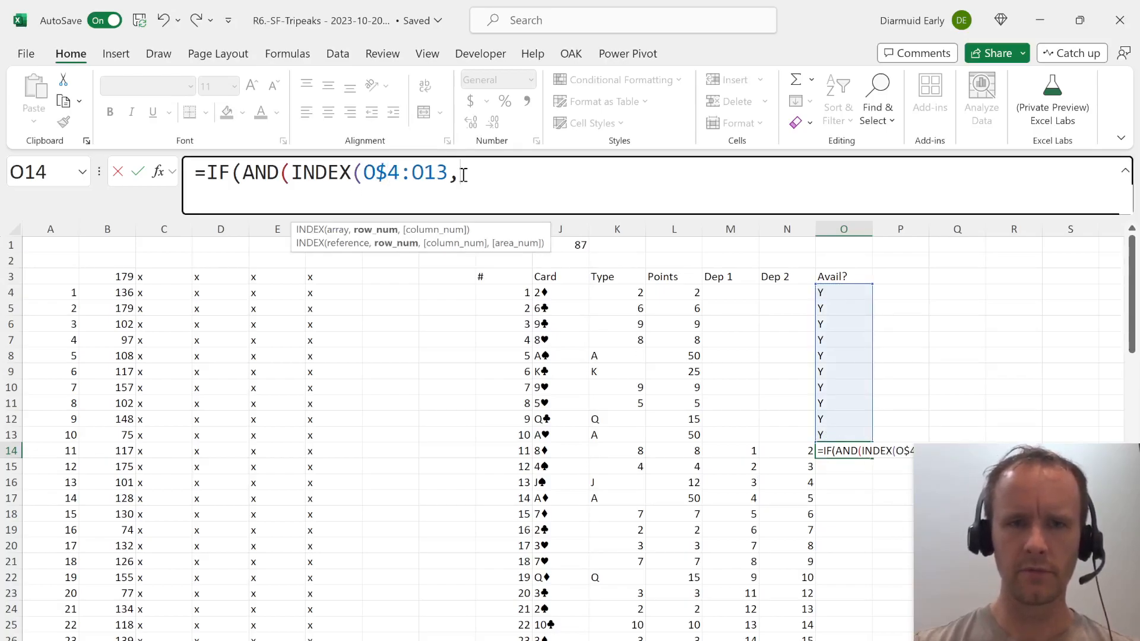
pyautogui.click(745, 450)
pyautogui.write(')="Y"')
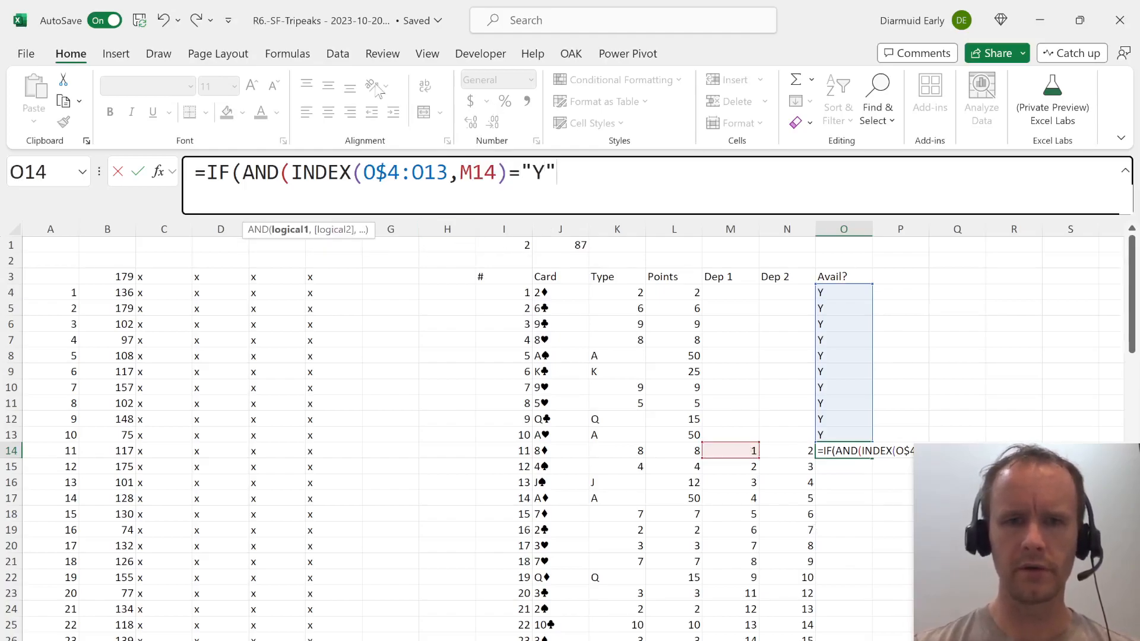
# Add a second AND condition, INDEX(O$4:O13,N14)="Y", by copying the first and pointing it at Dep 2.
pyautogui.click(287, 173)
pyautogui.hotkey('shift', 'End')
pyautogui.hotkey('ctrl', 'c')
pyautogui.press('End')
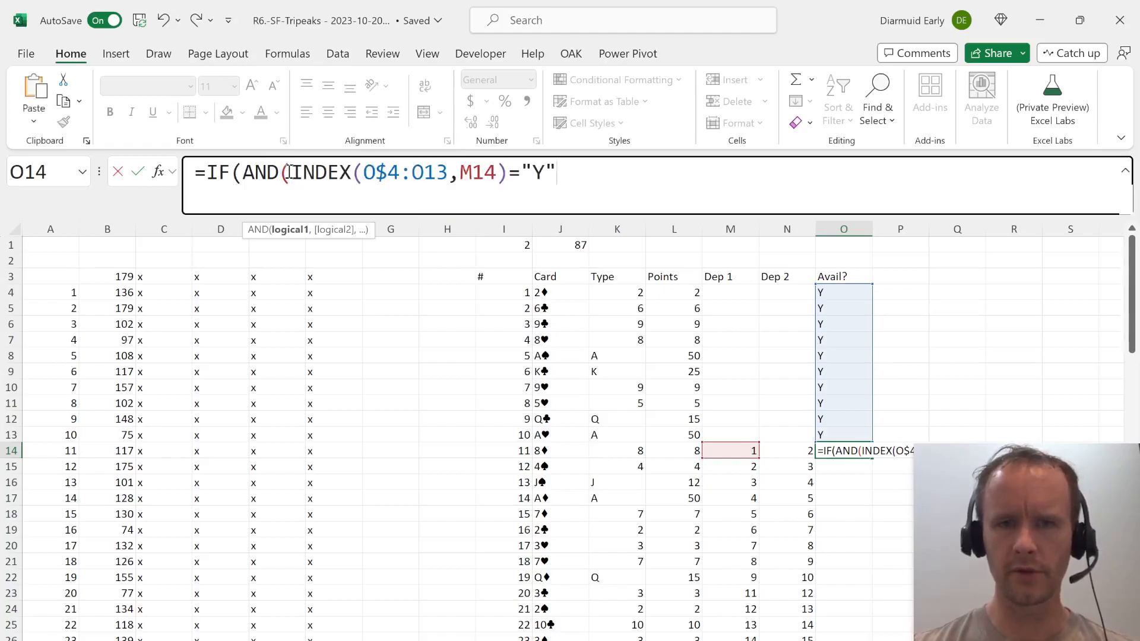
pyautogui.write(',')
pyautogui.hotkey('ctrl', 'v')
pyautogui.click(752, 172)
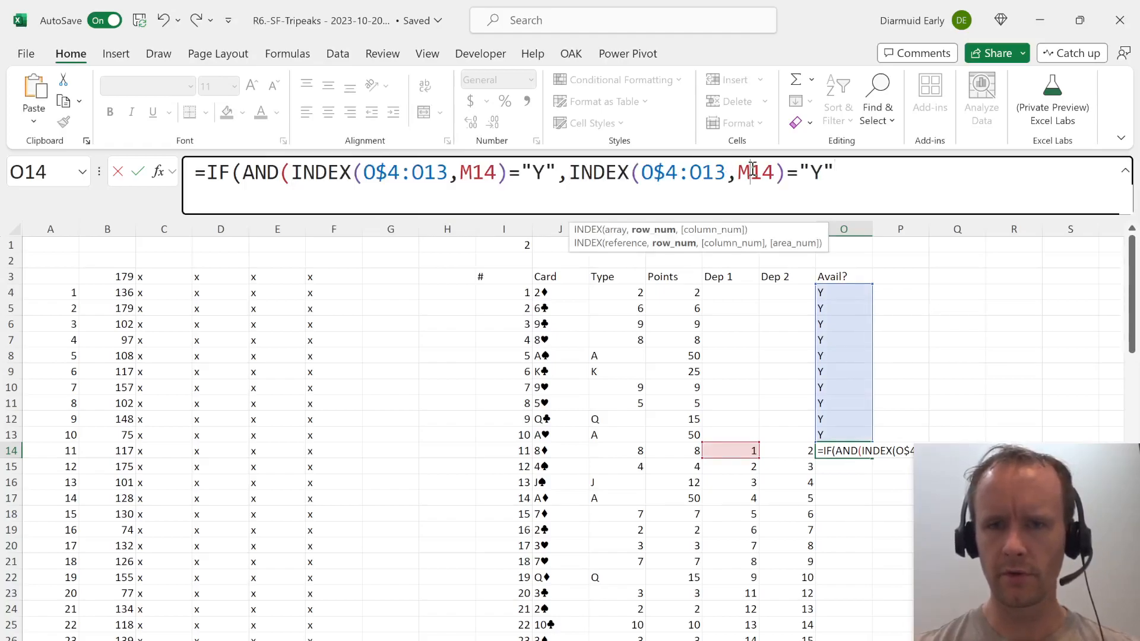
pyautogui.press('BackSpace')
pyautogui.write('N')
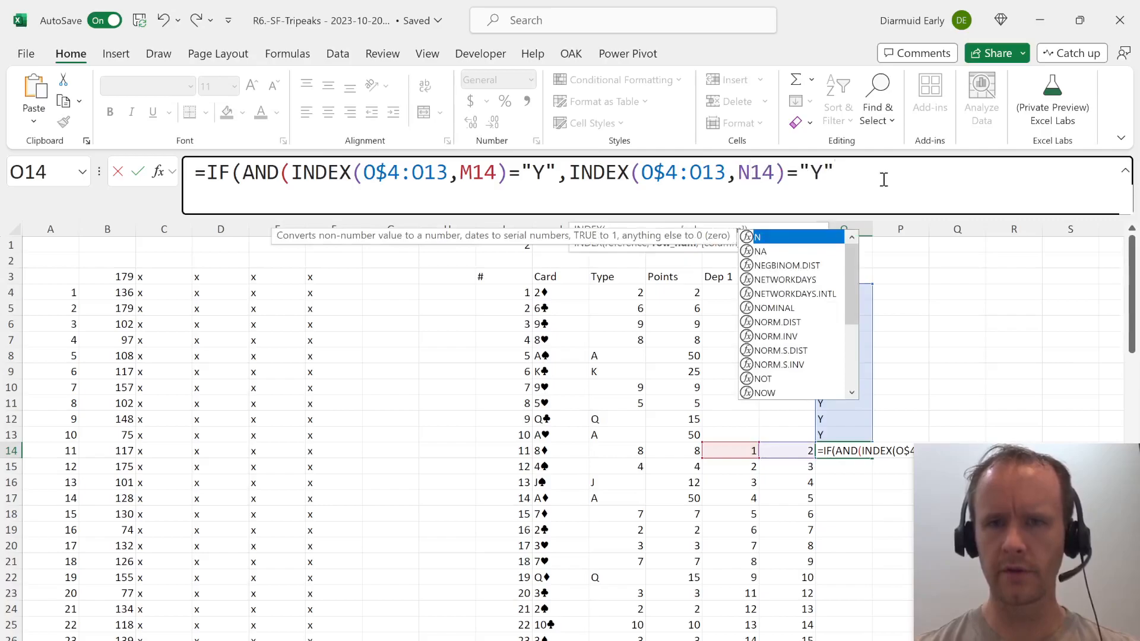
# Complete the O14 formula so that it returns "Y" when both conditions hold and "N" otherwise.
pyautogui.click(913, 184)
pyautogui.write(')')
pyautogui.write(',')
pyautogui.write('"Y","')
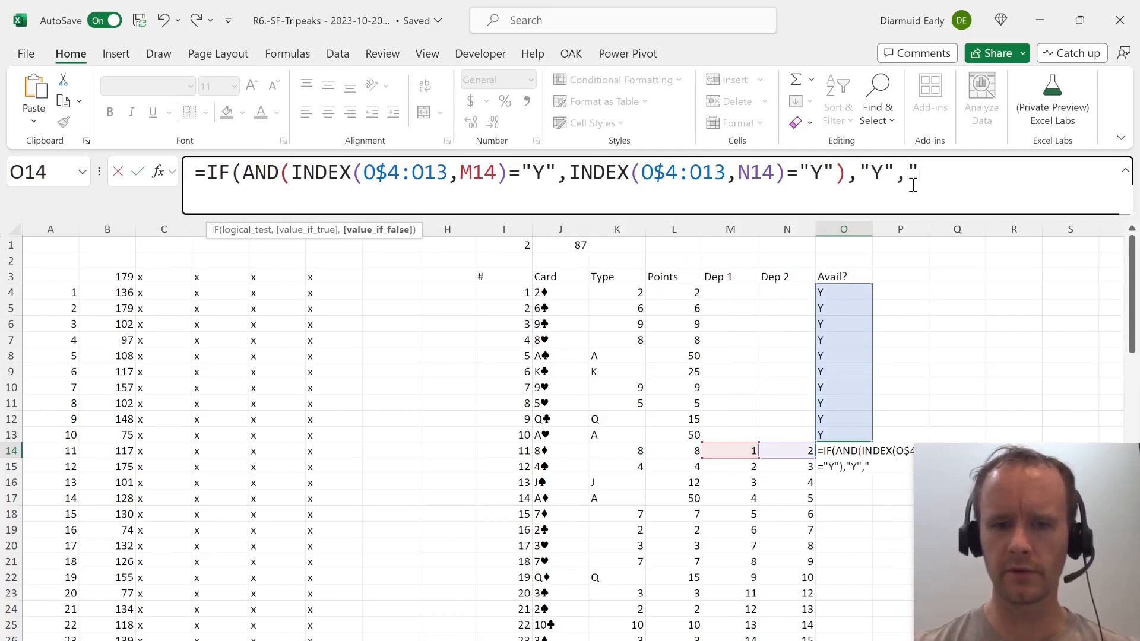
pyautogui.write('N")')
pyautogui.press('Return')
pyautogui.press('Up')
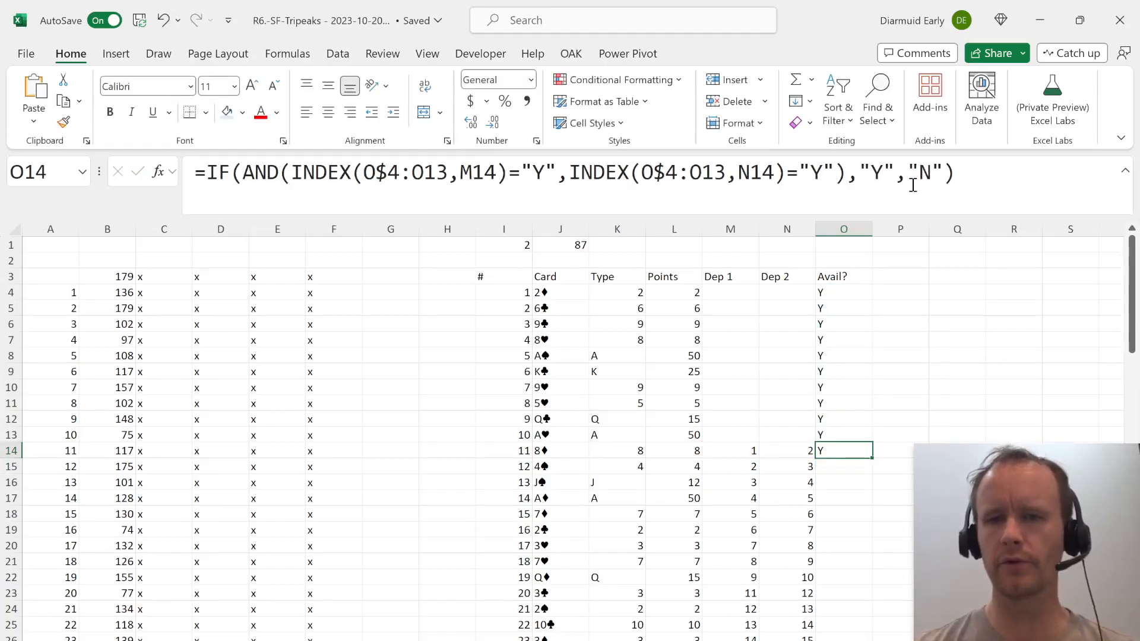
pyautogui.hotkey('ctrl', 'Up')
pyautogui.press('Right')
pyautogui.press('Right')
pyautogui.press('Right')
pyautogui.press('Right')
pyautogui.press('Right')
pyautogui.press('Right')
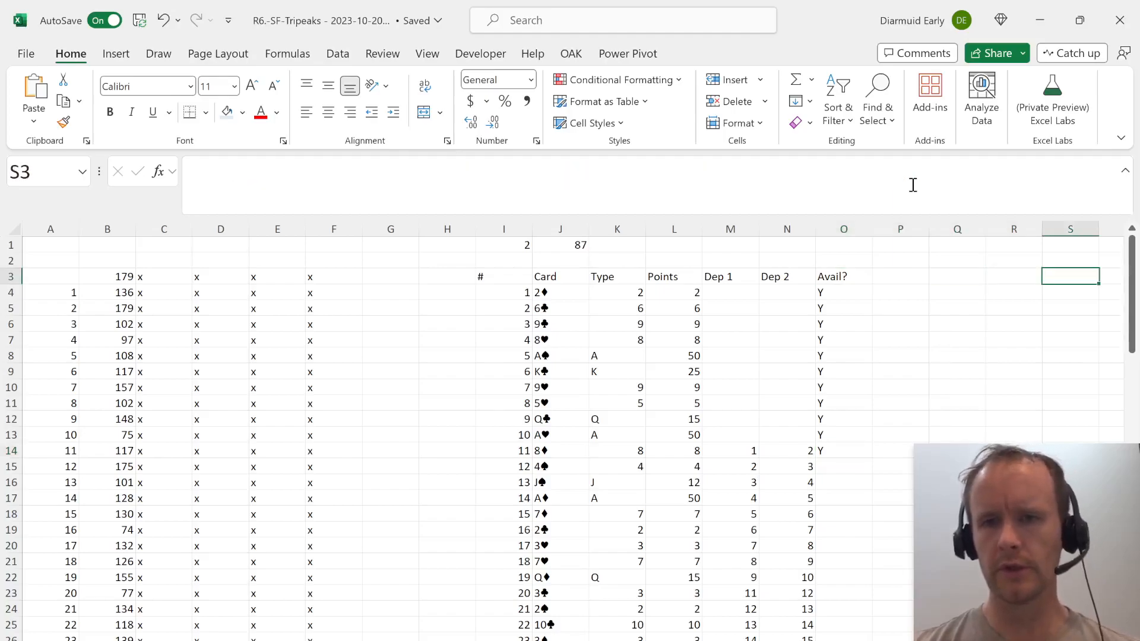
pyautogui.hotkey('ctrl', 'Left')
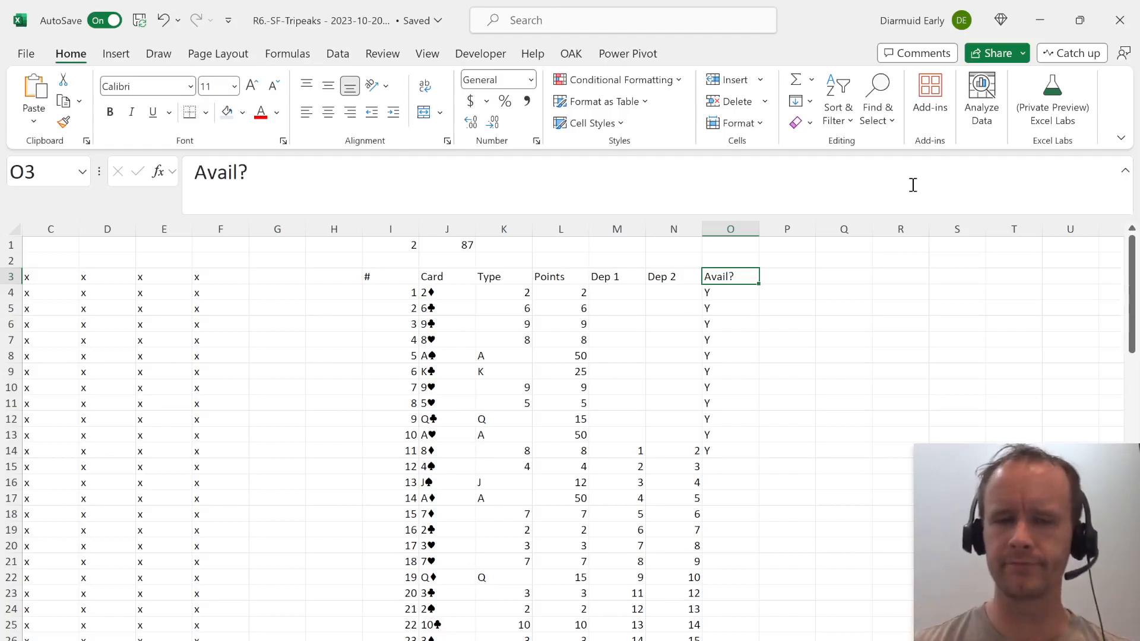
pyautogui.press('Down')
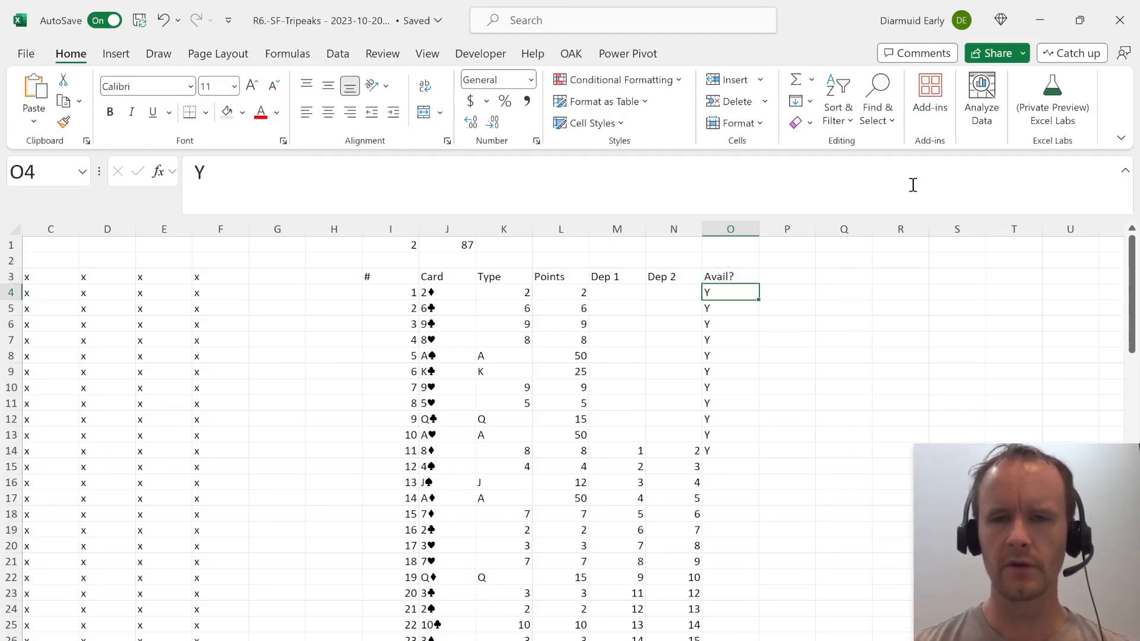
pyautogui.hotkey('ctrl', 'Down')
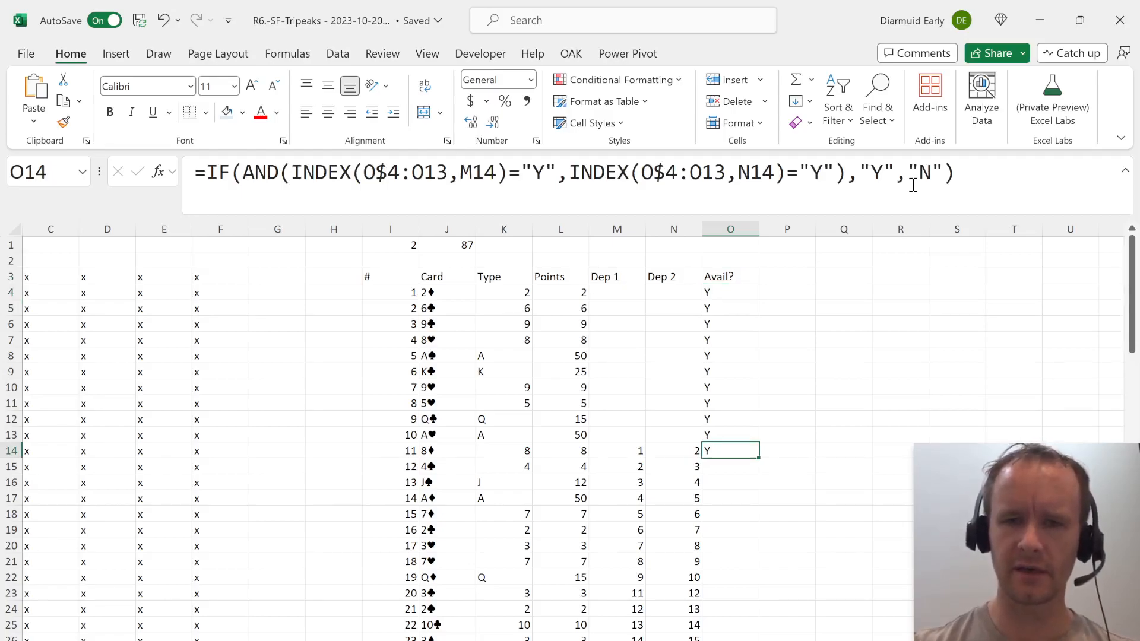
# Insert a new column before Avail? and give it the header Played? in O3.
pyautogui.hotkey('ctrl', 'Up')
pyautogui.hotkey('alt', 'i')
pyautogui.press('c')
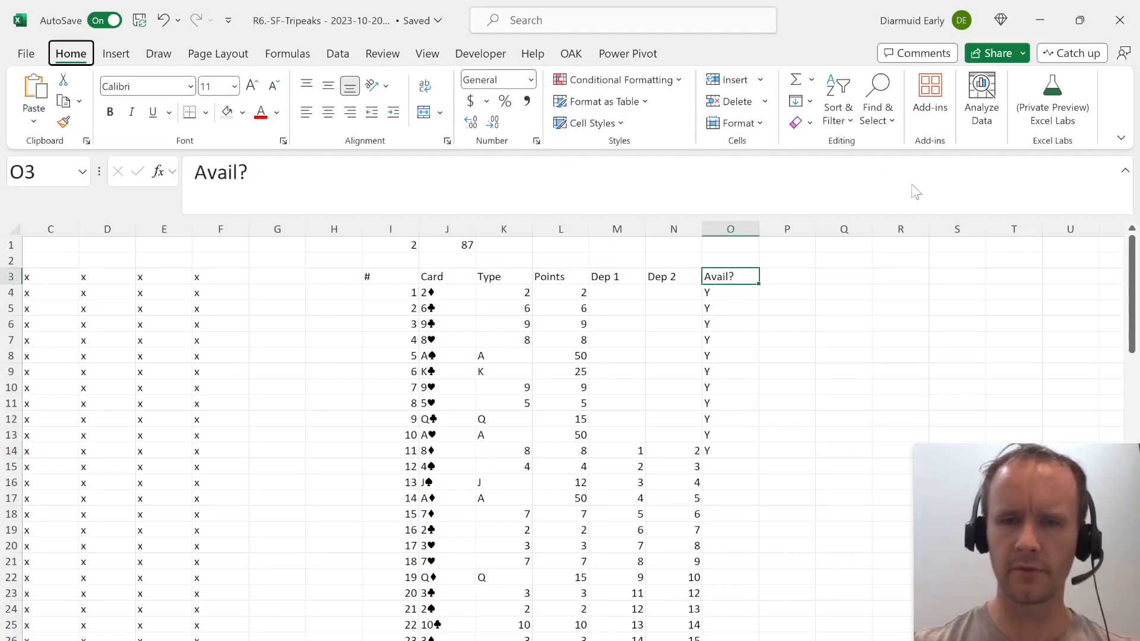
pyautogui.write('Playef')
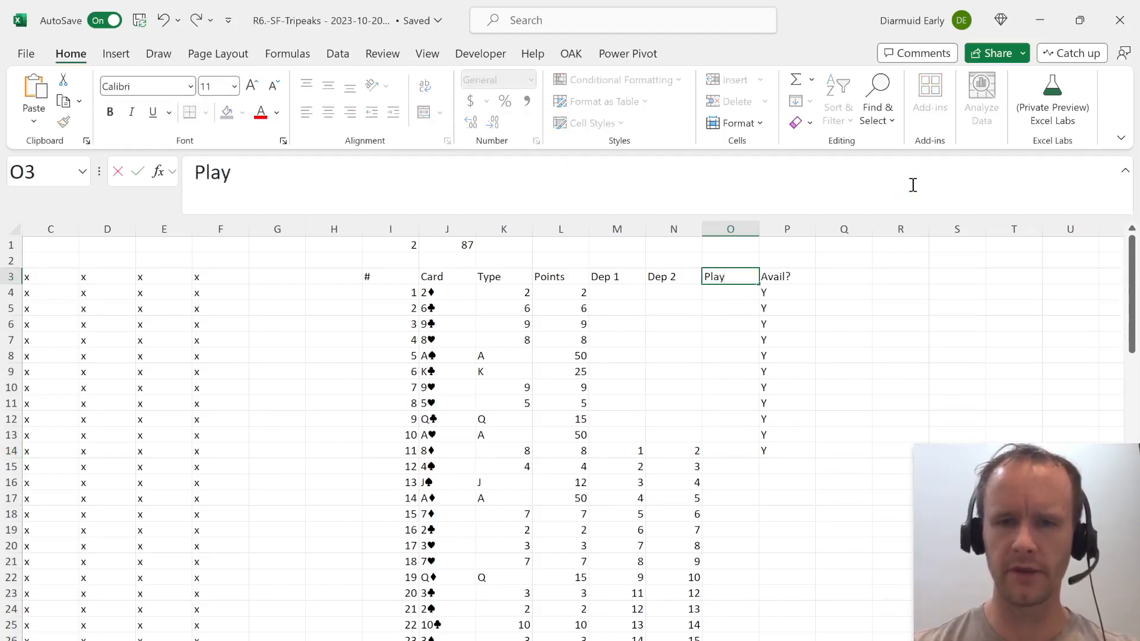
pyautogui.press('BackSpace')
pyautogui.write('d?')
pyautogui.press('Return')
# Repoint both INDEX ranges in card 11's Avail? formula in P14 to the Played? column, O$4:O13.
pyautogui.press('Up')
pyautogui.press('Right')
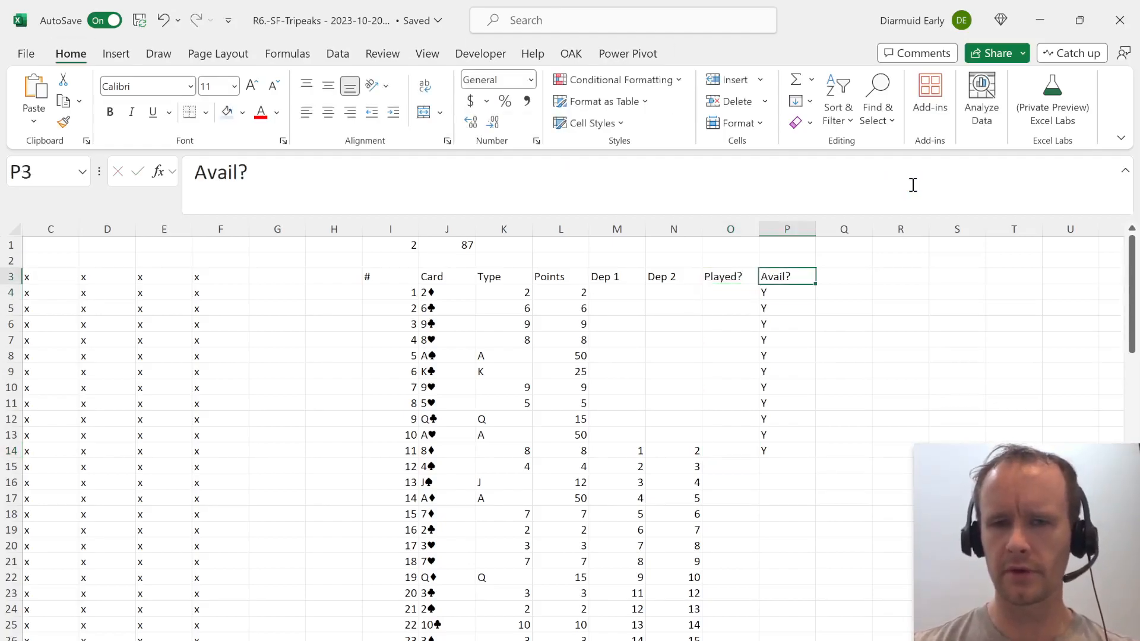
pyautogui.hotkey('ctrl', 'Down')
pyautogui.click(893, 188)
pyautogui.moveTo(759, 307)
pyautogui.mouseDown()
pyautogui.moveTo(734, 325)
pyautogui.moveTo(732, 297)
pyautogui.moveTo(745, 292)
pyautogui.mouseUp()
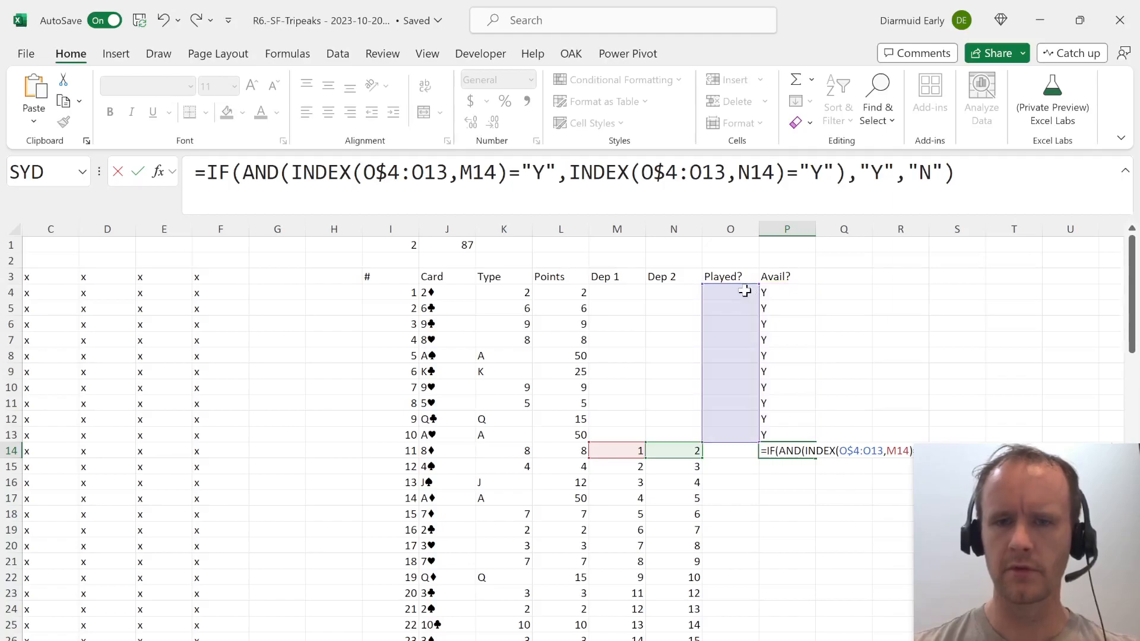
pyautogui.press('Return')
pyautogui.press('Up')
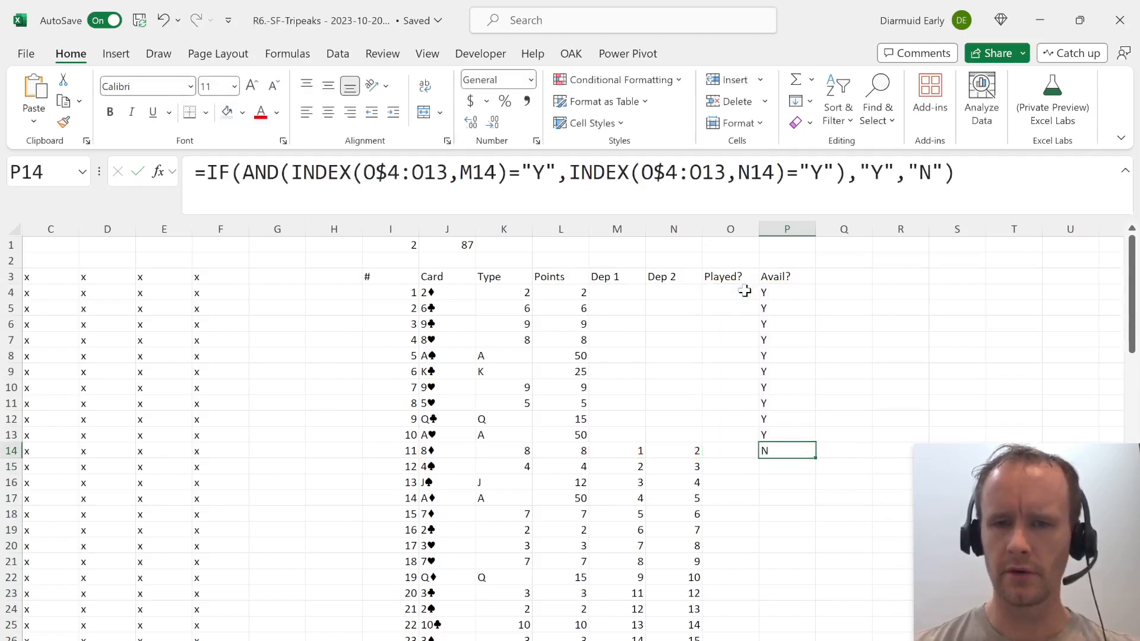
# Fill the Avail? formula from P14 down to row 31 for cards 12 to 28.
pyautogui.hotkey('shift', 'Down')
pyautogui.hotkey('shift', 'Down')
pyautogui.hotkey('shift', 'Down')
pyautogui.hotkey('shift', 'Down')
pyautogui.hotkey('shift', 'Down')
pyautogui.hotkey('shift', 'Down')
pyautogui.hotkey('shift', 'Down')
pyautogui.hotkey('shift', 'Down')
pyautogui.hotkey('shift', 'Down')
pyautogui.hotkey('shift', 'Down')
pyautogui.hotkey('shift', 'Down')
pyautogui.hotkey('shift', 'Down')
pyautogui.hotkey('shift', 'Down')
pyautogui.hotkey('shift', 'Down')
pyautogui.hotkey('shift', 'Down')
pyautogui.hotkey('shift', 'Down')
pyautogui.hotkey('shift', 'Down')
pyautogui.hotkey('shift', 'Down')
pyautogui.hotkey('shift', 'Up')
pyautogui.hotkey('shift', 'Up')
pyautogui.hotkey('shift', 'Down')
pyautogui.hotkey('ctrl', 'd')
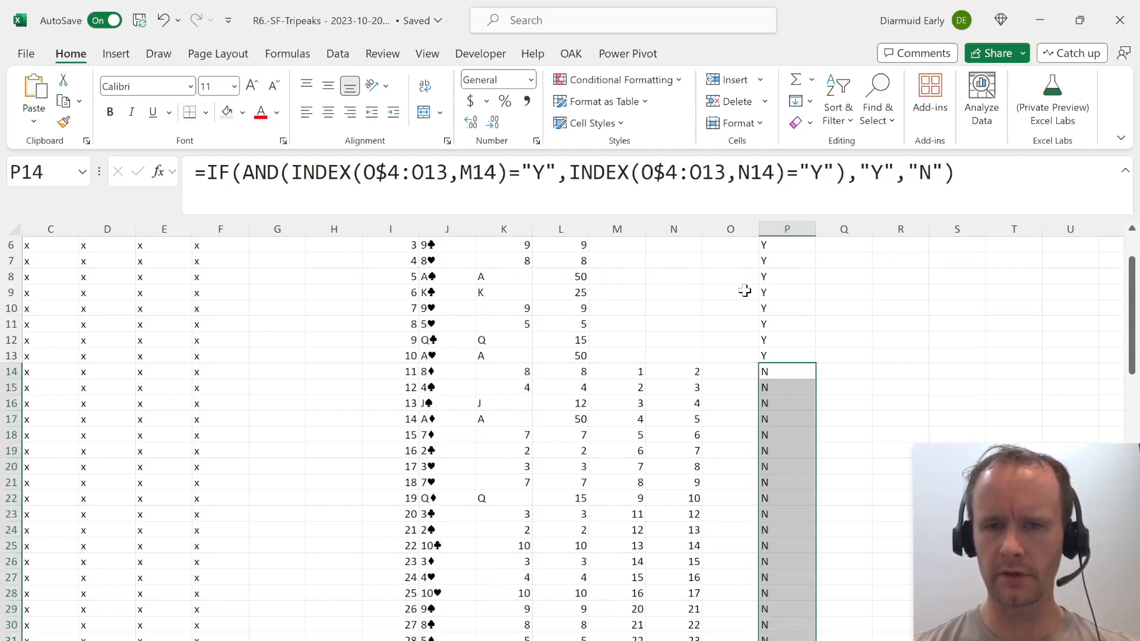
# Apply the orange input cell style to the Avail? values in P4:P13 and set their font size to 12.
pyautogui.hotkey('ctrl', 'Up')
pyautogui.hotkey('ctrl', 'Up')
pyautogui.press('Down')
pyautogui.press('Down')
pyautogui.press('Down')
pyautogui.hotkey('shift', 'Down')
pyautogui.hotkey('shift', 'Down')
pyautogui.hotkey('shift', 'Down')
pyautogui.hotkey('shift', 'Down')
pyautogui.hotkey('shift', 'Down')
pyautogui.hotkey('shift', 'Down')
pyautogui.hotkey('shift', 'Down')
pyautogui.hotkey('shift', 'Down')
pyautogui.hotkey('shift', 'Down')
pyautogui.press('alt')
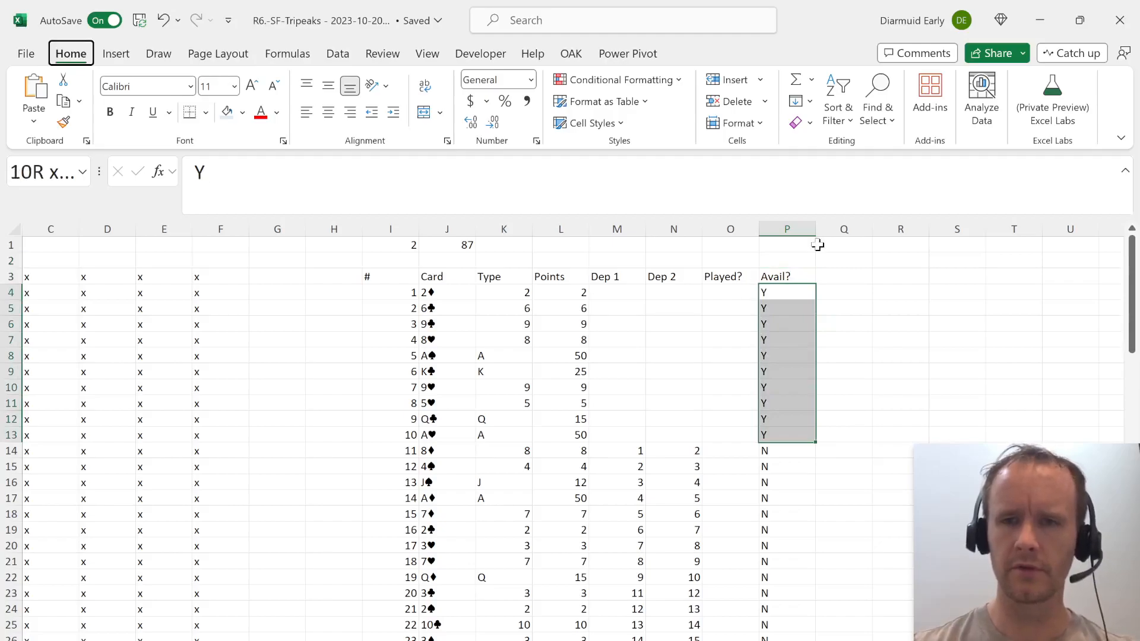
pyautogui.press('h')
pyautogui.press('j')
pyautogui.click(855, 281)
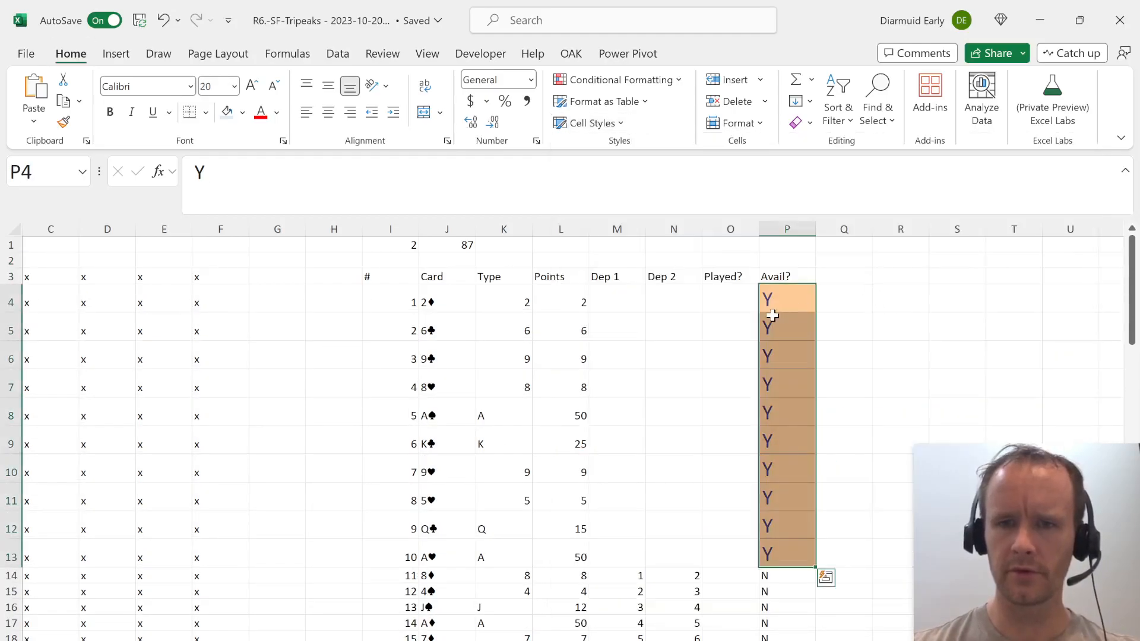
pyautogui.click(219, 84)
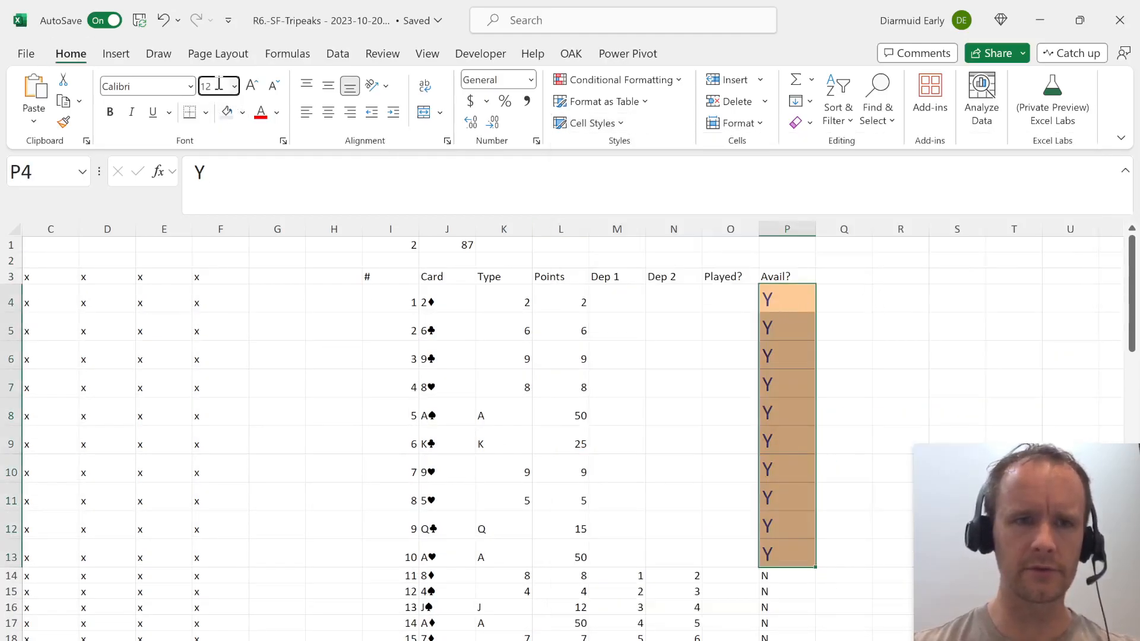
pyautogui.write('12')
pyautogui.press('Return')
# Copy the input-styled cell P4 onto the first Played? cell, O4, and clear its value.
pyautogui.press('Up')
pyautogui.press('Left')
pyautogui.press('Right')
pyautogui.press('Down')
pyautogui.press('Left')
pyautogui.press('Down')
pyautogui.press('Right')
pyautogui.press('Down')
pyautogui.press('Up')
pyautogui.press('Up')
pyautogui.press('Left')
pyautogui.press('Left')
pyautogui.press('Right')
# Fill the blank input-styled cell O4 down the Played? column to O31.
pyautogui.press('Right')
pyautogui.hotkey('ctrl', 'c')
pyautogui.press('Left')
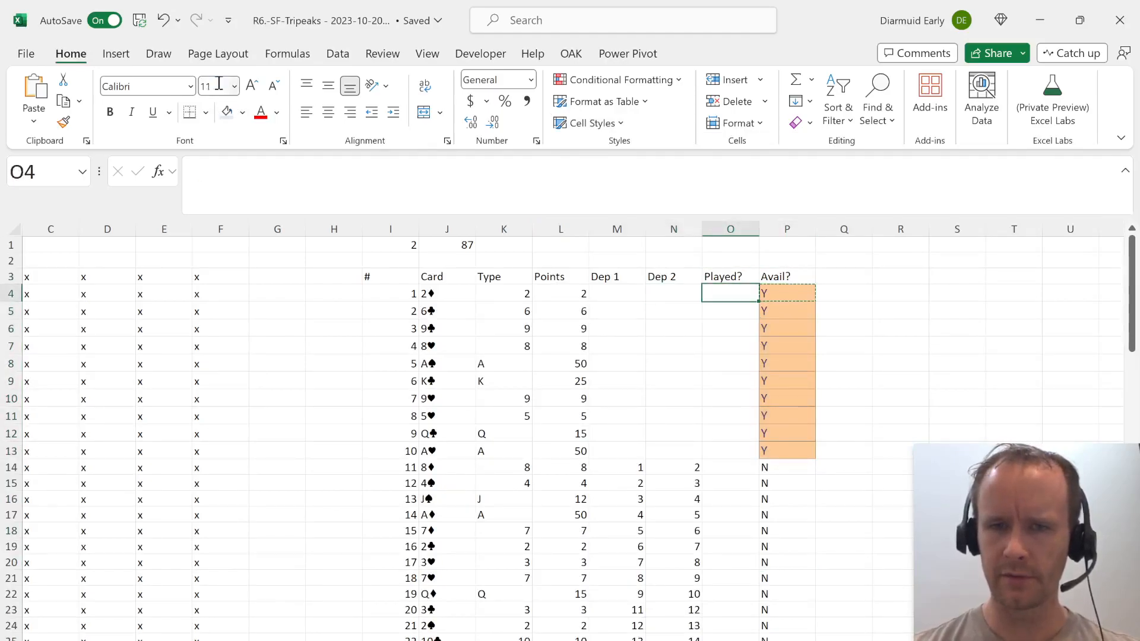
pyautogui.hotkey('ctrl', 'v')
pyautogui.press('Delete')
# Insert two blank rows above the card table's header row.
pyautogui.press('Right')
pyautogui.press('Down')
pyautogui.hotkey('ctrl', 'Down')
pyautogui.press('Left')
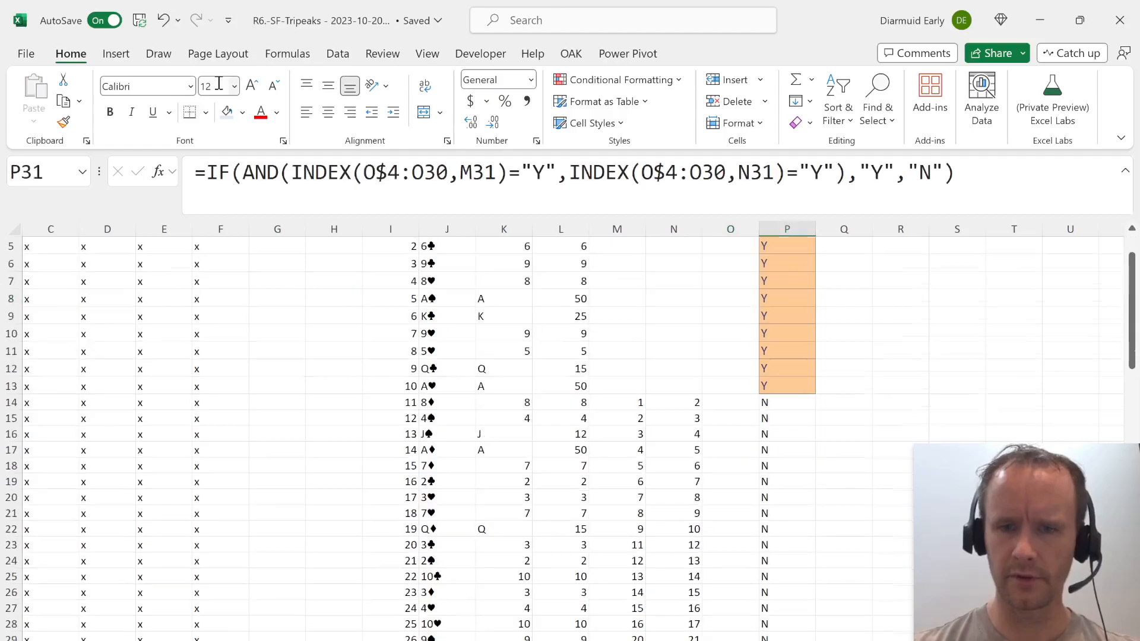
pyautogui.hotkey('ctrl', 'shift', 'Up')
pyautogui.hotkey('ctrl', 'd')
pyautogui.hotkey('ctrl', 'z')
pyautogui.hotkey('shift', 'Down')
pyautogui.hotkey('ctrl', 'd')
pyautogui.hotkey('ctrl', 'Up')
pyautogui.hotkey('ctrl', 'Up')
pyautogui.press('Right')
pyautogui.press('Down')
pyautogui.press('Down')
pyautogui.press('Right')
pyautogui.press('Down')
pyautogui.press('Right')
pyautogui.press('Up')
pyautogui.press('Right')
pyautogui.press('Left')
pyautogui.press('Left')
pyautogui.press('Left')
pyautogui.press('Left')
pyautogui.press('Up')
pyautogui.press('Up')
pyautogui.press('Down')
pyautogui.press('Down')
pyautogui.press('alt')
pyautogui.press('h')
pyautogui.press('i')
pyautogui.press('r')
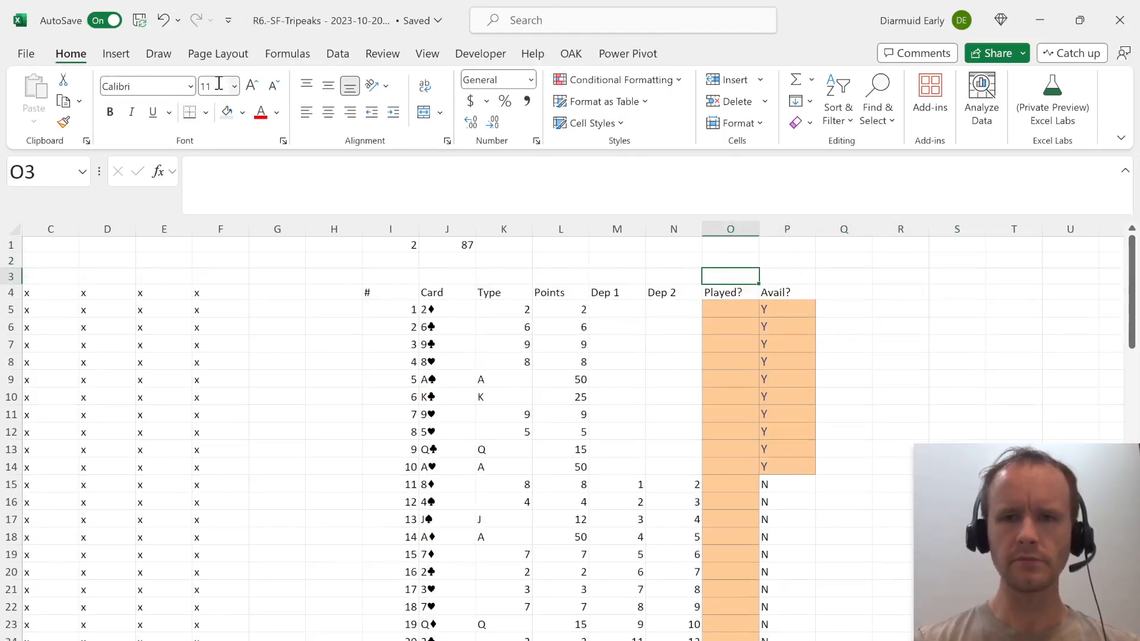
pyautogui.press('F4')
pyautogui.press('Up')
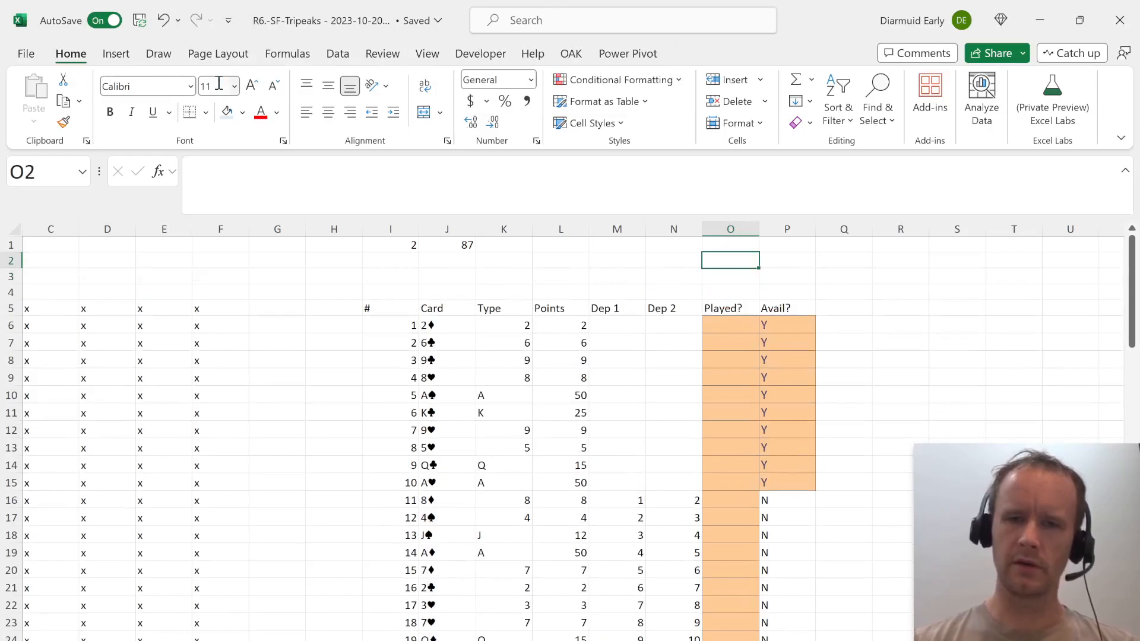
# Enter the label Open card in O2.
pyautogui.write('Open car')
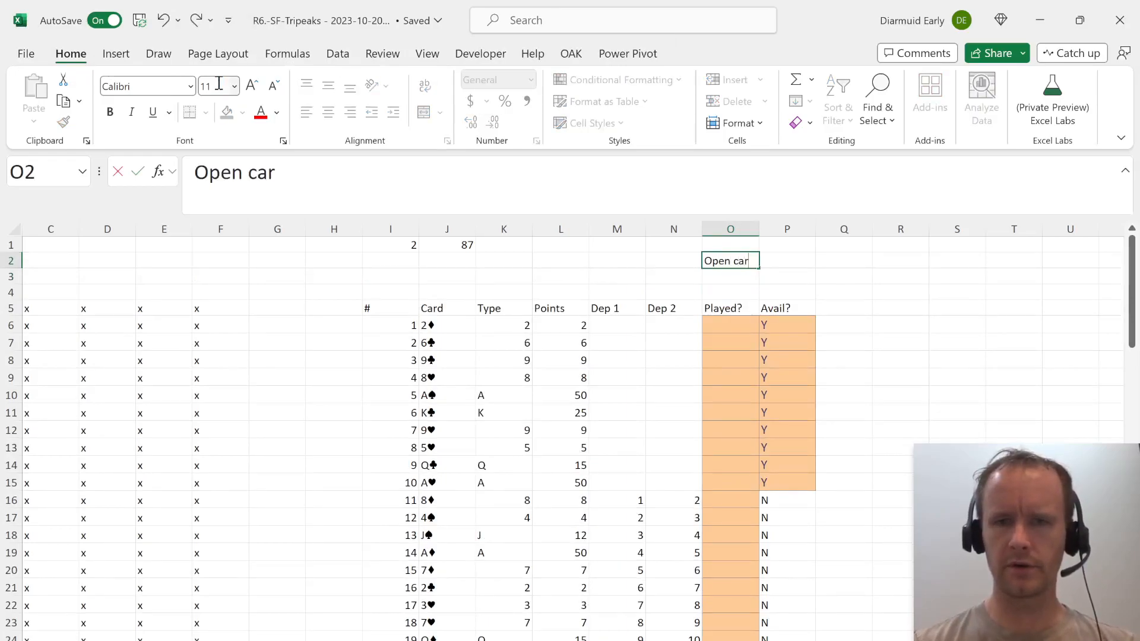
pyautogui.write('d')
pyautogui.press('Tab')
# Look up the type of card 29 in P2 with the formula =INDEX(K6#,29).
pyautogui.write('=INDEX(')
pyautogui.press('Down')
pyautogui.press('Left')
pyautogui.press('Down')
pyautogui.press('Down')
pyautogui.press('Left')
pyautogui.press('Left')
pyautogui.press('Left')
pyautogui.press('Down')
pyautogui.press('Left')
pyautogui.press('Left')
pyautogui.press('Right')
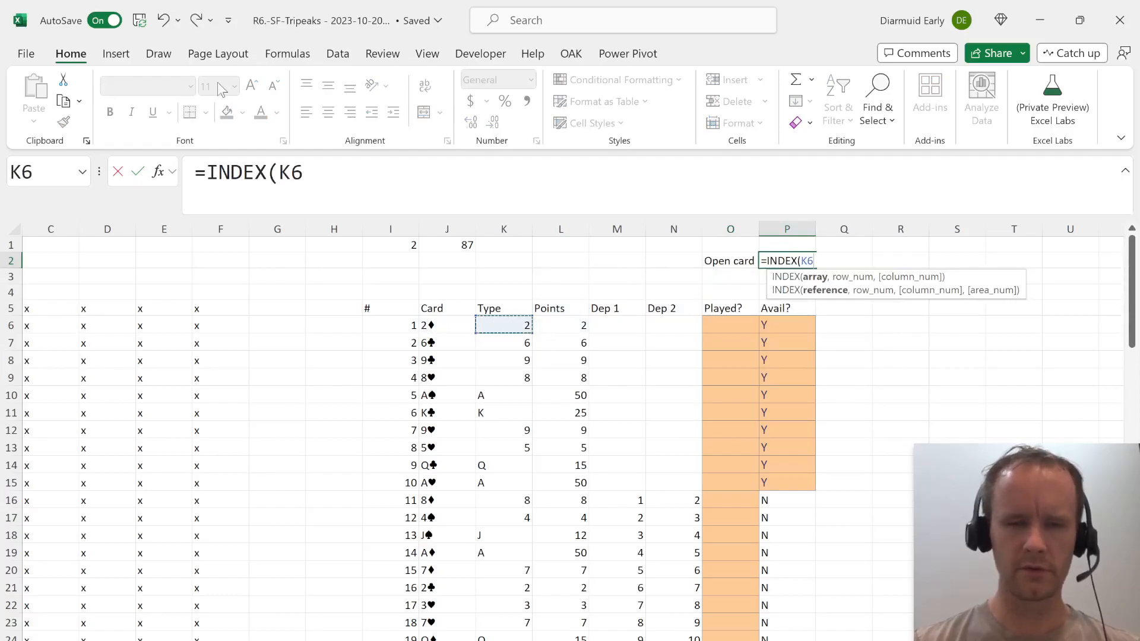
pyautogui.hotkey('ctrl', 'shift', 'Down')
pyautogui.write(',')
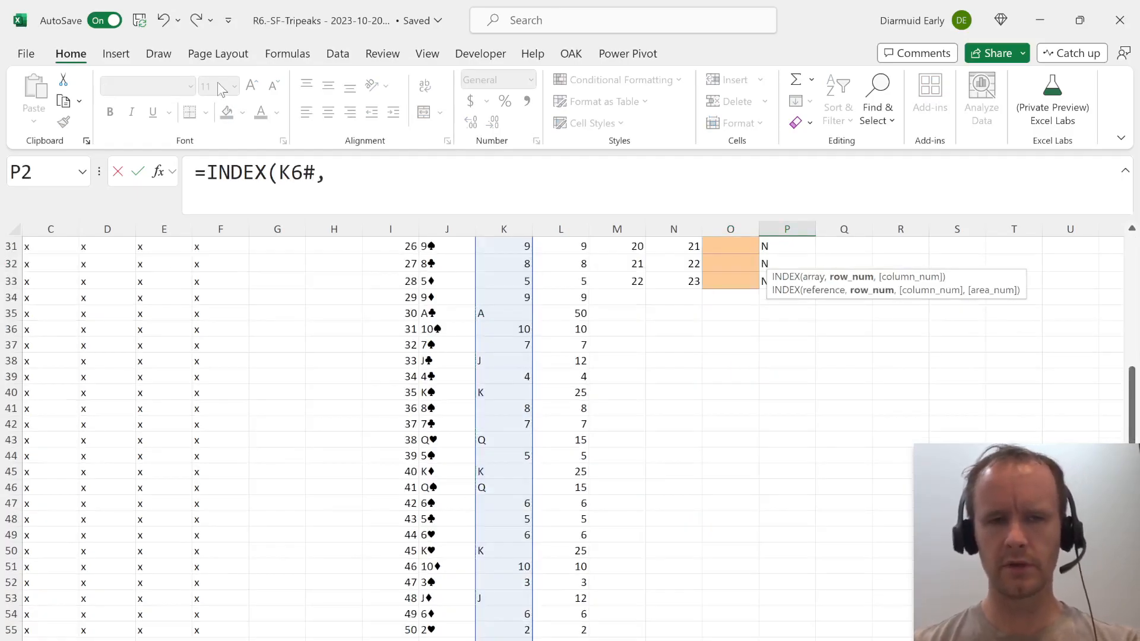
pyautogui.write('29')
pyautogui.press('Return')
pyautogui.press('Left')
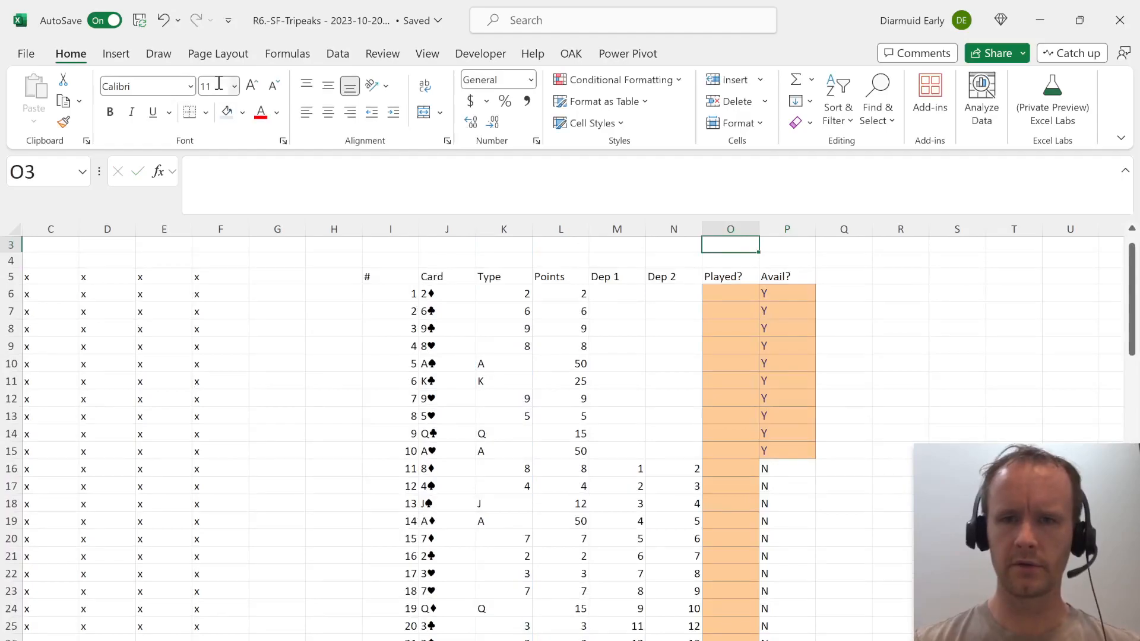
# Label O3 Match 1, insert another row above the card table, and label O4 Match 2.
pyautogui.press('Up')
pyautogui.press('Up')
pyautogui.press('Down')
pyautogui.press('Down')
pyautogui.write('Match 1')
pyautogui.press('Tab')
pyautogui.press('Return')
pyautogui.hotkey('alt', 'i')
pyautogui.write('rMatc')
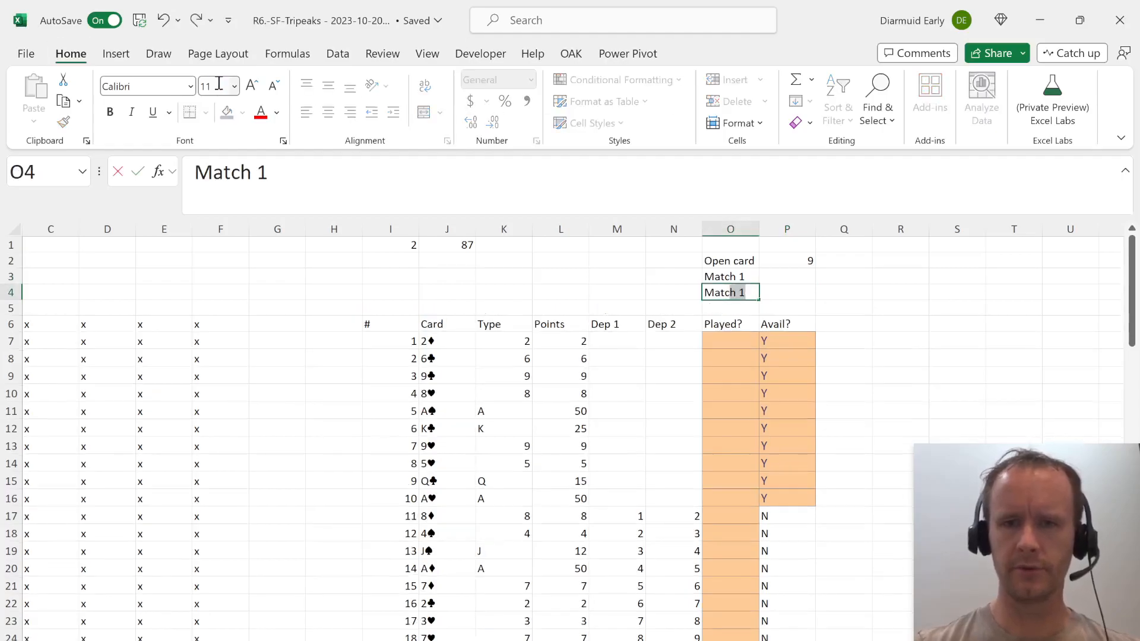
pyautogui.press('Tab')
pyautogui.press('Up')
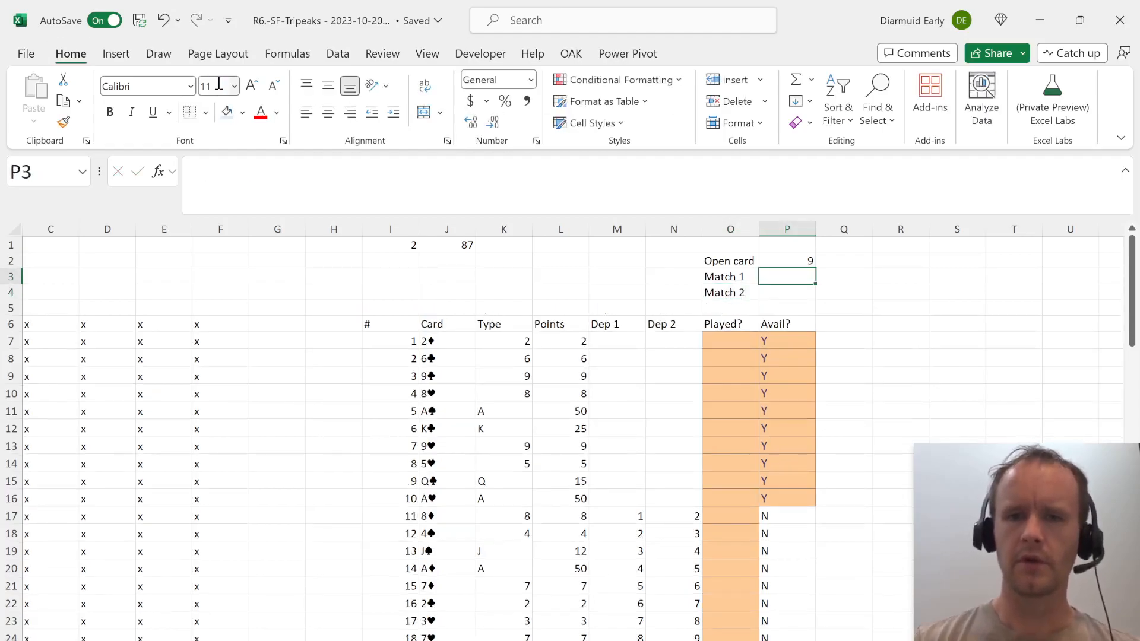
# On the case sheet, copy ranks 3 to A from the Scoring table's Card column and paste them starting at AD14, beside ranks 2 to K.
pyautogui.hotkey('ctrl', 'pagedown')
pyautogui.hotkey('ctrl', 'pageup')
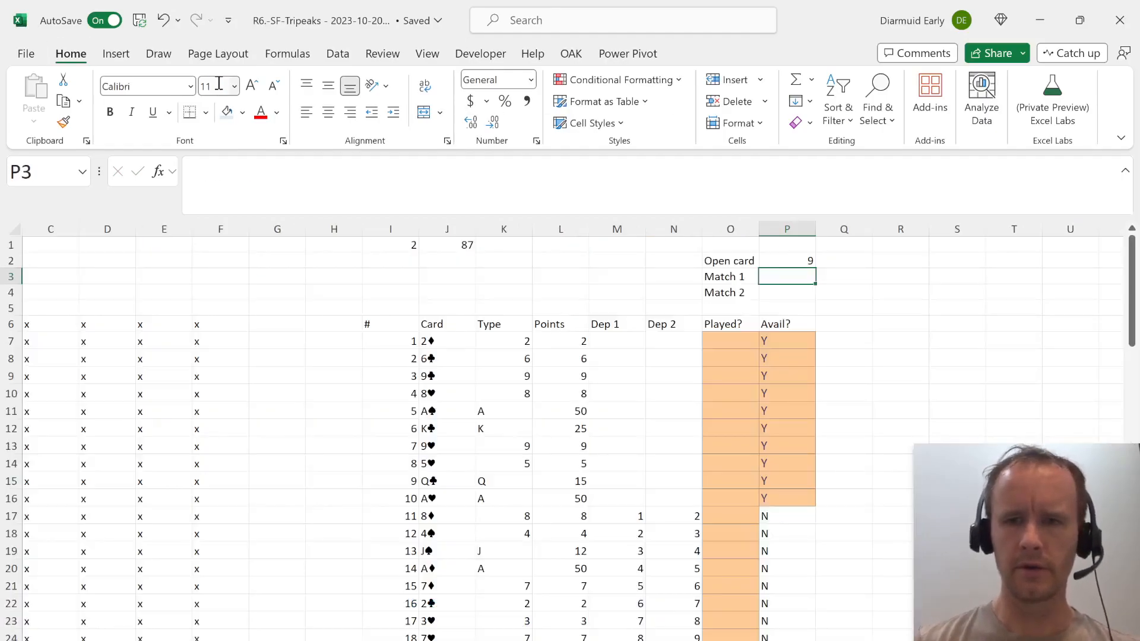
pyautogui.hotkey('ctrl', 'pagedown')
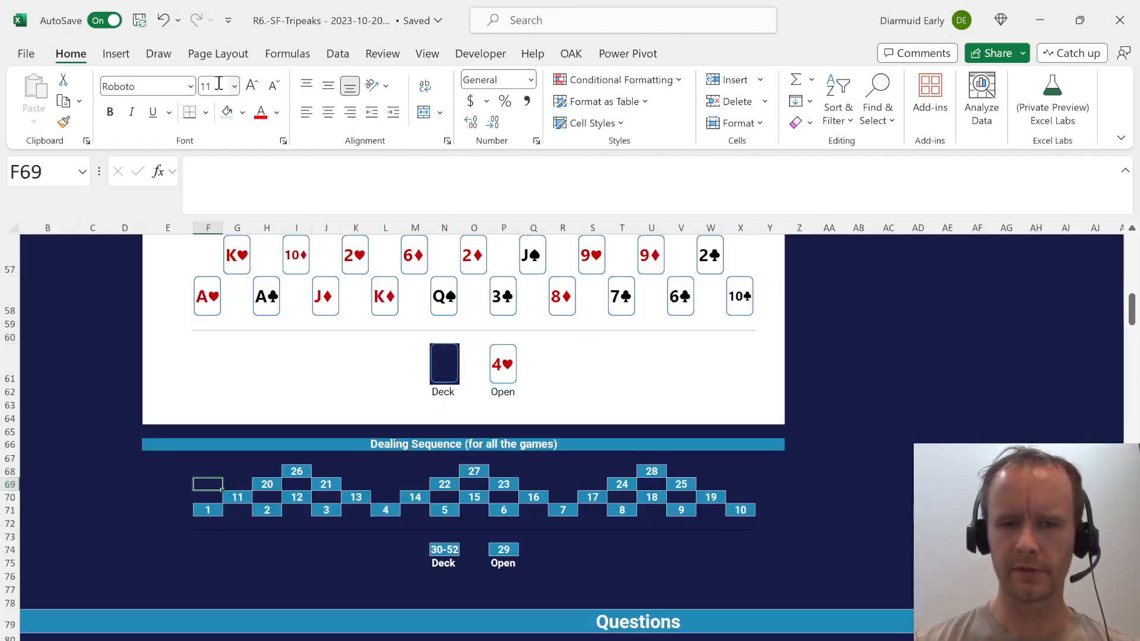
pyautogui.press('Right')
pyautogui.press('Right')
pyautogui.press('Right')
pyautogui.press('Right')
pyautogui.press('Right')
pyautogui.press('Right')
pyautogui.press('Right')
pyautogui.press('Right')
pyautogui.press('Right')
pyautogui.press('Right')
pyautogui.press('Right')
pyautogui.press('Right')
pyautogui.press('Right')
pyautogui.press('Right')
pyautogui.press('Right')
pyautogui.press('Right')
pyautogui.press('Right')
pyautogui.press('Right')
pyautogui.press('Right')
pyautogui.press('Right')
pyautogui.press('Up')
pyautogui.press('Up')
pyautogui.press('Up')
pyautogui.press('Up')
pyautogui.press('Up')
pyautogui.press('Up')
pyautogui.press('Up')
pyautogui.press('Up')
pyautogui.press('Up')
pyautogui.press('Up')
pyautogui.press('Up')
pyautogui.press('Up')
pyautogui.press('Up')
pyautogui.press('Up')
pyautogui.press('Up')
pyautogui.press('Up')
pyautogui.press('Up')
pyautogui.press('Up')
pyautogui.press('Up')
pyautogui.press('Up')
pyautogui.press('Right')
pyautogui.press('Down')
pyautogui.press('Down')
pyautogui.press('Down')
pyautogui.press('Right')
pyautogui.press('Right')
pyautogui.press('Right')
pyautogui.press('Right')
pyautogui.press('Down')
pyautogui.press('Down')
pyautogui.press('Down')
pyautogui.press('Left')
pyautogui.press('Left')
pyautogui.press('Left')
pyautogui.hotkey('ctrl', 'shift', 'Down')
pyautogui.press('Down')
pyautogui.hotkey('ctrl', 'shift', 'Down')
pyautogui.hotkey('ctrl', 'c')
pyautogui.press('Up')
# Copy rank 2 from the Scoring table's Card column into AD26, so the next-higher rank beside A wraps around.
pyautogui.press('Right')
pyautogui.press('Right')
pyautogui.hotkey('ctrl', 'v')
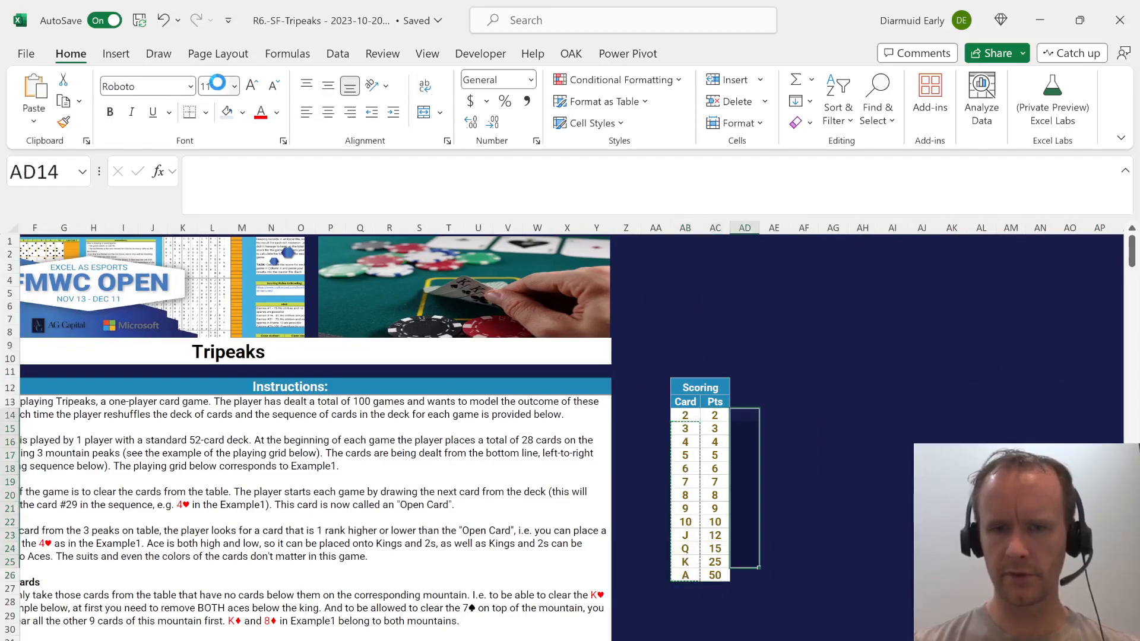
pyautogui.press('Left')
pyautogui.press('Left')
pyautogui.hotkey('ctrl', 'Down')
pyautogui.press('Right')
pyautogui.press('Right')
pyautogui.press('Up')
pyautogui.hotkey('ctrl', 'Up')
# Copy ranks 2 to K from the Card column and paste them starting at AE15, beside ranks 3 to A.
pyautogui.press('Left')
pyautogui.press('Left')
pyautogui.press('Right')
pyautogui.press('Right')
pyautogui.hotkey('ctrl', 'Down')
pyautogui.press('Down')
pyautogui.hotkey('ctrl', 'v')
pyautogui.hotkey('ctrl', 'Up')
pyautogui.press('Left')
pyautogui.press('Down')
pyautogui.press('Up')
pyautogui.hotkey('ctrl', 'shift', 'Down')
pyautogui.hotkey('shift', 'Up')
pyautogui.press('Left')
pyautogui.hotkey('ctrl', 'shift', 'Down')
pyautogui.hotkey('shift', 'Up')
pyautogui.hotkey('ctrl', 'c')
pyautogui.press('Right')
pyautogui.press('Down')
pyautogui.press('Right')
pyautogui.press('Right')
pyautogui.hotkey('ctrl', 'v')
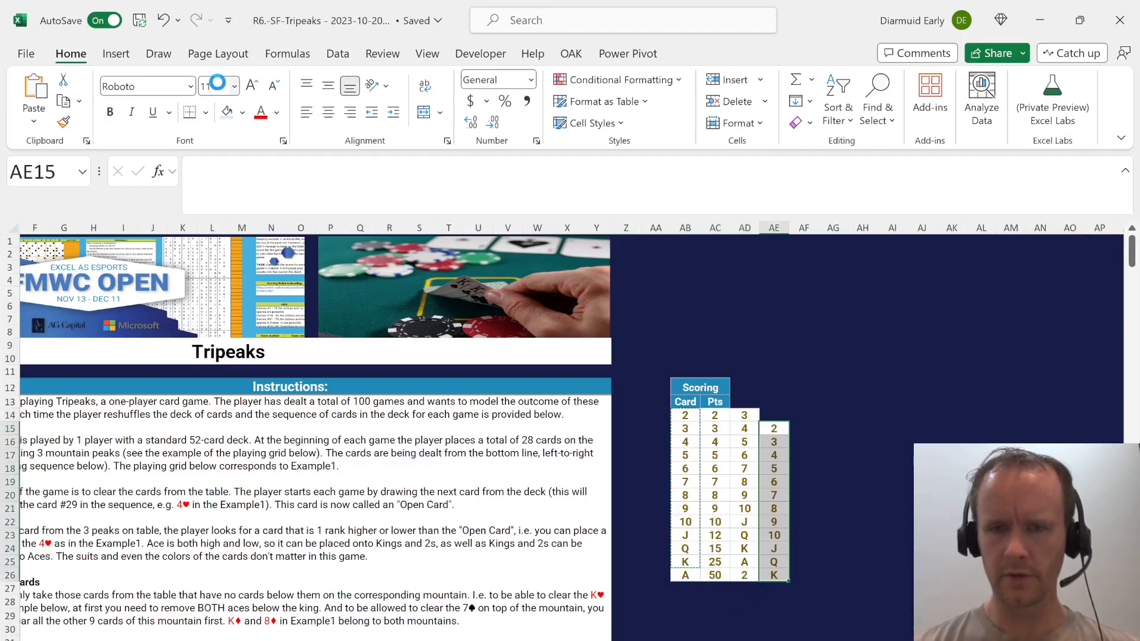
# Copy rank A from the bottom of the Card column into AE14, beside rank 2.
pyautogui.press('Up')
pyautogui.press('Left')
pyautogui.press('Left')
pyautogui.hotkey('ctrl', 'Down')
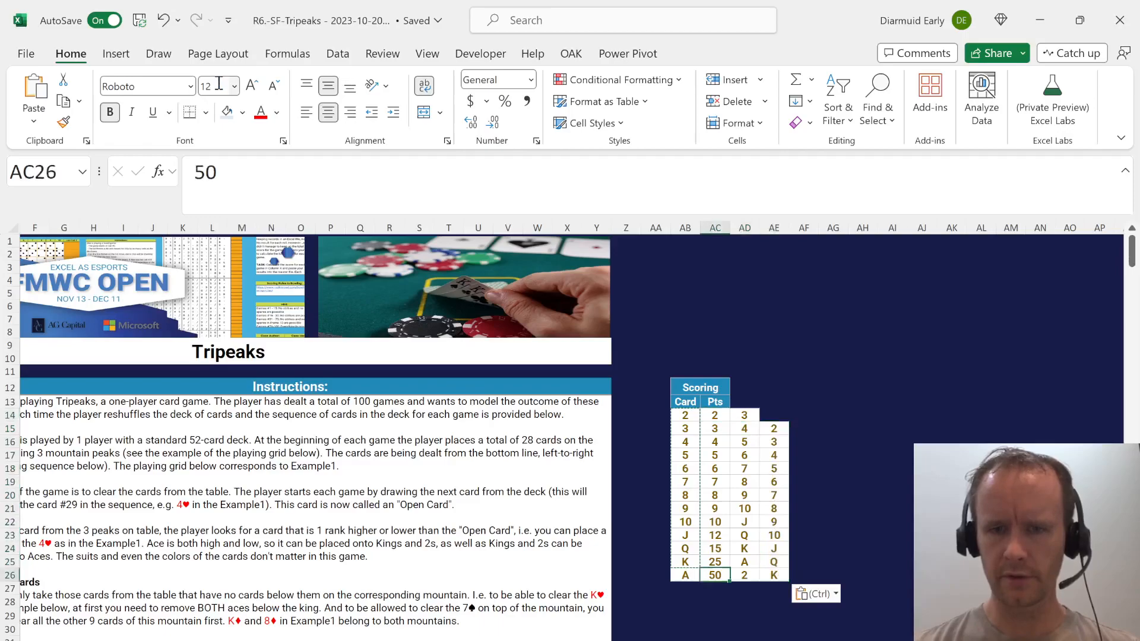
pyautogui.press('Left')
pyautogui.hotkey('ctrl', 'c')
pyautogui.press('Right')
pyautogui.press('Right')
# On the model sheet, relabel O3 as Matches and clear the Match 2 label in O4.
pyautogui.press('Right')
pyautogui.hotkey('ctrl', 'Up')
pyautogui.press('Up')
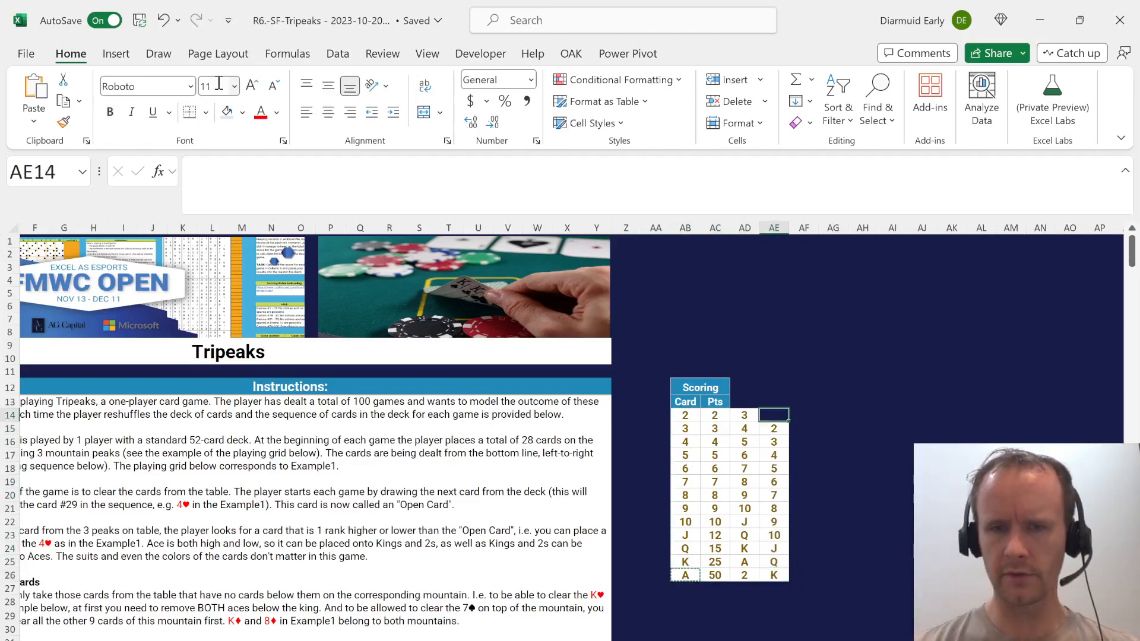
pyautogui.hotkey('ctrl', 'v')
pyautogui.press('Left')
pyautogui.press('Left')
pyautogui.press('Right')
pyautogui.hotkey('ctrl', 'pagedown')
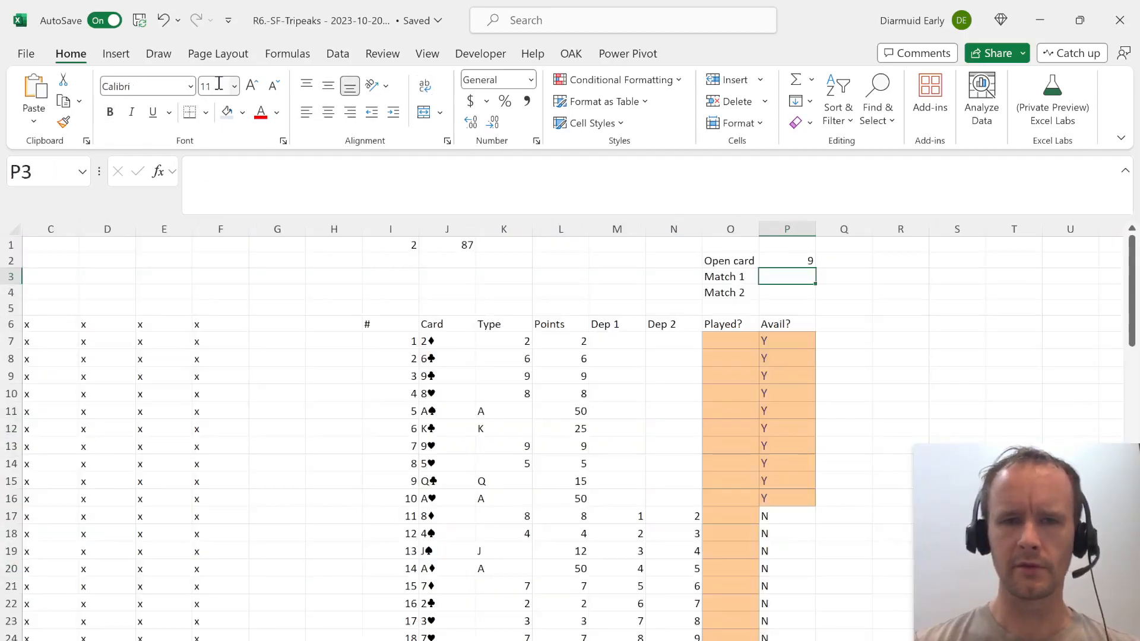
pyautogui.press('Left')
pyautogui.write('Matche')
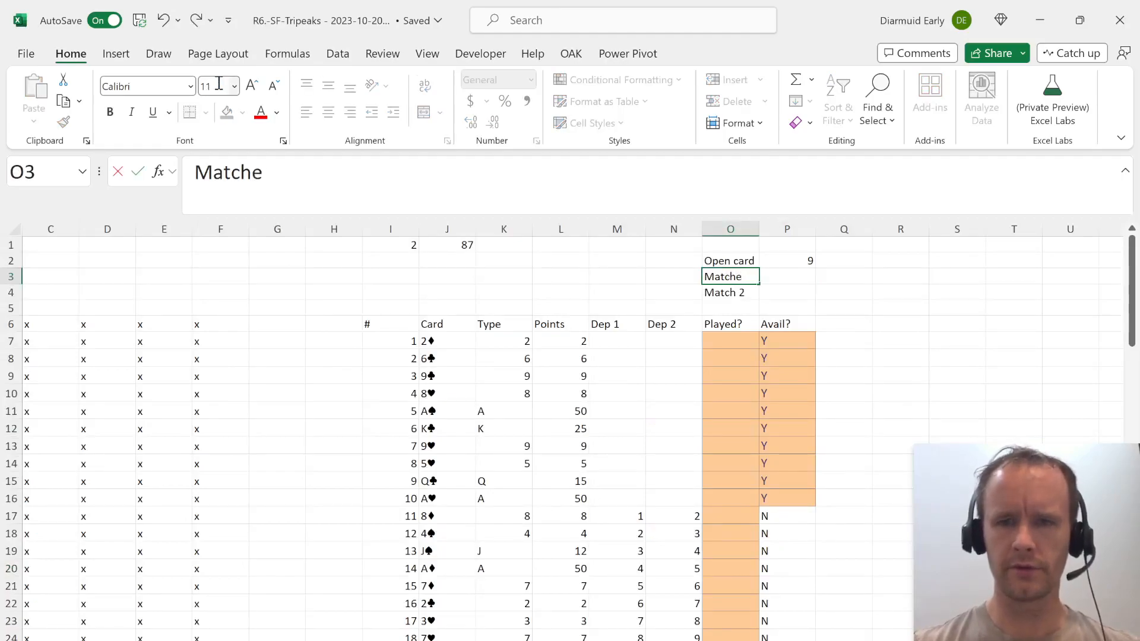
pyautogui.write('s')
pyautogui.press('Right')
pyautogui.press('Left')
pyautogui.press('Down')
pyautogui.press('Delete')
pyautogui.press('Up')
pyautogui.press('Right')
pyautogui.write('=in')
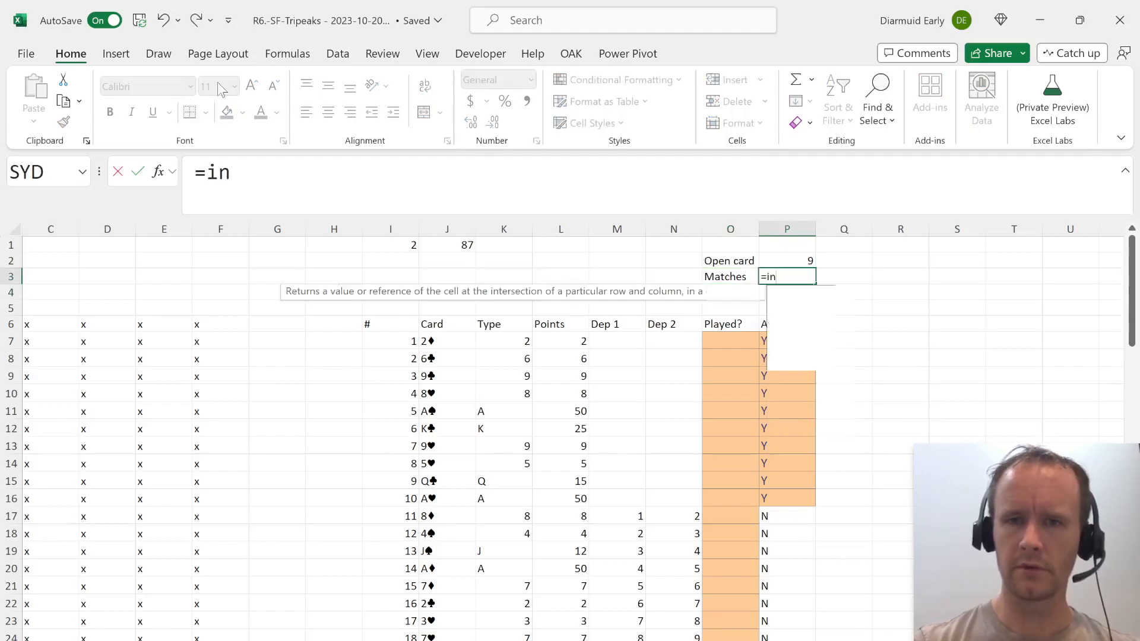
pyautogui.press('Tab')
pyautogui.press('Escape')
# Look up both ranks matching the open card in P3 with =XLOOKUP(P2,Case!$AB$14:$AB$26,Case!$AD$14:$AE$26).
pyautogui.write('=xl')
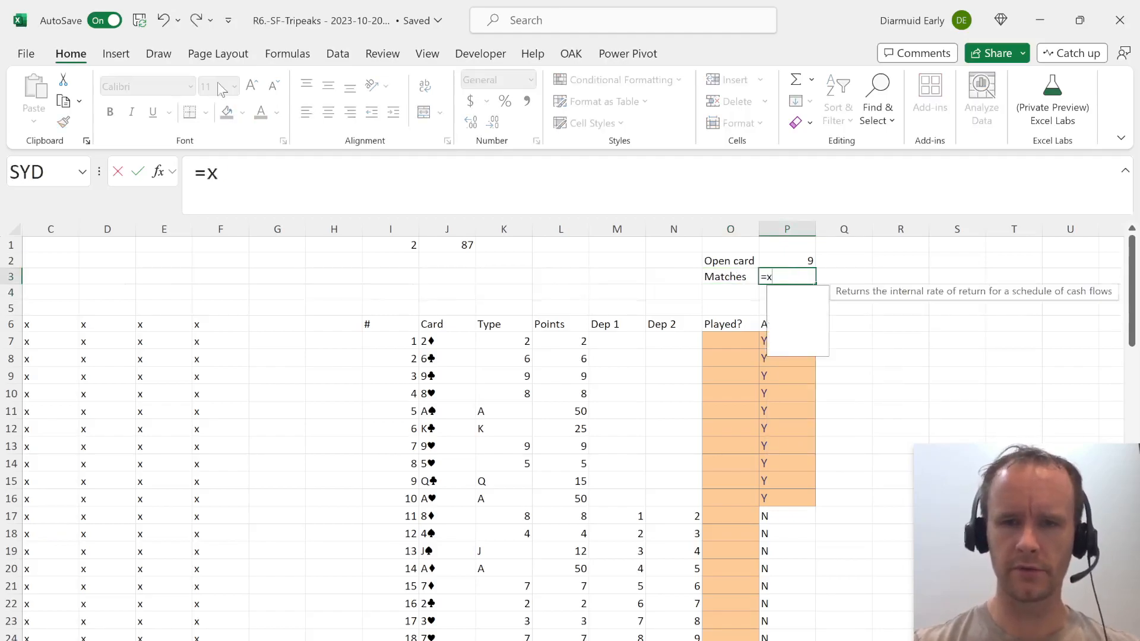
pyautogui.press('Tab')
pyautogui.press('Up')
pyautogui.write(',')
pyautogui.hotkey('ctrl', 'pageup')
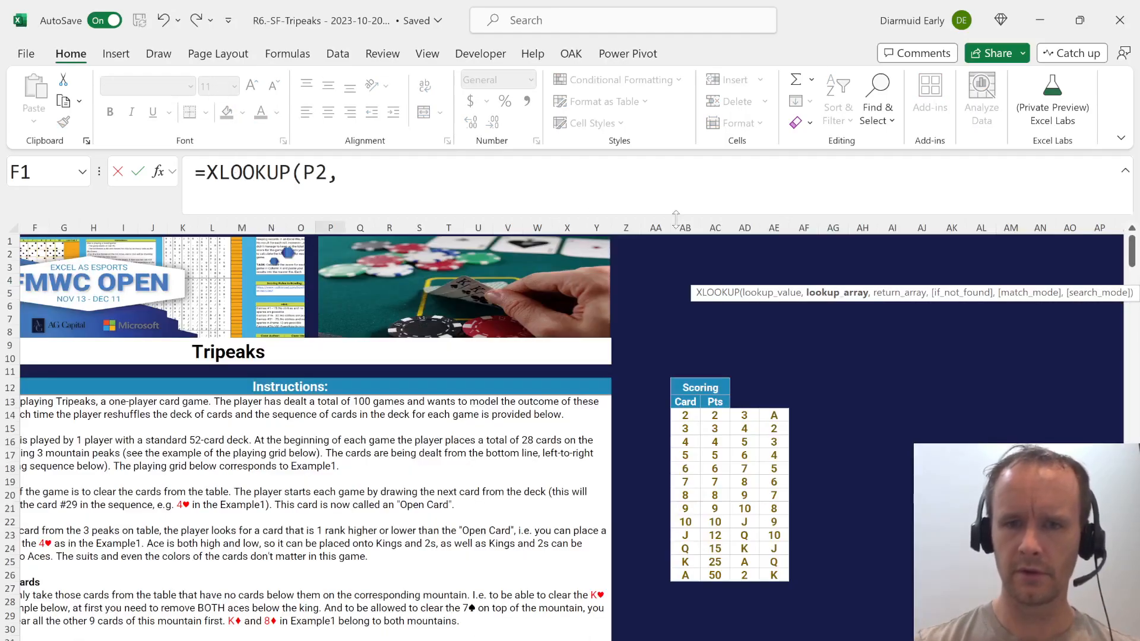
pyautogui.click(685, 415)
pyautogui.hotkey('ctrl', 'shift', 'Down')
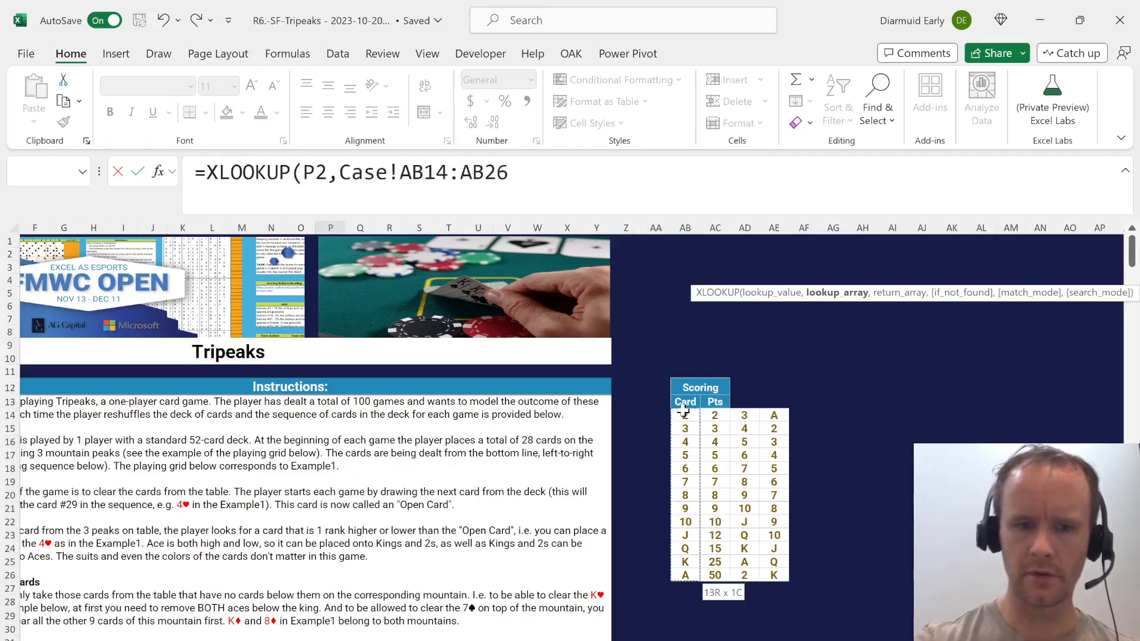
pyautogui.press('F4')
pyautogui.write(',')
pyautogui.click(753, 419)
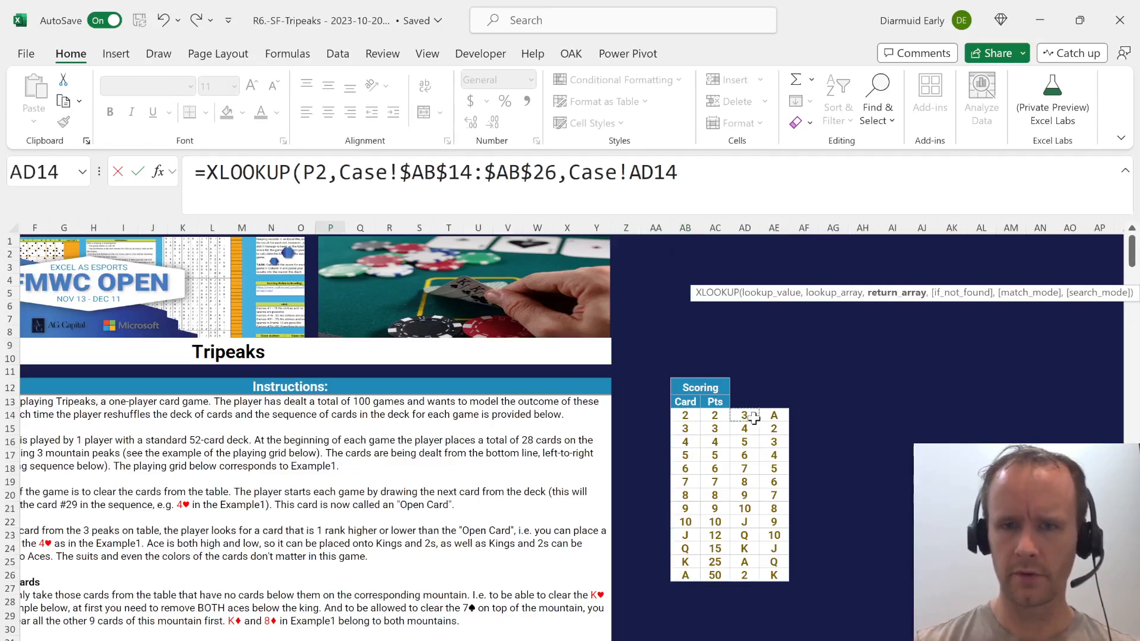
pyautogui.hotkey('ctrl', 'shift', 'Down')
pyautogui.hotkey('shift', 'Right')
pyautogui.press('F4')
pyautogui.write(')')
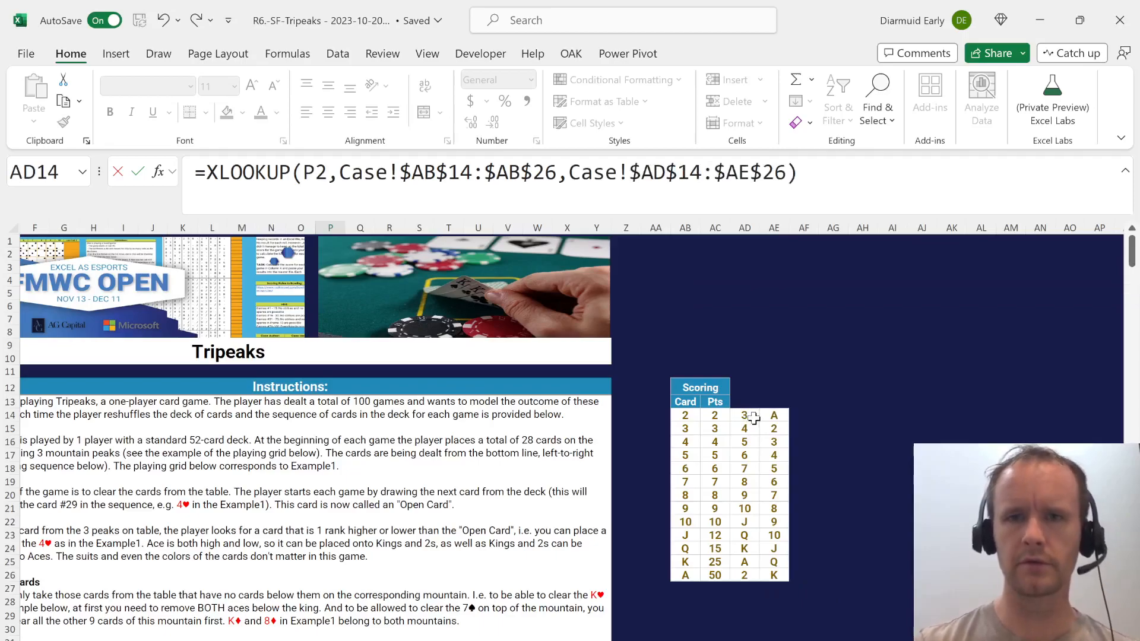
pyautogui.press('Return')
pyautogui.press('Up')
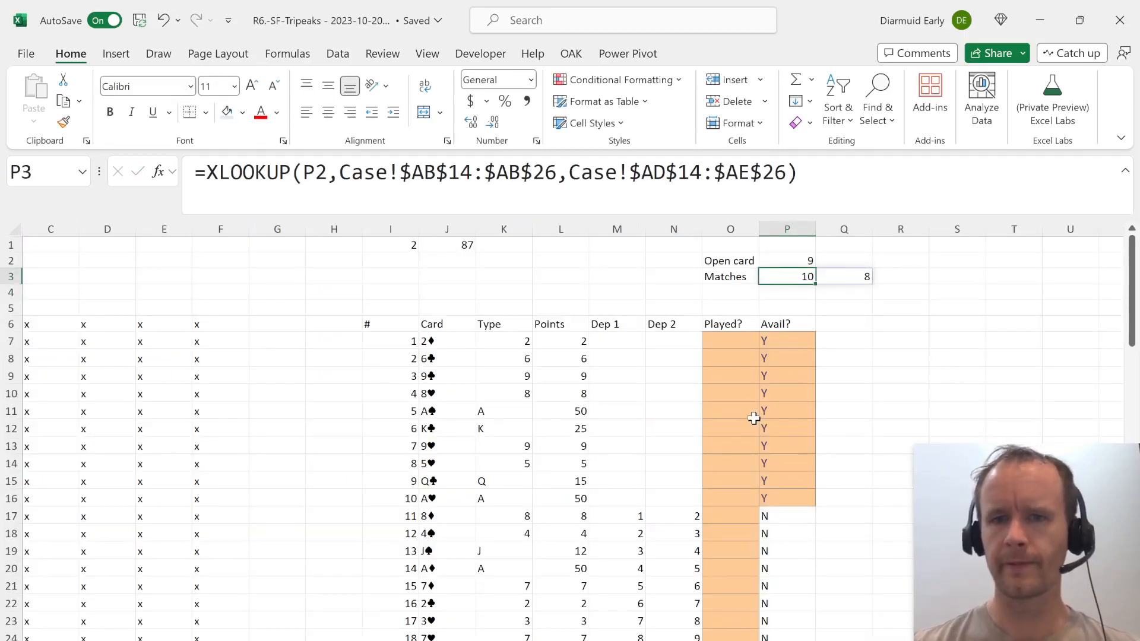
# Add the column header Match? in Q6, beside the Avail? column.
pyautogui.press('Right')
pyautogui.press('Down')
pyautogui.press('Down')
pyautogui.press('Down')
pyautogui.press('Down')
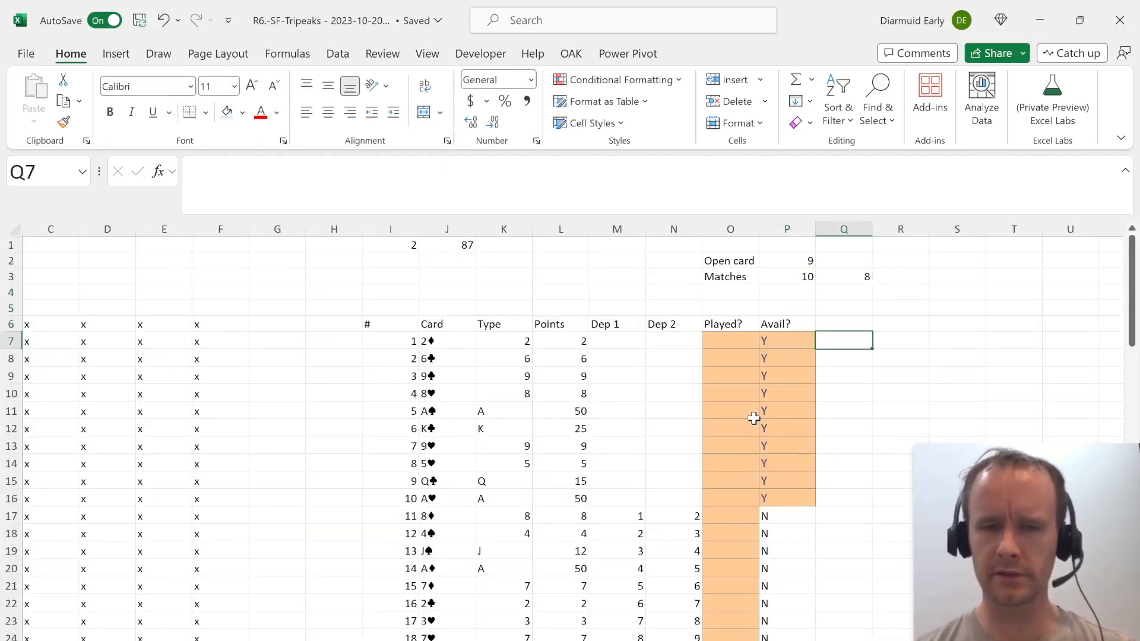
pyautogui.press('Up')
pyautogui.write('M')
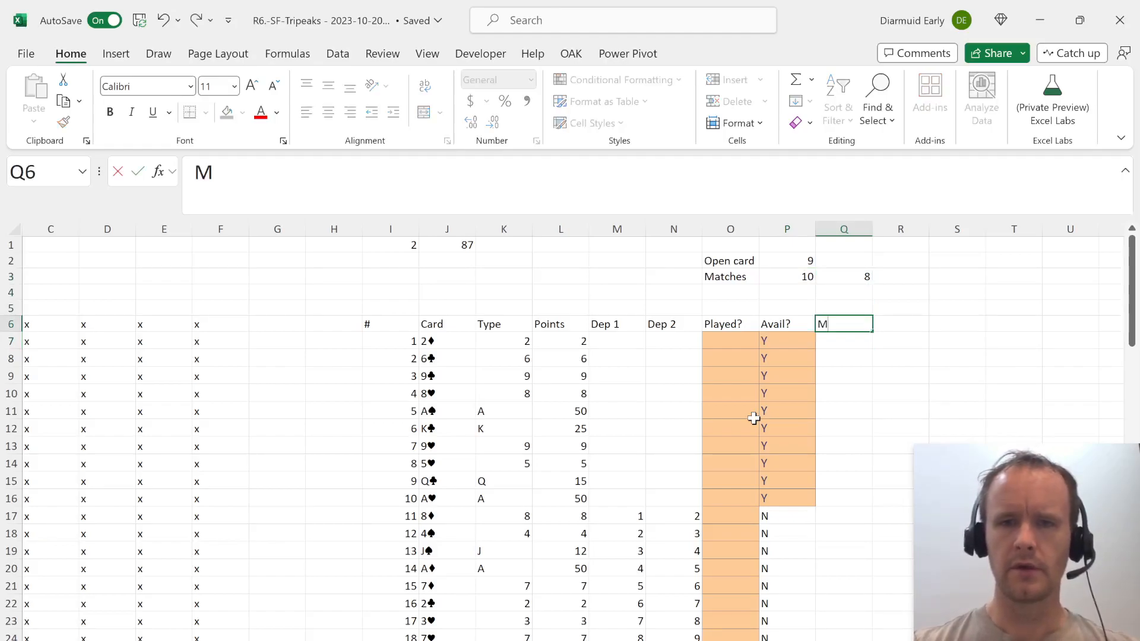
pyautogui.write('atch?')
pyautogui.press('Return')
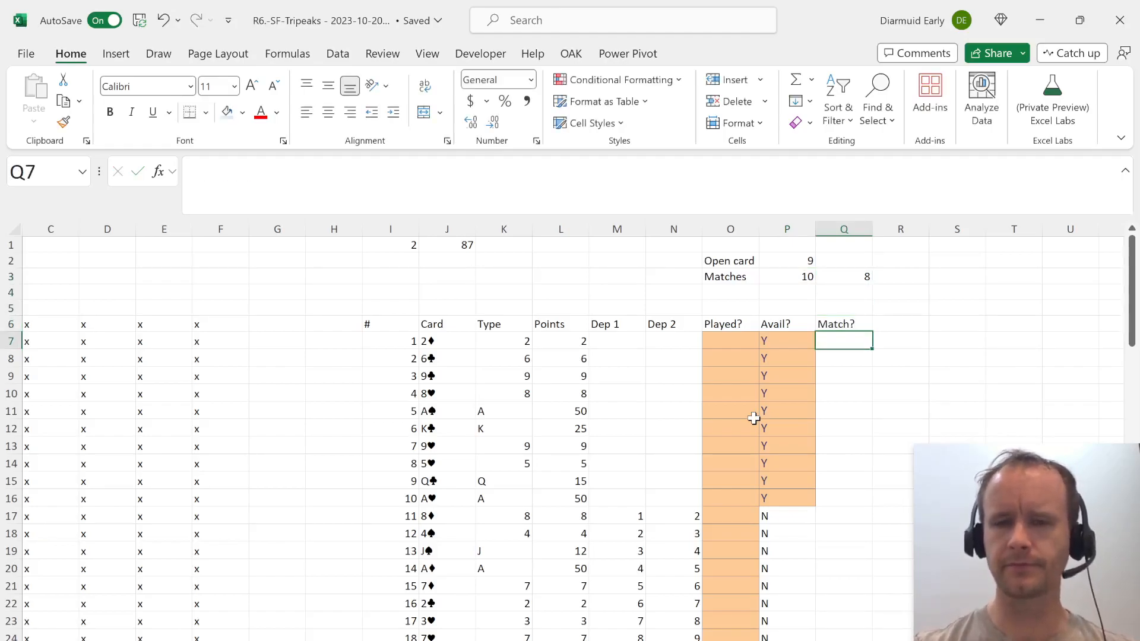
# Write a match test in Q7 for card availability and type against the spilled matches: =AND(P7="Y",OR($K7=P$3#).
pyautogui.write('=')
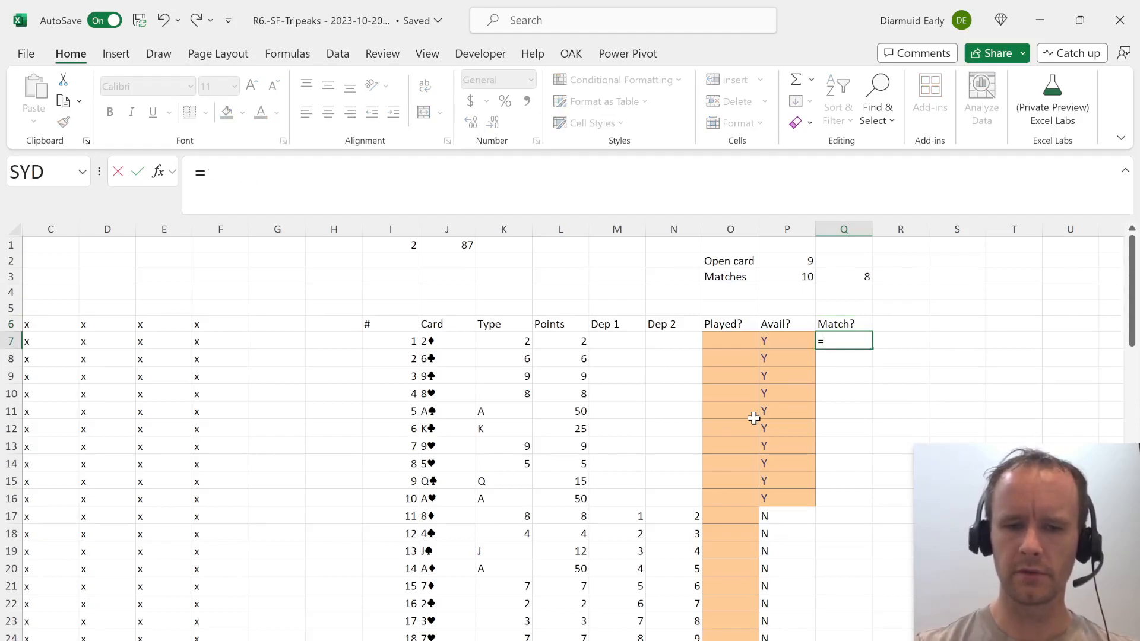
pyautogui.write('AND(')
pyautogui.press('Left')
pyautogui.write('="Y",or')
pyautogui.press('Tab')
pyautogui.press('Left')
pyautogui.press('Left')
pyautogui.press('Left')
pyautogui.press('Left')
pyautogui.press('Left')
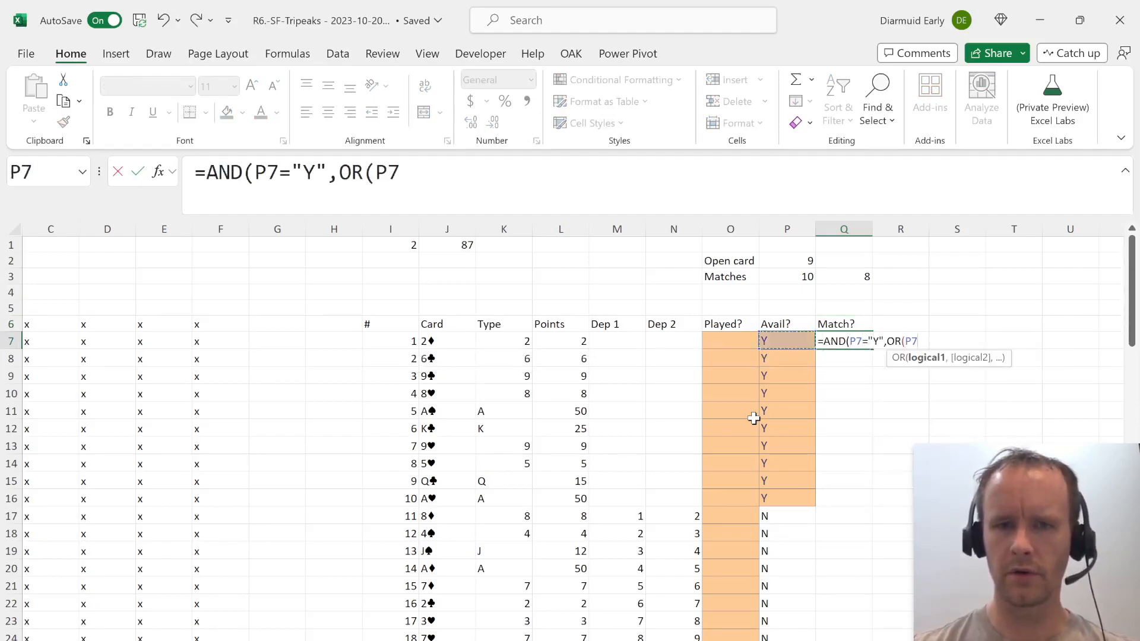
pyautogui.press('Left')
pyautogui.press('F4')
pyautogui.press('F4')
pyautogui.press('F4')
pyautogui.write('=')
pyautogui.press('Left')
pyautogui.press('Up')
pyautogui.press('Up')
pyautogui.press('Up')
pyautogui.press('Up')
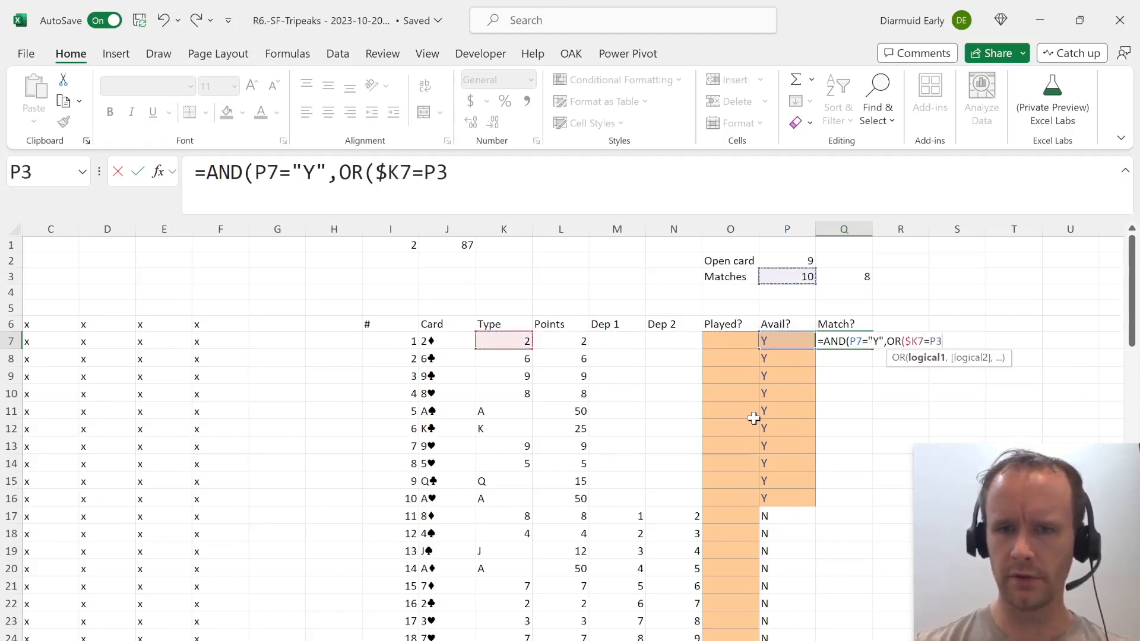
pyautogui.press('F4')
pyautogui.press('F4')
pyautogui.write(')')
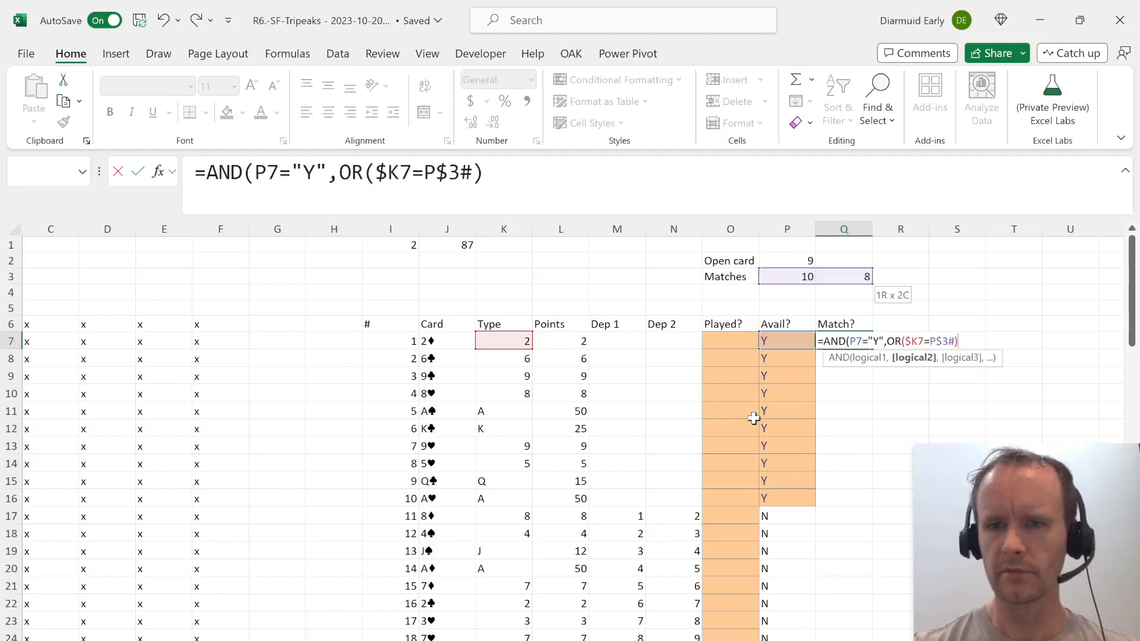
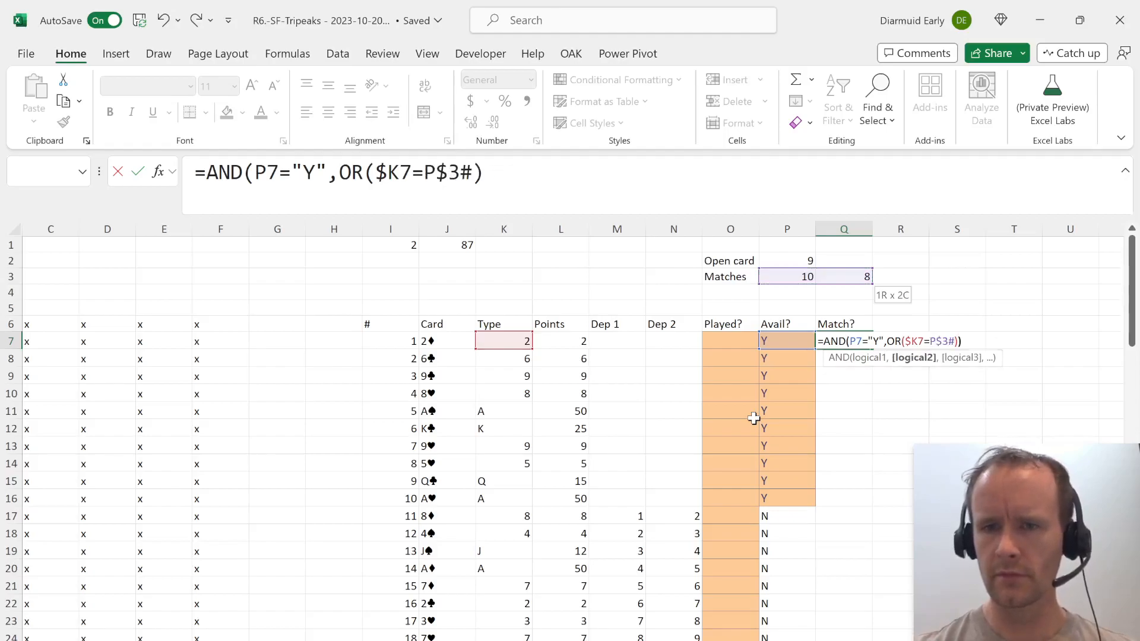
# Complete the Q7 match test as =AND(P7="Y",OR($K7=P$3#)) and fill it down the Match? column to Q34.
pyautogui.press('Return')
pyautogui.press('Left')
pyautogui.hotkey('ctrl', 'Down')
pyautogui.press('Right')
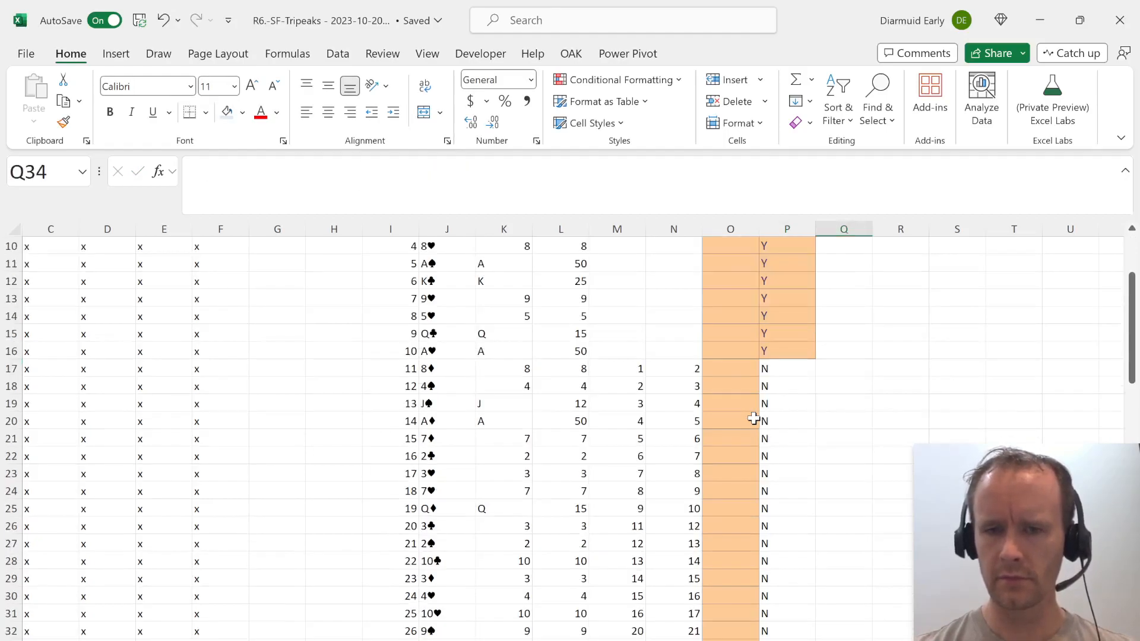
pyautogui.hotkey('ctrl', 'shift', 'Up')
pyautogui.hotkey('ctrl', 'd')
pyautogui.hotkey('ctrl', 'Up')
pyautogui.hotkey('ctrl', 'Up')
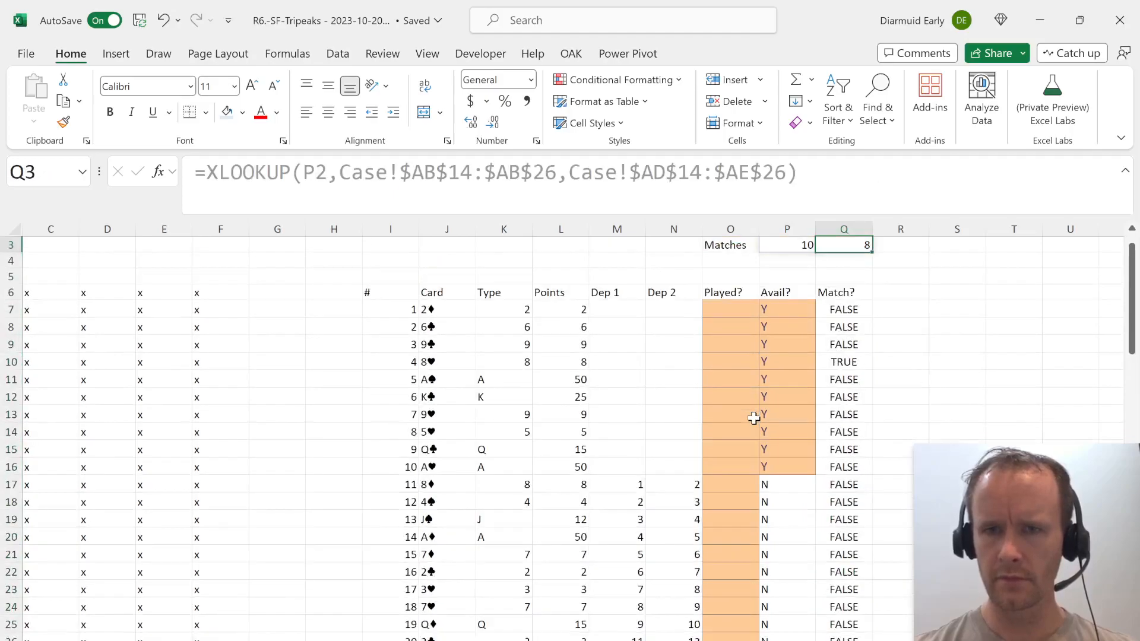
# Review the open card and matching rank cells above the Played?, Avail? and Match? columns.
pyautogui.hotkey('ctrl', 'Up')
pyautogui.hotkey('ctrl', 'Down')
pyautogui.hotkey('ctrl', 'Down')
pyautogui.press('Up')
pyautogui.press('Left')
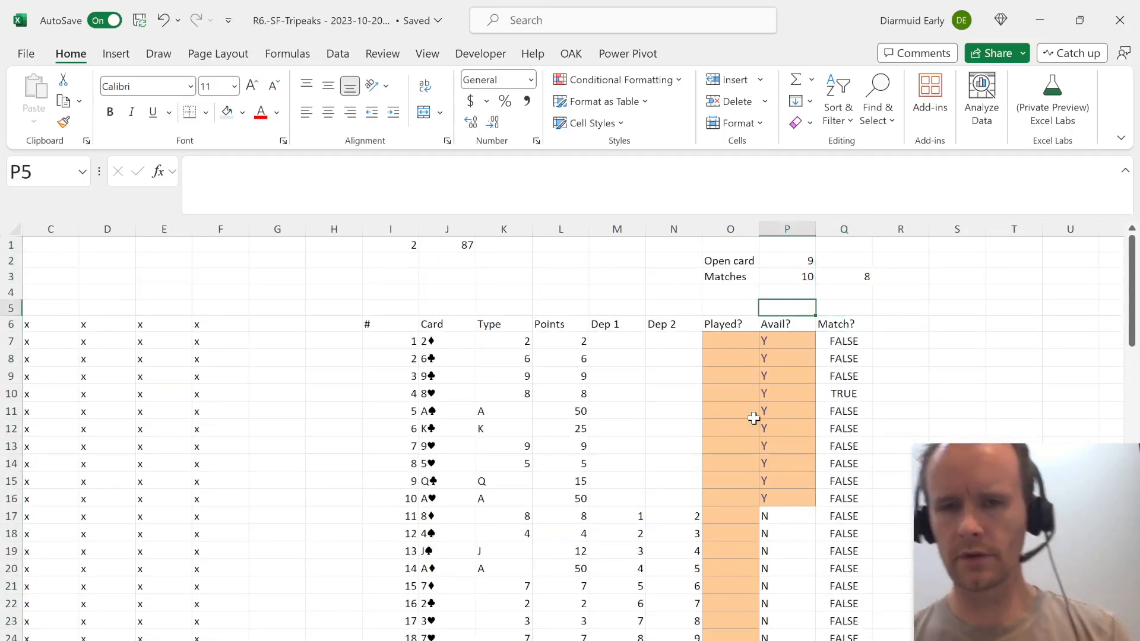
pyautogui.press('Up')
pyautogui.press('Left')
pyautogui.press('Up')
pyautogui.press('Up')
pyautogui.press('Up')
pyautogui.press('Down')
pyautogui.press('Right')
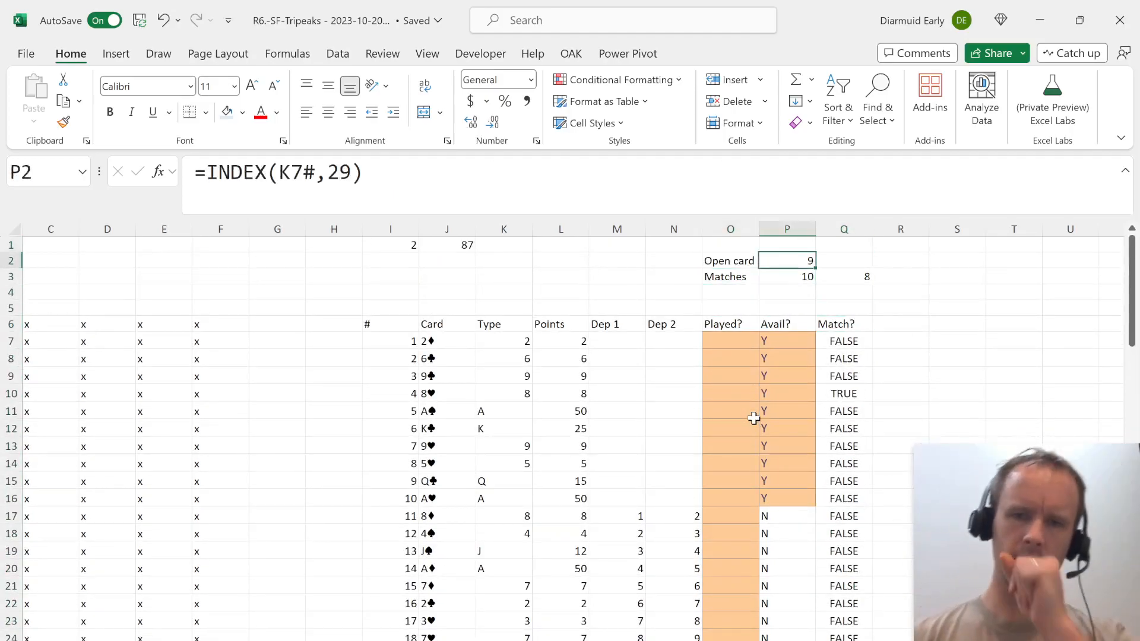
pyautogui.press('Down')
pyautogui.press('Right')
pyautogui.press('Right')
pyautogui.press('Down')
pyautogui.press('Down')
pyautogui.press('Down')
pyautogui.press('Left')
pyautogui.press('Left')
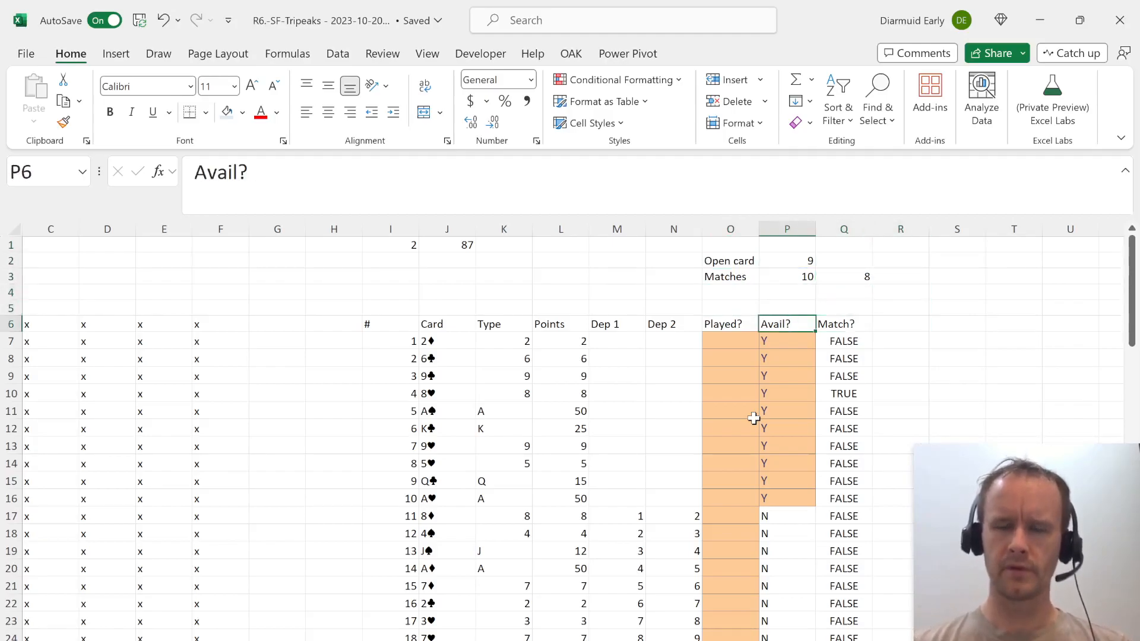
# Label N5 as Round --> and enter 1 in O5, P5 and Q5 above the three status columns.
pyautogui.press('Left')
pyautogui.hotkey('shift', 'Right')
pyautogui.hotkey('shift', 'Right')
pyautogui.press('Up')
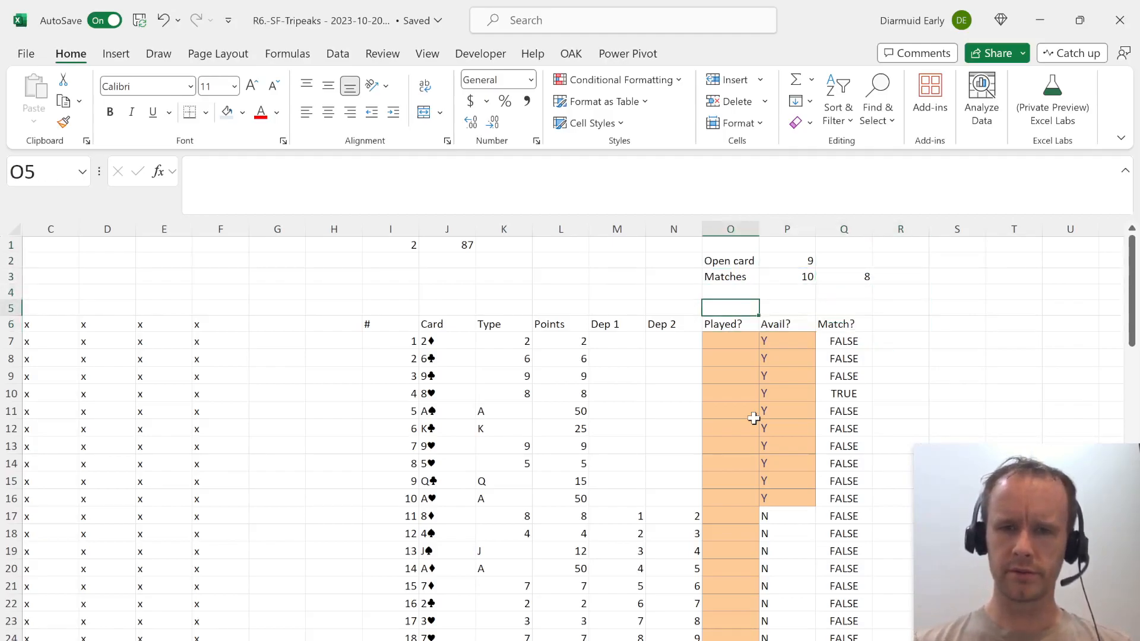
pyautogui.press('Left')
pyautogui.write('Round -->')
pyautogui.press('Tab')
pyautogui.write('1\t1\t1')
pyautogui.press('Tab')
# Insert a new row below the Matches row and label O4 as Play.
pyautogui.press('Left')
pyautogui.press('Left')
pyautogui.press('Left')
pyautogui.press('Up')
pyautogui.press('Up')
pyautogui.press('Up')
pyautogui.press('Up')
pyautogui.press('Down')
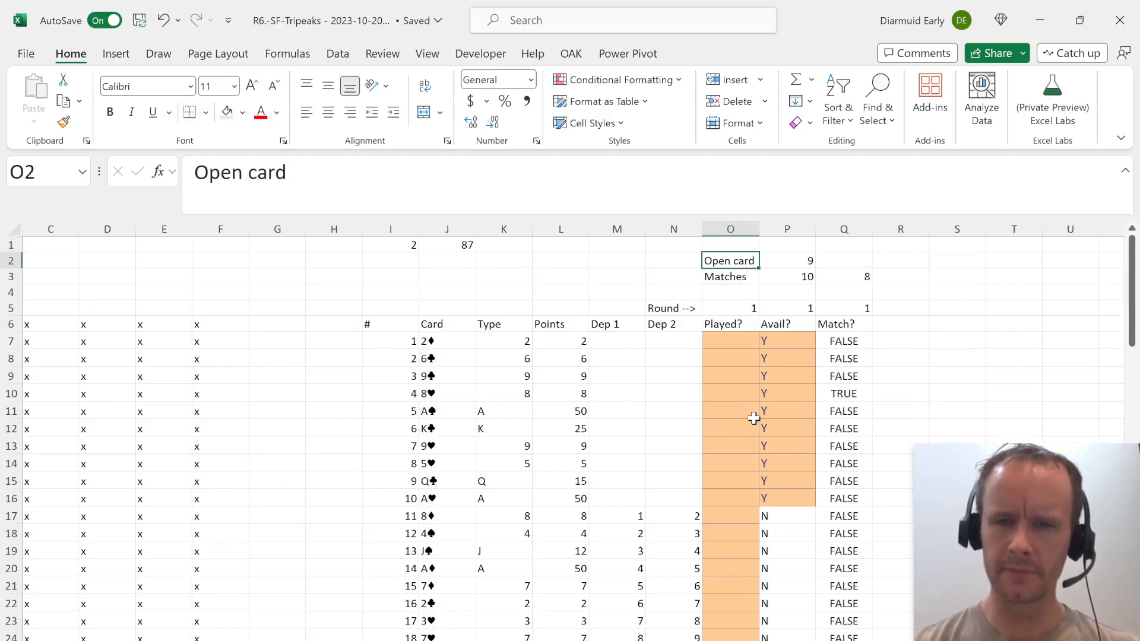
pyautogui.press('Down')
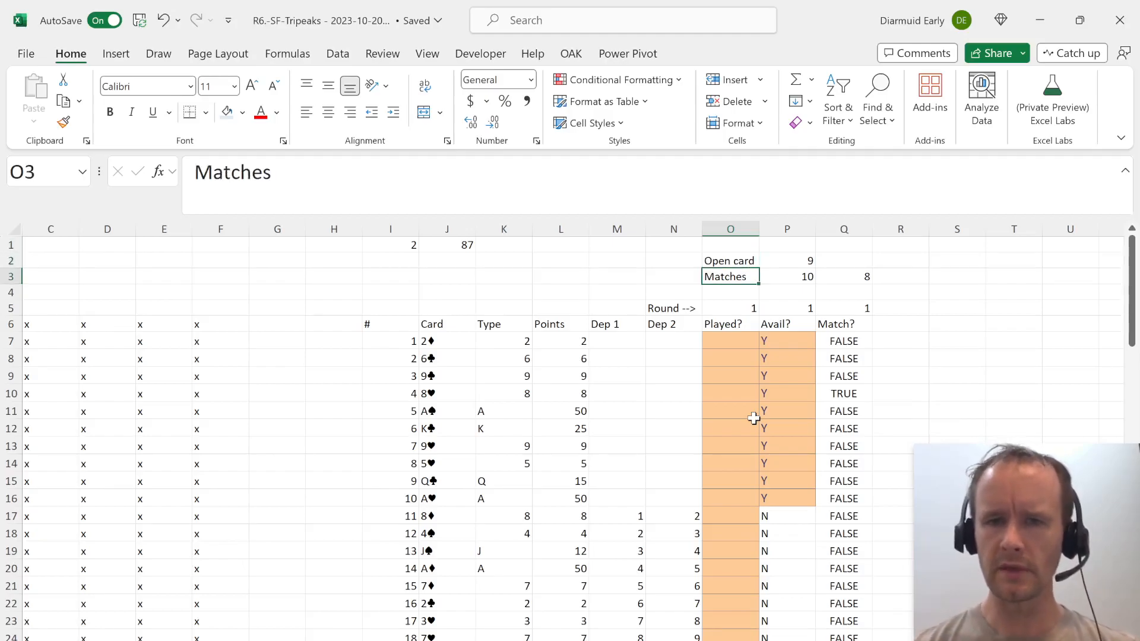
pyautogui.press('Down')
pyautogui.press('alt')
pyautogui.write('hirPl')
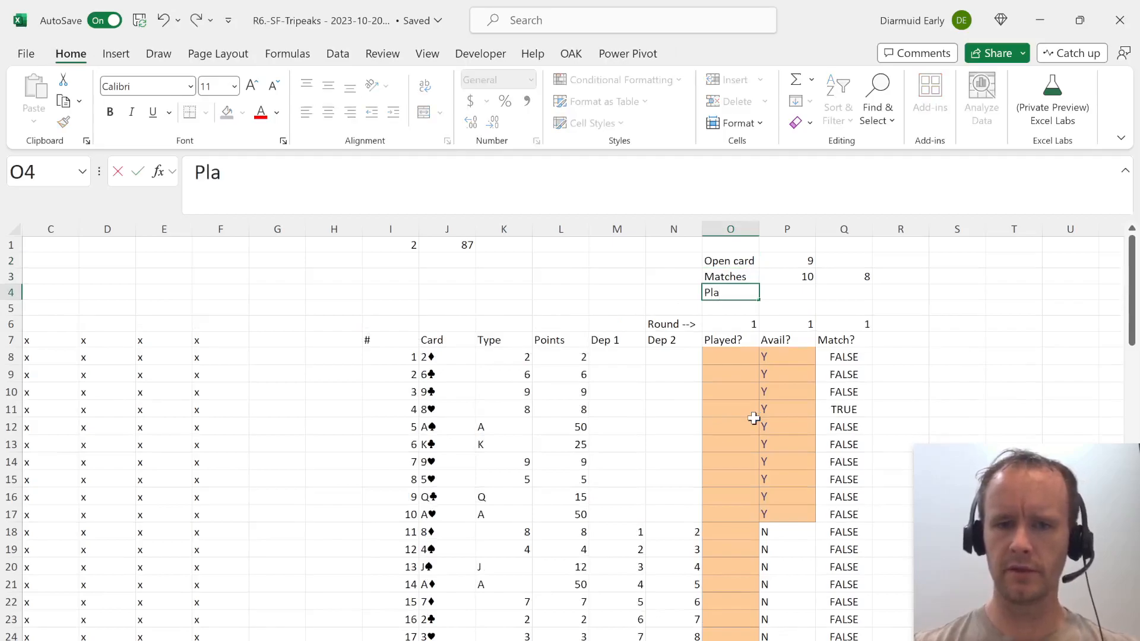
pyautogui.press('Tab')
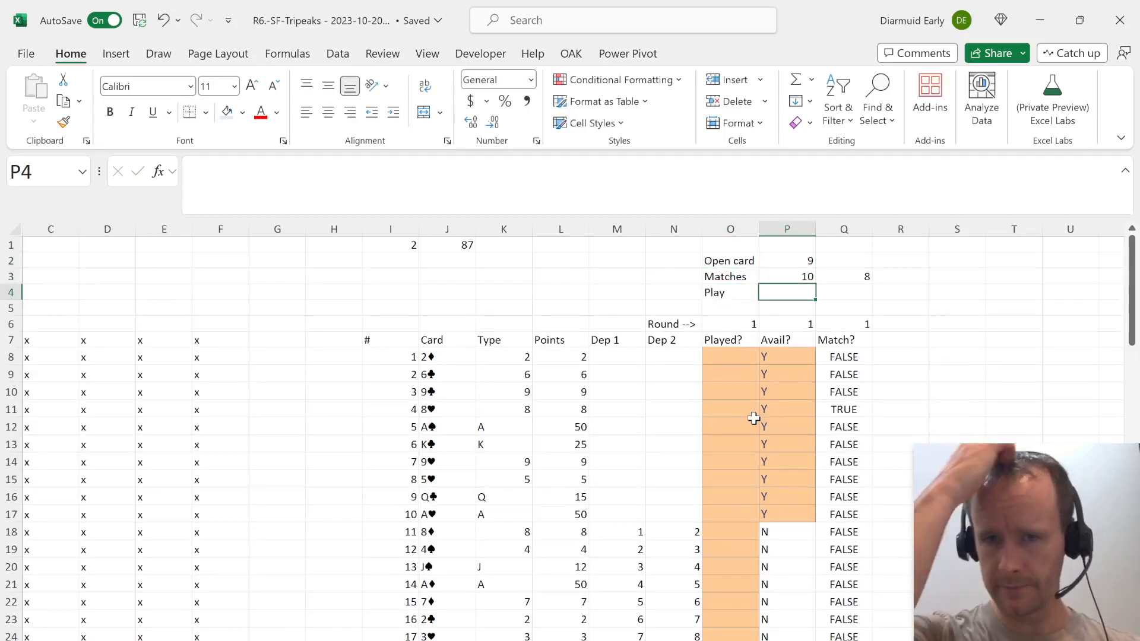
# Find the first playable card in P4 with =XMATCH(TRUE,$Q$8:$Q$35).
pyautogui.write('=')
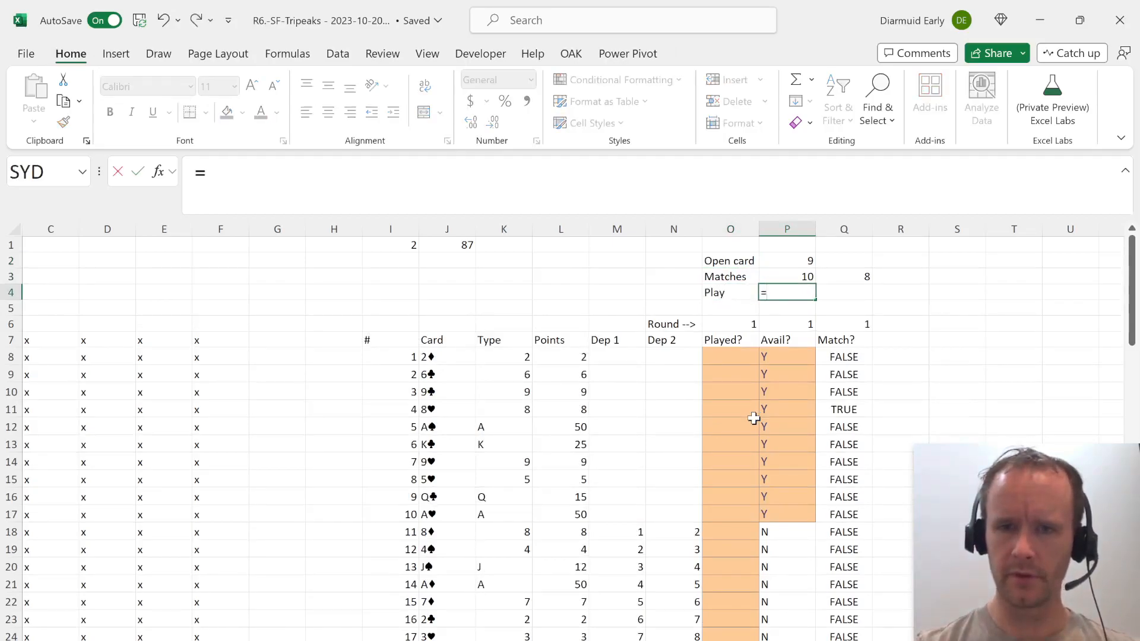
pyautogui.write('xm')
pyautogui.press('Tab')
pyautogui.write('true,')
pyautogui.press('Right')
pyautogui.press('Down')
pyautogui.press('Down')
pyautogui.press('Down')
pyautogui.press('Down')
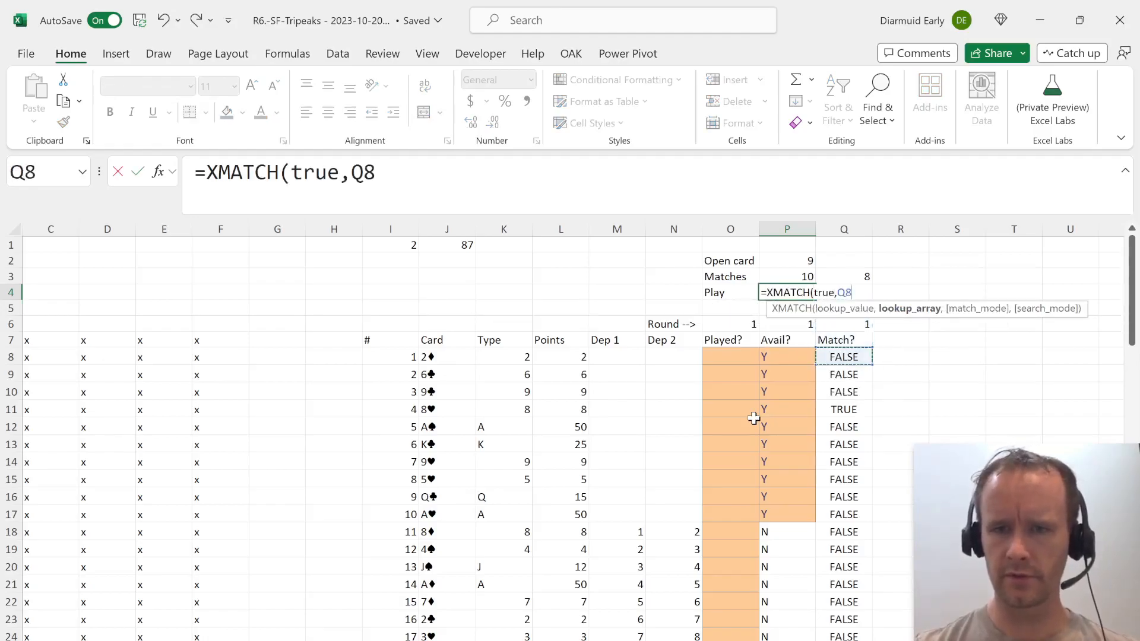
pyautogui.hotkey('ctrl', 'shift', 'Down')
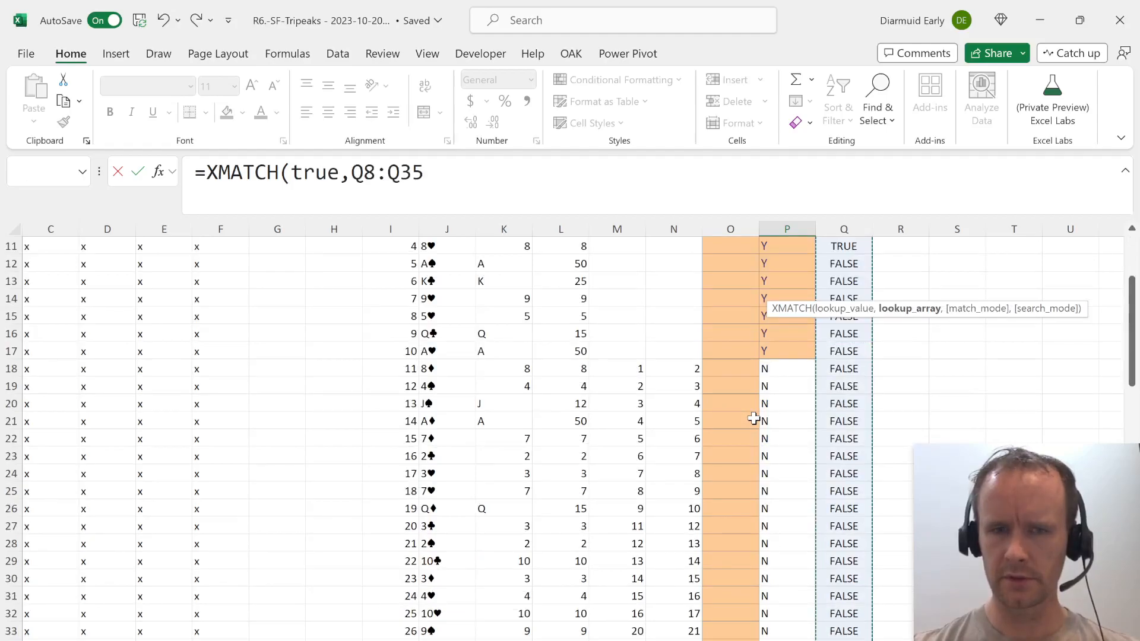
pyautogui.press('F4')
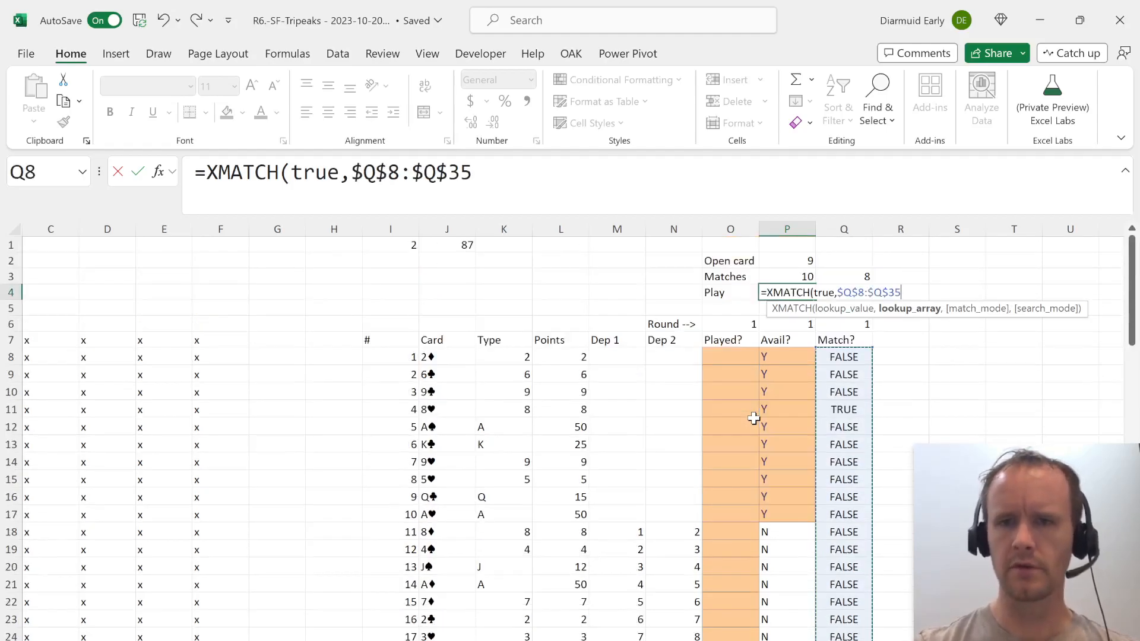
pyautogui.write(')')
pyautogui.press('Return')
pyautogui.press('Up')
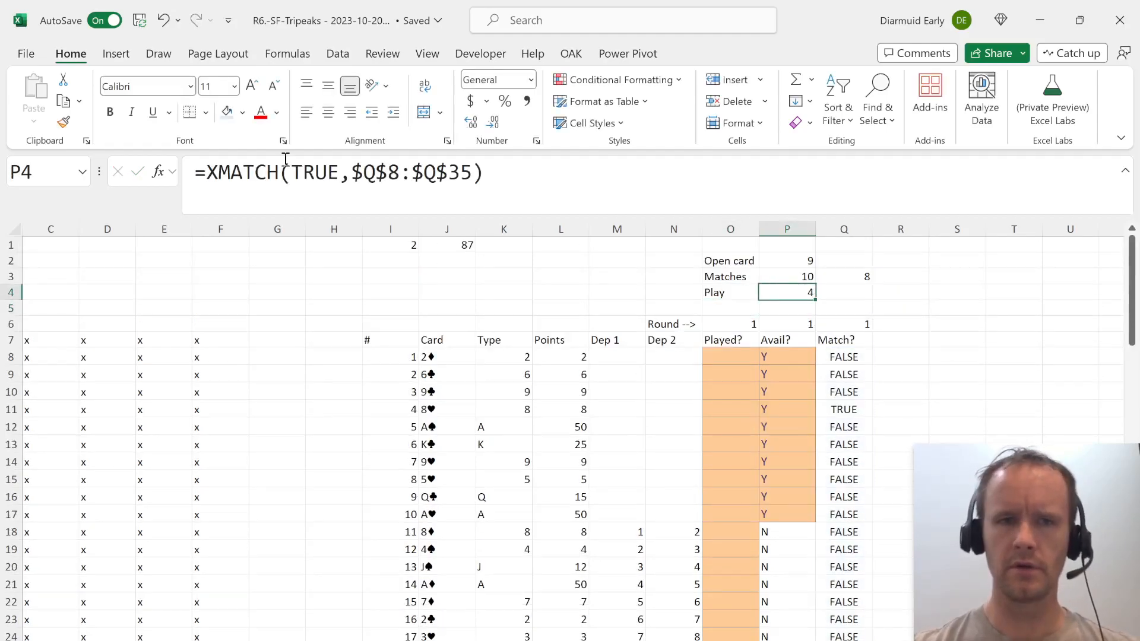
# Wrap the P4 formula in IFERROR with "n/a" as the fallback for when no card matches.
pyautogui.click(198, 177)
pyautogui.write('Ifer')
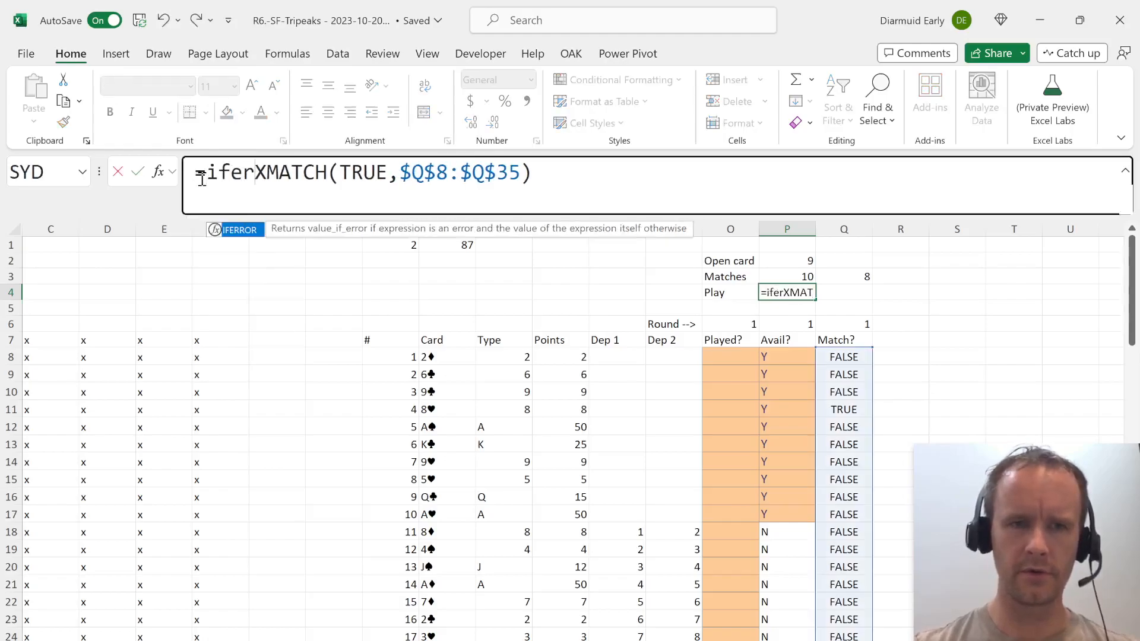
pyautogui.press('Tab')
pyautogui.press('End')
pyautogui.write('m"')
pyautogui.press('BackSpace')
pyautogui.press('BackSpace')
pyautogui.write(',"n/')
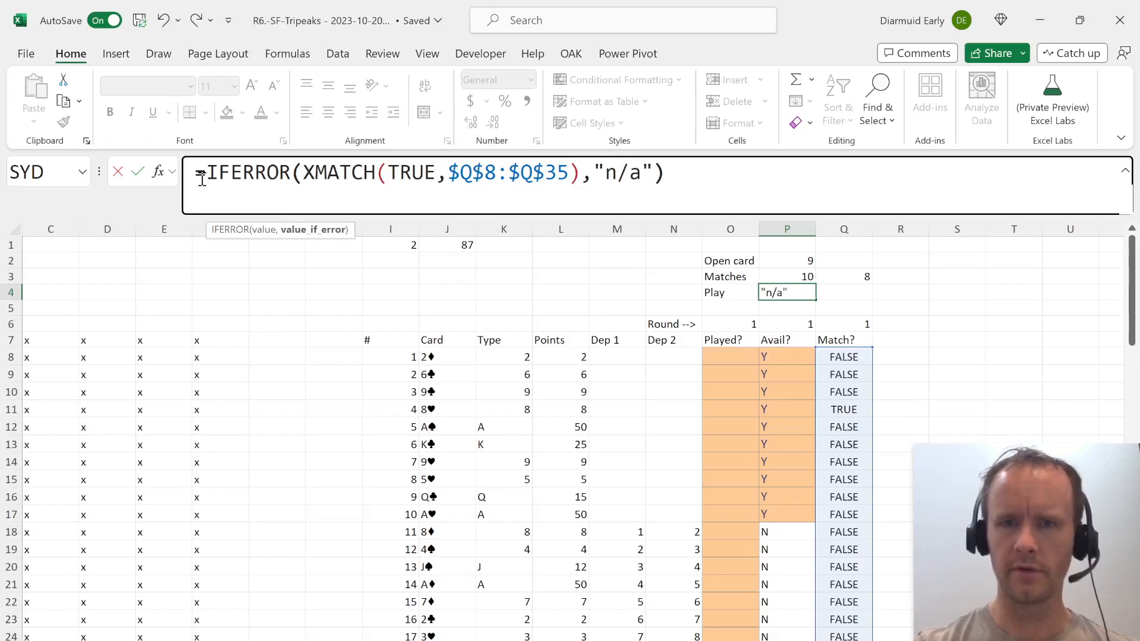
pyautogui.press('Return')
pyautogui.press('Up')
pyautogui.press('Right')
pyautogui.press('Right')
pyautogui.press('Right')
pyautogui.press('Right')
pyautogui.press('Right')
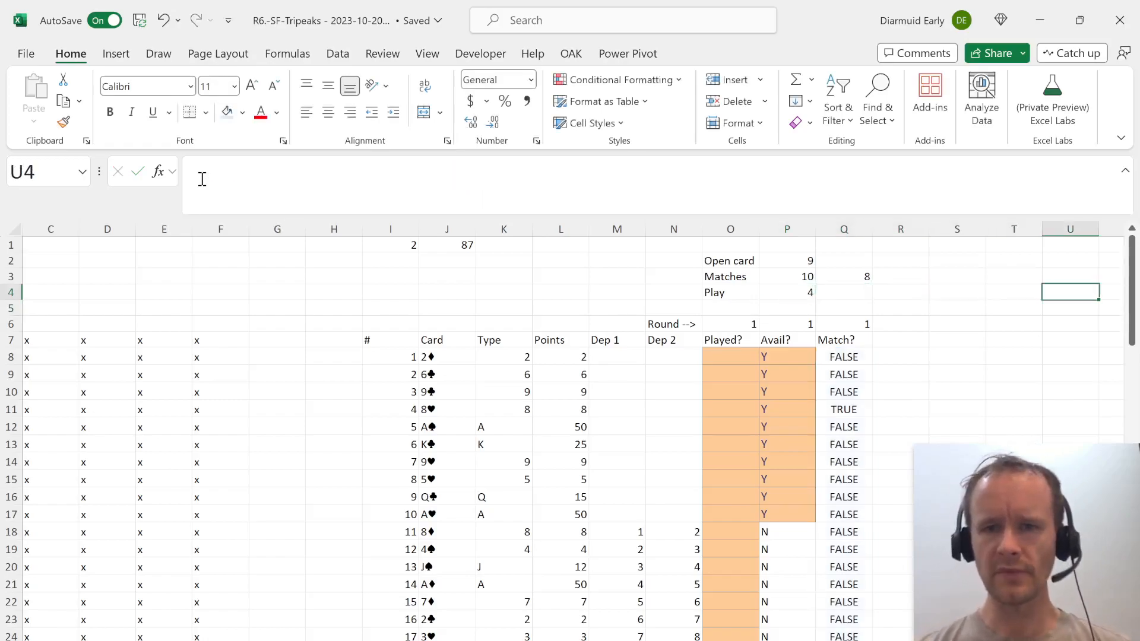
pyautogui.press('Right')
pyautogui.press('Right')
pyautogui.press('Right')
pyautogui.hotkey('ctrl', 'Left')
# Copy the first round's Played?, Avail? and Match? block, including its round numbers, from O6:Q35 to the adjacent columns starting at R6.
pyautogui.press('Down')
pyautogui.press('Down')
pyautogui.press('Right')
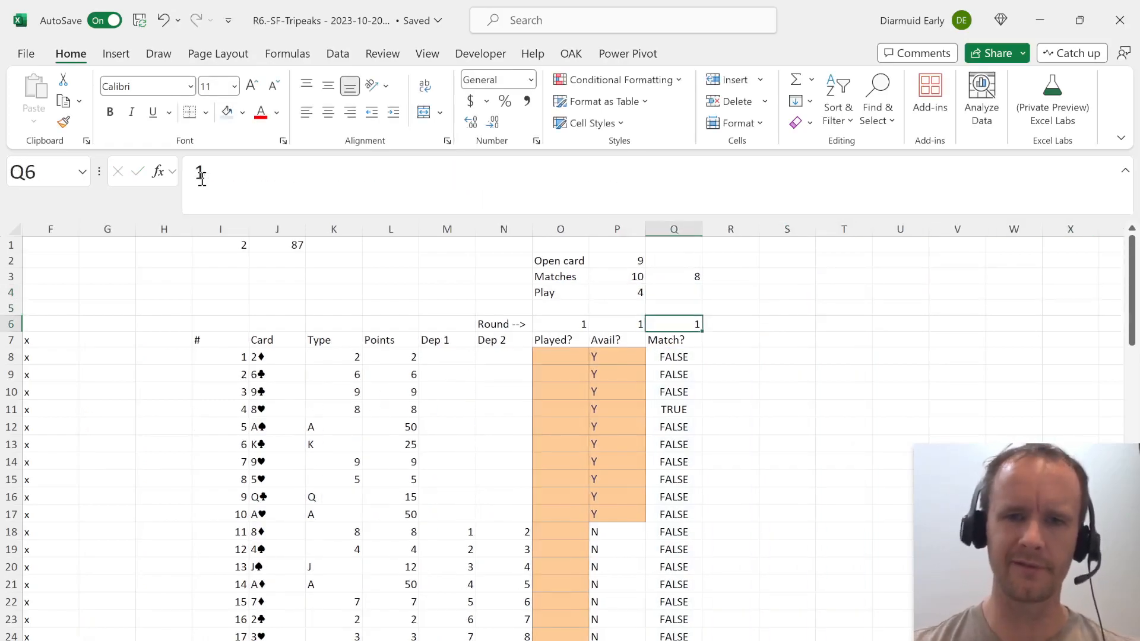
pyautogui.press('Left')
pyautogui.press('Left')
pyautogui.press('Right')
pyautogui.press('Right')
pyautogui.press('Right')
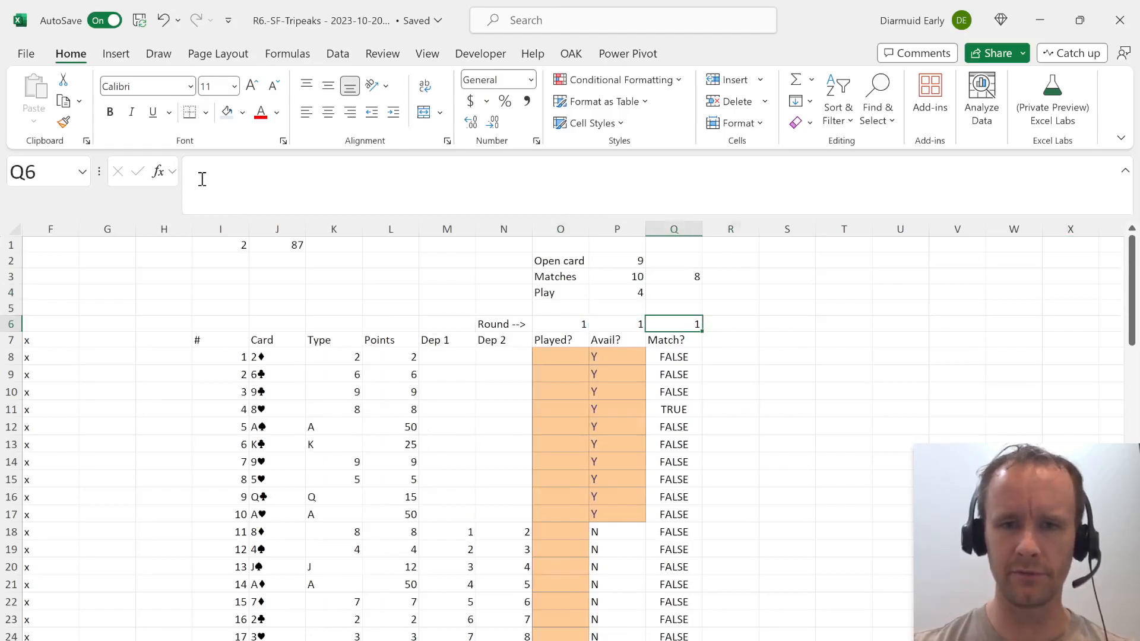
pyautogui.press('Left')
pyautogui.hotkey('ctrl', 'shift', 'Down')
pyautogui.hotkey('shift', 'Left')
pyautogui.hotkey('shift', 'Left')
pyautogui.hotkey('ctrl', 'c')
pyautogui.press('Right')
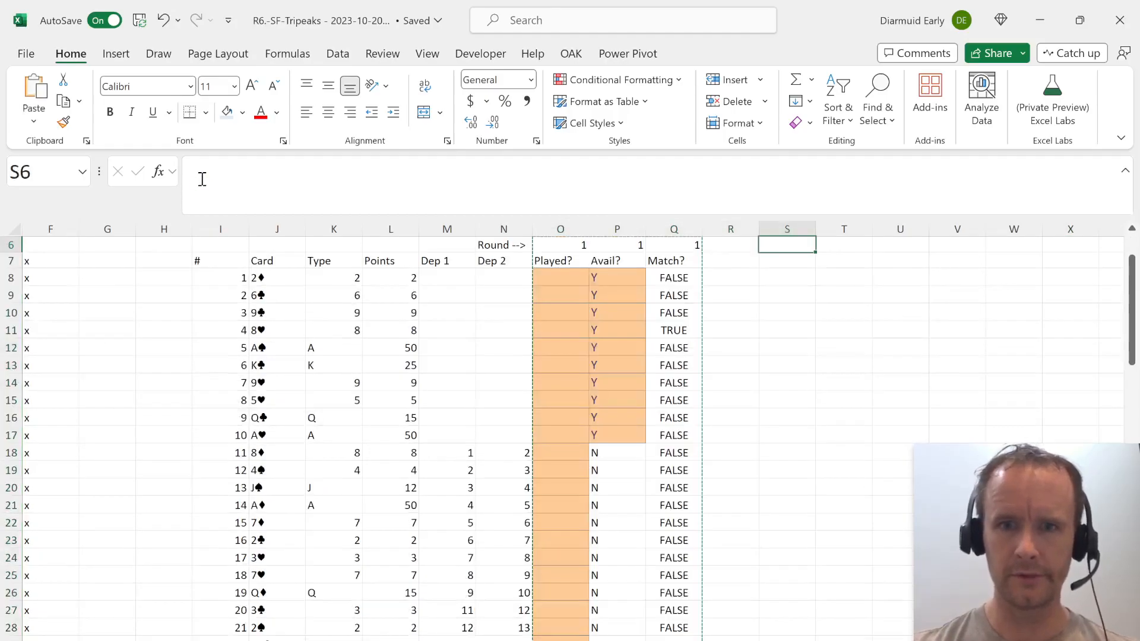
pyautogui.hotkey('ctrl', 'v')
# Set the copied block's round numbers in R6:T6 with the formula =O6+2.
pyautogui.hotkey('shift', 'BackSpace')
pyautogui.hotkey('shift', 'Right')
pyautogui.hotkey('shift', 'Right')
pyautogui.write('=')
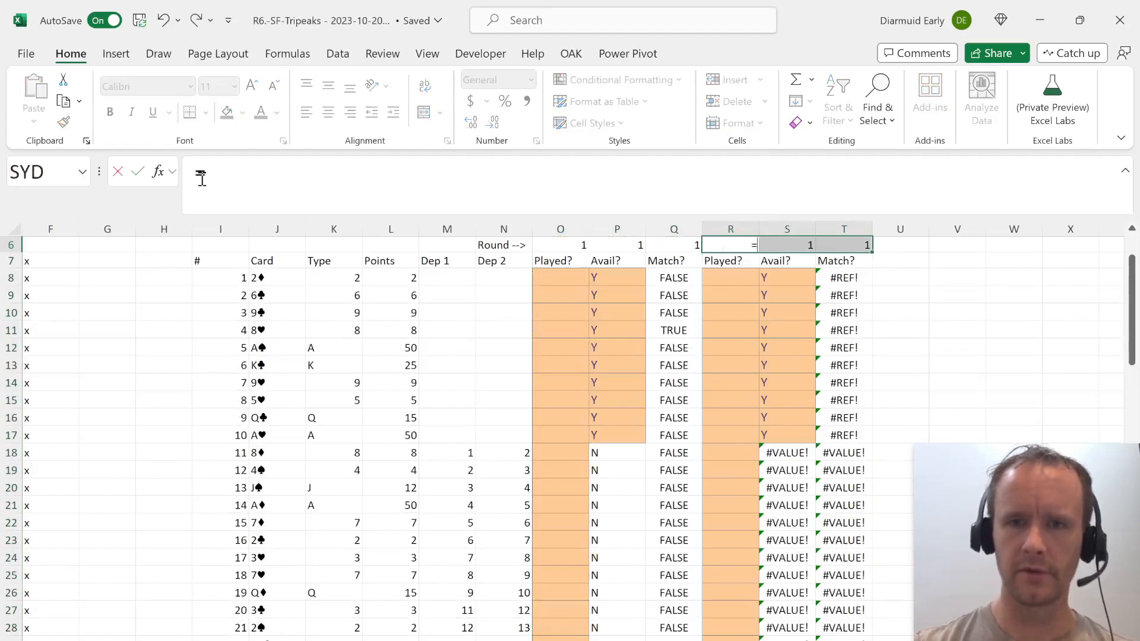
pyautogui.press('Left')
pyautogui.press('Left')
pyautogui.press('Left')
pyautogui.write('+2')
pyautogui.hotkey('ctrl', 'Return')
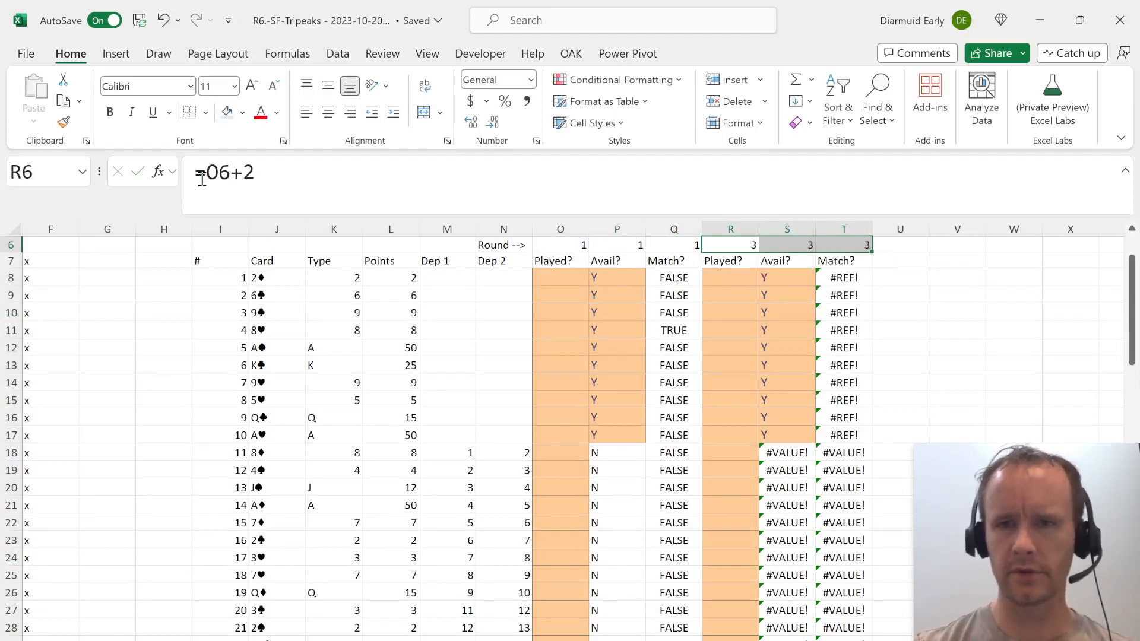
# Check the open card formula in P2 and the availability formula at the end of the first round's Avail? column.
pyautogui.hotkey('ctrl', 'Up')
pyautogui.press('Down')
pyautogui.press('Down')
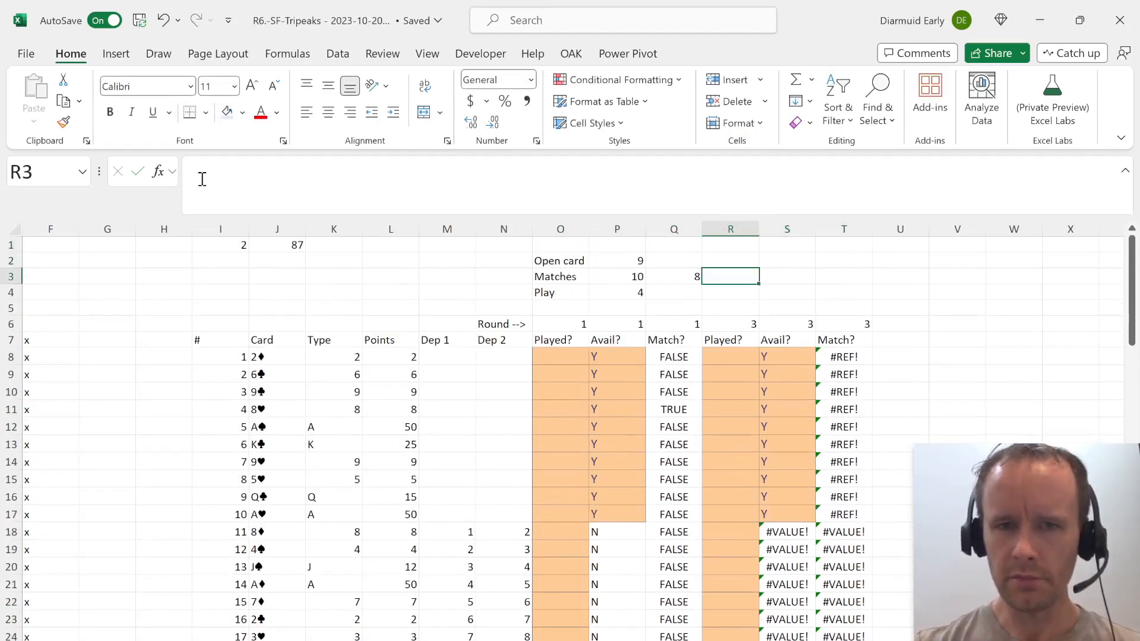
pyautogui.press('Up')
pyautogui.press('Left')
pyautogui.press('Left')
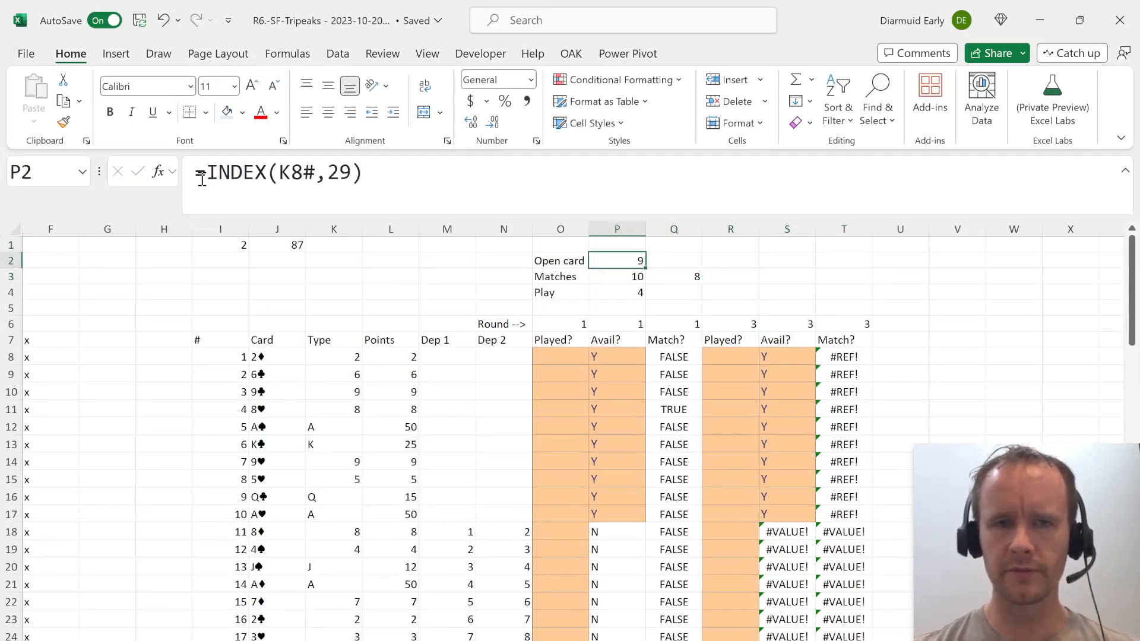
pyautogui.press('Left')
pyautogui.press('Down')
pyautogui.press('Down')
pyautogui.press('Down')
# Mark the initial open card, number 29, as played by entering Y in O36.
pyautogui.press('Down')
pyautogui.press('Down')
pyautogui.press('Right')
pyautogui.hotkey('ctrl', 'Down')
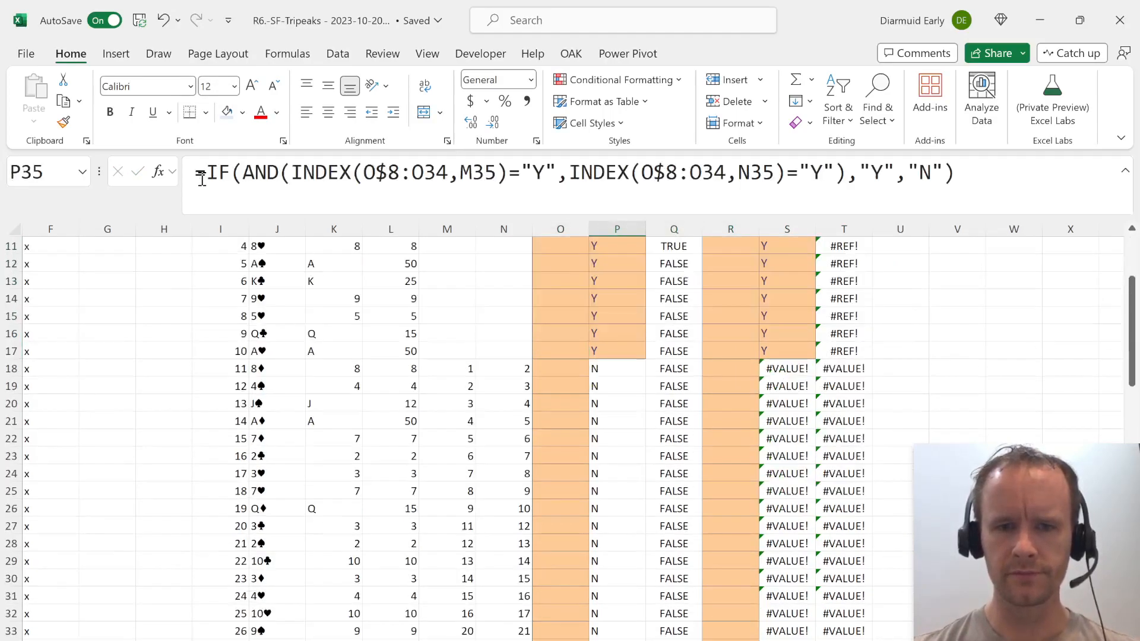
pyautogui.press('Down')
pyautogui.press('Down')
pyautogui.press('Left')
pyautogui.press('Up')
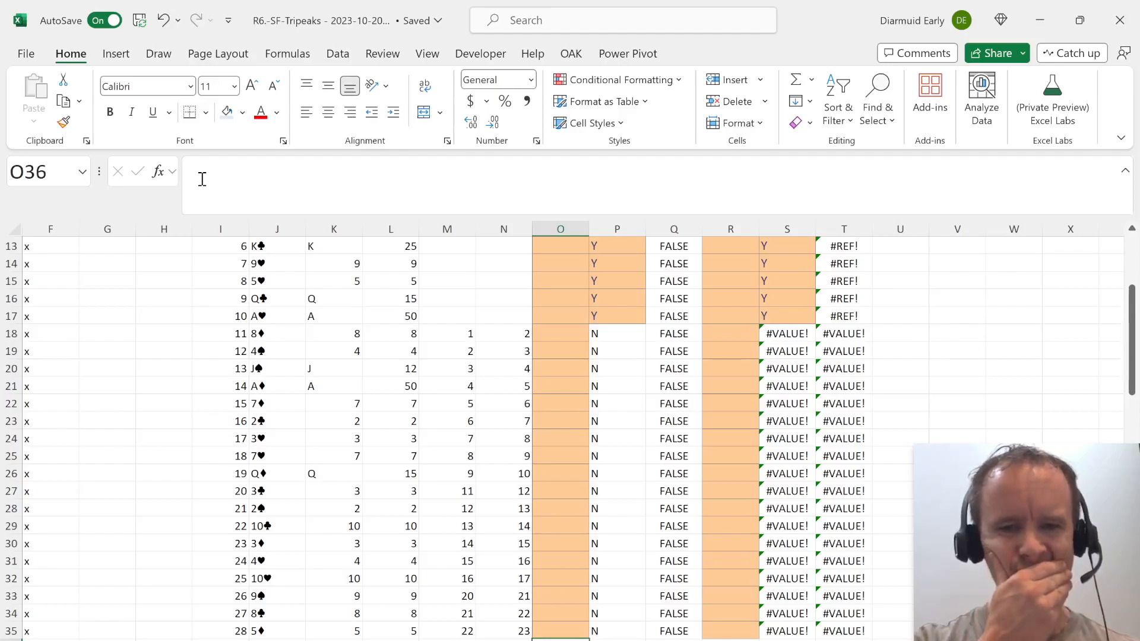
pyautogui.write('Y')
pyautogui.press('Return')
pyautogui.press('Up')
pyautogui.press('Right')
pyautogui.press('Left')
pyautogui.press('Up')
pyautogui.press('Right')
pyautogui.press('Up')
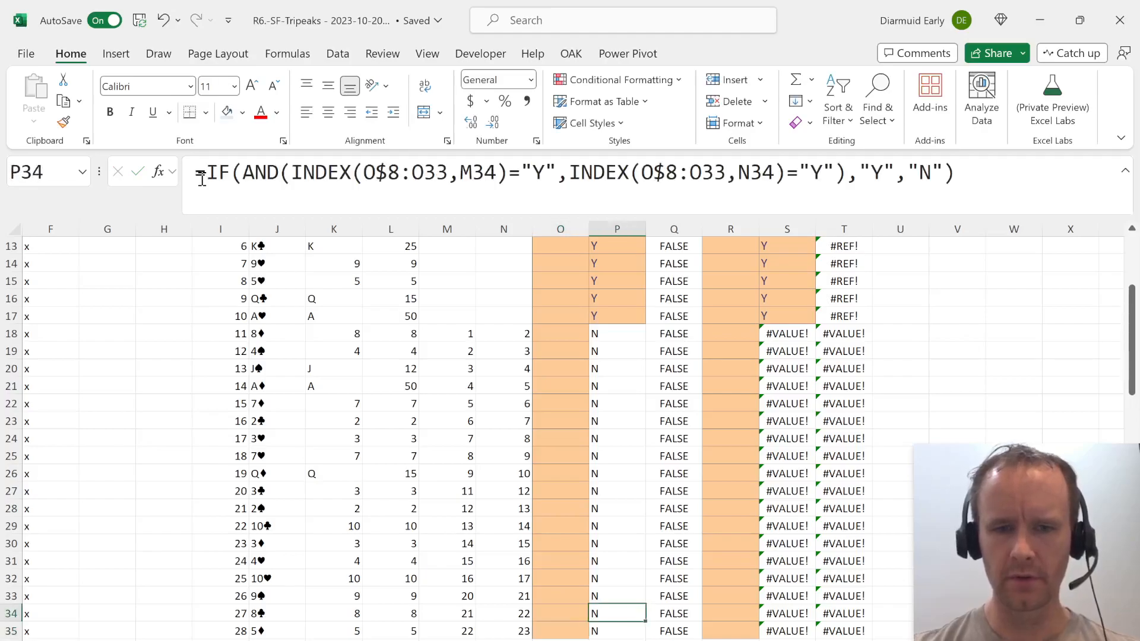
# Copy the Open card, Matches and Play block from O2:Q4 to R2 for the second round.
pyautogui.hotkey('ctrl', 'Up')
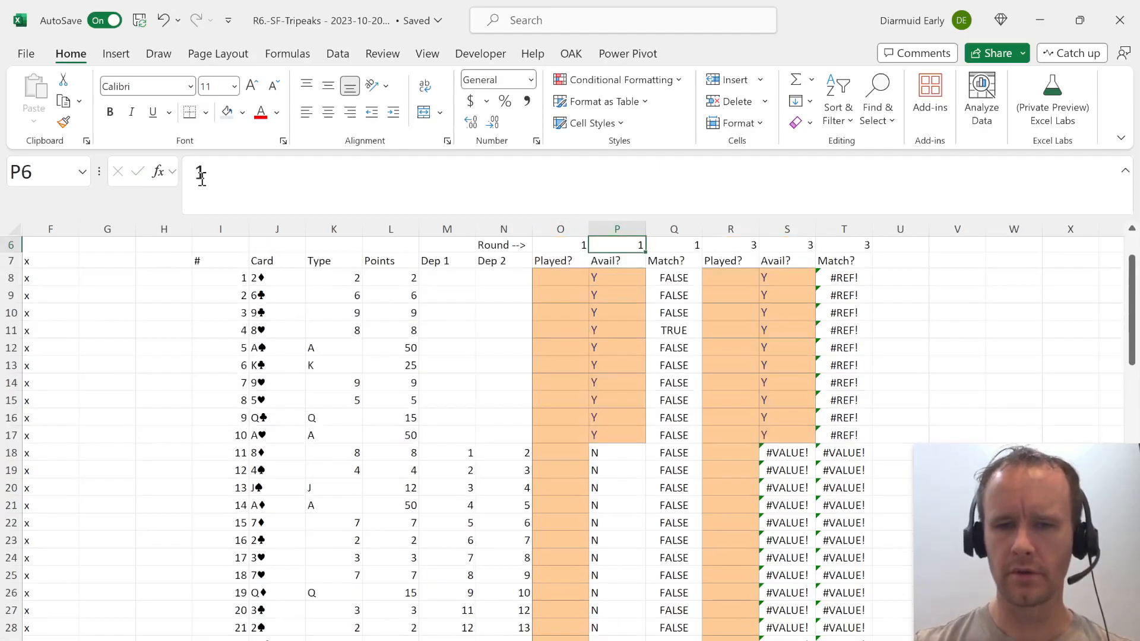
pyautogui.hotkey('ctrl', 'Up')
pyautogui.hotkey('ctrl', 'Up')
pyautogui.press('Down')
pyautogui.press('Right')
pyautogui.press('Right')
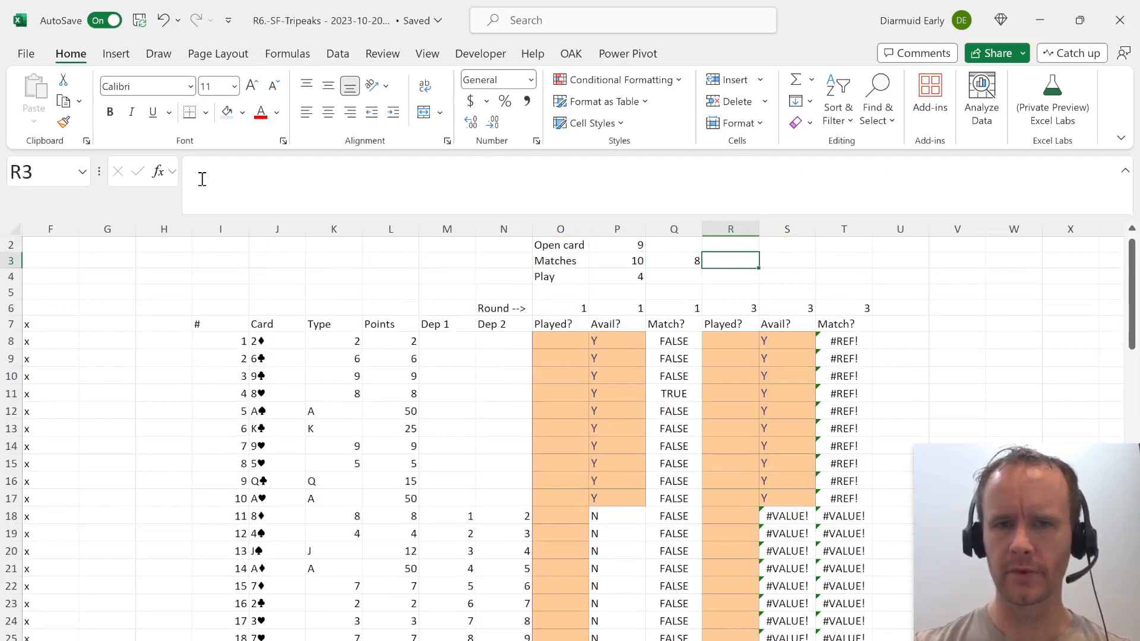
pyautogui.press('Up')
pyautogui.press('Left')
pyautogui.press('Left')
pyautogui.press('Left')
pyautogui.hotkey('shift', 'Down')
pyautogui.hotkey('shift', 'Down')
pyautogui.hotkey('shift', 'Right')
pyautogui.hotkey('shift', 'Right')
pyautogui.hotkey('ctrl', 'c')
pyautogui.press('Right')
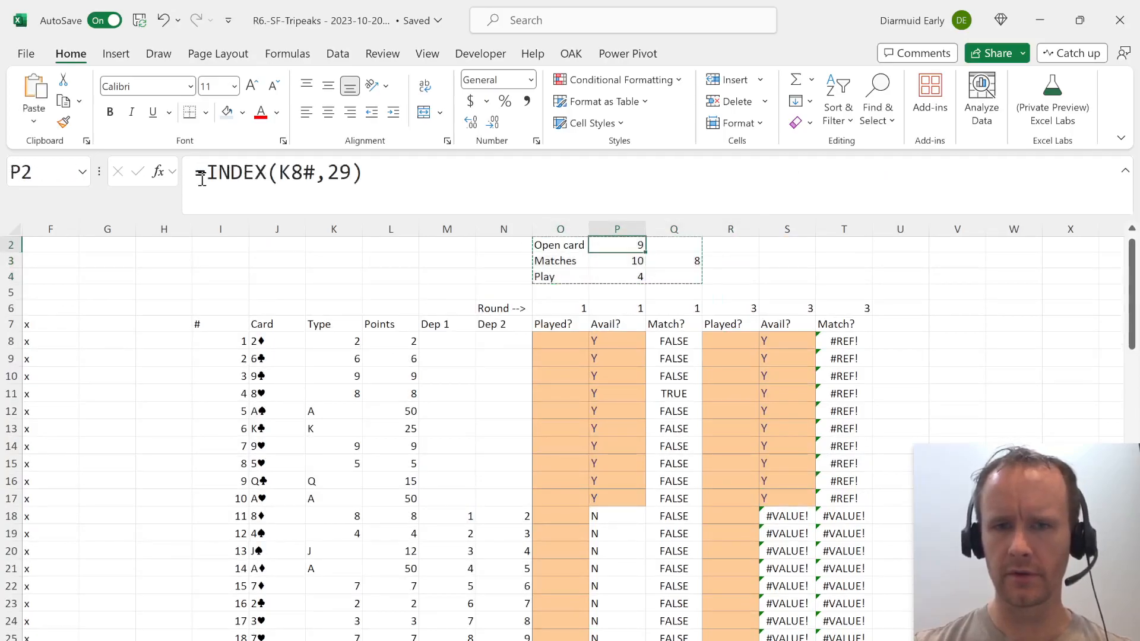
pyautogui.press('Right')
pyautogui.press('Right')
pyautogui.hotkey('ctrl', 'v')
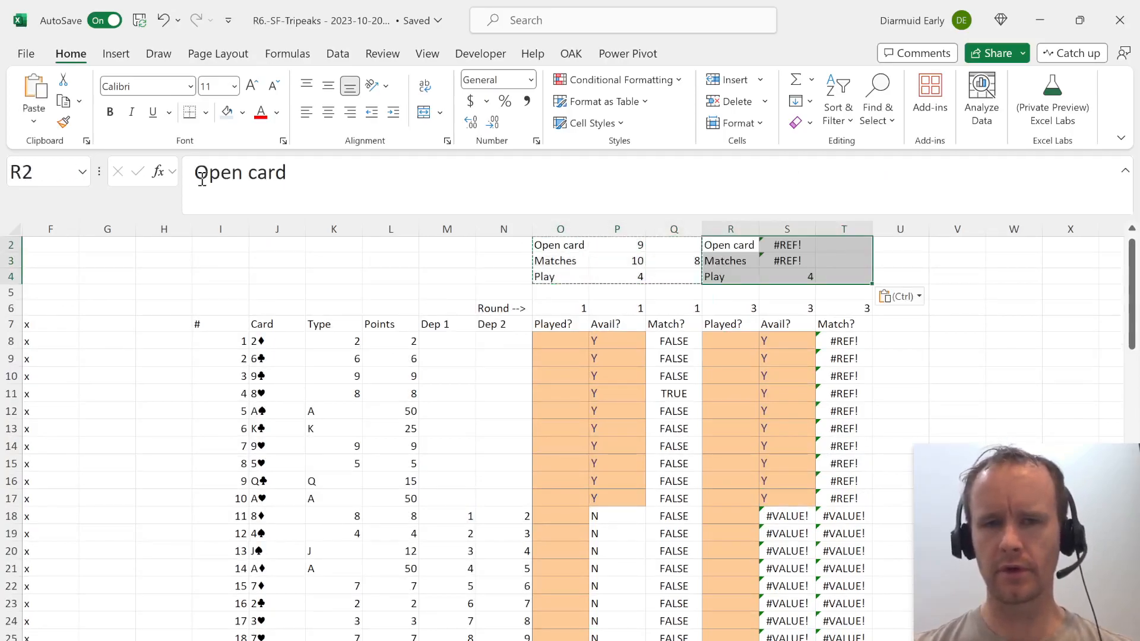
# Label O1 as OC row and enter 29 in P1 above the first round's open card.
pyautogui.press('Up')
pyautogui.press('Left')
pyautogui.press('Left')
pyautogui.press('Left')
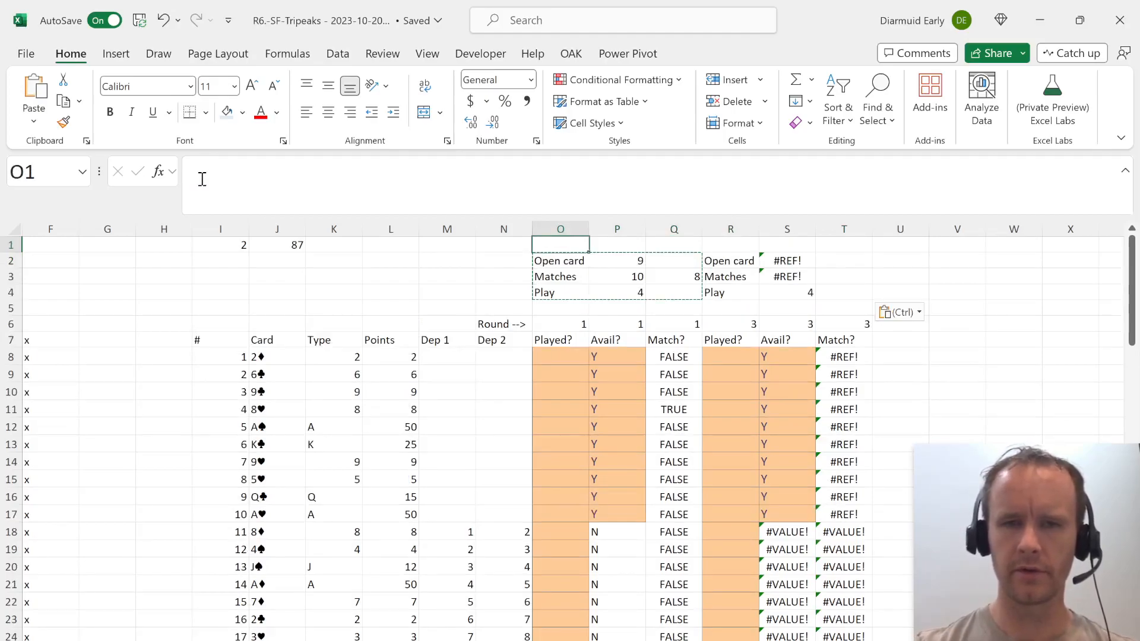
pyautogui.write('OC row')
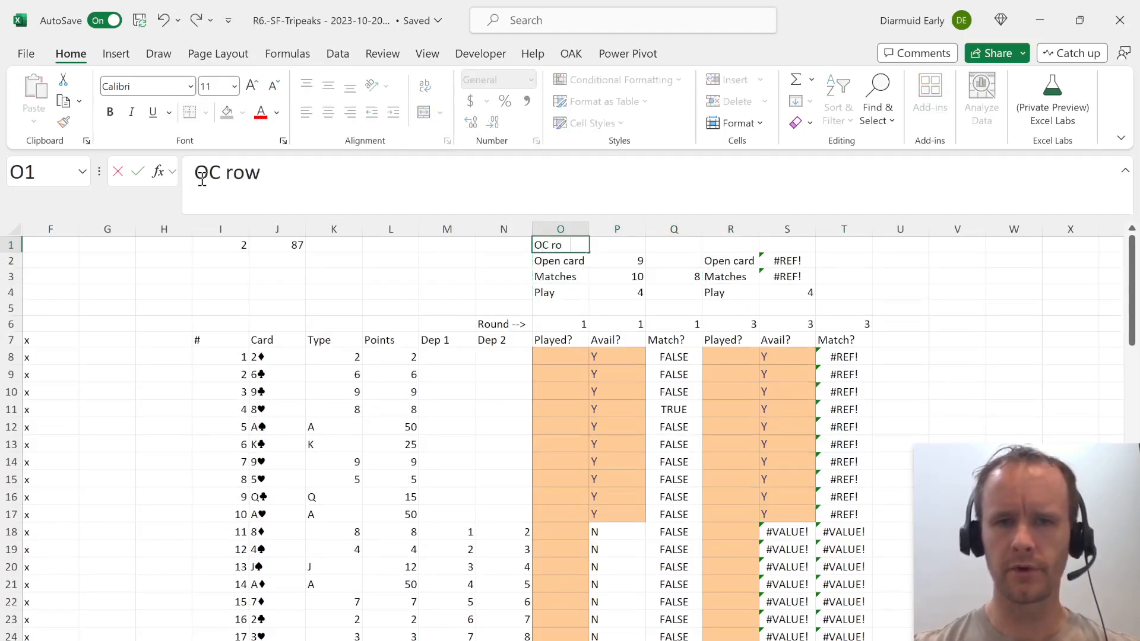
pyautogui.press('Tab')
pyautogui.press('Right')
pyautogui.press('Up')
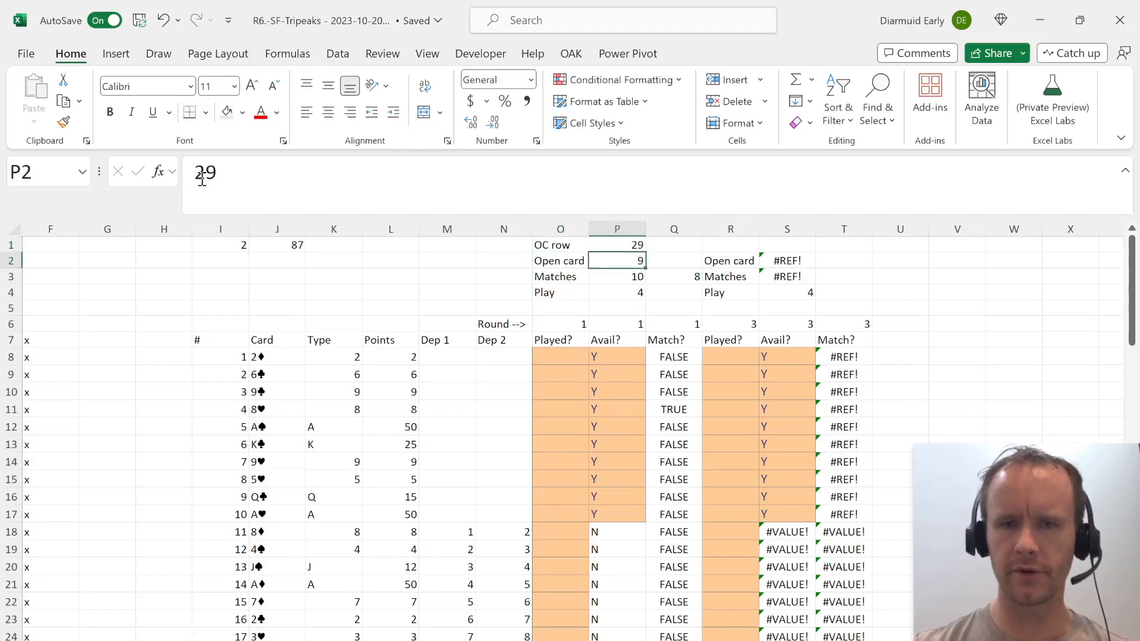
# Change the first round's open card formula in P2 to =INDEX($K8#,P1).
pyautogui.press('Down')
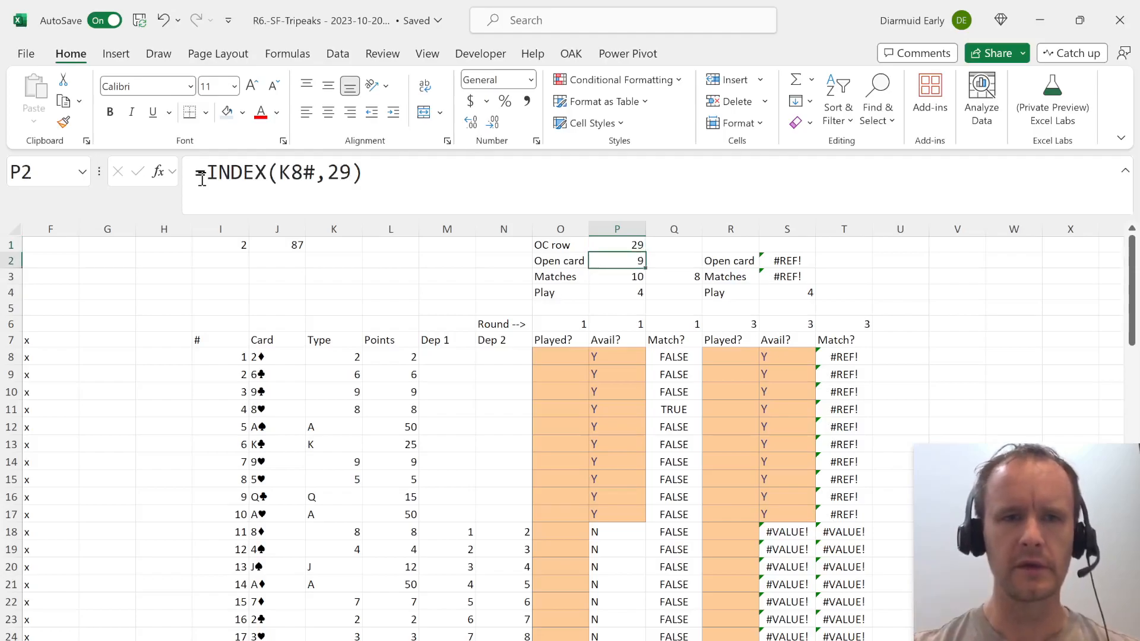
pyautogui.doubleClick(341, 173)
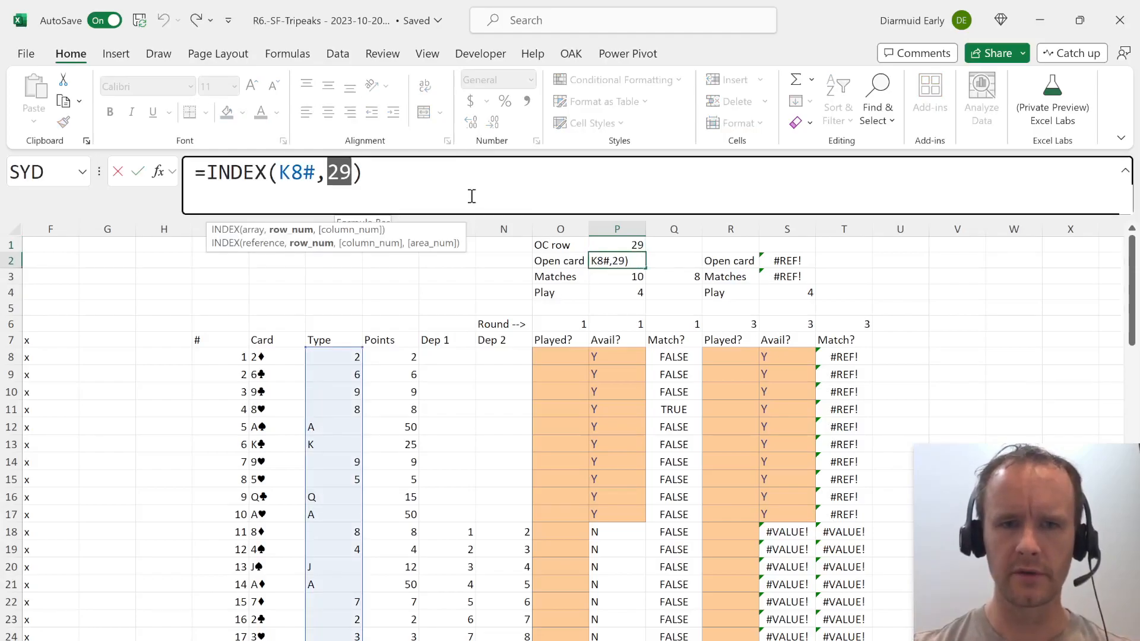
pyautogui.click(290, 179)
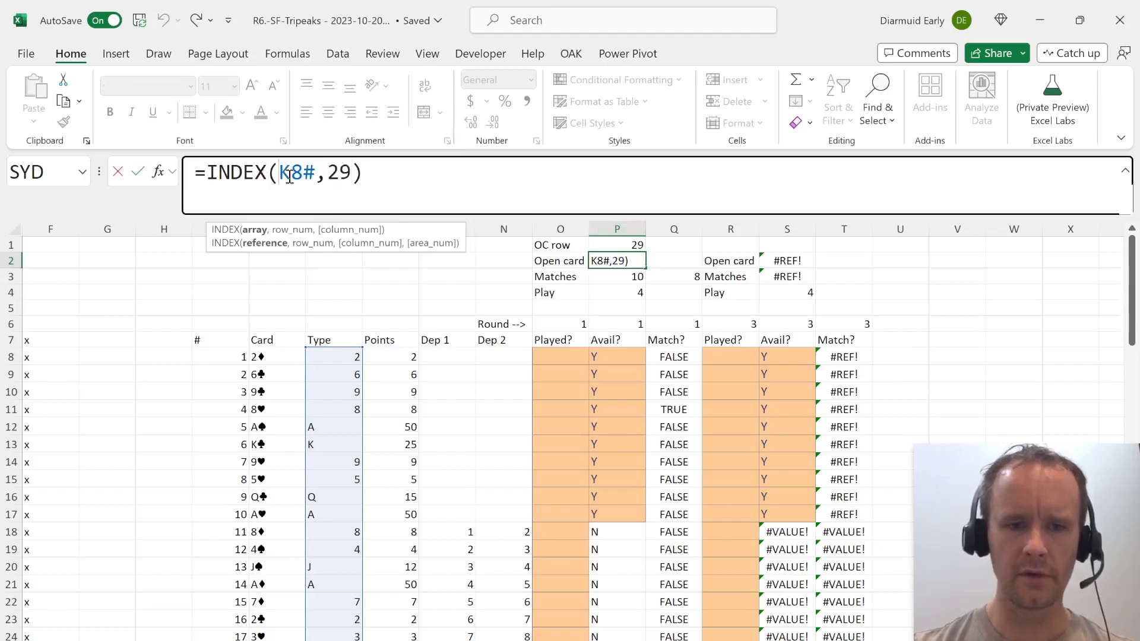
pyautogui.write('$')
pyautogui.press('Right')
pyautogui.press('Right')
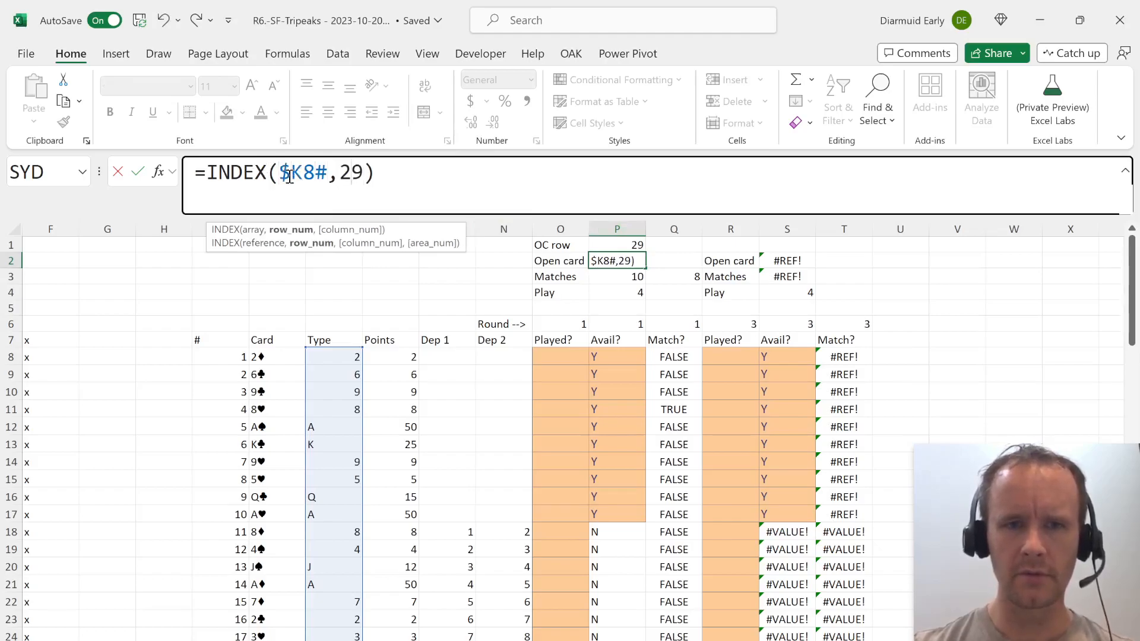
pyautogui.hotkey('shift', 'Right')
pyautogui.hotkey('shift', 'Right')
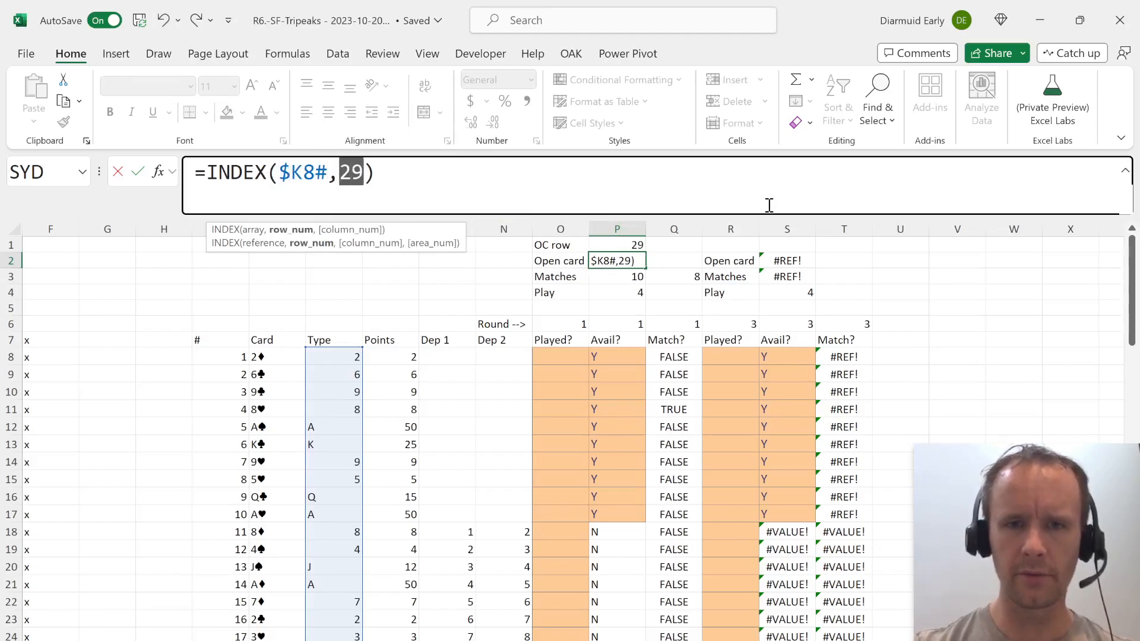
pyautogui.click(621, 244)
pyautogui.hotkey('ctrl', 'Return')
# Copy the OC row label from O1 to R1 for the second round.
pyautogui.press('Up')
pyautogui.press('Right')
pyautogui.press('Right')
pyautogui.press('Left')
pyautogui.press('Left')
pyautogui.press('Left')
pyautogui.hotkey('ctrl', 'c')
# Enter =IF(P4="n/a",P1+1,P4) in S1 as the second round's open card row.
pyautogui.press('Right')
pyautogui.press('Right')
pyautogui.press('Right')
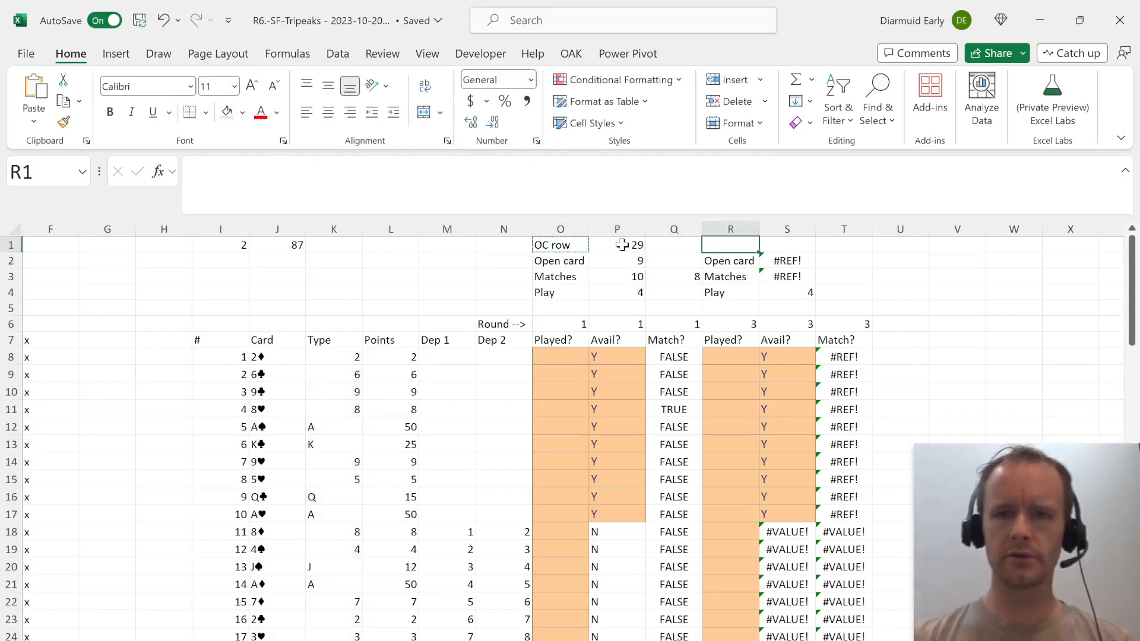
pyautogui.hotkey('ctrl', 'v')
pyautogui.press('Right')
pyautogui.write('=if')
pyautogui.press('Tab')
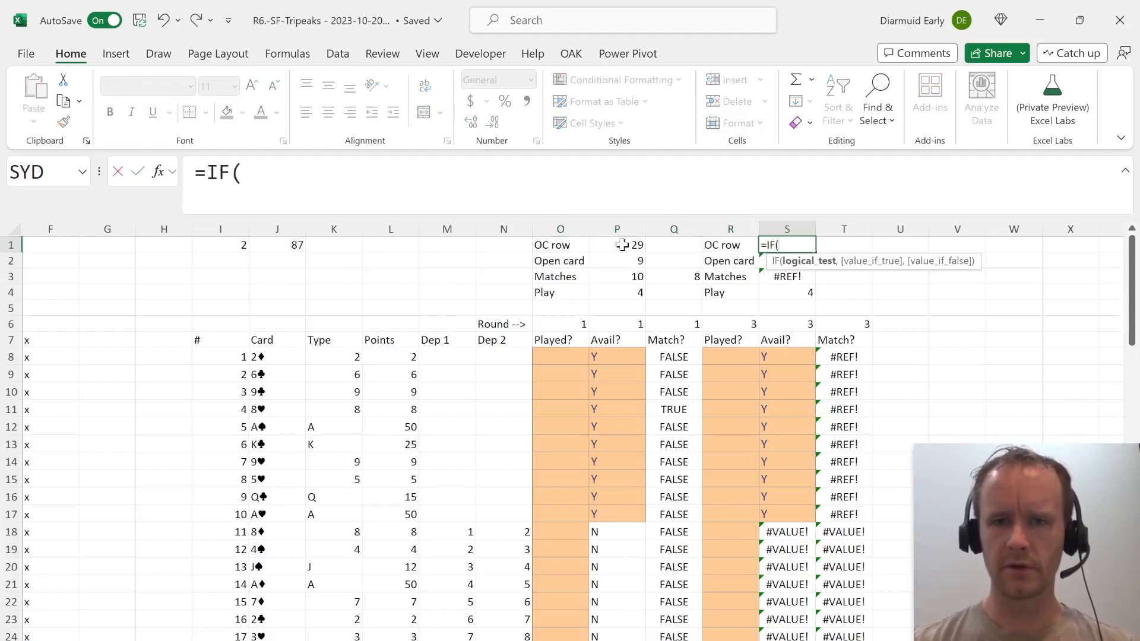
pyautogui.press('Left')
pyautogui.press('Down')
pyautogui.press('Left')
pyautogui.press('Left')
pyautogui.press('Down')
pyautogui.press('Down')
pyautogui.write('="n/a",')
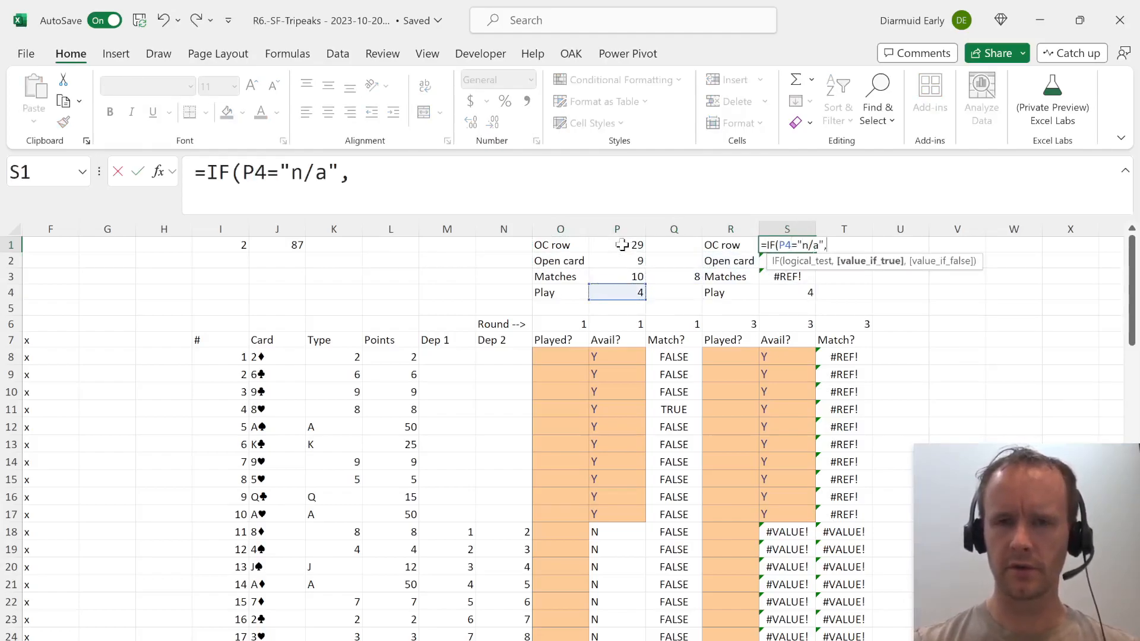
pyautogui.click(622, 245)
pyautogui.write('+1,')
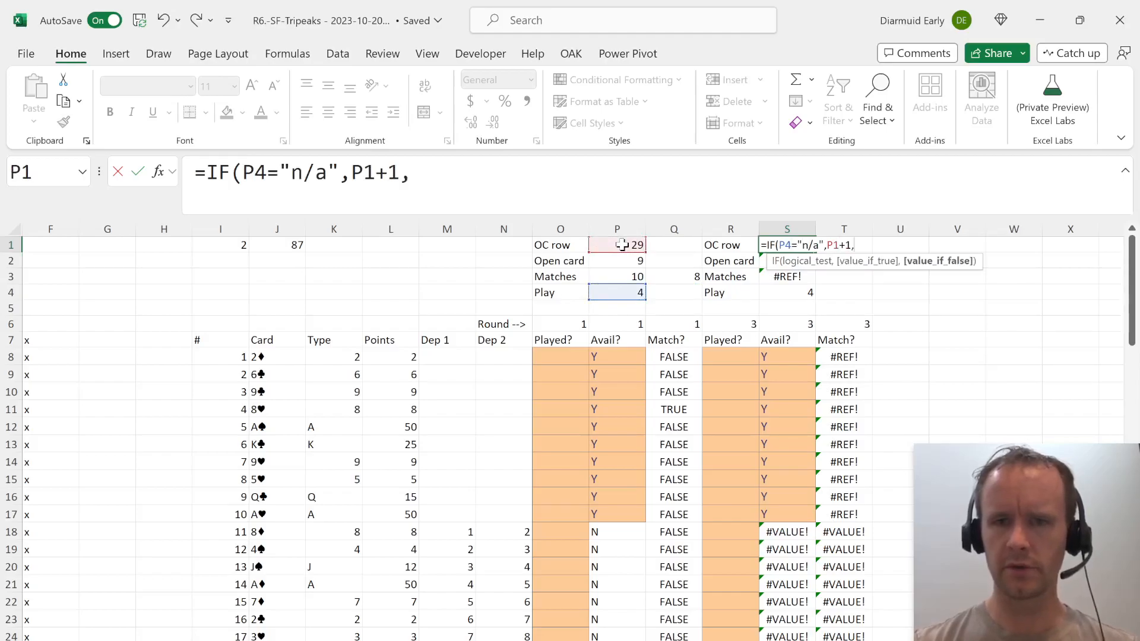
pyautogui.click(629, 293)
pyautogui.write(')')
pyautogui.press('Return')
# Copy the open card formula from P2 to S2.
pyautogui.press('Left')
pyautogui.press('Left')
pyautogui.press('Left')
pyautogui.hotkey('ctrl', 'c')
pyautogui.press('Right')
pyautogui.press('Right')
pyautogui.press('Right')
pyautogui.hotkey('ctrl', 'v')
# Make the column references relative in the first round's Play formula in P4, so XMATCH searches Q$8:Q$35.
pyautogui.press('Down')
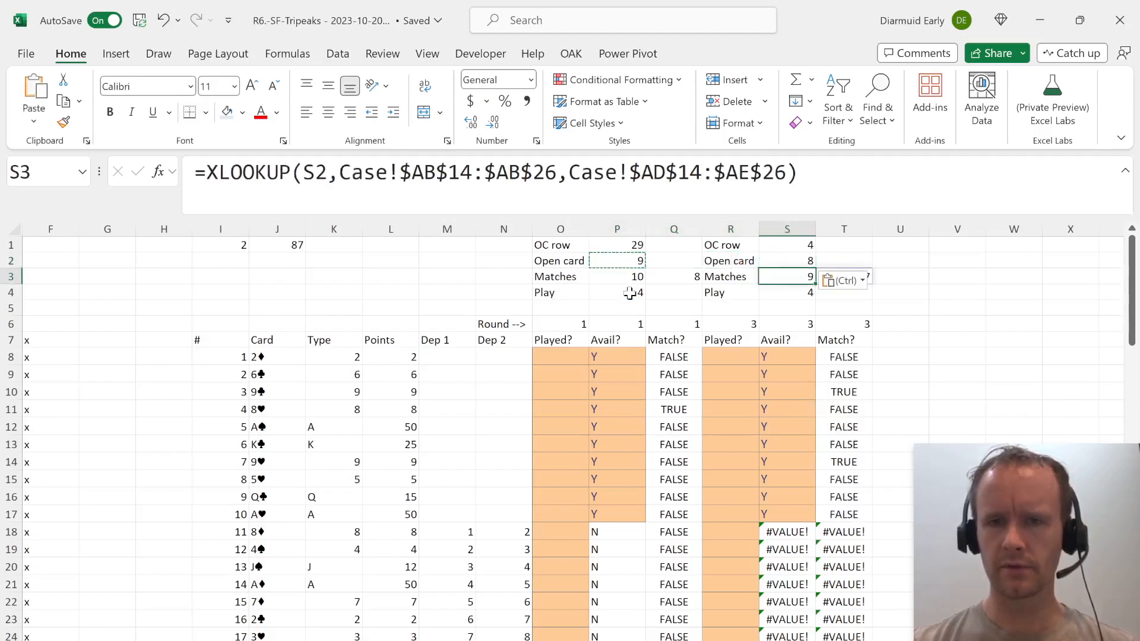
pyautogui.press('Down')
pyautogui.press('F2')
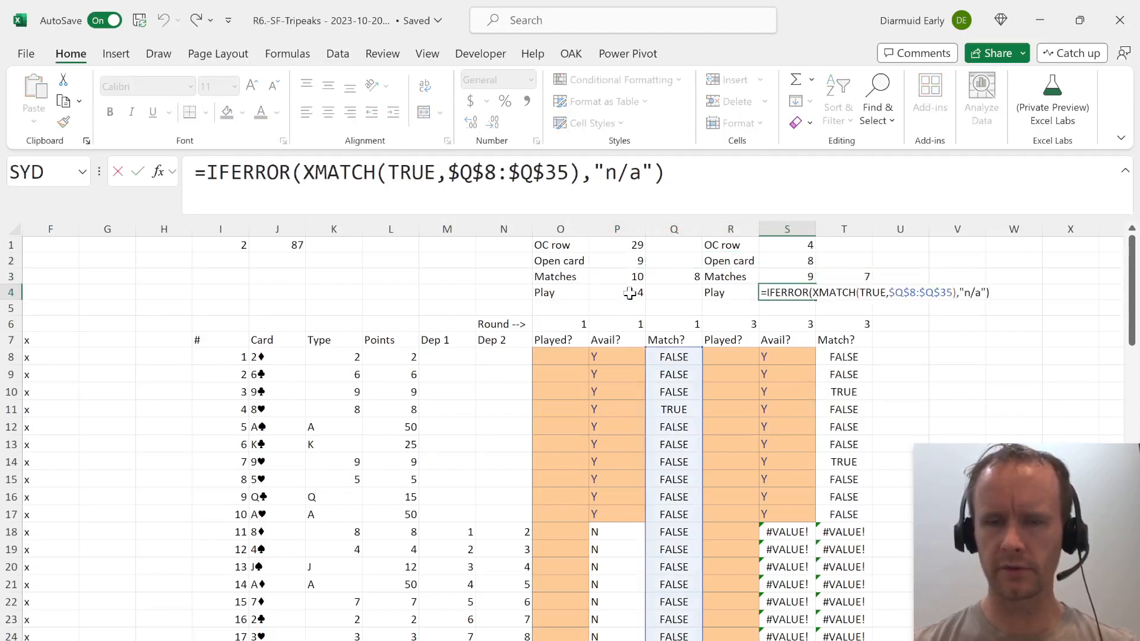
pyautogui.press('Escape')
pyautogui.press('Left')
pyautogui.press('Left')
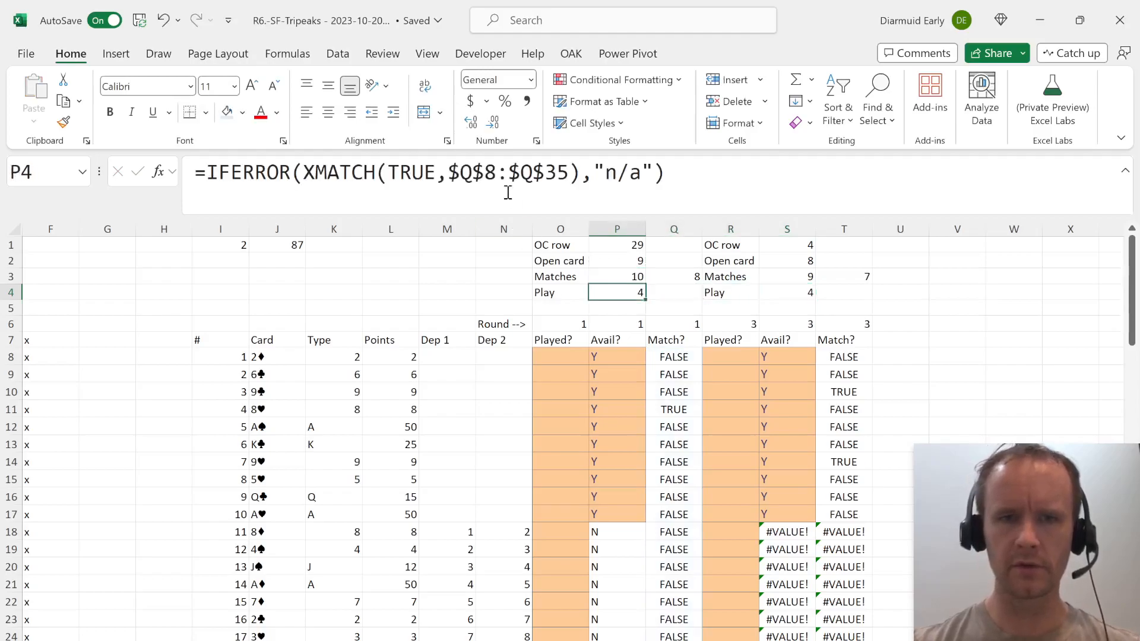
pyautogui.click(464, 177)
pyautogui.press('BackSpace')
pyautogui.press('Right')
pyautogui.press('Right')
pyautogui.press('Right')
pyautogui.press('Right')
pyautogui.press('Right')
pyautogui.press('BackSpace')
pyautogui.press('Return')
# Copy the Play formula from P4 to S4 for the second round.
pyautogui.press('Up')
pyautogui.hotkey('ctrl', 'c')
pyautogui.press('Right')
pyautogui.press('Right')
pyautogui.press('Right')
pyautogui.press('Right')
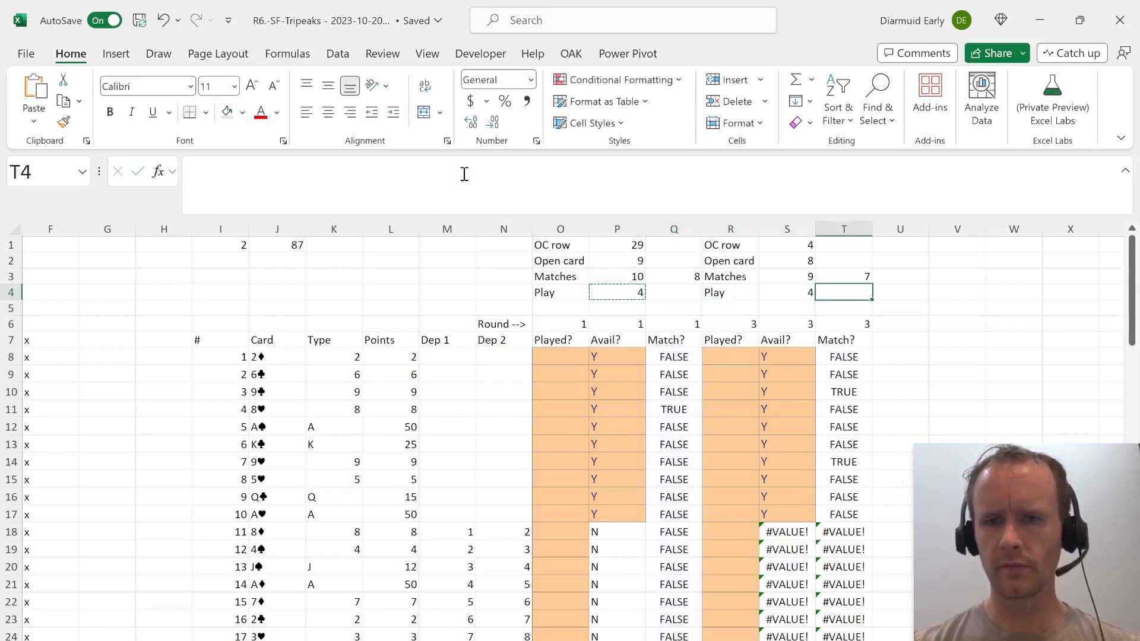
pyautogui.press('Left')
pyautogui.hotkey('ctrl', 'v')
# Paste only T8's formatting over the second round's Played? and Avail? columns, starting at row 8.
pyautogui.press('Down')
pyautogui.press('Down')
pyautogui.press('Down')
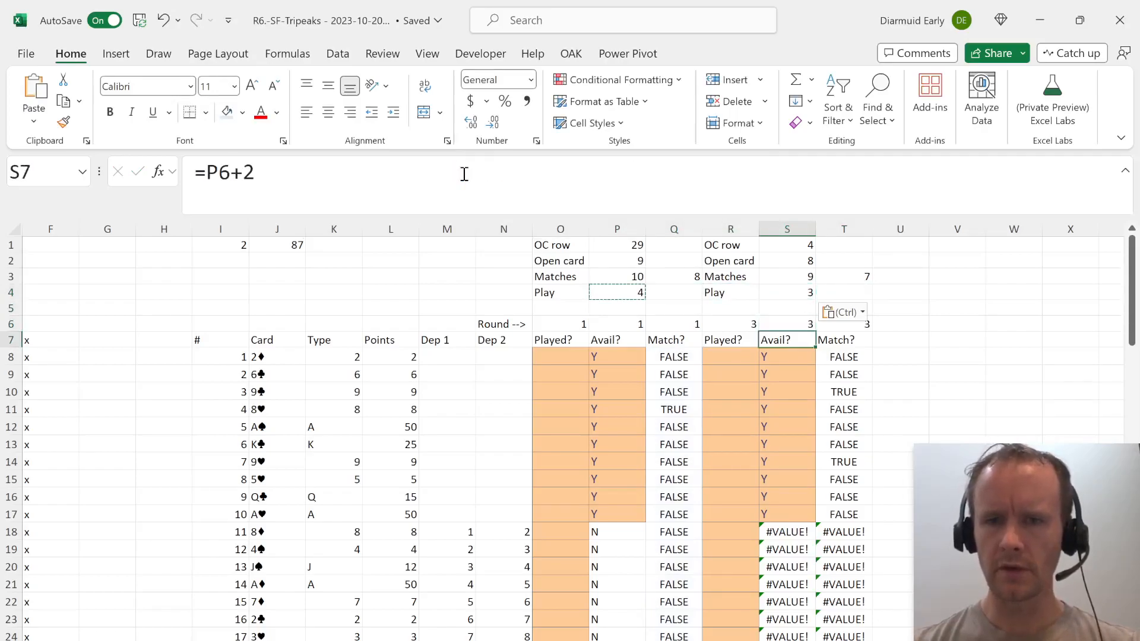
pyautogui.press('Down')
pyautogui.press('Left')
pyautogui.press('Left')
pyautogui.press('Left')
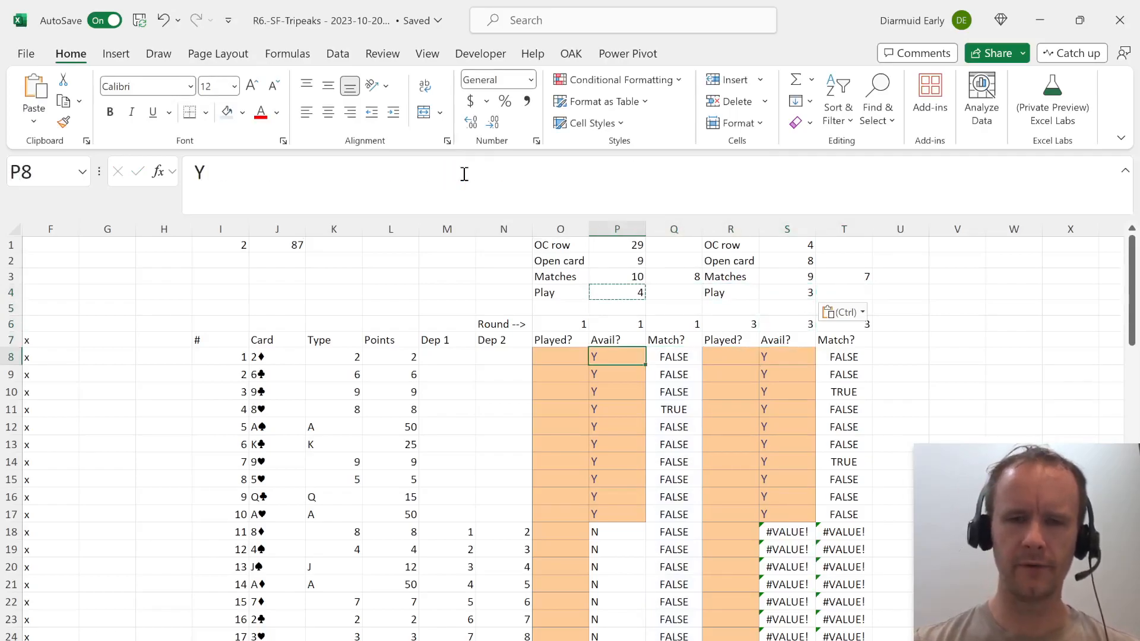
pyautogui.press('Right')
pyautogui.press('Right')
pyautogui.press('Right')
pyautogui.press('Left')
pyautogui.press('Right')
pyautogui.press('Right')
pyautogui.press('Left')
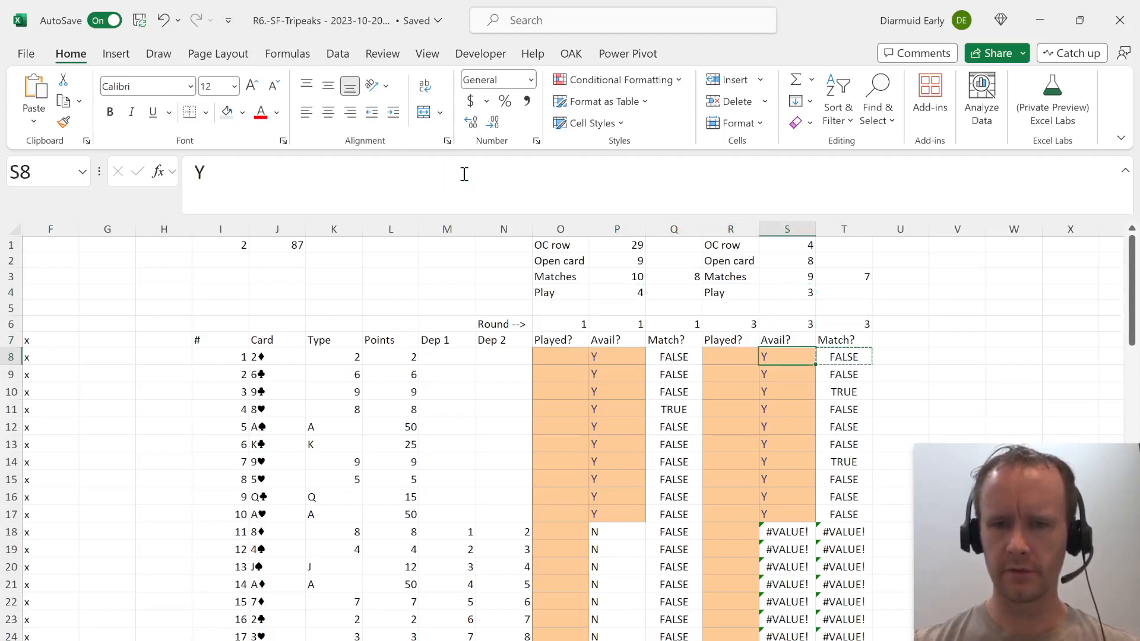
pyautogui.hotkey('ctrl', 'shift', 'Down')
pyautogui.hotkey('shift', 'Left')
pyautogui.hotkey('alt', 'e')
pyautogui.press('s')
pyautogui.press('t')
pyautogui.press('Return')
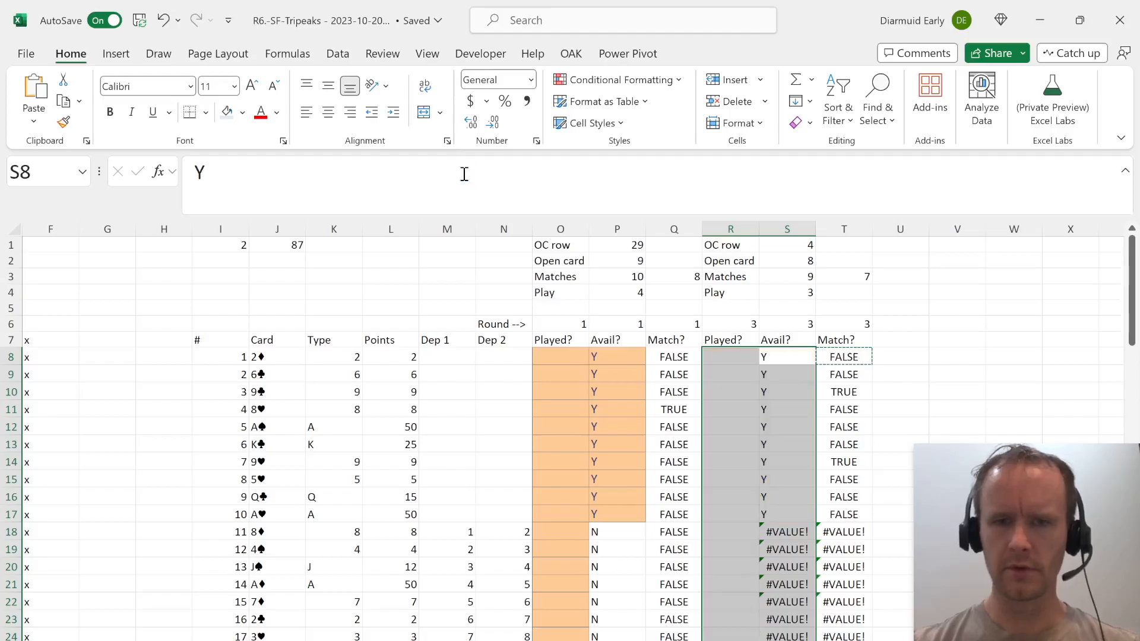
# Start an OR formula in R8 whose first test is $I8=P$1.
pyautogui.press('Left')
pyautogui.write('=')
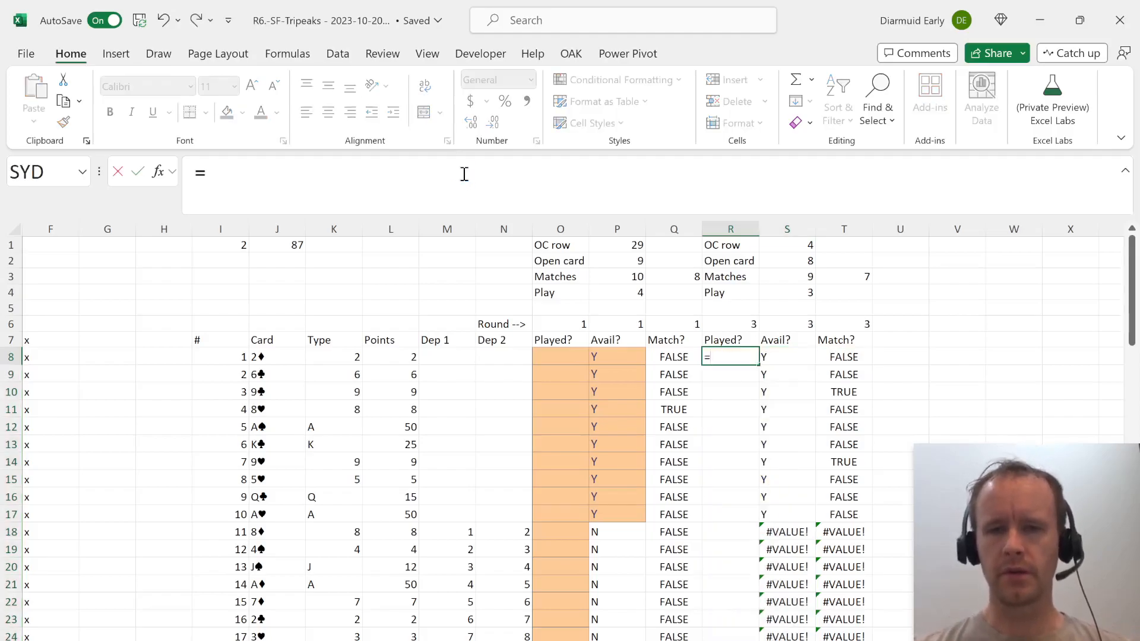
pyautogui.write('or')
pyautogui.press('Tab')
pyautogui.press('Left')
pyautogui.press('Left')
pyautogui.hotkey('ctrl', 'Left')
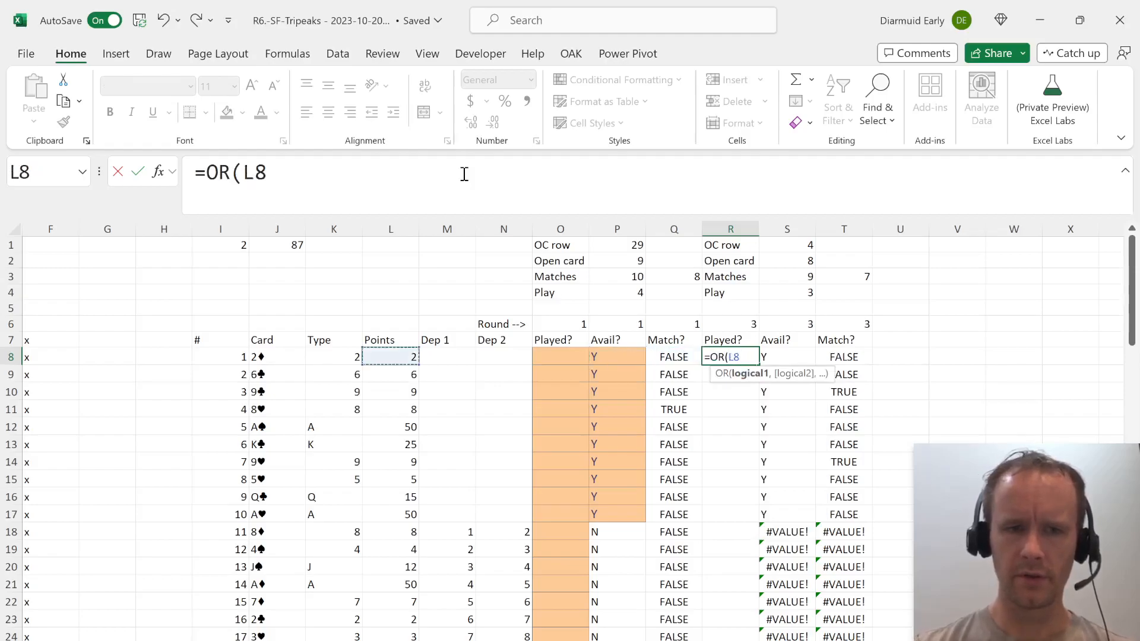
pyautogui.hotkey('ctrl', 'Left')
pyautogui.press('F4')
pyautogui.press('F4')
pyautogui.press('F4')
pyautogui.write('=')
pyautogui.press('Left')
pyautogui.press('Up')
pyautogui.press('Left')
pyautogui.press('Up')
pyautogui.press('Up')
pyautogui.hotkey('ctrl', 'Up')
pyautogui.hotkey('ctrl', 'Up')
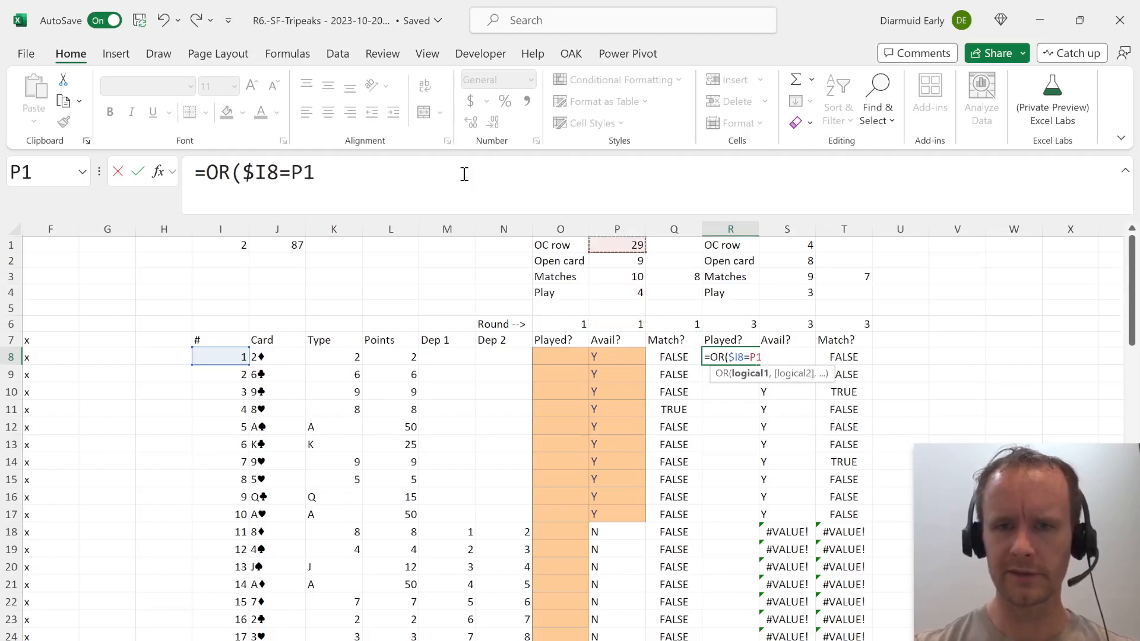
pyautogui.press('F4')
pyautogui.press('F4')
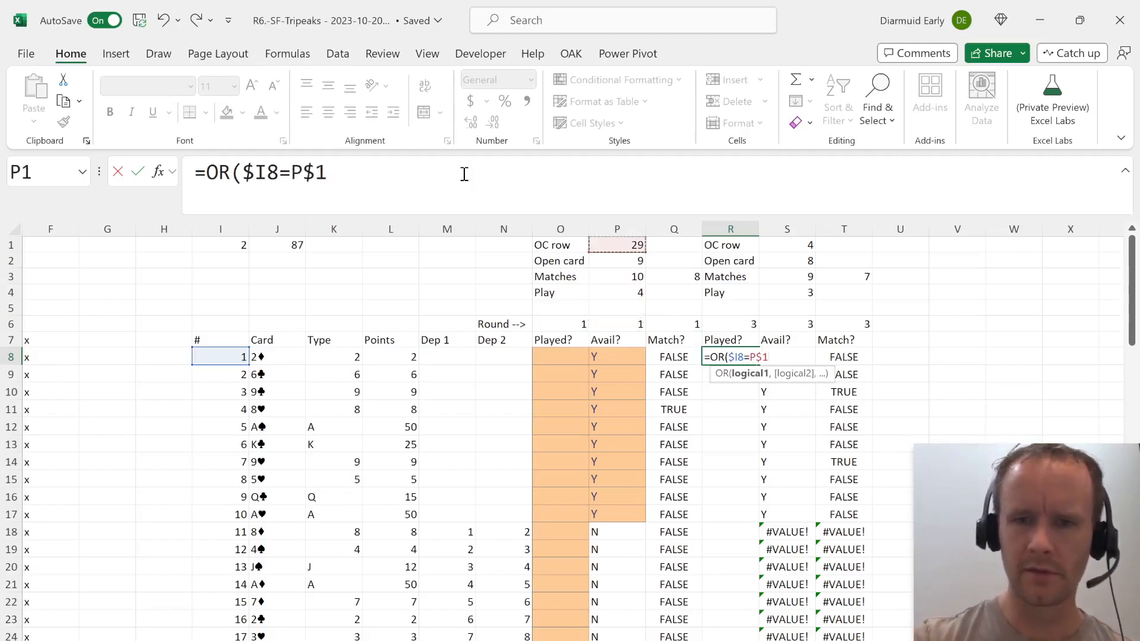
# Add $I8=P$4 as the second OR test in R8 and complete the formula.
pyautogui.write(',')
pyautogui.hotkey('ctrl', 'Left')
pyautogui.hotkey('ctrl', 'Left')
pyautogui.hotkey('ctrl', 'Left')
pyautogui.press('F4')
pyautogui.press('F4')
pyautogui.press('F4')
pyautogui.write('=')
pyautogui.press('Left')
pyautogui.press('Left')
pyautogui.press('Up')
pyautogui.press('Up')
pyautogui.press('Up')
pyautogui.press('Left')
pyautogui.press('Up')
pyautogui.press('Right')
pyautogui.press('F4')
pyautogui.press('F4')
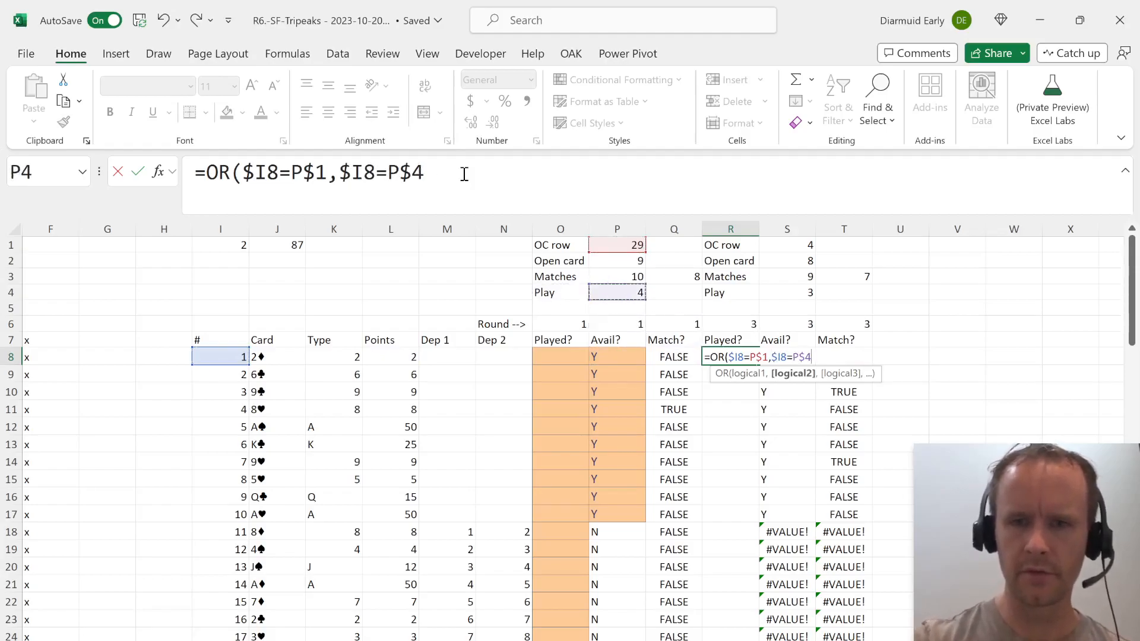
pyautogui.write(')')
pyautogui.press('Return')
# Wrap R8's OR test in an IF that returns "X" when true and "" otherwise.
pyautogui.press('Up')
pyautogui.press('Right')
pyautogui.press('Left')
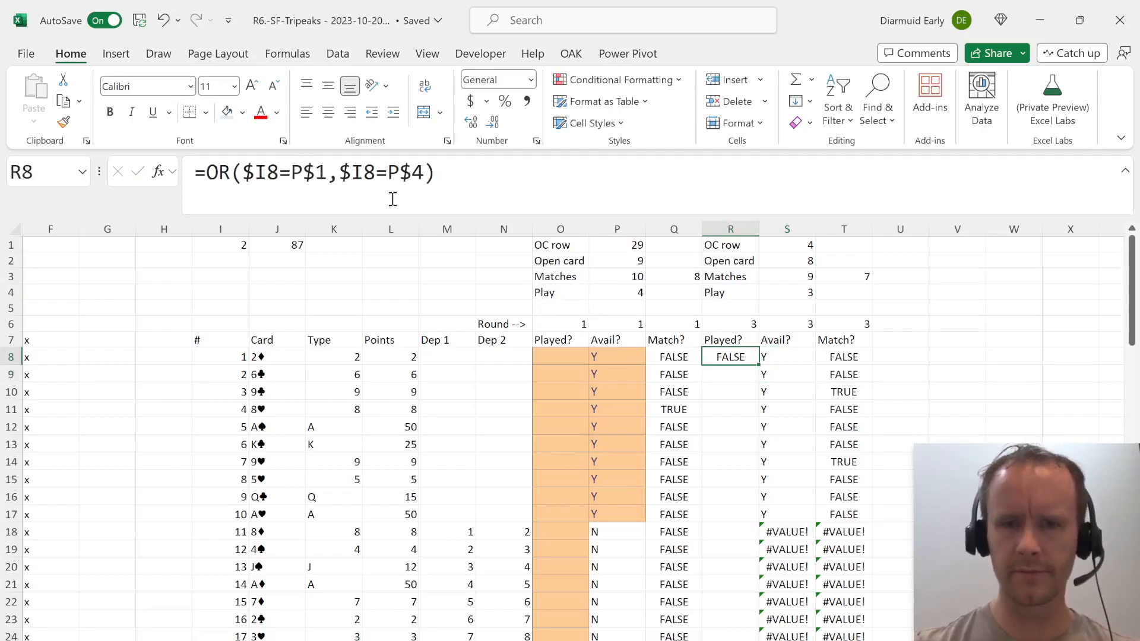
pyautogui.click(202, 170)
pyautogui.write('IF(')
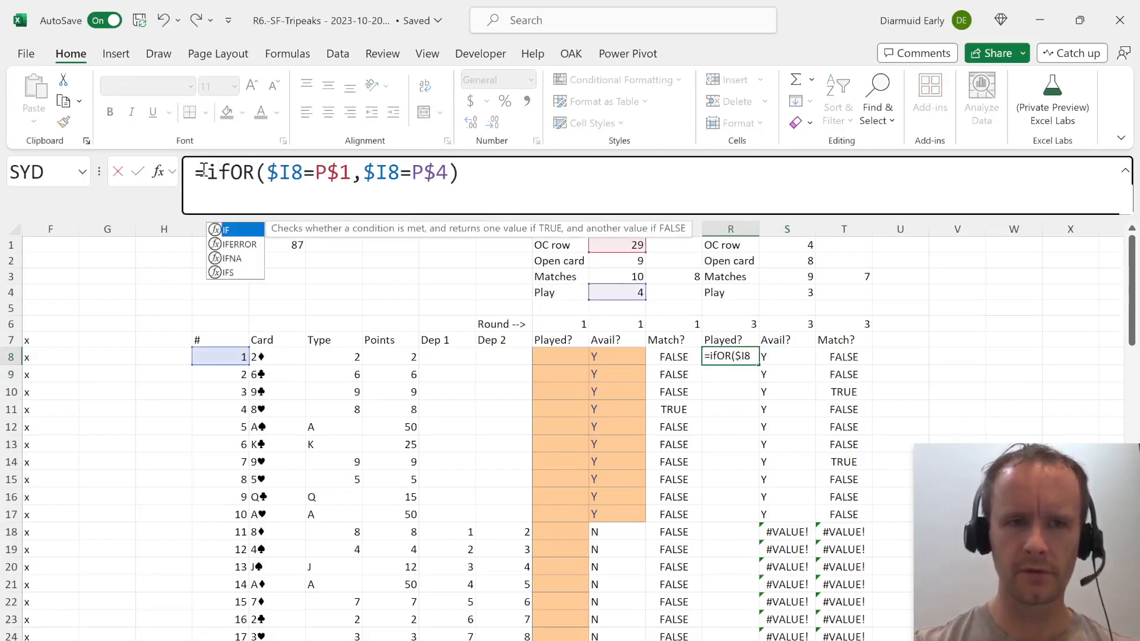
pyautogui.write(',"X","")')
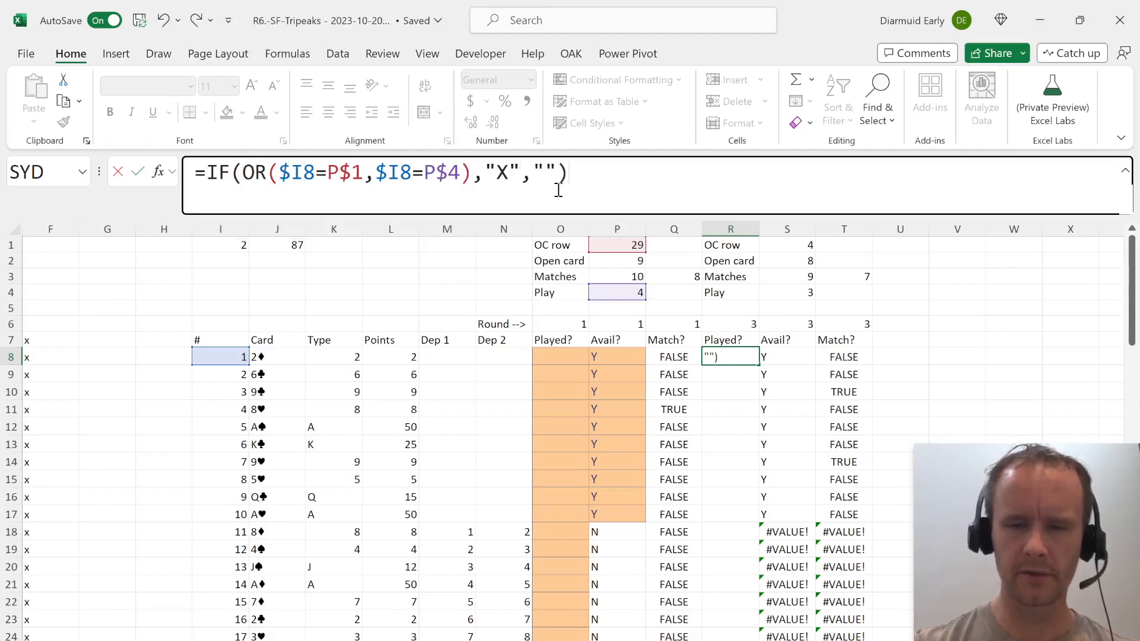
pyautogui.press('Return')
# Nest R8's formula in an outer IF that returns "X" when O8="X".
pyautogui.press('Up')
pyautogui.click(202, 172)
pyautogui.write('if')
pyautogui.press('Tab')
pyautogui.click(558, 354)
pyautogui.write('="X","X')
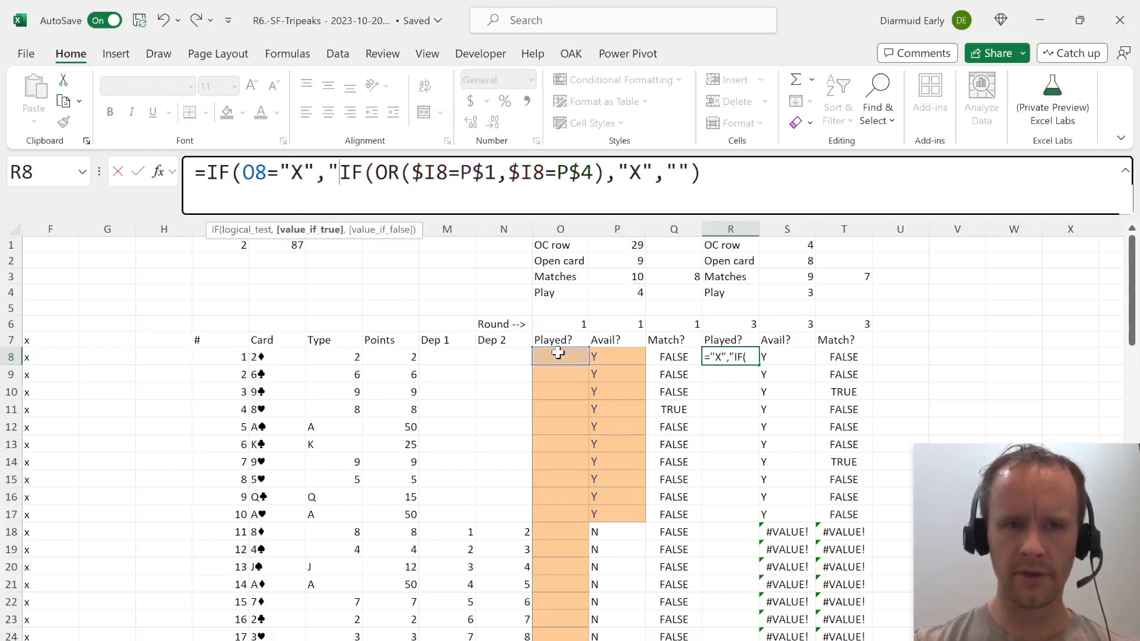
pyautogui.write('",')
pyautogui.click(834, 175)
pyautogui.write(')')
pyautogui.press('Return')
# Fill the second round's Played? formula from R8 down to R35.
pyautogui.press('Right')
pyautogui.hotkey('ctrl', 'Down')
pyautogui.press('Left')
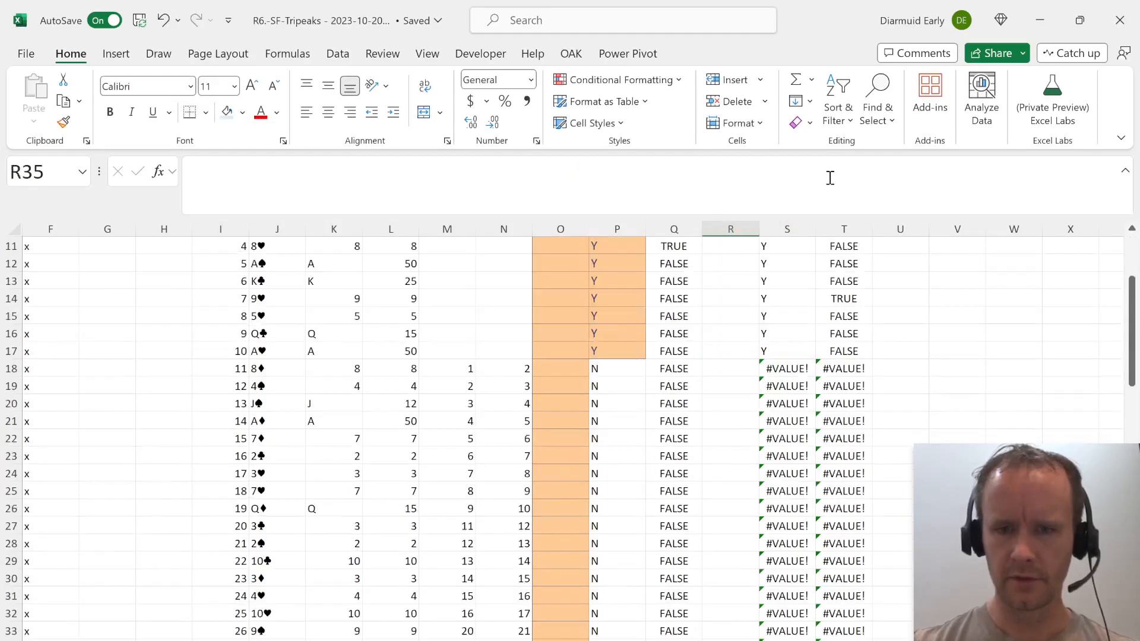
pyautogui.hotkey('ctrl', 'shift', 'Up')
pyautogui.hotkey('ctrl', 'd')
# Check the filled Played? formulas down to the end of column R and the Match? formula in Q35.
pyautogui.hotkey('ctrl', 'Up')
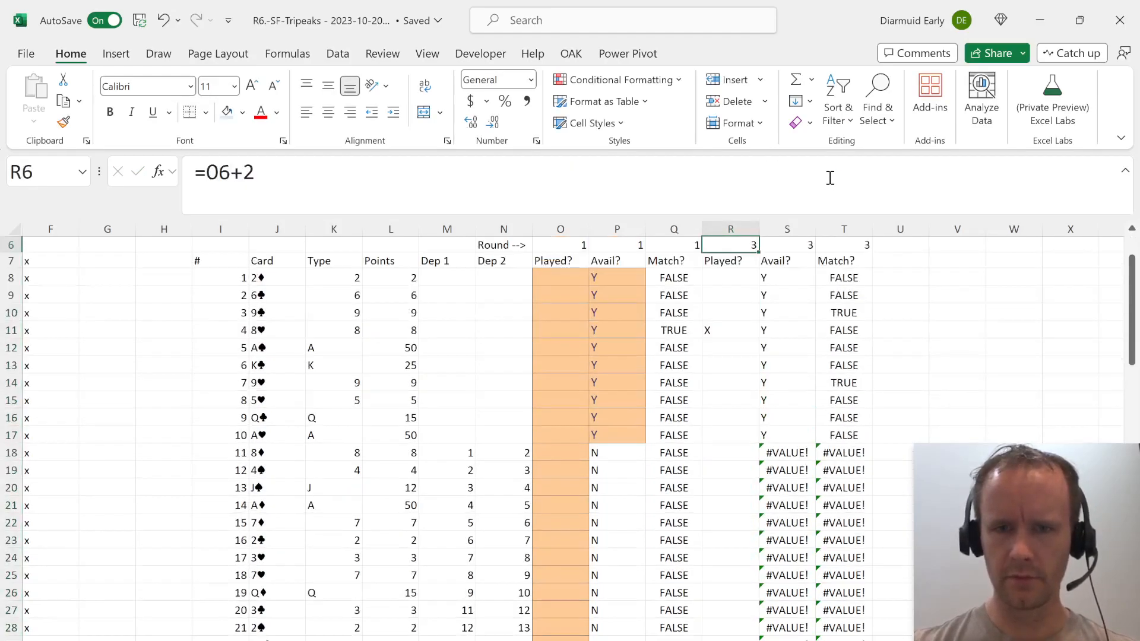
pyautogui.press('Down')
pyautogui.press('Down')
pyautogui.press('pagedown')
pyautogui.press('Down')
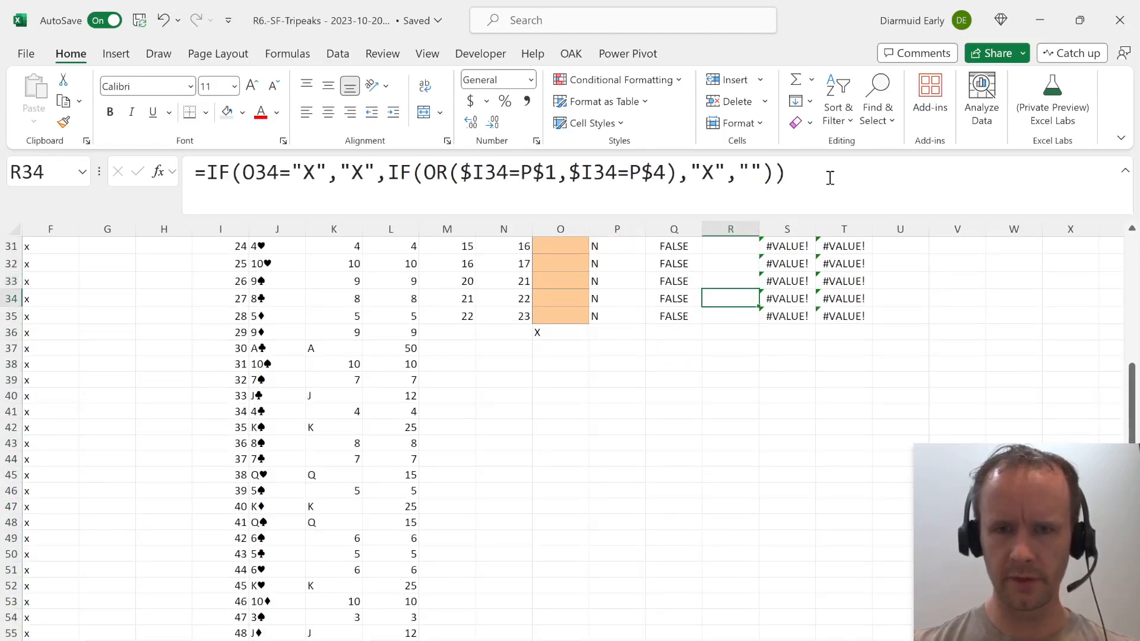
pyautogui.press('Down')
pyautogui.press('Down')
pyautogui.press('Up')
pyautogui.press('Right')
pyautogui.press('Left')
pyautogui.press('Left')
pyautogui.press('Left')
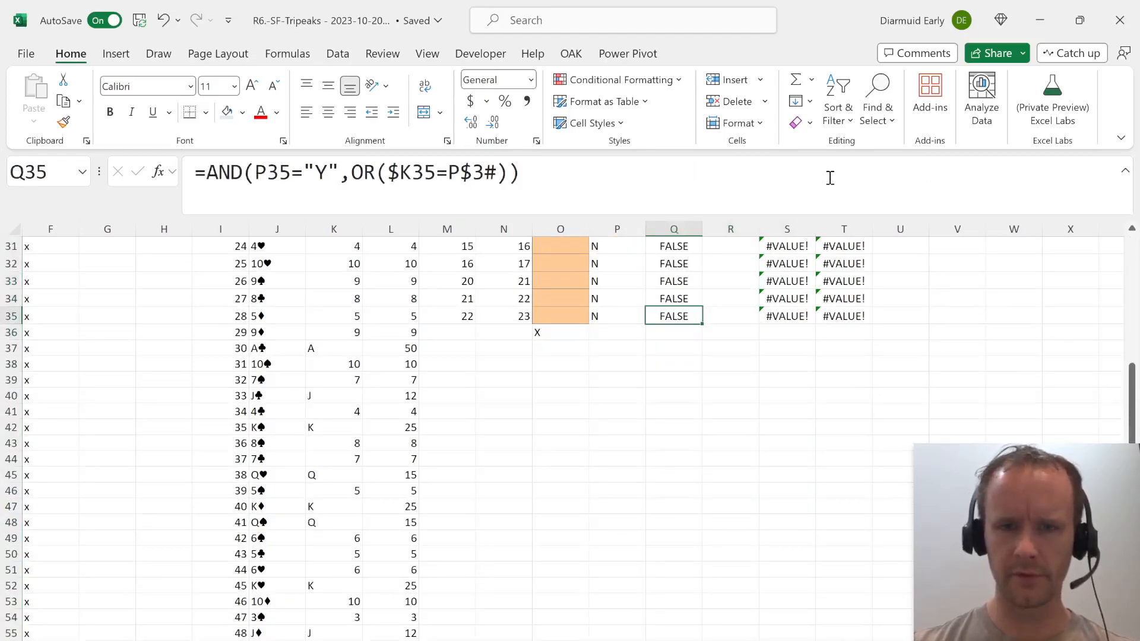
# Fill the second round's Played? formula down column R to the last card row and check it in R10.
pyautogui.press('Left')
pyautogui.press('Left')
pyautogui.press('Left')
pyautogui.press('Down')
pyautogui.press('Down')
pyautogui.press('Left')
pyautogui.hotkey('ctrl', 'Down')
pyautogui.press('Right')
pyautogui.press('Right')
pyautogui.press('Right')
pyautogui.press('Right')
pyautogui.press('Right')
pyautogui.press('Right')
pyautogui.hotkey('ctrl', 'shift', 'Up')
pyautogui.hotkey('ctrl', 'd')
pyautogui.hotkey('ctrl', 'Up')
pyautogui.hotkey('ctrl', 'Up')
pyautogui.hotkey('ctrl', 'Up')
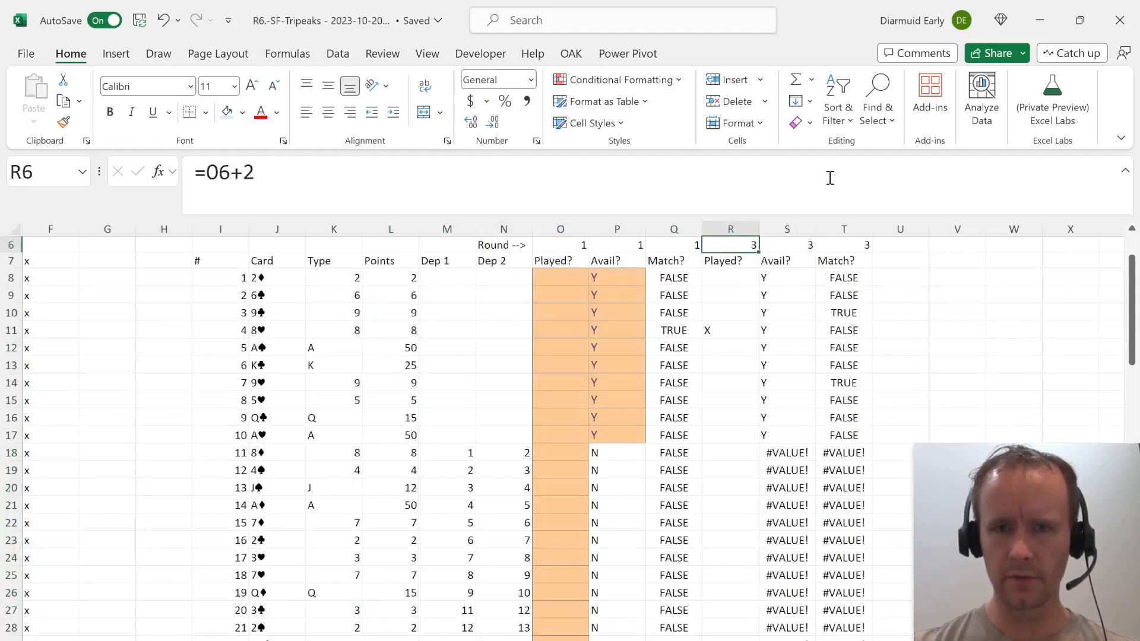
pyautogui.press('Down')
pyautogui.press('Down')
pyautogui.press('Down')
pyautogui.press('Down')
pyautogui.press('Down')
pyautogui.press('Down')
pyautogui.press('Down')
pyautogui.press('Down')
pyautogui.press('Down')
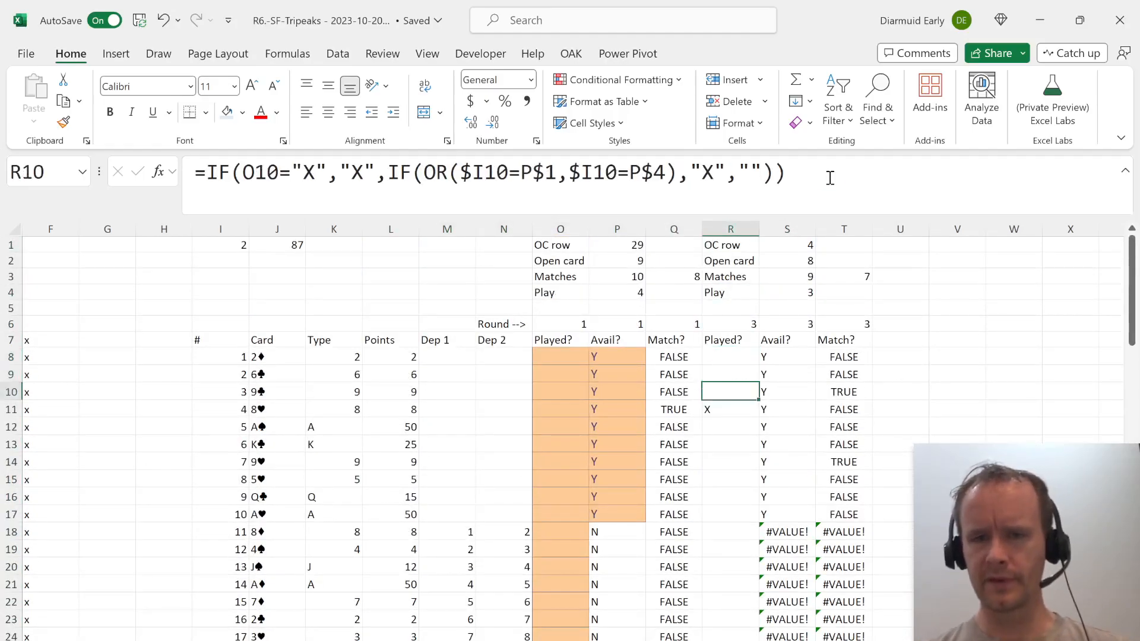
# Enter =IF(R8="X","N","Y") in S8 as the second round's Avail? test for the first card.
pyautogui.press('Right')
pyautogui.press('Up')
pyautogui.press('Up')
pyautogui.write('=')
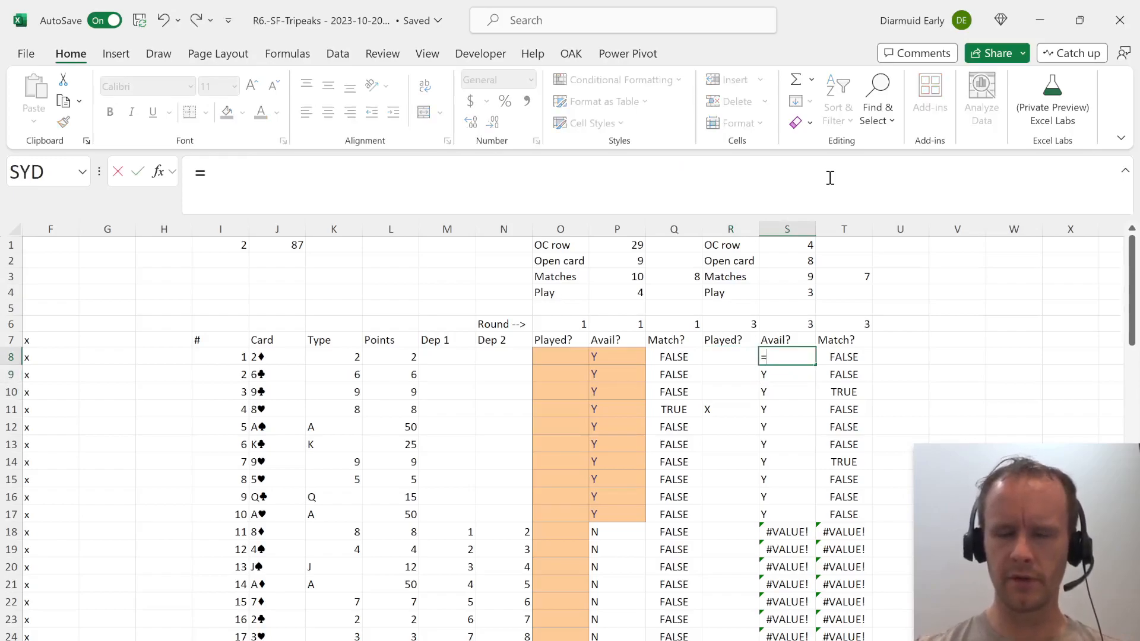
pyautogui.write('if')
pyautogui.press('Tab')
pyautogui.press('Left')
pyautogui.write('="X","')
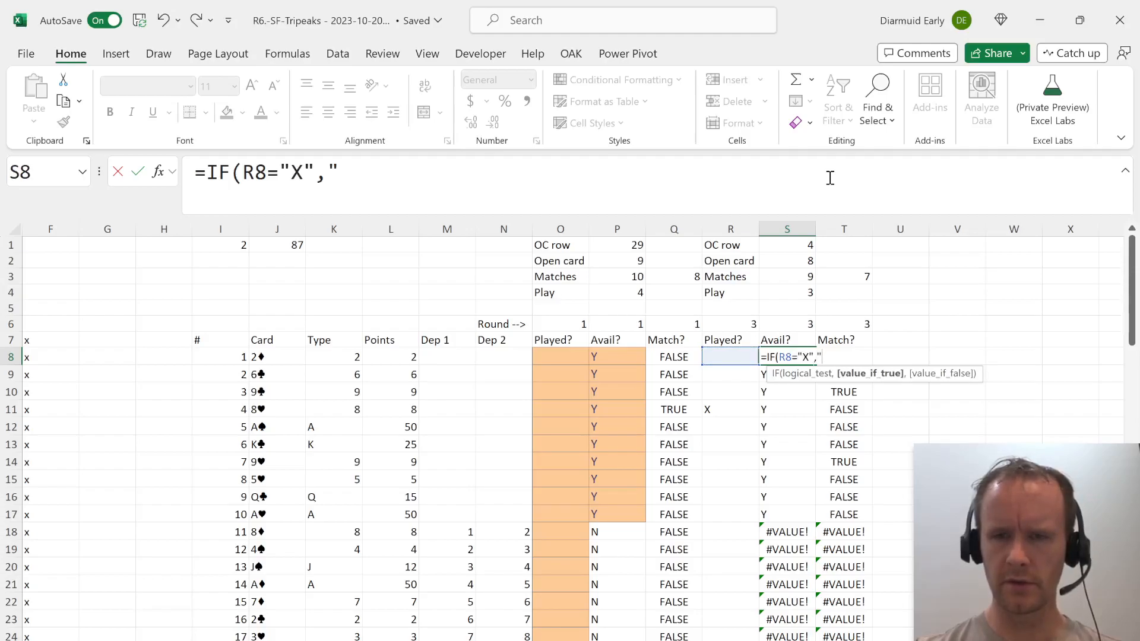
pyautogui.write('N')
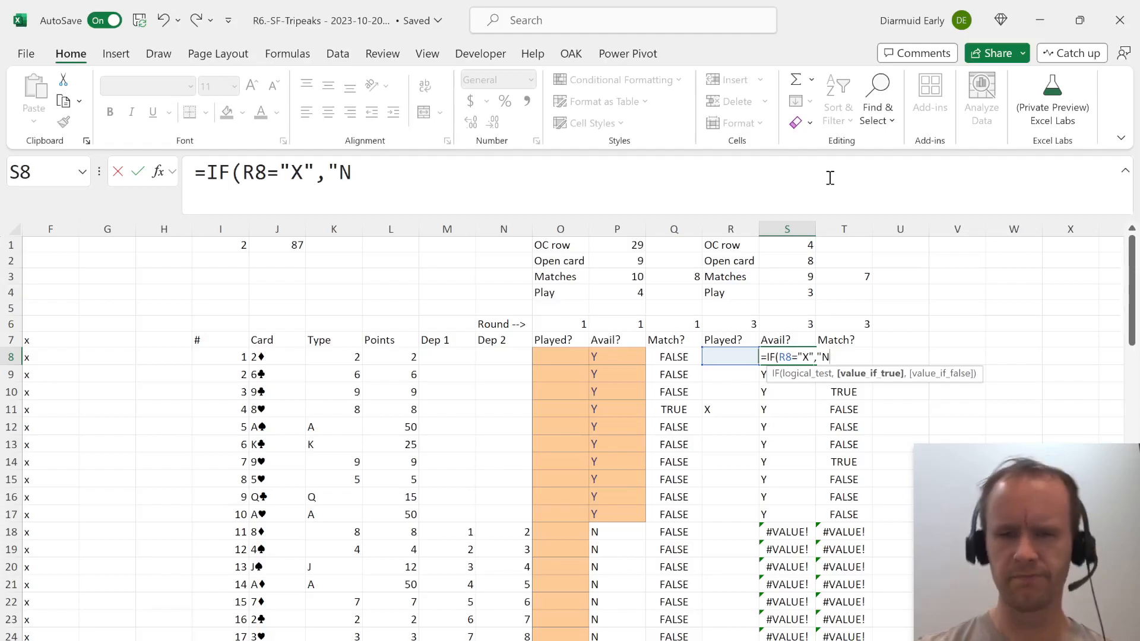
pyautogui.press('BackSpace')
pyautogui.press('BackSpace')
pyautogui.write(',"Y")')
pyautogui.press('Return')
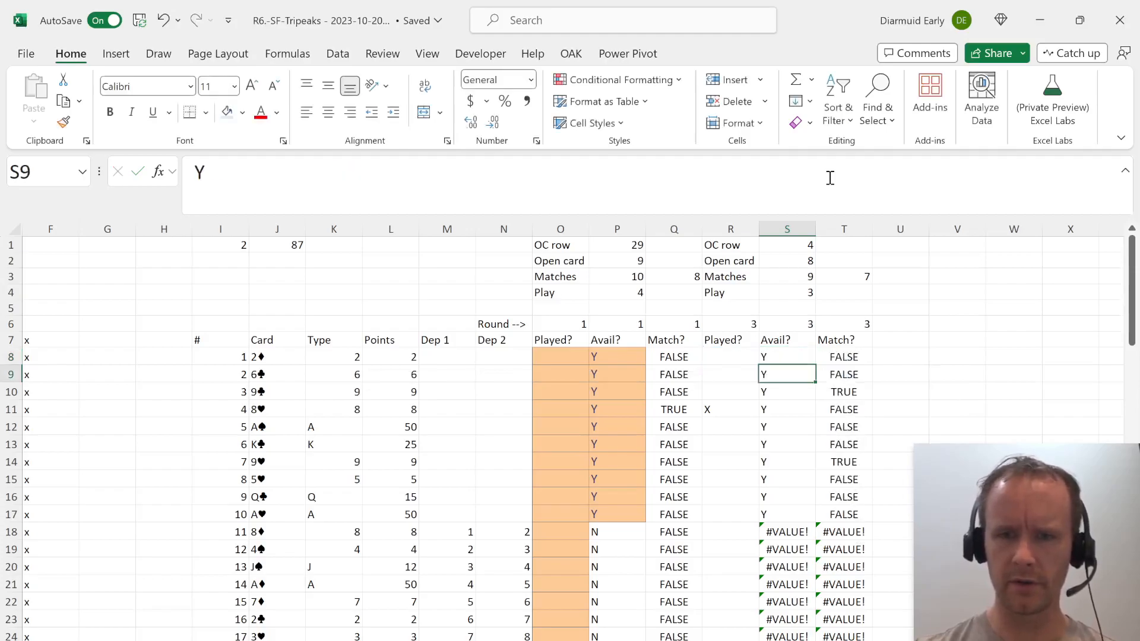
# Fill the Avail? formula from S8 down to S17 for the bottom-row cards.
pyautogui.press('Up')
pyautogui.hotkey('shift', 'Down')
pyautogui.hotkey('shift', 'Down')
pyautogui.hotkey('shift', 'Down')
pyautogui.hotkey('shift', 'Down')
pyautogui.hotkey('shift', 'Down')
pyautogui.hotkey('shift', 'Down')
pyautogui.hotkey('shift', 'Down')
pyautogui.hotkey('shift', 'Down')
pyautogui.hotkey('shift', 'Down')
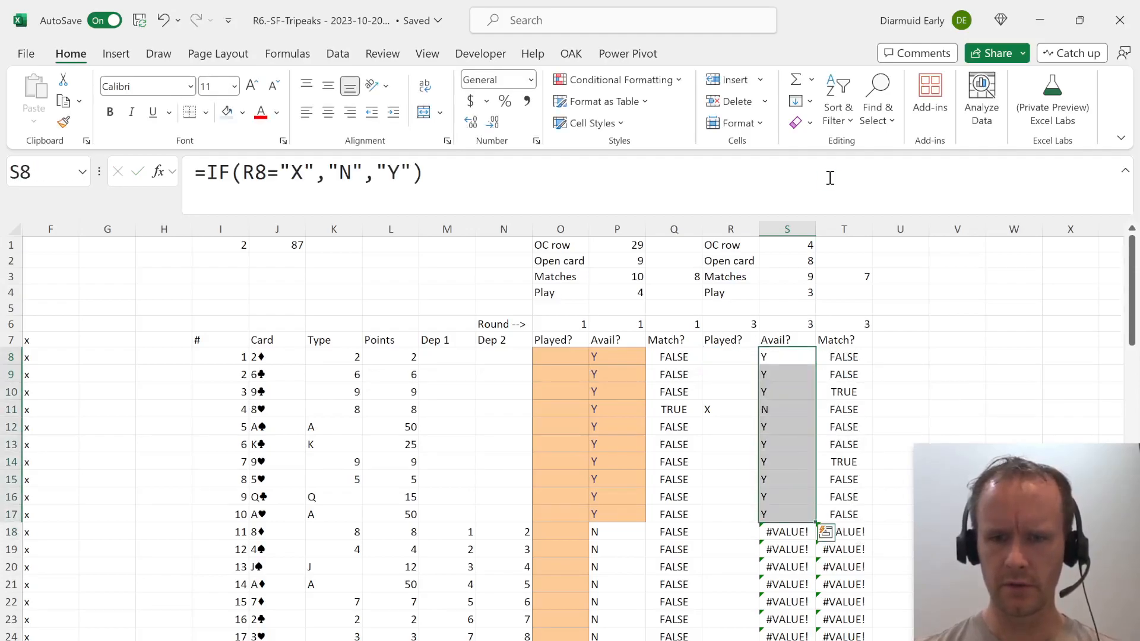
pyautogui.hotkey('ctrl', 'd')
# Anchor the dependency columns in P18's Avail? formula as $M18 and $N18.
pyautogui.press('Left')
pyautogui.press('Left')
pyautogui.press('Down')
pyautogui.press('Down')
pyautogui.press('Down')
pyautogui.press('Down')
pyautogui.press('Down')
pyautogui.press('Down')
pyautogui.press('Down')
pyautogui.press('Down')
pyautogui.press('Down')
pyautogui.press('Down')
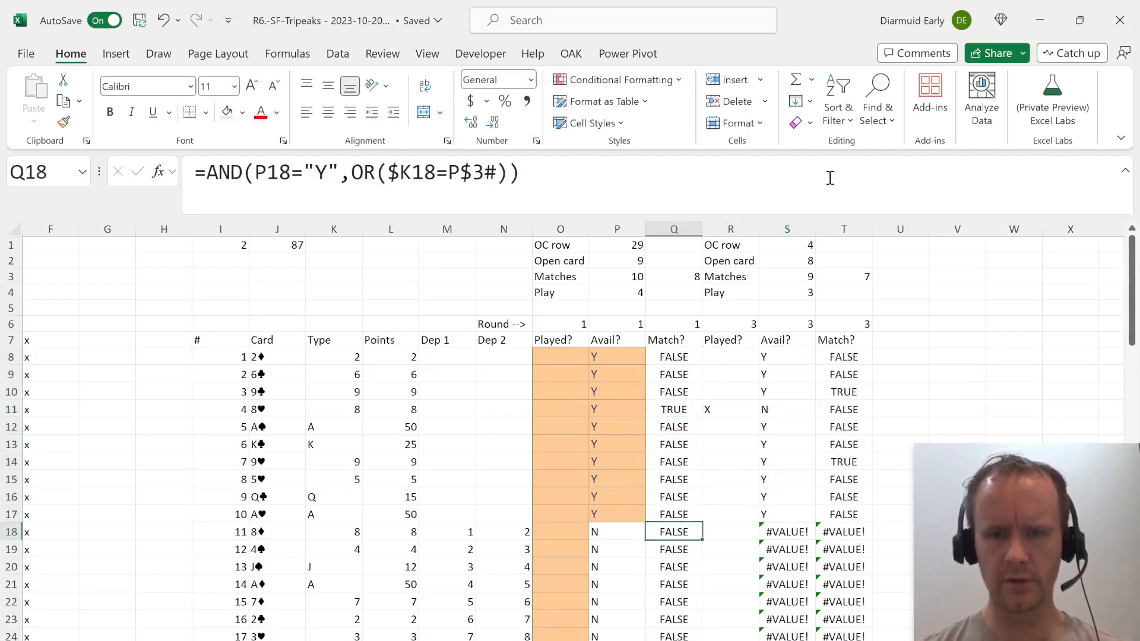
pyautogui.press('Left')
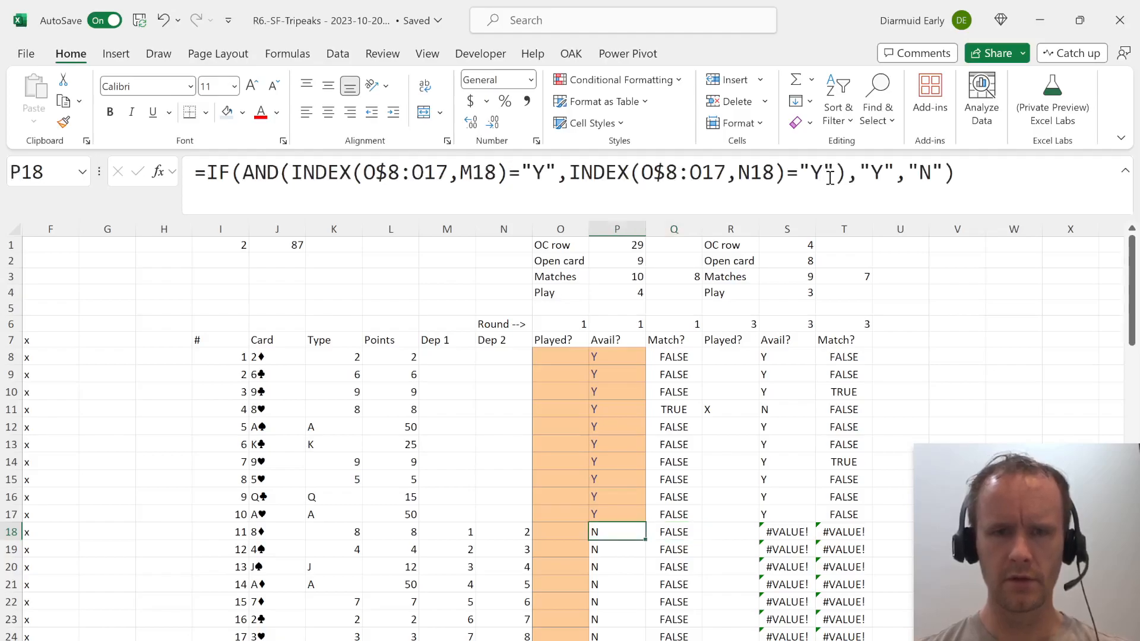
pyautogui.press('F2')
pyautogui.press('Escape')
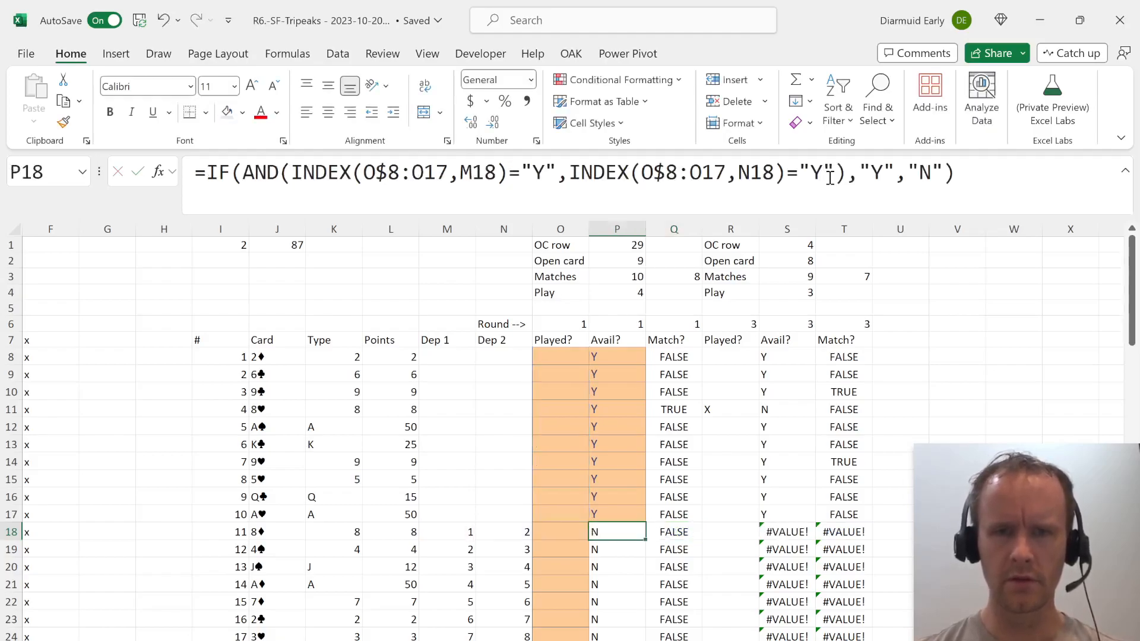
pyautogui.click(463, 176)
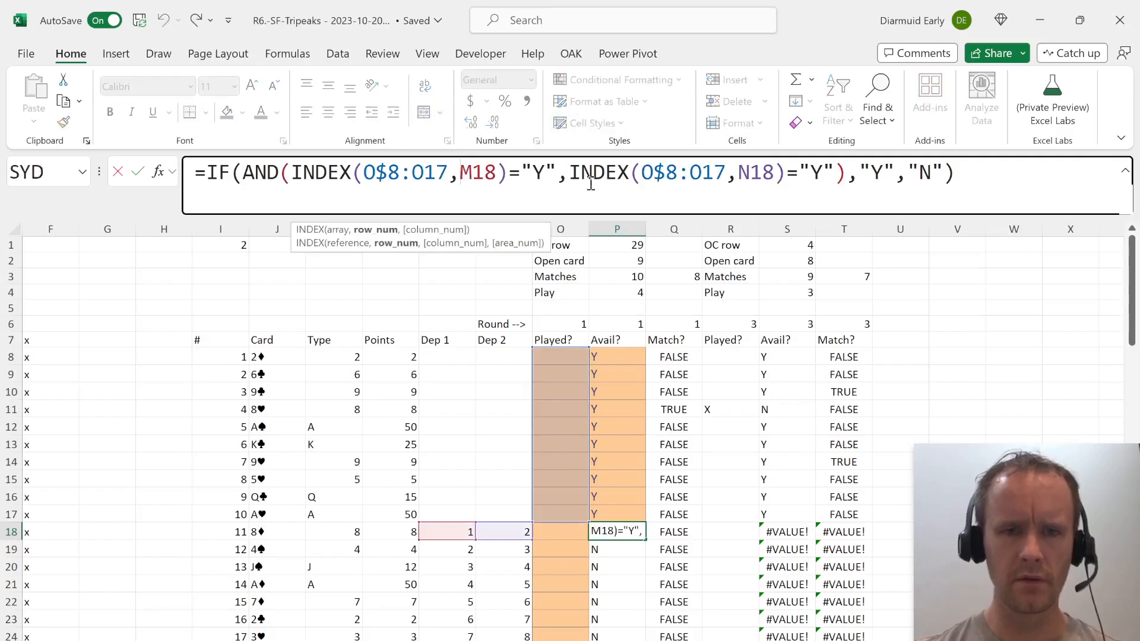
pyautogui.write('$')
pyautogui.press('Right')
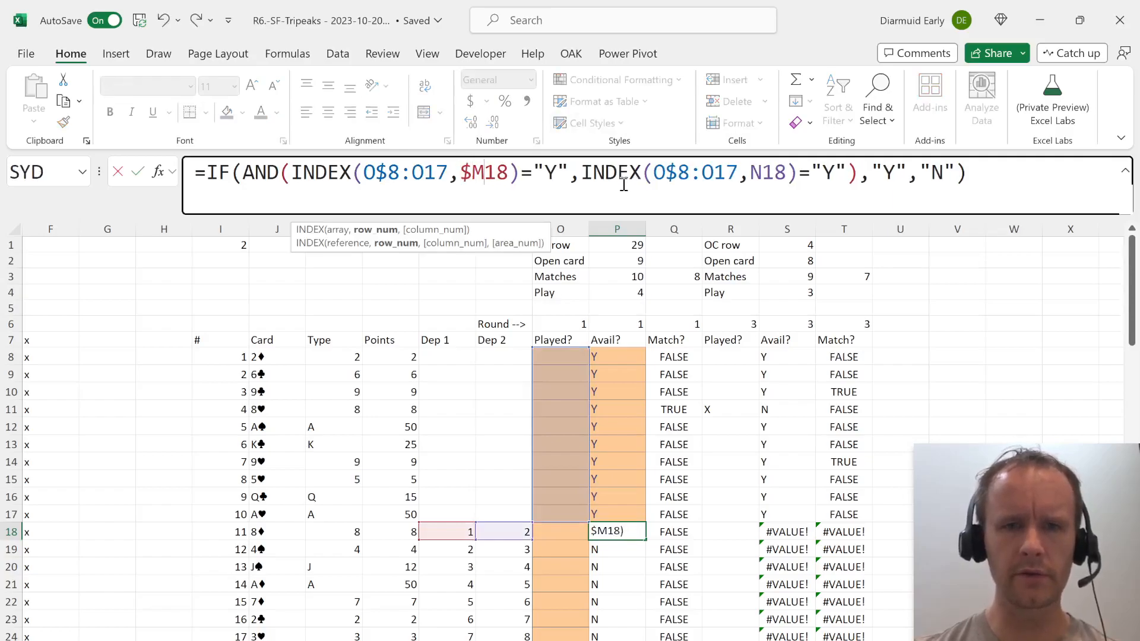
pyautogui.press('Right')
pyautogui.press('Right')
pyautogui.press('Right')
pyautogui.press('Right')
pyautogui.press('Right')
pyautogui.press('Right')
pyautogui.press('Right')
pyautogui.press('Right')
pyautogui.press('Right')
pyautogui.press('Right')
pyautogui.press('Right')
pyautogui.press('Right')
pyautogui.press('Right')
pyautogui.press('Right')
pyautogui.press('Right')
pyautogui.press('Right')
pyautogui.press('Right')
pyautogui.press('Right')
pyautogui.press('Right')
pyautogui.press('Right')
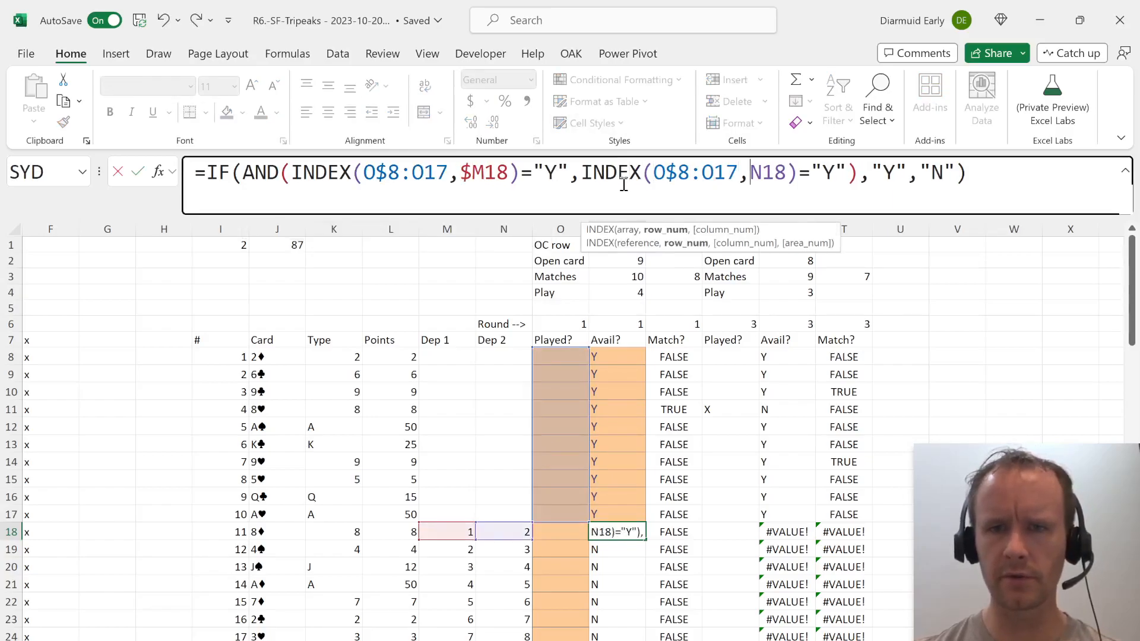
pyautogui.write('$')
pyautogui.hotkey('ctrl', 'Return')
# Copy the corrected Avail? formulas from P18 downward into the second round's block starting at S18.
pyautogui.hotkey('shift', 'Down')
pyautogui.hotkey('shift', 'Down')
pyautogui.hotkey('shift', 'Down')
pyautogui.hotkey('shift', 'Down')
pyautogui.hotkey('shift', 'Down')
pyautogui.hotkey('shift', 'Down')
pyautogui.hotkey('shift', 'Down')
pyautogui.hotkey('shift', 'Down')
pyautogui.hotkey('shift', 'Down')
pyautogui.hotkey('shift', 'Down')
pyautogui.hotkey('shift', 'Down')
pyautogui.hotkey('shift', 'Down')
pyautogui.hotkey('shift', 'Down')
pyautogui.hotkey('shift', 'Down')
pyautogui.hotkey('shift', 'Down')
pyautogui.hotkey('shift', 'Down')
pyautogui.hotkey('shift', 'Down')
pyautogui.hotkey('ctrl', 'c')
pyautogui.press('Right')
pyautogui.press('Right')
pyautogui.press('Right')
pyautogui.hotkey('ctrl', 'v')
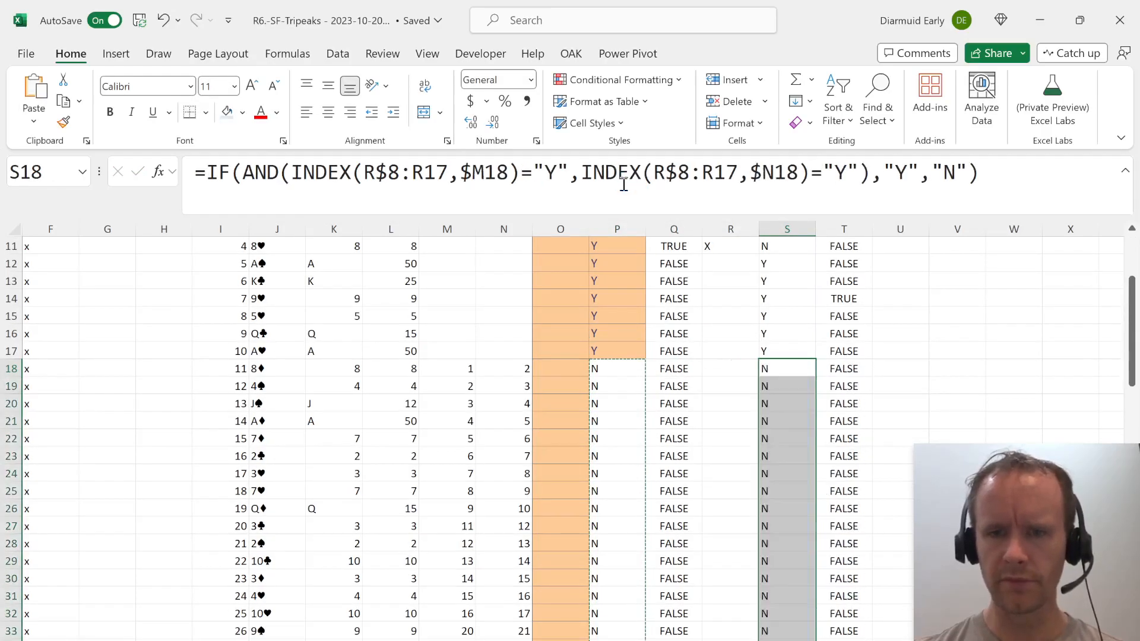
# Examine the second round's Avail? formulas where the bottom-row cards meet the dependent cards, around S15 to S18.
pyautogui.press('Up')
pyautogui.press('Up')
pyautogui.press('Up')
pyautogui.press('Up')
pyautogui.press('Up')
pyautogui.press('Up')
pyautogui.press('Up')
pyautogui.press('Up')
pyautogui.press('Up')
pyautogui.press('Up')
pyautogui.press('Up')
pyautogui.press('Up')
pyautogui.press('Up')
pyautogui.press('Up')
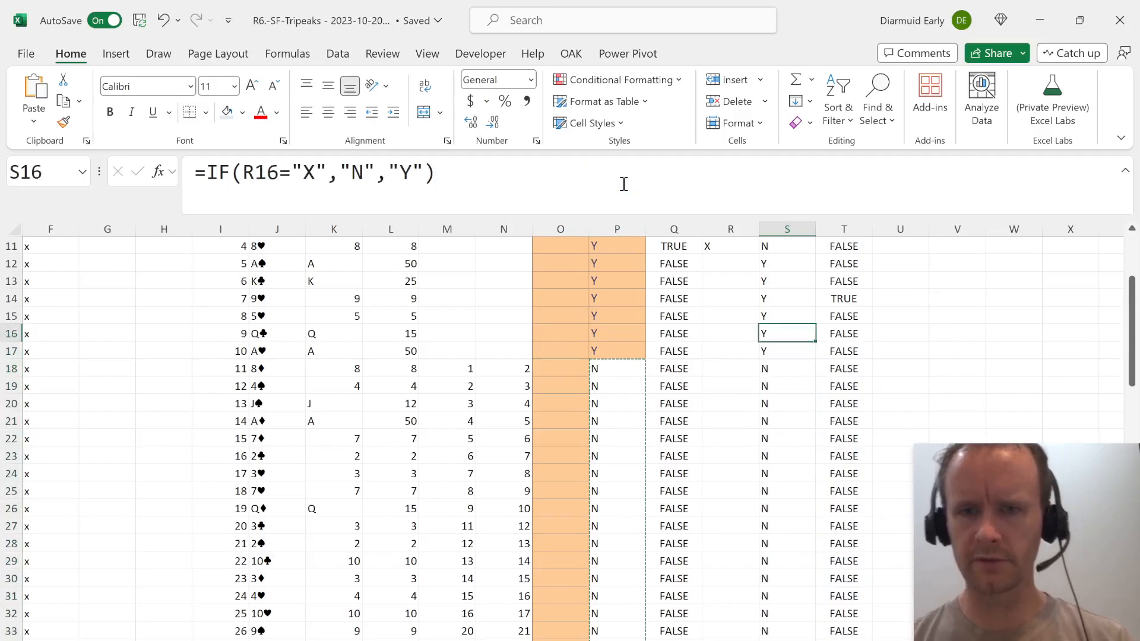
pyautogui.press('Down')
pyautogui.press('Down')
pyautogui.press('Up')
pyautogui.press('Up')
pyautogui.press('Up')
pyautogui.press('Up')
pyautogui.press('Up')
pyautogui.press('Down')
# Change the round number formula in R6 to =O6+1 and fill it across to T6.
pyautogui.press('Left')
pyautogui.press('Down')
pyautogui.press('Down')
pyautogui.press('Down')
pyautogui.press('Down')
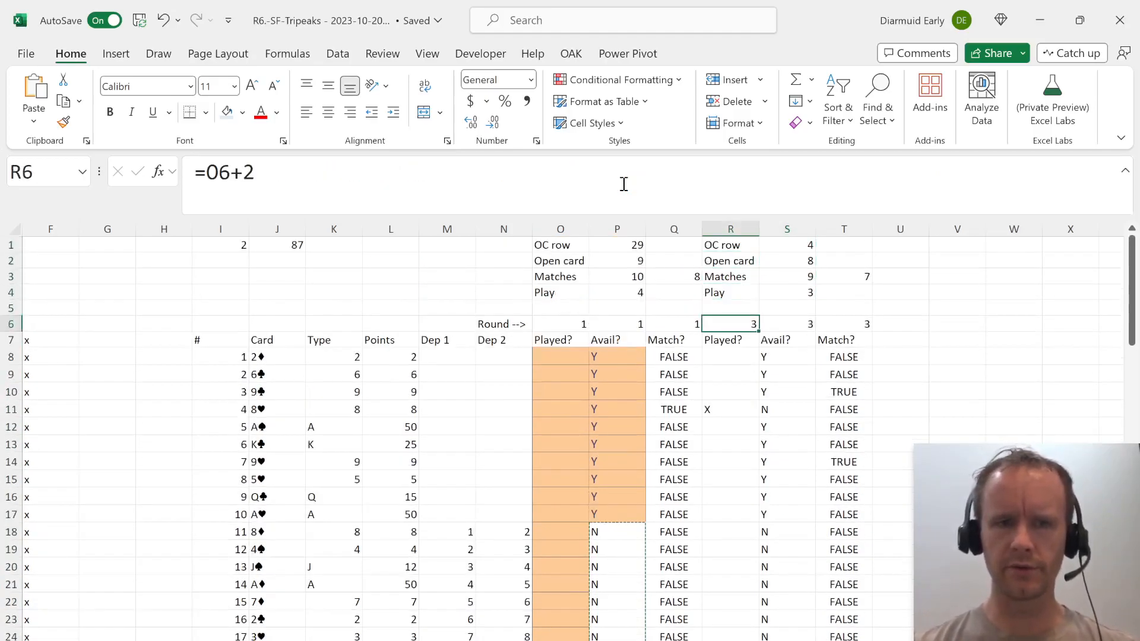
pyautogui.press('F2')
pyautogui.press('BackSpace')
pyautogui.write('1')
pyautogui.press('Return')
pyautogui.press('Up')
pyautogui.hotkey('shift', 'Right')
pyautogui.hotkey('shift', 'Right')
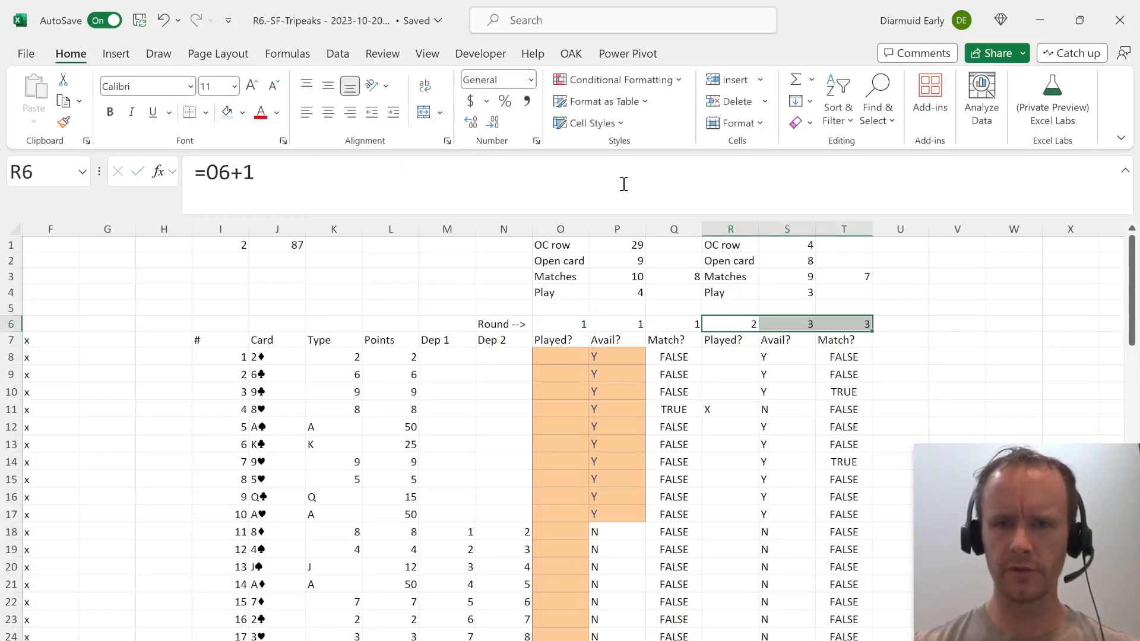
pyautogui.hotkey('ctrl', 'r')
# Review the Level 2 question, its example and its games on the case sheet.
pyautogui.hotkey('ctrl', 'pageup')
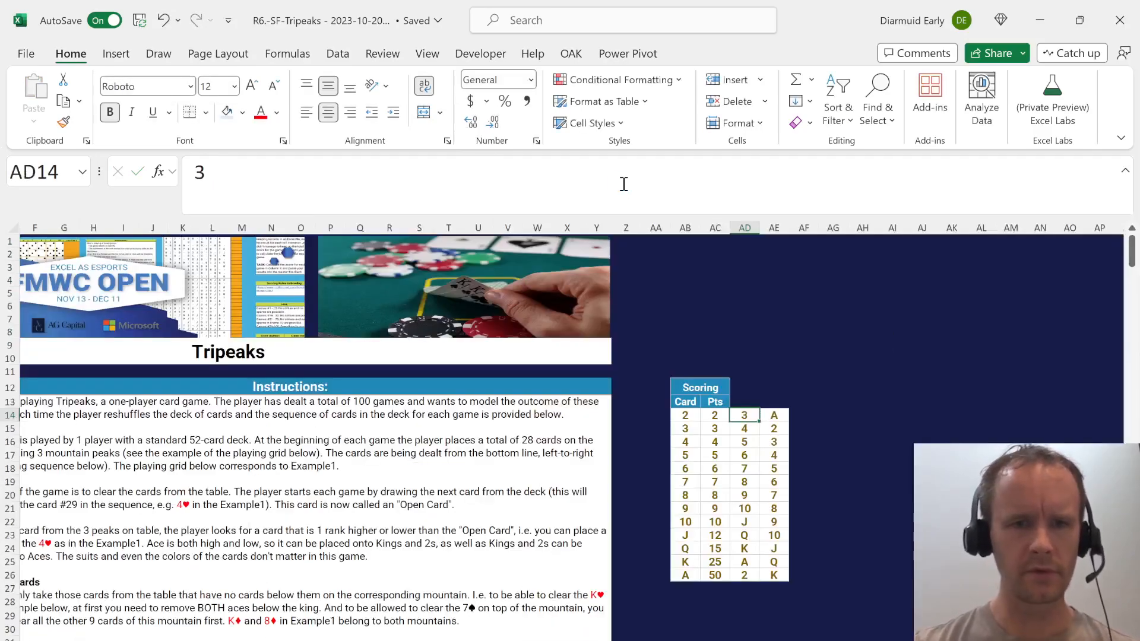
pyautogui.press('Home')
pyautogui.press('pagedown')
pyautogui.press('pagedown')
pyautogui.press('pagedown')
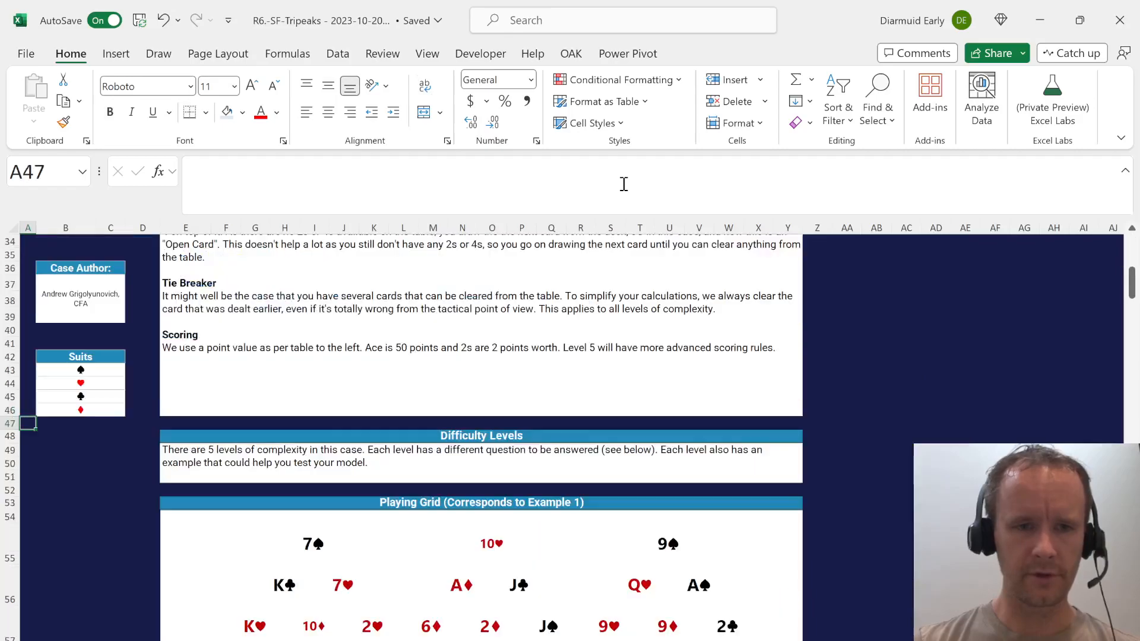
pyautogui.press('pagedown')
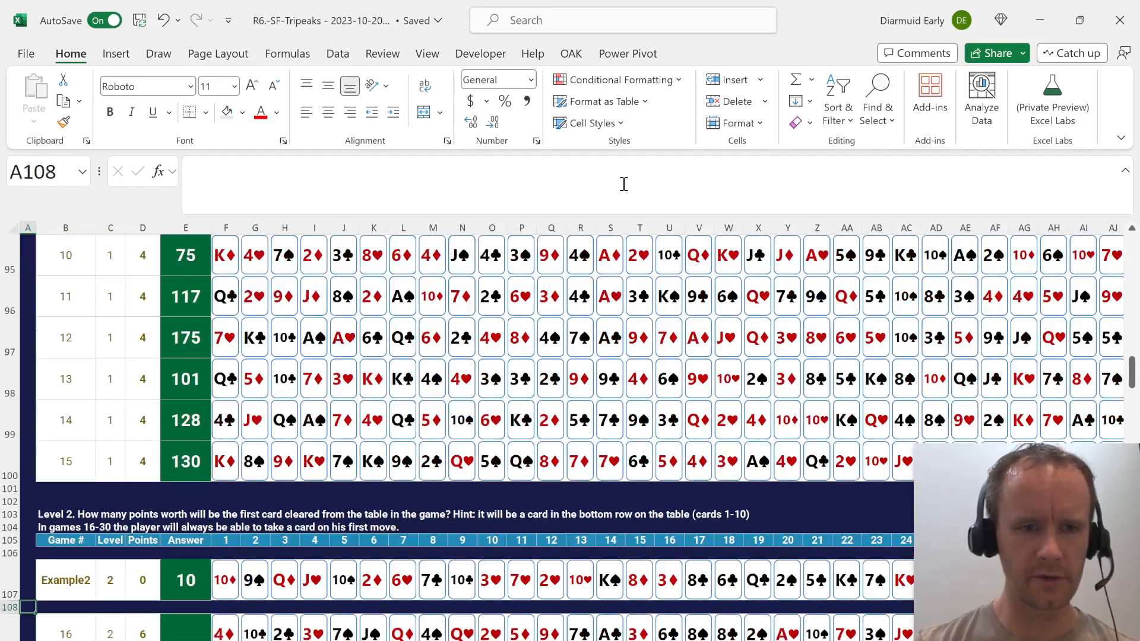
pyautogui.press('Down')
pyautogui.press('Down')
pyautogui.press('Down')
pyautogui.press('Down')
pyautogui.press('Down')
pyautogui.press('Down')
pyautogui.press('Down')
pyautogui.press('Up')
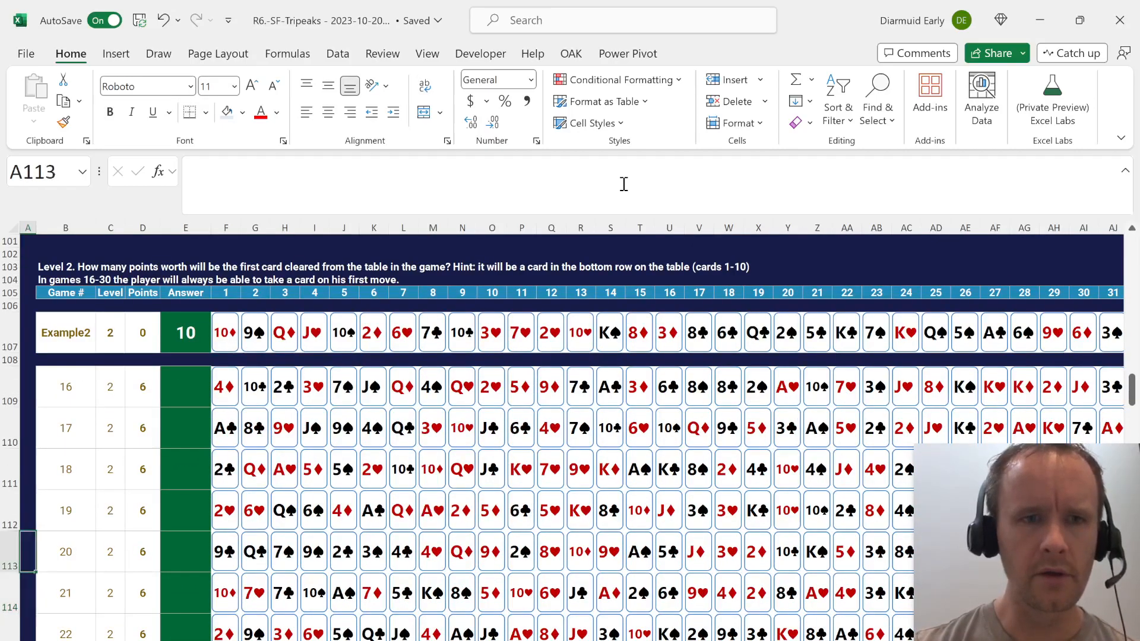
pyautogui.press('pageup')
pyautogui.press('Up')
pyautogui.press('Up')
pyautogui.press('Down')
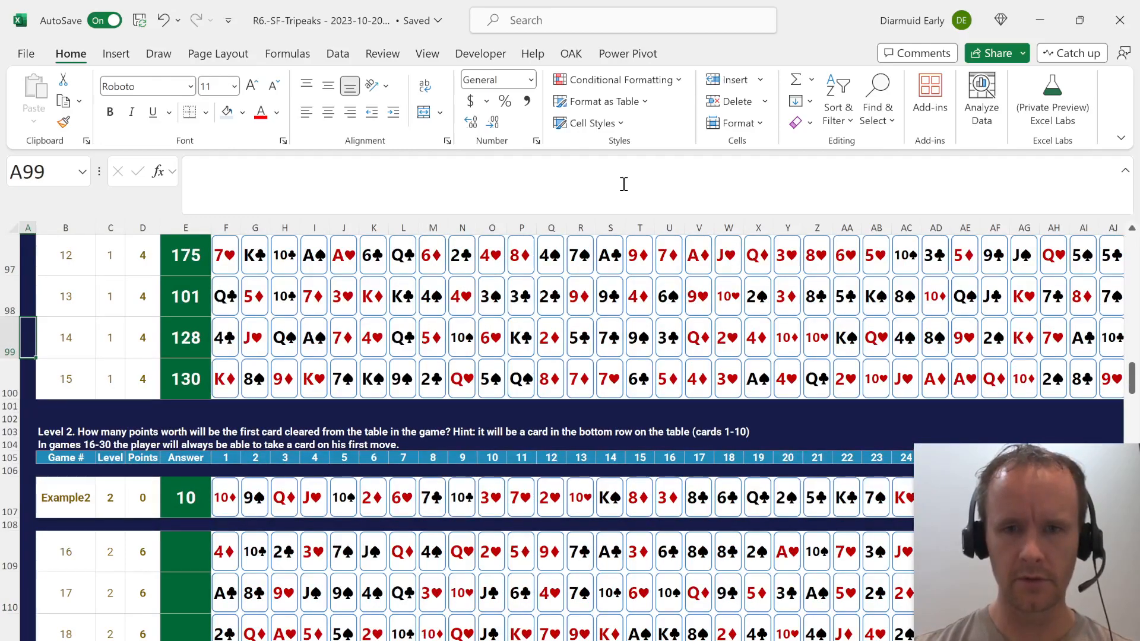
# Return to the model sheet and examine the first round's Play formula in P4 and the cells around the card list.
pyautogui.hotkey('ctrl', 'pagedown')
pyautogui.press('Left')
pyautogui.press('Up')
pyautogui.press('Up')
pyautogui.press('Up')
pyautogui.press('Down')
pyautogui.press('Left')
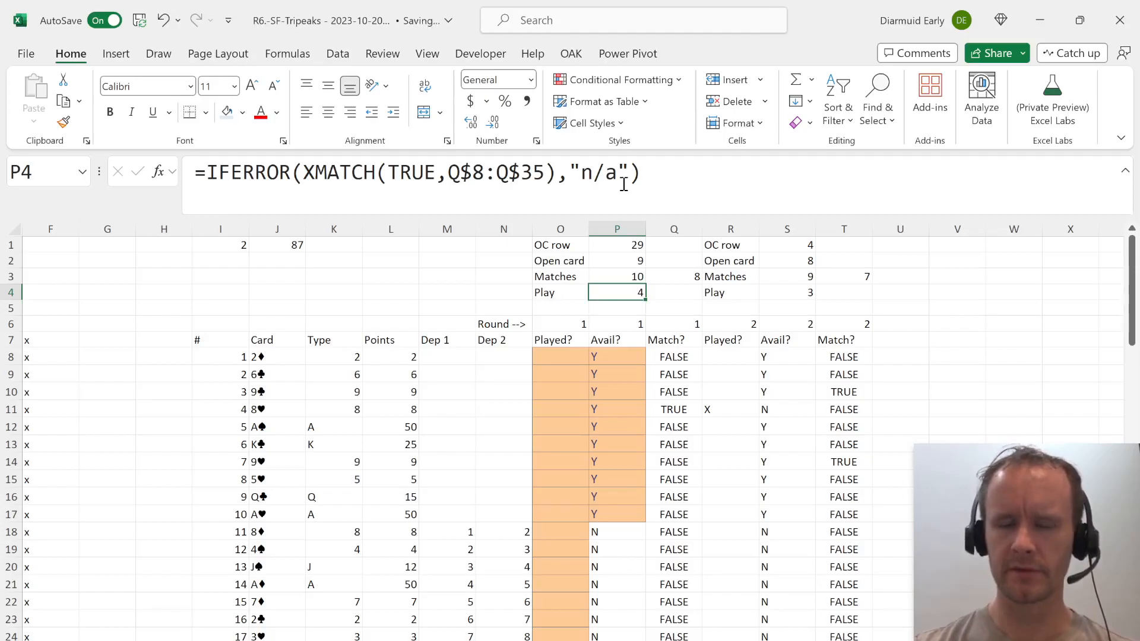
pyautogui.press('Left')
pyautogui.press('Left')
pyautogui.press('Left')
pyautogui.press('Left')
pyautogui.press('Left')
pyautogui.press('Left')
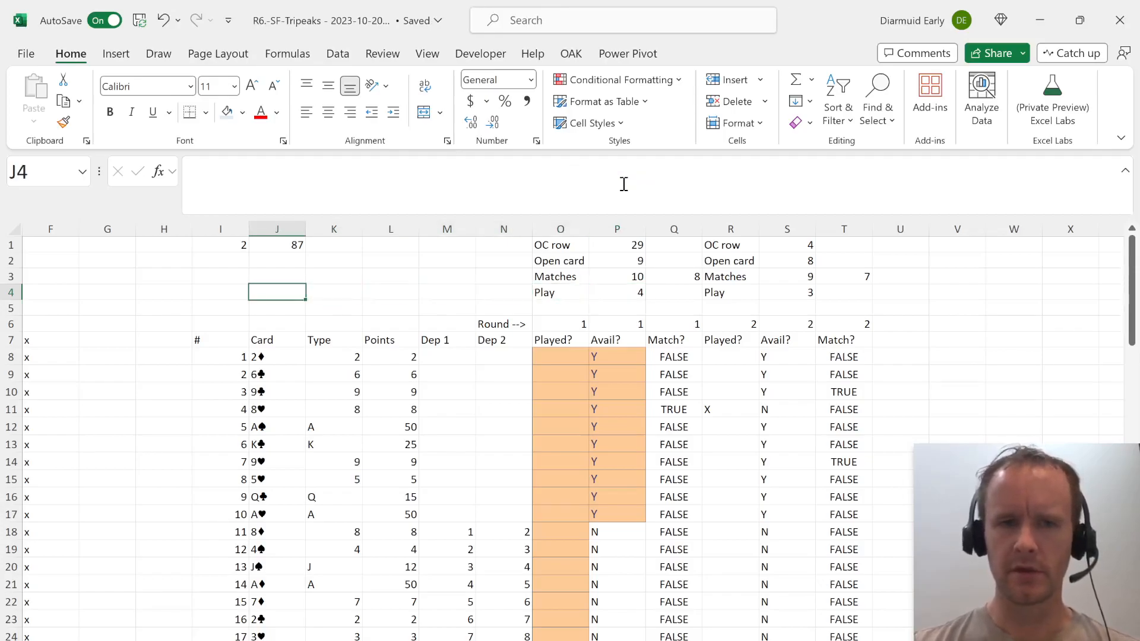
pyautogui.press('Right')
pyautogui.press('Right')
pyautogui.press('Right')
pyautogui.press('Right')
pyautogui.press('Right')
pyautogui.press('Right')
pyautogui.press('Right')
pyautogui.press('Right')
pyautogui.press('Right')
pyautogui.press('Right')
pyautogui.press('Left')
pyautogui.press('Left')
pyautogui.press('Up')
pyautogui.press('Up')
pyautogui.press('Up')
pyautogui.press('Left')
pyautogui.press('Left')
pyautogui.press('Down')
pyautogui.press('Down')
pyautogui.press('Left')
pyautogui.press('Left')
pyautogui.press('Down')
pyautogui.press('Down')
pyautogui.press('Down')
pyautogui.press('Right')
pyautogui.press('Down')
# Enter =INDEX(L8#,P4) in C7 so the data table returns the first cleared card's points for each game.
pyautogui.hotkey('ctrl', 'Left')
pyautogui.hotkey('ctrl', 'Left')
pyautogui.hotkey('ctrl', 'Left')
pyautogui.press('Left')
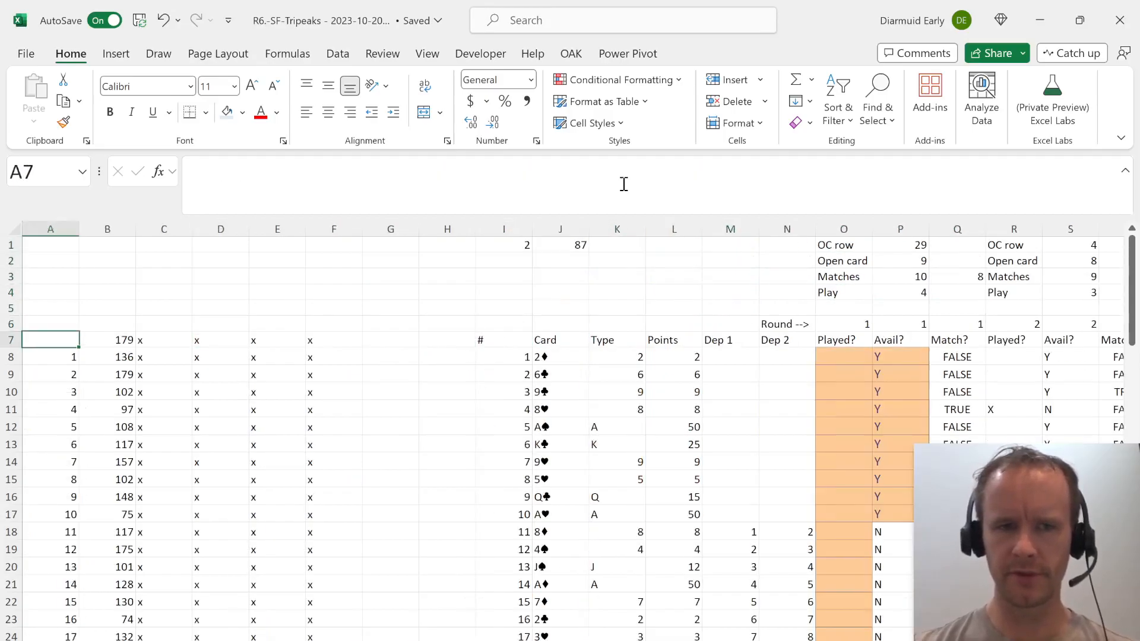
pyautogui.press('Right')
pyautogui.press('Right')
pyautogui.write('=INDEX(')
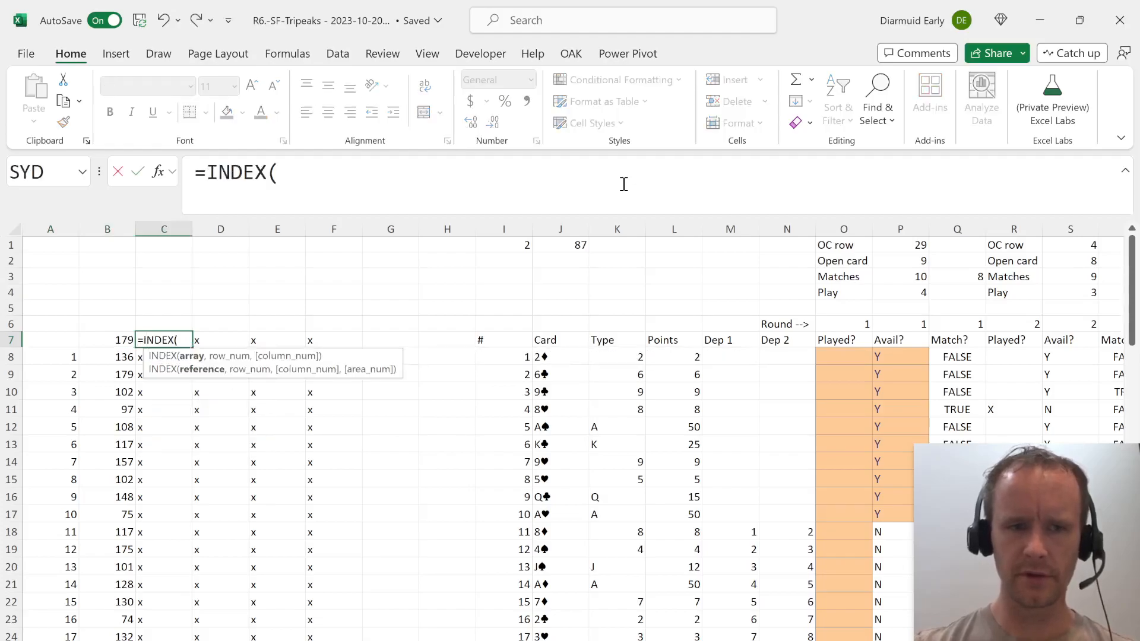
pyautogui.click(678, 358)
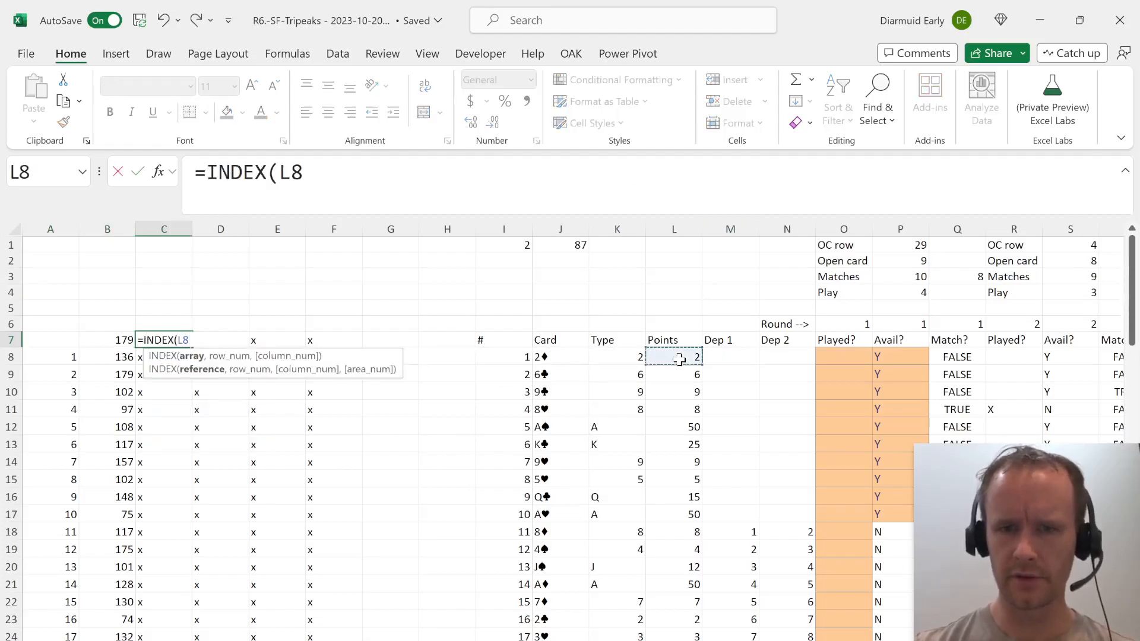
pyautogui.hotkey('ctrl', 'shift', 'Down')
pyautogui.write(',')
pyautogui.scroll(11, 679, 359)
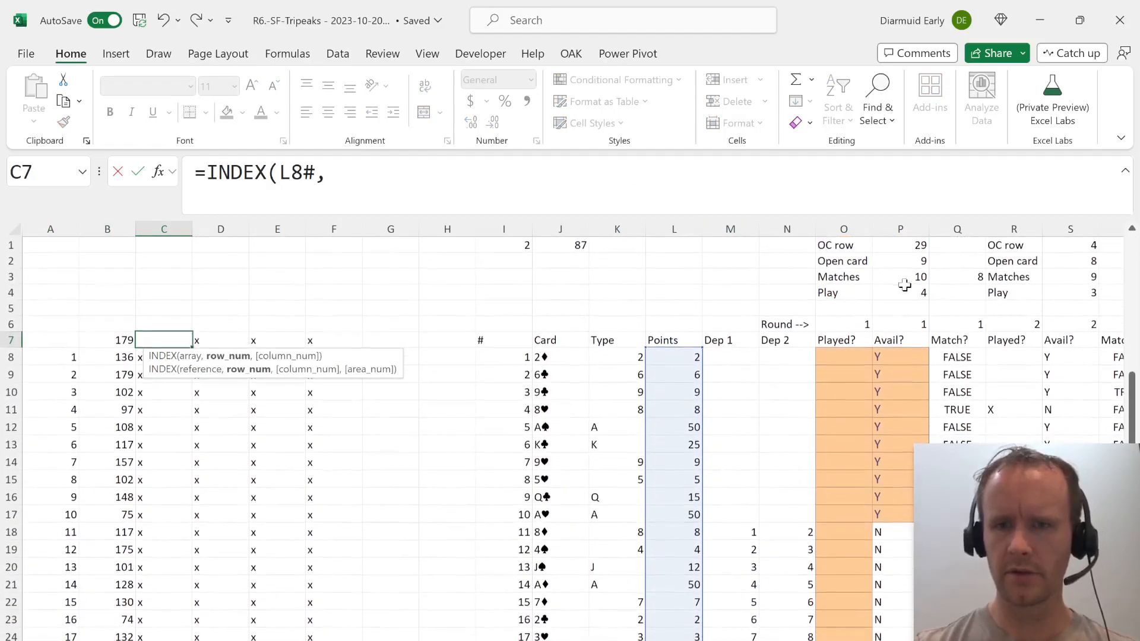
pyautogui.click(904, 287)
pyautogui.write(')')
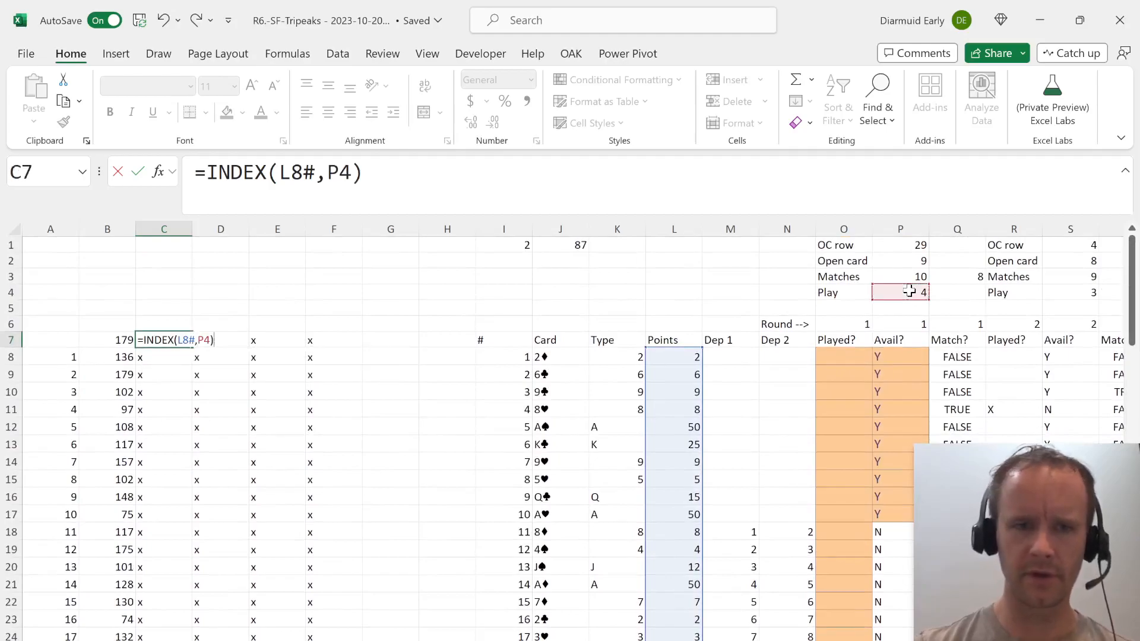
pyautogui.press('Return')
# Copy the points for games 16 to 30 from C23:C37 and paste them as links into the Level 2 answers from E109.
pyautogui.press('Home')
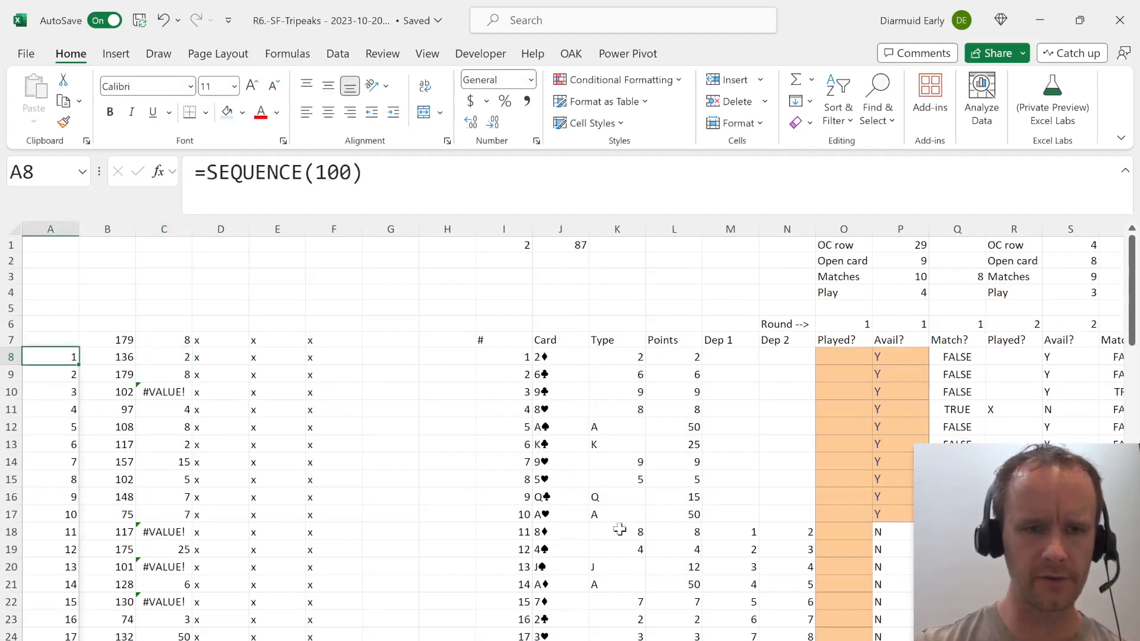
pyautogui.scroll(-3, 339, 529)
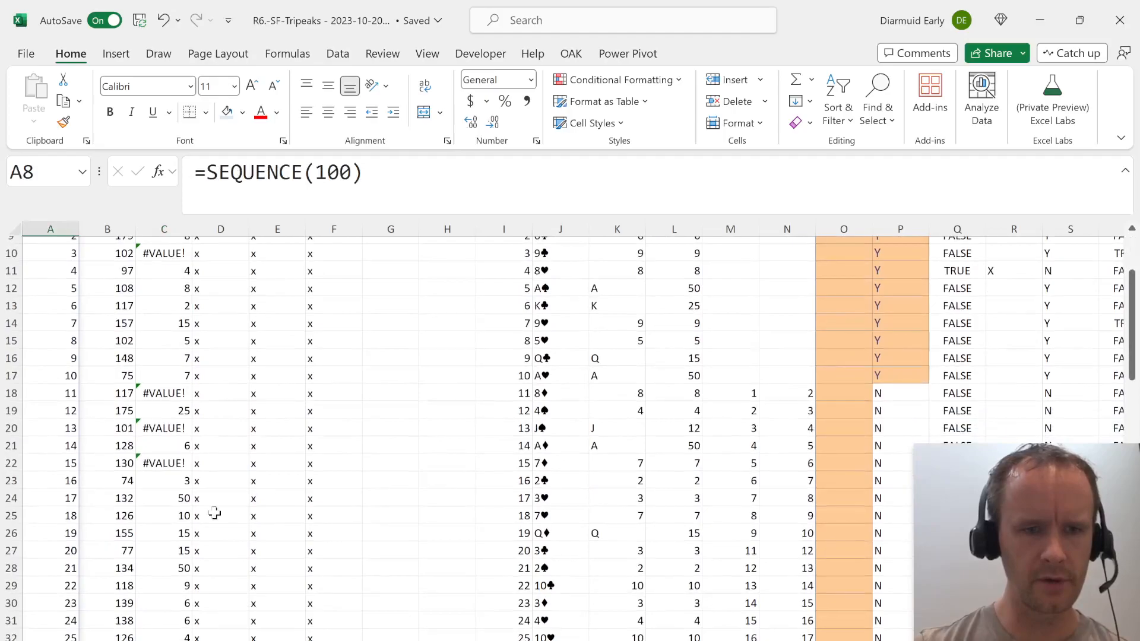
pyautogui.click(159, 483)
pyautogui.hotkey('shift', 'Down')
pyautogui.hotkey('shift', 'Down')
pyautogui.hotkey('shift', 'Down')
pyautogui.hotkey('shift', 'Down')
pyautogui.hotkey('shift', 'Down')
pyautogui.hotkey('shift', 'Down')
pyautogui.hotkey('shift', 'Down')
pyautogui.hotkey('shift', 'Down')
pyautogui.hotkey('shift', 'Down')
pyautogui.hotkey('shift', 'Down')
pyautogui.hotkey('shift', 'Down')
pyautogui.hotkey('shift', 'Down')
pyautogui.hotkey('shift', 'Down')
pyautogui.hotkey('shift', 'Down')
pyautogui.hotkey('shift', 'Down')
pyautogui.hotkey('shift', 'Down')
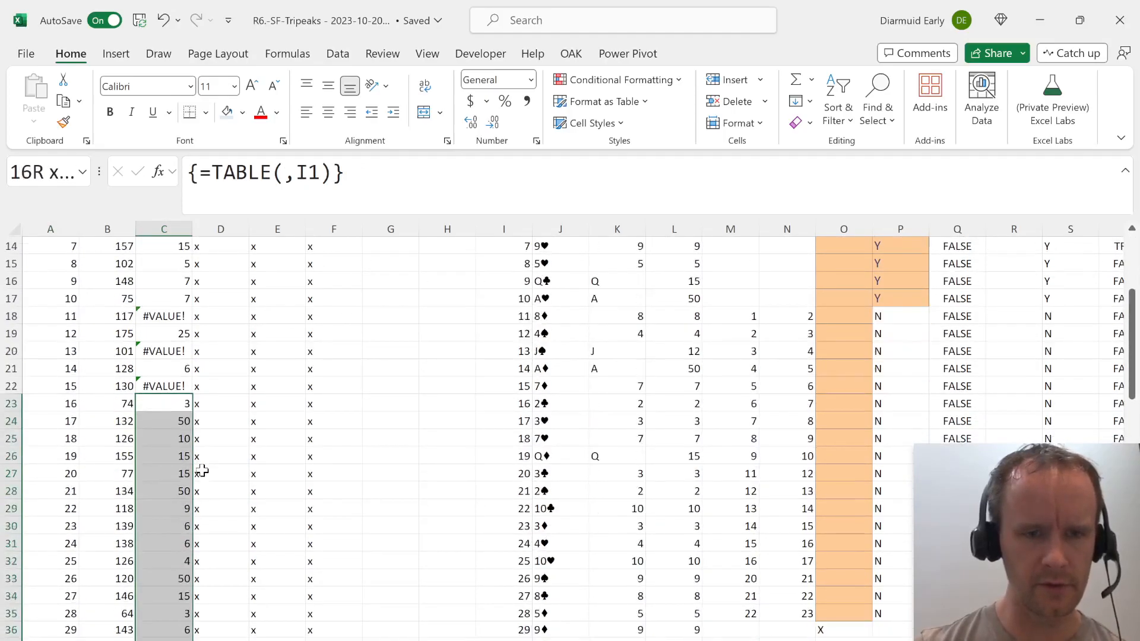
pyautogui.hotkey('shift', 'Up')
pyautogui.hotkey('ctrl', 'c')
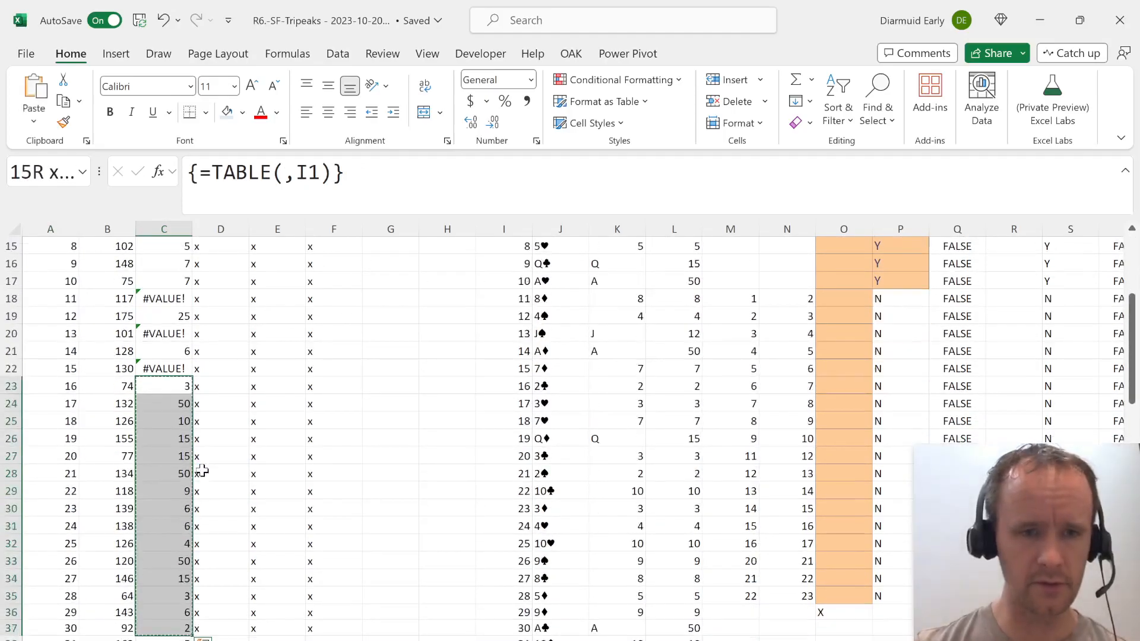
pyautogui.hotkey('ctrl', 'pagedown')
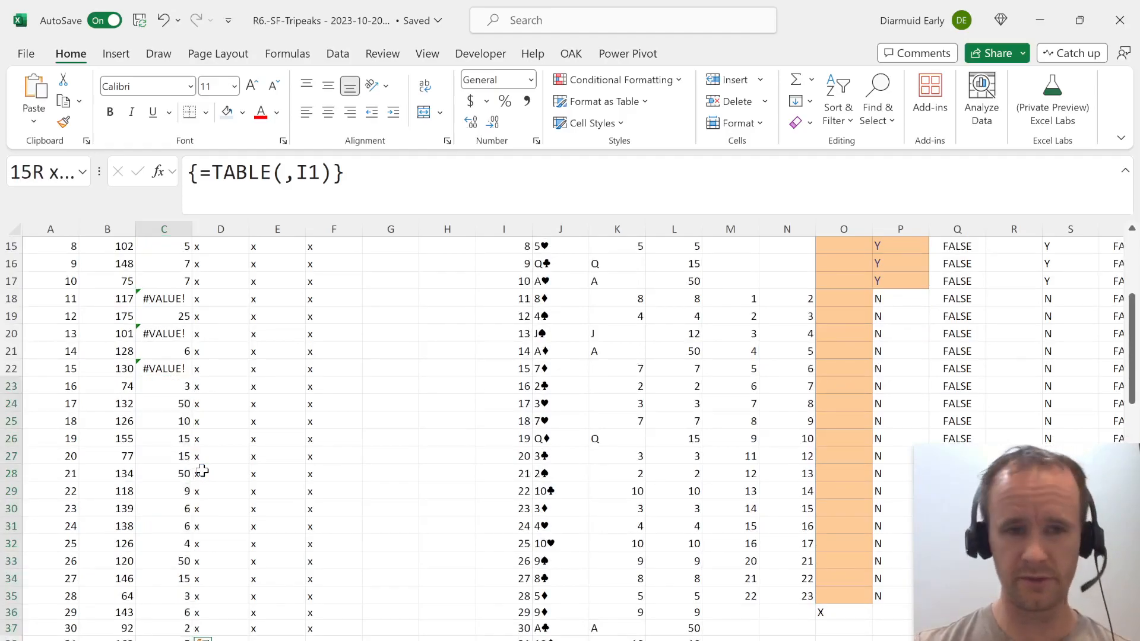
pyautogui.click(187, 566)
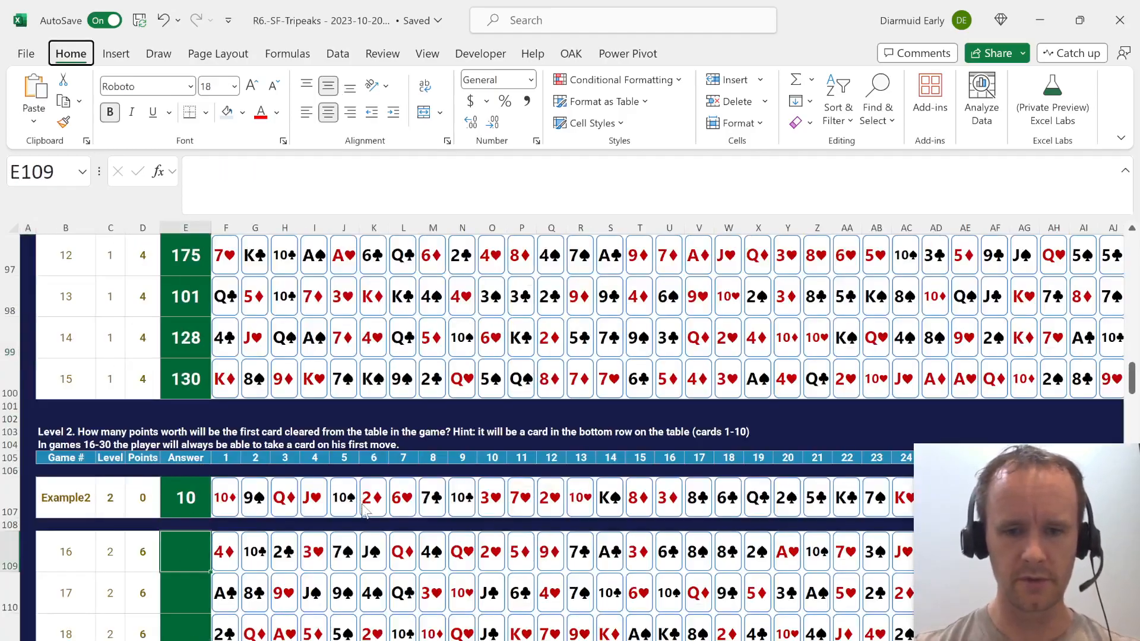
pyautogui.hotkey('ctrl', 'v')
pyautogui.scroll(-1, 281, 579)
pyautogui.scroll(-2, 280, 579)
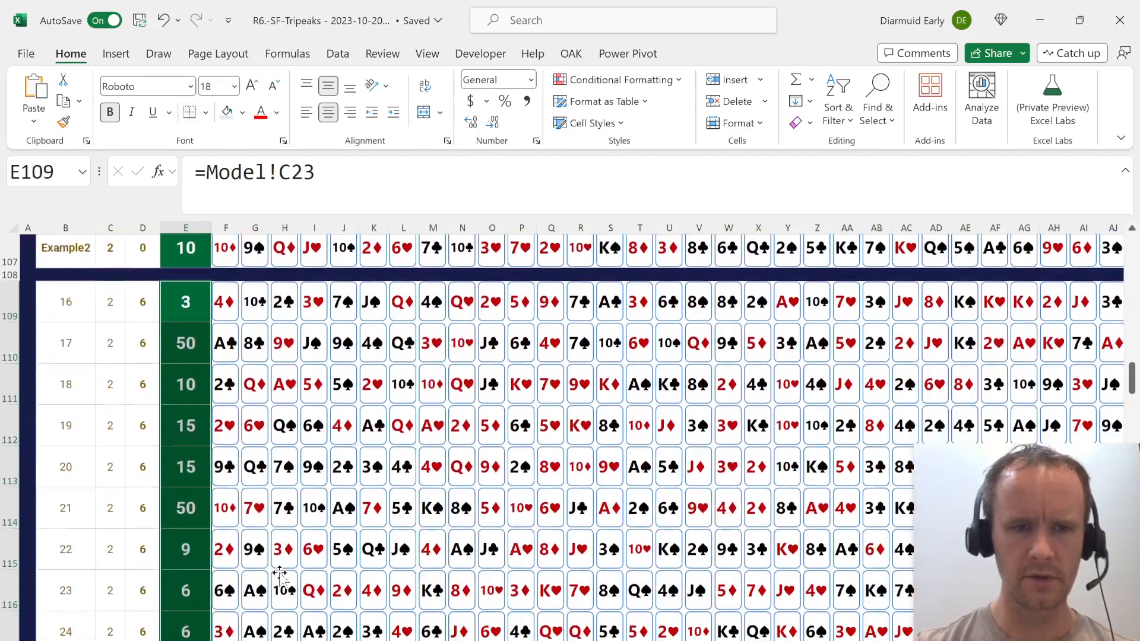
# Return to the model sheet and set the game number in I1 to 16.
pyautogui.hotkey('ctrl', 'pageup')
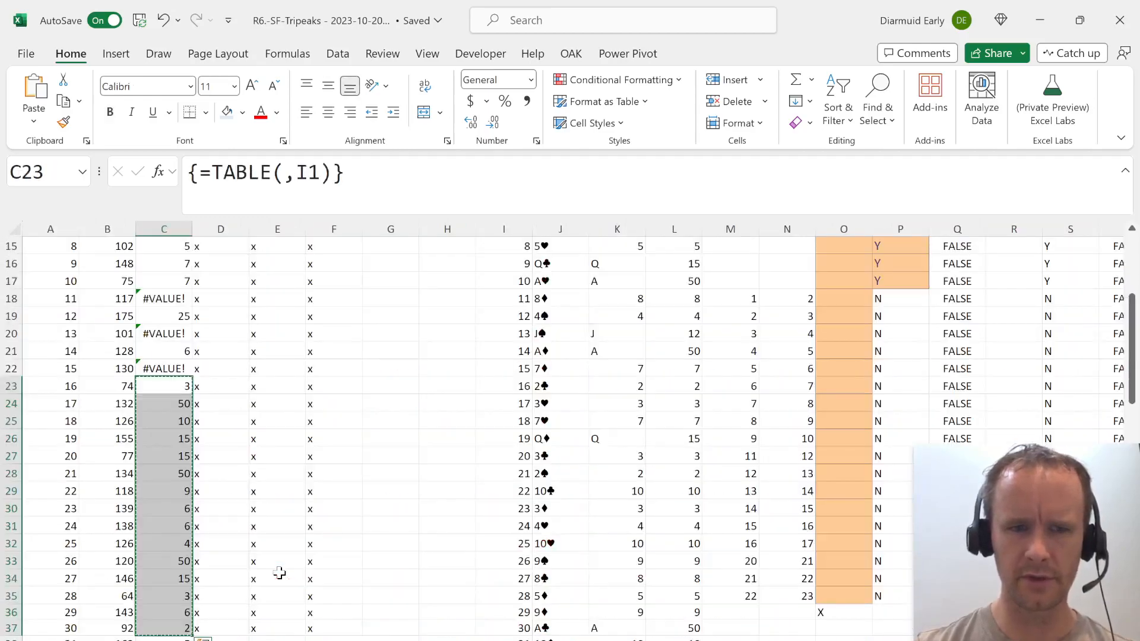
pyautogui.hotkey('ctrl', 'Up')
pyautogui.hotkey('ctrl', 'Left')
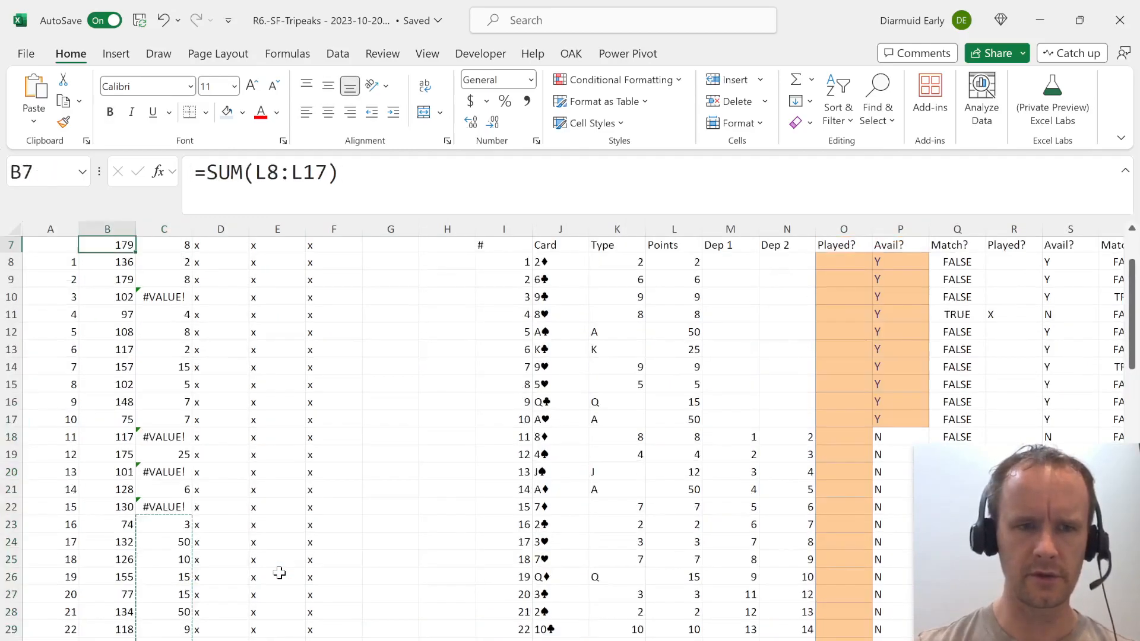
pyautogui.hotkey('ctrl', 'Up')
pyautogui.hotkey('ctrl', 'Left')
pyautogui.press('Right')
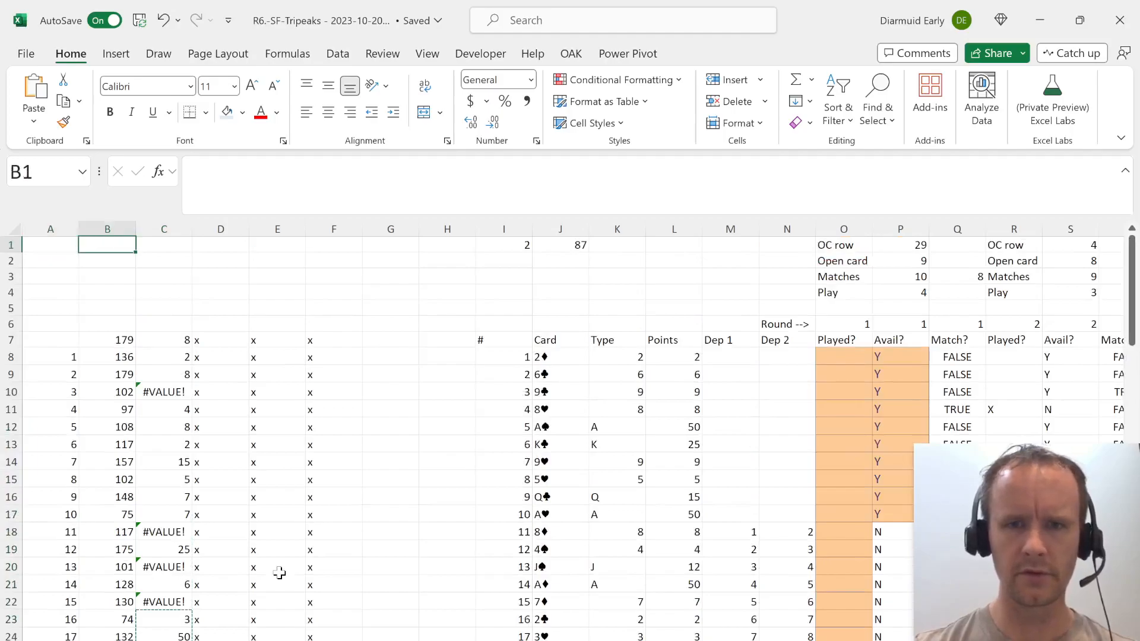
pyautogui.hotkey('ctrl', 'Right')
pyautogui.press('Right')
pyautogui.press('Left')
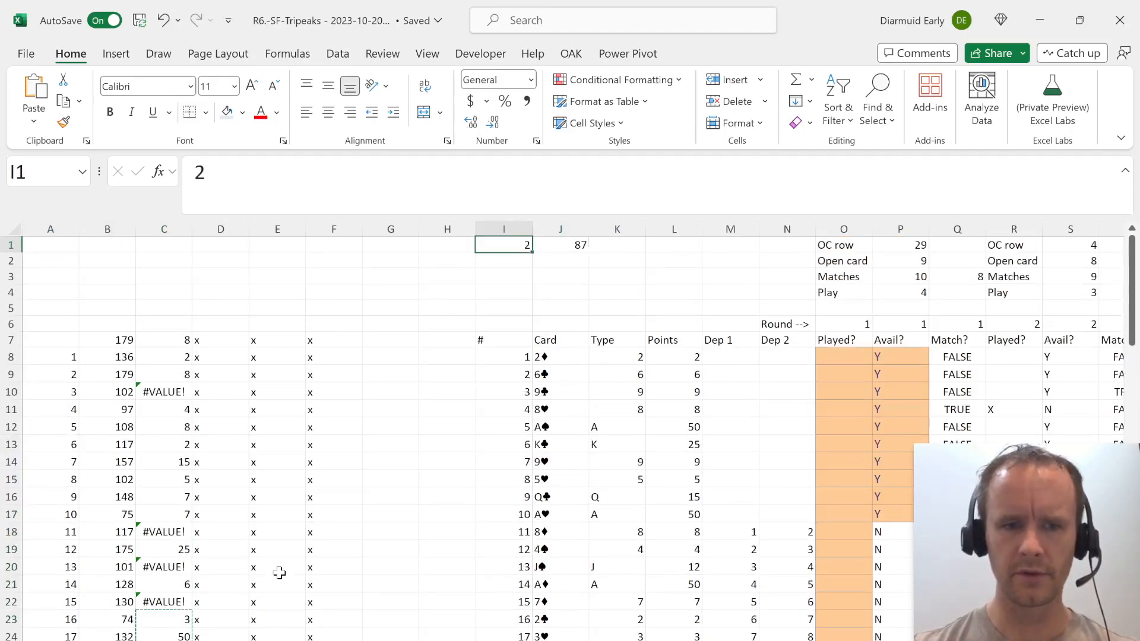
pyautogui.write('16')
pyautogui.press('Return')
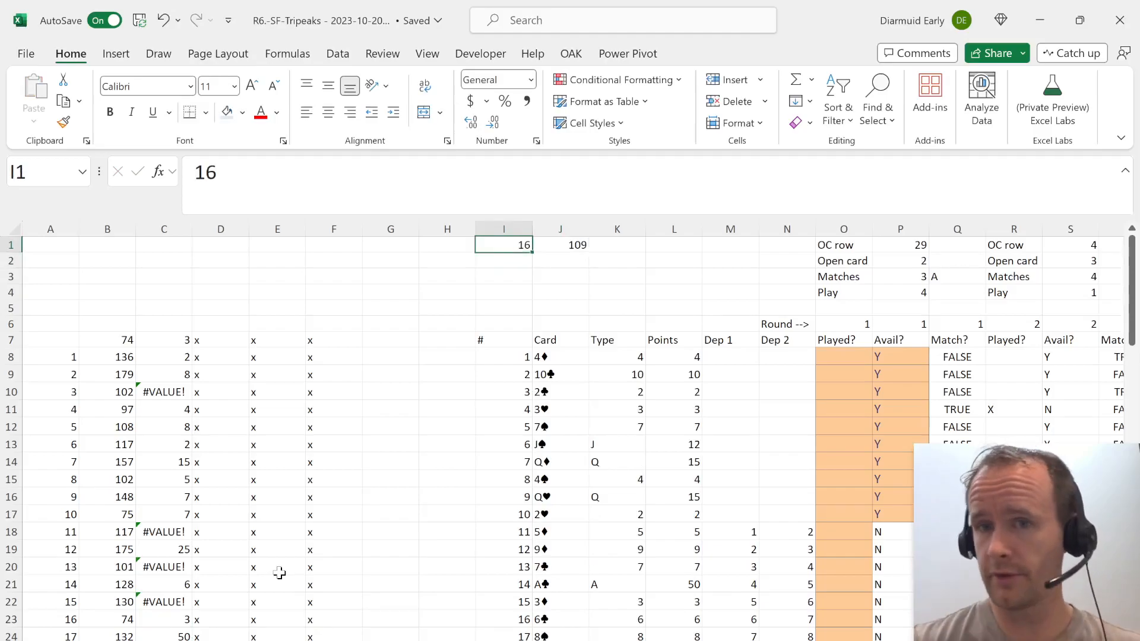
# Check game 16's first-round open card, matches and Play formula in P4.
pyautogui.press('Right')
pyautogui.hotkey('ctrl', 'Right')
pyautogui.press('Right')
pyautogui.press('Right')
pyautogui.press('Right')
pyautogui.press('Right')
pyautogui.press('Right')
pyautogui.press('Right')
pyautogui.press('Right')
pyautogui.press('Right')
pyautogui.press('Right')
pyautogui.press('Left')
pyautogui.press('Left')
pyautogui.press('Left')
pyautogui.press('Left')
pyautogui.press('Left')
pyautogui.press('Down')
pyautogui.press('Left')
pyautogui.press('Left')
pyautogui.press('Down')
pyautogui.press('Down')
pyautogui.press('Left')
pyautogui.press('Left')
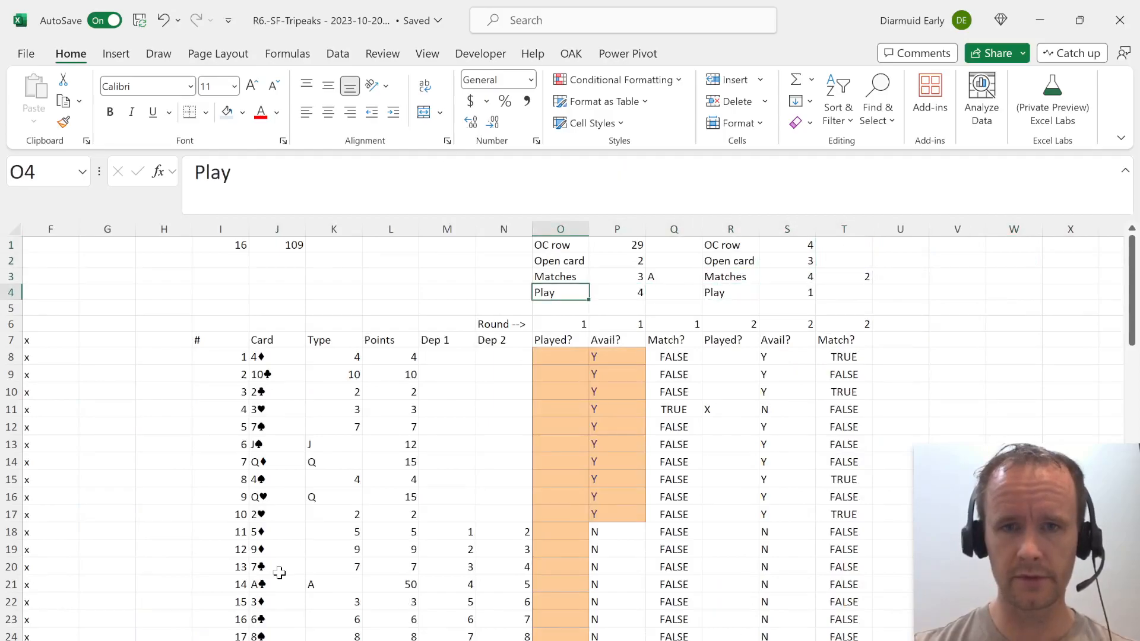
pyautogui.press('Right')
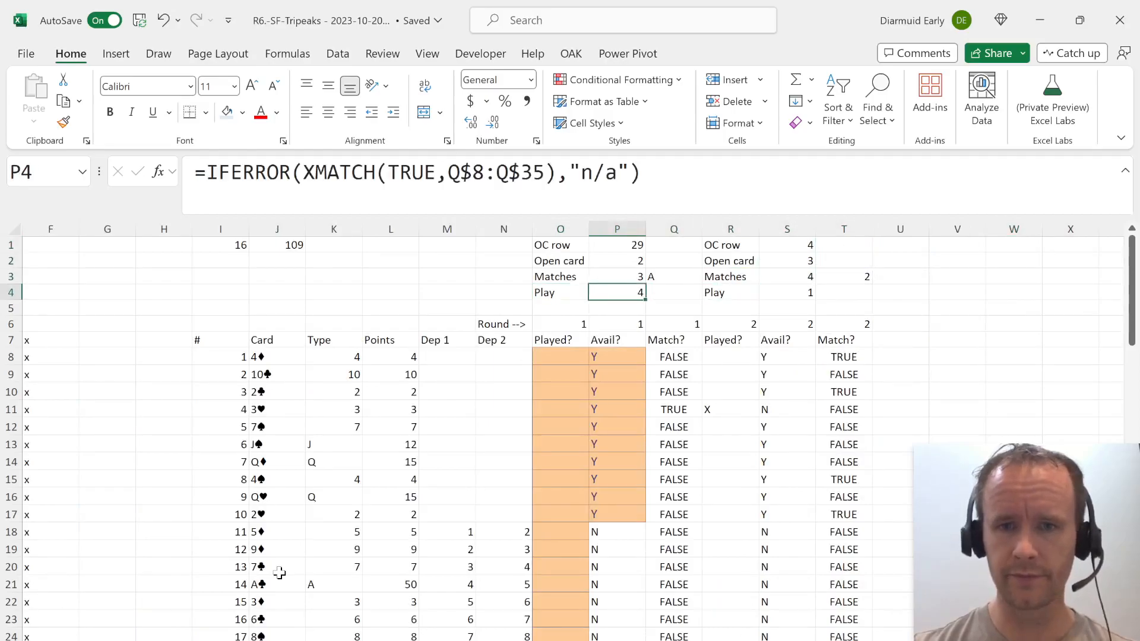
# Set the game number in I1 to 17.
pyautogui.press('Left')
pyautogui.press('Up')
pyautogui.press('Left')
pyautogui.press('Left')
pyautogui.press('Left')
pyautogui.press('Up')
pyautogui.press('Up')
pyautogui.press('Left')
pyautogui.press('Left')
pyautogui.press('Left')
pyautogui.write('1')
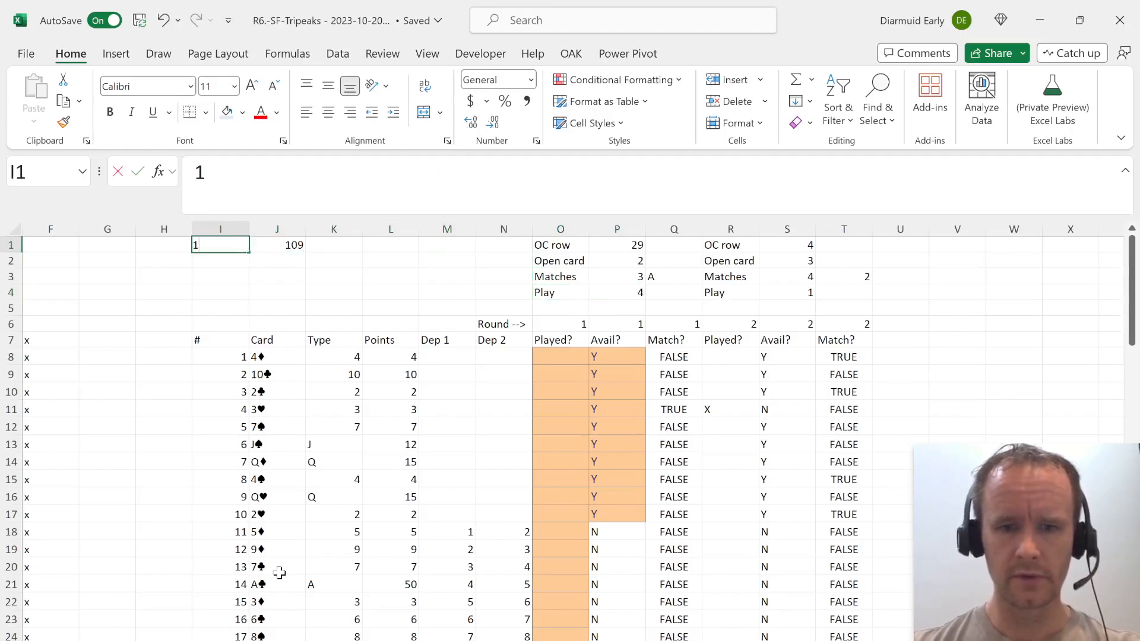
pyautogui.write('7')
pyautogui.press('Return')
pyautogui.press('Up')
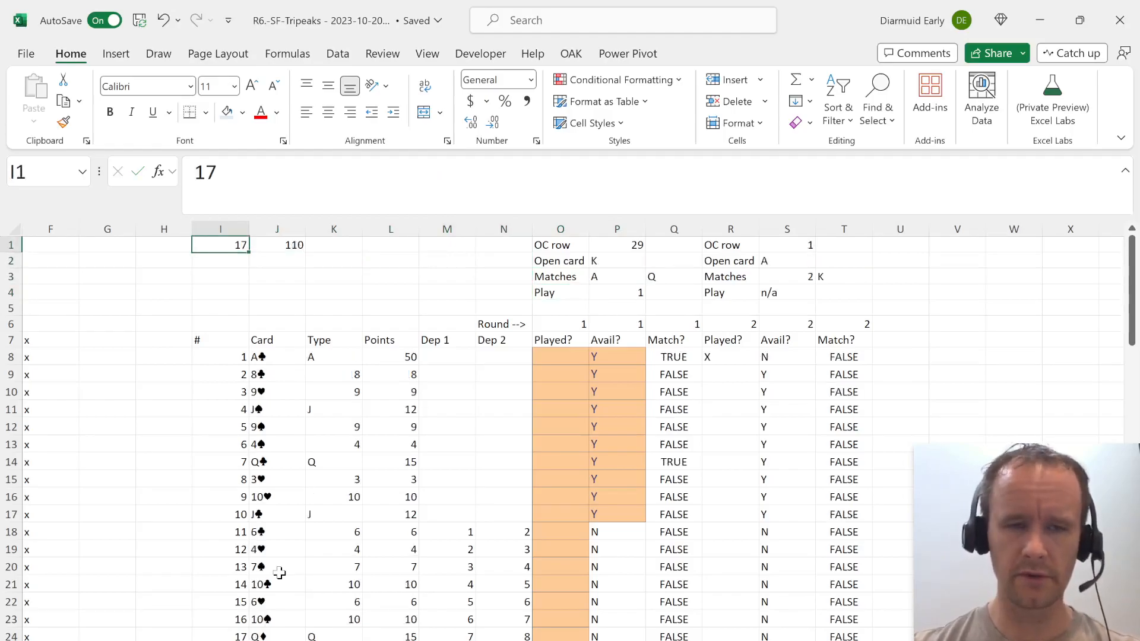
# Set the game selector in I1 to Example2.
pyautogui.write('Example')
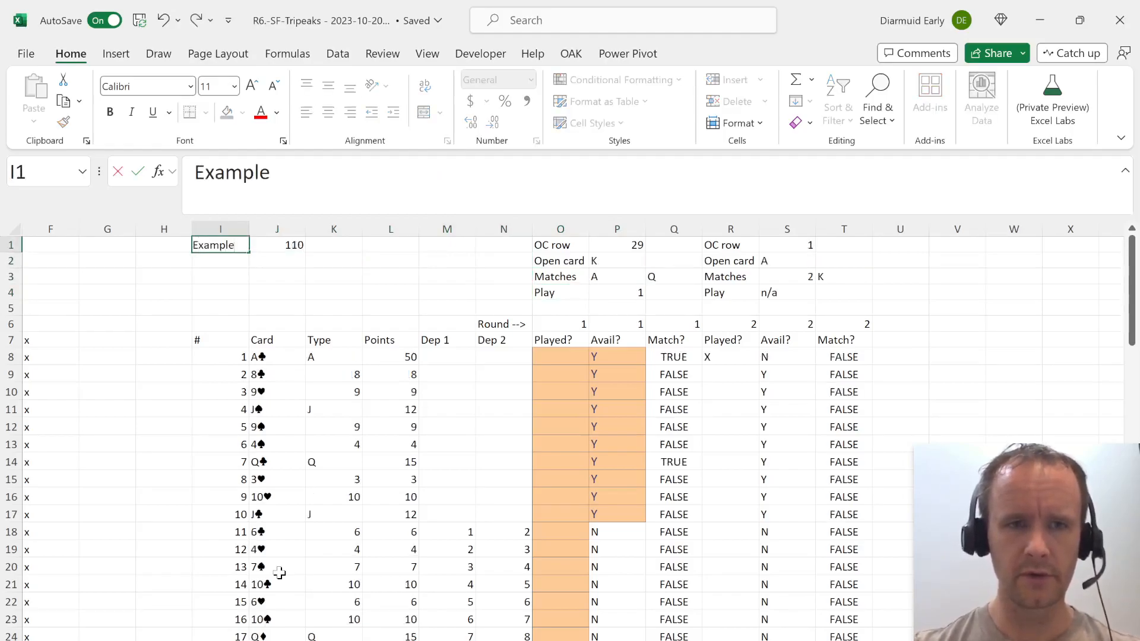
pyautogui.write('2')
pyautogui.press('Return')
# Compare the Level 2 example answer in E107 on the case sheet with the model's result in C7.
pyautogui.hotkey('ctrl', 'pagedown')
pyautogui.press('Up')
pyautogui.press('Up')
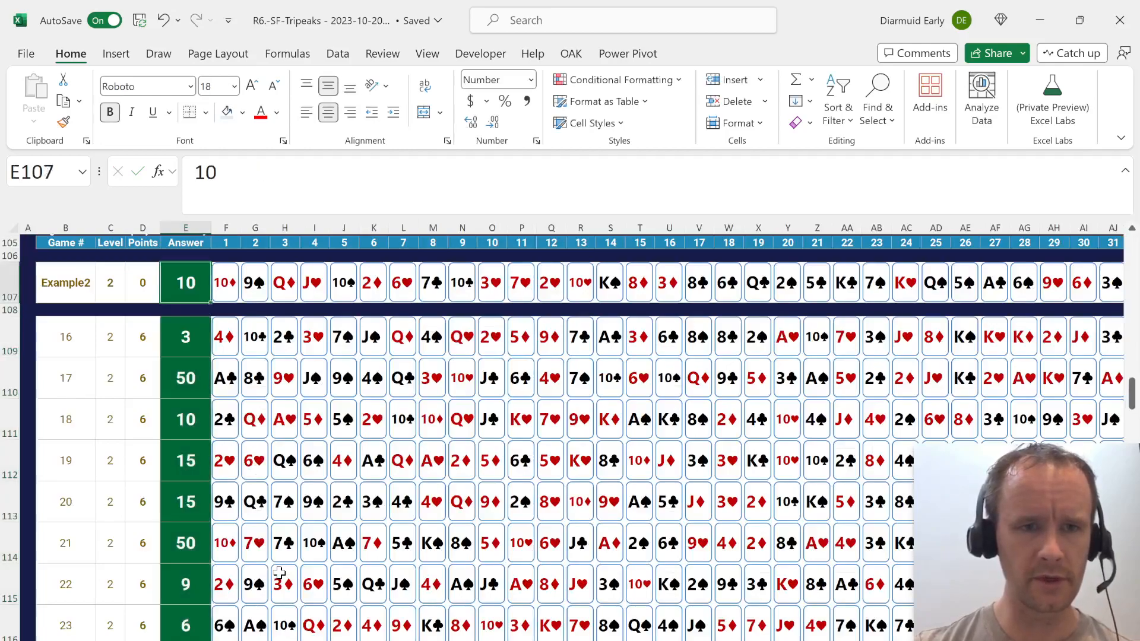
pyautogui.hotkey('ctrl', 'pageup')
pyautogui.press('Down')
pyautogui.press('Home')
pyautogui.press('Right')
pyautogui.press('Down')
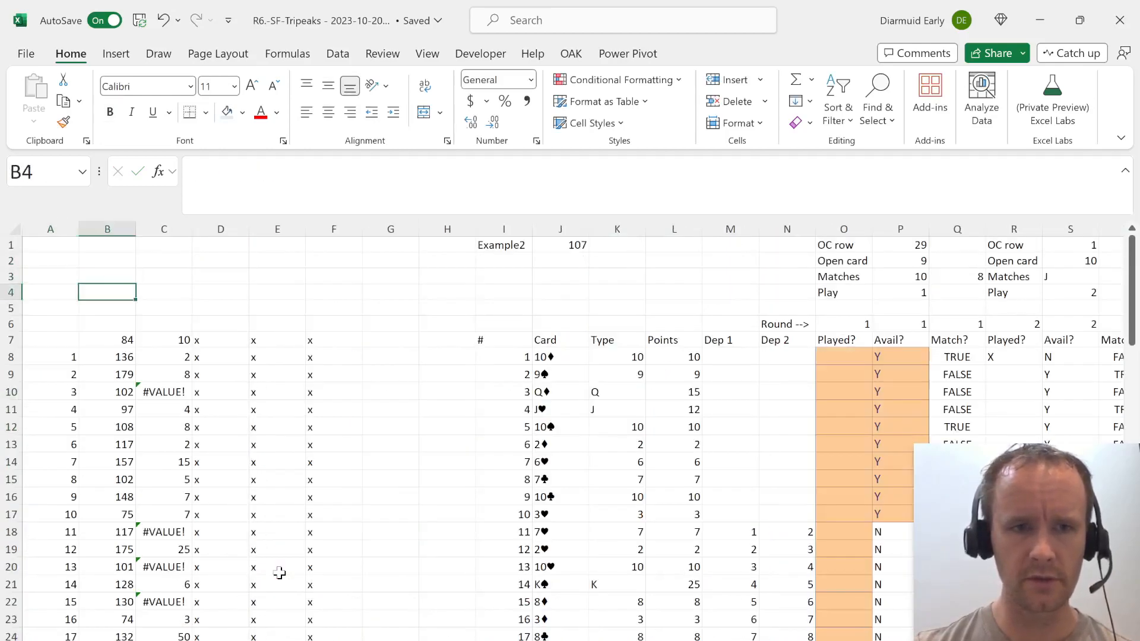
pyautogui.press('Right')
pyautogui.press('Down')
pyautogui.press('Down')
pyautogui.press('Down')
pyautogui.hotkey('ctrl', 'pagedown')
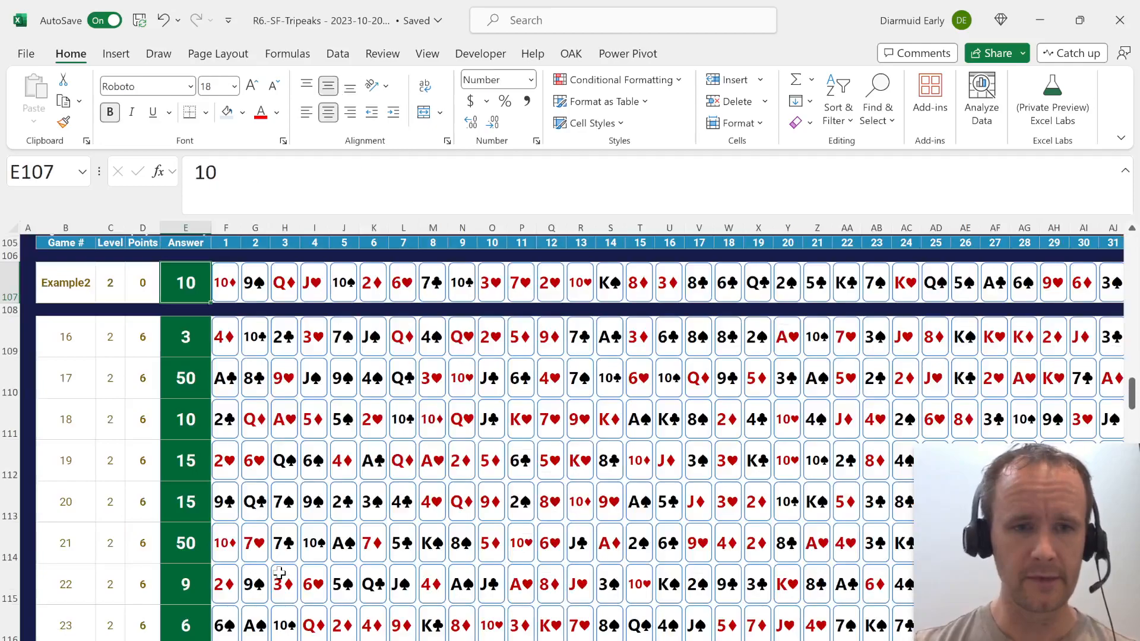
# Read the Level 3 question and look over its example and games on the case sheet.
pyautogui.press('pagedown')
pyautogui.press('Left')
pyautogui.press('Down')
pyautogui.press('Down')
pyautogui.press('Down')
pyautogui.press('Down')
pyautogui.press('Down')
pyautogui.press('Down')
pyautogui.press('Down')
pyautogui.press('Down')
pyautogui.press('Down')
pyautogui.press('Down')
pyautogui.press('Down')
pyautogui.press('Down')
pyautogui.press('Down')
pyautogui.press('Down')
pyautogui.press('Down')
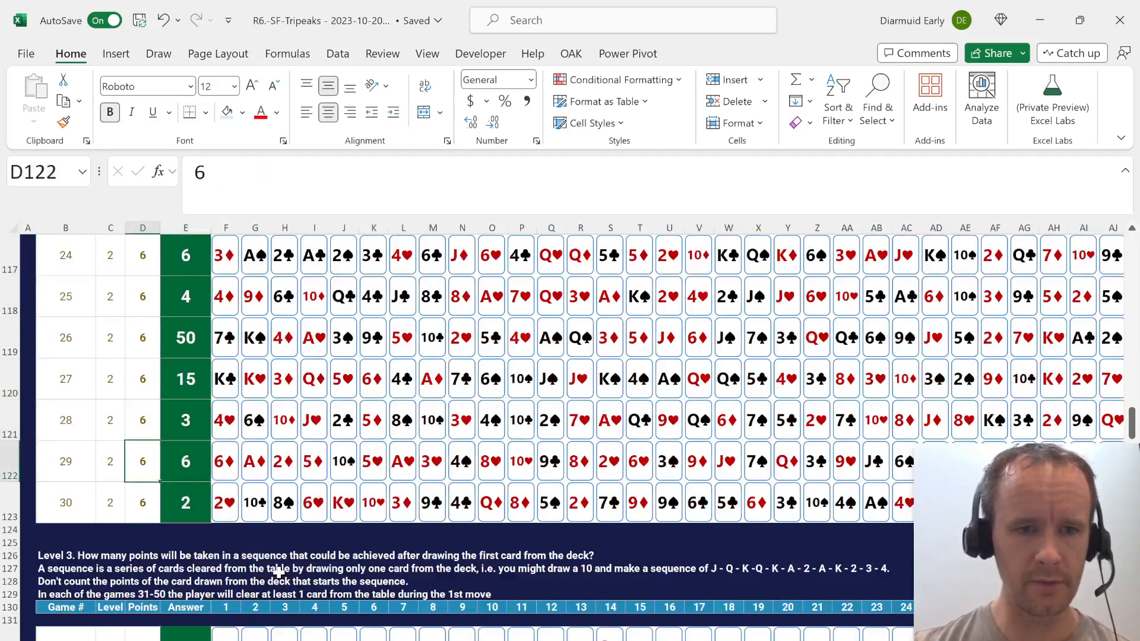
pyautogui.press('Down')
pyautogui.press('Down')
pyautogui.press('Down')
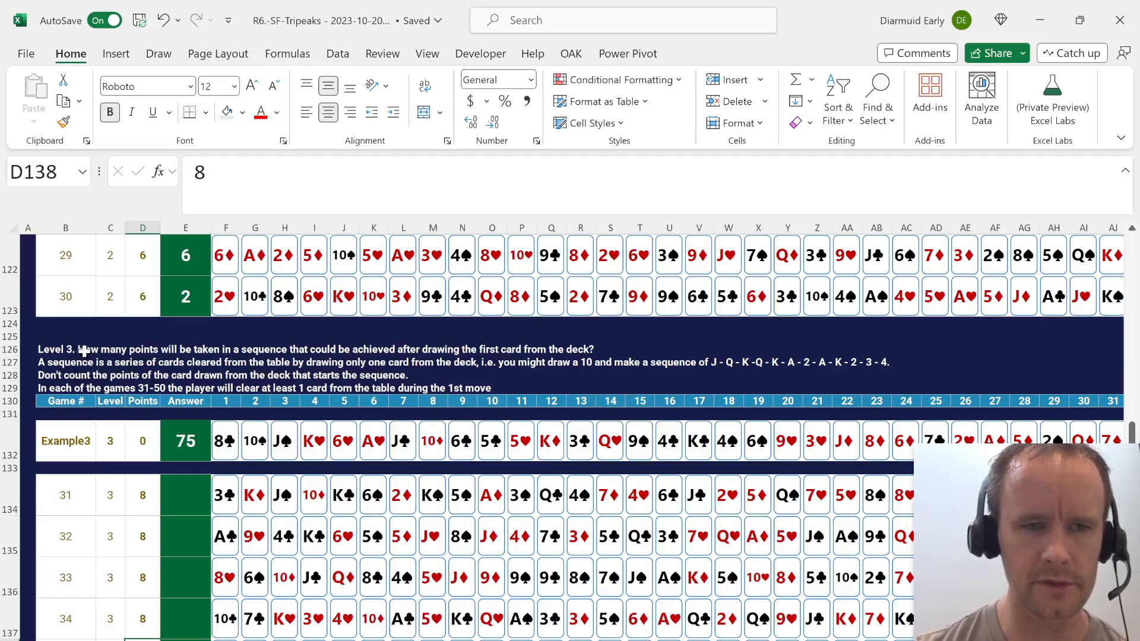
# On the model sheet, insert a row above the Round row and label O5 "Play points".
pyautogui.hotkey('ctrl', 'pagedown')
pyautogui.press('Up')
pyautogui.press('Right')
pyautogui.press('Right')
pyautogui.press('Right')
pyautogui.press('Right')
pyautogui.press('Right')
pyautogui.press('Right')
pyautogui.press('Right')
pyautogui.press('Right')
pyautogui.press('Right')
pyautogui.press('Right')
pyautogui.press('Right')
pyautogui.press('Right')
pyautogui.press('Right')
pyautogui.press('Right')
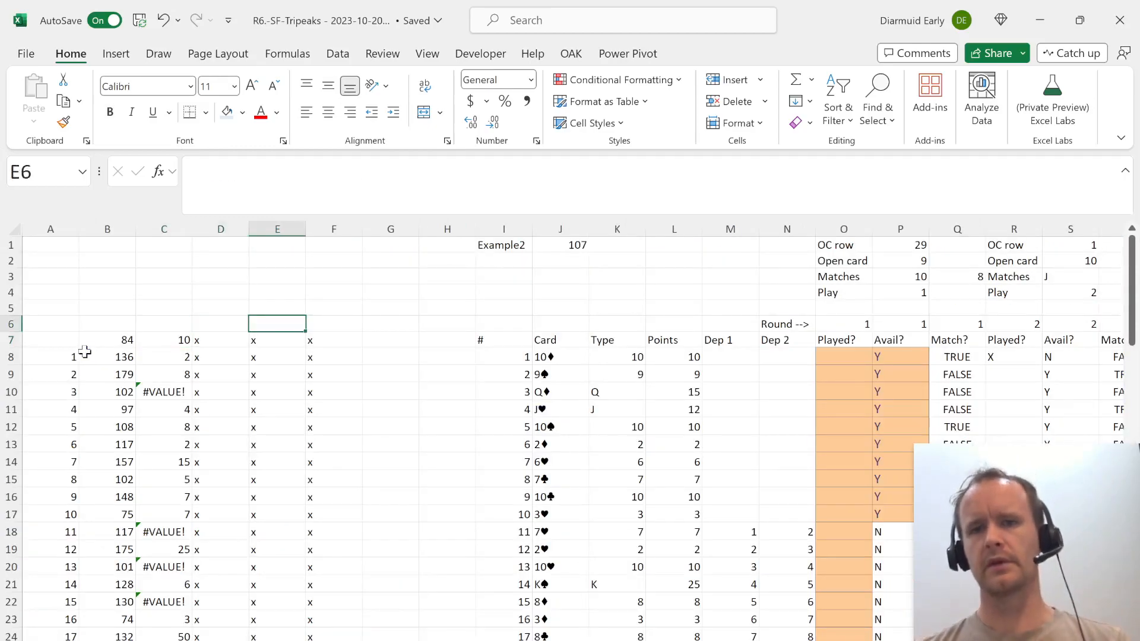
pyautogui.press('Left')
pyautogui.press('Left')
pyautogui.press('Up')
pyautogui.hotkey('alt', 'h')
pyautogui.write('ir')
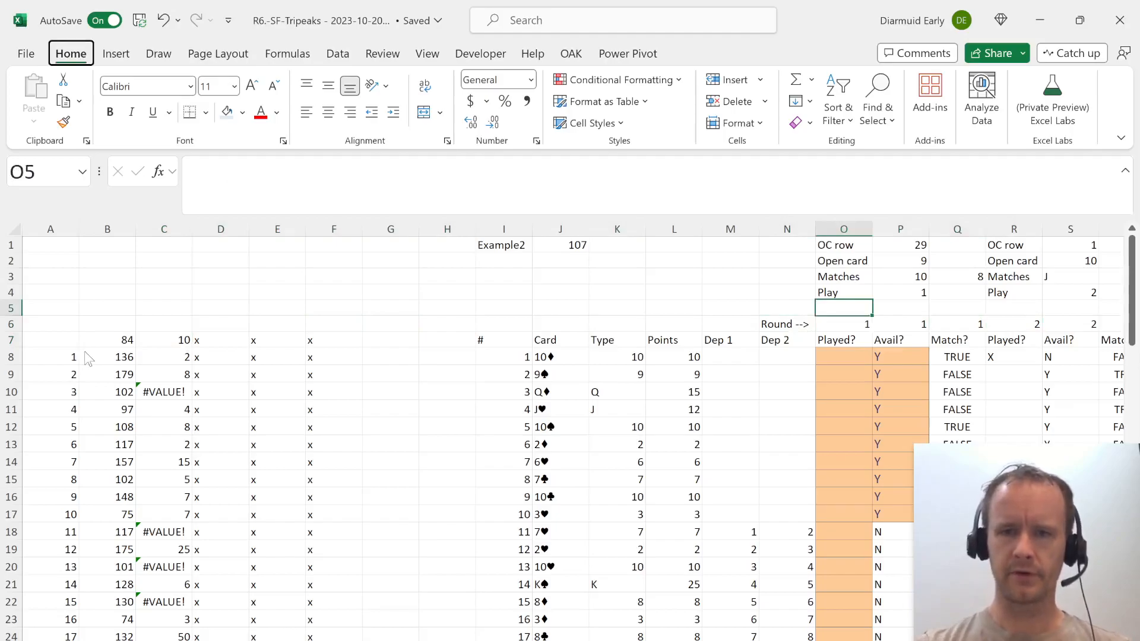
pyautogui.write('Play piint')
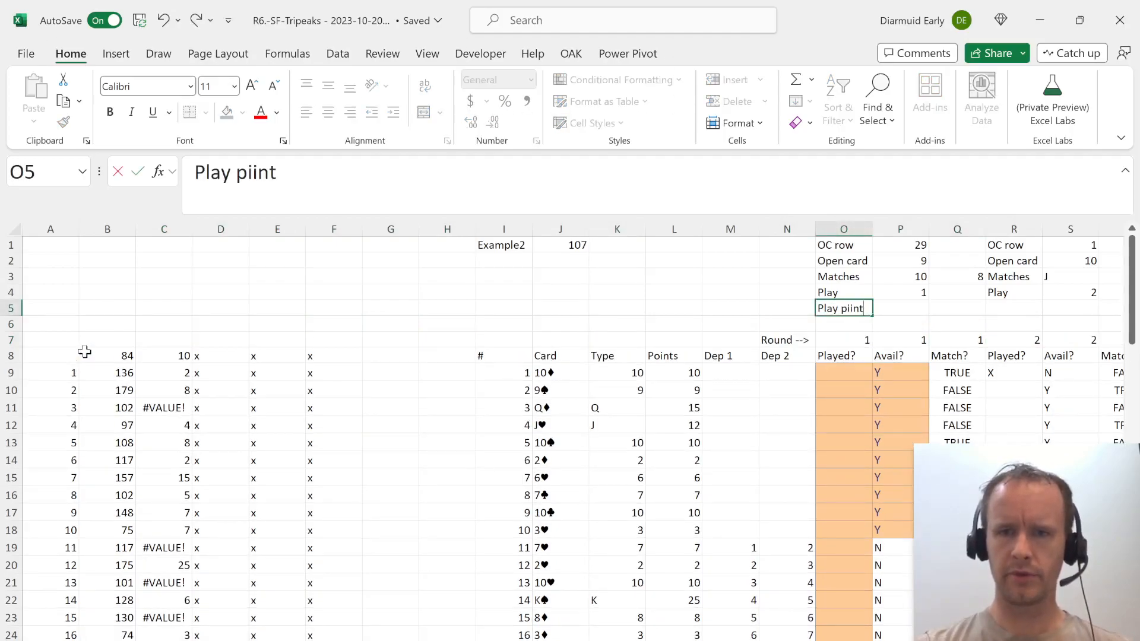
pyautogui.press('BackSpace')
pyautogui.press('BackSpace')
pyautogui.press('BackSpace')
pyautogui.press('BackSpace')
pyautogui.write('oints')
pyautogui.press('Tab')
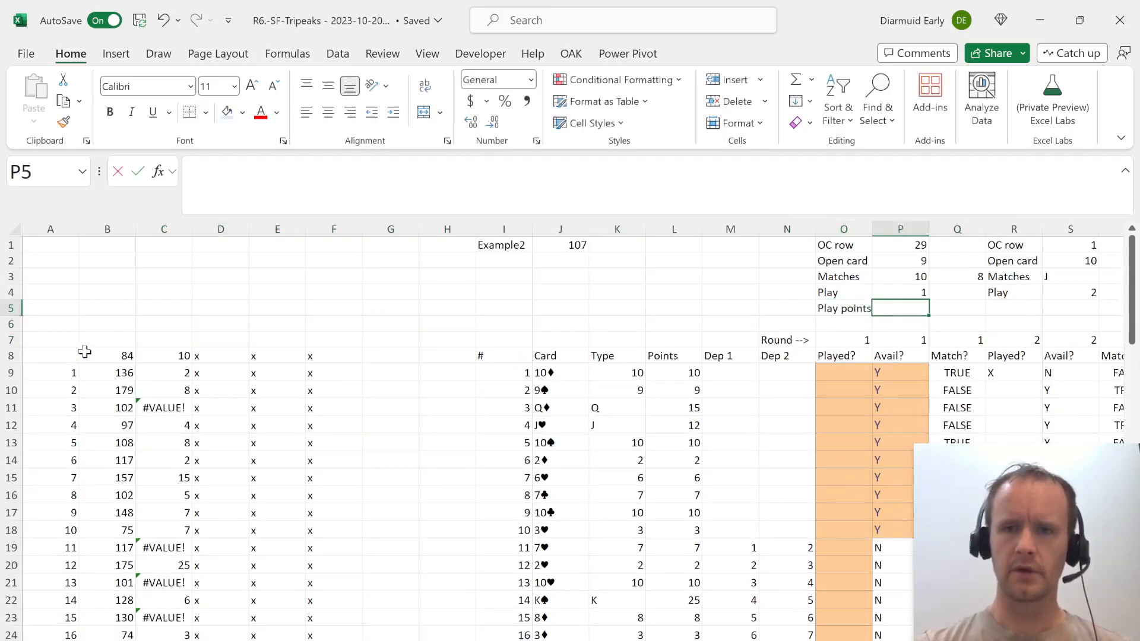
# Enter =IF(P4="n/a","n/a",INDEX($L$9#,P4)) in P5 to return the played card's points.
pyautogui.write('=IF(P4')
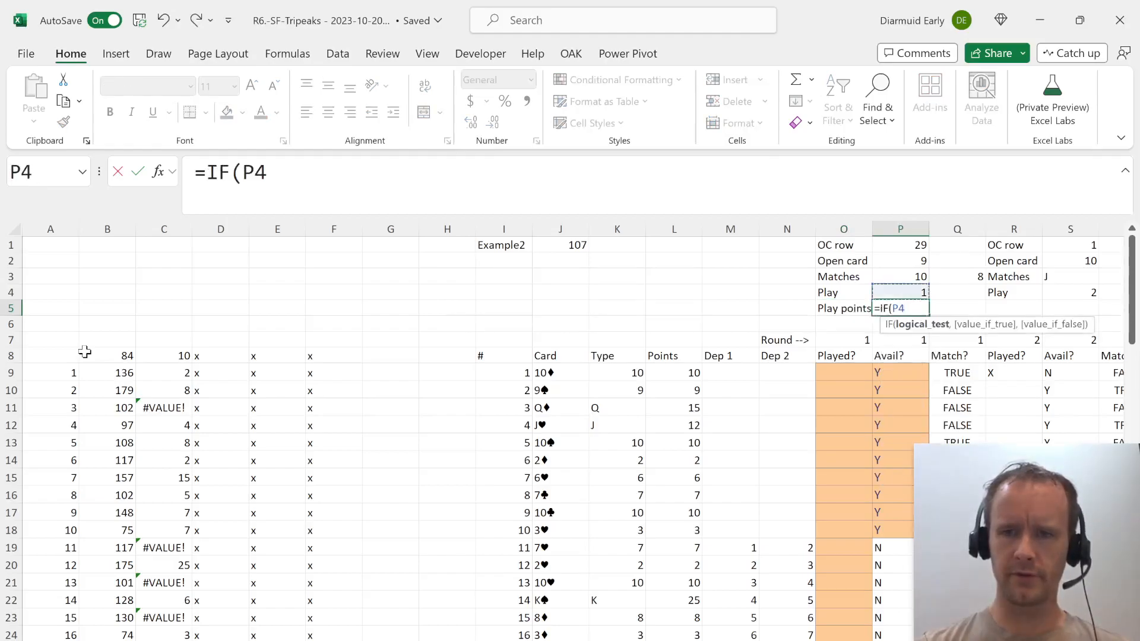
pyautogui.write('="n/a",')
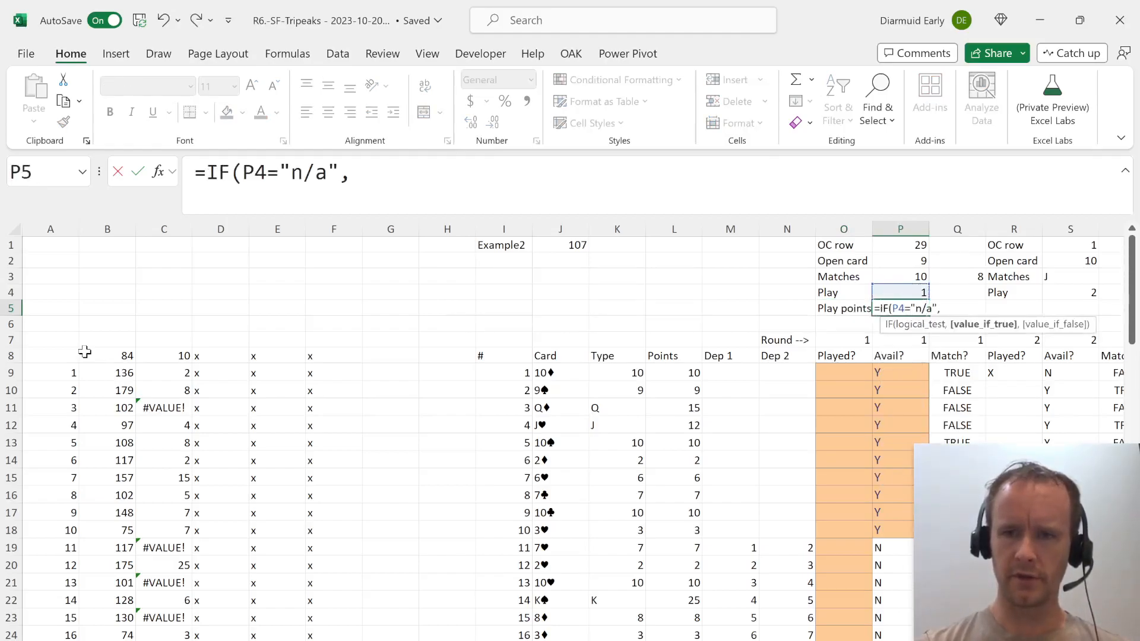
pyautogui.write('"n/a",ind')
pyautogui.press('Tab')
pyautogui.press('Down')
pyautogui.press('Down')
pyautogui.press('Left')
pyautogui.press('Left')
pyautogui.press('Left')
pyautogui.press('Down')
pyautogui.press('Left')
pyautogui.press('Left')
pyautogui.press('Down')
pyautogui.press('Right')
pyautogui.hotkey('ctrl', 'shift', 'Down')
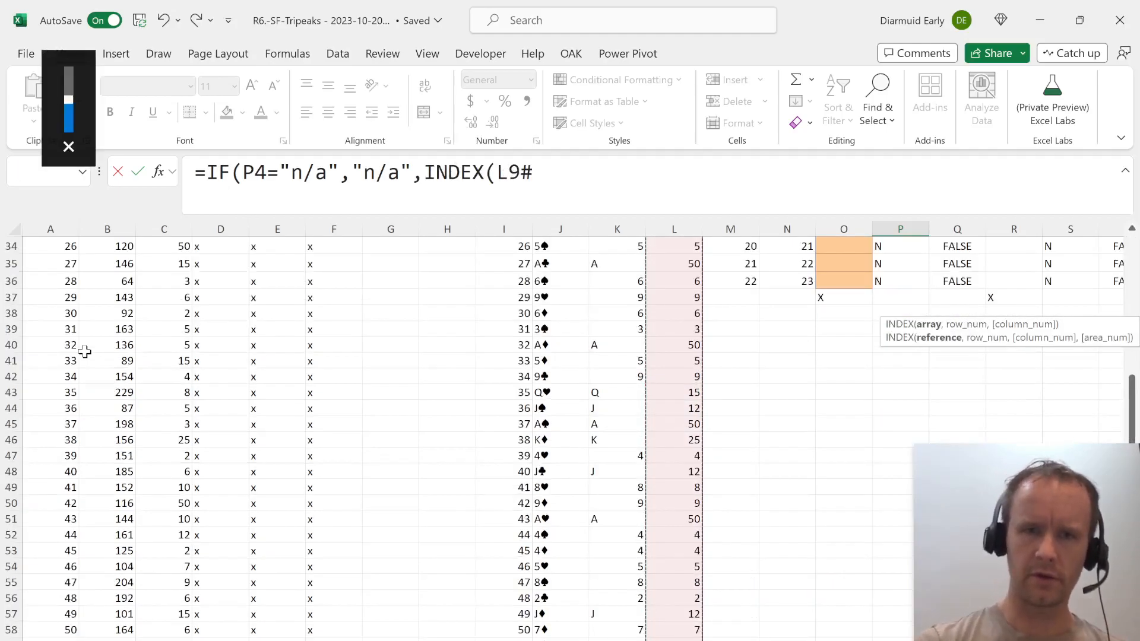
pyautogui.press('F4')
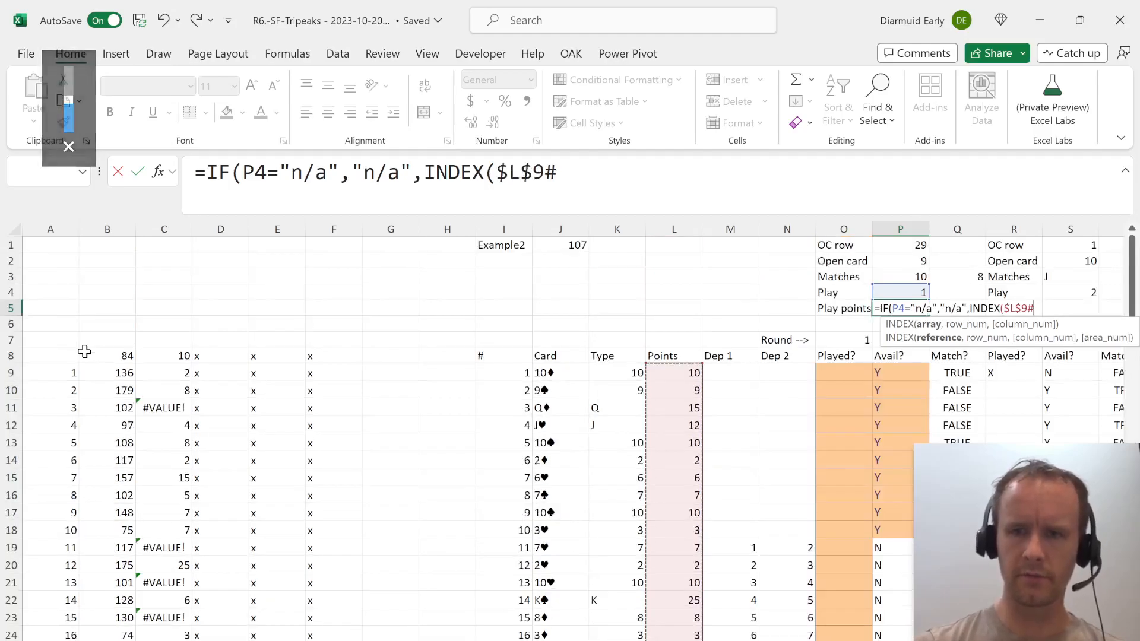
pyautogui.write(',')
pyautogui.press('Up')
pyautogui.write(')')
pyautogui.press('Return')
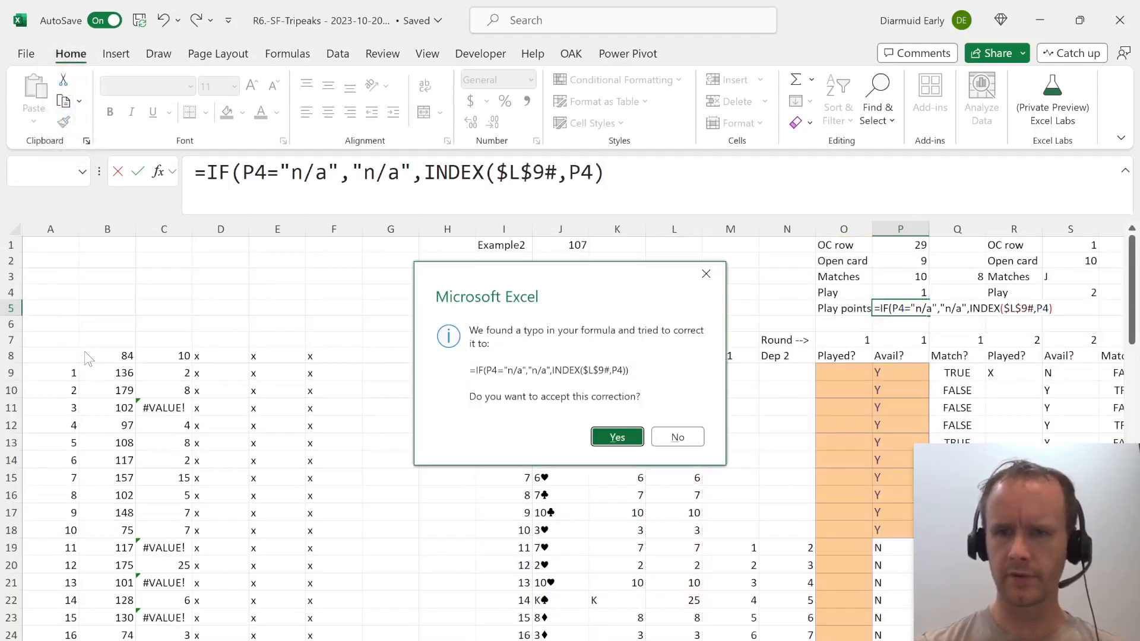
pyautogui.press('Return')
# Copy the Play points label and formula from O5:P5 to the second round's block at R5.
pyautogui.press('Left')
pyautogui.press('Right')
pyautogui.hotkey('ctrl', 'c')
pyautogui.press('Right')
pyautogui.press('Right')
pyautogui.press('Right')
pyautogui.press('Left')
pyautogui.press('Left')
pyautogui.press('Left')
pyautogui.hotkey('shift', 'Left')
pyautogui.hotkey('ctrl', 'c')
pyautogui.press('Right')
pyautogui.press('Right')
pyautogui.hotkey('ctrl', 'v')
# Copy the second round's full block in columns R:T into the columns from U through AL to build rounds 3 to 8.
pyautogui.press('Right')
pyautogui.press('Right')
pyautogui.press('Right')
pyautogui.press('Right')
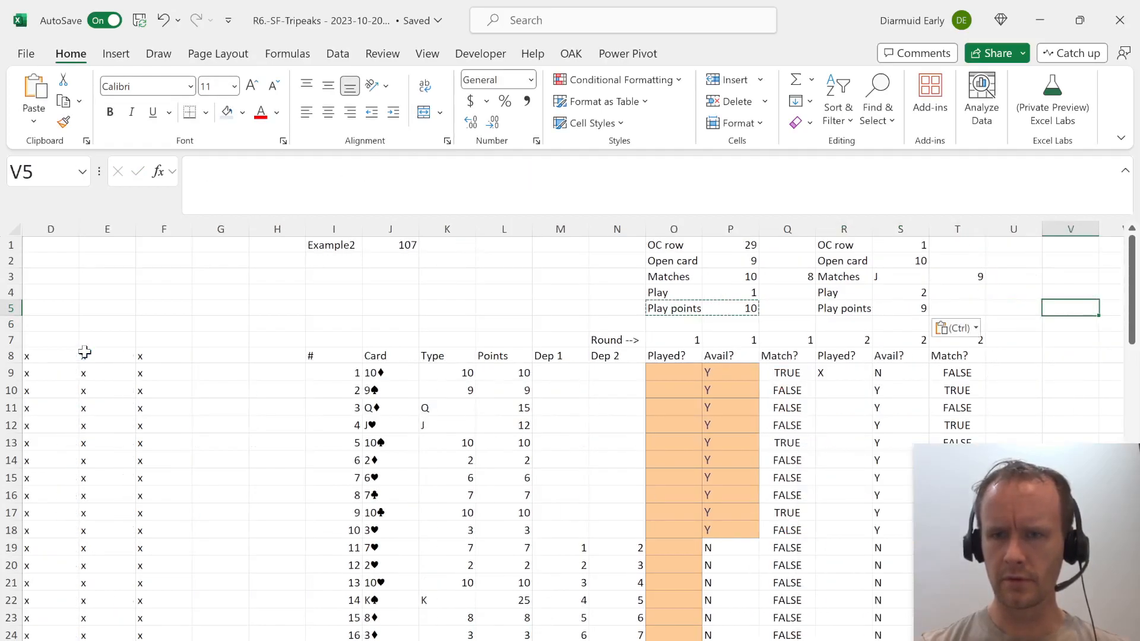
pyautogui.press('Left')
pyautogui.press('Left')
pyautogui.press('Up')
pyautogui.press('Up')
pyautogui.press('Left')
pyautogui.press('Left')
pyautogui.press('Up')
pyautogui.press('Up')
pyautogui.hotkey('ctrl', 'shift', 'Down')
pyautogui.hotkey('ctrl', 'shift', 'Down')
pyautogui.hotkey('ctrl', 'shift', 'Down')
pyautogui.hotkey('ctrl', 'shift', 'Down')
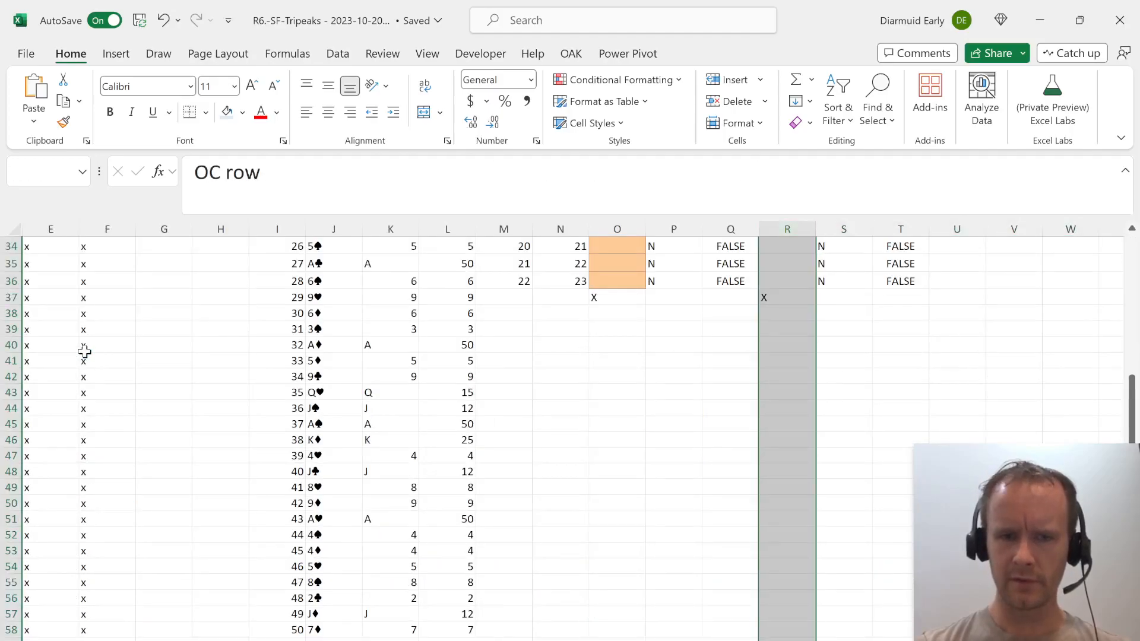
pyautogui.hotkey('shift', 'Right')
pyautogui.hotkey('shift', 'Right')
pyautogui.hotkey('ctrl', 'c')
pyautogui.press('Right')
pyautogui.press('Right')
pyautogui.press('Right')
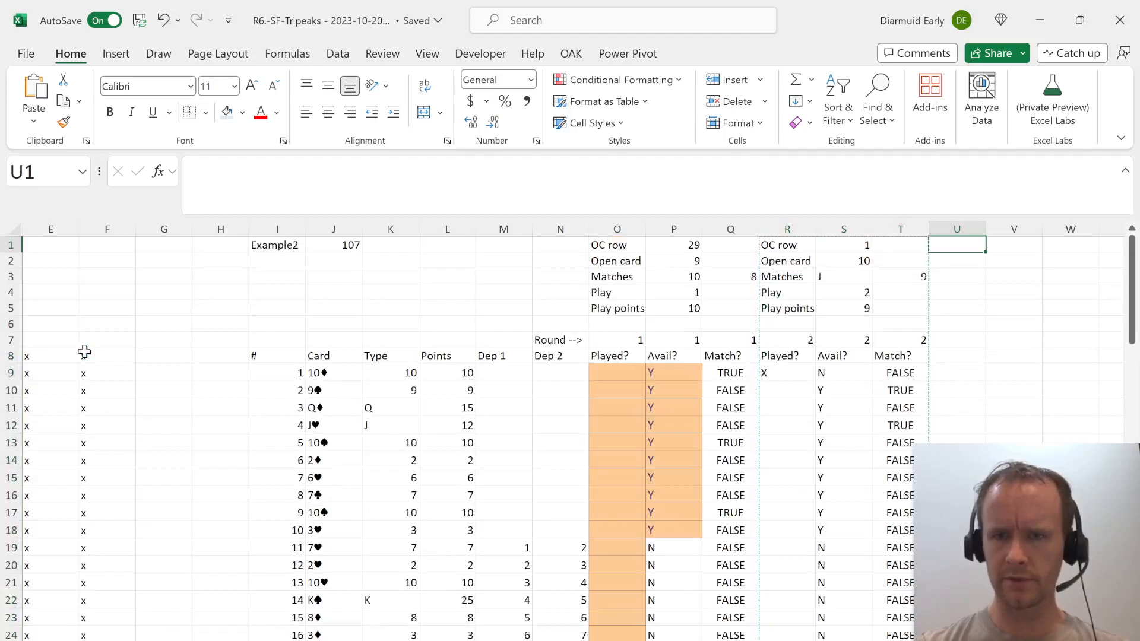
pyautogui.hotkey('ctrl', 'v')
pyautogui.press('Right')
pyautogui.press('Right')
pyautogui.press('Right')
pyautogui.hotkey('ctrl', 'v')
pyautogui.press('Right')
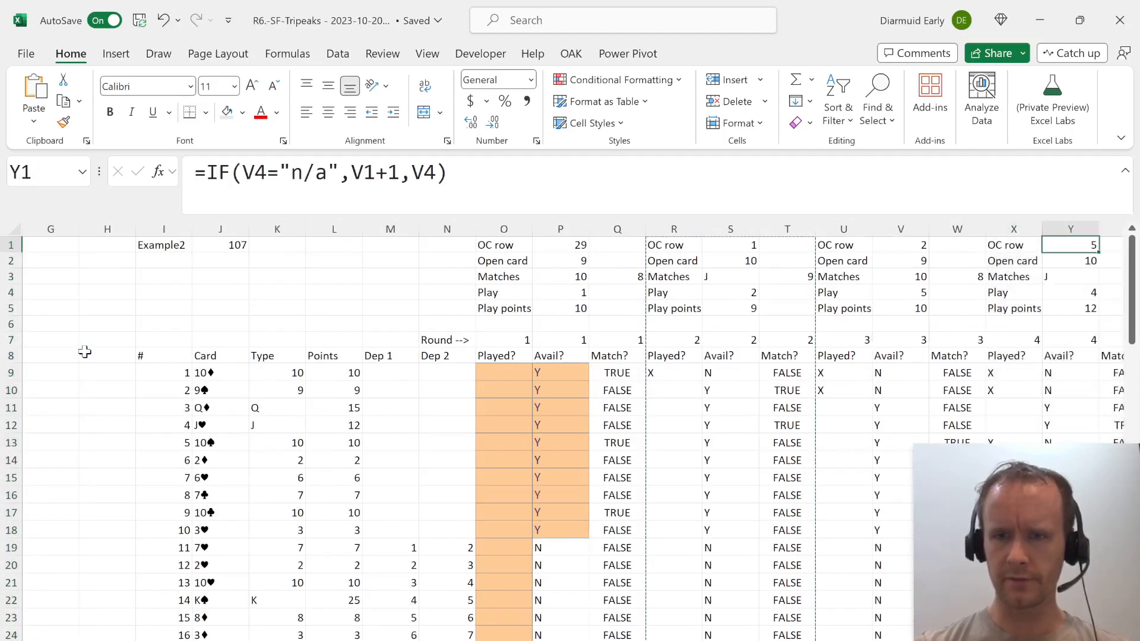
pyautogui.press('Right')
pyautogui.press('Right')
pyautogui.hotkey('ctrl', 'v')
pyautogui.press('Right')
pyautogui.press('Right')
pyautogui.press('Right')
pyautogui.hotkey('ctrl', 'v')
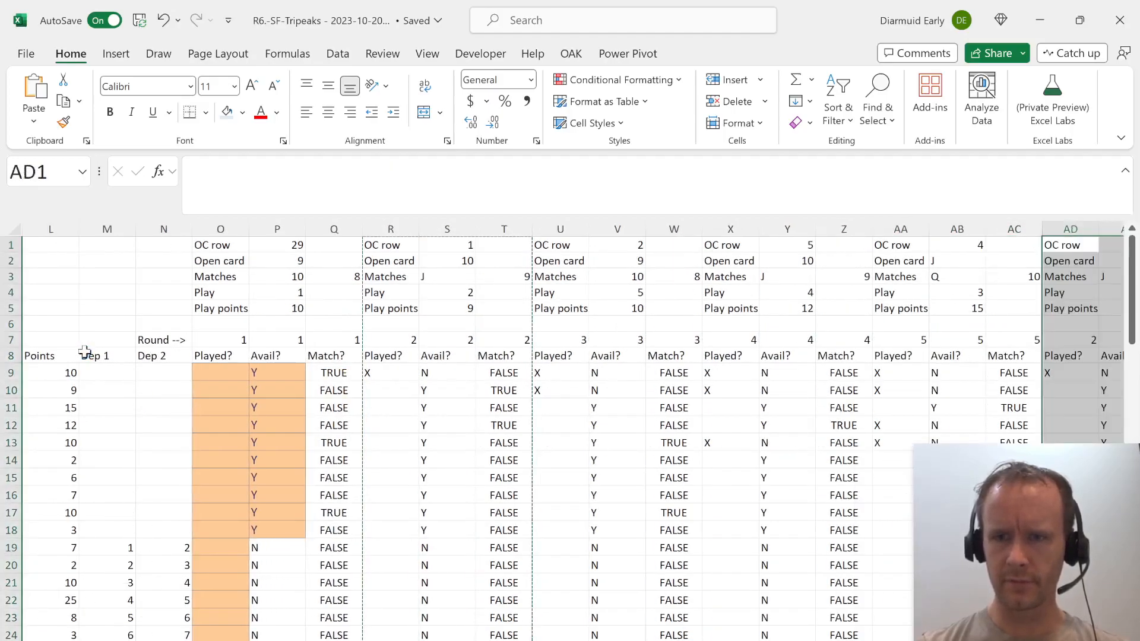
pyautogui.press('Right')
pyautogui.press('Right')
pyautogui.press('Right')
pyautogui.hotkey('ctrl', 'v')
pyautogui.press('Right')
pyautogui.press('Right')
pyautogui.press('Right')
pyautogui.hotkey('ctrl', 'v')
pyautogui.press('Right')
pyautogui.press('Right')
pyautogui.press('Right')
pyautogui.press('Down')
pyautogui.press('Down')
pyautogui.press('Down')
pyautogui.press('Left')
pyautogui.press('Left')
pyautogui.press('Left')
# Paste the same round block repeatedly from column AM through CK to build rounds 9 to 25.
pyautogui.press('Right')
pyautogui.press('Down')
pyautogui.press('Up')
pyautogui.press('Up')
pyautogui.press('Right')
pyautogui.press('Right')
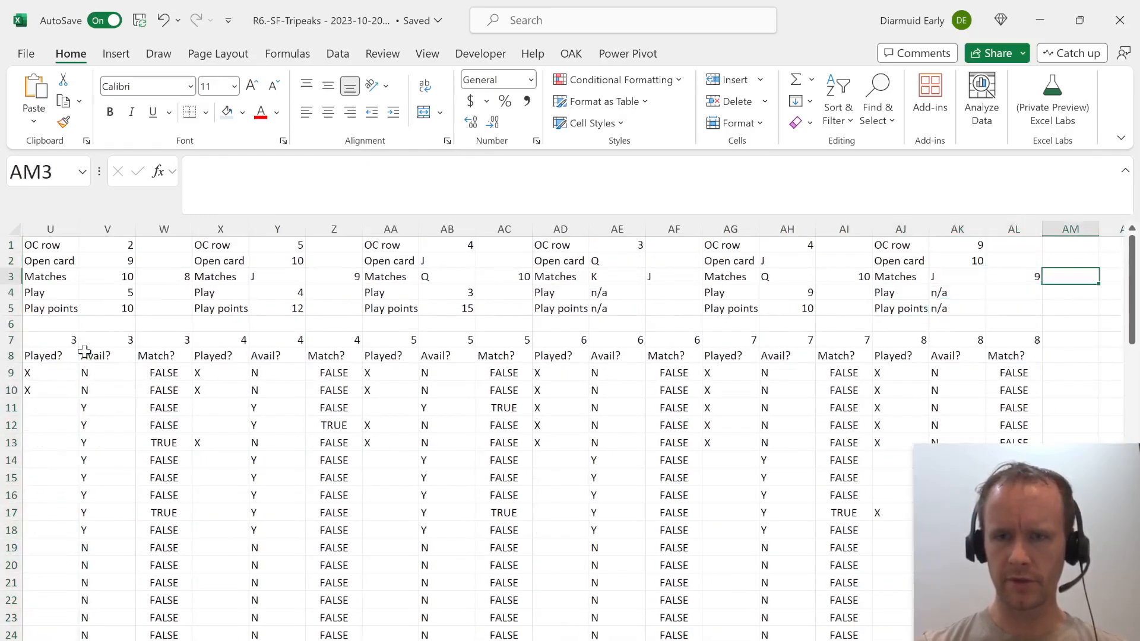
pyautogui.hotkey('ctrl', 'v')
pyautogui.press('Right')
pyautogui.press('Right')
pyautogui.press('Right')
pyautogui.hotkey('ctrl', 'v')
pyautogui.press('Right')
pyautogui.press('Right')
pyautogui.press('Right')
pyautogui.hotkey('ctrl', 'v')
pyautogui.press('Right')
pyautogui.press('Right')
pyautogui.press('Right')
pyautogui.hotkey('ctrl', 'v')
pyautogui.press('Right')
pyautogui.press('Right')
pyautogui.press('Right')
pyautogui.hotkey('ctrl', 'v')
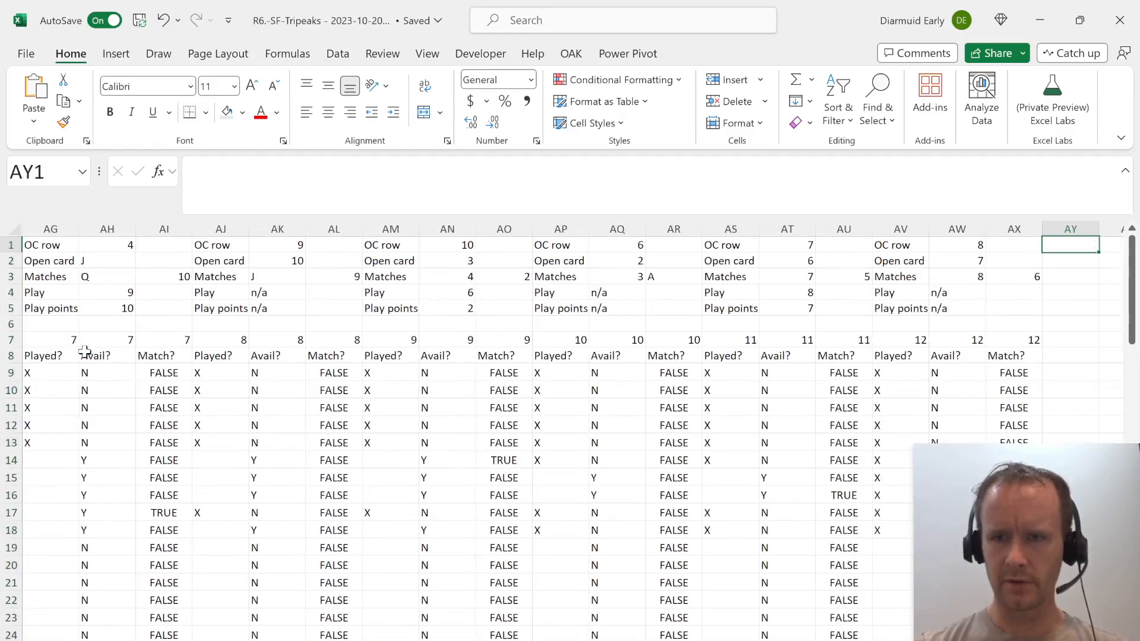
pyautogui.press('Right')
pyautogui.press('Right')
pyautogui.press('Right')
pyautogui.hotkey('ctrl', 'v')
pyautogui.press('Right')
pyautogui.press('Right')
pyautogui.press('Right')
pyautogui.hotkey('ctrl', 'v')
pyautogui.press('Right')
pyautogui.press('Right')
pyautogui.press('Right')
pyautogui.hotkey('ctrl', 'v')
pyautogui.press('Right')
pyautogui.press('Right')
pyautogui.press('Right')
pyautogui.hotkey('ctrl', 'v')
pyautogui.press('Right')
pyautogui.press('Right')
pyautogui.press('Right')
pyautogui.hotkey('ctrl', 'v')
pyautogui.press('Right')
pyautogui.press('Right')
pyautogui.press('Right')
pyautogui.hotkey('ctrl', 'v')
pyautogui.press('Right')
pyautogui.press('Right')
pyautogui.press('Right')
pyautogui.hotkey('ctrl', 'v')
pyautogui.press('Right')
pyautogui.press('Right')
pyautogui.press('Right')
pyautogui.hotkey('ctrl', 'v')
pyautogui.press('Right')
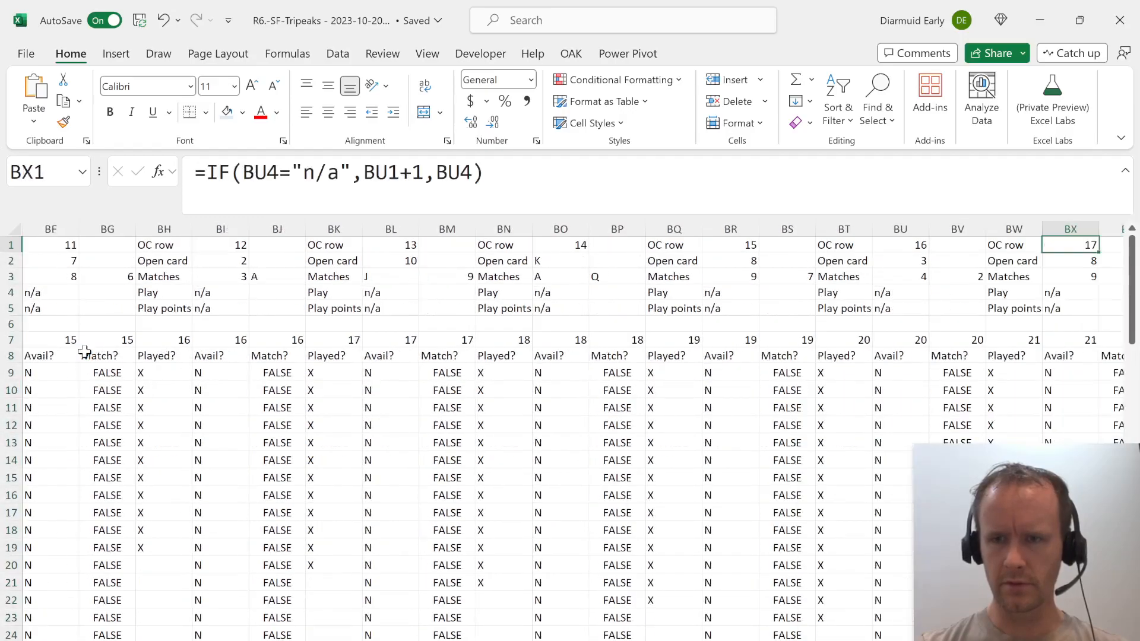
pyautogui.press('Right')
pyautogui.press('Right')
pyautogui.hotkey('ctrl', 'v')
pyautogui.press('Right')
pyautogui.press('Right')
pyautogui.press('Right')
pyautogui.hotkey('ctrl', 'v')
pyautogui.press('Right')
pyautogui.press('Right')
pyautogui.press('Right')
pyautogui.hotkey('ctrl', 'v')
pyautogui.press('Right')
pyautogui.press('Right')
pyautogui.press('Right')
pyautogui.hotkey('ctrl', 'v')
pyautogui.press('Right')
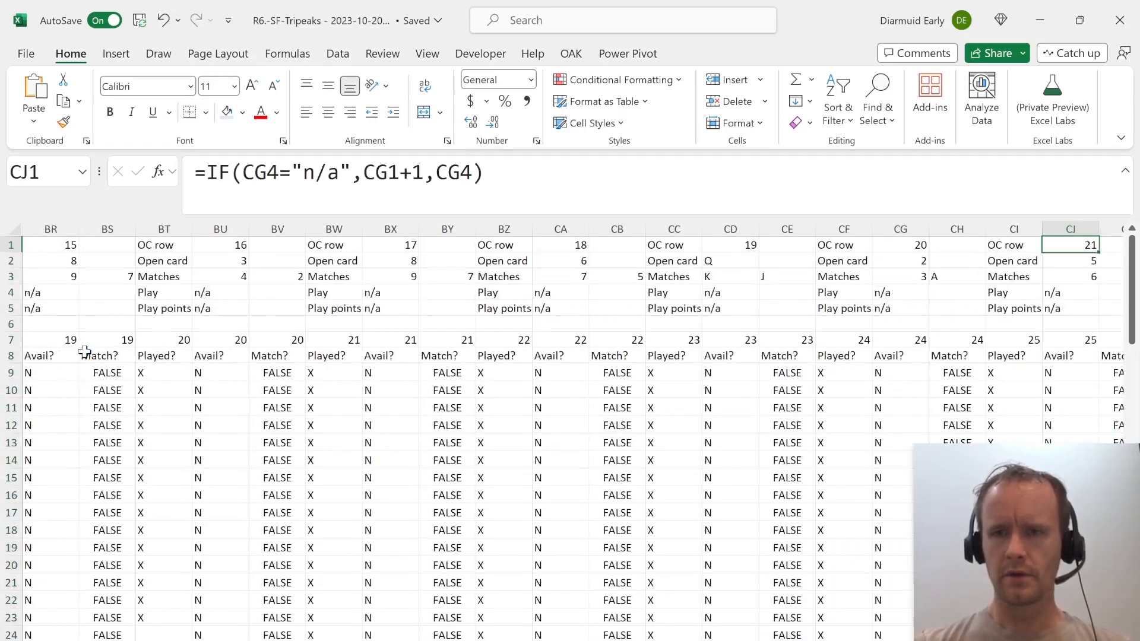
# Start a MINIFS formula in D5 that uses the round numbers in O7:CK7 as its minimum range.
pyautogui.press('Down')
pyautogui.press('Left')
pyautogui.press('Left')
pyautogui.press('Down')
pyautogui.press('Down')
pyautogui.press('Left')
pyautogui.press('Down')
pyautogui.press('Down')
pyautogui.press('Down')
pyautogui.hotkey('ctrl', 'Left')
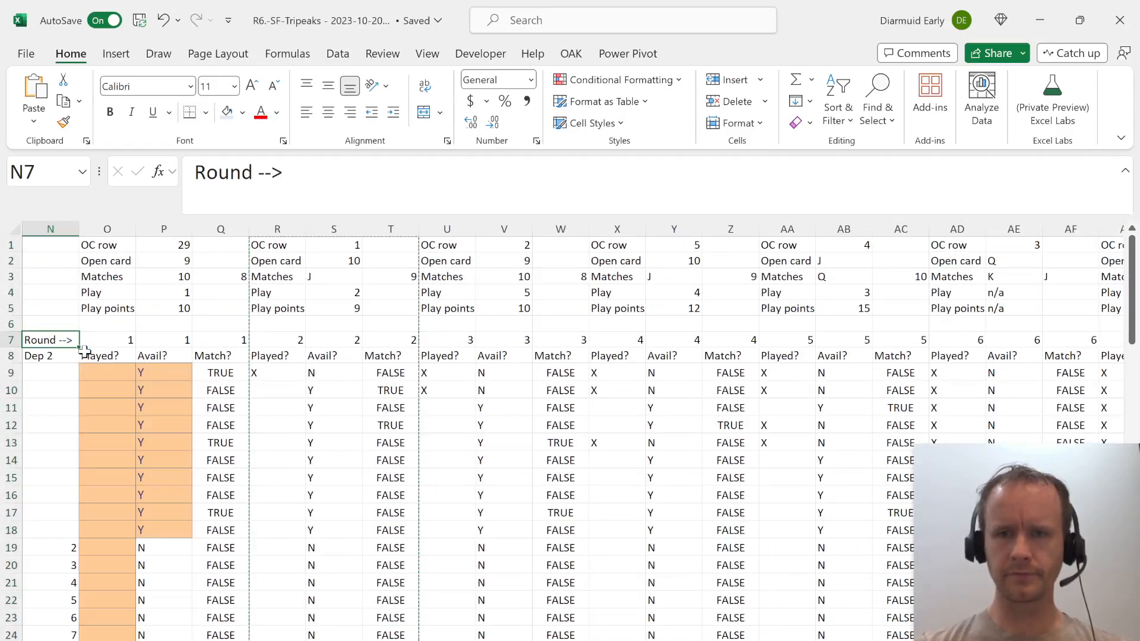
pyautogui.hotkey('ctrl', 'Left')
pyautogui.press('Up')
pyautogui.press('Right')
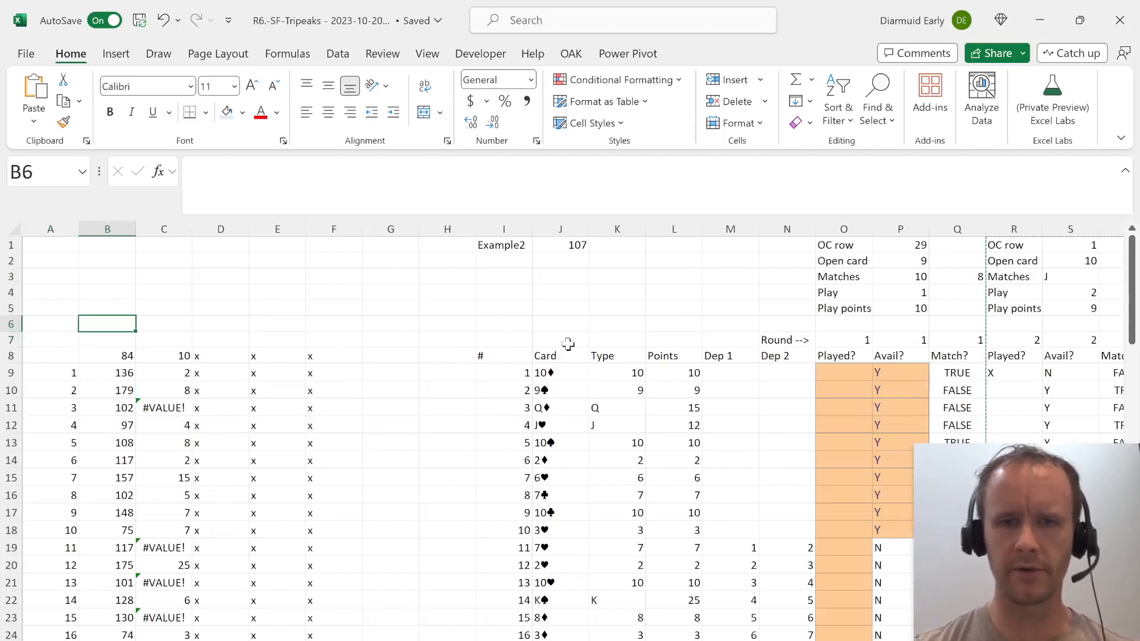
pyautogui.click(212, 306)
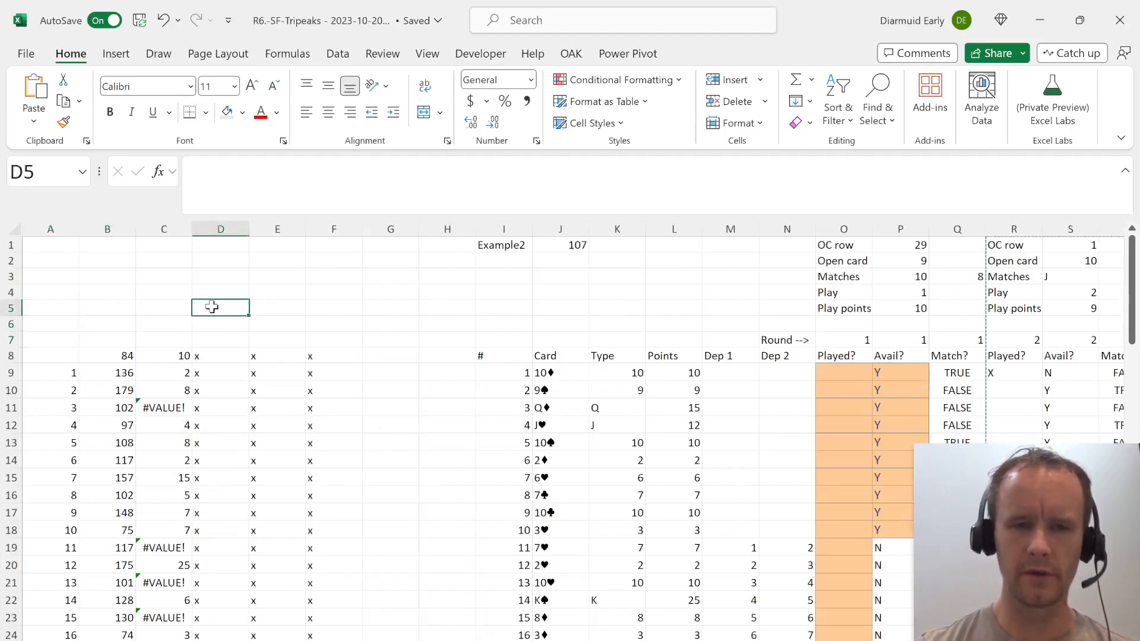
pyautogui.write('=minifs')
pyautogui.press('Tab')
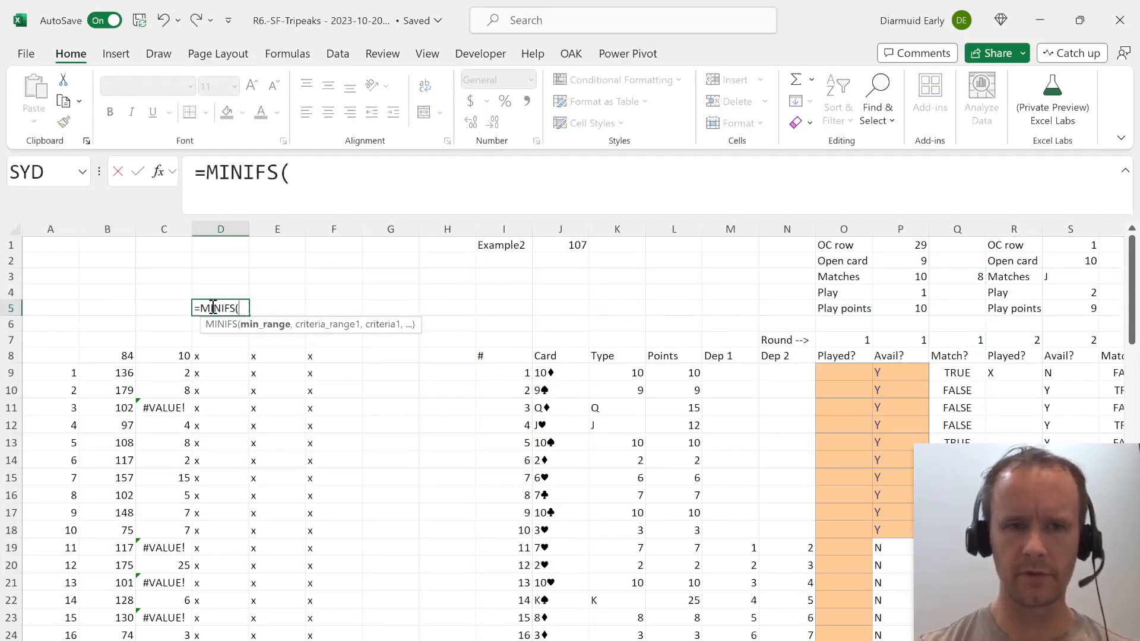
pyautogui.click(844, 347)
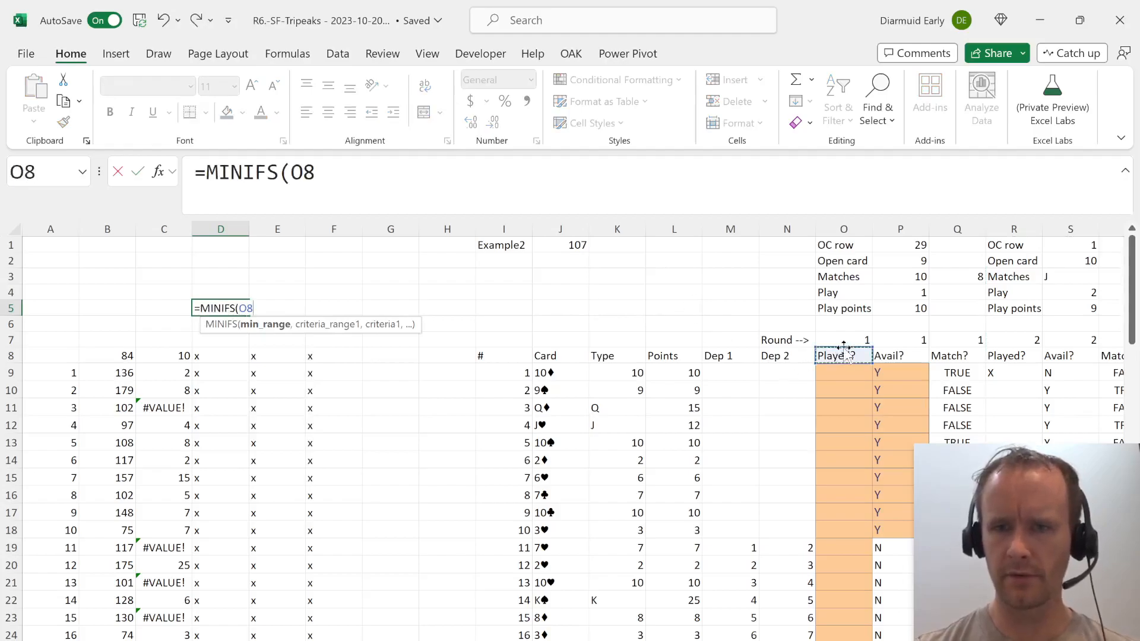
pyautogui.hotkey('ctrl', 'shift', 'Right')
pyautogui.write(',')
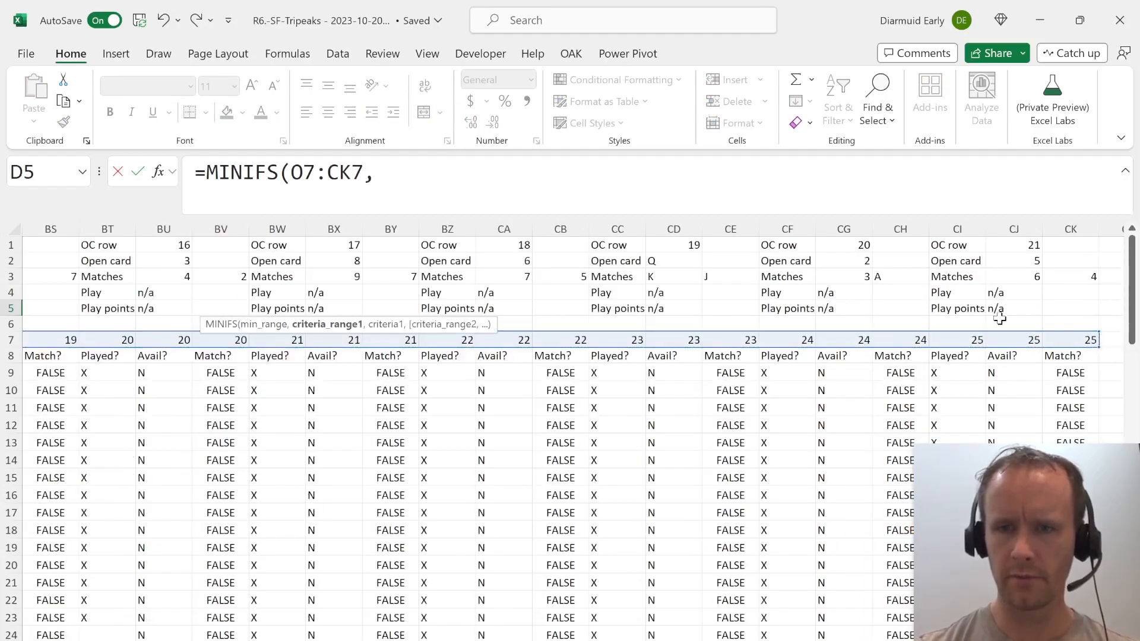
# Complete the D5 MINIFS with criteria range O4:CK4 and criterion "n/a" to get the first round without a play.
pyautogui.click(1065, 292)
pyautogui.hotkey('shift', 'Left')
pyautogui.hotkey('shift', 'Left')
pyautogui.hotkey('shift', 'Left')
pyautogui.hotkey('shift', 'Left')
pyautogui.hotkey('shift', 'Left')
pyautogui.hotkey('shift', 'Left')
pyautogui.hotkey('shift', 'Left')
pyautogui.hotkey('shift', 'Left')
pyautogui.hotkey('shift', 'Left')
pyautogui.hotkey('shift', 'Left')
pyautogui.hotkey('shift', 'Left')
pyautogui.hotkey('shift', 'Left')
pyautogui.hotkey('shift', 'Left')
pyautogui.hotkey('shift', 'Left')
pyautogui.hotkey('shift', 'Left')
pyautogui.hotkey('shift', 'Left')
pyautogui.hotkey('shift', 'Left')
pyautogui.hotkey('shift', 'Left')
pyautogui.hotkey('shift', 'Left')
pyautogui.hotkey('shift', 'Left')
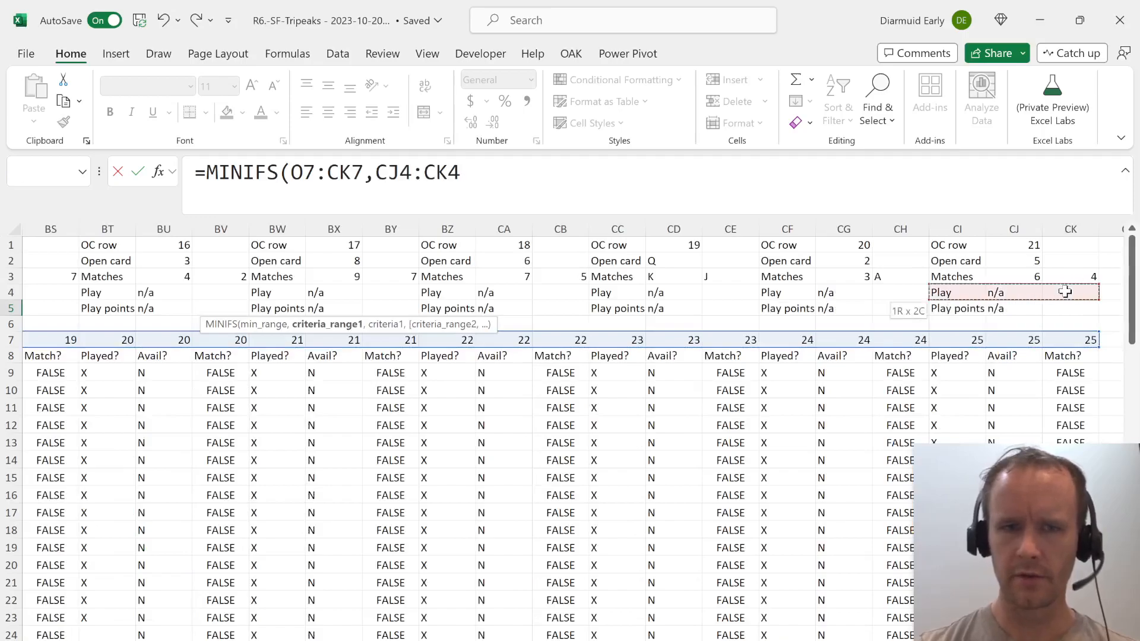
pyautogui.hotkey('shift', 'Left')
pyautogui.hotkey('shift', 'Left')
pyautogui.hotkey('shift', 'Left')
pyautogui.hotkey('shift', 'Left')
pyautogui.hotkey('shift', 'Left')
pyautogui.hotkey('shift', 'Left')
pyautogui.hotkey('shift', 'Left')
pyautogui.hotkey('shift', 'Left')
pyautogui.hotkey('shift', 'Left')
pyautogui.hotkey('shift', 'Left')
pyautogui.hotkey('shift', 'Left')
pyautogui.hotkey('shift', 'Left')
pyautogui.hotkey('shift', 'Left')
pyautogui.hotkey('shift', 'Left')
pyautogui.hotkey('shift', 'Left')
pyautogui.hotkey('shift', 'Left')
pyautogui.hotkey('shift', 'Left')
pyautogui.hotkey('shift', 'Left')
pyautogui.hotkey('shift', 'Left')
pyautogui.hotkey('shift', 'Left')
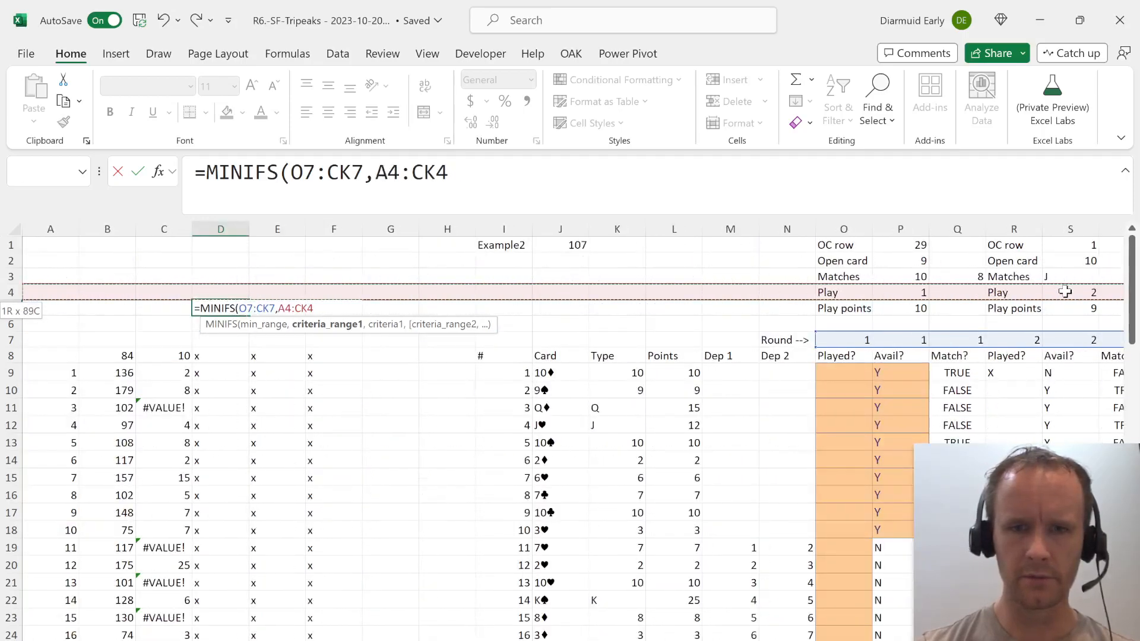
pyautogui.hotkey('shift', 'Right')
pyautogui.hotkey('shift', 'Right')
pyautogui.hotkey('shift', 'Right')
pyautogui.hotkey('shift', 'Right')
pyautogui.hotkey('shift', 'Right')
pyautogui.hotkey('shift', 'Right')
pyautogui.hotkey('shift', 'Right')
pyautogui.hotkey('shift', 'Right')
pyautogui.hotkey('shift', 'Right')
pyautogui.hotkey('shift', 'Right')
pyautogui.hotkey('shift', 'Right')
pyautogui.hotkey('shift', 'Right')
pyautogui.hotkey('shift', 'Right')
pyautogui.hotkey('shift', 'Right')
pyautogui.write(',"n/a")')
pyautogui.press('Return')
pyautogui.press('Up')
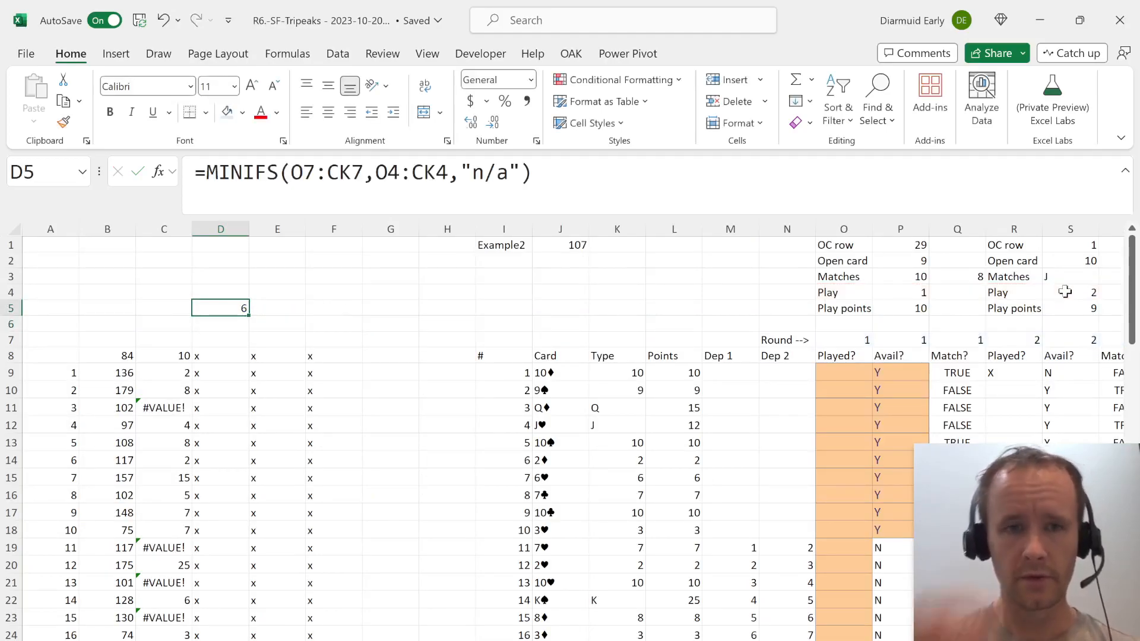
# Link D8, the header of the data table's third result column, to D5.
pyautogui.press('Down')
pyautogui.press('Down')
pyautogui.press('Down')
pyautogui.write('=')
pyautogui.press('Up')
pyautogui.press('Up')
pyautogui.press('Up')
pyautogui.press('Return')
pyautogui.press('Up')
# Read the Level 3 question and examine the data table results in column D of the model.
pyautogui.hotkey('ctrl', 'pageup')
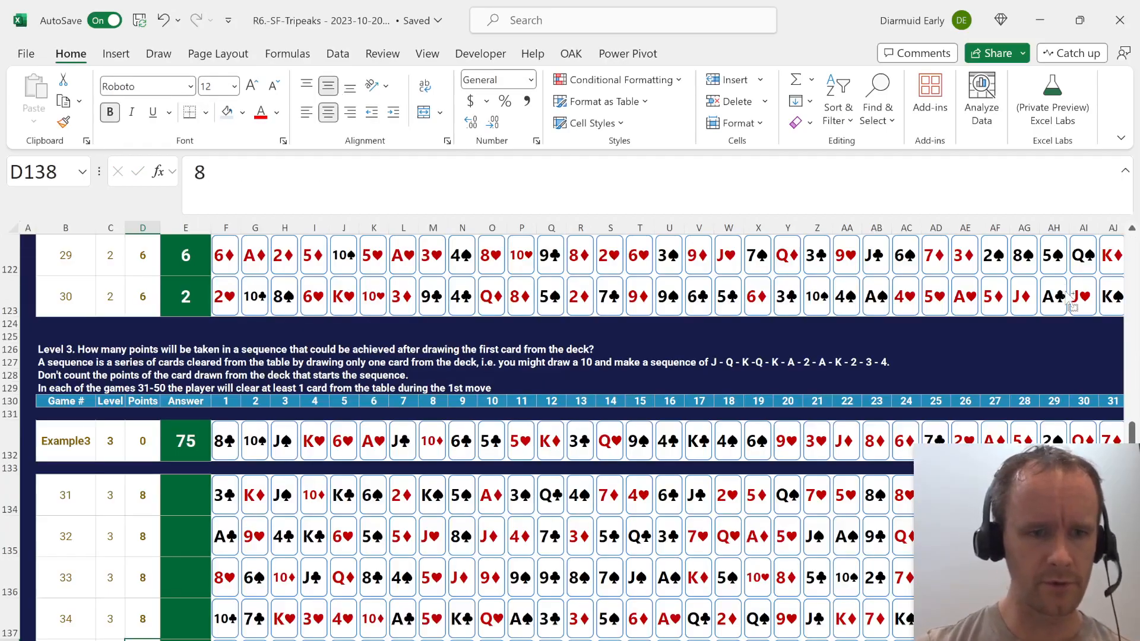
pyautogui.hotkey('ctrl', 'Down')
pyautogui.hotkey('ctrl', 'pagedown')
pyautogui.hotkey('ctrl', 'pagedown')
pyautogui.press('Down')
pyautogui.press('Down')
pyautogui.press('Down')
pyautogui.press('Down')
pyautogui.press('Down')
pyautogui.press('Down')
pyautogui.press('Down')
pyautogui.press('Up')
pyautogui.press('Up')
pyautogui.hotkey('shift', 'Down')
pyautogui.hotkey('shift', 'Down')
pyautogui.hotkey('shift', 'Down')
pyautogui.hotkey('shift', 'Down')
pyautogui.hotkey('shift', 'Down')
pyautogui.hotkey('shift', 'Down')
pyautogui.hotkey('shift', 'Down')
pyautogui.hotkey('shift', 'Down')
pyautogui.hotkey('shift', 'Down')
pyautogui.hotkey('shift', 'Down')
pyautogui.hotkey('shift', 'Down')
pyautogui.hotkey('shift', 'Down')
pyautogui.hotkey('shift', 'Down')
pyautogui.hotkey('shift', 'Down')
pyautogui.hotkey('shift', 'Down')
pyautogui.hotkey('shift', 'Down')
pyautogui.hotkey('shift', 'Down')
pyautogui.hotkey('shift', 'Down')
pyautogui.hotkey('shift', 'Down')
pyautogui.hotkey('shift', 'Down')
pyautogui.hotkey('shift', 'Down')
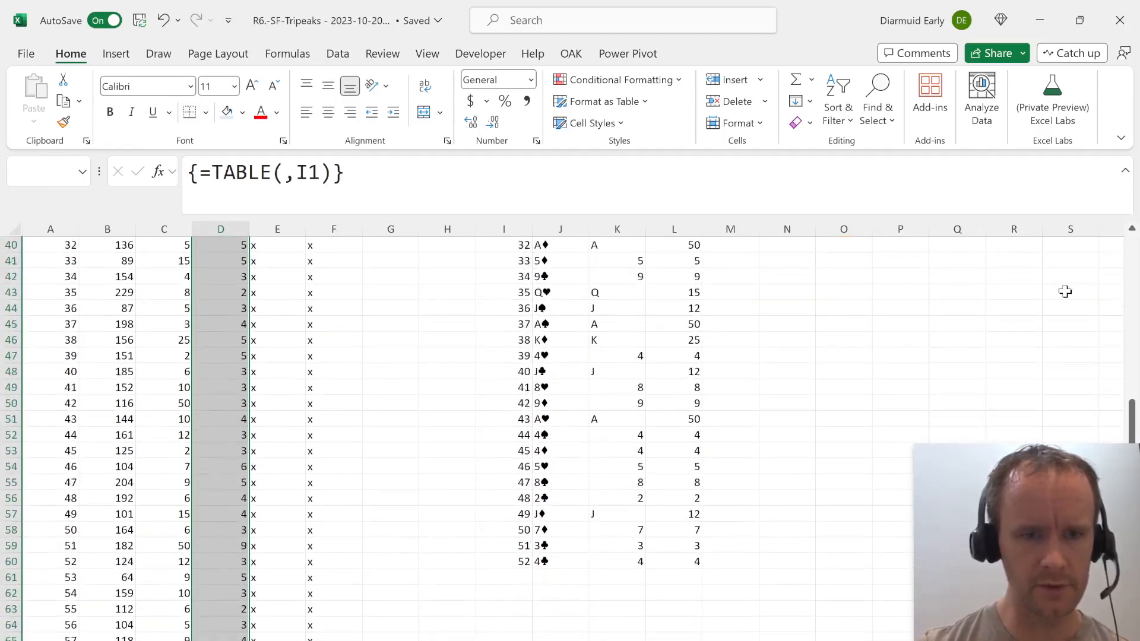
pyautogui.hotkey('shift', 'Down')
# Start a SUMIFS formula in D8 that sums the play points row O5:CJ5.
pyautogui.hotkey('ctrl', 'Up')
pyautogui.hotkey('ctrl', 'Up')
pyautogui.hotkey('ctrl', 'Up')
pyautogui.press('Down')
pyautogui.press('Down')
pyautogui.press('Down')
pyautogui.press('Down')
pyautogui.press('Down')
pyautogui.press('Down')
pyautogui.press('Down')
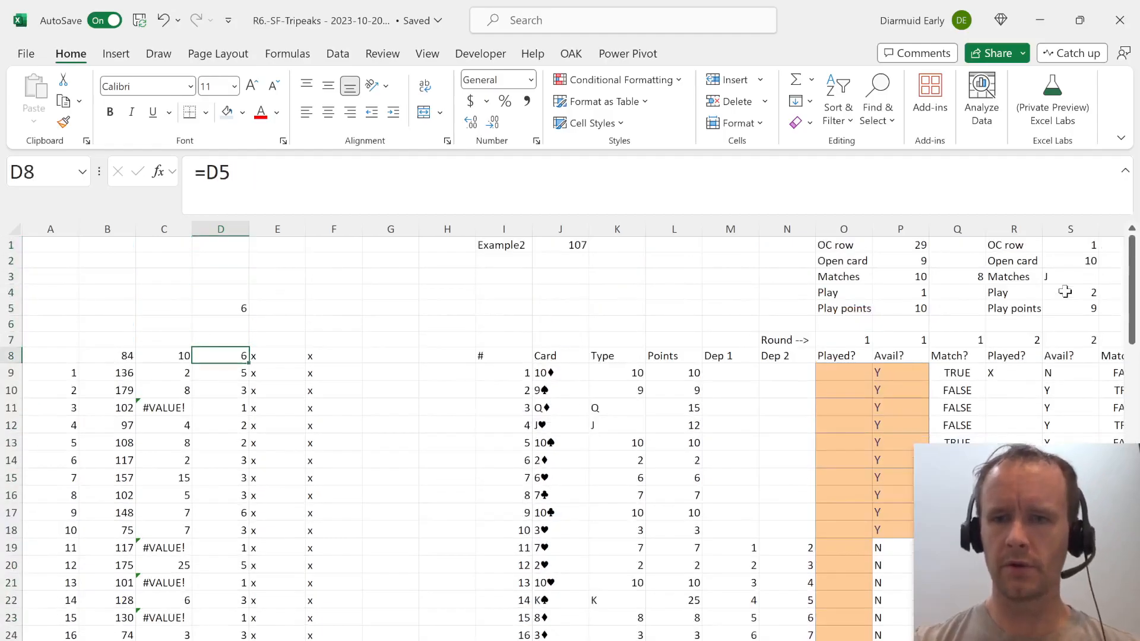
pyautogui.write('=sumifs')
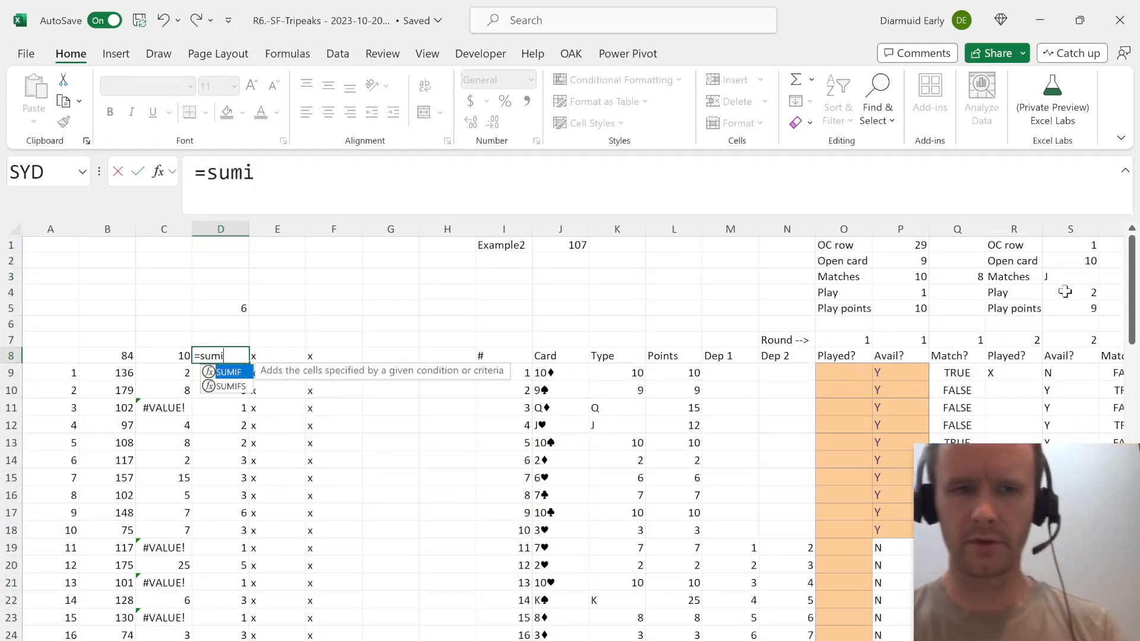
pyautogui.press('Tab')
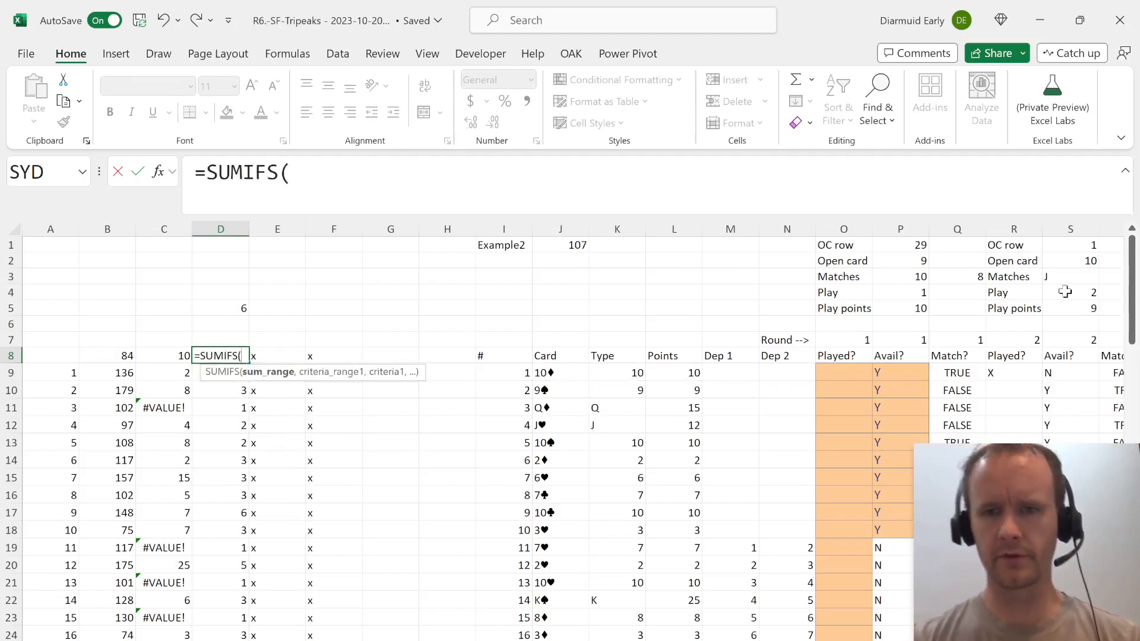
pyautogui.click(846, 314)
pyautogui.hotkey('alt', 'shift', 'pagedown')
pyautogui.hotkey('alt', 'shift', 'pagedown')
pyautogui.hotkey('alt', 'shift', 'pagedown')
pyautogui.hotkey('alt', 'shift', 'pagedown')
pyautogui.hotkey('alt', 'shift', 'pagedown')
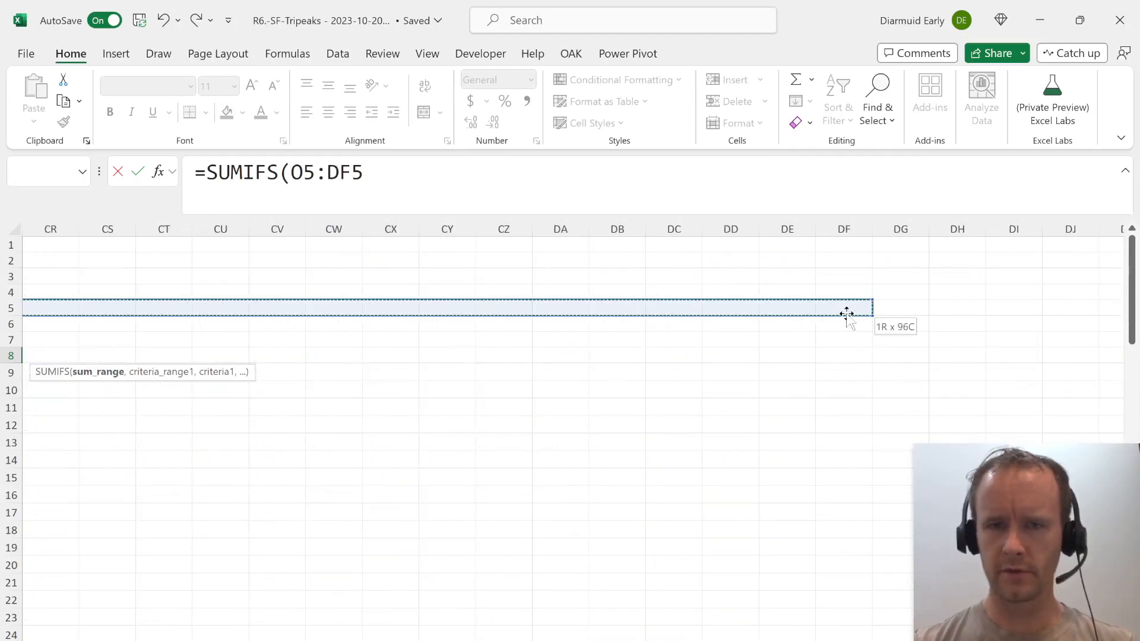
pyautogui.hotkey('alt', 'shift', 'pageup')
pyautogui.write(',')
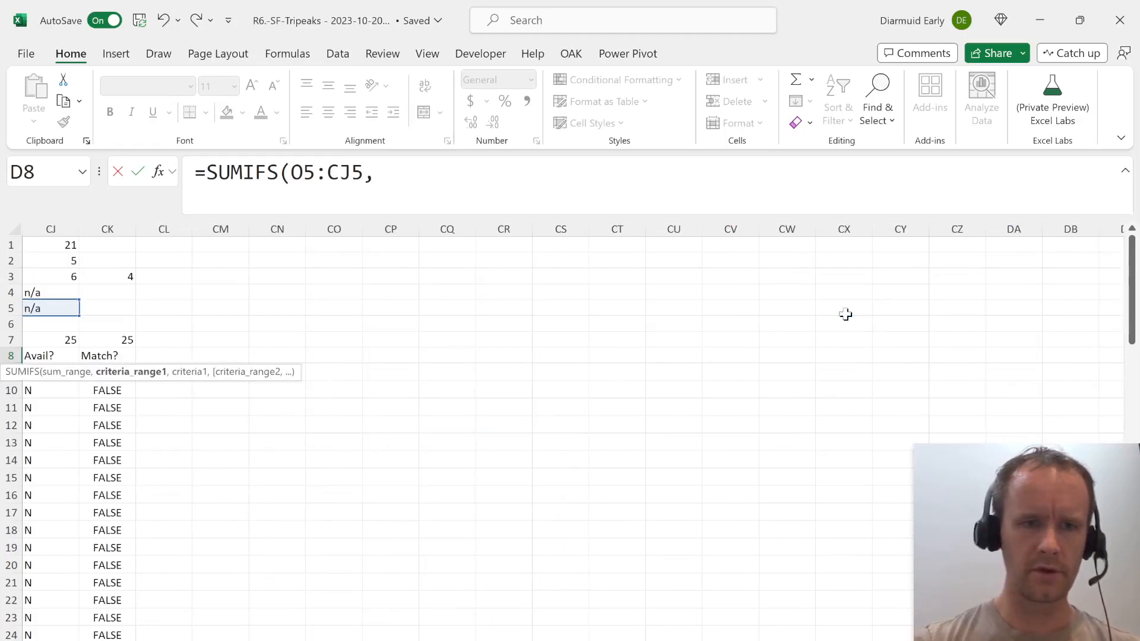
# Complete the D8 SUMIFS with criteria range O7:CJ7 and criterion "<"&D5 to total points before the first unplayed round.
pyautogui.click(64, 340)
pyautogui.hotkey('ctrl', 'shift', 'Left')
pyautogui.hotkey('shift', 'Right')
pyautogui.write(',')
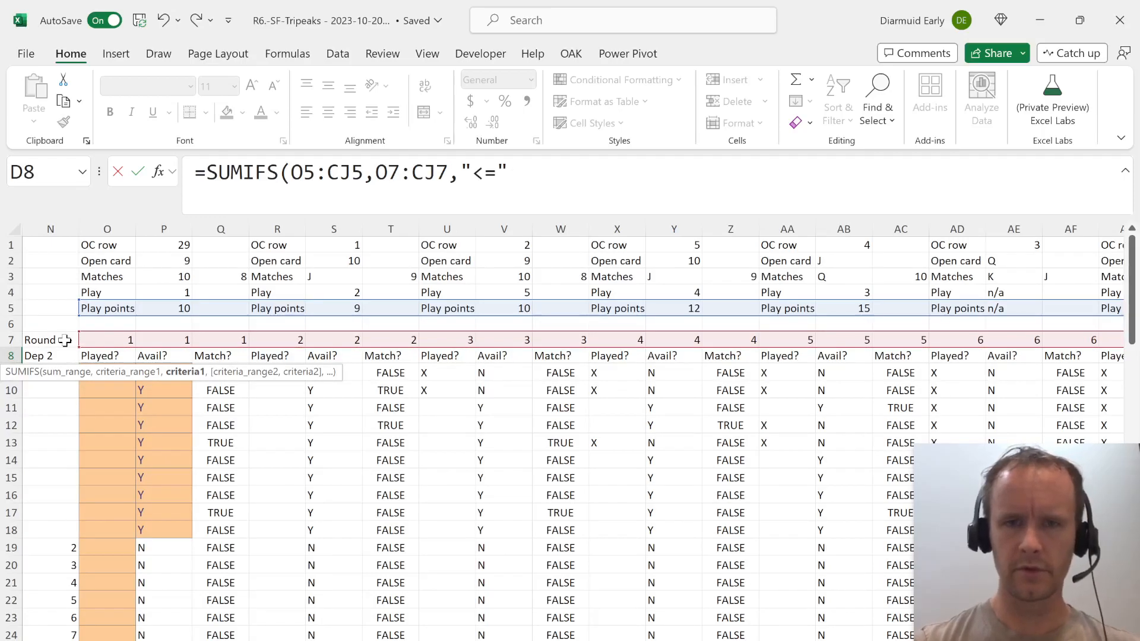
pyautogui.write('"<"&')
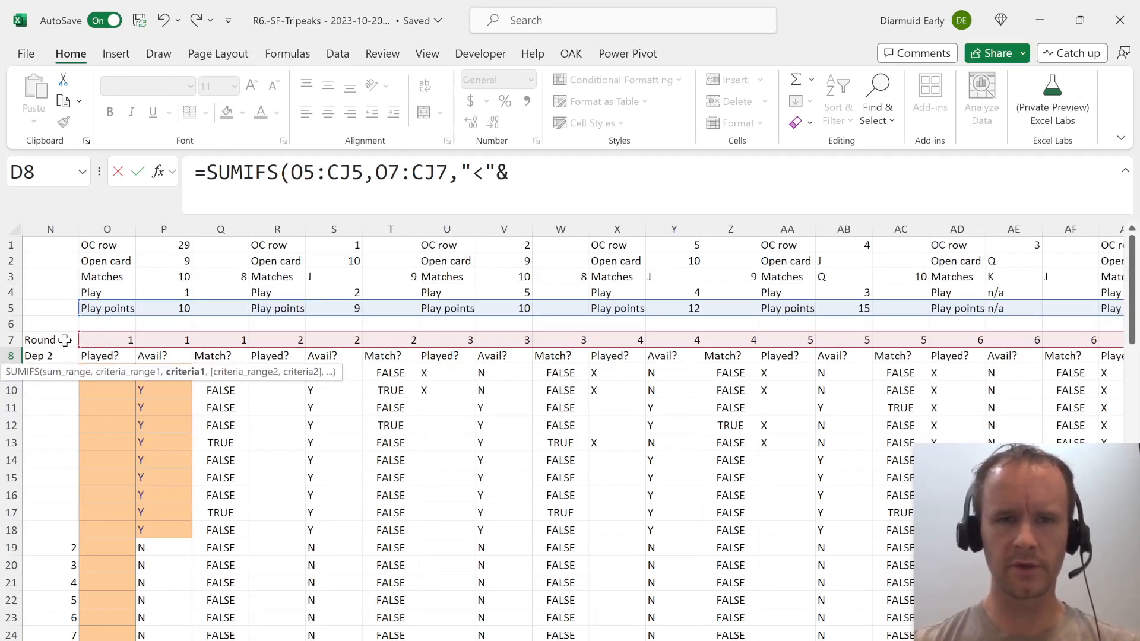
pyautogui.press('Up')
pyautogui.press('Up')
pyautogui.press('Up')
pyautogui.write(')')
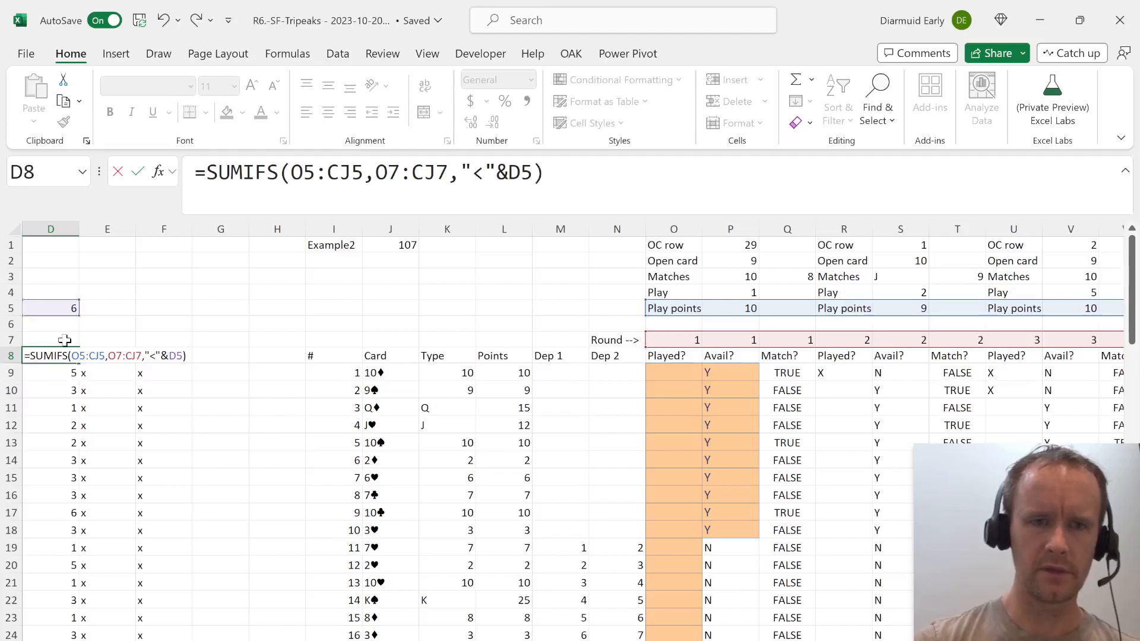
pyautogui.press('Return')
pyautogui.press('Up')
# Change the model's selected game in I1 to Example3.
pyautogui.press('Left')
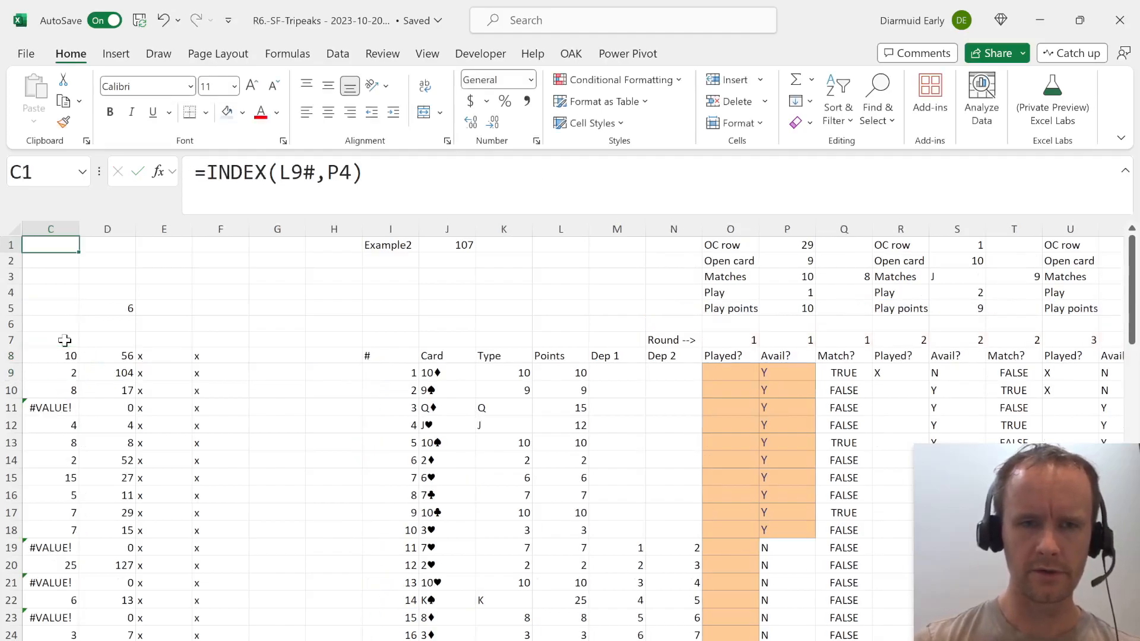
pyautogui.hotkey('ctrl', 'Home')
pyautogui.hotkey('ctrl', 'Right')
pyautogui.press('F2')
pyautogui.press('BackSpace')
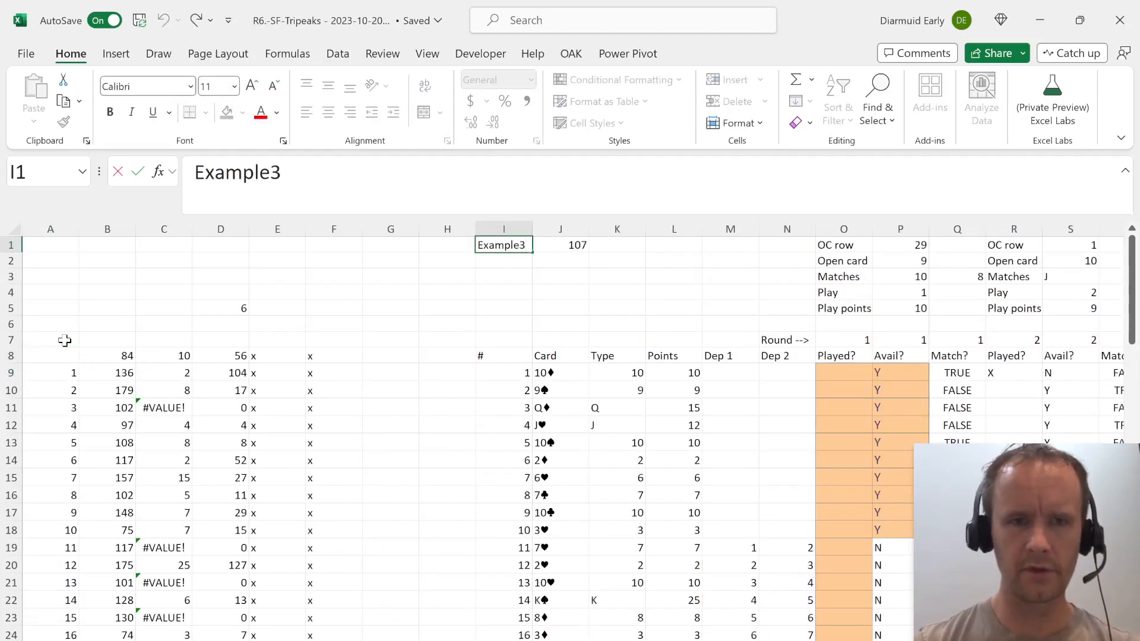
pyautogui.press('Return')
# Compare the model's D8 result with the given Example3 answer in the Level 3 table.
pyautogui.press('Down')
pyautogui.press('Down')
pyautogui.press('Left')
pyautogui.press('Left')
pyautogui.press('Down')
pyautogui.press('Left')
pyautogui.hotkey('ctrl', 'pagedown')
pyautogui.press('Right')
pyautogui.hotkey('ctrl', 'Up')
pyautogui.press('Up')
pyautogui.press('Down')
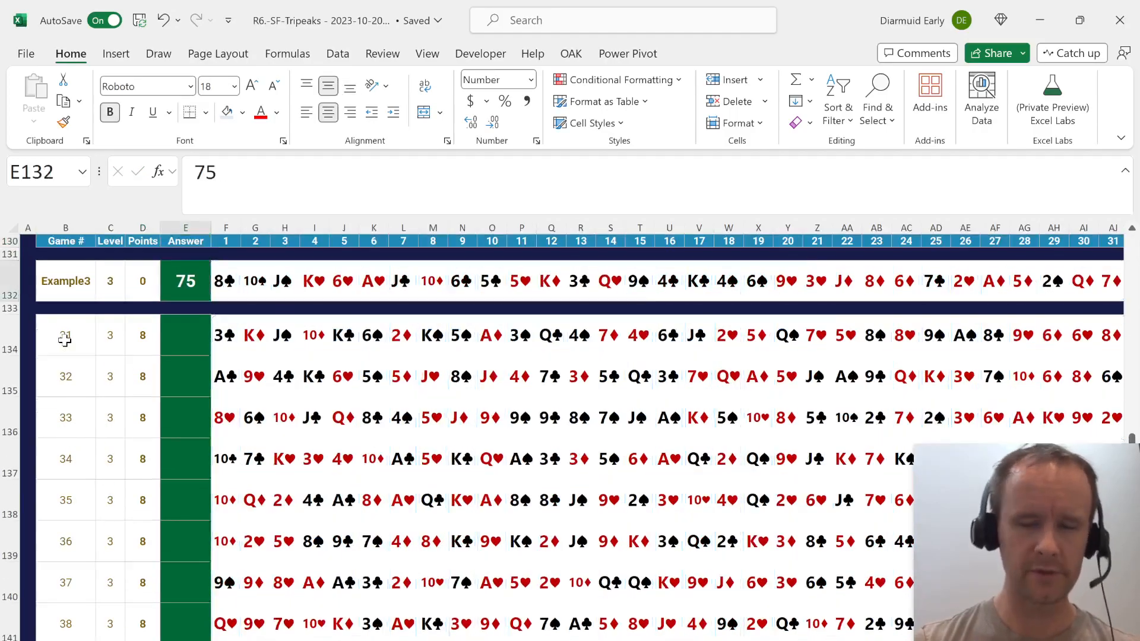
# Copy the data table results for games 31 to 50 from D39:D58 of the model.
pyautogui.hotkey('ctrl', 'pageup')
pyautogui.press('Down')
pyautogui.press('Left')
pyautogui.press('Down')
pyautogui.press('Left')
pyautogui.press('pagedown')
pyautogui.press('Down')
pyautogui.press('Down')
pyautogui.press('Down')
pyautogui.press('Down')
pyautogui.press('Down')
pyautogui.press('Down')
pyautogui.hotkey('shift', 'Down')
pyautogui.hotkey('shift', 'Down')
pyautogui.hotkey('shift', 'Down')
pyautogui.hotkey('shift', 'Down')
pyautogui.hotkey('shift', 'Down')
pyautogui.hotkey('shift', 'Down')
pyautogui.hotkey('shift', 'Down')
pyautogui.hotkey('shift', 'Down')
pyautogui.hotkey('shift', 'Down')
pyautogui.hotkey('shift', 'Down')
pyautogui.hotkey('shift', 'Down')
pyautogui.hotkey('shift', 'Down')
pyautogui.hotkey('shift', 'Down')
pyautogui.hotkey('shift', 'Down')
pyautogui.hotkey('shift', 'Down')
pyautogui.hotkey('shift', 'Down')
pyautogui.hotkey('shift', 'Down')
pyautogui.hotkey('shift', 'Down')
pyautogui.hotkey('shift', 'Down')
pyautogui.hotkey('shift', 'Down')
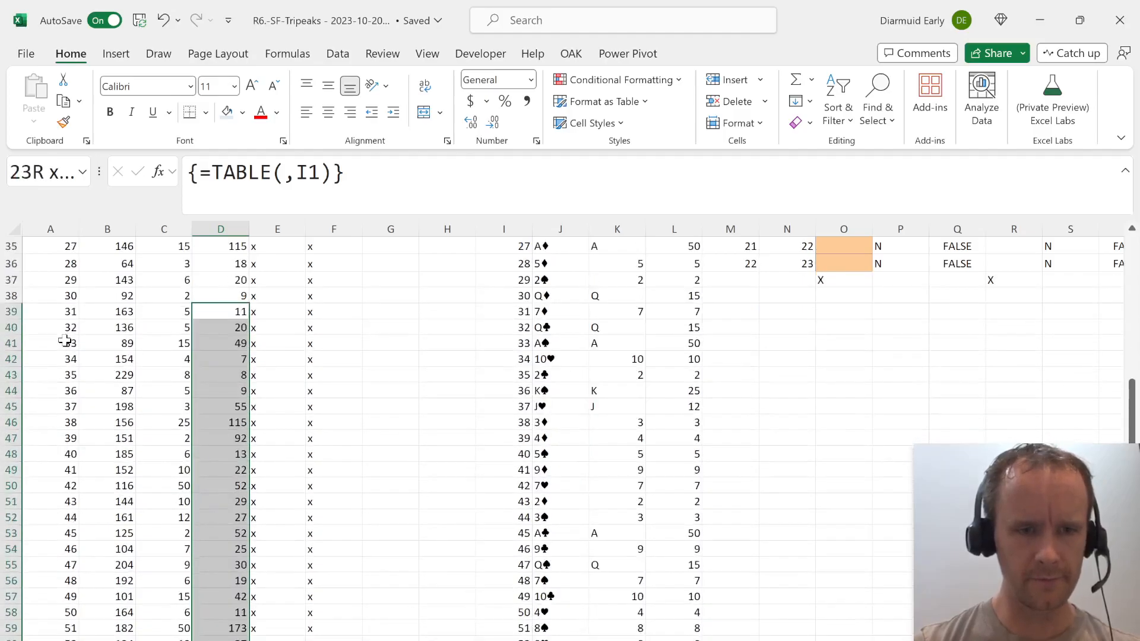
pyautogui.hotkey('shift', 'Up')
pyautogui.hotkey('shift', 'Up')
# Paste the copied results as links into the Level 3 answer cells, starting at E134 for game 31.
pyautogui.hotkey('ctrl', 'pagedown')
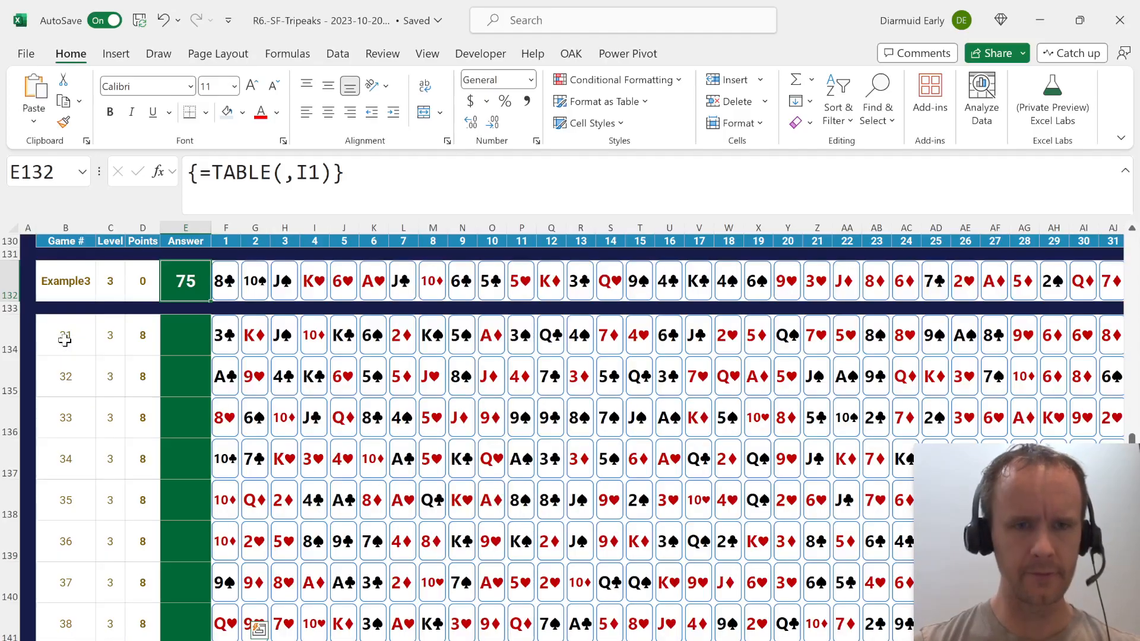
pyautogui.press('Left')
pyautogui.press('Right')
pyautogui.press('Down')
pyautogui.press('Down')
pyautogui.press('alt')
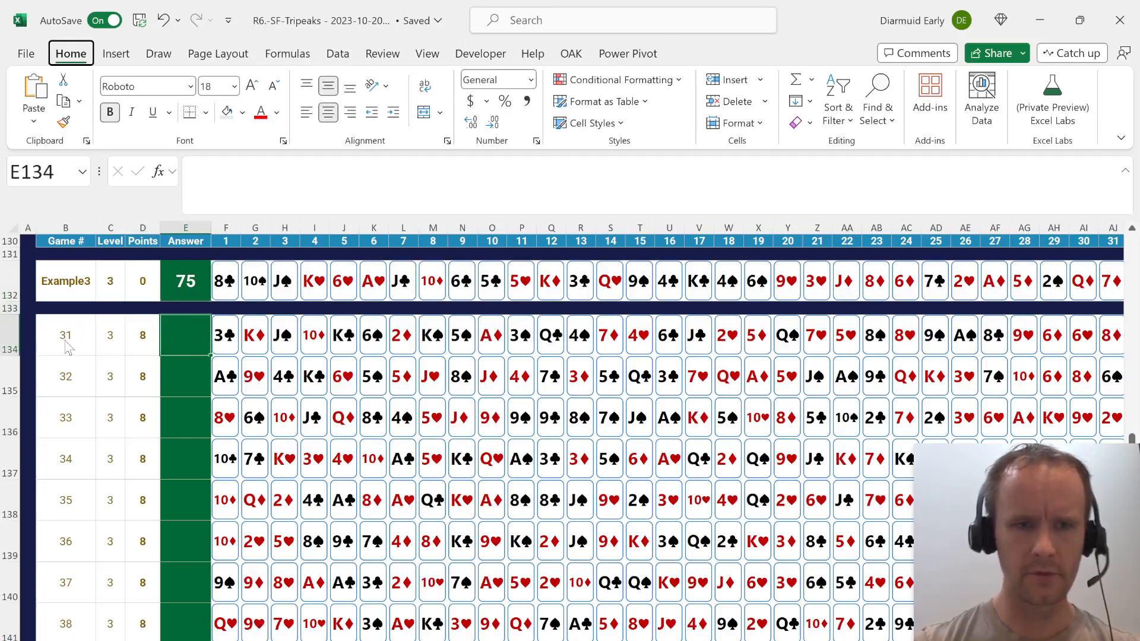
pyautogui.press('h')
pyautogui.press('v')
pyautogui.press('n')
pyautogui.scroll(-6, 202, 461)
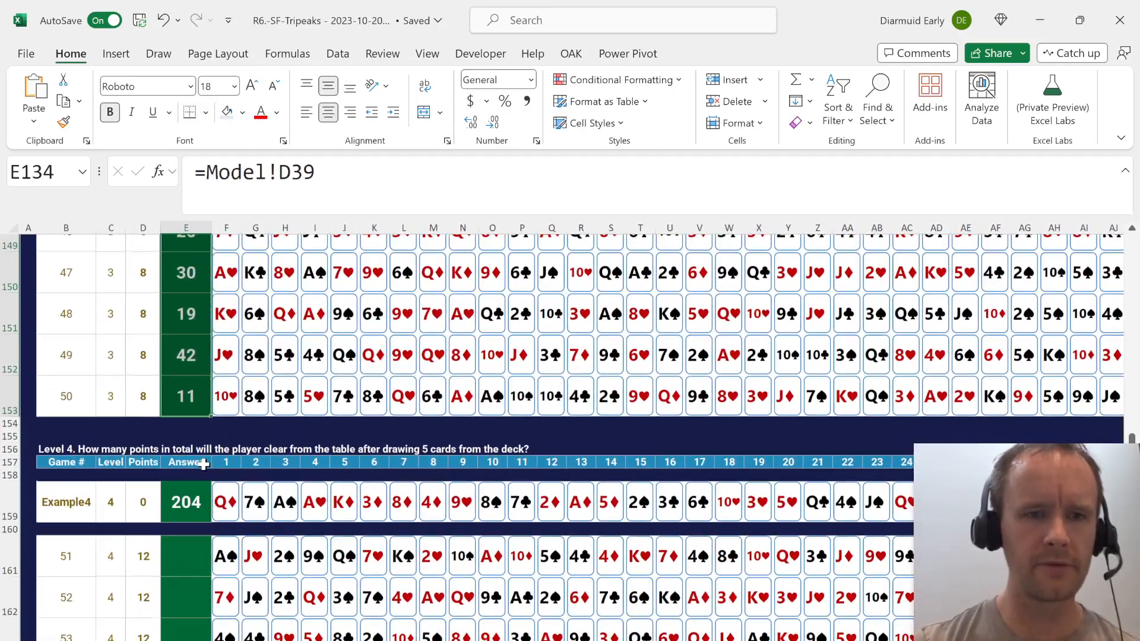
# Begin a SUM formula in E8 of the model for the Level 4 points total.
pyautogui.scroll(-1, 203, 465)
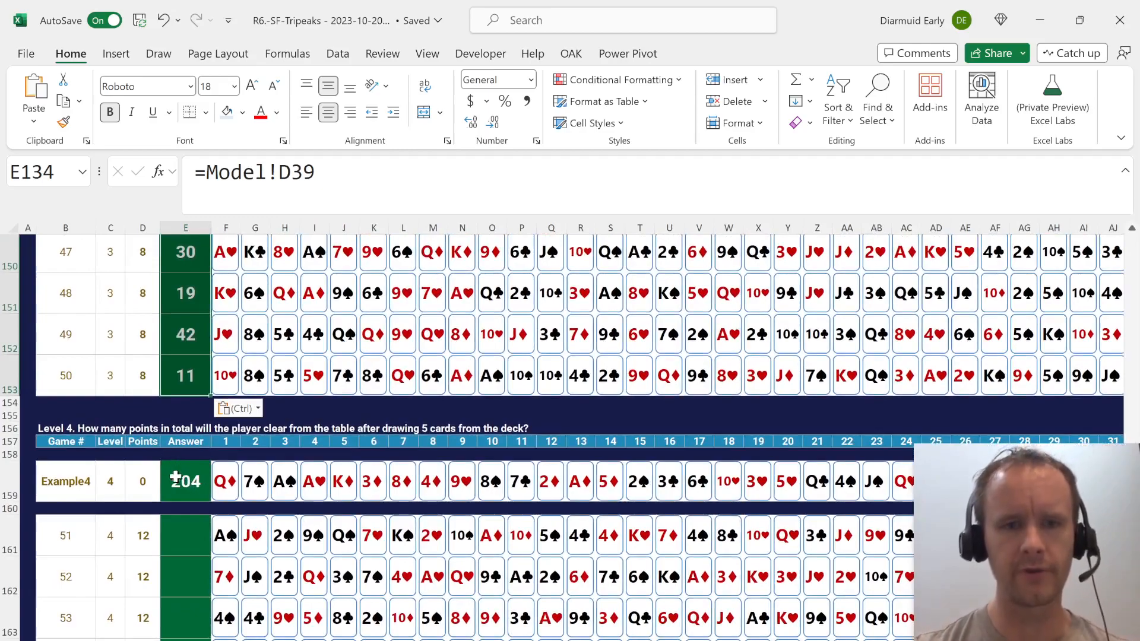
pyautogui.click(183, 528)
pyautogui.hotkey('ctrl', 'pagedown')
pyautogui.press('Up')
pyautogui.press('Up')
pyautogui.press('Right')
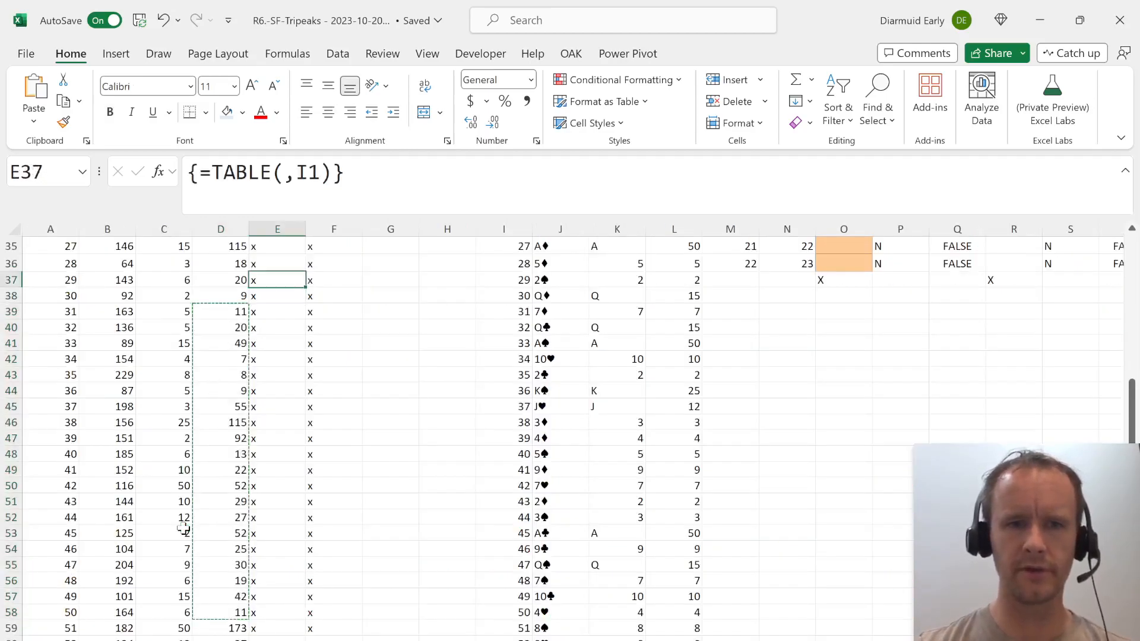
pyautogui.press('Up')
pyautogui.hotkey('ctrl', 'Up')
pyautogui.hotkey('ctrl', 'Up')
pyautogui.hotkey('ctrl', 'Down')
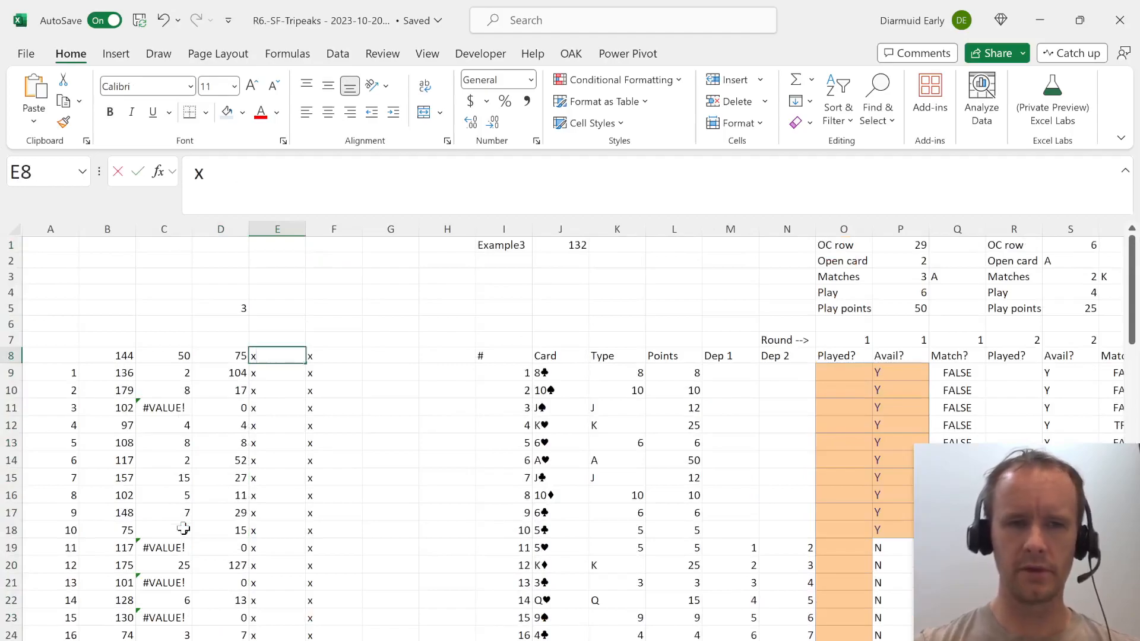
pyautogui.write('=sum')
pyautogui.press('Tab')
pyautogui.press('Up')
pyautogui.press('Right')
pyautogui.press('Up')
pyautogui.press('Right')
pyautogui.press('Up')
# Finish the E8 formula as a sum of the first five rounds' play points, P5:AB5.
pyautogui.press('Right')
pyautogui.hotkey('ctrl', 'Right')
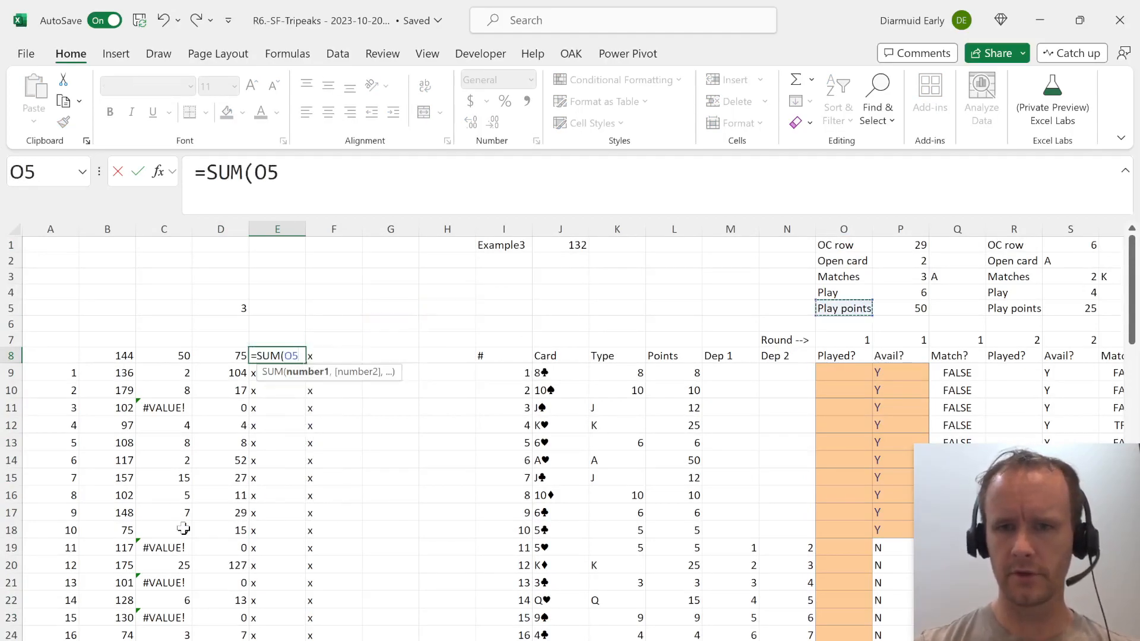
pyautogui.press('Right')
pyautogui.hotkey('shift', 'Right')
pyautogui.hotkey('shift', 'Right')
pyautogui.hotkey('shift', 'Right')
pyautogui.hotkey('shift', 'Right')
pyautogui.hotkey('shift', 'Right')
pyautogui.hotkey('shift', 'Right')
pyautogui.hotkey('shift', 'Right')
pyautogui.hotkey('shift', 'Right')
pyautogui.hotkey('shift', 'Right')
pyautogui.hotkey('shift', 'Right')
pyautogui.hotkey('shift', 'Right')
pyautogui.hotkey('shift', 'Right')
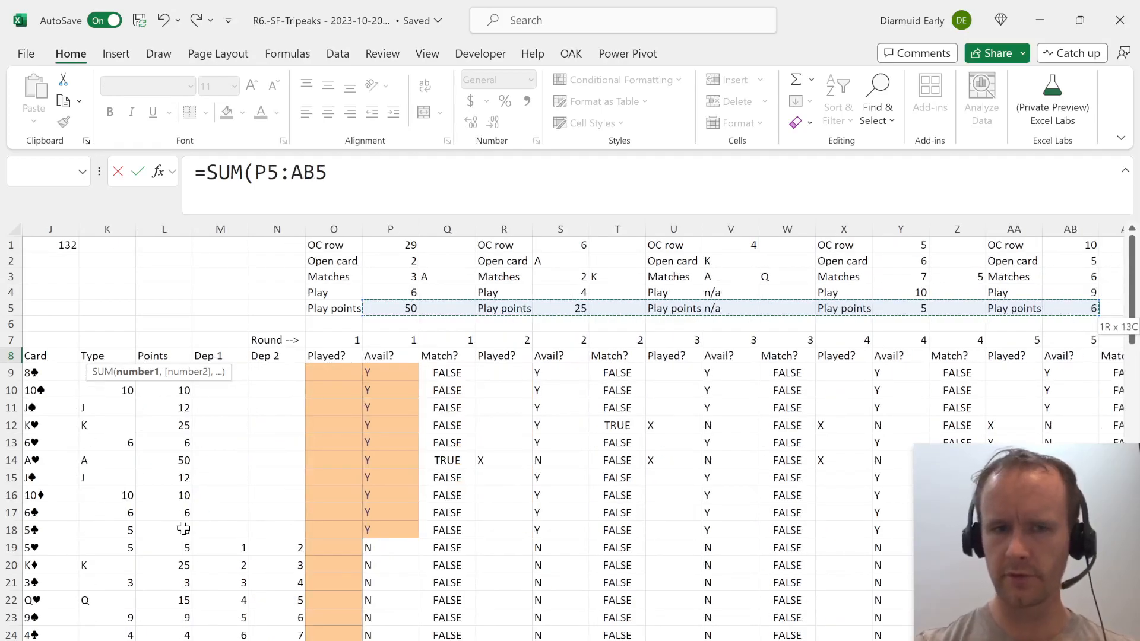
pyautogui.hotkey('ctrl', 'Return')
# Change the model's selected game in I1 to Example4.
pyautogui.press('Up')
pyautogui.hotkey('ctrl', 'Up')
pyautogui.hotkey('ctrl', 'Right')
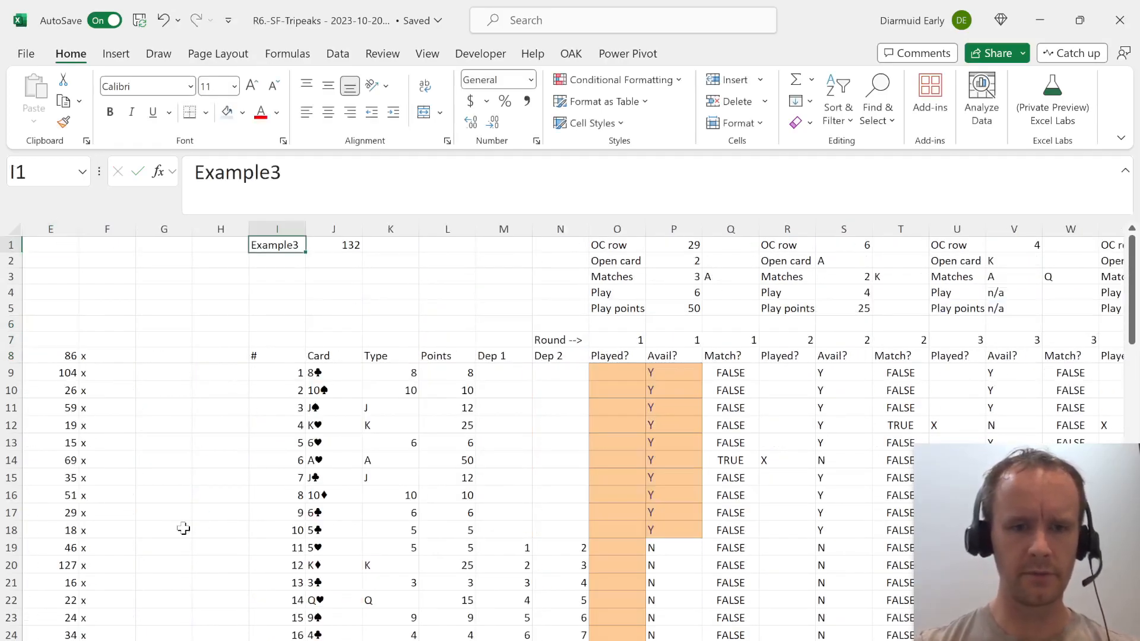
pyautogui.press('F2')
pyautogui.press('Return')
# Compare the model's E8 result with the given Example4 answer in the Level 4 table.
pyautogui.hotkey('ctrl', 'Left')
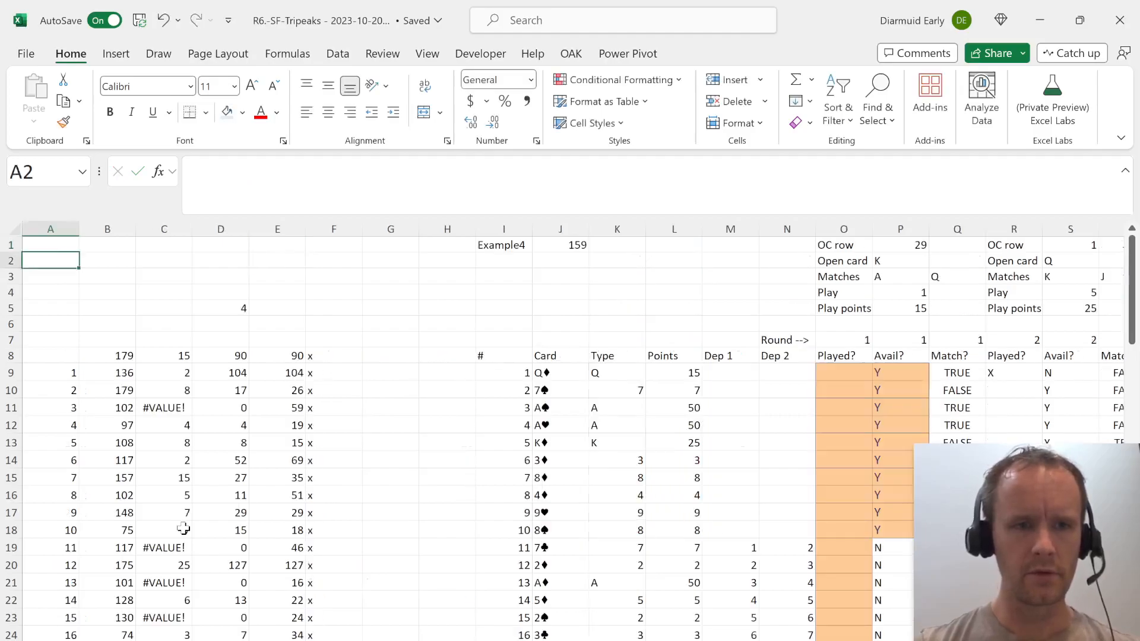
pyautogui.hotkey('ctrl', 'pageup')
pyautogui.press('Up')
pyautogui.press('Up')
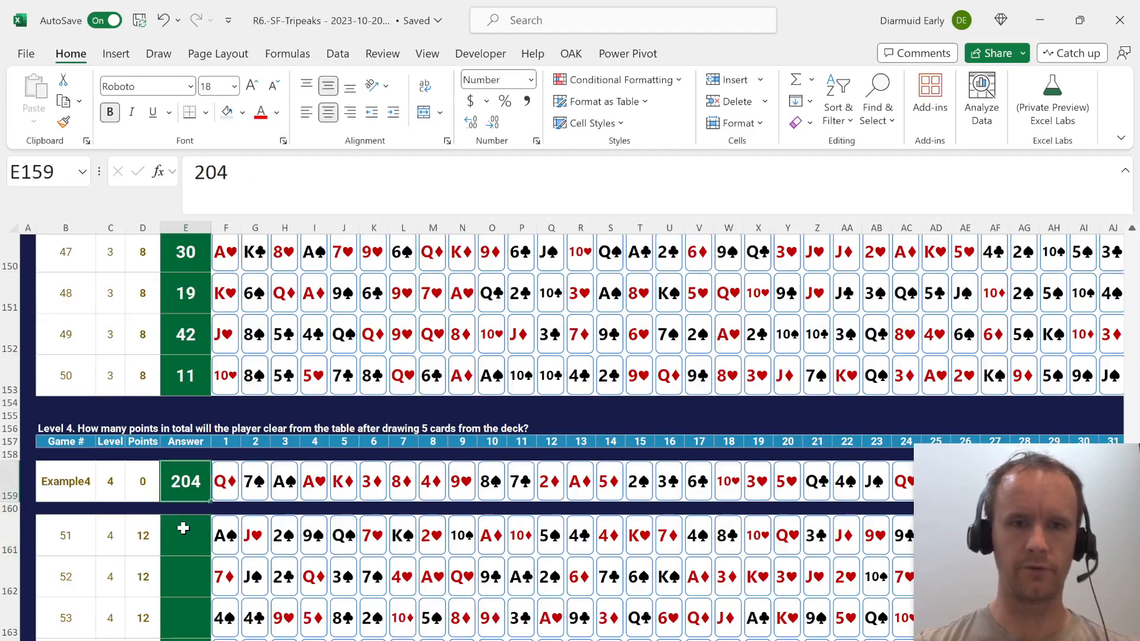
# Examine the play and play points formulas across the first four rounds of the Example4 model.
pyautogui.hotkey('ctrl', 'pagedown')
pyautogui.press('Right')
pyautogui.press('Right')
pyautogui.press('Right')
pyautogui.press('Right')
pyautogui.press('Right')
pyautogui.press('Right')
pyautogui.press('Right')
pyautogui.press('Right')
pyautogui.press('Down')
pyautogui.press('Right')
pyautogui.press('Down')
pyautogui.press('Right')
pyautogui.press('Right')
pyautogui.press('Right')
pyautogui.press('Right')
pyautogui.press('Right')
pyautogui.press('Right')
pyautogui.press('Right')
pyautogui.press('Right')
pyautogui.press('Right')
pyautogui.press('Right')
pyautogui.press('Right')
pyautogui.press('Right')
pyautogui.press('Right')
pyautogui.press('Right')
pyautogui.press('Right')
pyautogui.press('Right')
pyautogui.press('Left')
pyautogui.press('Left')
pyautogui.press('Left')
pyautogui.press('Left')
pyautogui.press('Left')
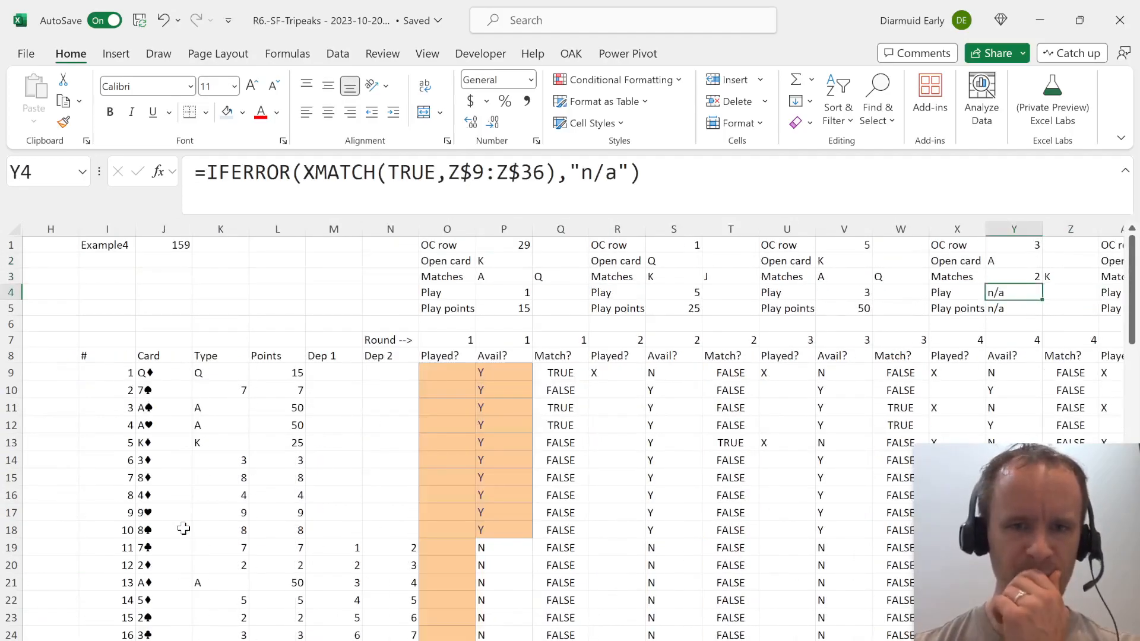
# Examine the Played? and Avail? formulas for the first table cards in round 2.
pyautogui.press('Left')
pyautogui.press('Left')
pyautogui.press('Down')
pyautogui.press('Left')
pyautogui.press('Left')
pyautogui.press('Down')
pyautogui.press('Down')
pyautogui.press('Right')
pyautogui.press('Down')
pyautogui.press('Down')
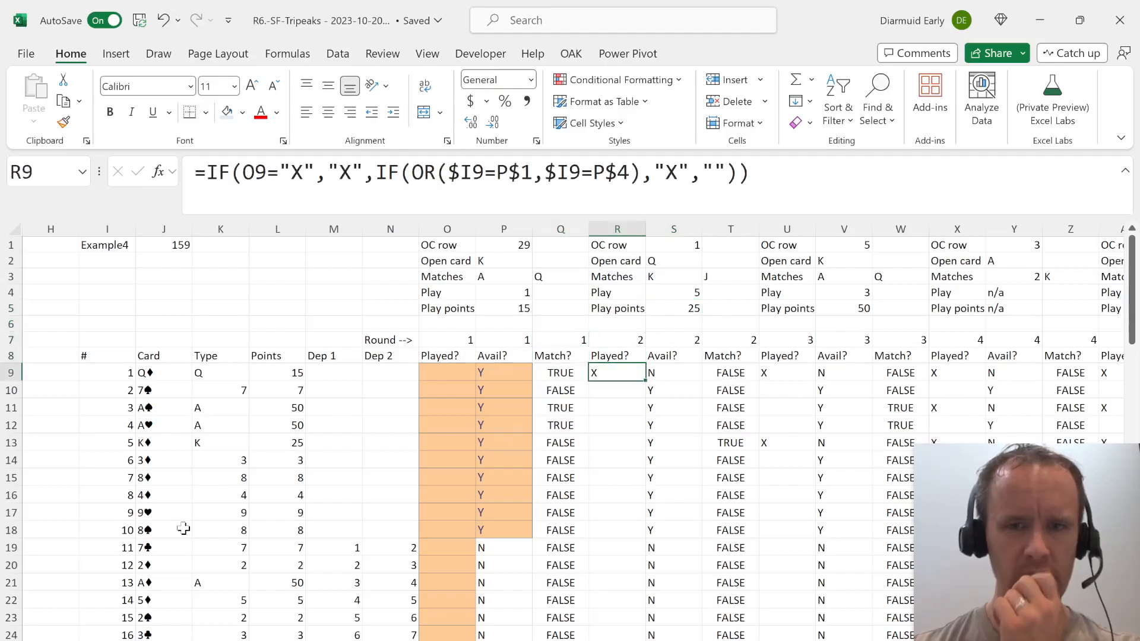
pyautogui.press('Down')
pyautogui.press('Up')
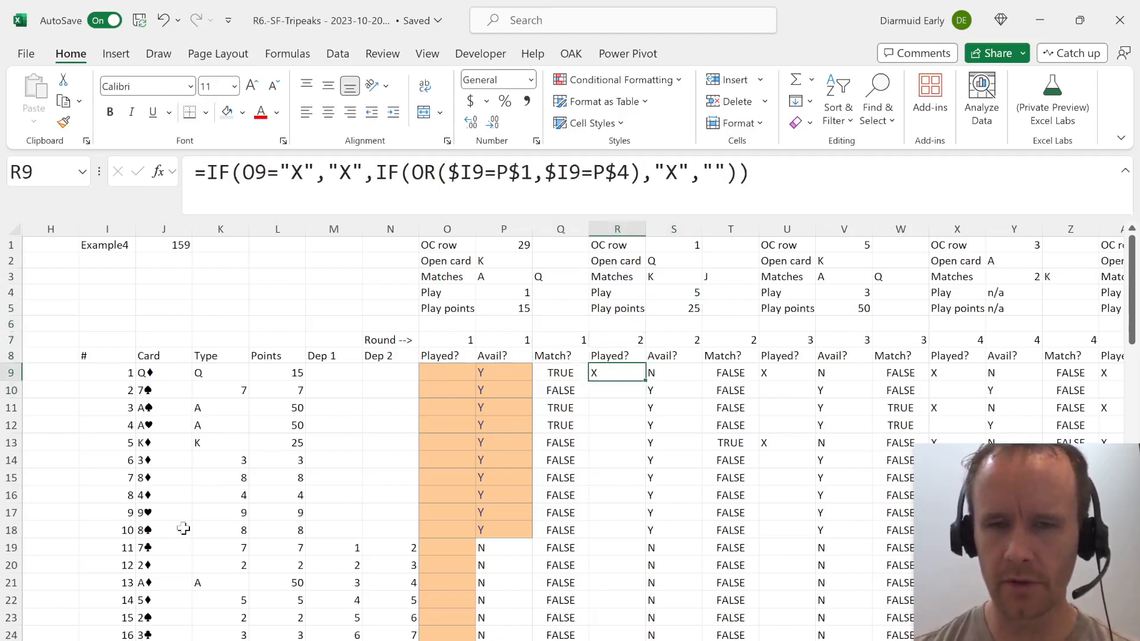
pyautogui.press('Right')
pyautogui.press('Down')
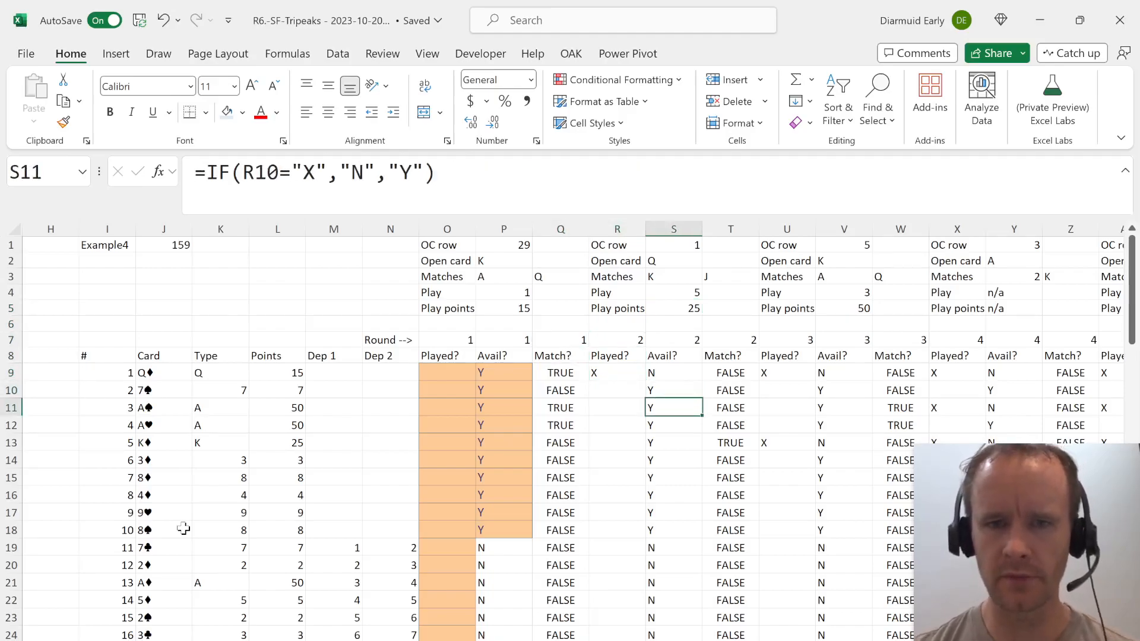
# Check round 2's match flags against its play and play points cells.
pyautogui.press('Right')
pyautogui.press('Right')
pyautogui.press('Down')
pyautogui.press('Down')
pyautogui.press('Down')
pyautogui.press('Left')
pyautogui.press('Up')
pyautogui.press('Left')
pyautogui.press('Up')
pyautogui.press('Up')
# Examine round 1's open card, matches and play formulas in column P.
pyautogui.press('Up')
pyautogui.press('Up')
pyautogui.press('Up')
pyautogui.press('Up')
pyautogui.press('Up')
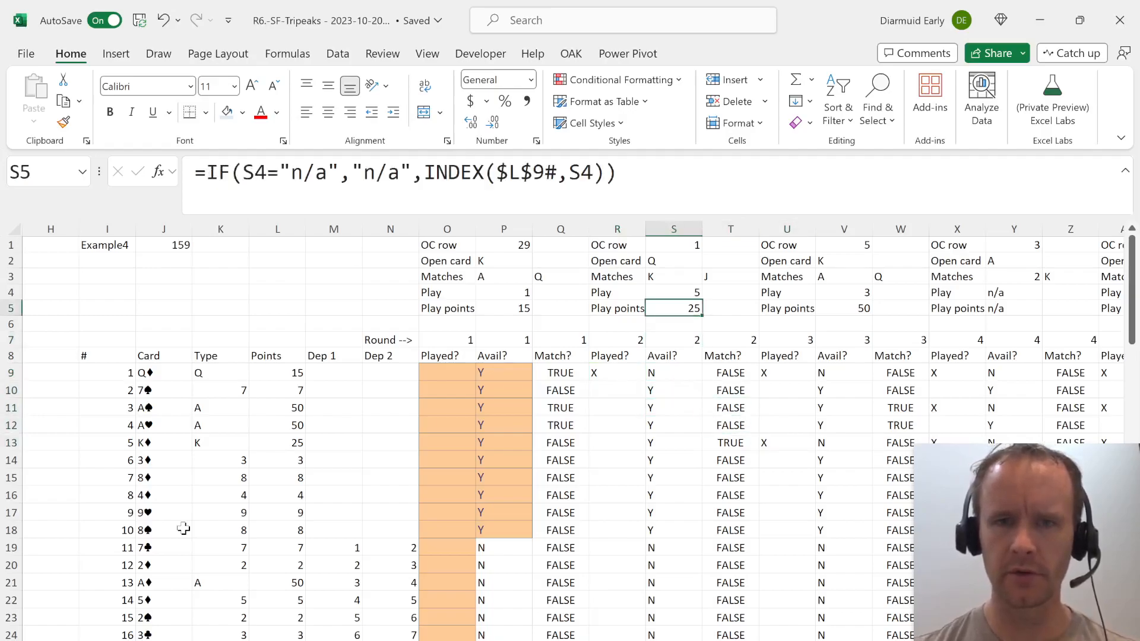
pyautogui.press('Up')
pyautogui.press('Up')
pyautogui.press('Up')
pyautogui.press('Up')
pyautogui.press('Left')
pyautogui.press('Left')
pyautogui.press('Left')
pyautogui.press('Down')
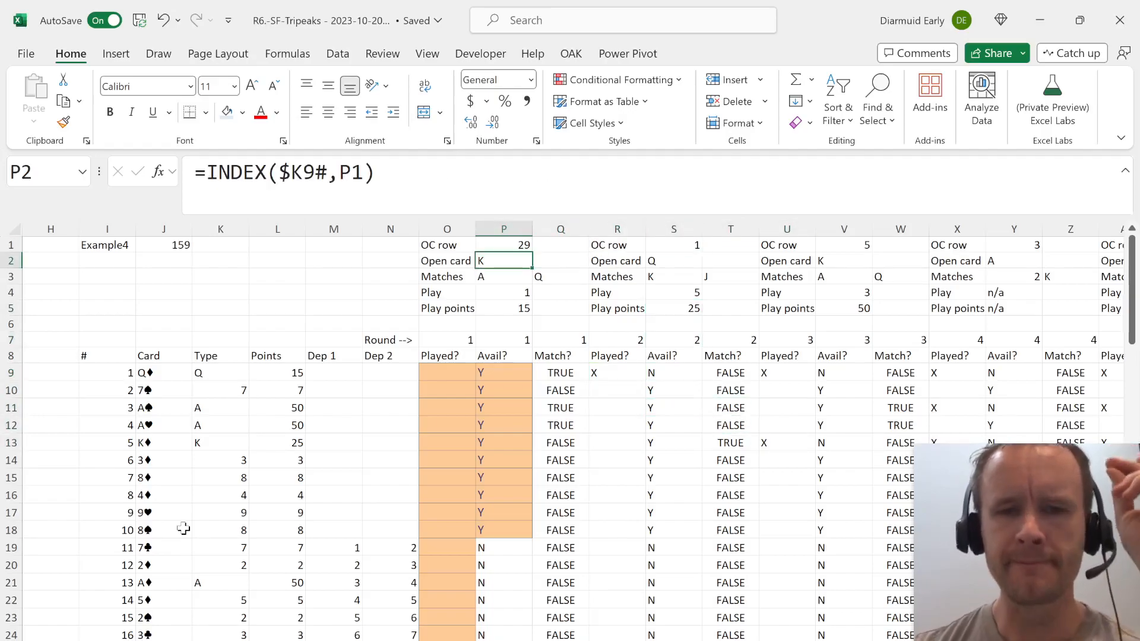
pyautogui.press('Down')
pyautogui.press('Down')
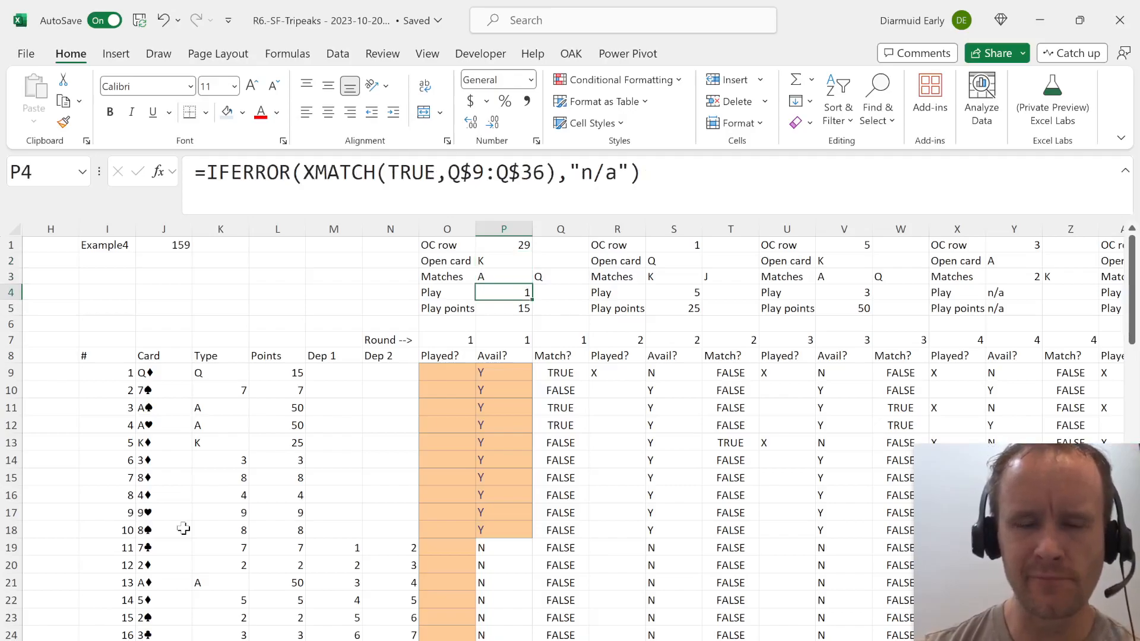
pyautogui.press('Up')
pyautogui.press('Up')
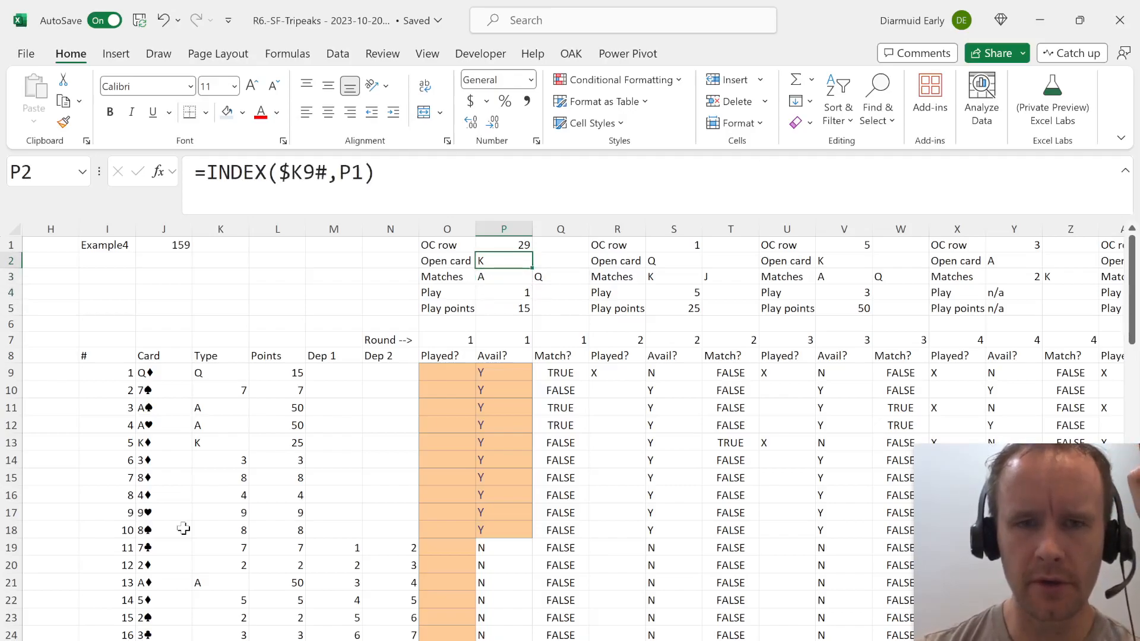
# Check the card at the round 1 open card row in the deck, along with the round 1 header values.
pyautogui.press('pagedown')
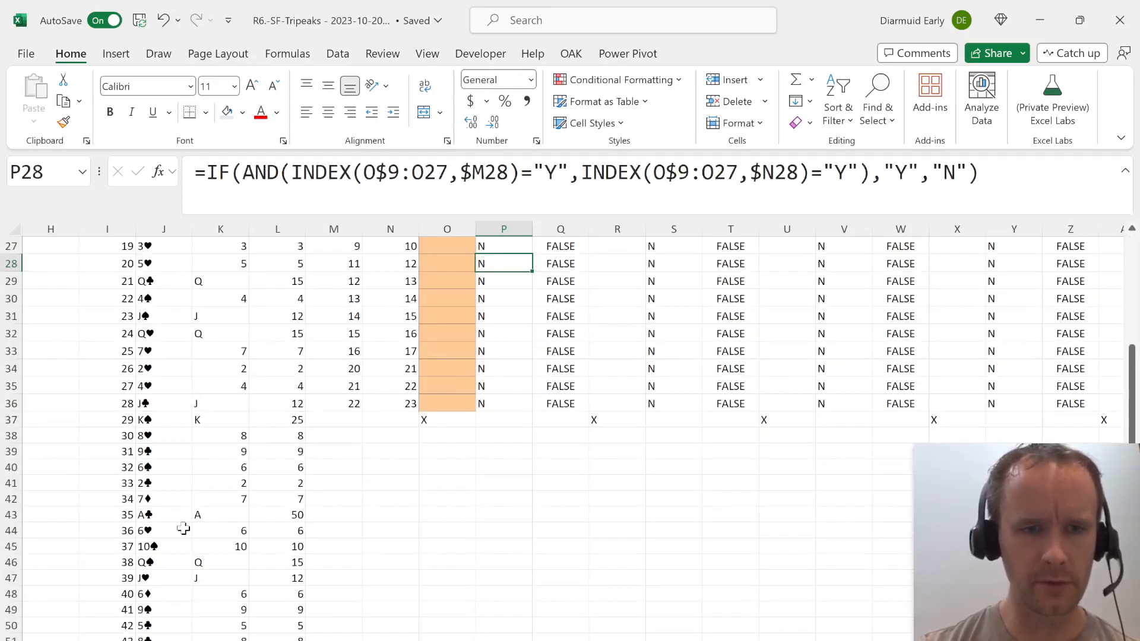
pyautogui.press('pageup')
pyautogui.press('Up')
pyautogui.press('Up')
pyautogui.press('Up')
pyautogui.press('Up')
pyautogui.press('Down')
pyautogui.press('Down')
pyautogui.press('Right')
pyautogui.press('Down')
pyautogui.press('Down')
pyautogui.press('Down')
pyautogui.press('Down')
pyautogui.press('Down')
pyautogui.press('Down')
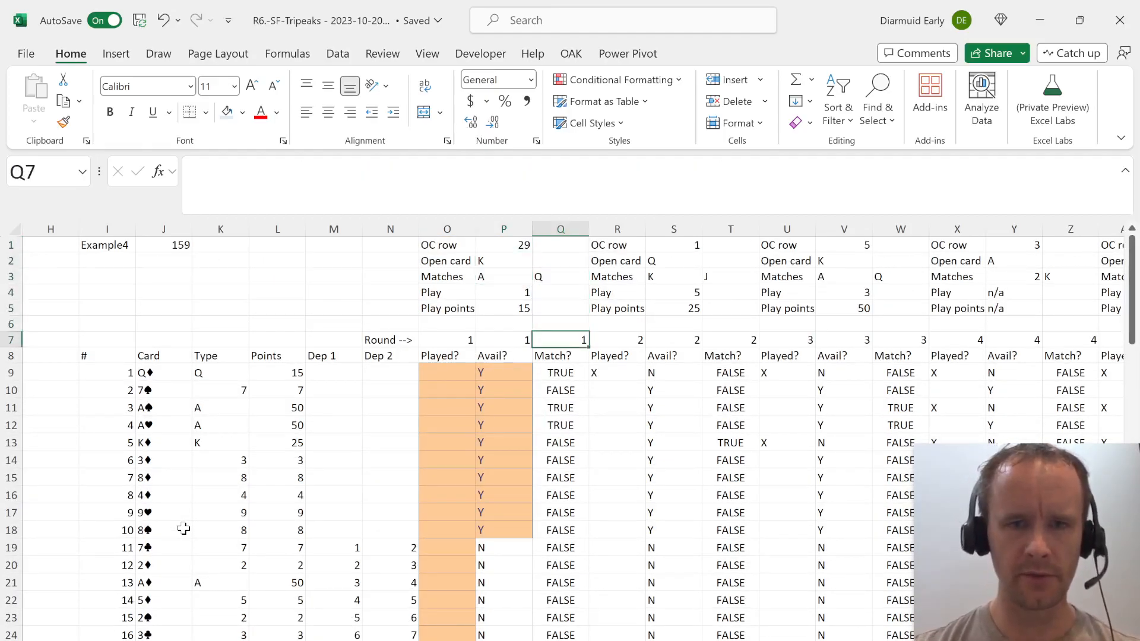
# Trace the cards played in rounds 1 and 2 through the Played? and Avail? columns of rounds 2 and 3.
pyautogui.press('Right')
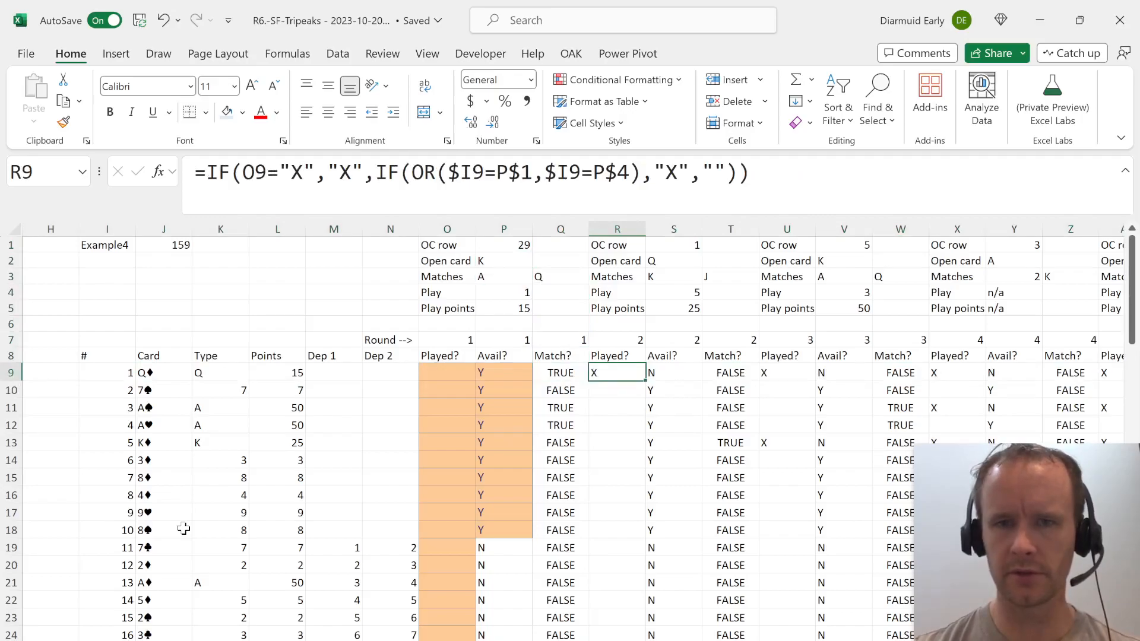
pyautogui.press('Right')
pyautogui.press('Up')
pyautogui.press('Up')
pyautogui.press('Up')
pyautogui.press('Up')
pyautogui.press('Up')
pyautogui.press('Up')
pyautogui.press('Right')
pyautogui.press('Right')
pyautogui.press('Down')
pyautogui.press('Down')
pyautogui.press('Down')
pyautogui.press('Down')
pyautogui.press('Down')
pyautogui.press('Down')
pyautogui.press('Down')
pyautogui.press('Down')
pyautogui.press('Down')
pyautogui.press('Down')
pyautogui.hotkey('shift', 'space')
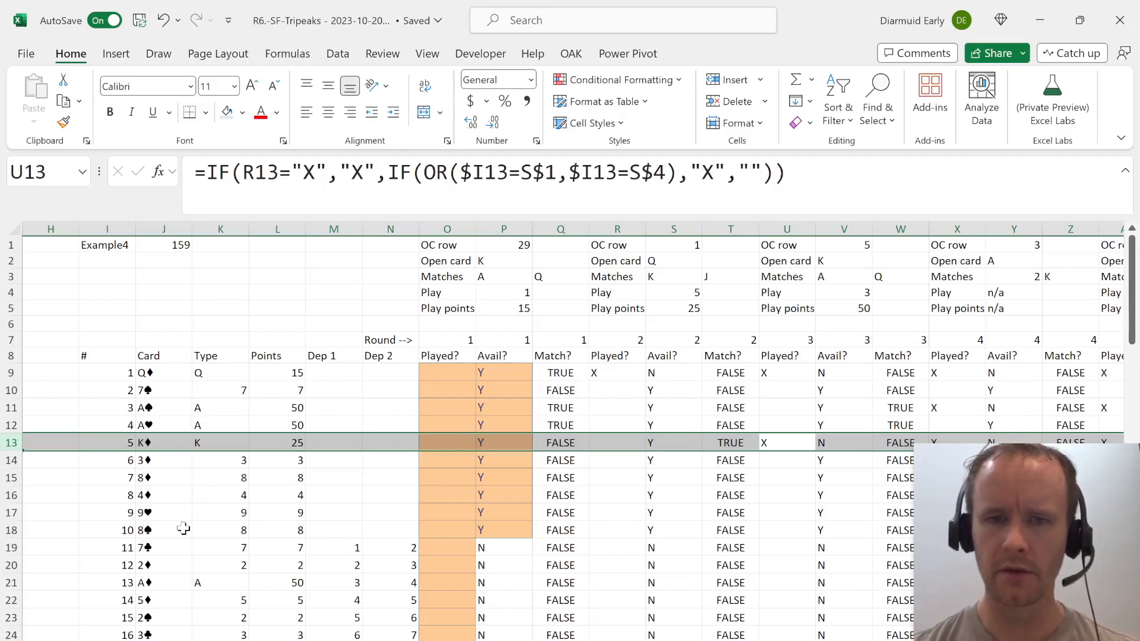
pyautogui.press('Left')
pyautogui.press('Right')
pyautogui.hotkey('shift', 'space')
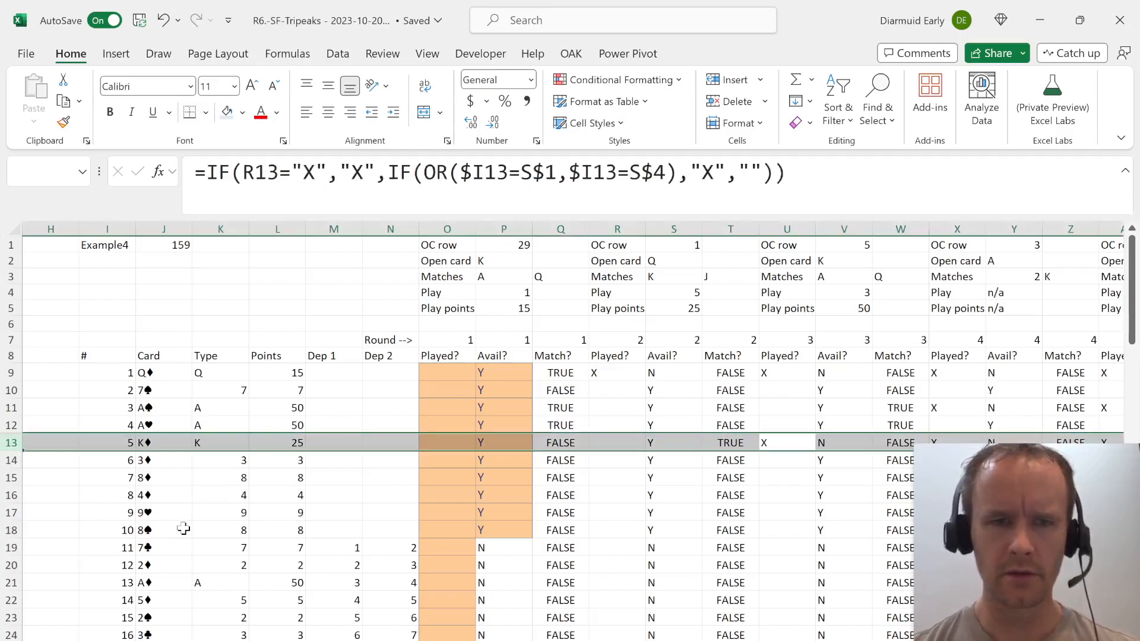
pyautogui.press('Up')
pyautogui.press('Right')
pyautogui.press('Down')
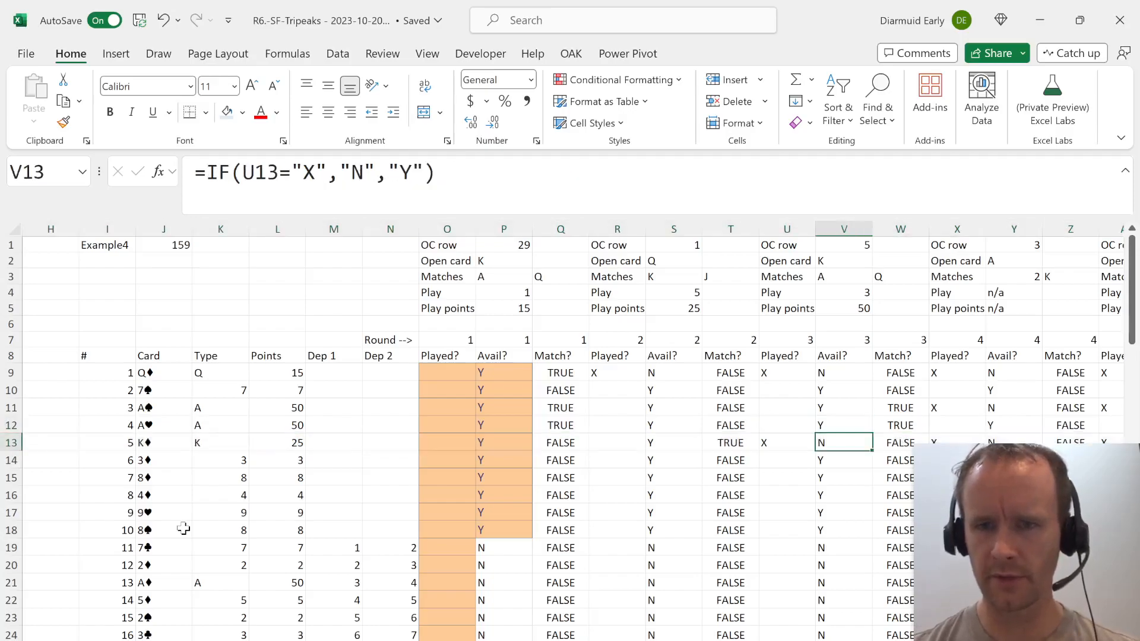
# Trace the third card's played status in row 11 through rounds 4 and 5, checking for available matches.
pyautogui.press('Right')
pyautogui.press('Right')
pyautogui.press('Up')
pyautogui.press('Up')
pyautogui.press('Up')
pyautogui.press('Down')
pyautogui.hotkey('shift', 'space')
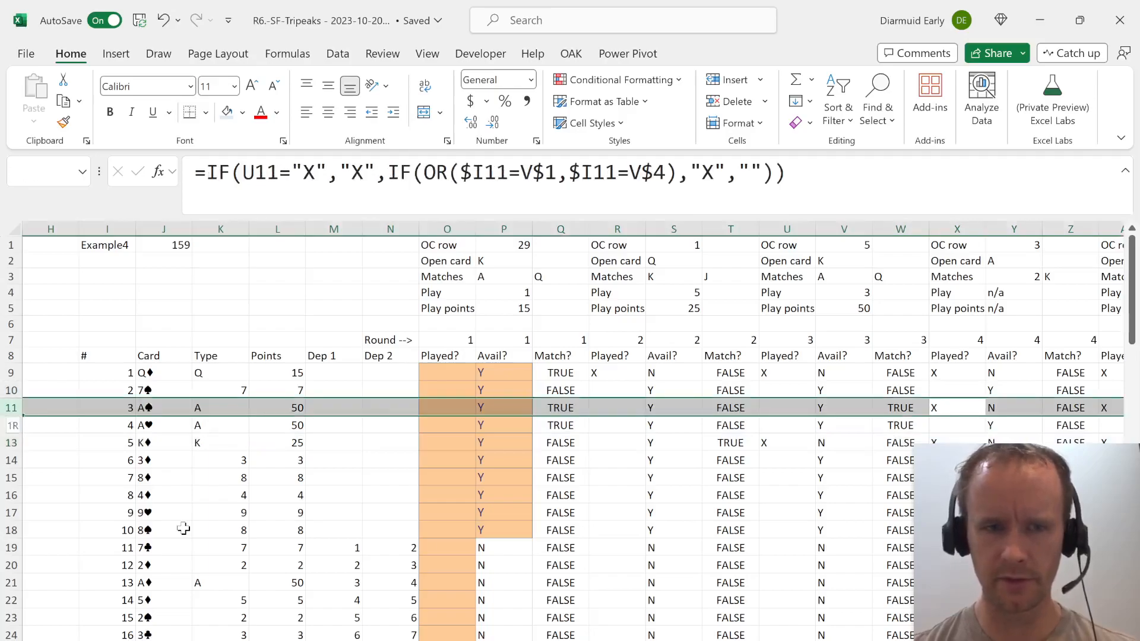
pyautogui.hotkey('shift', 'Right')
pyautogui.hotkey('shift', 'Right')
pyautogui.hotkey('ctrl', 'shift', 'Right')
pyautogui.press('Left')
pyautogui.press('Right')
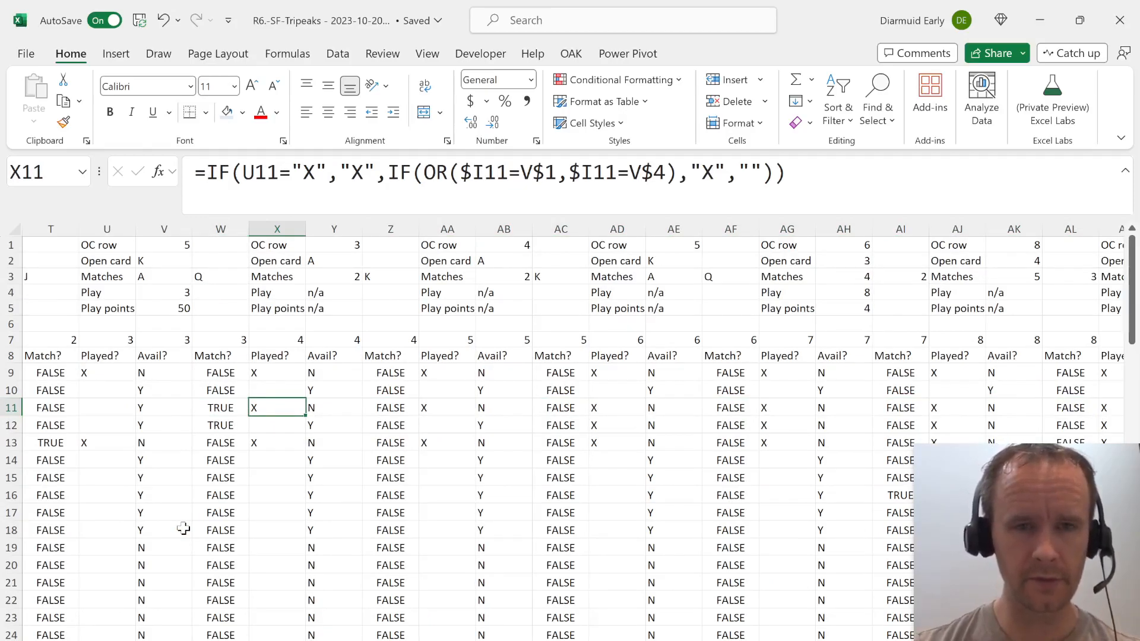
pyautogui.press('Right')
pyautogui.press('Right')
pyautogui.press('Right')
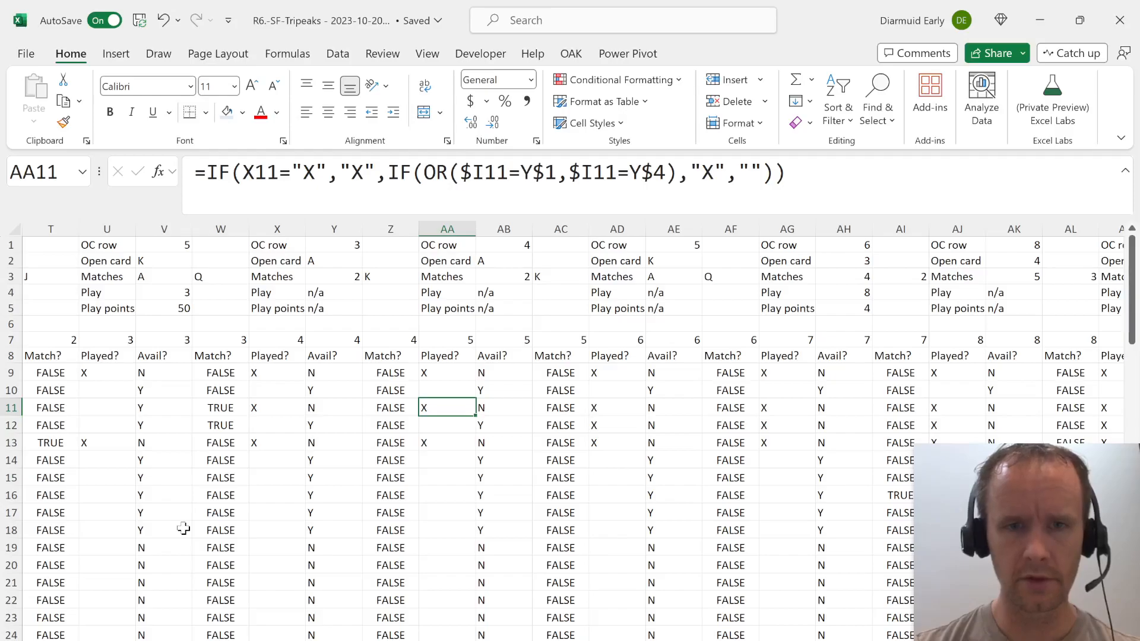
pyautogui.press('Up')
pyautogui.press('Up')
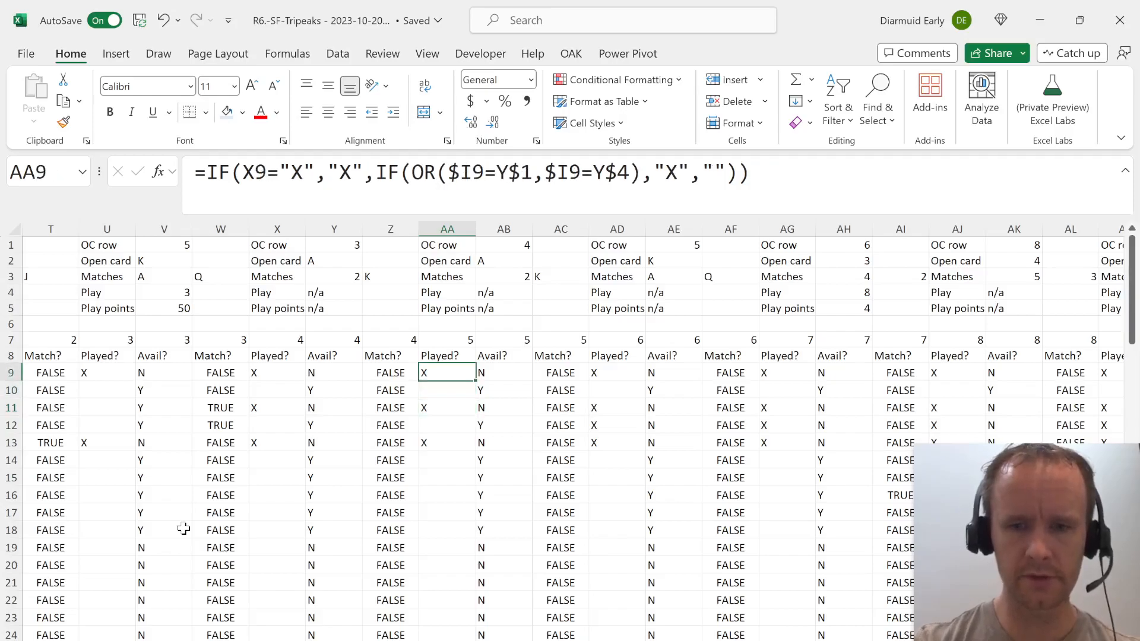
# Delete the two empty columns G:H between the results summary and the card list.
pyautogui.hotkey('ctrl', 'Home')
pyautogui.press('Right')
pyautogui.press('Right')
pyautogui.press('Down')
pyautogui.press('Down')
pyautogui.press('Right')
pyautogui.press('Right')
pyautogui.press('Right')
pyautogui.press('Down')
pyautogui.press('Down')
pyautogui.press('Down')
pyautogui.press('Right')
pyautogui.press('Right')
pyautogui.press('Right')
pyautogui.press('Down')
pyautogui.press('Down')
pyautogui.press('Down')
pyautogui.press('Right')
pyautogui.press('Right')
pyautogui.press('Right')
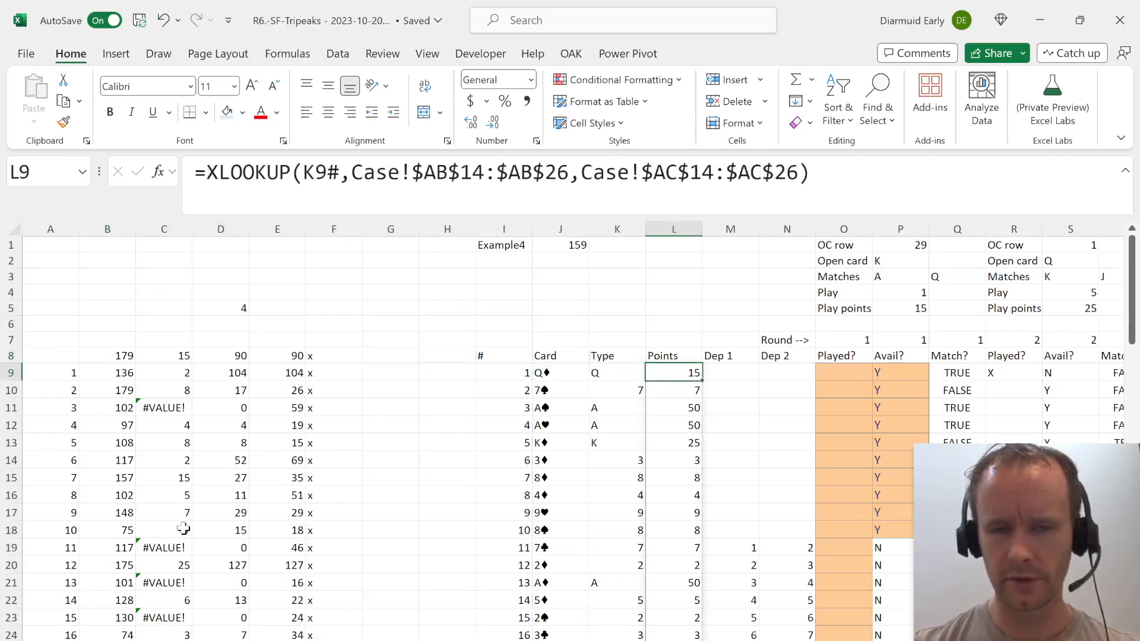
pyautogui.press('Right')
pyautogui.press('Left')
pyautogui.press('Left')
pyautogui.press('Right')
pyautogui.press('Left')
pyautogui.press('Left')
pyautogui.press('Left')
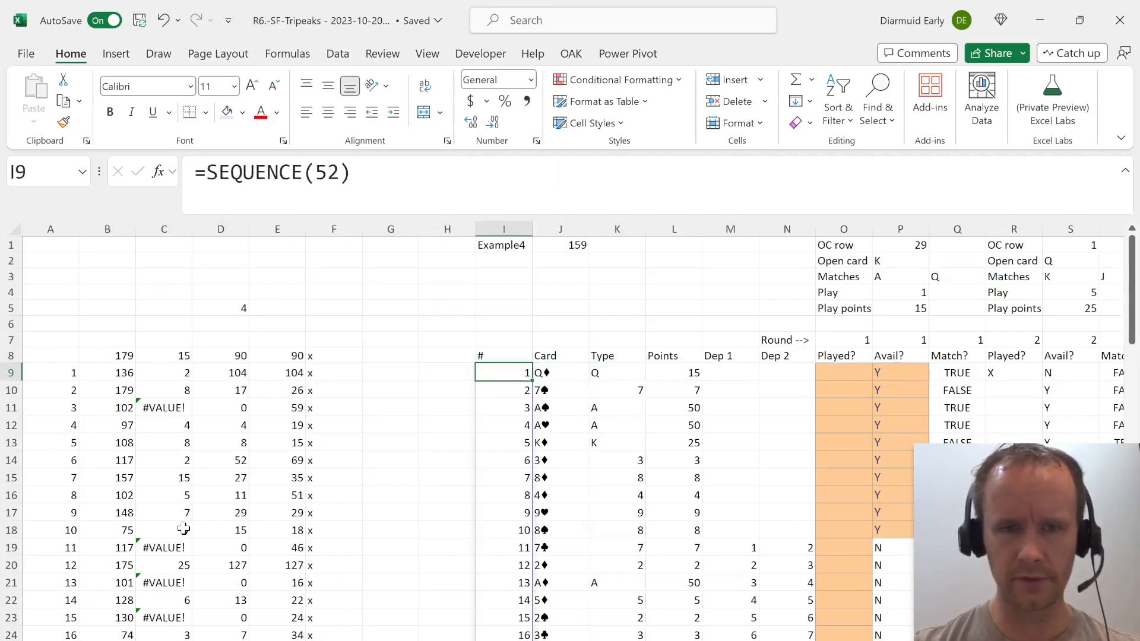
pyautogui.press('Left')
pyautogui.hotkey('ctrl', 'space')
pyautogui.hotkey('shift', 'Left')
pyautogui.press('alt')
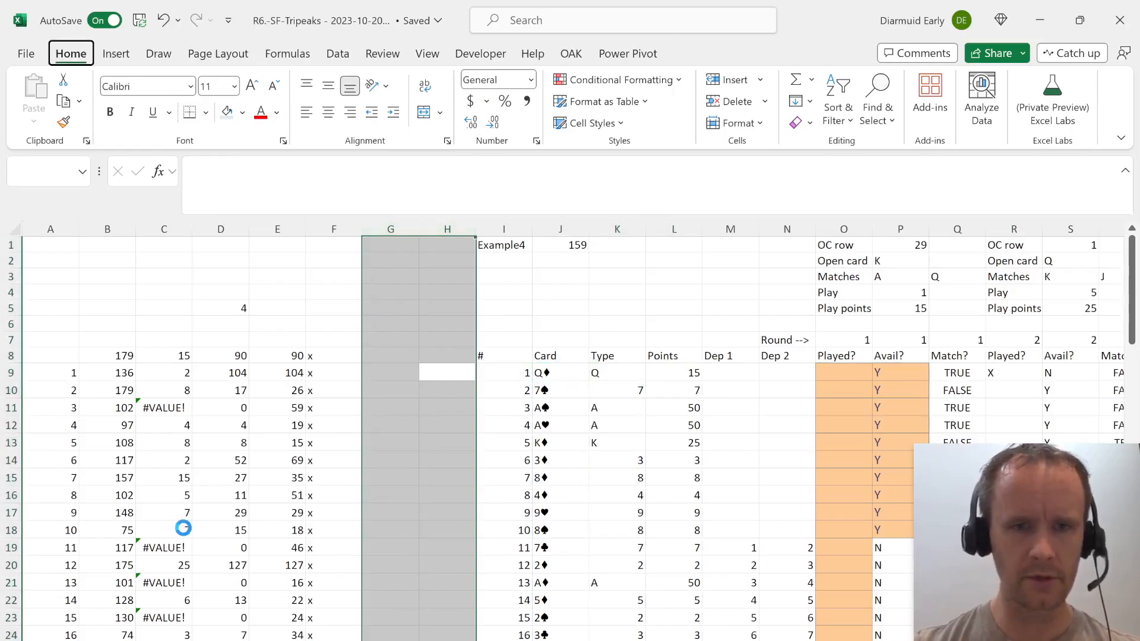
pyautogui.hotkey('ctrl', '-')
# Freeze panes at J9 to lock the header rows and the columns through Type.
pyautogui.press('Right')
pyautogui.press('Right')
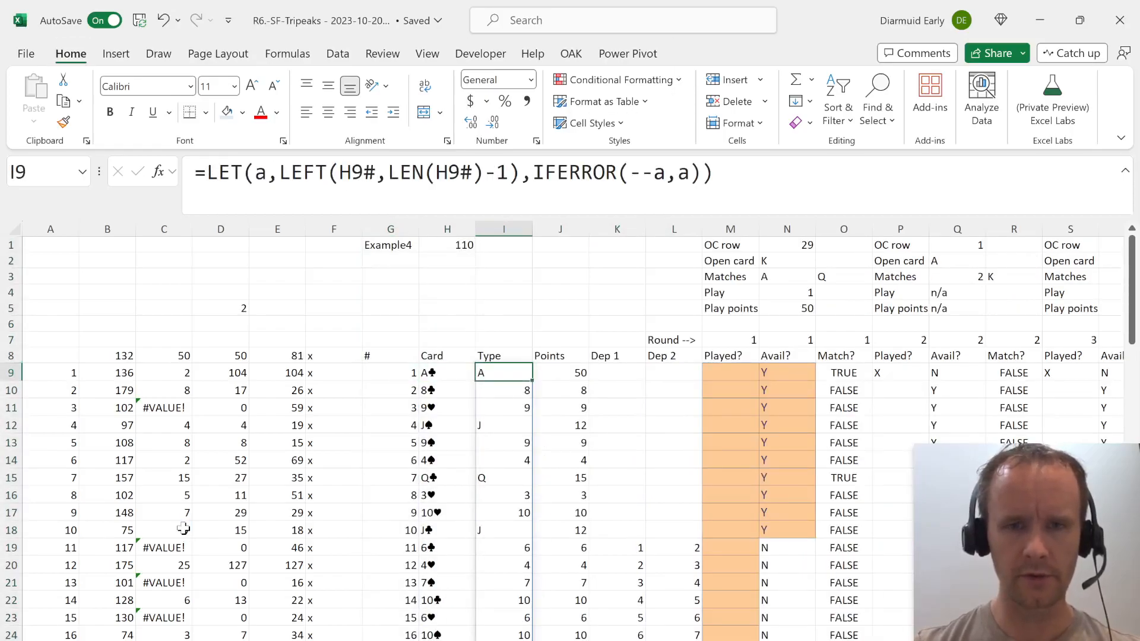
pyautogui.press('Right')
pyautogui.hotkey('alt', 'w')
pyautogui.press('Left')
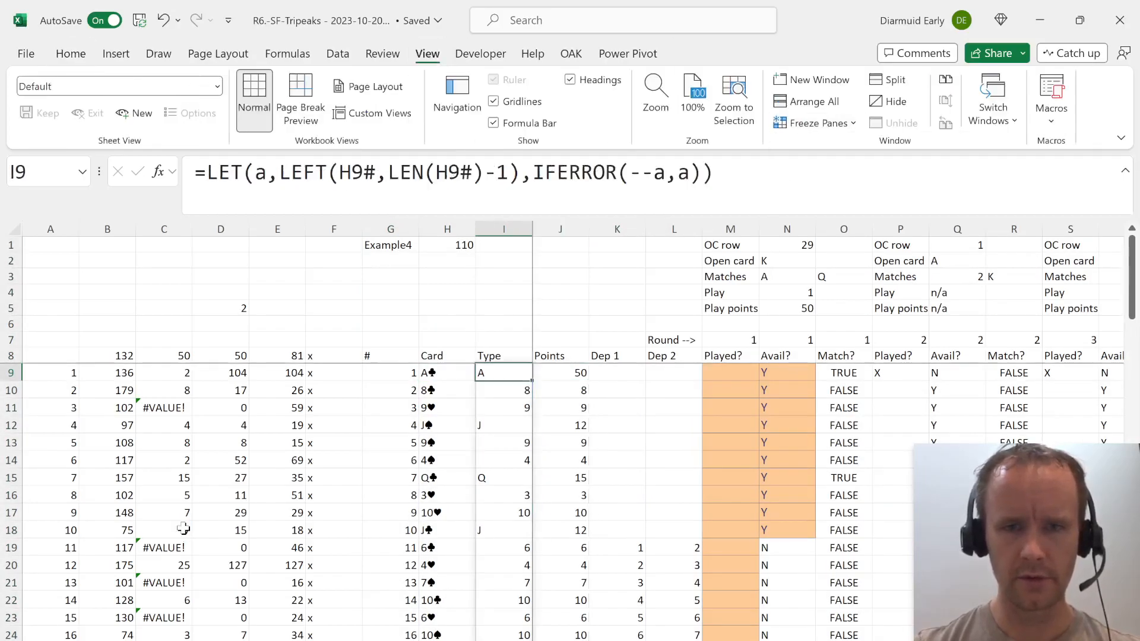
# AutoFit the widths of the Card and Type columns to their contents from row 8 down.
pyautogui.press('Up')
pyautogui.hotkey('ctrl', 'shift', 'Left')
pyautogui.hotkey('ctrl', 'shift', 'Down')
pyautogui.press('Left')
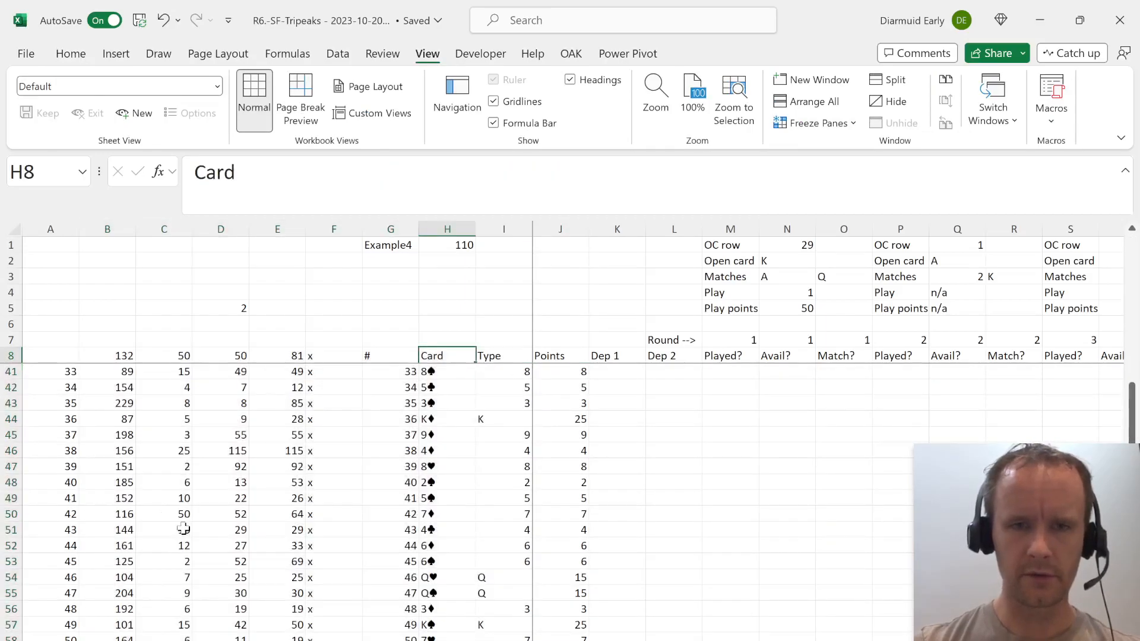
pyautogui.hotkey('ctrl', 'shift', 'Down')
pyautogui.hotkey('shift', 'Right')
pyautogui.press('alt')
pyautogui.press('o')
pyautogui.press('c')
pyautogui.press('a')
pyautogui.press('Right')
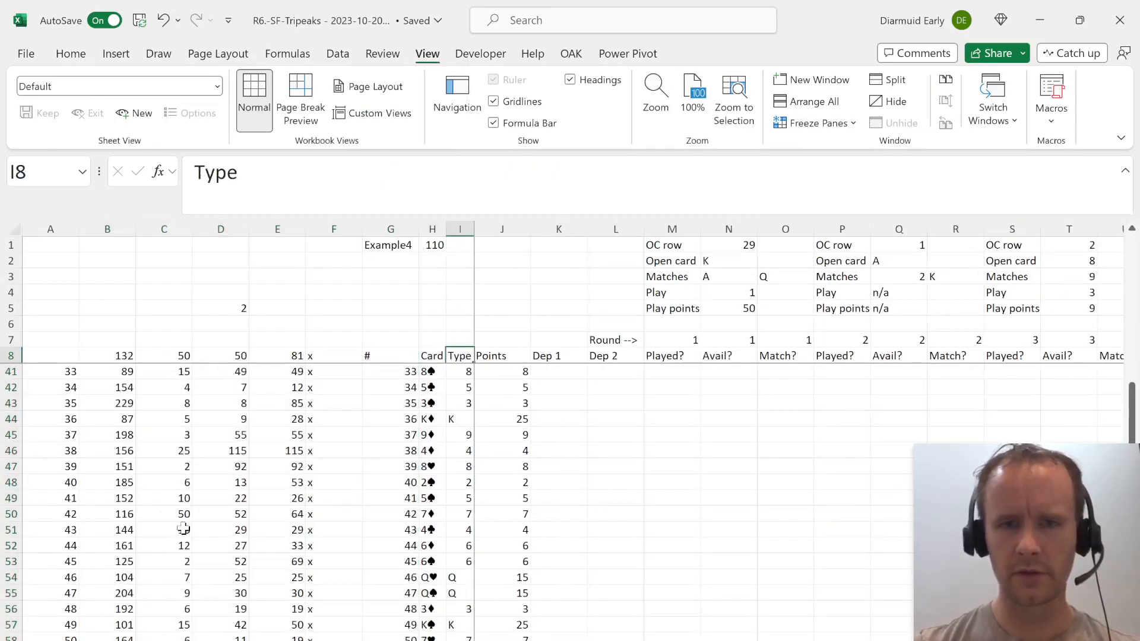
# Examine the play results and match flags from round 2 onwards beside the frozen card list.
pyautogui.press('Down')
pyautogui.press('Right')
pyautogui.hotkey('alt', 'pagedown')
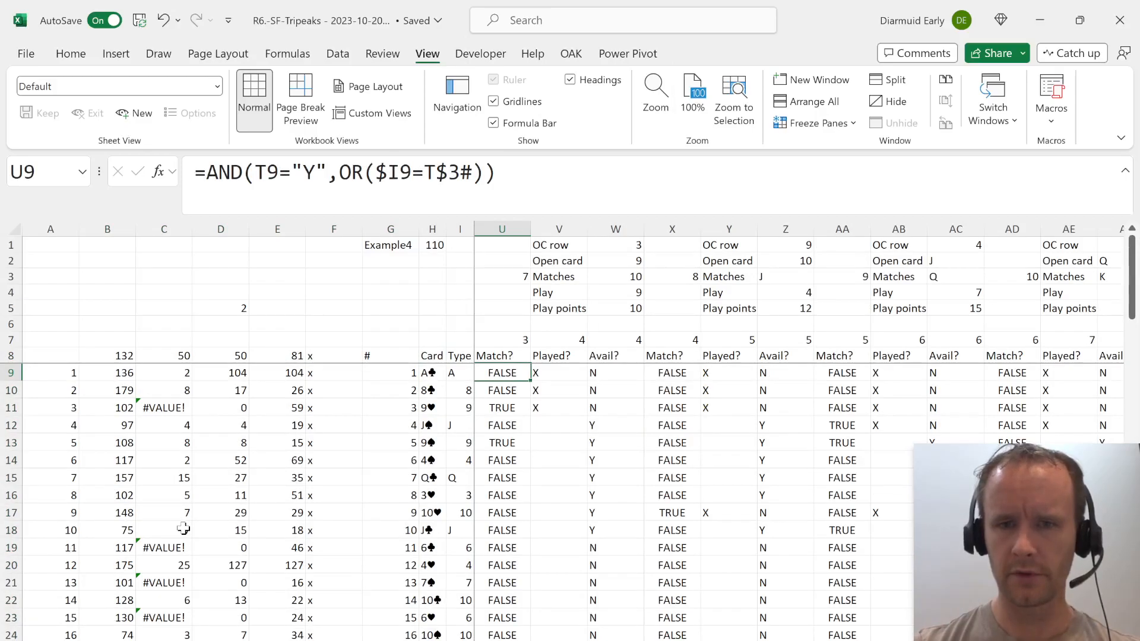
pyautogui.press('Right')
pyautogui.press('Right')
pyautogui.press('Down')
pyautogui.press('Left')
pyautogui.press('Left')
pyautogui.press('Left')
pyautogui.press('Left')
pyautogui.press('Left')
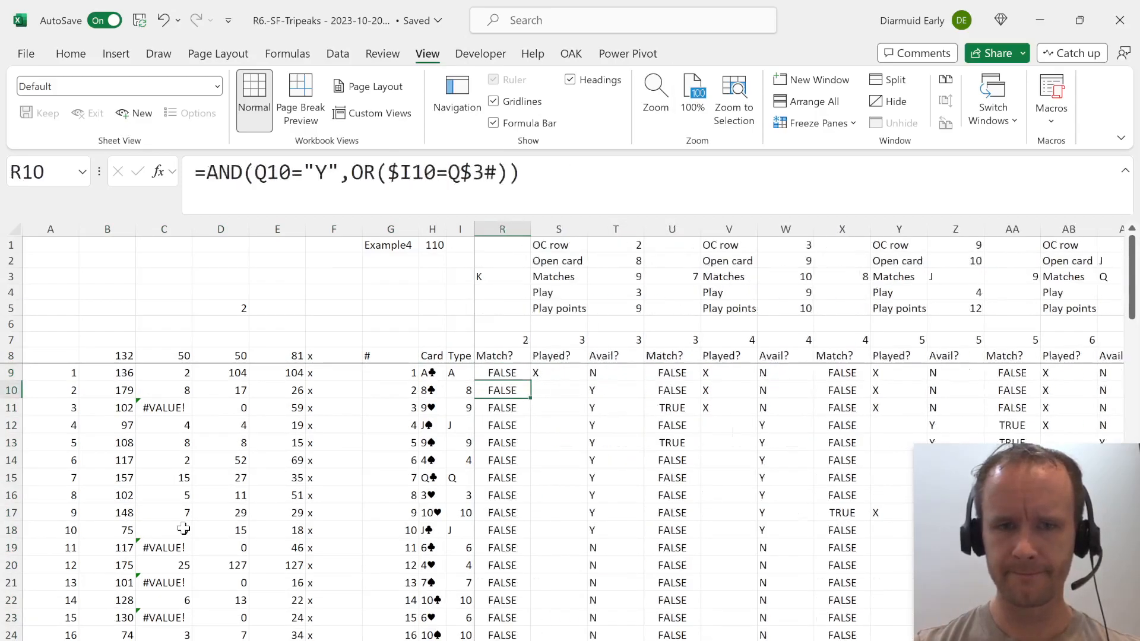
# Examine the Played?, Avail? and Match? flags and formulas in row 10 across rounds 1 to 6.
pyautogui.press('Left')
pyautogui.press('Left')
pyautogui.press('Left')
pyautogui.press('Left')
pyautogui.press('Left')
pyautogui.press('Left')
pyautogui.press('Right')
pyautogui.press('Right')
pyautogui.press('Right')
pyautogui.press('Right')
pyautogui.press('Right')
pyautogui.press('Right')
pyautogui.press('Right')
pyautogui.press('Right')
pyautogui.press('Right')
pyautogui.press('Right')
pyautogui.press('Right')
pyautogui.press('Right')
pyautogui.press('Right')
pyautogui.press('Right')
pyautogui.press('Right')
pyautogui.press('Right')
pyautogui.press('Right')
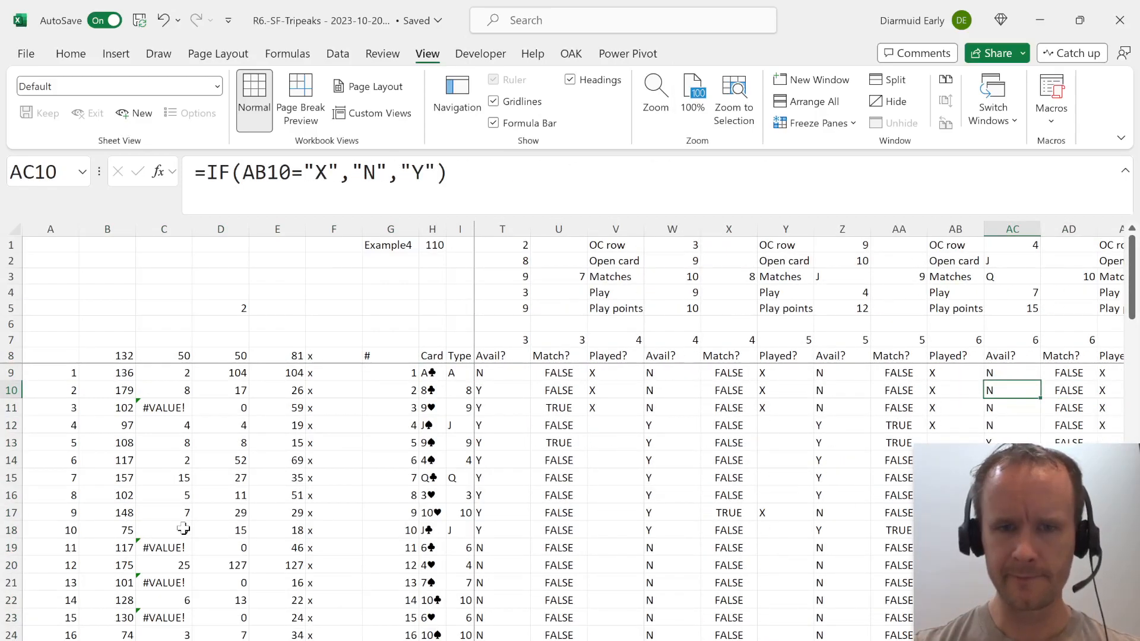
pyautogui.press('Left')
pyautogui.press('Left')
pyautogui.press('Left')
pyautogui.press('Left')
pyautogui.press('Left')
pyautogui.press('Left')
pyautogui.press('Left')
pyautogui.press('Left')
pyautogui.press('Left')
pyautogui.press('Left')
pyautogui.press('Left')
pyautogui.press('Left')
pyautogui.press('Left')
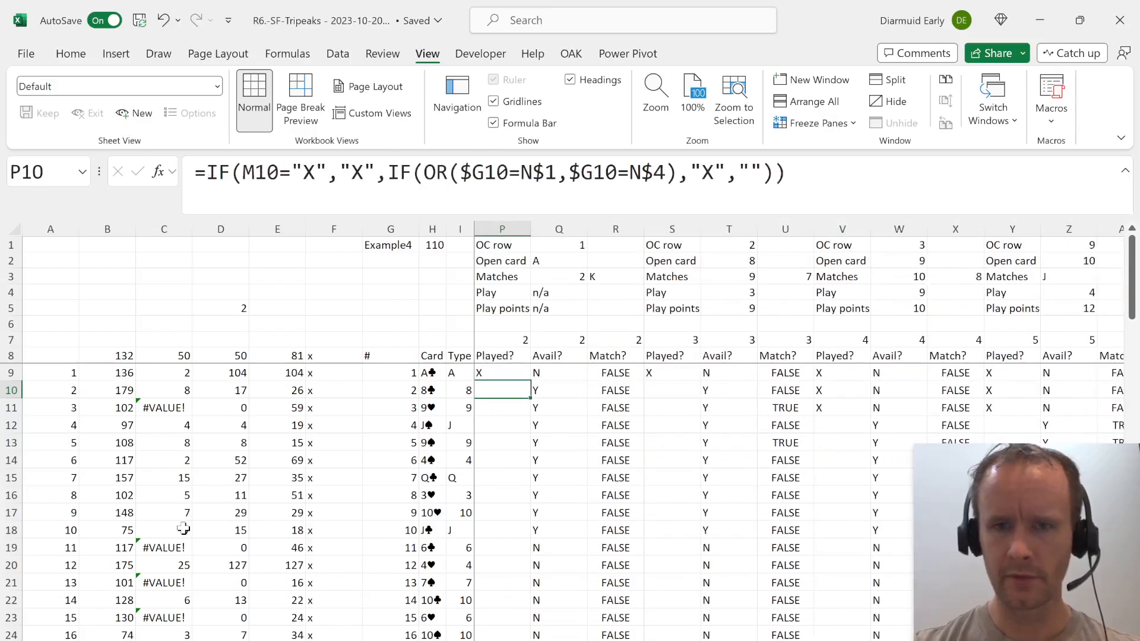
pyautogui.press('Left')
pyautogui.press('Left')
pyautogui.press('Left')
pyautogui.press('Left')
pyautogui.press('Right')
pyautogui.press('Right')
pyautogui.press('Up')
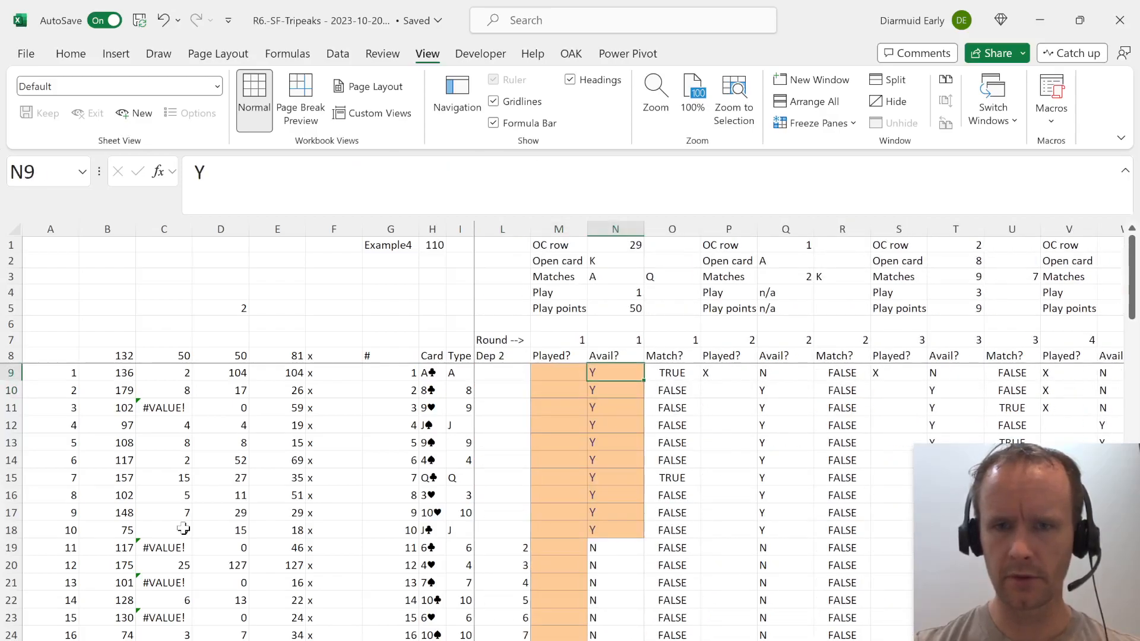
# Review the round 2 Play points, Play and OC row formulas, and the round 1 Match? formula in O9.
pyautogui.press('Up')
pyautogui.press('Left')
pyautogui.press('Up')
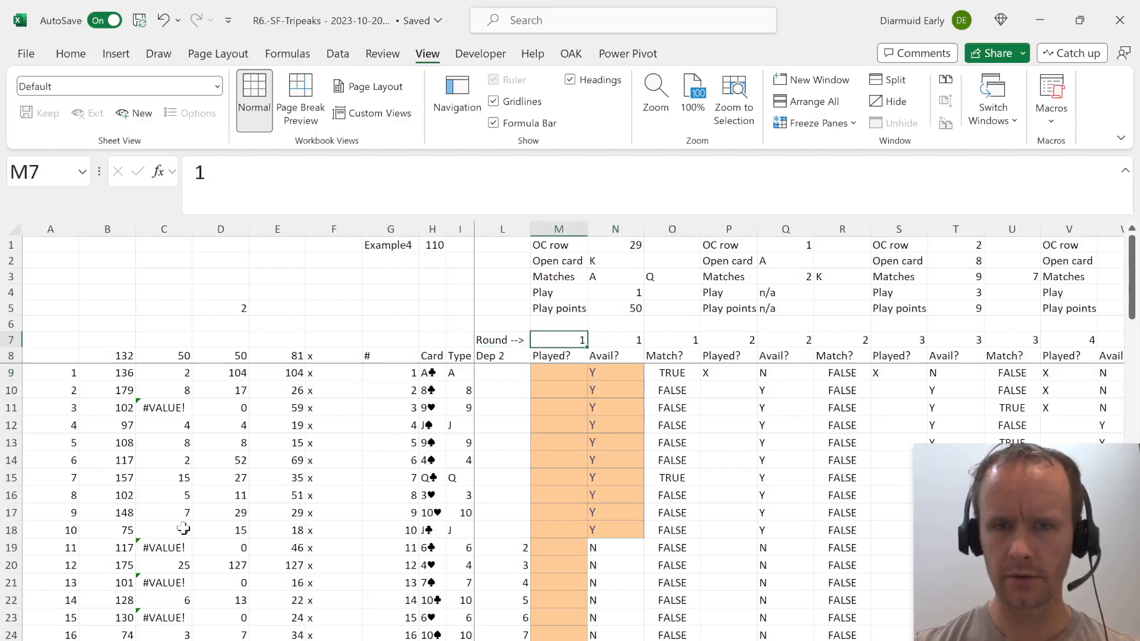
pyautogui.press('Right')
pyautogui.press('Up')
pyautogui.press('Right')
pyautogui.press('Right')
pyautogui.press('Up')
pyautogui.press('Right')
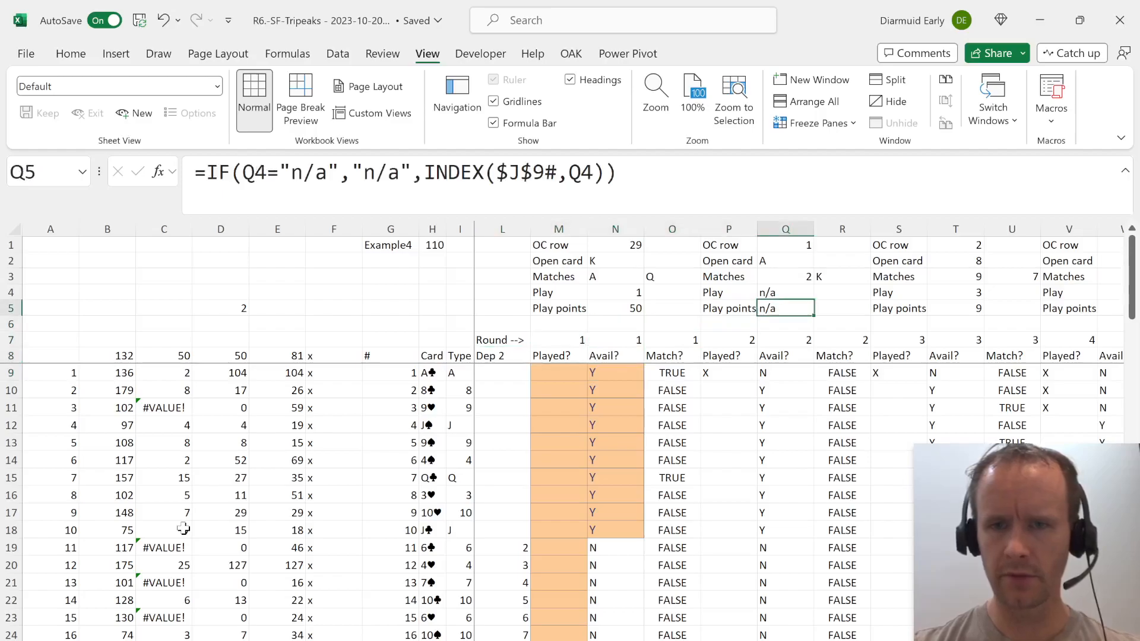
pyautogui.press('Up')
pyautogui.press('F2')
pyautogui.press('Escape')
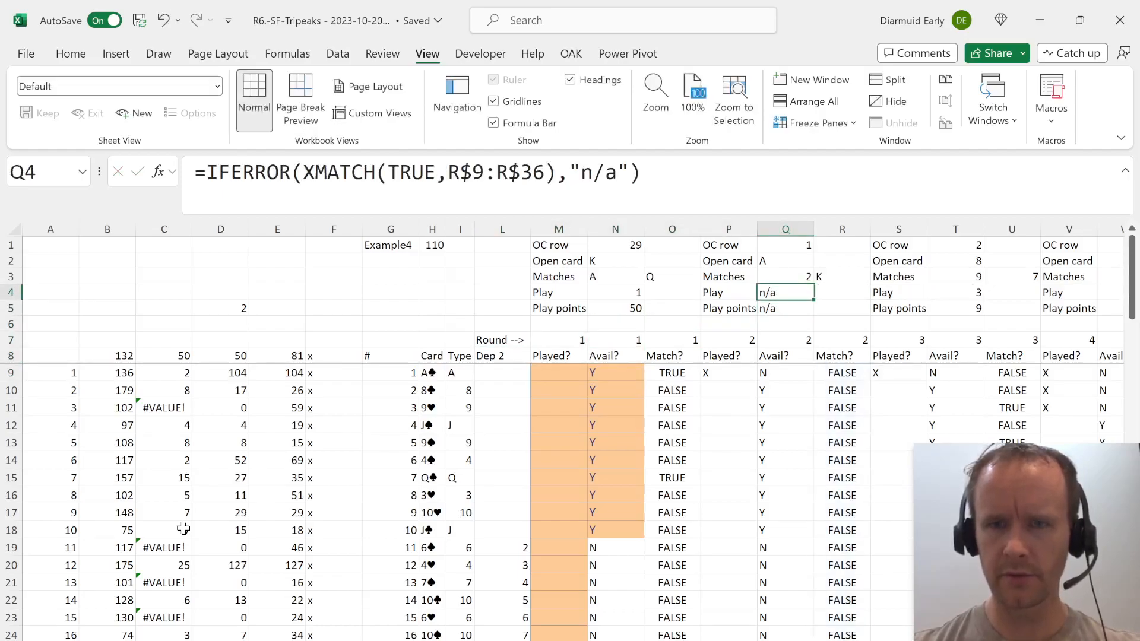
pyautogui.press('Up')
pyautogui.press('Up')
pyautogui.press('Up')
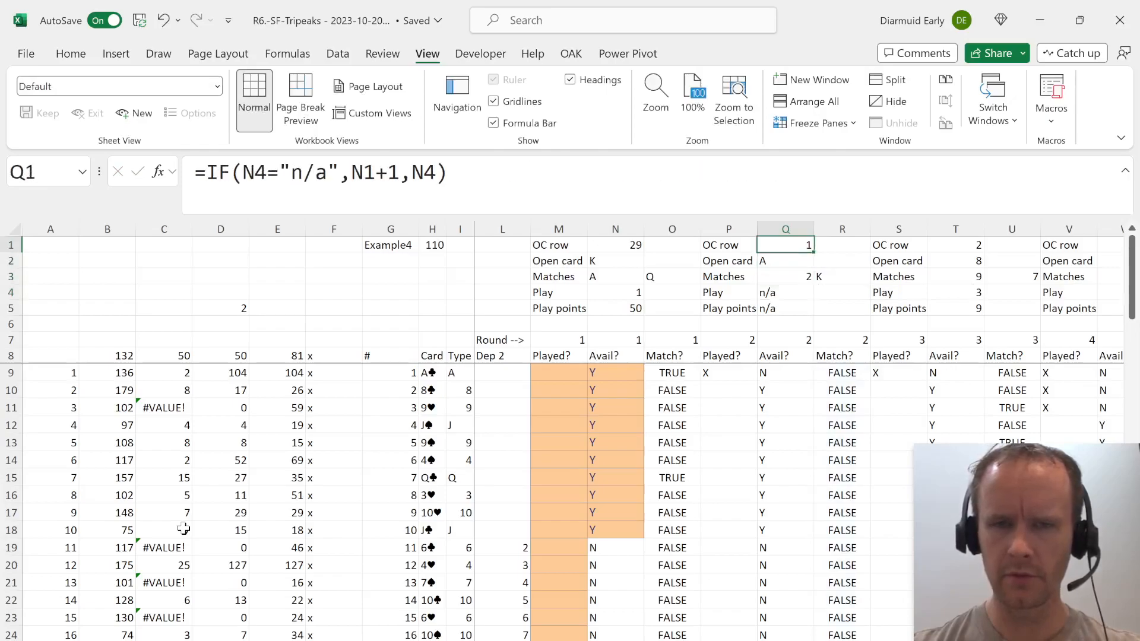
pyautogui.press('Left')
pyautogui.press('Left')
pyautogui.press('Down')
pyautogui.press('Down')
pyautogui.press('Down')
pyautogui.press('Down')
pyautogui.press('Down')
pyautogui.press('Down')
pyautogui.press('Down')
pyautogui.press('Down')
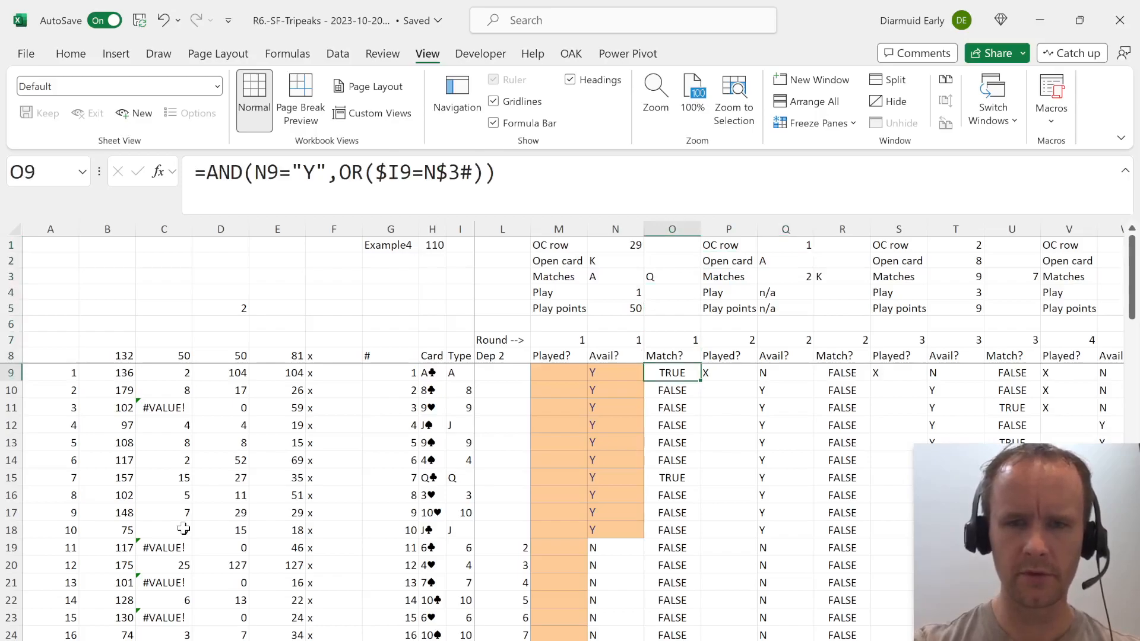
# Recalculate the workbook and check the first card's row 9 against its round 2 Played? flag.
pyautogui.press('F9')
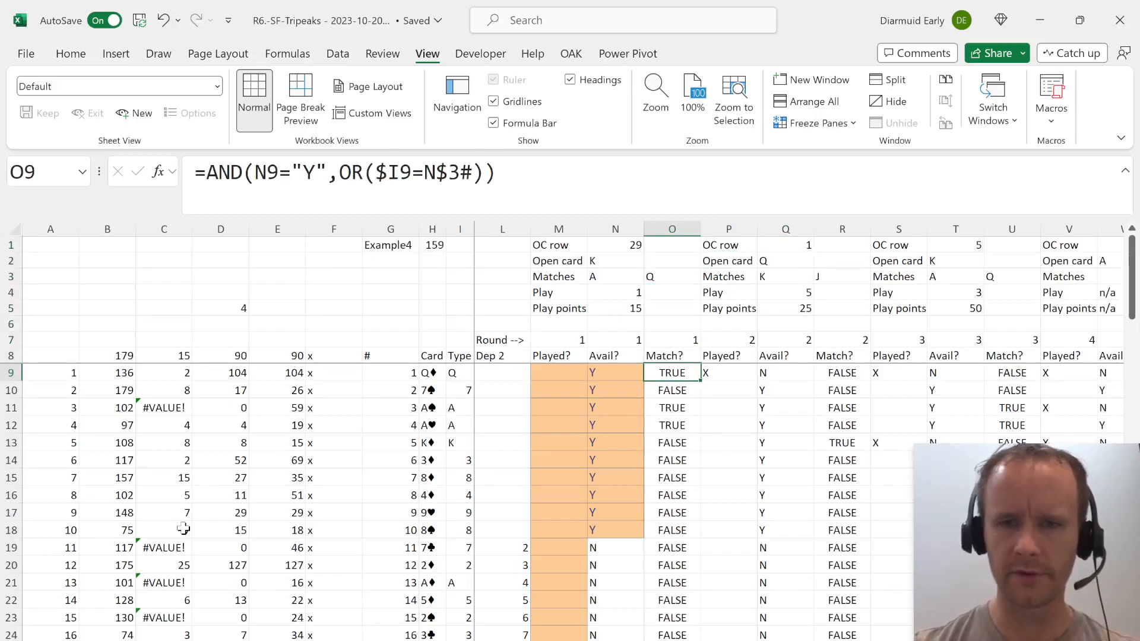
pyautogui.hotkey('shift', 'space')
pyautogui.press('Right')
pyautogui.hotkey('shift', 'space')
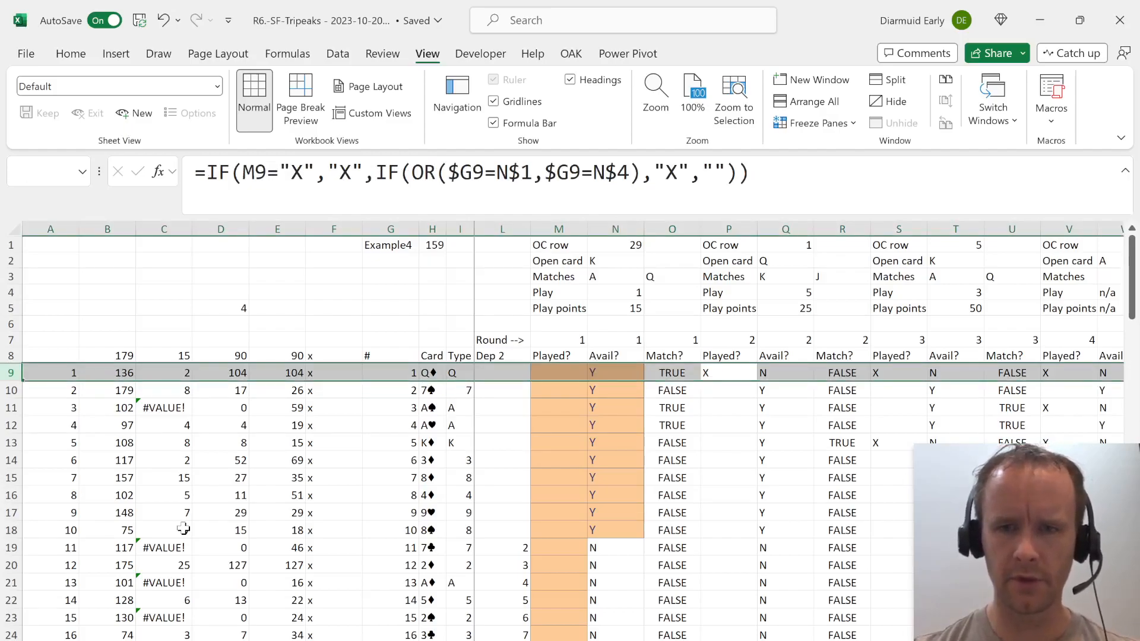
# Trace which cards are matched and played in rounds 2 to 4, checking the flags in rows 11 to 13.
pyautogui.press('Down')
pyautogui.press('Right')
pyautogui.press('Right')
pyautogui.press('Down')
pyautogui.press('Down')
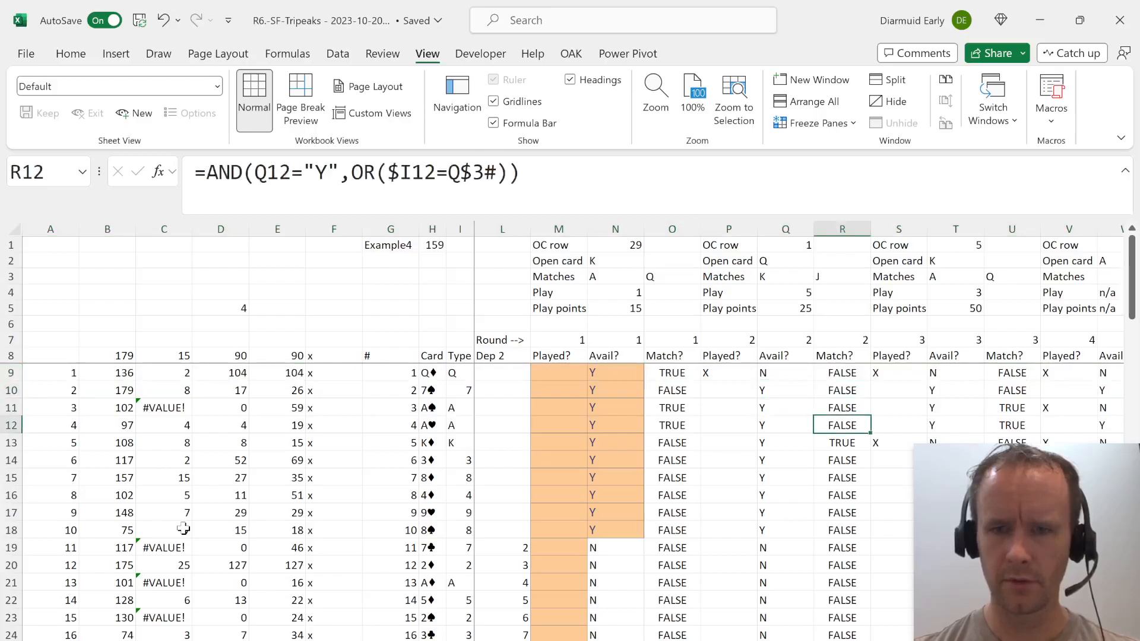
pyautogui.press('Right')
pyautogui.press('Down')
pyautogui.hotkey('shift', 'space')
pyautogui.press('Up')
pyautogui.press('Right')
pyautogui.press('Up')
pyautogui.press('Right')
pyautogui.press('Right')
pyautogui.hotkey('shift', 'space')
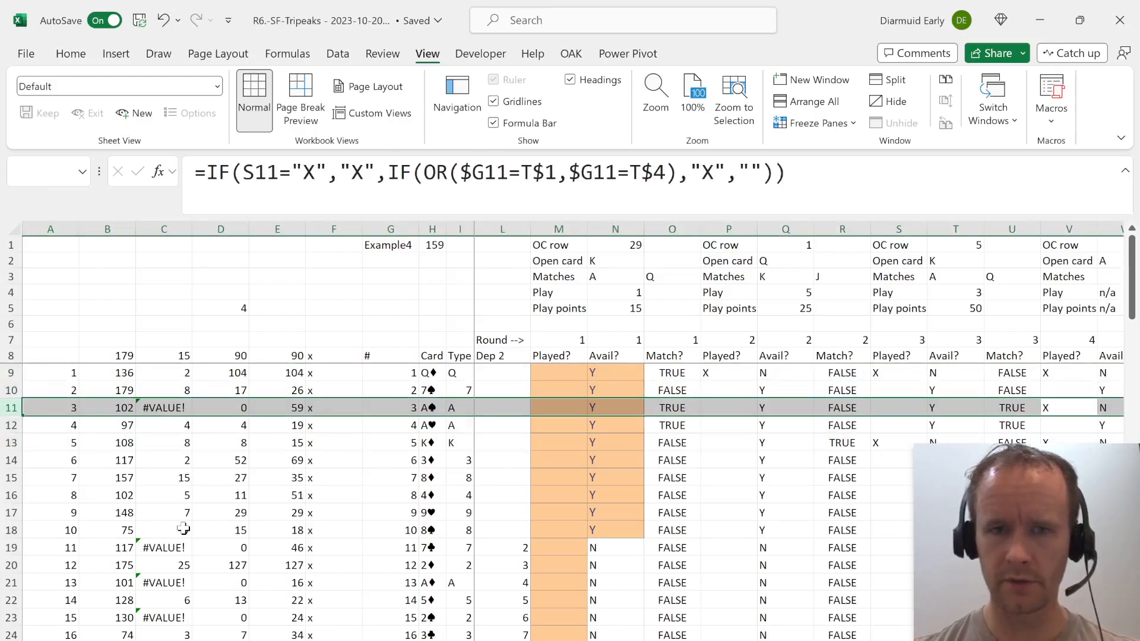
# Examine the flags beyond round 4, and the round 4 Played? column down to row 21.
pyautogui.press('Right')
pyautogui.press('Right')
pyautogui.press('Right')
pyautogui.press('Right')
pyautogui.press('Right')
pyautogui.press('Left')
pyautogui.press('Left')
pyautogui.press('Left')
pyautogui.press('Left')
pyautogui.press('Up')
pyautogui.press('Up')
pyautogui.press('Down')
pyautogui.press('Down')
pyautogui.press('Down')
pyautogui.press('Down')
pyautogui.press('Down')
pyautogui.press('Down')
pyautogui.press('Left')
pyautogui.press('Down')
pyautogui.press('Down')
pyautogui.press('Down')
pyautogui.press('Down')
pyautogui.press('Down')
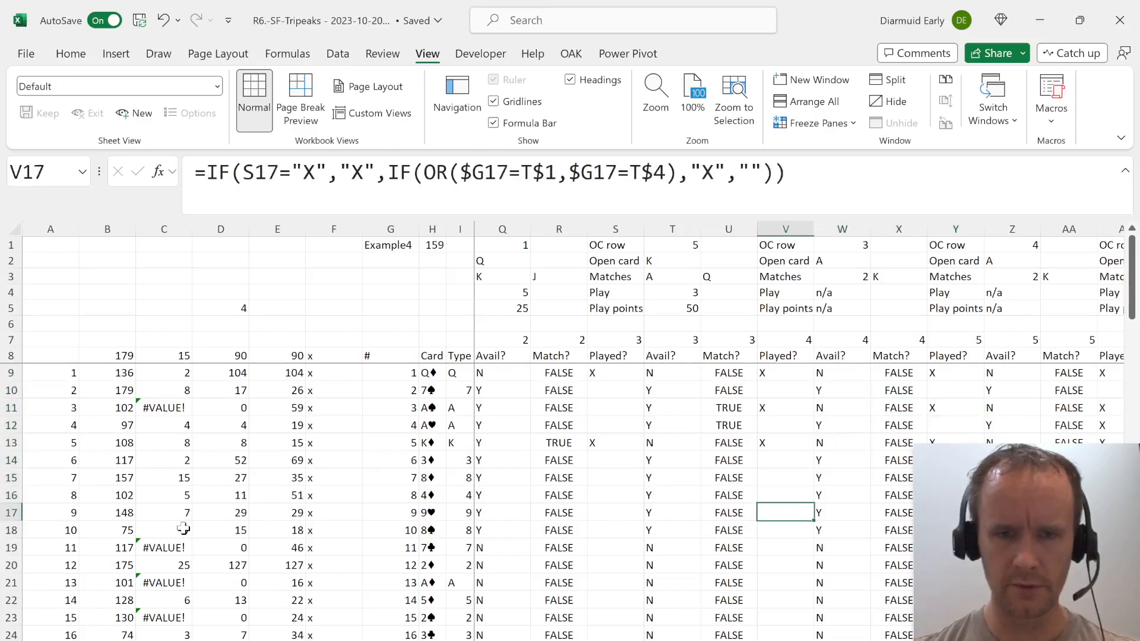
pyautogui.press('Down')
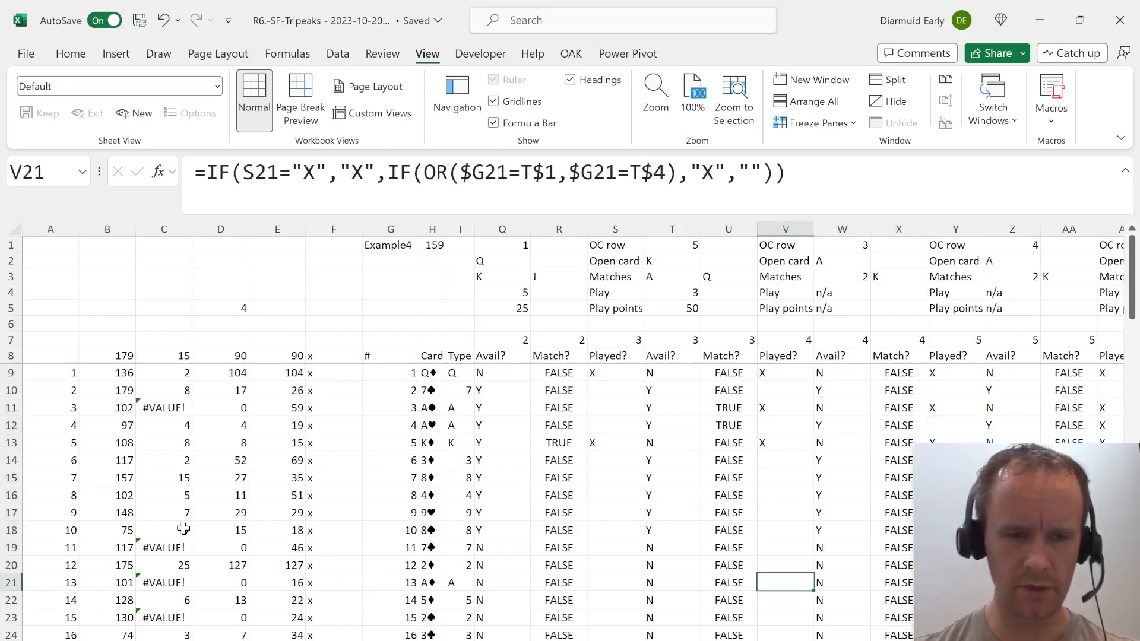
# Check the expected answer and card sequence of Example4 on the case sheet, and return to the model.
pyautogui.hotkey('ctrl', 'pageup')
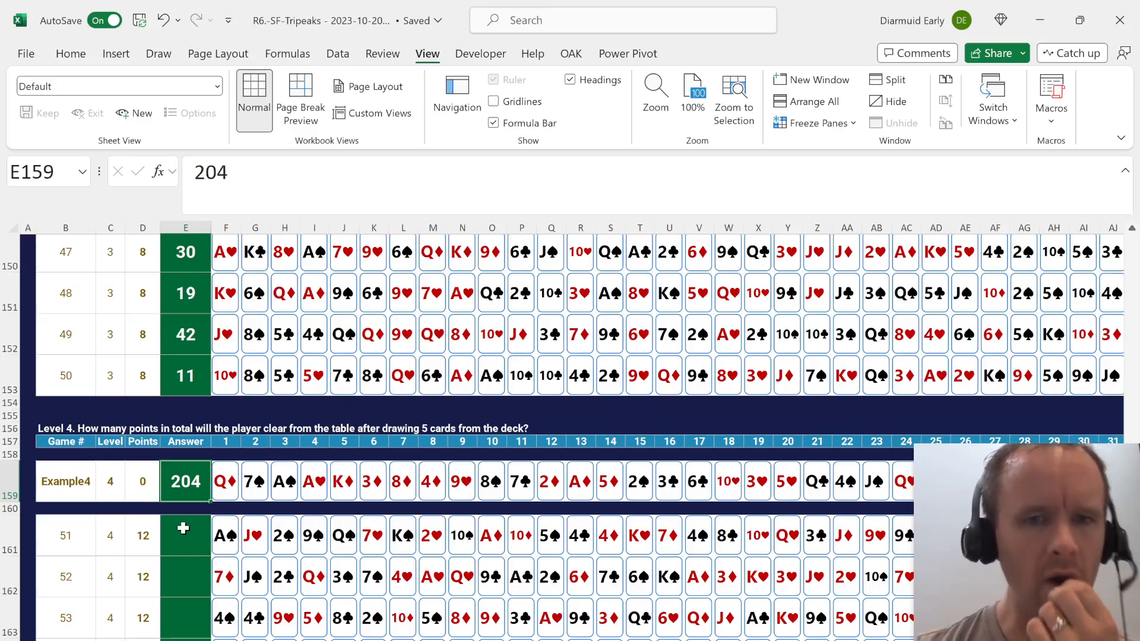
pyautogui.hotkey('ctrl', 'pagedown')
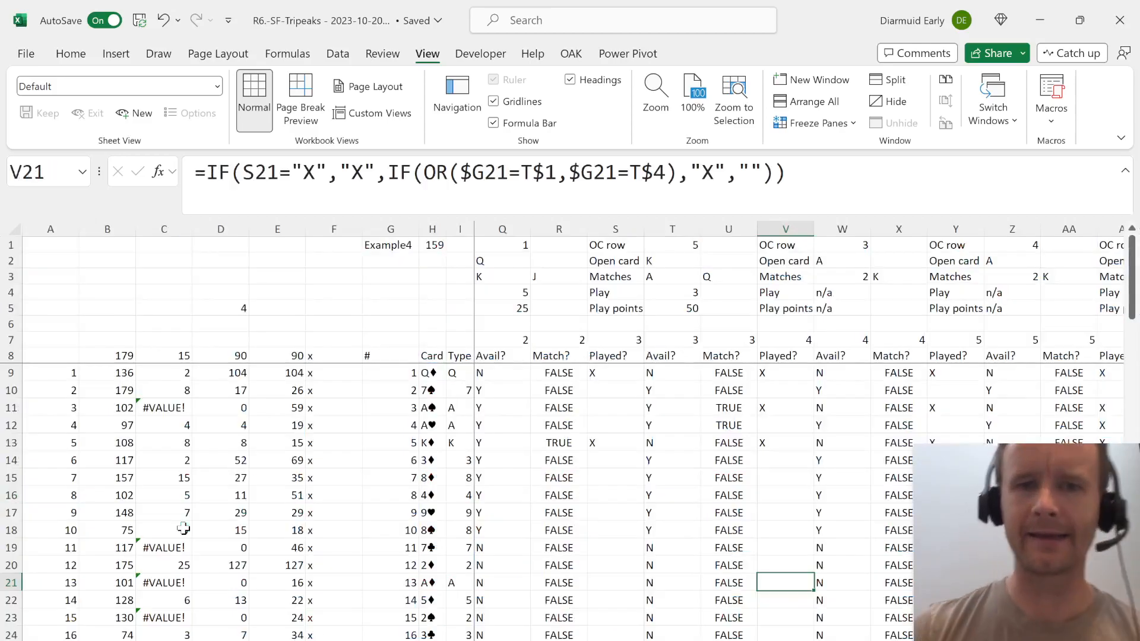
pyautogui.hotkey('ctrl', 'pagedown')
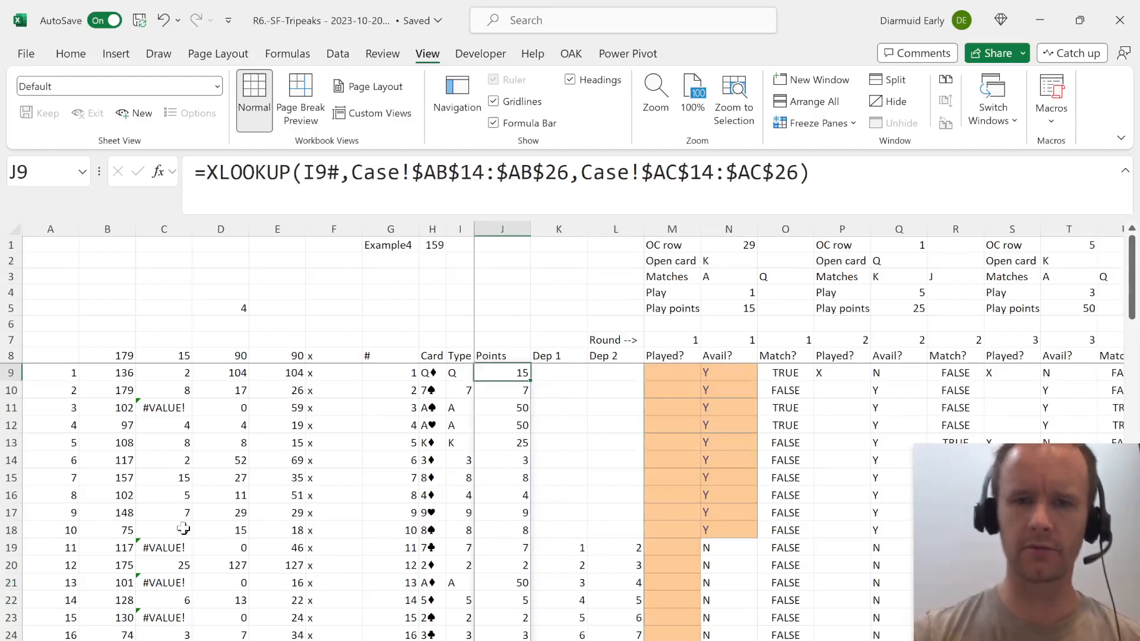
# Start an XLOOKUP formula in E5 that looks up 34 in the OC row range N1:GY1.
pyautogui.press('Left')
pyautogui.press('Up')
pyautogui.press('Left')
pyautogui.press('Up')
pyautogui.press('Left')
pyautogui.press('Up')
pyautogui.press('Left')
pyautogui.press('Up')
pyautogui.press('Left')
pyautogui.press('Up')
pyautogui.press('Left')
pyautogui.press('Down')
pyautogui.press('Right')
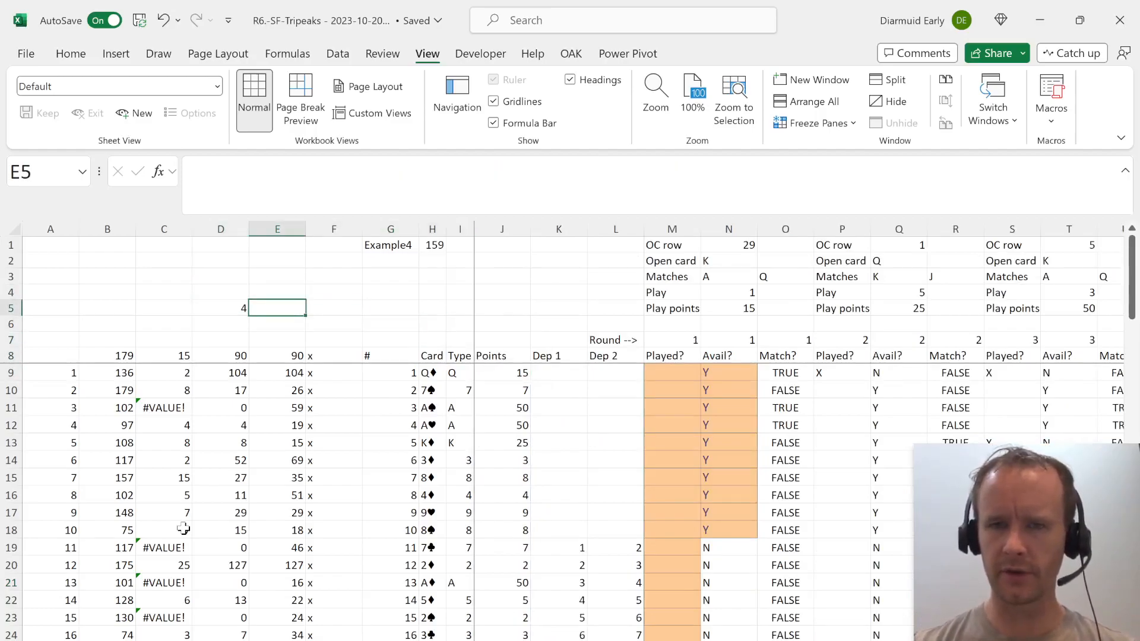
pyautogui.write('=xm')
pyautogui.press('BackSpace')
pyautogui.write('lo')
pyautogui.press('Tab')
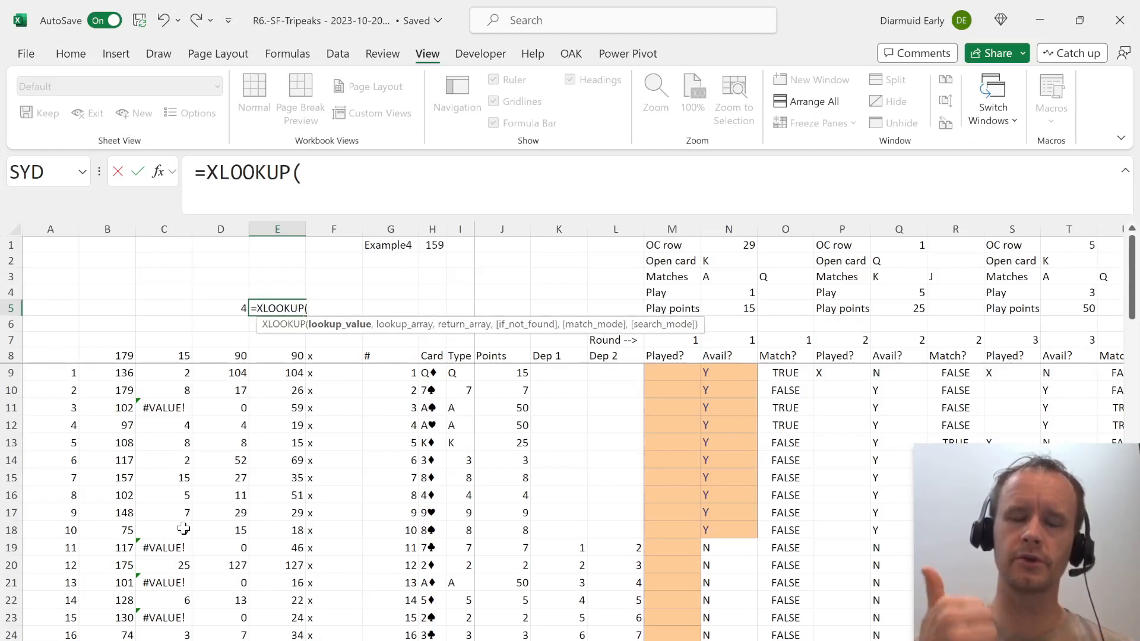
pyautogui.write('34,')
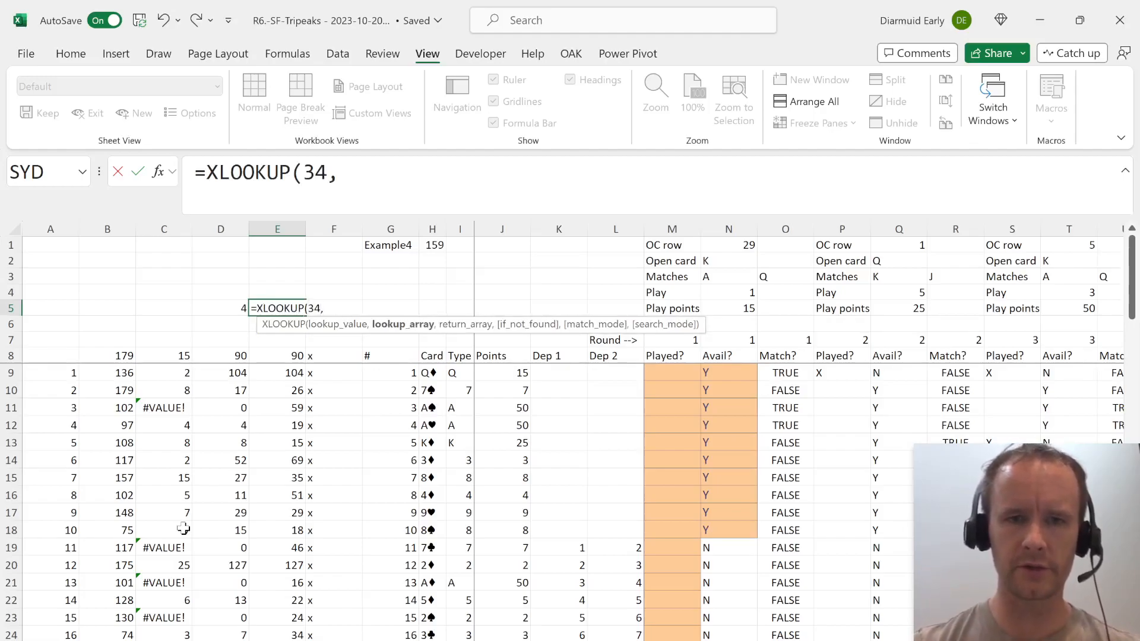
pyautogui.click(723, 247)
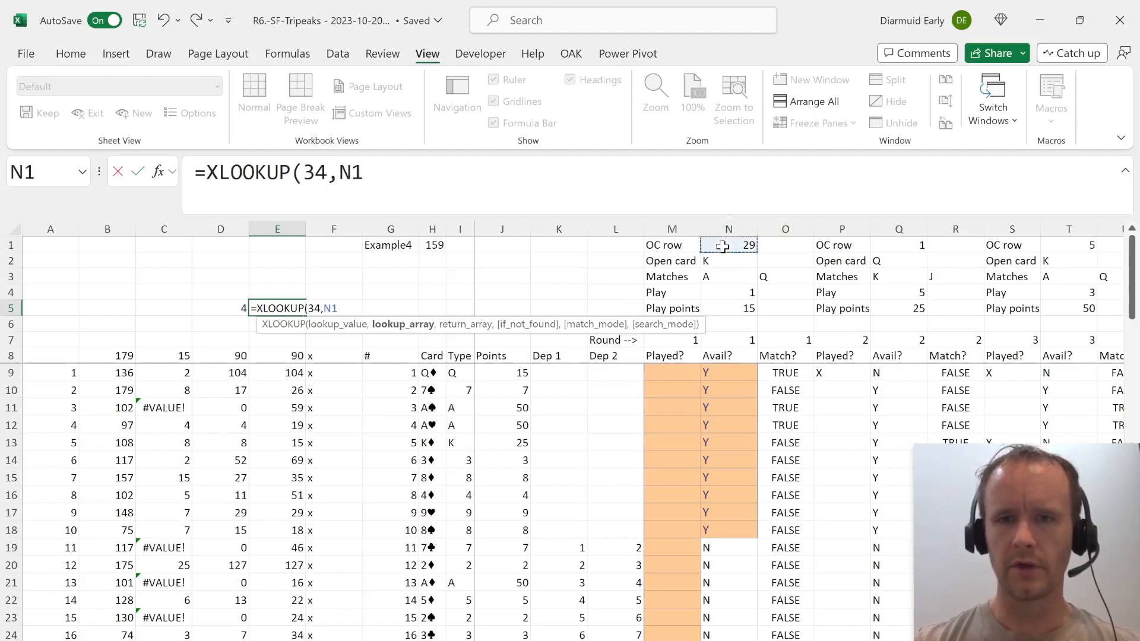
pyautogui.hotkey('shift', 'Right')
pyautogui.hotkey('shift', 'Right')
pyautogui.hotkey('shift', 'Right')
pyautogui.hotkey('shift', 'Right')
pyautogui.hotkey('shift', 'Right')
pyautogui.hotkey('shift', 'Right')
pyautogui.hotkey('shift', 'Right')
pyautogui.hotkey('shift', 'Right')
pyautogui.hotkey('shift', 'Right')
pyautogui.hotkey('shift', 'Right')
pyautogui.hotkey('shift', 'Right')
pyautogui.hotkey('shift', 'Right')
pyautogui.hotkey('shift', 'Right')
pyautogui.hotkey('shift', 'Right')
pyautogui.hotkey('shift', 'Right')
pyautogui.hotkey('shift', 'Right')
pyautogui.hotkey('shift', 'Right')
pyautogui.hotkey('shift', 'Right')
pyautogui.hotkey('shift', 'Right')
pyautogui.hotkey('shift', 'Right')
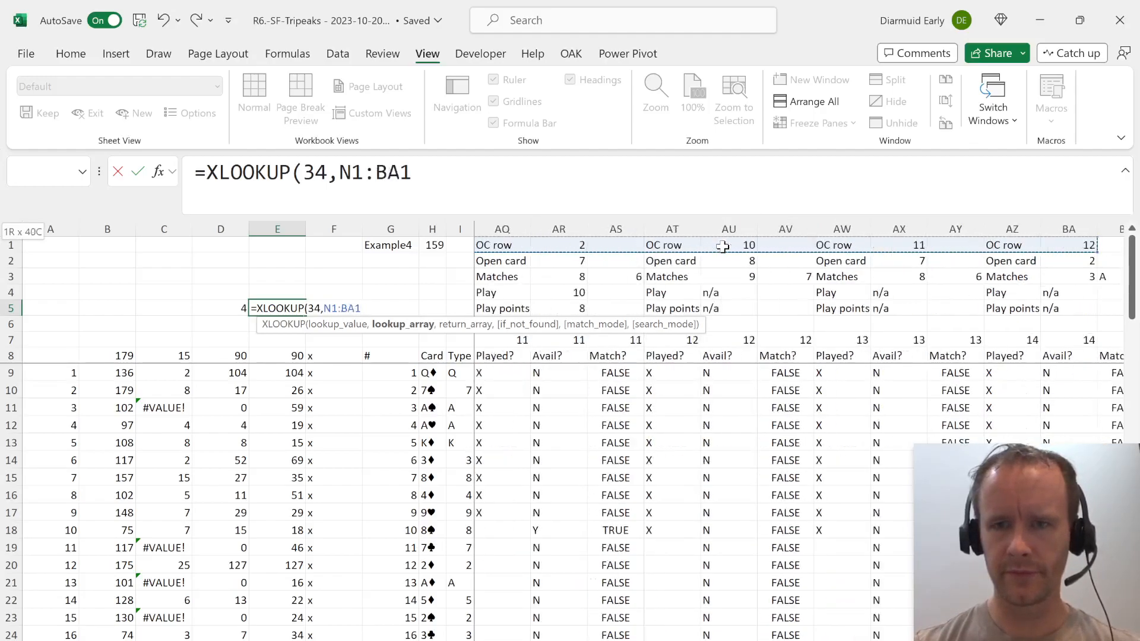
pyautogui.hotkey('ctrl', 'shift', 'Right')
pyautogui.hotkey('ctrl', 'shift', 'Left')
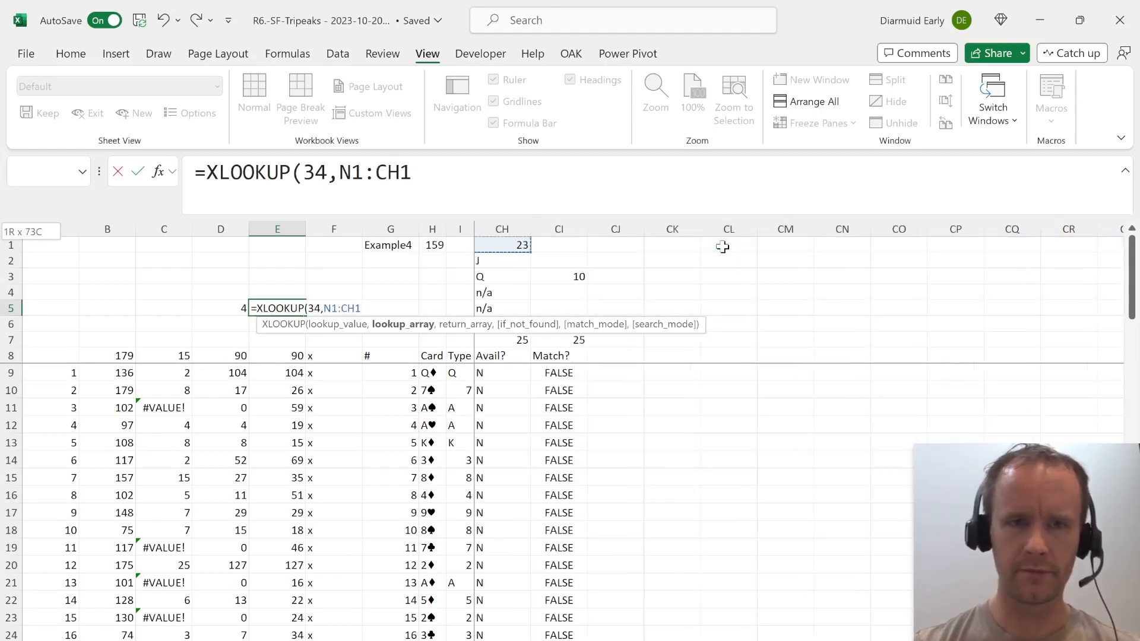
pyautogui.hotkey('shift', 'Right')
pyautogui.hotkey('shift', 'Right')
pyautogui.hotkey('shift', 'Right')
pyautogui.hotkey('shift', 'Right')
pyautogui.hotkey('shift', 'Right')
pyautogui.hotkey('shift', 'Right')
pyautogui.hotkey('shift', 'Right')
pyautogui.hotkey('shift', 'Right')
pyautogui.hotkey('shift', 'Right')
pyautogui.hotkey('shift', 'Right')
pyautogui.hotkey('shift', 'Right')
pyautogui.hotkey('shift', 'Right')
pyautogui.hotkey('shift', 'Right')
pyautogui.hotkey('shift', 'Right')
pyautogui.hotkey('shift', 'Right')
pyautogui.hotkey('shift', 'Right')
pyautogui.hotkey('shift', 'Right')
pyautogui.hotkey('shift', 'Right')
pyautogui.hotkey('shift', 'Right')
pyautogui.hotkey('shift', 'Right')
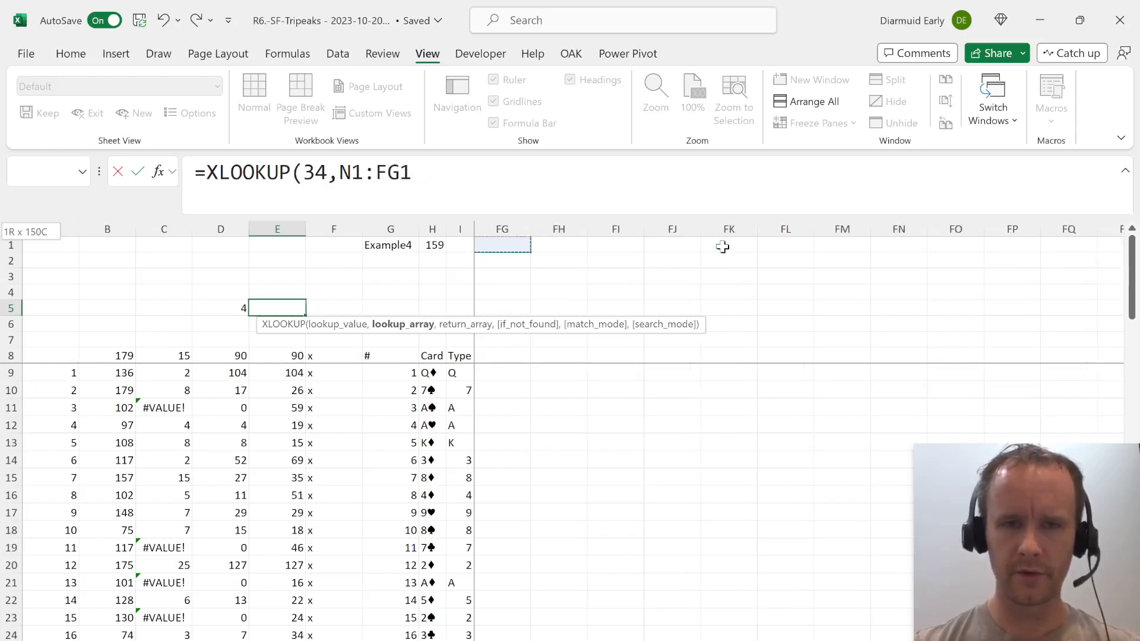
# Complete the E5 lookup with the round-number range N7:GY7 as its return array.
pyautogui.write(',')
pyautogui.press('Right')
pyautogui.press('Down')
pyautogui.press('Right')
pyautogui.press('Right')
pyautogui.press('Down')
pyautogui.press('Right')
pyautogui.press('Right')
pyautogui.press('Down')
pyautogui.press('Right')
pyautogui.press('Right')
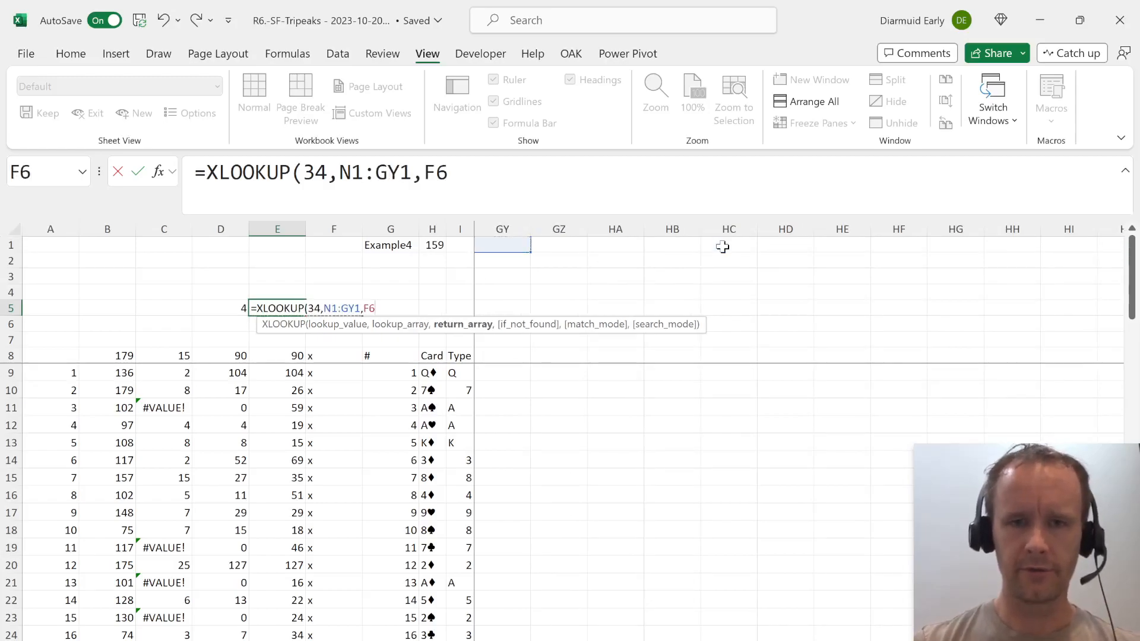
pyautogui.press('Right')
pyautogui.press('Right')
pyautogui.press('Right')
pyautogui.press('Left')
pyautogui.press('Up')
pyautogui.hotkey('ctrl', 'shift', 'Right')
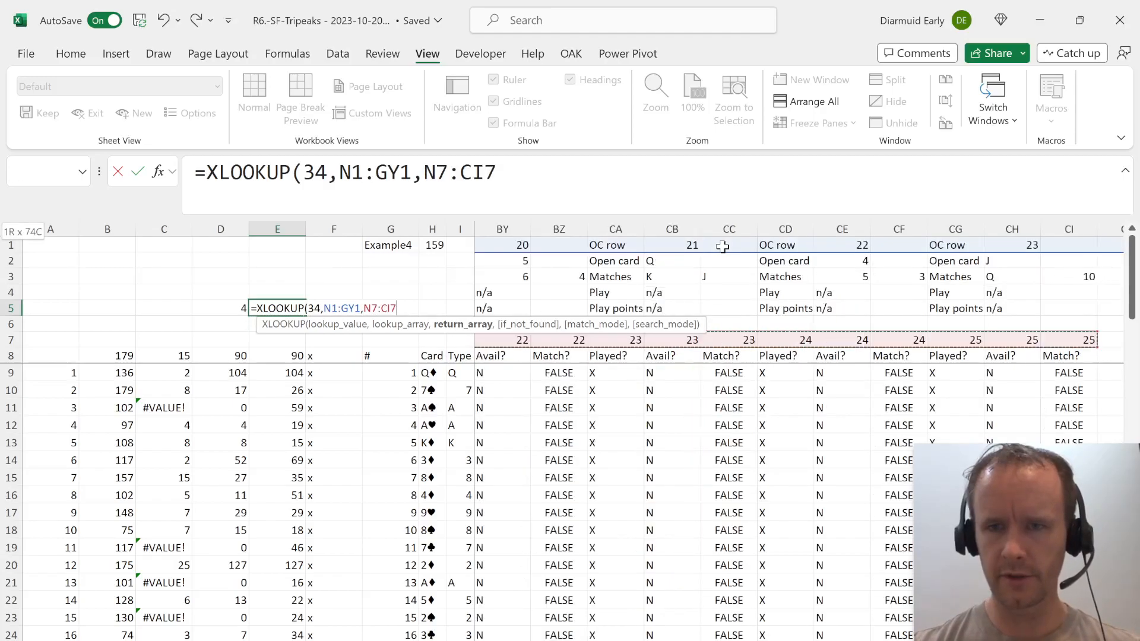
pyautogui.hotkey('shift', 'Right')
pyautogui.hotkey('shift', 'Right')
pyautogui.hotkey('shift', 'Right')
pyautogui.hotkey('shift', 'Right')
pyautogui.hotkey('shift', 'Right')
pyautogui.hotkey('shift', 'Right')
pyautogui.hotkey('shift', 'Right')
pyautogui.hotkey('shift', 'Right')
pyautogui.hotkey('shift', 'Right')
pyautogui.hotkey('shift', 'Right')
pyautogui.hotkey('shift', 'Right')
pyautogui.hotkey('shift', 'Right')
pyautogui.hotkey('shift', 'Right')
pyautogui.hotkey('shift', 'Right')
pyautogui.hotkey('shift', 'Right')
pyautogui.hotkey('shift', 'Right')
pyautogui.hotkey('shift', 'Right')
pyautogui.hotkey('shift', 'Right')
pyautogui.hotkey('shift', 'Right')
pyautogui.hotkey('shift', 'Right')
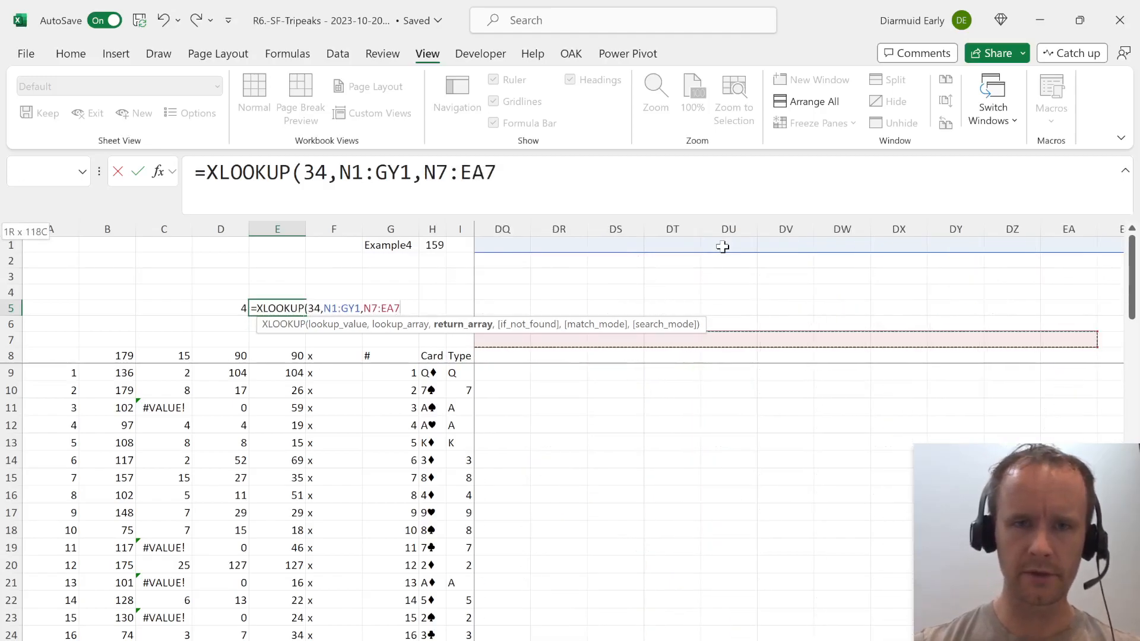
pyautogui.click(481, 177)
pyautogui.press('BackSpace')
pyautogui.press('BackSpace')
pyautogui.write('gy7')
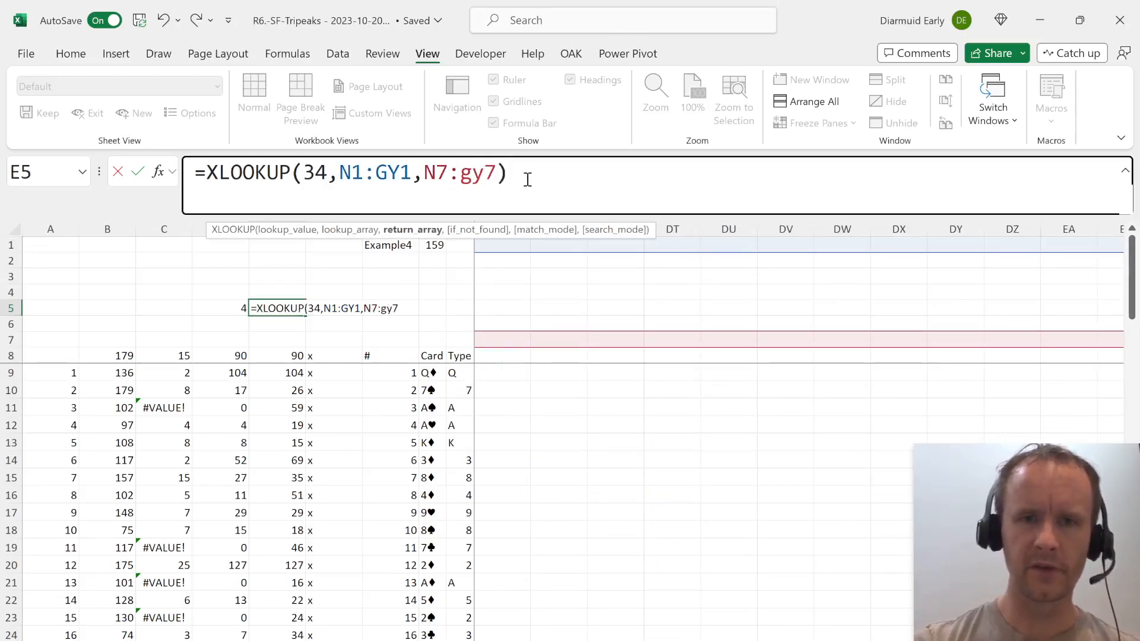
pyautogui.press('Return')
# Examine the open card rows and play points of rounds 22 to 25.
pyautogui.press('Up')
pyautogui.press('Right')
pyautogui.press('Right')
pyautogui.press('Right')
pyautogui.press('Right')
pyautogui.press('Right')
pyautogui.press('Right')
pyautogui.press('Right')
pyautogui.press('Right')
pyautogui.press('Right')
pyautogui.press('Right')
pyautogui.press('Right')
pyautogui.press('Right')
pyautogui.press('Right')
pyautogui.press('Right')
pyautogui.press('Right')
pyautogui.press('Right')
pyautogui.press('Right')
pyautogui.press('Right')
pyautogui.press('Right')
pyautogui.press('Right')
pyautogui.press('Right')
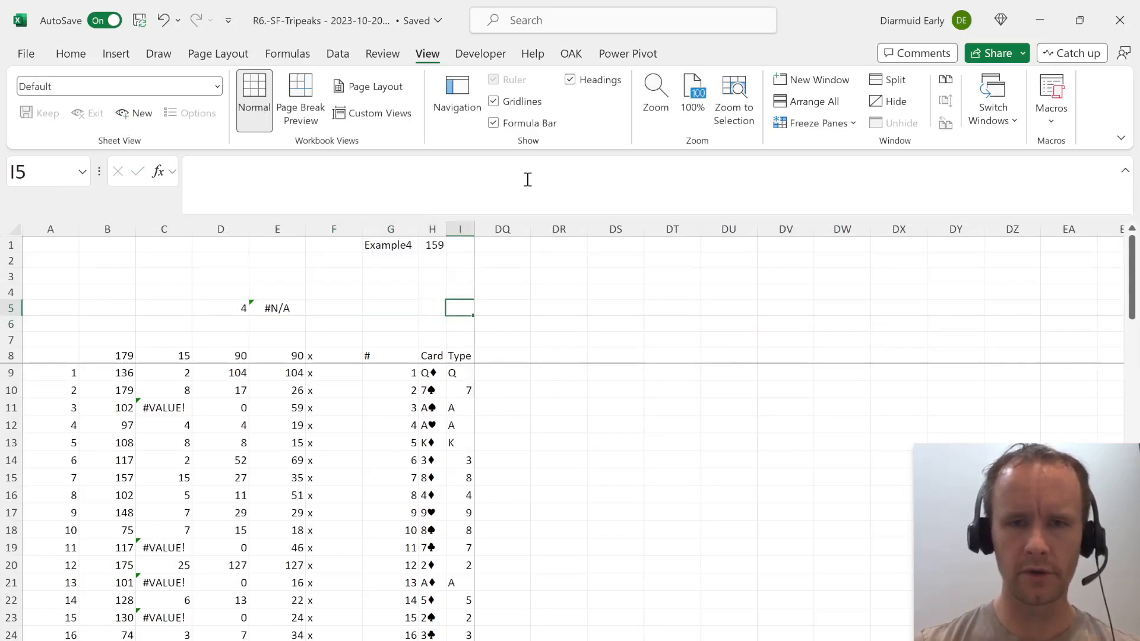
pyautogui.press('Right')
pyautogui.press('Right')
pyautogui.press('Right')
pyautogui.press('Right')
pyautogui.press('Right')
pyautogui.press('Right')
pyautogui.press('Right')
pyautogui.press('Right')
pyautogui.press('Right')
pyautogui.press('Right')
pyautogui.press('Right')
pyautogui.press('Right')
pyautogui.press('Right')
pyautogui.press('Right')
pyautogui.press('Right')
pyautogui.press('Right')
pyautogui.press('Right')
pyautogui.press('Right')
pyautogui.press('Right')
pyautogui.press('Right')
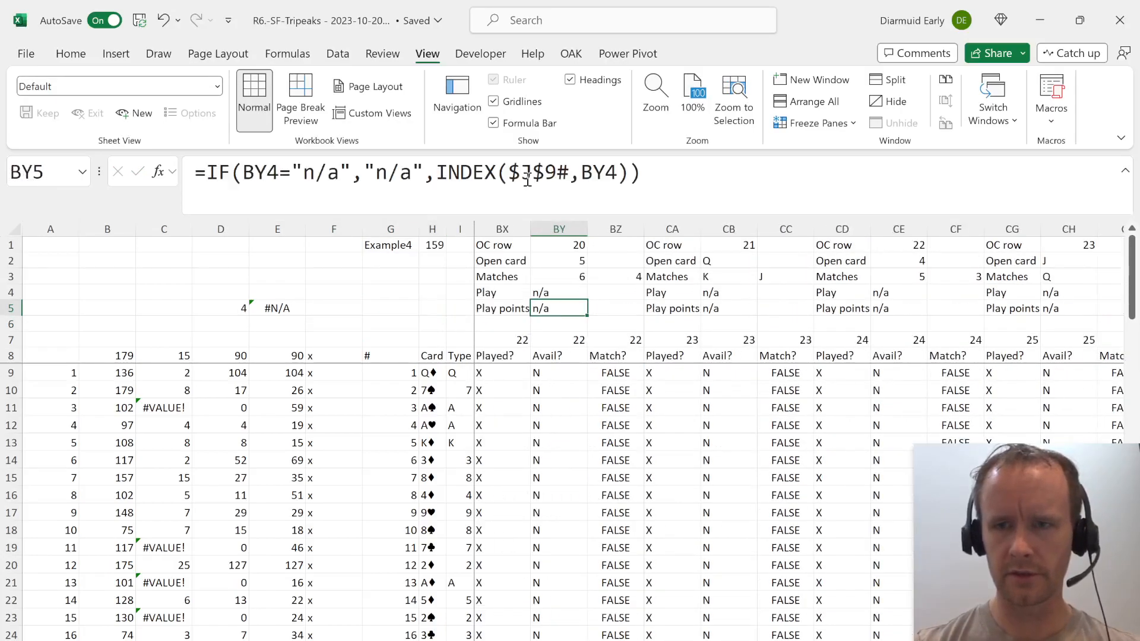
pyautogui.hotkey('ctrl', 'Left')
pyautogui.press('Left')
pyautogui.press('Left')
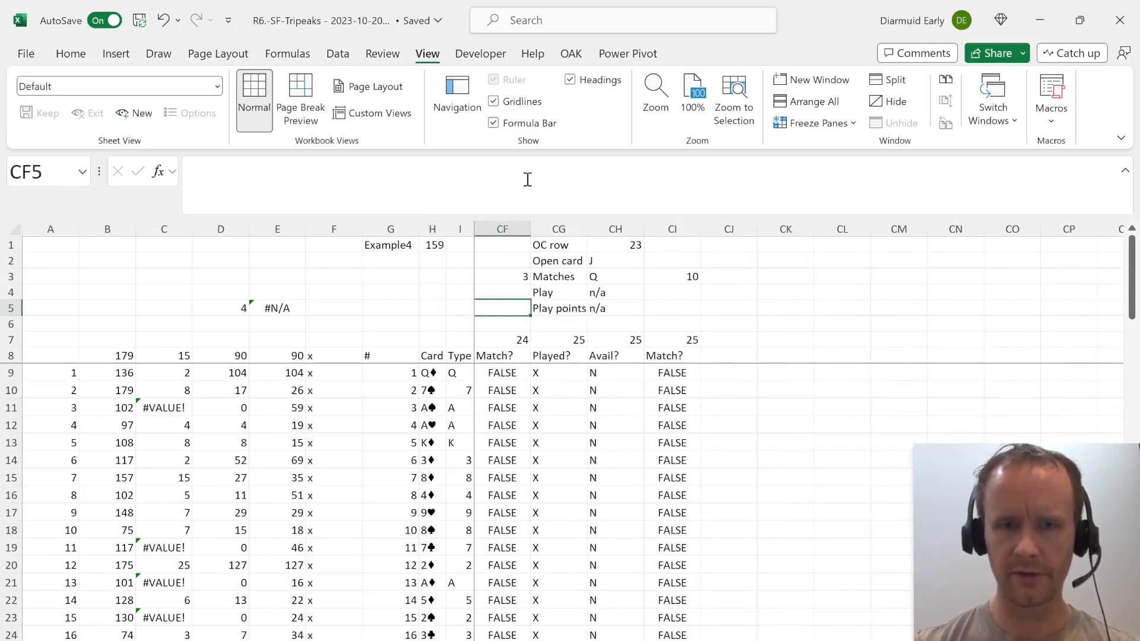
pyautogui.press('Right')
pyautogui.press('Right')
pyautogui.hotkey('shift', 'space')
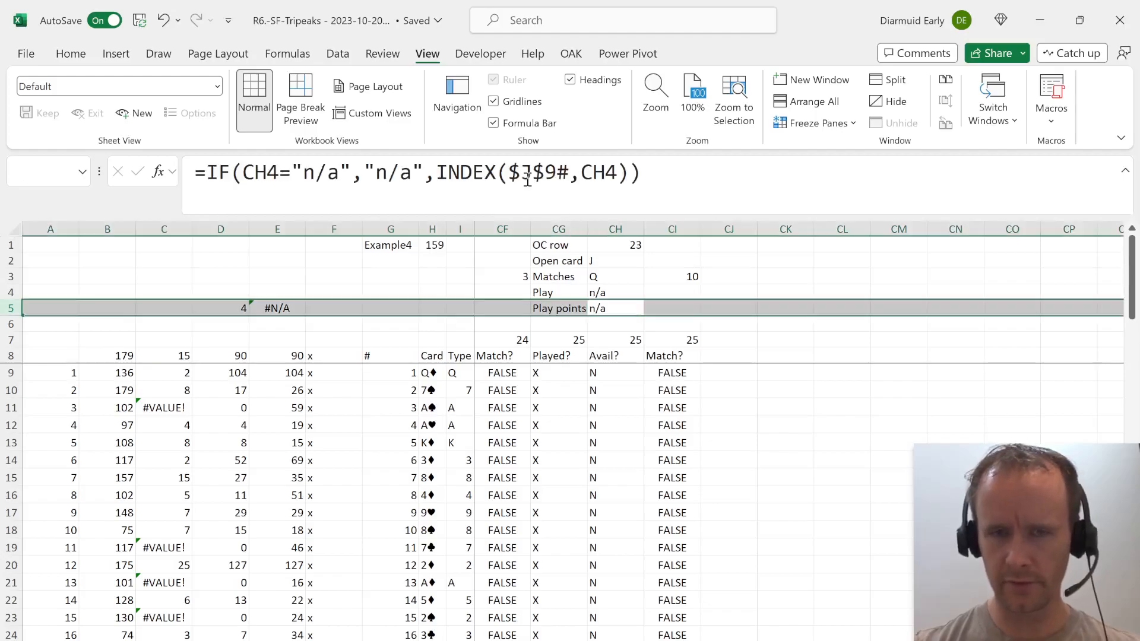
# Examine the play points in row 5 backwards from round 21 to round 7.
pyautogui.press('Left')
pyautogui.press('Left')
pyautogui.press('Left')
pyautogui.press('Left')
pyautogui.press('Left')
pyautogui.press('Left')
pyautogui.press('Left')
pyautogui.press('Left')
pyautogui.press('Left')
pyautogui.press('Left')
pyautogui.press('Left')
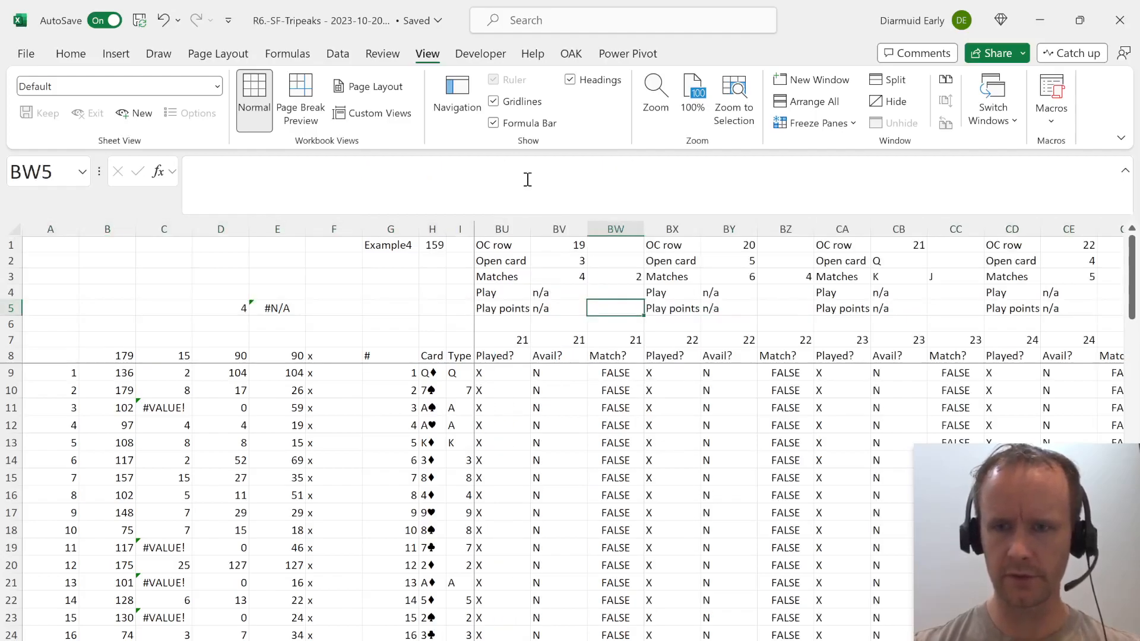
pyautogui.press('Left')
pyautogui.press('Left')
pyautogui.press('Left')
pyautogui.press('Left')
pyautogui.press('Left')
pyautogui.press('Left')
pyautogui.press('Left')
pyautogui.press('Left')
pyautogui.press('Left')
pyautogui.press('Left')
pyautogui.press('Left')
pyautogui.press('Left')
pyautogui.press('Left')
pyautogui.press('Left')
pyautogui.press('Left')
pyautogui.press('Left')
pyautogui.press('Left')
pyautogui.press('Left')
pyautogui.press('Left')
pyautogui.press('Left')
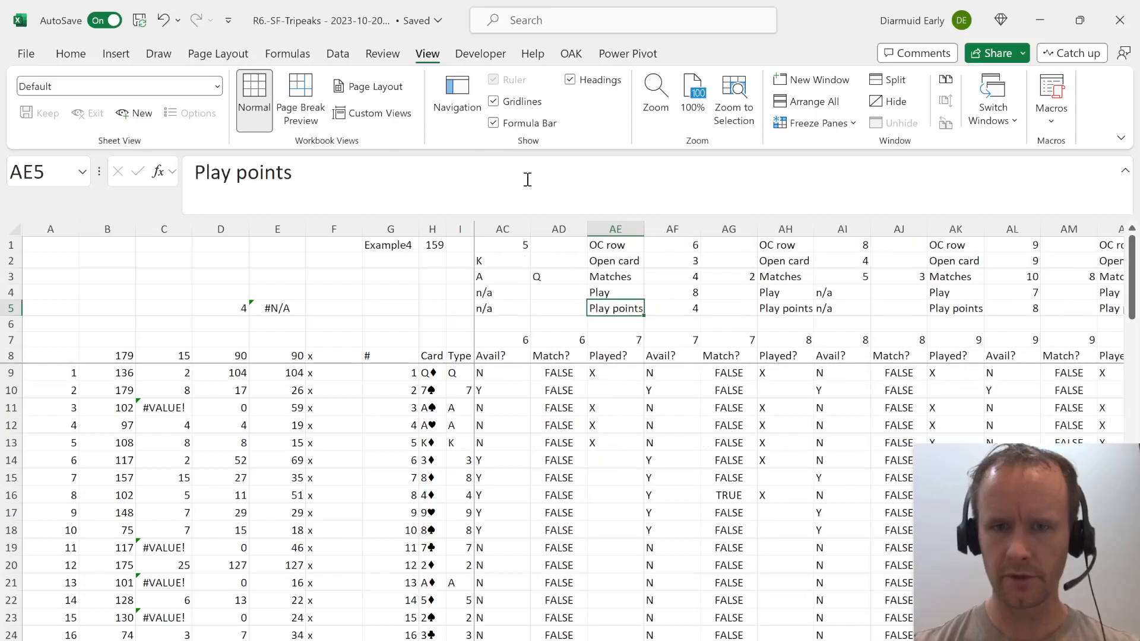
pyautogui.press('Right')
pyautogui.hotkey('shift', 'space')
pyautogui.press('Left')
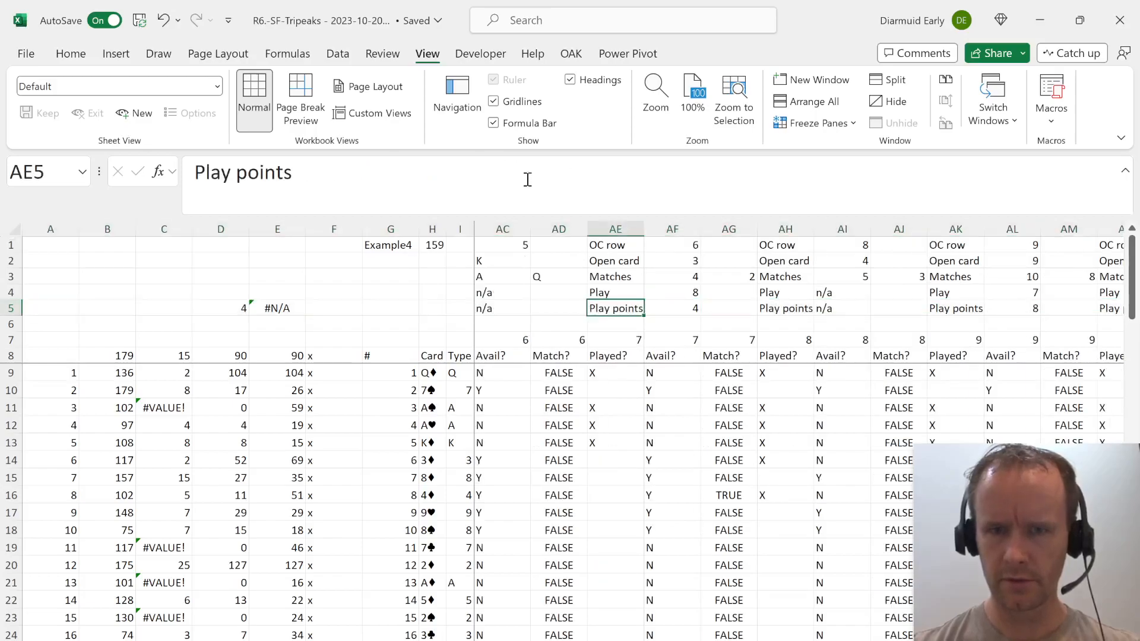
# Move the MINIFS and XLOOKUP formulas from D5:E5 up one row to D4:E4.
pyautogui.press('Left')
pyautogui.press('Left')
pyautogui.press('Left')
pyautogui.press('Left')
pyautogui.press('Left')
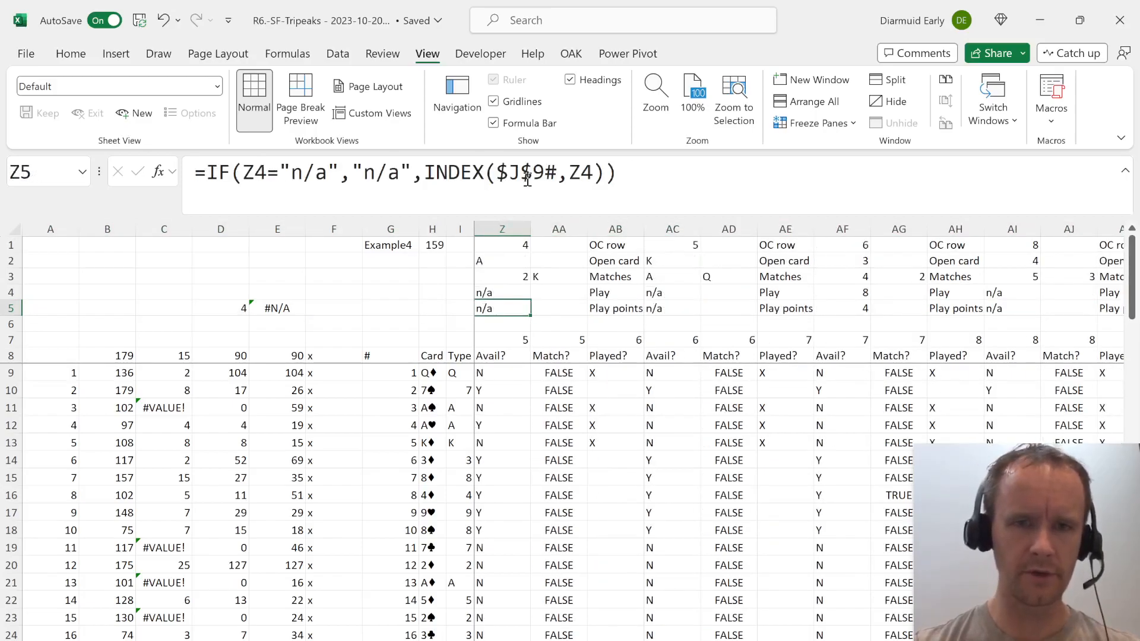
pyautogui.press('Left')
pyautogui.click(239, 312)
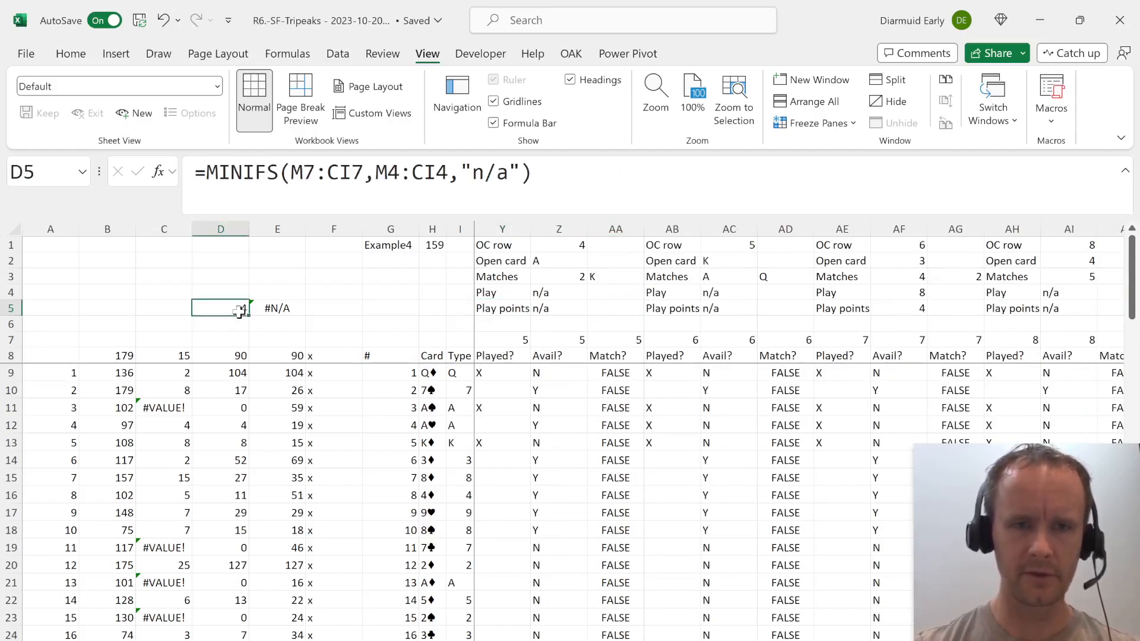
pyautogui.hotkey('shift', 'Right')
pyautogui.hotkey('ctrl', 'c')
pyautogui.press('Up')
pyautogui.hotkey('ctrl', 'v')
pyautogui.press('Down')
pyautogui.hotkey('shift', 'space')
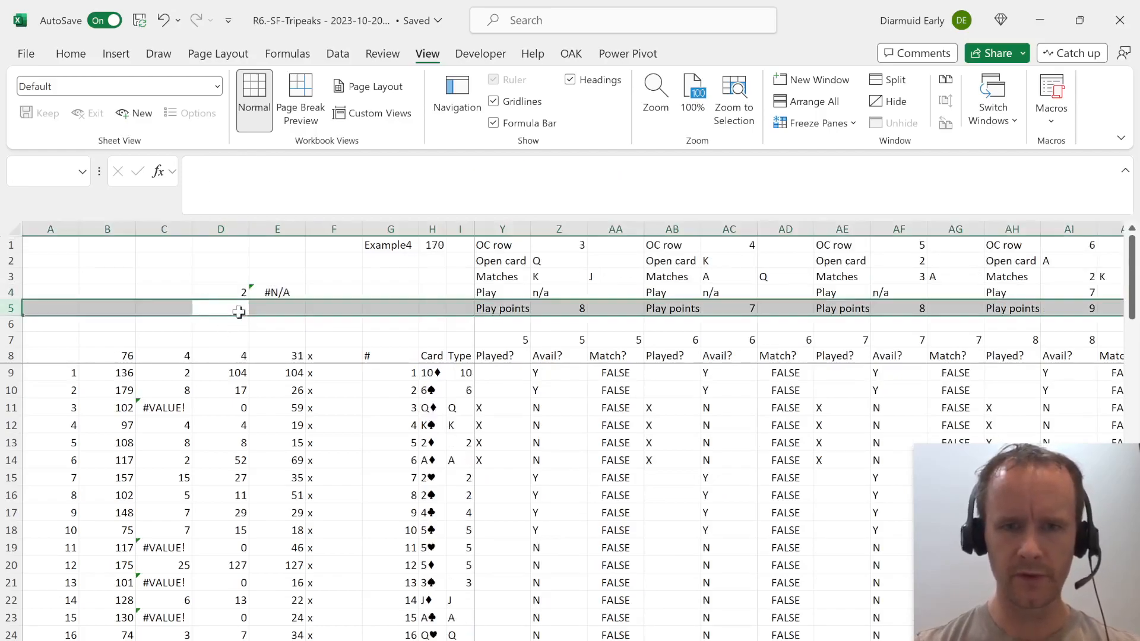
# Examine the play points in row 5 through round 25 and the OC row formula in CH1.
pyautogui.press('Right')
pyautogui.hotkey('ctrl', 'Right')
pyautogui.hotkey('ctrl', 'Right')
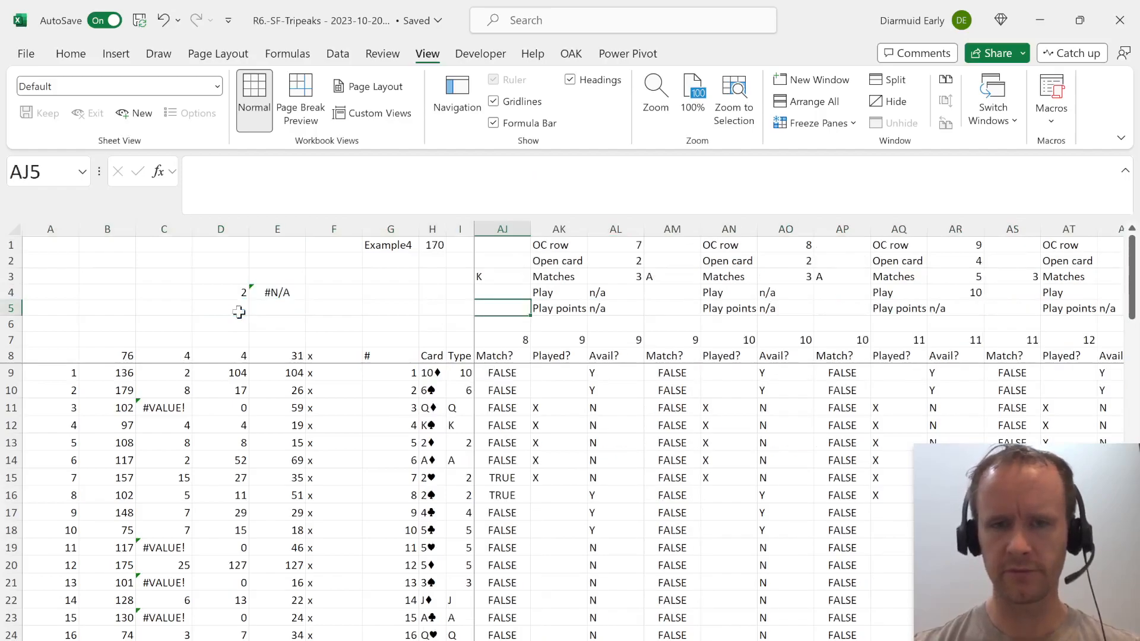
pyautogui.hotkey('alt', 'pagedown')
pyautogui.hotkey('alt', 'pagedown')
pyautogui.hotkey('alt', 'pageup')
pyautogui.press('Right')
pyautogui.press('Right')
pyautogui.press('Right')
pyautogui.press('Right')
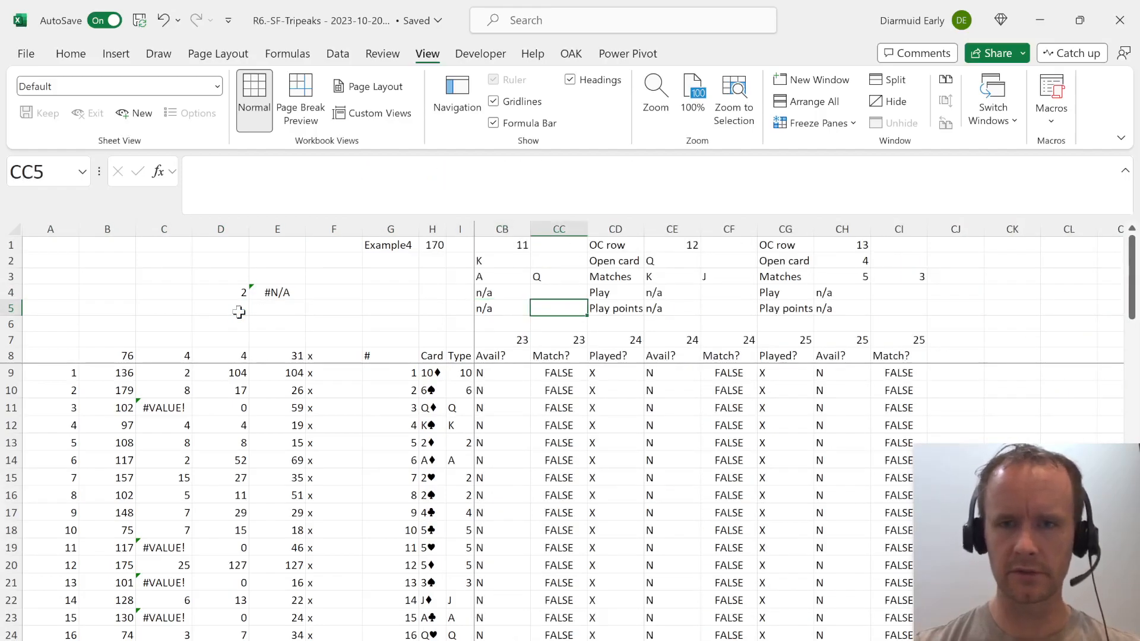
pyautogui.press('Right')
pyautogui.press('Right')
pyautogui.press('Left')
pyautogui.hotkey('ctrl', 'Up')
pyautogui.hotkey('ctrl', 'shift', 'Down')
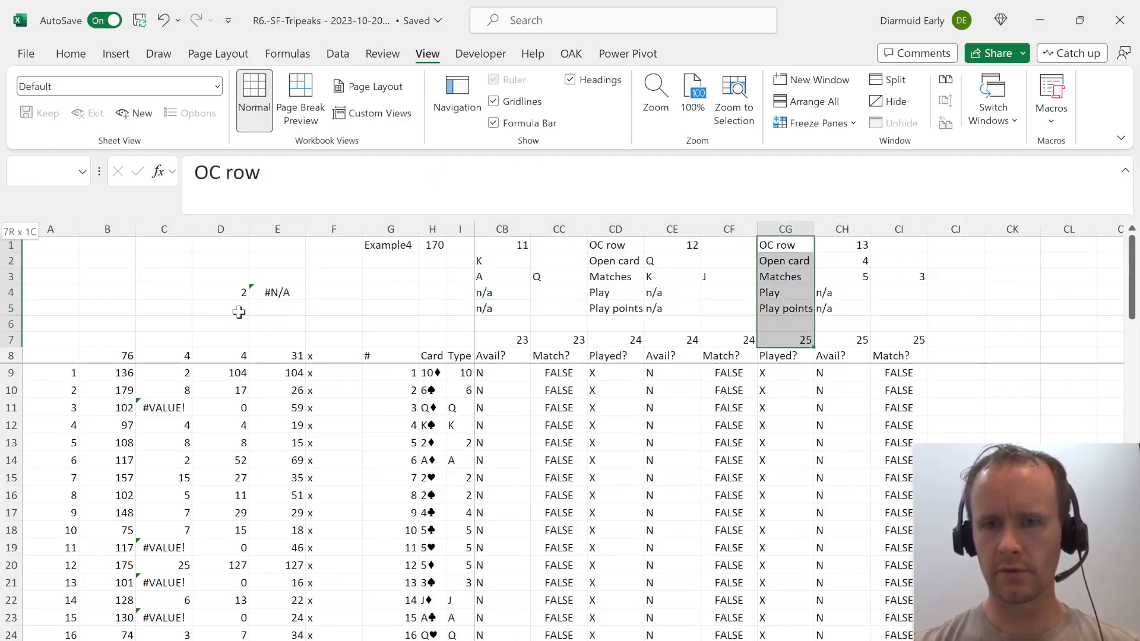
pyautogui.hotkey('ctrl', 'shift', 'Down')
pyautogui.hotkey('ctrl', 'shift', 'Down')
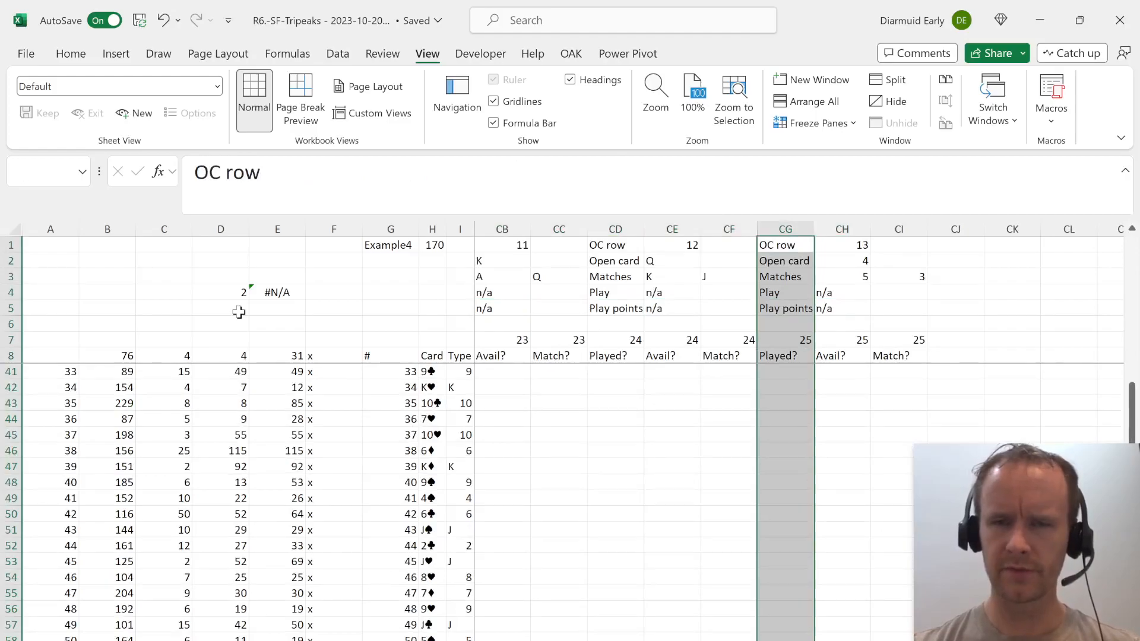
pyautogui.press('Left')
pyautogui.press('Right')
pyautogui.press('Right')
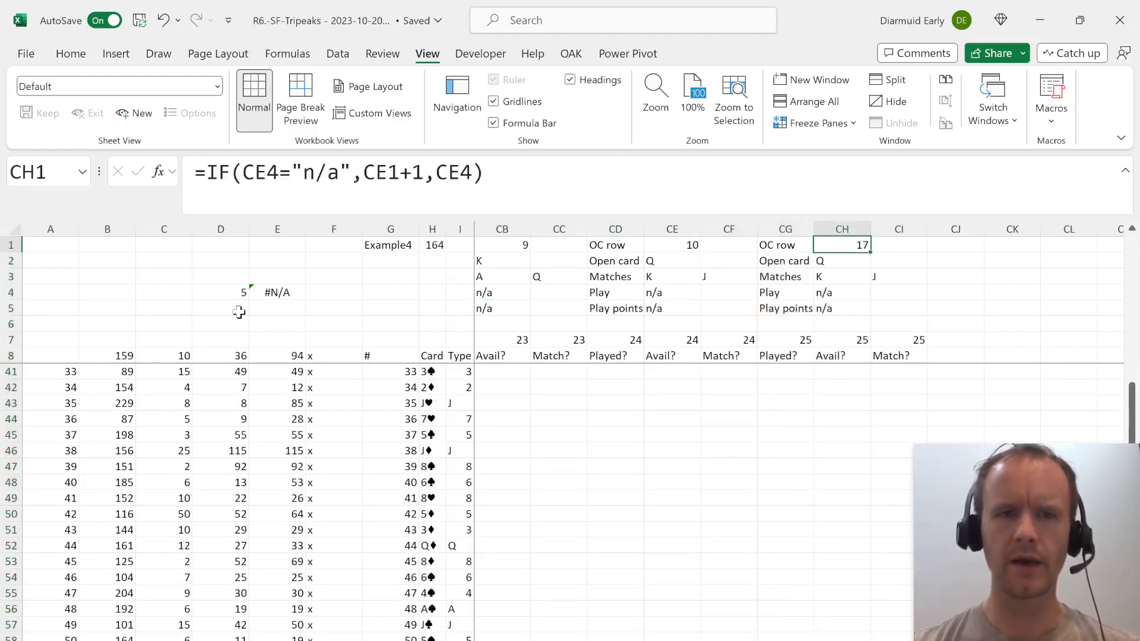
# Examine the OC row and open card cells of rounds 1 and 2.
pyautogui.hotkey('alt', 'pageup')
pyautogui.hotkey('alt', 'pageup')
pyautogui.hotkey('alt', 'pageup')
pyautogui.hotkey('alt', 'pageup')
pyautogui.hotkey('alt', 'pageup')
pyautogui.hotkey('alt', 'pageup')
pyautogui.hotkey('alt', 'pageup')
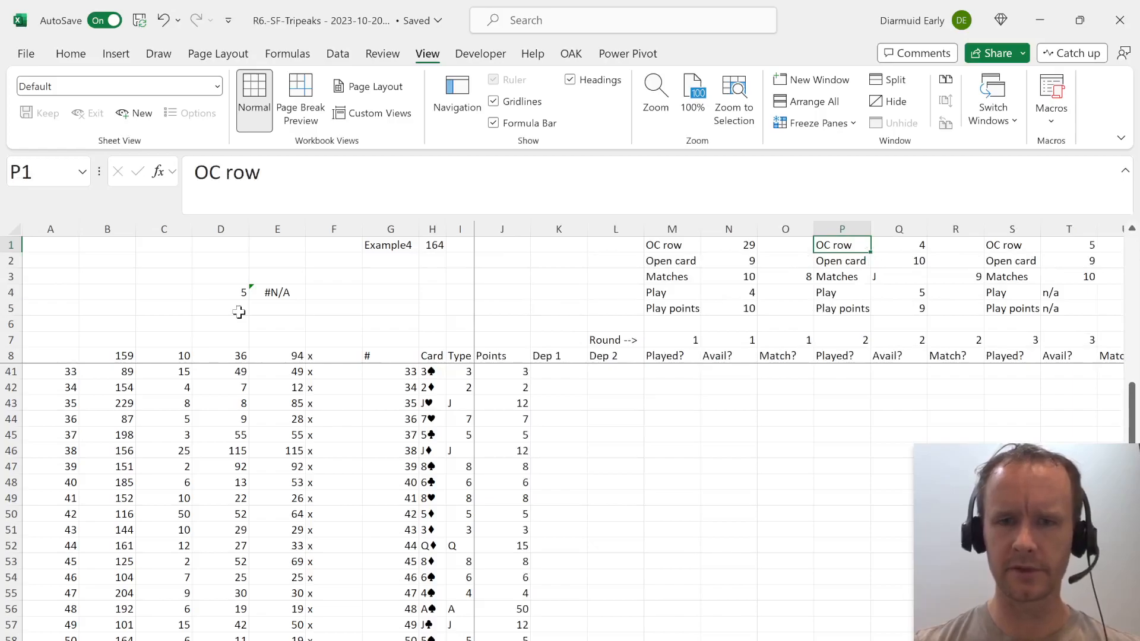
pyautogui.press('Down')
pyautogui.press('Right')
pyautogui.press('Up')
pyautogui.press('Left')
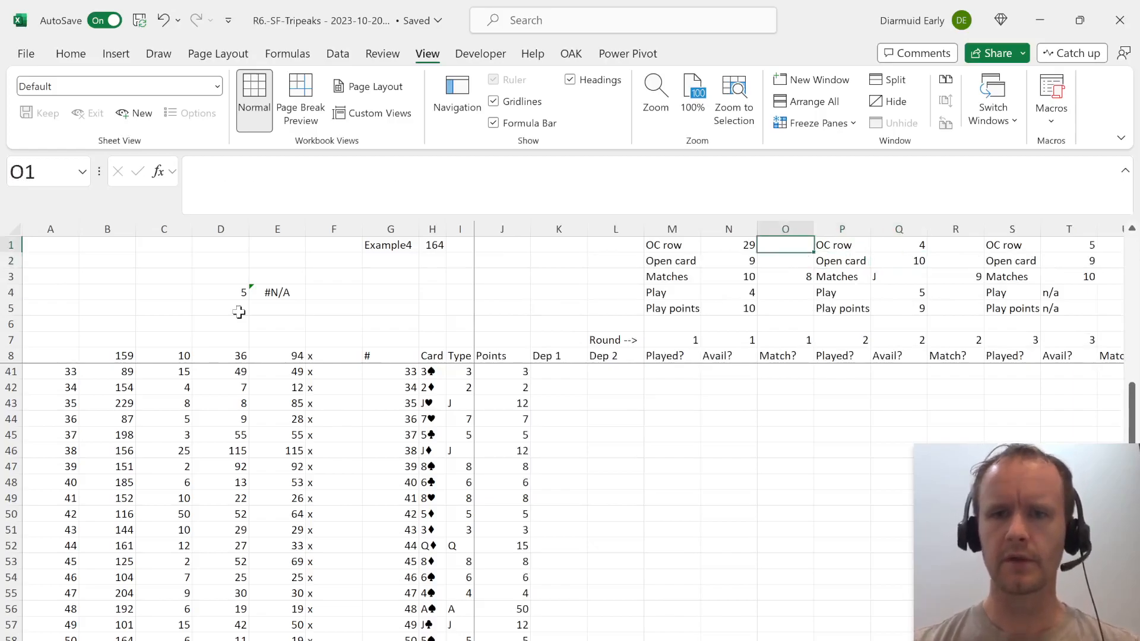
pyautogui.press('Left')
pyautogui.press('Left')
pyautogui.press('Down')
pyautogui.press('Down')
pyautogui.press('Up')
pyautogui.press('Up')
pyautogui.press('Right')
pyautogui.press('Right')
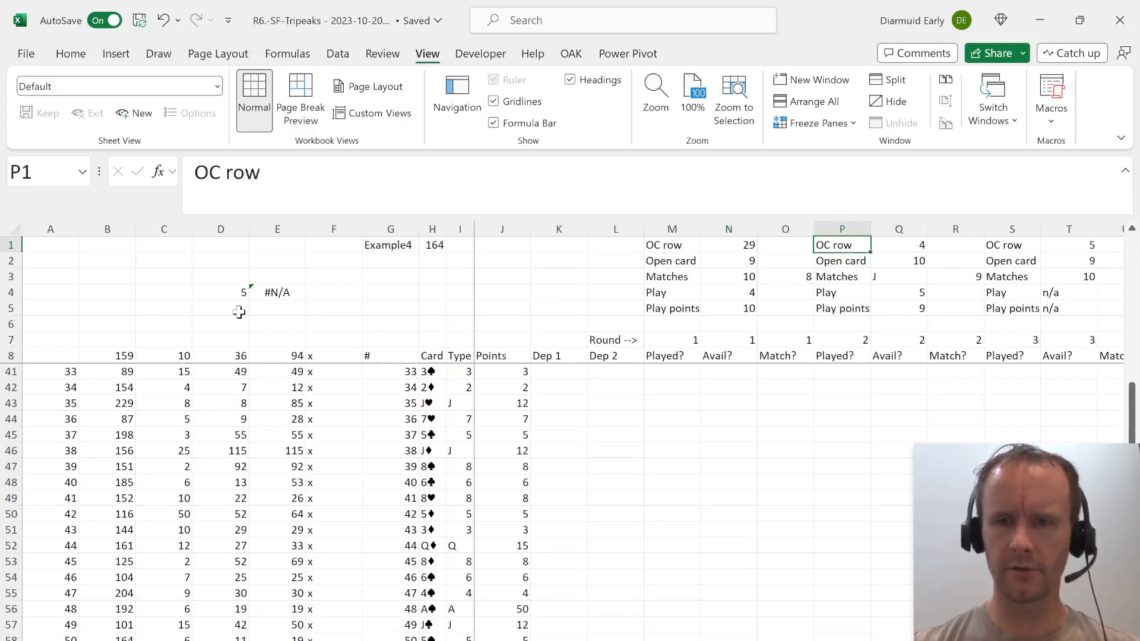
# Change the round 2 OC row formula in Q1 to =IF(N4="n/a",MAX($N1:N1)+1,N4).
pyautogui.press('Right')
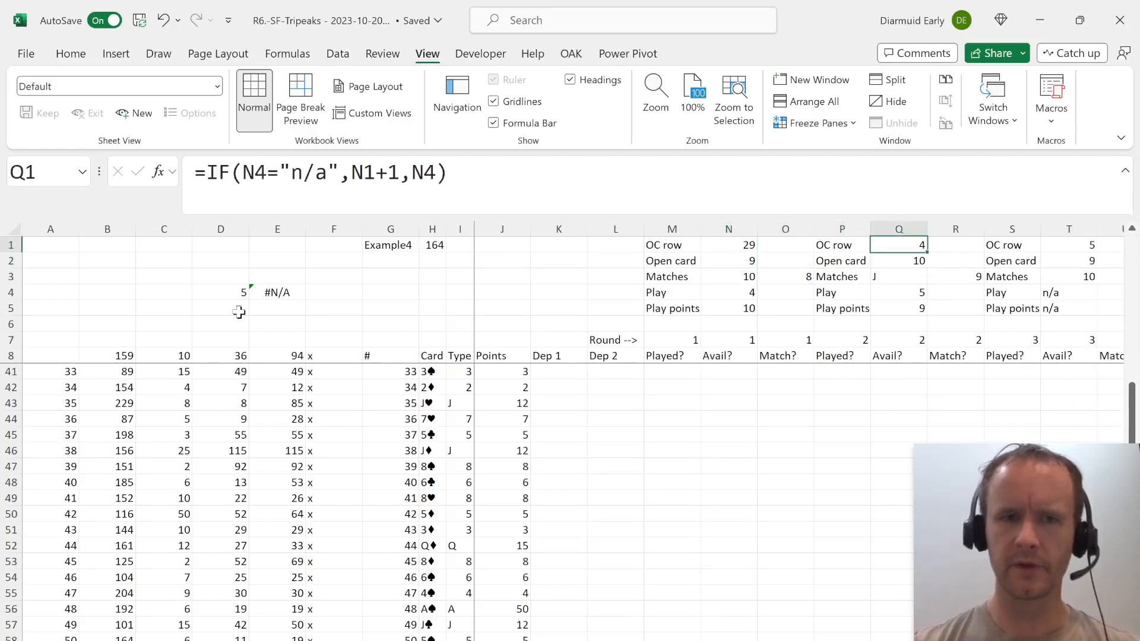
pyautogui.click(349, 173)
pyautogui.write('max(')
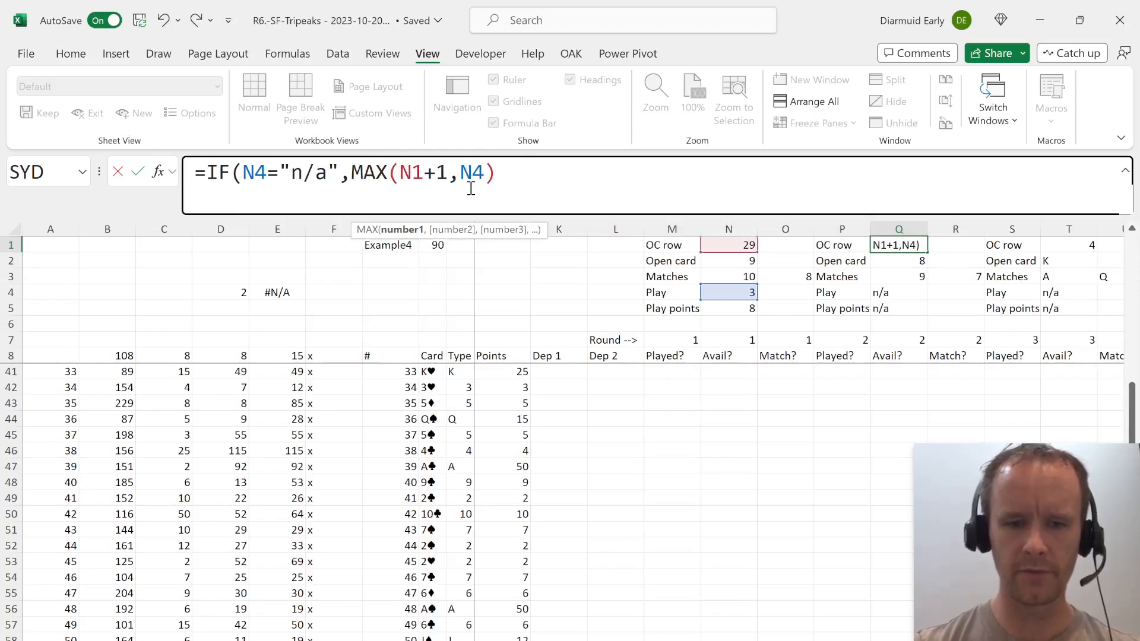
pyautogui.write('$N')
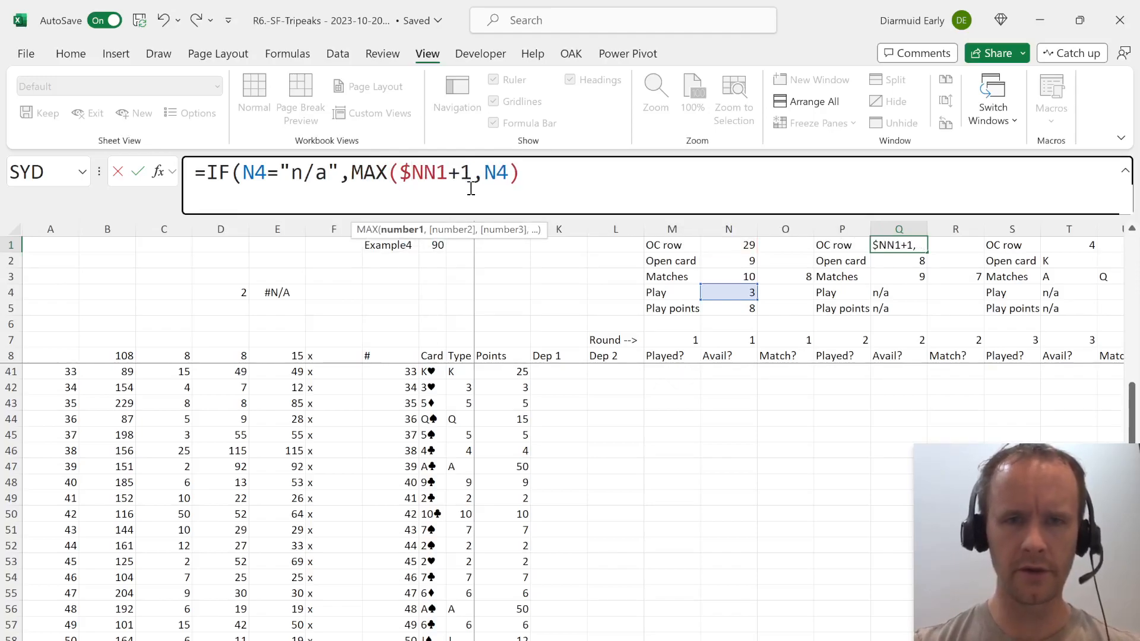
pyautogui.write('1:')
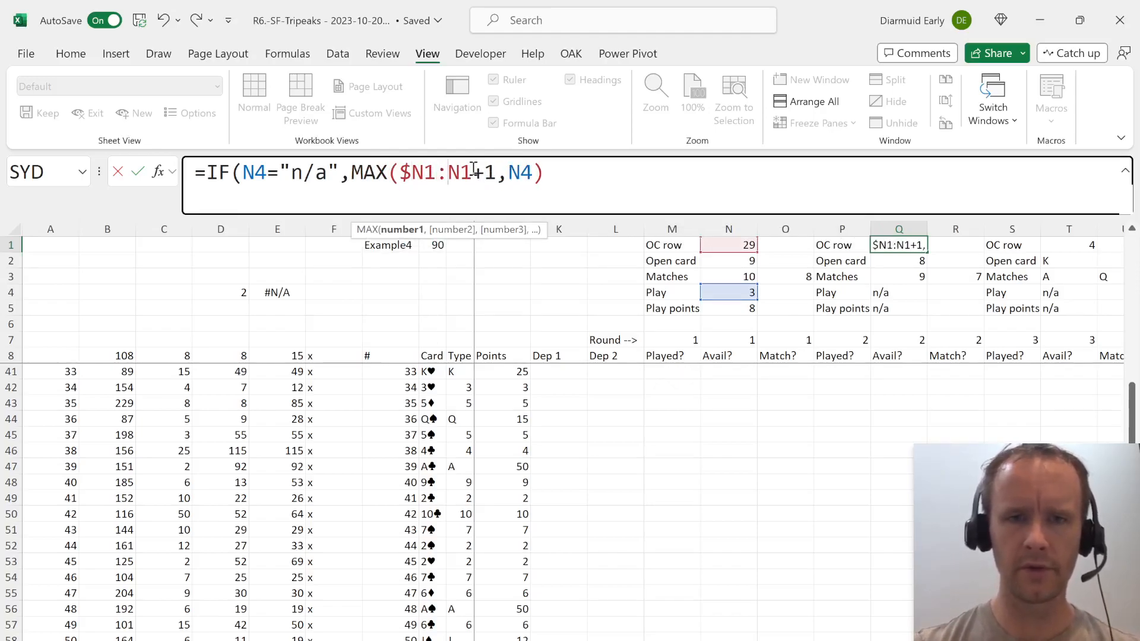
pyautogui.write(')')
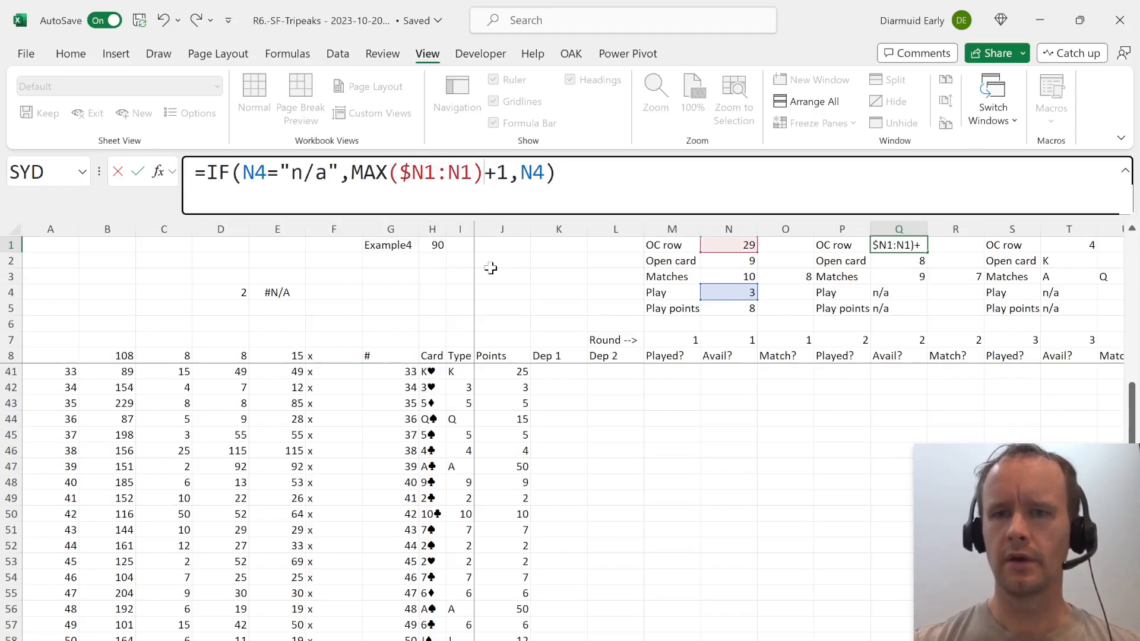
pyautogui.press('Return')
# Copy the Q1 formula into the OC row cell of every following round, from T1 through CH1.
pyautogui.press('Up')
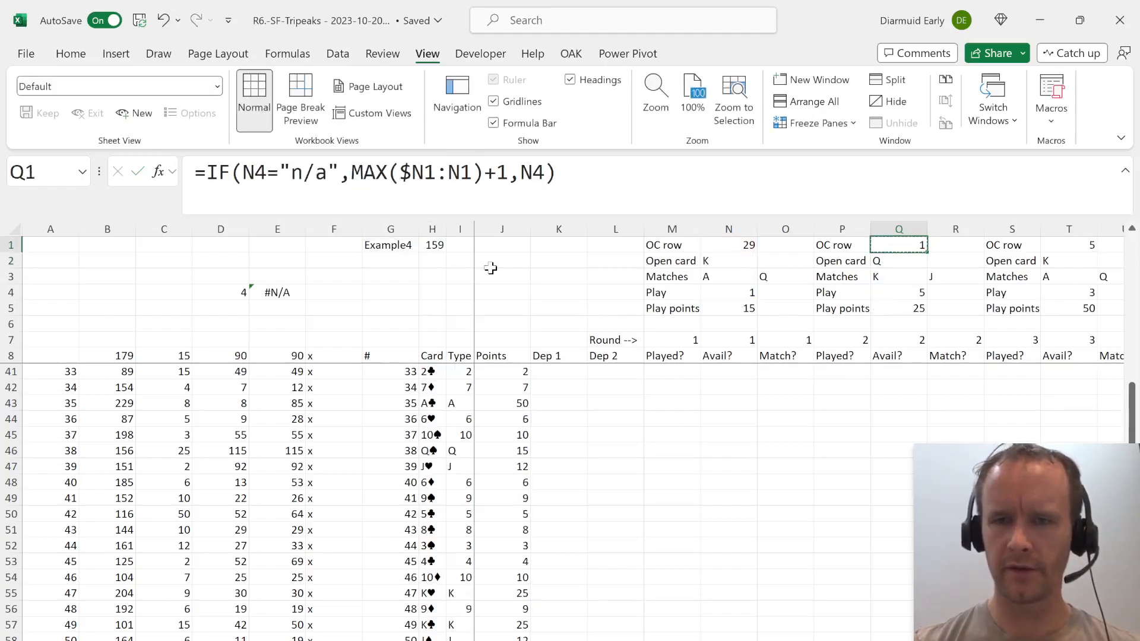
pyautogui.hotkey('ctrl', 'c')
pyautogui.press('Right')
pyautogui.press('Right')
pyautogui.press('Right')
pyautogui.hotkey('ctrl', 'v')
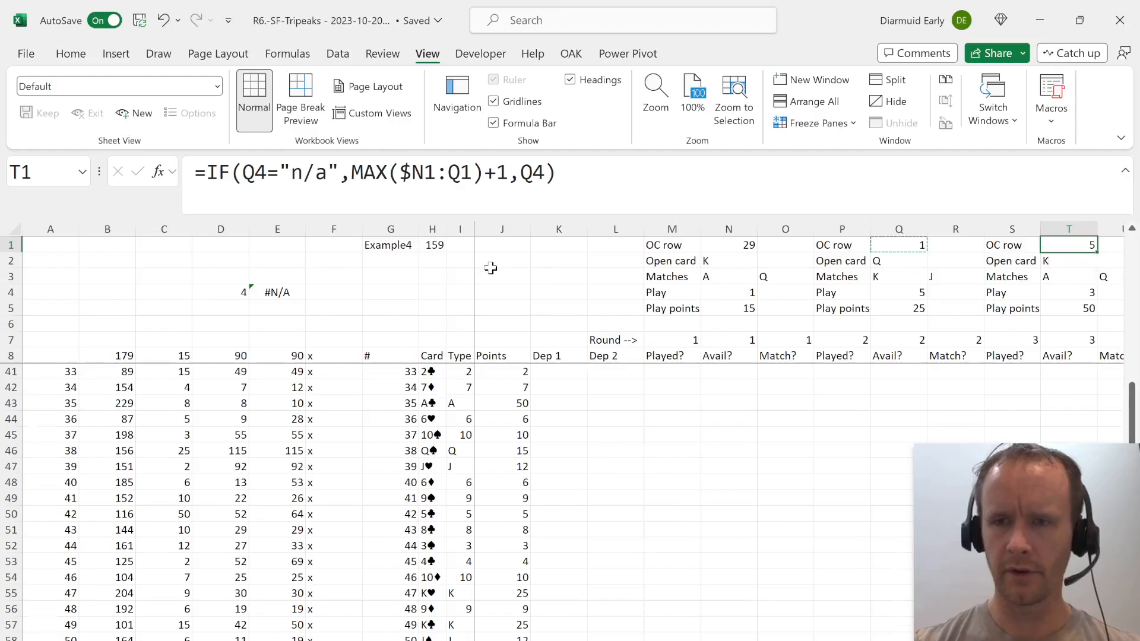
pyautogui.press('Right')
pyautogui.press('Right')
pyautogui.press('Right')
pyautogui.hotkey('ctrl', 'v')
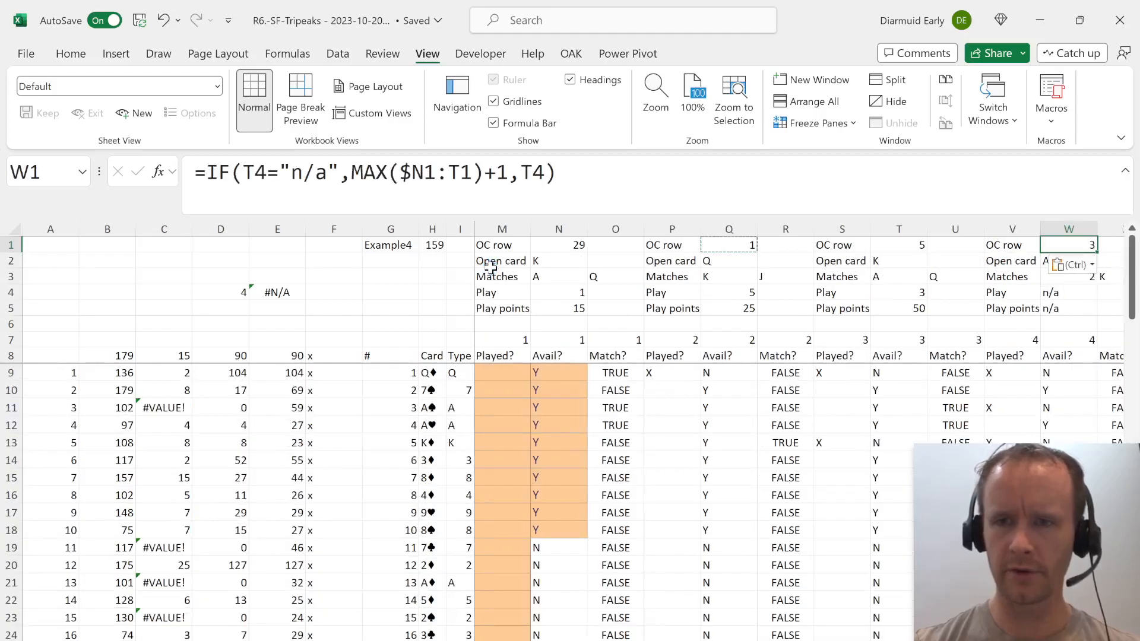
pyautogui.press('Right')
pyautogui.press('Right')
pyautogui.press('Right')
pyautogui.hotkey('ctrl', 'v')
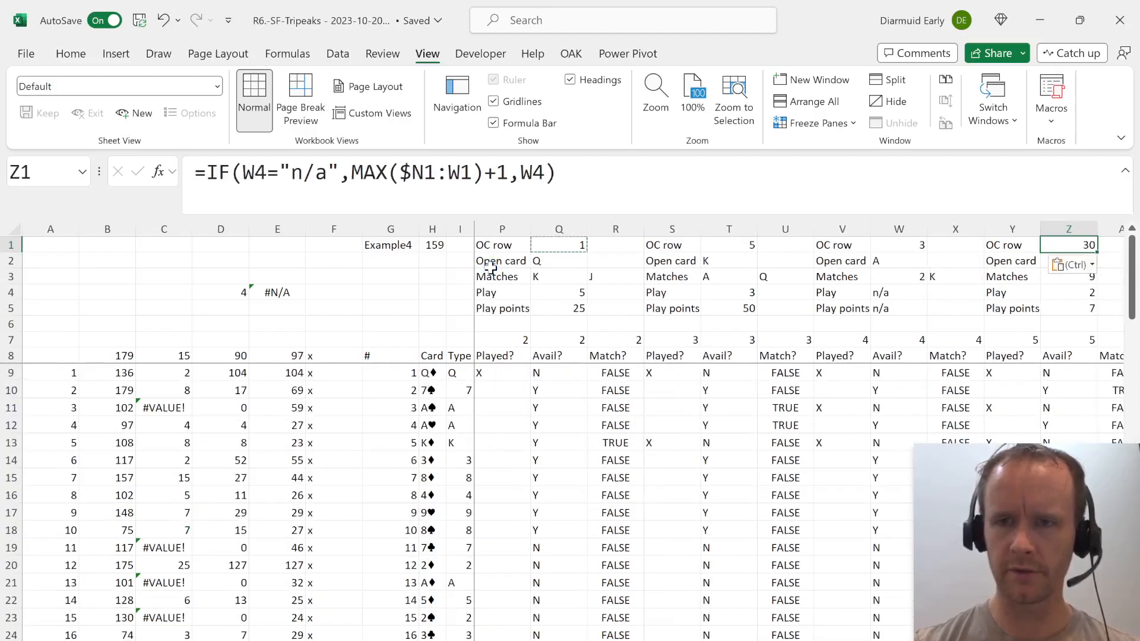
pyautogui.press('Right')
pyautogui.press('Right')
pyautogui.press('Right')
pyautogui.hotkey('ctrl', 'v')
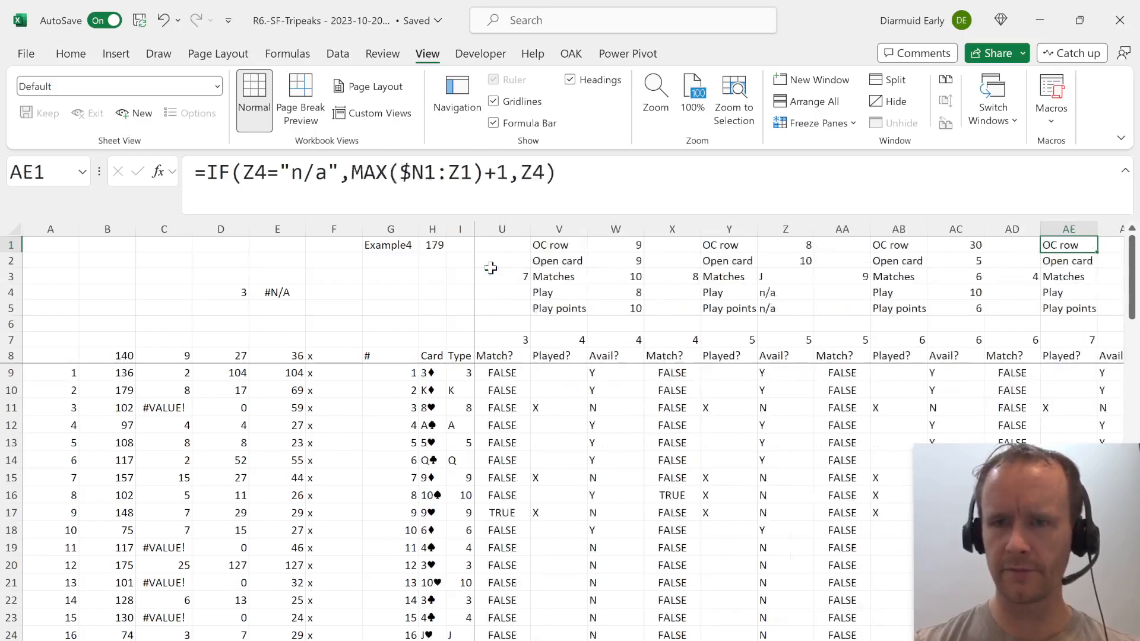
pyautogui.press('Right')
pyautogui.press('Right')
pyautogui.press('Right')
pyautogui.hotkey('ctrl', 'v')
pyautogui.press('Right')
pyautogui.press('Right')
pyautogui.press('Right')
pyautogui.hotkey('ctrl', 'v')
pyautogui.press('Right')
pyautogui.press('Right')
pyautogui.press('Right')
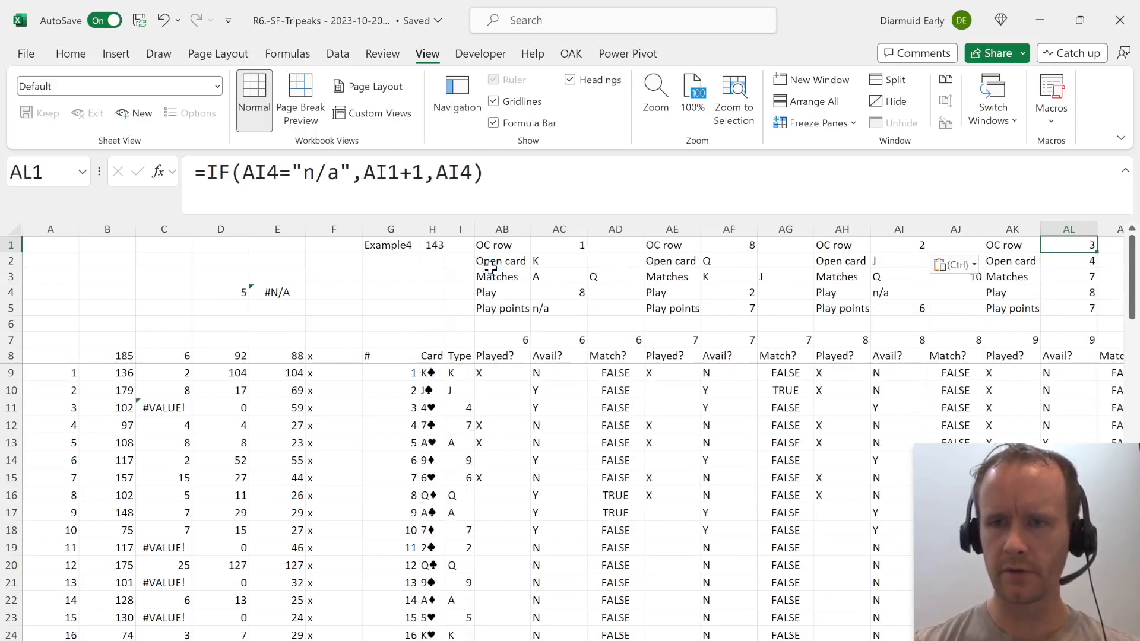
pyautogui.hotkey('ctrl', 'v')
pyautogui.press('Right')
pyautogui.press('Right')
pyautogui.press('Right')
pyautogui.hotkey('ctrl', 'v')
pyautogui.press('Right')
pyautogui.press('Right')
pyautogui.press('Right')
pyautogui.hotkey('ctrl', 'v')
pyautogui.press('Right')
pyautogui.press('Right')
pyautogui.press('Right')
pyautogui.hotkey('ctrl', 'v')
pyautogui.press('Right')
pyautogui.press('Right')
pyautogui.press('Right')
pyautogui.hotkey('ctrl', 'v')
pyautogui.press('Right')
pyautogui.press('Right')
pyautogui.press('Right')
pyautogui.hotkey('ctrl', 'v')
pyautogui.press('Right')
pyautogui.press('Right')
pyautogui.press('Right')
pyautogui.hotkey('ctrl', 'v')
pyautogui.press('Right')
pyautogui.press('Right')
pyautogui.press('Right')
pyautogui.hotkey('ctrl', 'v')
pyautogui.press('Right')
pyautogui.press('Right')
pyautogui.press('Right')
pyautogui.hotkey('ctrl', 'v')
pyautogui.press('Right')
pyautogui.press('Right')
pyautogui.press('Right')
pyautogui.hotkey('ctrl', 'v')
pyautogui.press('Right')
pyautogui.press('Right')
pyautogui.press('Right')
pyautogui.hotkey('ctrl', 'v')
pyautogui.press('Right')
pyautogui.press('Right')
pyautogui.press('Right')
pyautogui.hotkey('ctrl', 'v')
pyautogui.press('Right')
pyautogui.press('Right')
pyautogui.press('Right')
pyautogui.hotkey('ctrl', 'v')
pyautogui.press('Right')
pyautogui.press('Right')
pyautogui.press('Right')
pyautogui.hotkey('ctrl', 'v')
pyautogui.hotkey('ctrl', 'v')
pyautogui.press('Right')
pyautogui.press('Right')
pyautogui.press('Right')
pyautogui.hotkey('ctrl', 'v')
pyautogui.press('Right')
pyautogui.press('Right')
pyautogui.press('Right')
pyautogui.hotkey('ctrl', 'v')
pyautogui.press('Right')
pyautogui.press('Right')
pyautogui.press('Right')
pyautogui.hotkey('ctrl', 'v')
pyautogui.hotkey('ctrl', 'Right')
pyautogui.hotkey('ctrl', 'Left')
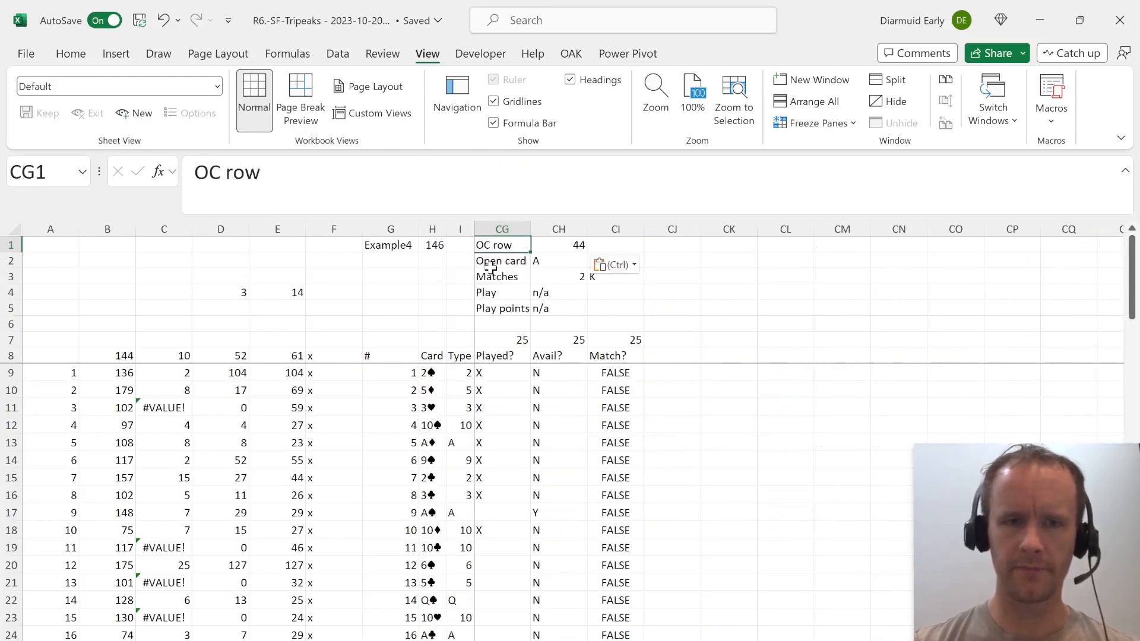
# Set E8 to =E4 so the results column reports the round-number lookup.
pyautogui.click(282, 344)
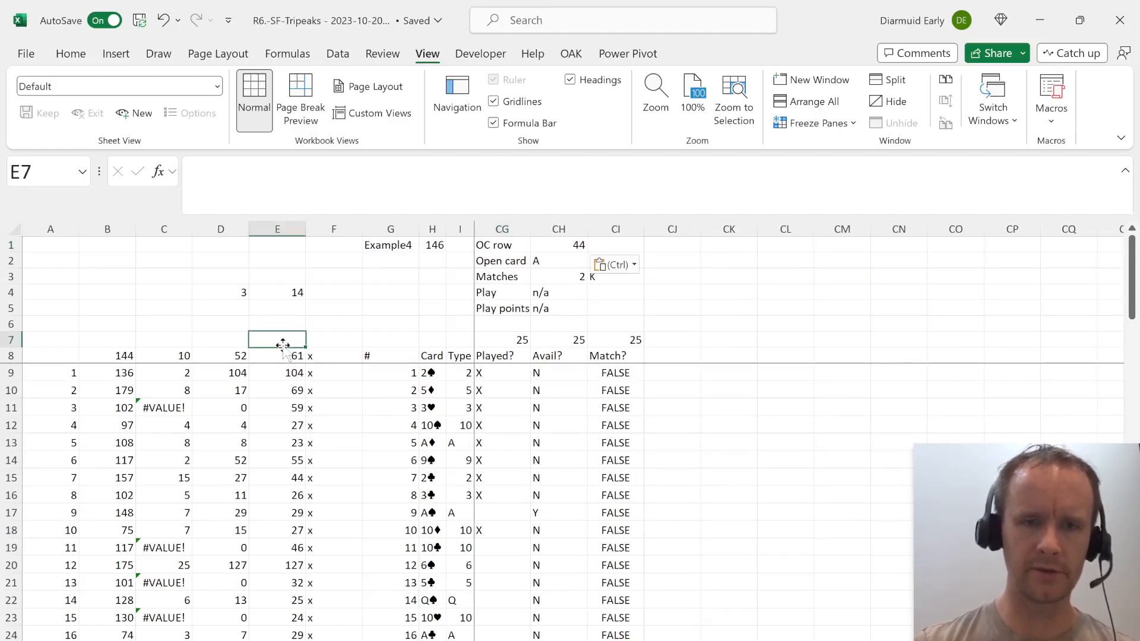
pyautogui.click(283, 355)
pyautogui.write('=')
pyautogui.press('Up')
pyautogui.press('Up')
pyautogui.press('Up')
pyautogui.press('Up')
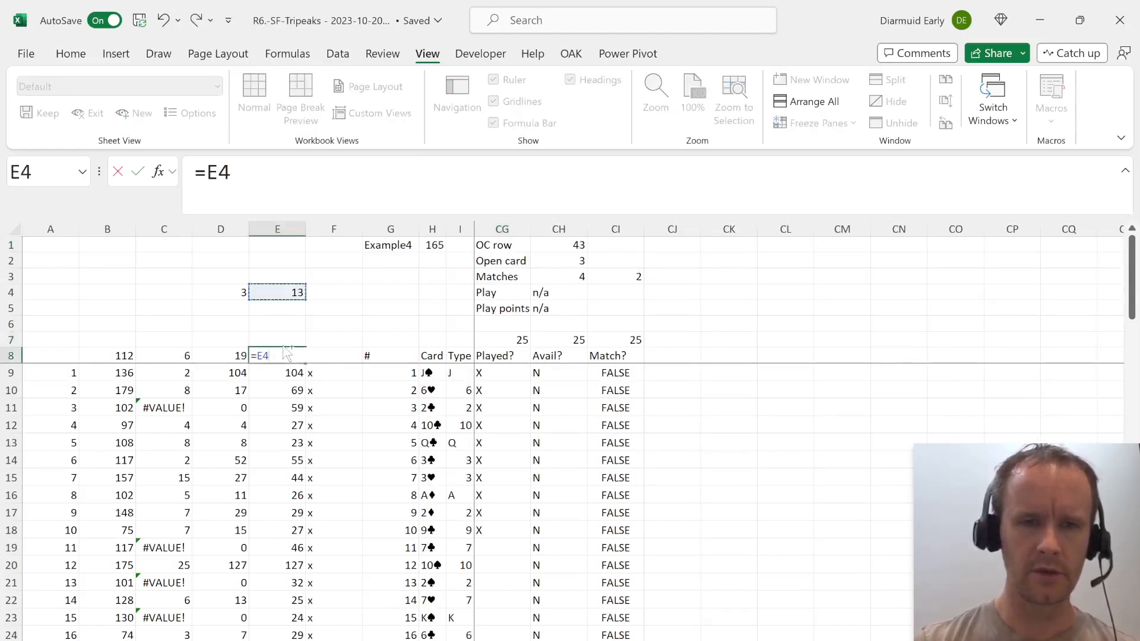
pyautogui.hotkey('ctrl', 'Return')
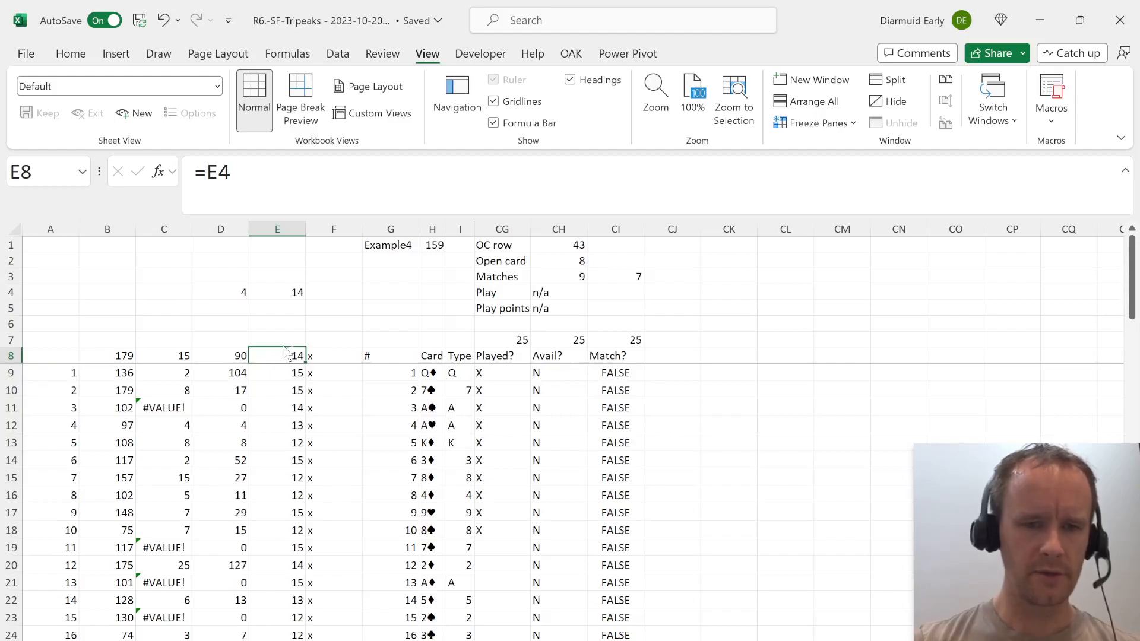
# Examine the column D values of the Level 4 games on the case sheet.
pyautogui.hotkey('ctrl', 'pageup')
pyautogui.press('Left')
pyautogui.press('Down')
# Select the column E data table results from game 51 (E59) down through the Level 4 games on the working sheet.
pyautogui.press('Down')
pyautogui.hotkey('ctrl', 'shift', 'Down')
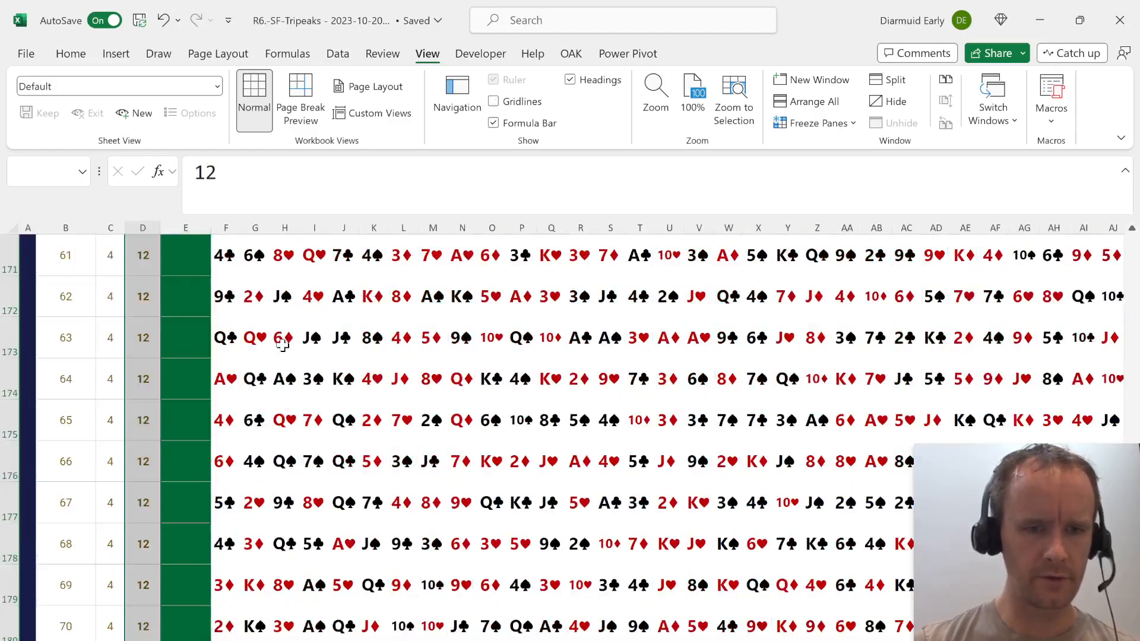
pyautogui.hotkey('ctrl', 'pagedown')
pyautogui.press('Down')
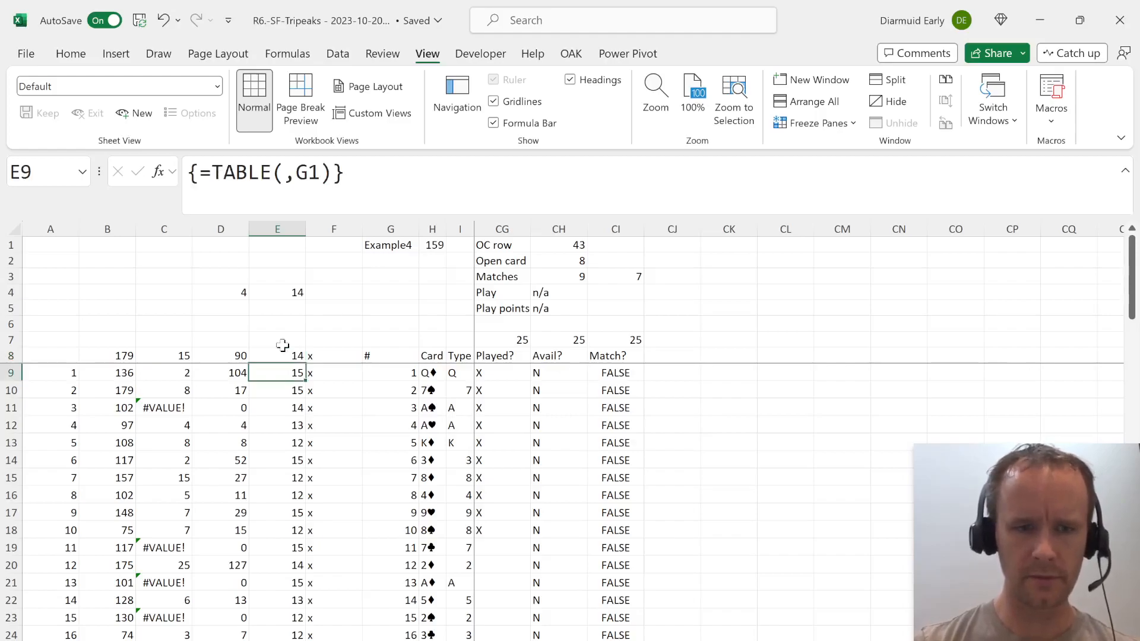
pyautogui.press('pagedown')
pyautogui.press('pagedown')
pyautogui.press('pagedown')
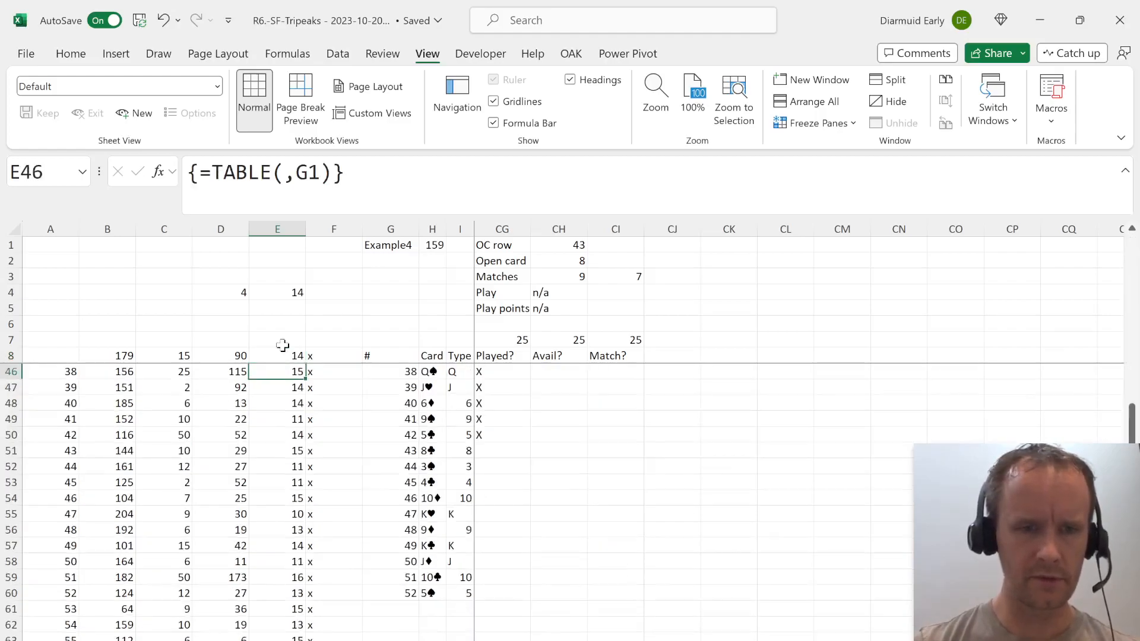
pyautogui.press('Up')
pyautogui.press('Up')
pyautogui.press('Up')
pyautogui.press('Up')
pyautogui.press('Up')
pyautogui.press('Up')
pyautogui.press('Up')
pyautogui.press('Up')
pyautogui.press('Up')
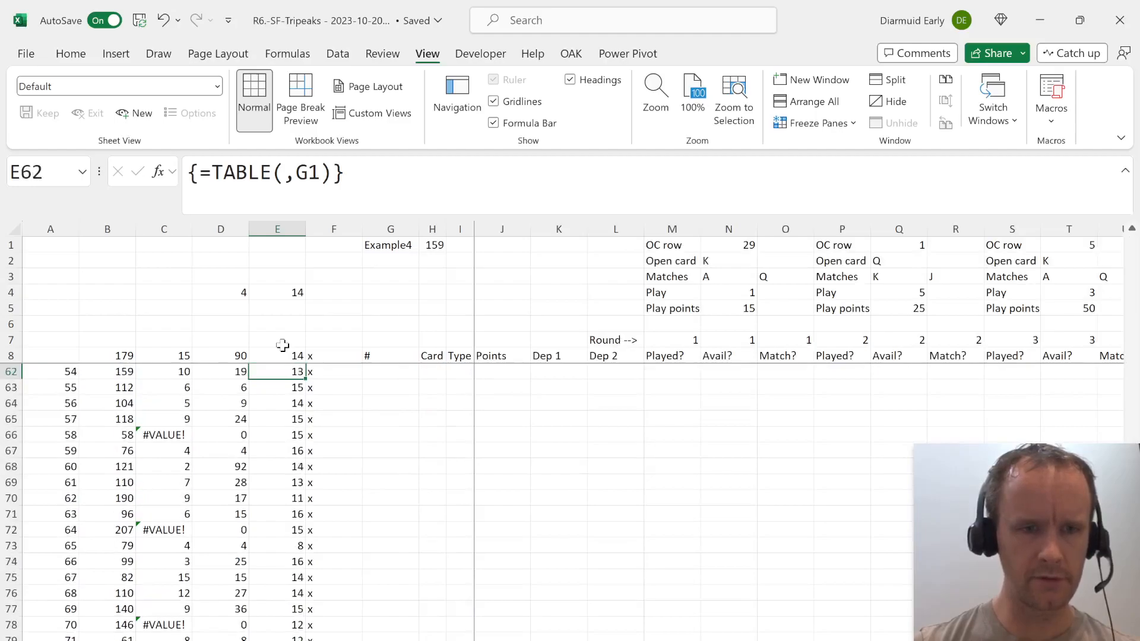
pyautogui.hotkey('shift', 'Down')
pyautogui.hotkey('shift', 'Down')
pyautogui.hotkey('shift', 'Down')
pyautogui.hotkey('shift', 'Down')
pyautogui.hotkey('shift', 'Down')
pyautogui.hotkey('shift', 'Down')
pyautogui.hotkey('shift', 'Down')
pyautogui.hotkey('shift', 'Down')
pyautogui.hotkey('shift', 'Down')
pyautogui.hotkey('shift', 'Down')
pyautogui.hotkey('shift', 'Down')
pyautogui.hotkey('shift', 'Down')
pyautogui.hotkey('shift', 'Down')
pyautogui.hotkey('shift', 'Down')
pyautogui.hotkey('shift', 'Down')
pyautogui.hotkey('shift', 'Down')
pyautogui.hotkey('shift', 'Down')
pyautogui.hotkey('shift', 'Down')
pyautogui.hotkey('shift', 'Down')
pyautogui.hotkey('shift', 'Down')
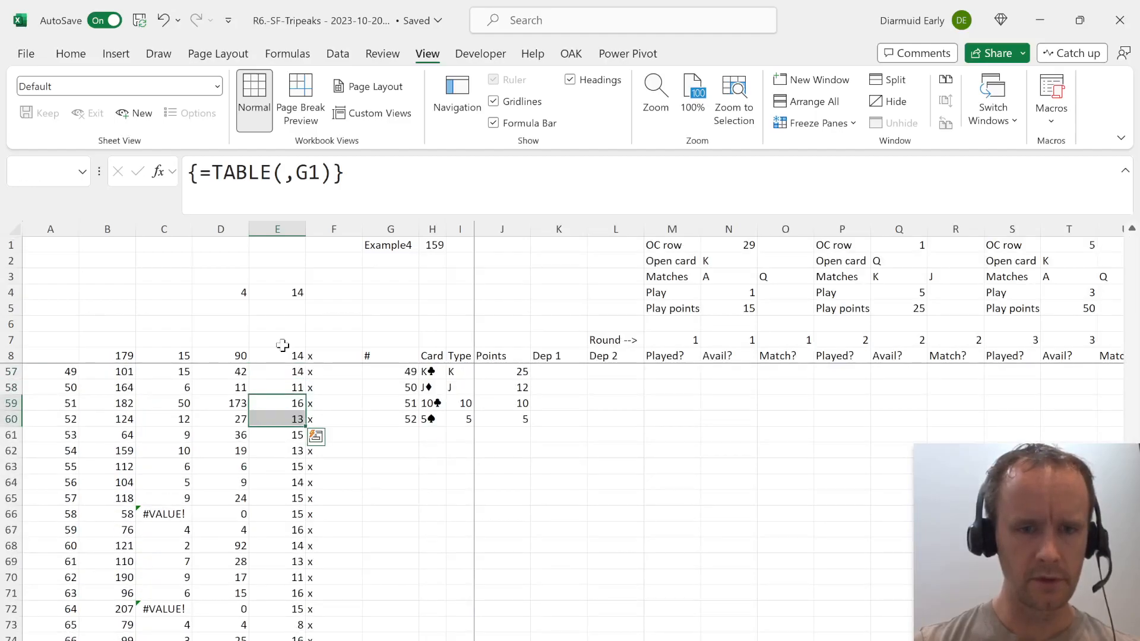
pyautogui.hotkey('shift', 'Down')
pyautogui.hotkey('shift', 'Down')
pyautogui.hotkey('shift', 'Down')
pyautogui.hotkey('shift', 'Down')
pyautogui.hotkey('shift', 'Down')
pyautogui.hotkey('shift', 'Down')
pyautogui.hotkey('shift', 'Down')
pyautogui.hotkey('shift', 'Down')
pyautogui.hotkey('shift', 'Down')
pyautogui.hotkey('shift', 'Down')
pyautogui.hotkey('shift', 'Down')
pyautogui.hotkey('shift', 'Down')
pyautogui.hotkey('shift', 'Down')
pyautogui.hotkey('shift', 'Down')
pyautogui.hotkey('shift', 'Down')
pyautogui.hotkey('shift', 'Down')
pyautogui.hotkey('shift', 'Down')
pyautogui.hotkey('shift', 'Down')
pyautogui.hotkey('shift', 'Down')
pyautogui.hotkey('shift', 'Down')
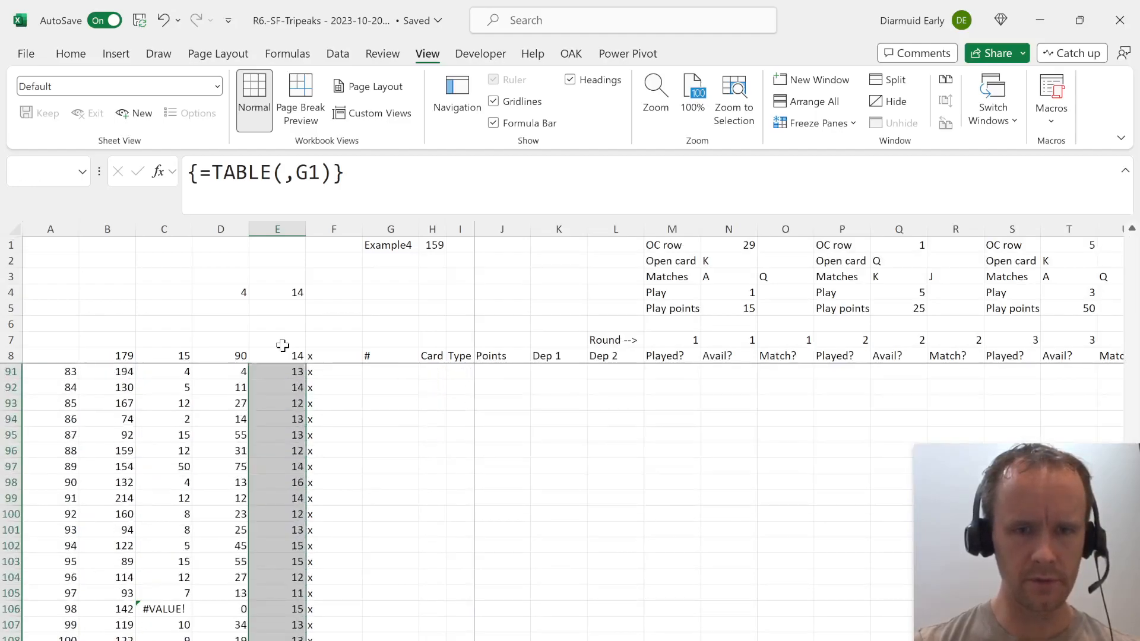
# Review the ranges used by the round-number XLOOKUP formula in E4.
pyautogui.hotkey('ctrl', 'Up')
pyautogui.hotkey('ctrl', 'Up')
pyautogui.press('Up')
pyautogui.press('Up')
pyautogui.press('Down')
pyautogui.press('Down')
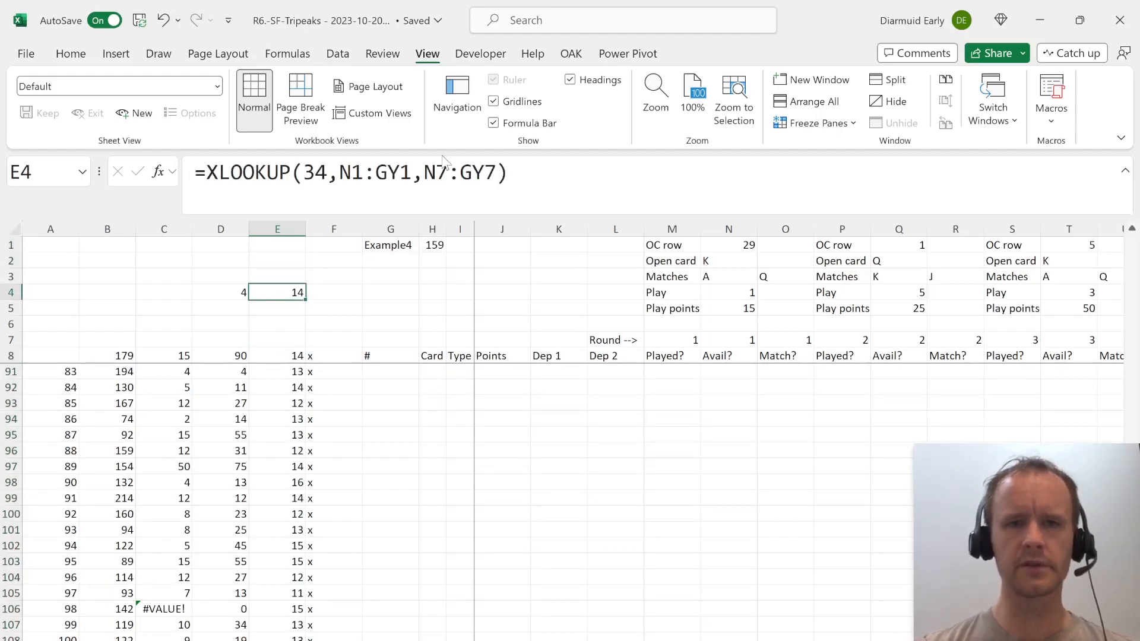
pyautogui.click(442, 177)
pyautogui.press('Escape')
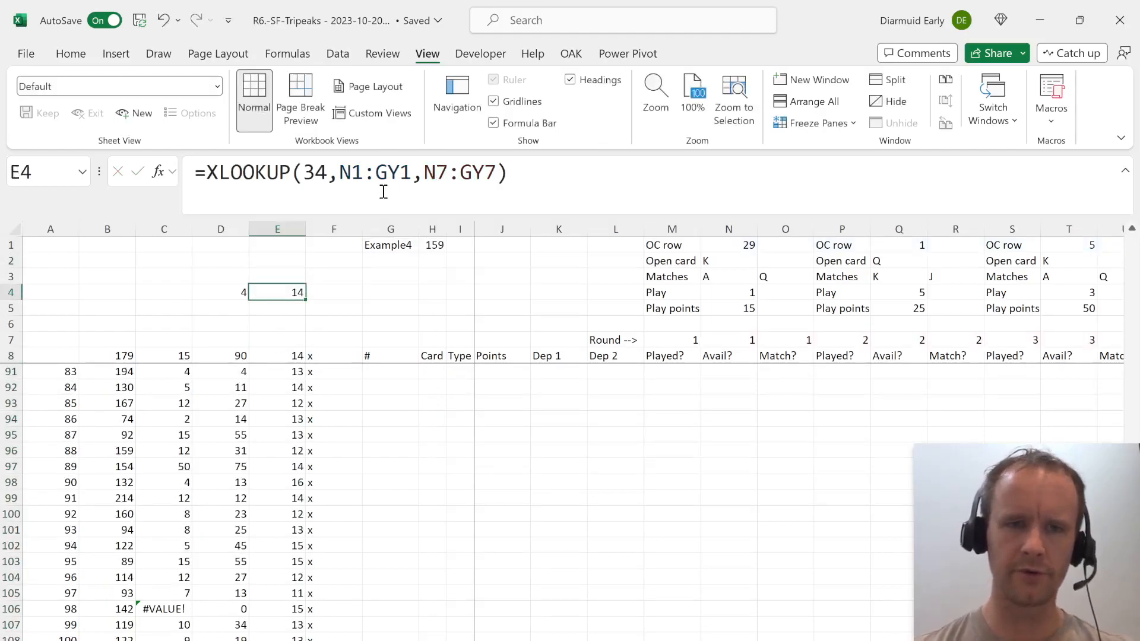
# Start replacing the E8 formula with a SUMIFS that sums the Play points range M5:FK5.
pyautogui.press('Down')
pyautogui.press('Down')
pyautogui.press('Down')
pyautogui.press('Down')
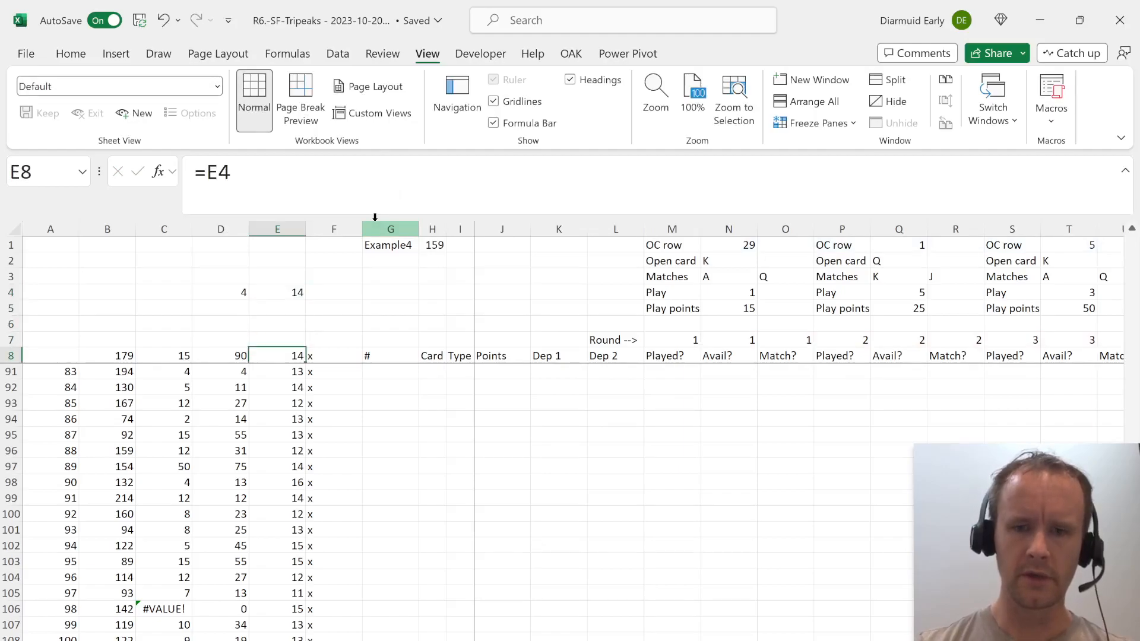
pyautogui.write('=sumifs')
pyautogui.press('Tab')
pyautogui.press('Up')
pyautogui.press('Up')
pyautogui.press('Up')
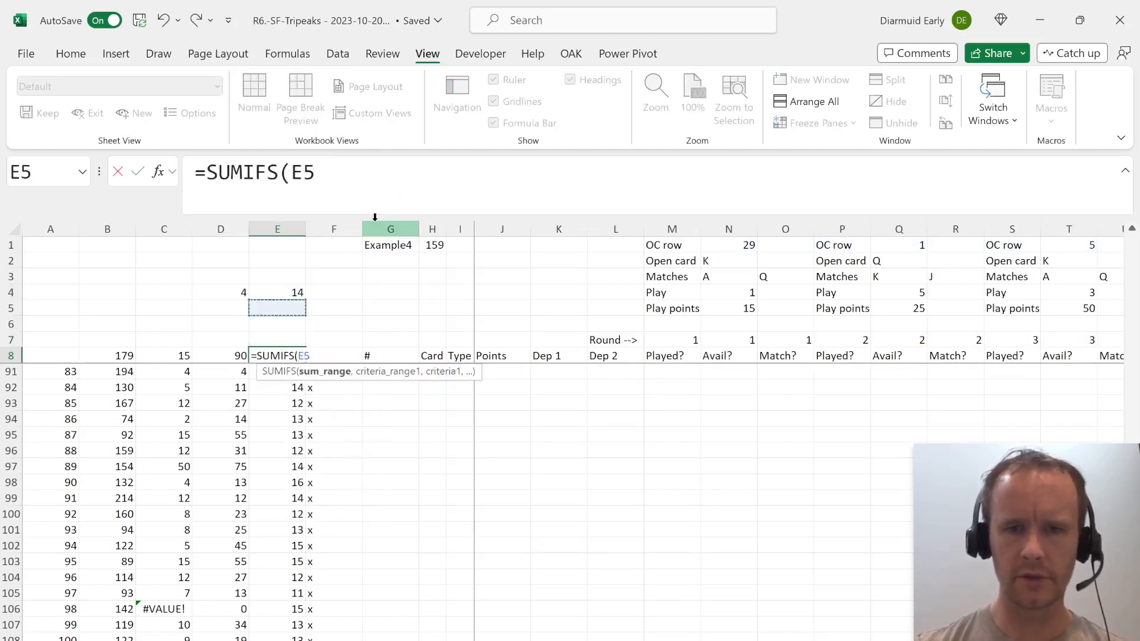
pyautogui.hotkey('ctrl', 'Right')
pyautogui.hotkey('shift', 'Right')
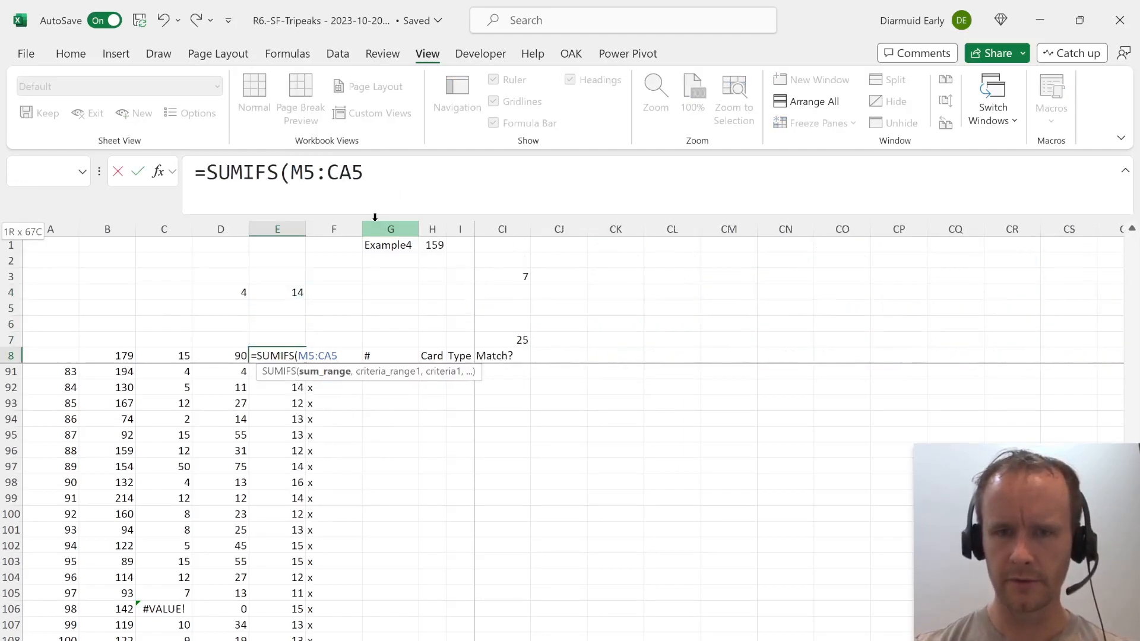
pyautogui.write(',')
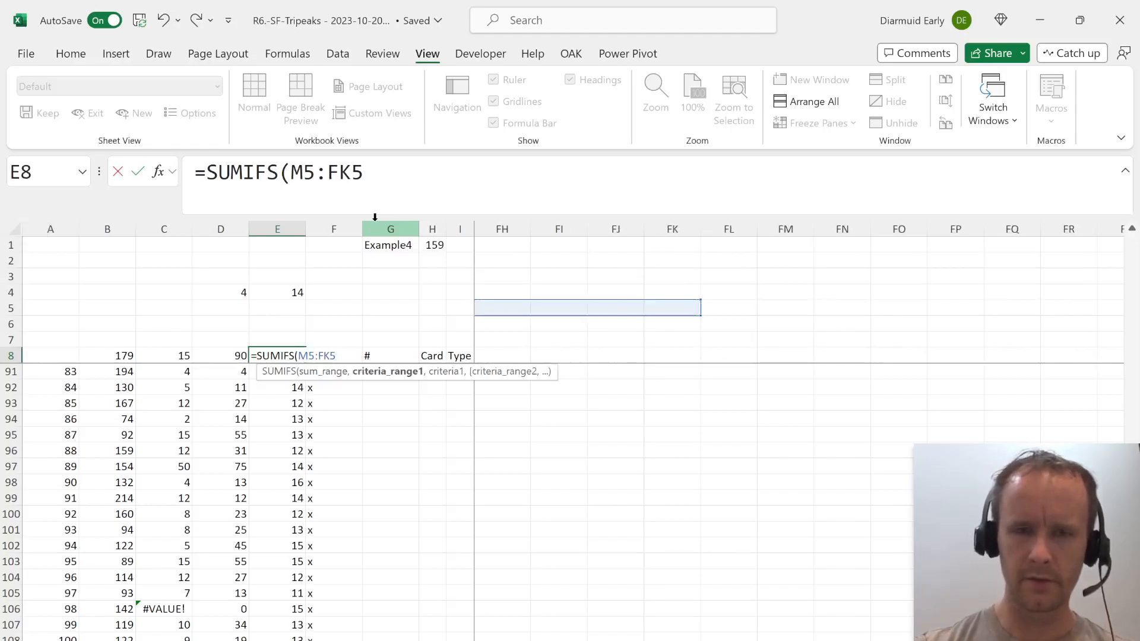
# Add the round-number range M7:FK7 as the criteria range of the SUMIFS in E8.
pyautogui.press('Right')
pyautogui.press('Right')
pyautogui.press('Right')
pyautogui.press('Down')
pyautogui.press('Right')
pyautogui.press('Right')
pyautogui.press('Up')
pyautogui.press('Up')
pyautogui.press('Right')
pyautogui.press('Right')
pyautogui.press('Right')
pyautogui.press('Right')
pyautogui.press('Left')
pyautogui.hotkey('ctrl', 'shift', 'Right')
pyautogui.hotkey('shift', 'Right')
pyautogui.hotkey('shift', 'Right')
pyautogui.hotkey('shift', 'Right')
pyautogui.hotkey('shift', 'Right')
pyautogui.hotkey('shift', 'Right')
pyautogui.hotkey('shift', 'Right')
pyautogui.hotkey('shift', 'Right')
pyautogui.hotkey('shift', 'Right')
pyautogui.hotkey('shift', 'Right')
pyautogui.hotkey('shift', 'Right')
pyautogui.hotkey('shift', 'Right')
pyautogui.hotkey('shift', 'Right')
pyautogui.hotkey('shift', 'Right')
pyautogui.hotkey('shift', 'Right')
pyautogui.hotkey('shift', 'Right')
pyautogui.hotkey('shift', 'Right')
pyautogui.hotkey('shift', 'Right')
pyautogui.hotkey('shift', 'Right')
pyautogui.hotkey('shift', 'Right')
pyautogui.hotkey('shift', 'Right')
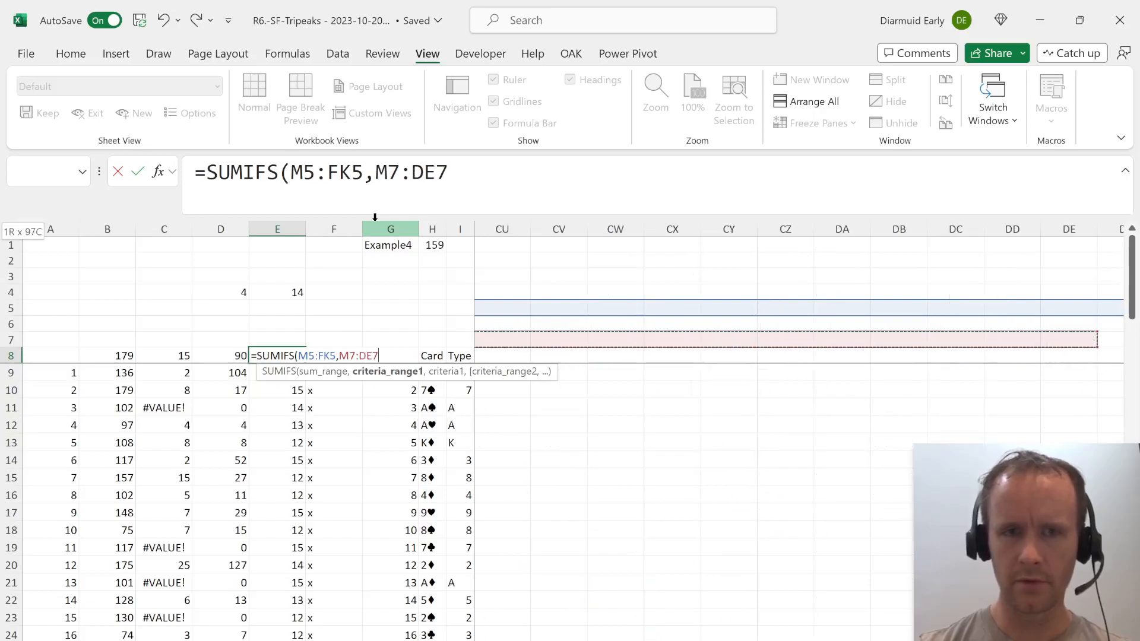
pyautogui.press('BackSpace')
pyautogui.press('BackSpace')
pyautogui.press('BackSpace')
pyautogui.write('FK7,"')
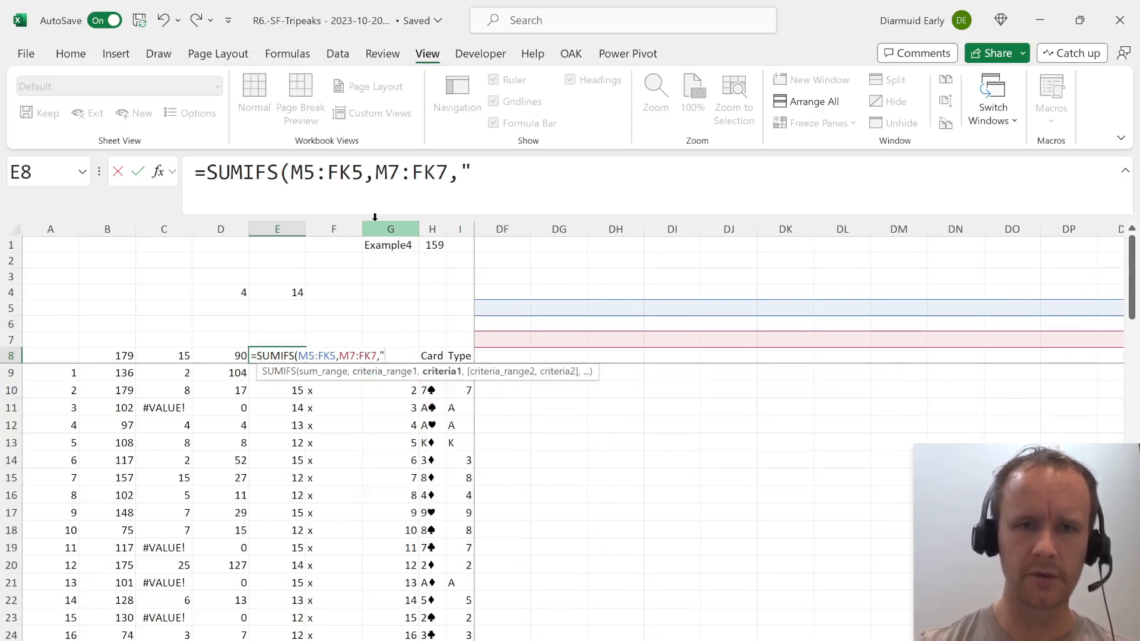
pyautogui.write('<"&')
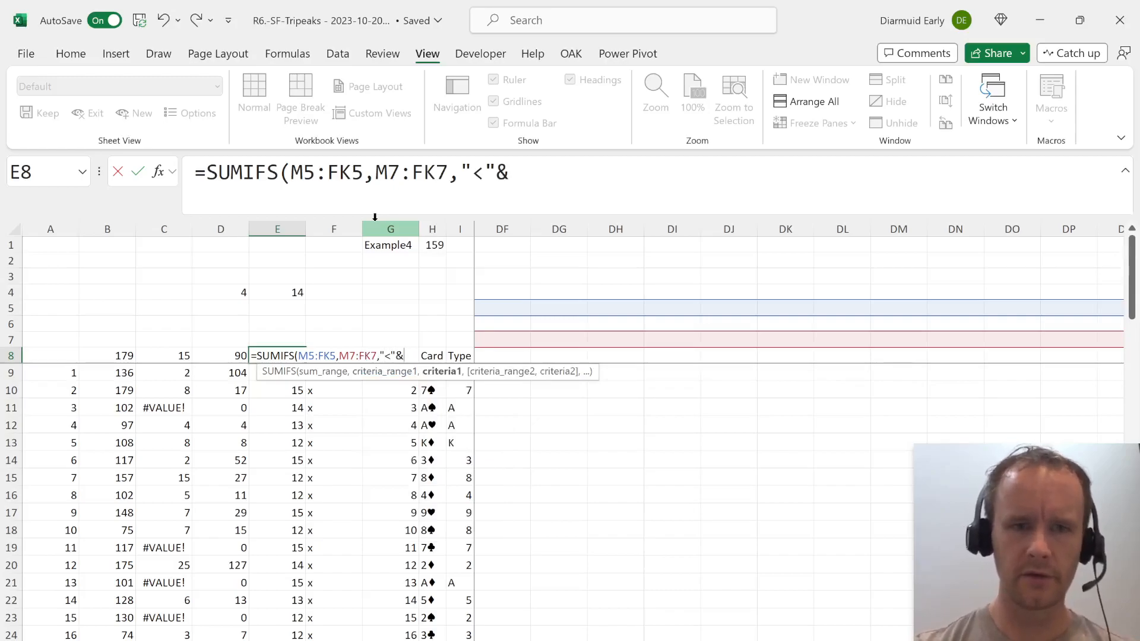
# Complete the E8 SUMIFS with the criterion "<"&E4 and enter the formula.
pyautogui.click(280, 292)
pyautogui.write(')')
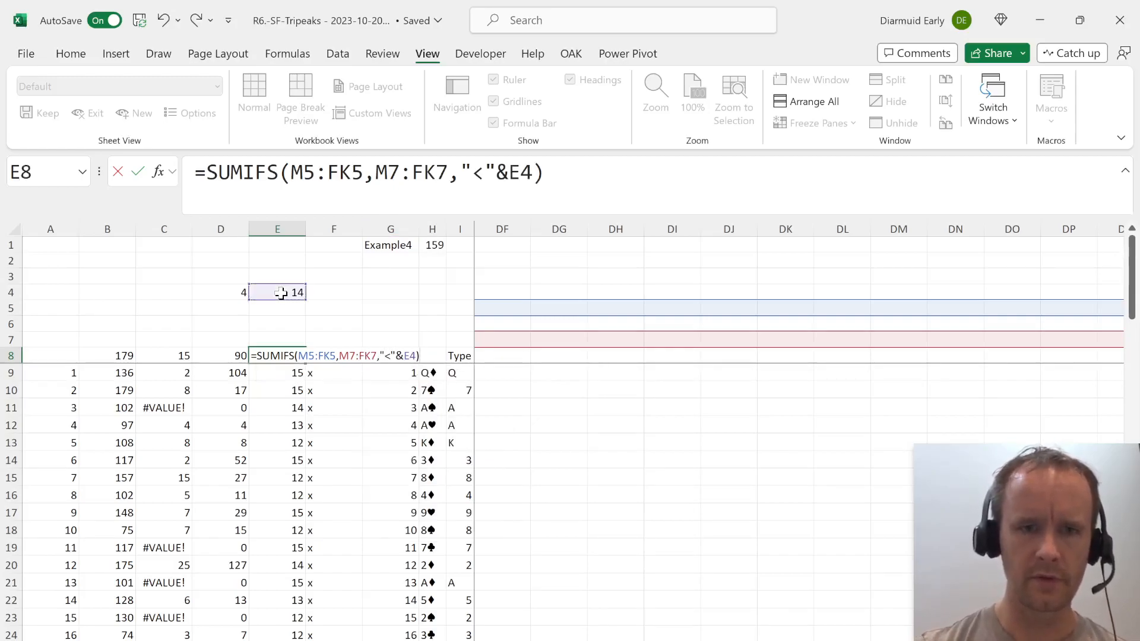
pyautogui.press('Return')
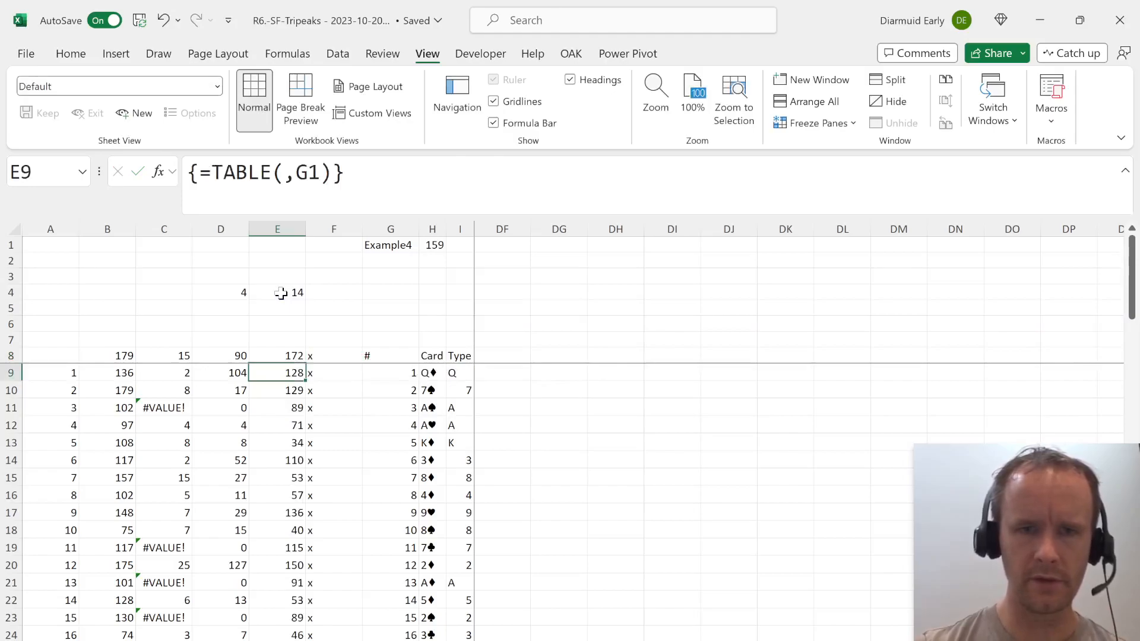
# Change the E8 criterion to "<="&E4 so the lookup round itself is included in the sum.
pyautogui.press('Up')
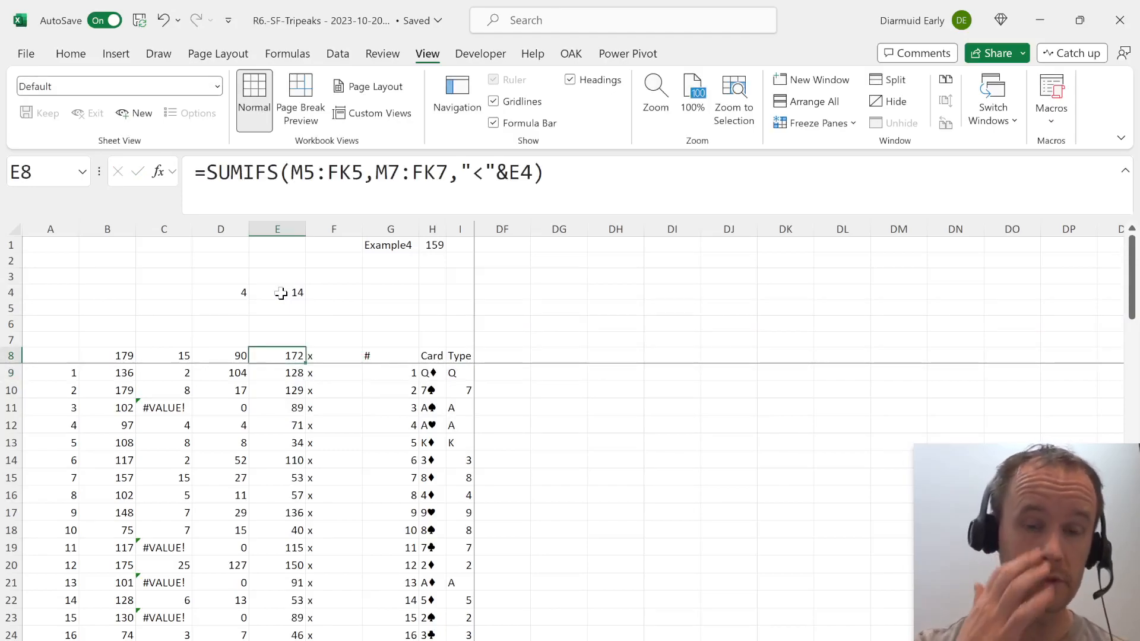
pyautogui.click(488, 174)
pyautogui.write('=')
pyautogui.hotkey('ctrl', 'Return')
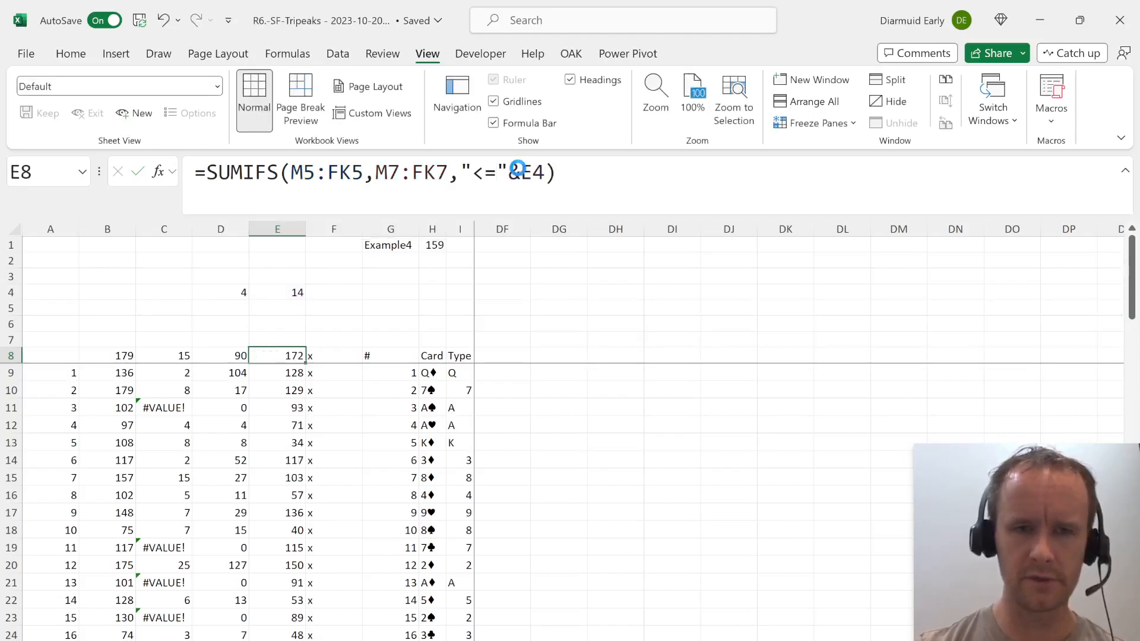
# Recheck the XLOOKUP formula in E4 and the round 1 OC row value in N1.
pyautogui.press('Up')
pyautogui.press('Up')
pyautogui.press('Up')
pyautogui.press('Up')
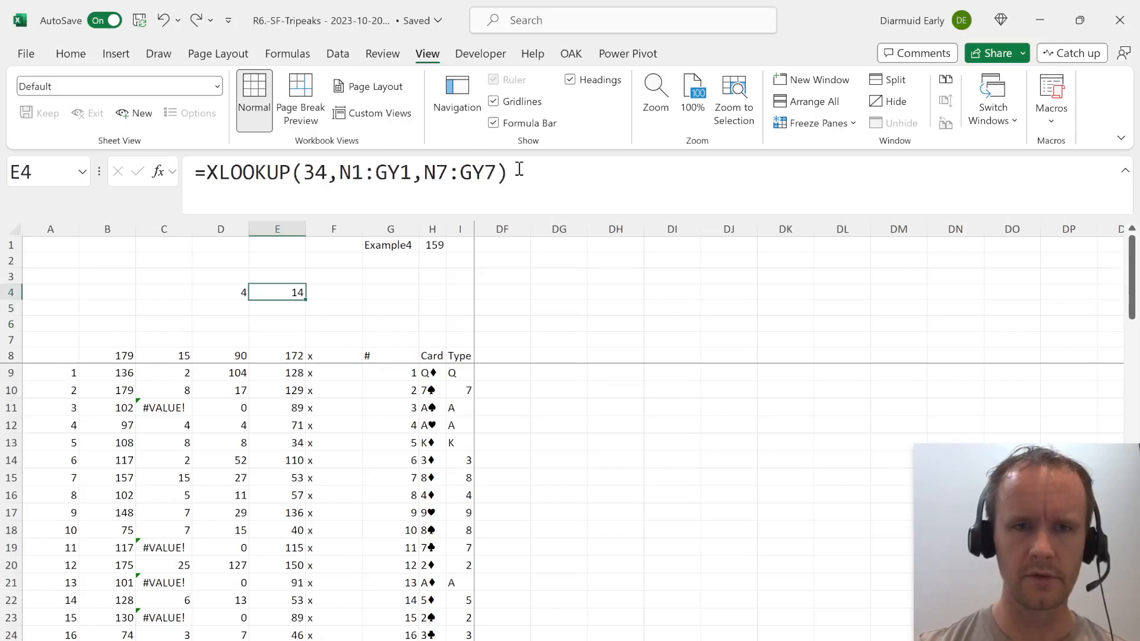
pyautogui.press('Right')
pyautogui.press('Right')
pyautogui.press('Right')
pyautogui.press('Right')
pyautogui.press('Right')
pyautogui.press('Right')
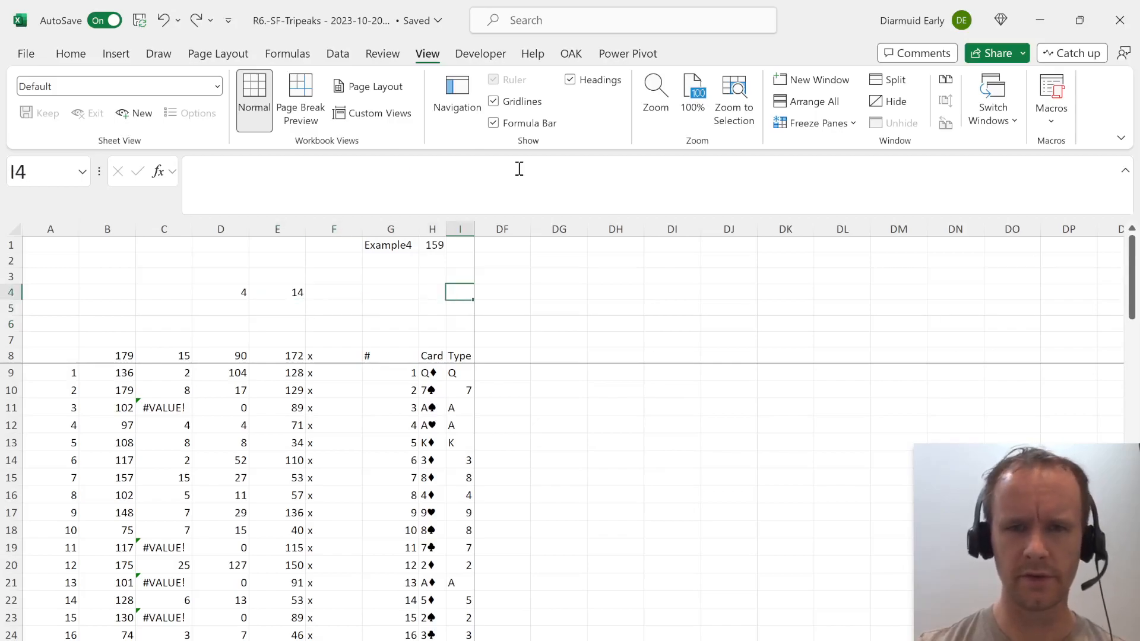
pyautogui.press('Up')
pyautogui.press('Right')
pyautogui.press('Right')
pyautogui.press('Up')
pyautogui.press('Up')
pyautogui.press('Right')
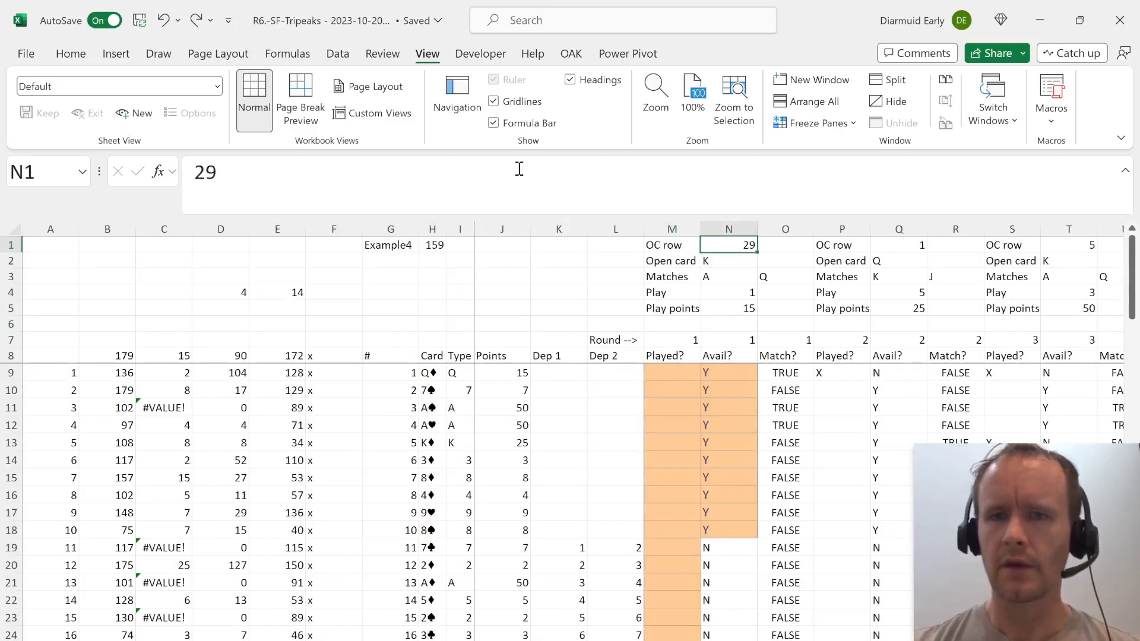
# Select the Play points row from N5 across the successive rounds to trace the points and deck draws of the example game.
pyautogui.press('Down')
pyautogui.press('Down')
pyautogui.press('Down')
pyautogui.press('Down')
pyautogui.hotkey('shift', 'Right')
pyautogui.hotkey('shift', 'Right')
pyautogui.hotkey('shift', 'Right')
pyautogui.hotkey('shift', 'Right')
pyautogui.hotkey('shift', 'Right')
pyautogui.hotkey('shift', 'Right')
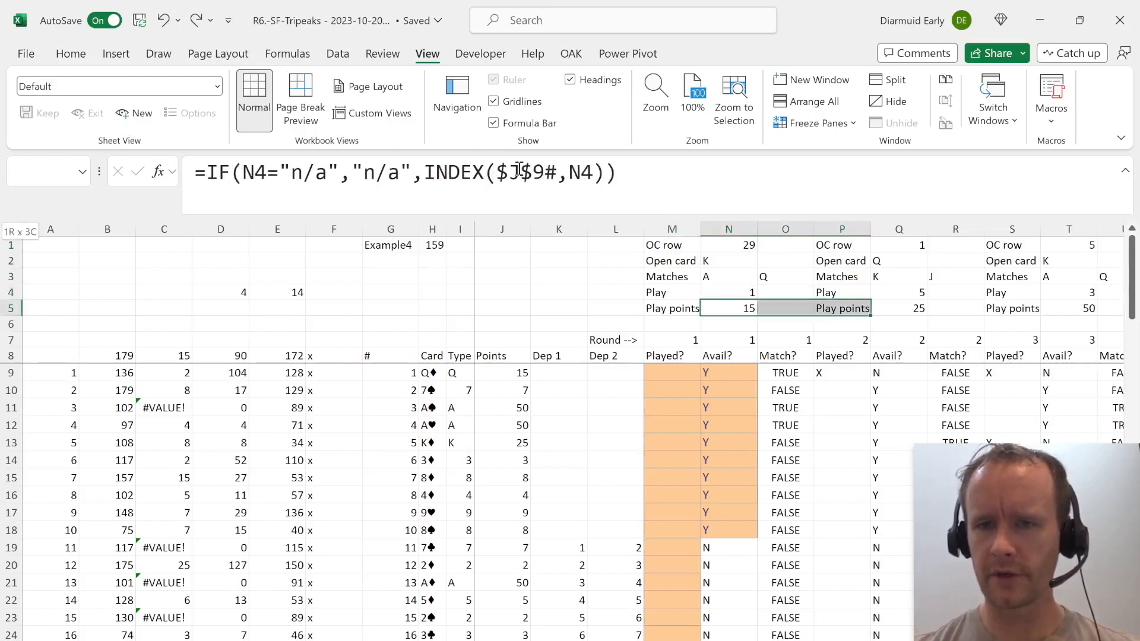
pyautogui.hotkey('shift', 'Right')
pyautogui.hotkey('shift', 'Right')
pyautogui.hotkey('shift', 'Right')
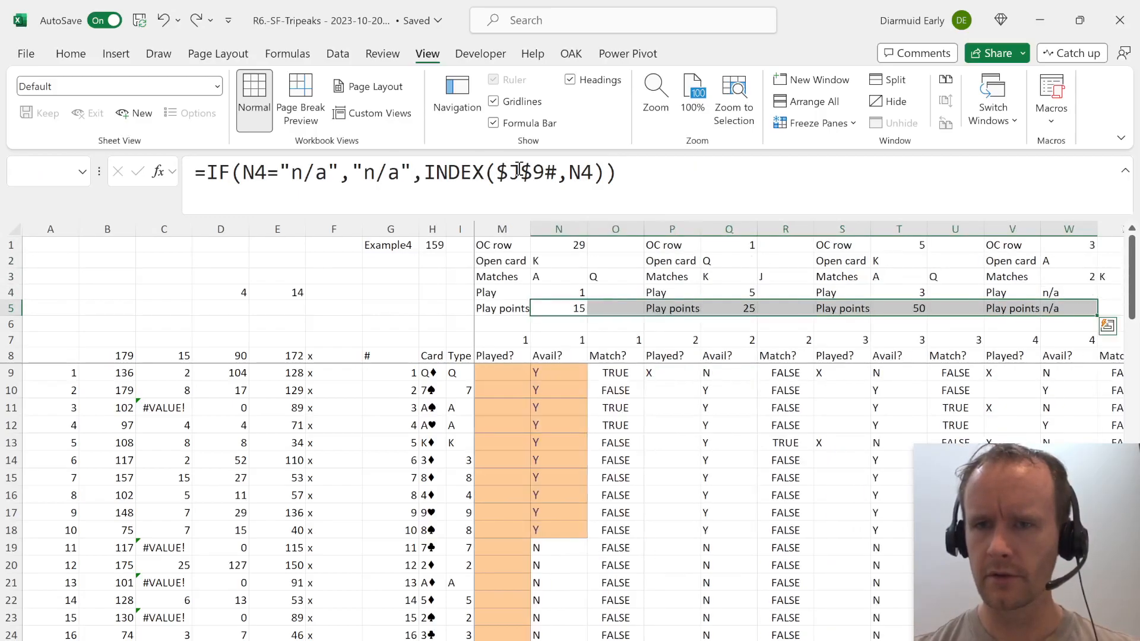
pyautogui.hotkey('shift', 'Right')
pyautogui.hotkey('shift', 'Right')
pyautogui.hotkey('shift', 'Right')
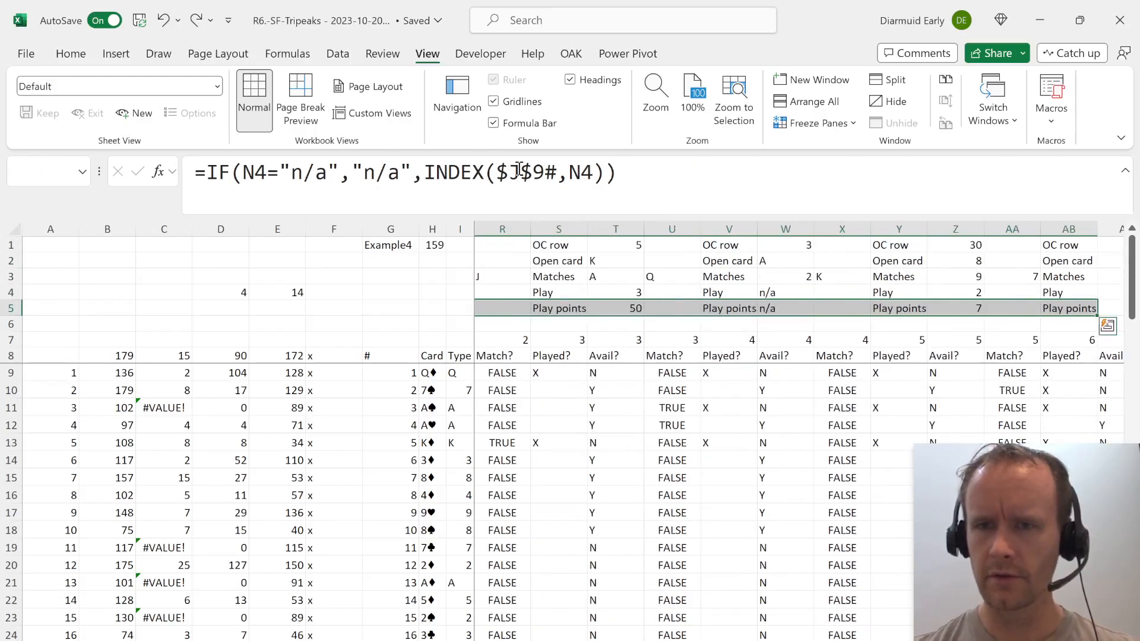
pyautogui.hotkey('shift', 'Right')
pyautogui.hotkey('shift', 'Right')
pyautogui.hotkey('shift', 'Right')
pyautogui.hotkey('shift', 'Right')
pyautogui.hotkey('shift', 'Right')
pyautogui.hotkey('shift', 'Right')
pyautogui.hotkey('shift', 'Right')
pyautogui.hotkey('shift', 'Right')
pyautogui.hotkey('shift', 'Right')
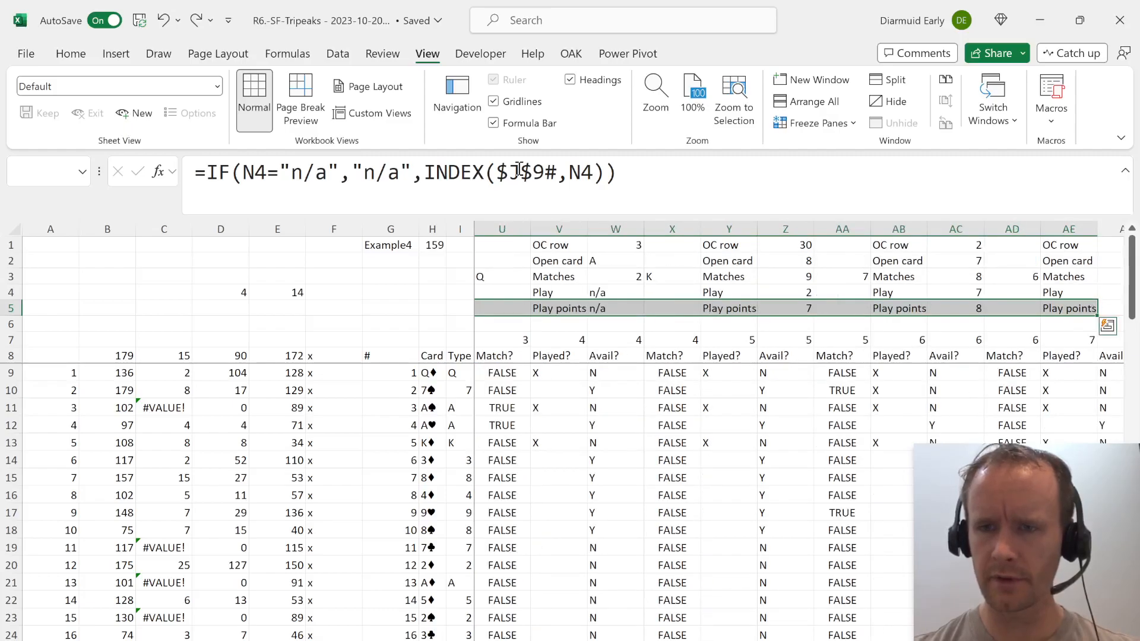
pyautogui.hotkey('shift', 'Right')
pyautogui.hotkey('shift', 'Right')
pyautogui.hotkey('shift', 'Right')
pyautogui.hotkey('shift', 'Right')
pyautogui.hotkey('shift', 'Right')
pyautogui.hotkey('shift', 'Right')
pyautogui.hotkey('shift', 'Right')
pyautogui.hotkey('shift', 'Right')
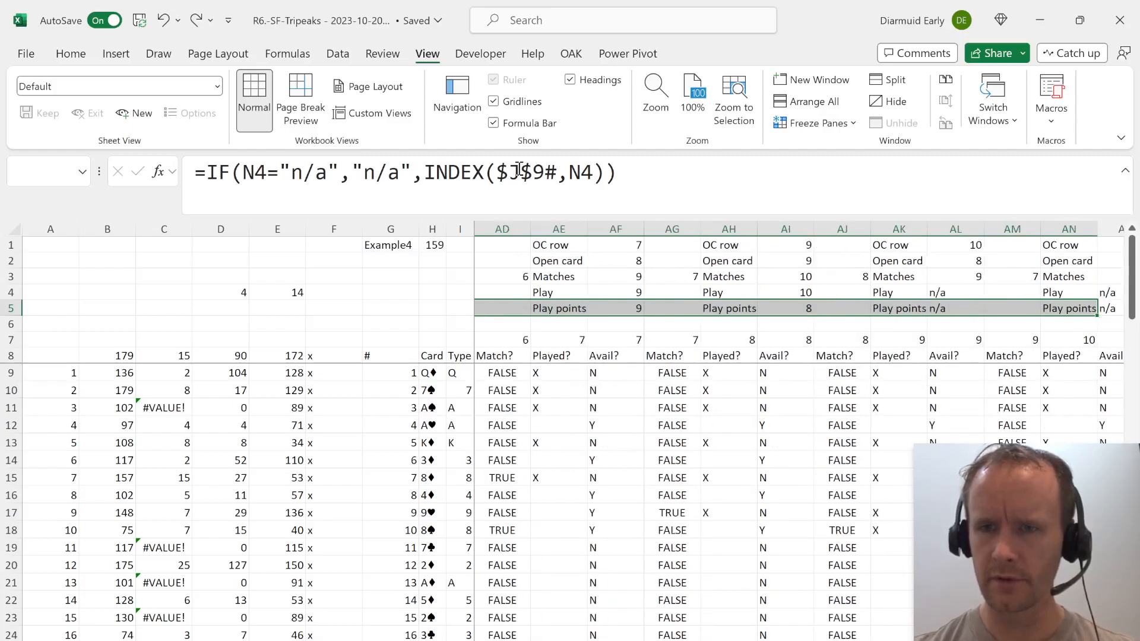
pyautogui.hotkey('shift', 'Left')
pyautogui.hotkey('shift', 'Left')
pyautogui.hotkey('shift', 'Left')
pyautogui.hotkey('shift', 'Left')
pyautogui.hotkey('shift', 'Left')
pyautogui.hotkey('shift', 'Left')
pyautogui.hotkey('shift', 'Right')
pyautogui.hotkey('shift', 'Right')
pyautogui.hotkey('shift', 'Right')
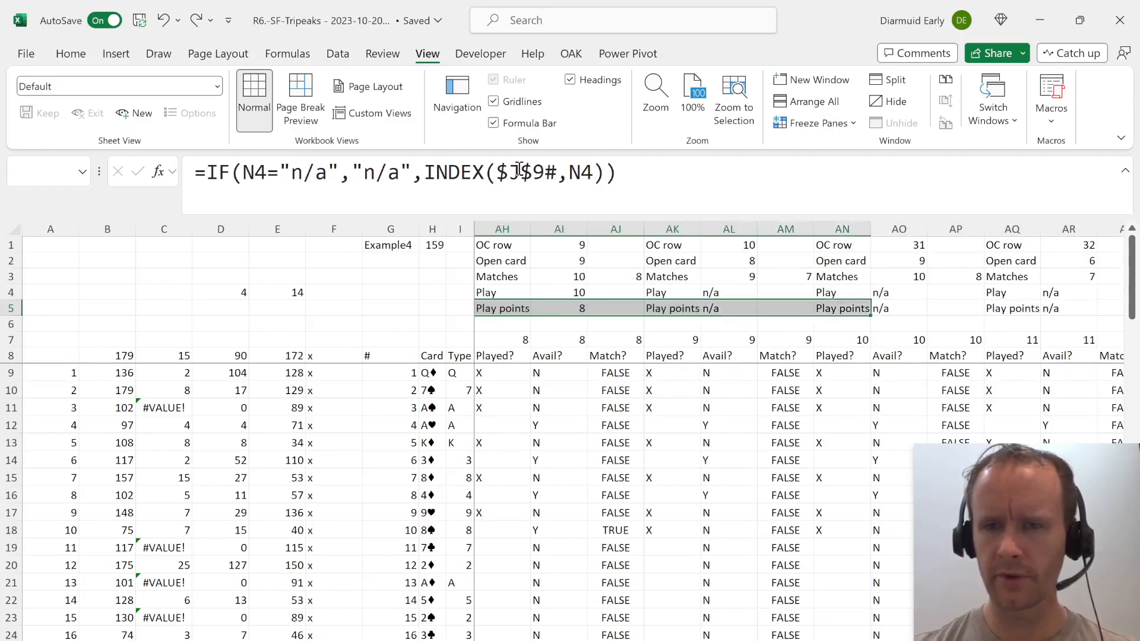
pyautogui.hotkey('shift', 'Right')
pyautogui.hotkey('shift', 'Right')
pyautogui.hotkey('shift', 'Right')
pyautogui.hotkey('shift', 'Right')
pyautogui.hotkey('shift', 'Right')
pyautogui.hotkey('shift', 'Right')
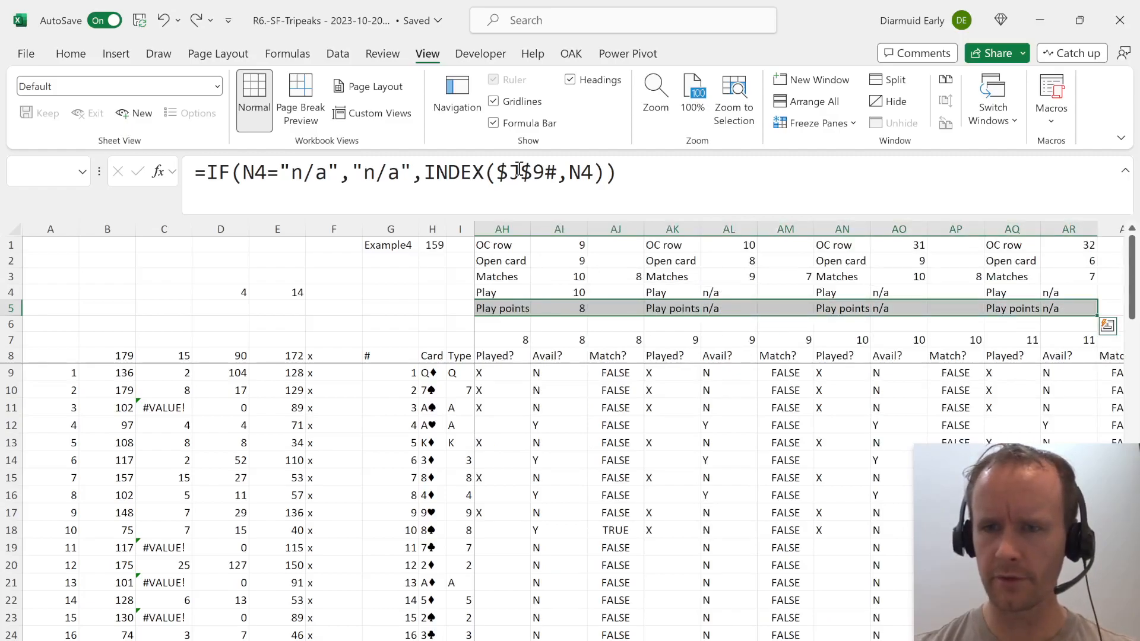
pyautogui.hotkey('shift', 'Right')
pyautogui.hotkey('shift', 'Right')
pyautogui.hotkey('shift', 'Left')
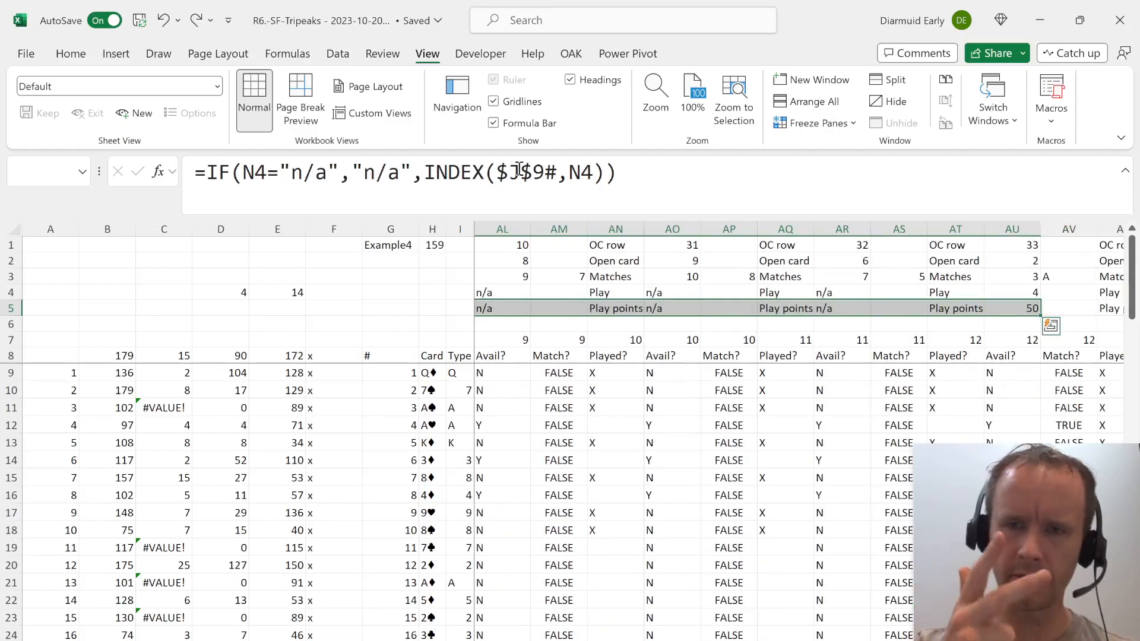
pyautogui.hotkey('shift', 'Right')
pyautogui.hotkey('shift', 'Right')
pyautogui.hotkey('shift', 'Right')
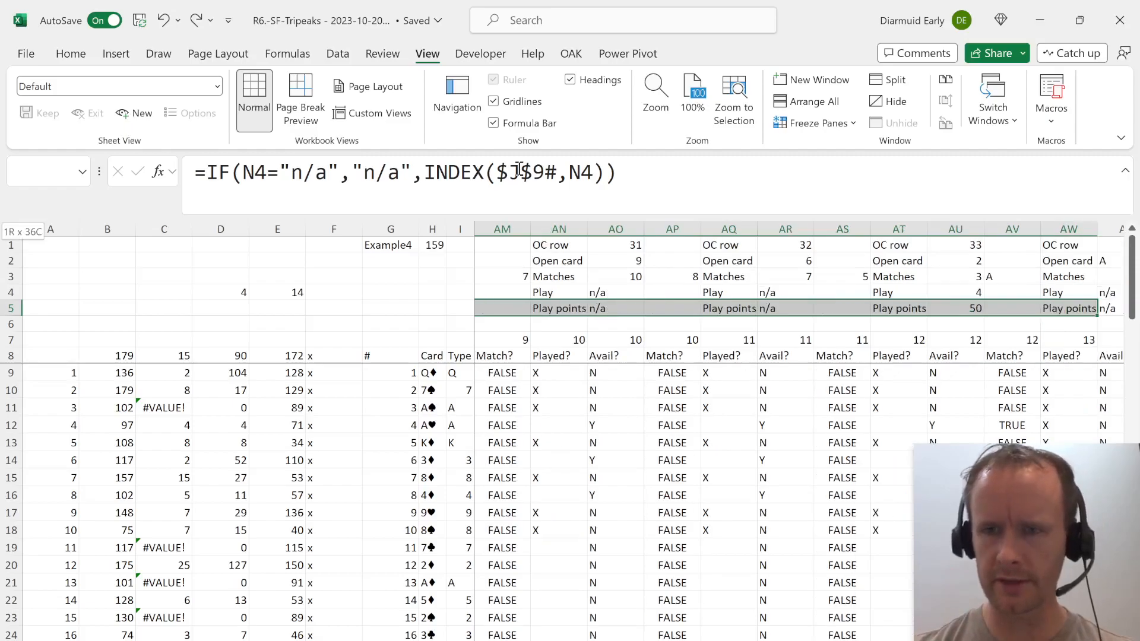
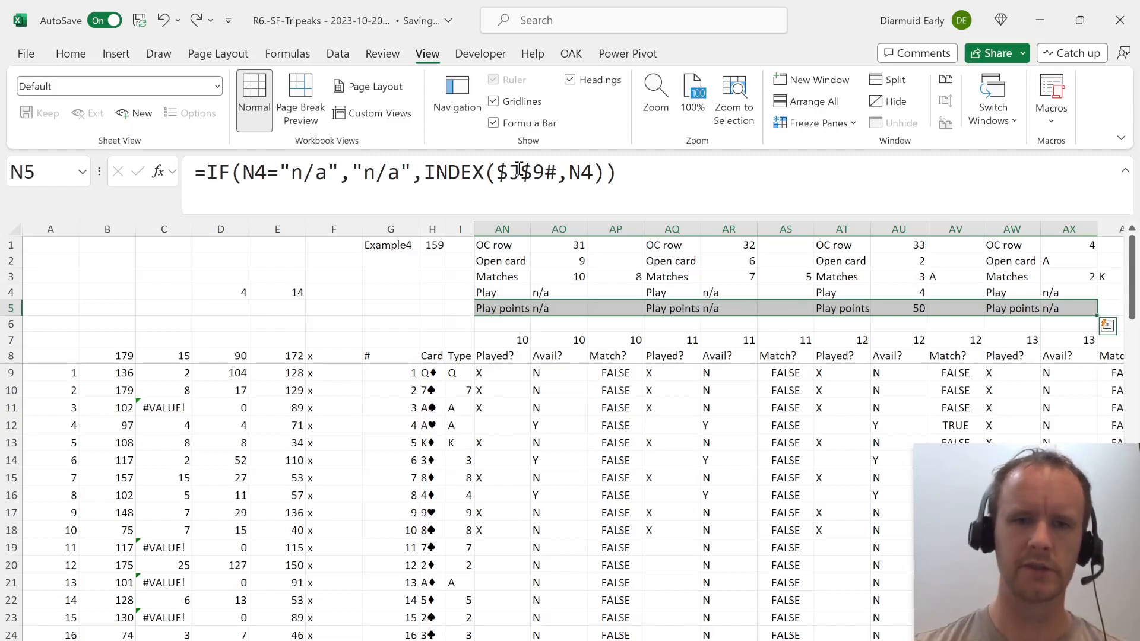
# Examine the row 9 Played?, Avail? and Match? formulas from round 1 through round 9 for logic errors.
pyautogui.press('Left')
pyautogui.press('Right')
pyautogui.press('Down')
pyautogui.press('Down')
pyautogui.press('Down')
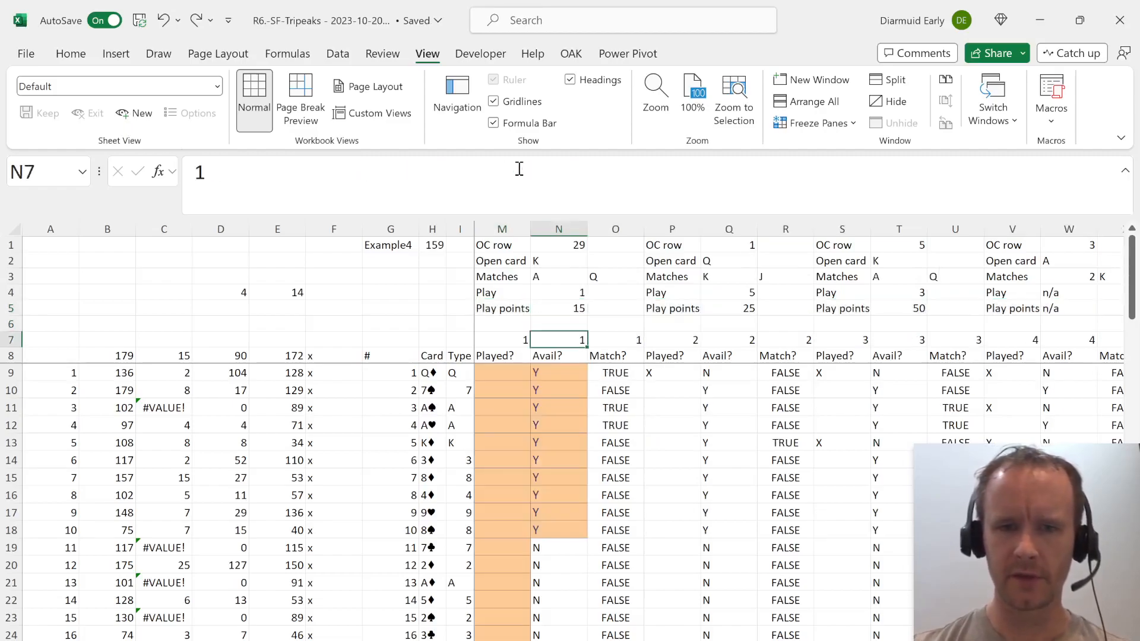
pyautogui.press('Down')
pyautogui.press('Right')
pyautogui.scroll(-3, 647, 468)
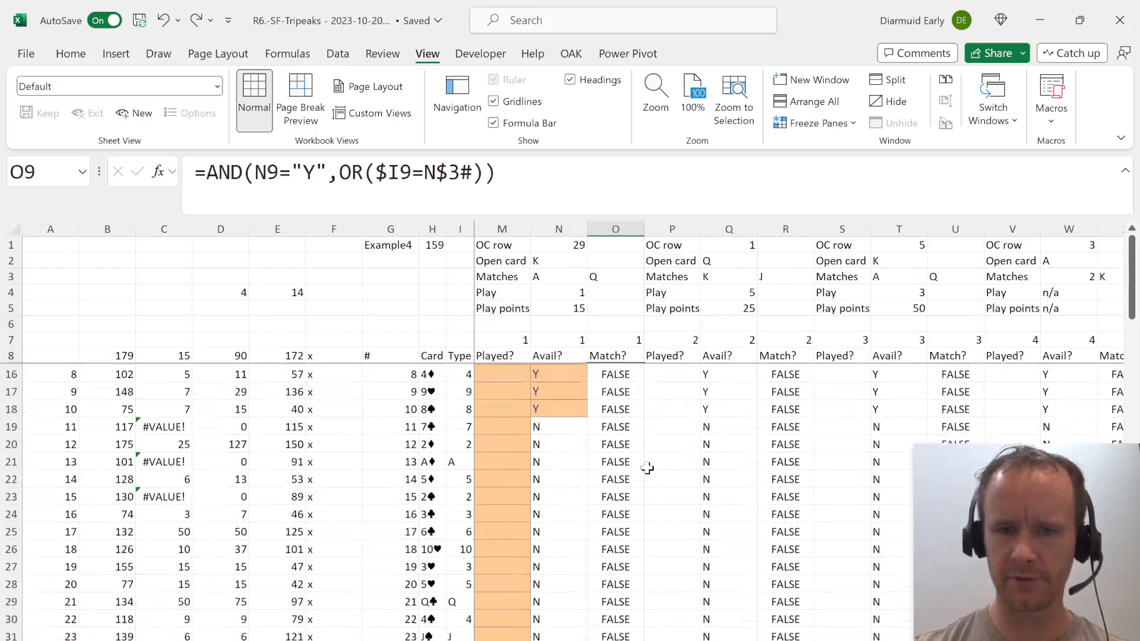
pyautogui.hscroll(1, 647, 468)
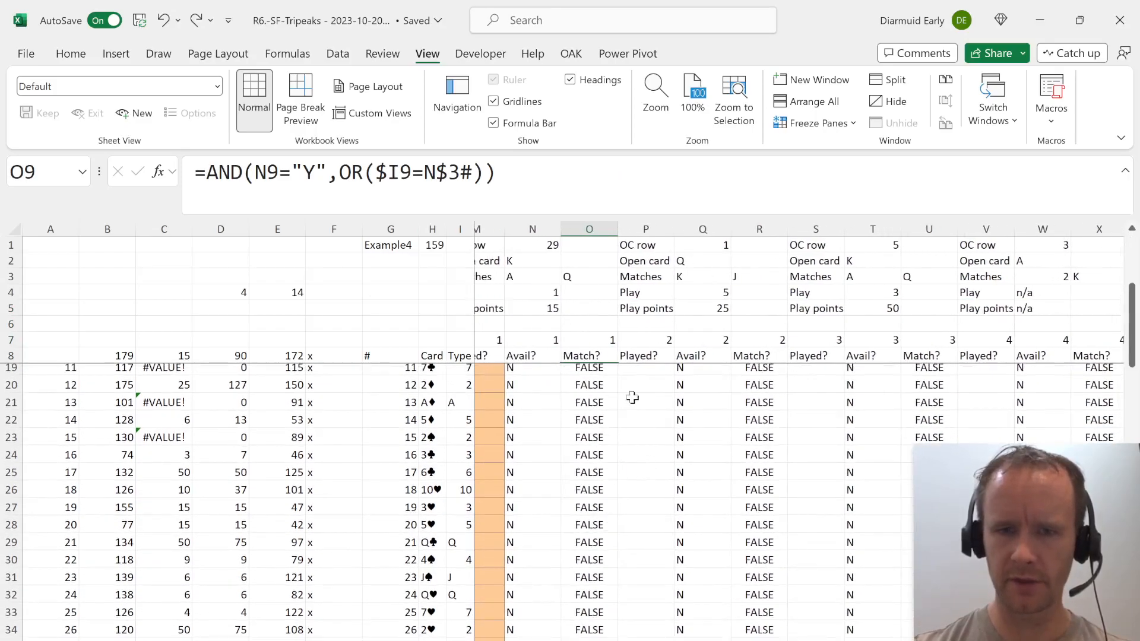
pyautogui.scroll(4, 654, 414)
pyautogui.scroll(-1, 631, 406)
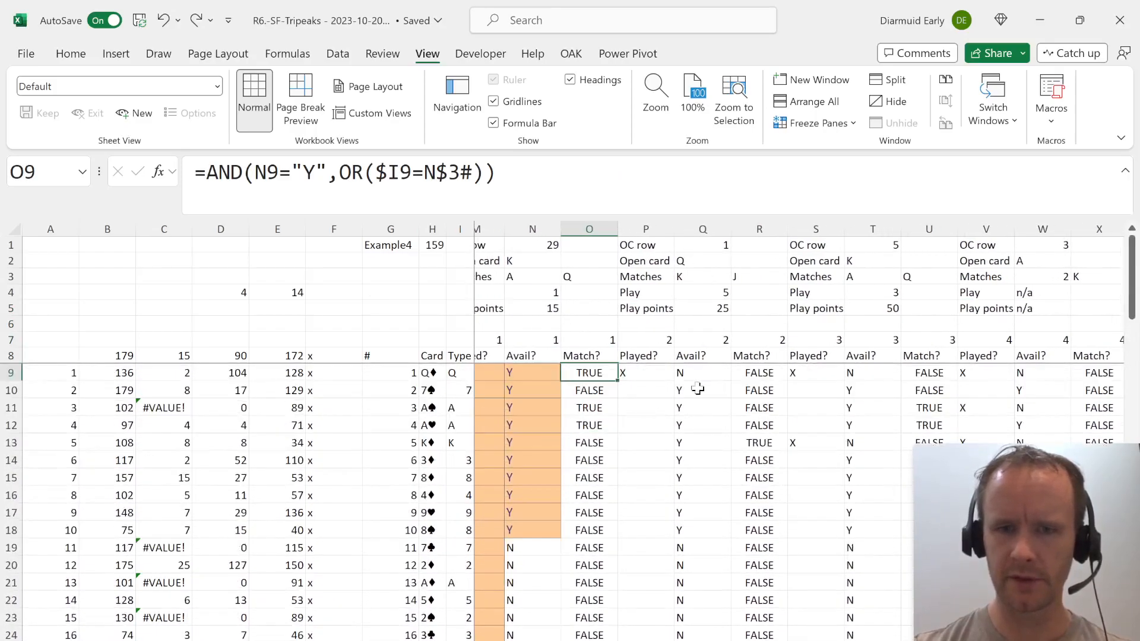
pyautogui.press('Right')
pyautogui.press('Right')
pyautogui.press('Right')
pyautogui.press('Right')
pyautogui.press('Right')
pyautogui.press('Right')
pyautogui.press('Right')
pyautogui.press('Right')
pyautogui.press('Right')
pyautogui.press('Right')
pyautogui.press('Right')
pyautogui.press('Right')
pyautogui.press('Right')
pyautogui.press('Right')
pyautogui.press('Right')
pyautogui.press('Right')
pyautogui.press('Right')
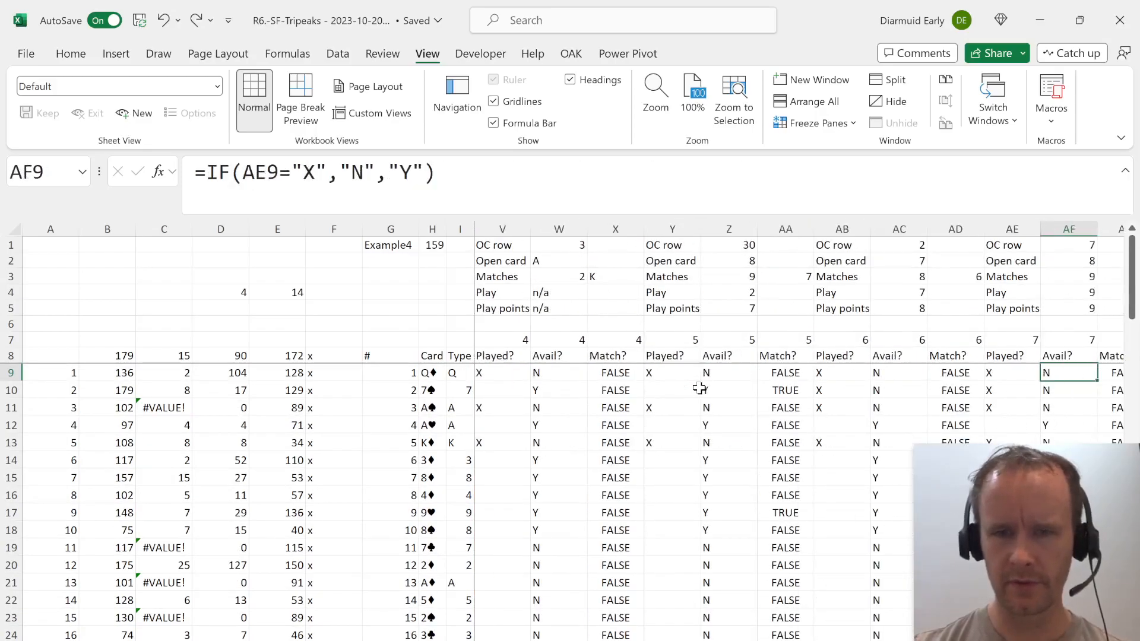
pyautogui.press('Right')
pyautogui.press('Right')
pyautogui.press('Right')
pyautogui.press('Right')
pyautogui.press('Right')
pyautogui.press('Right')
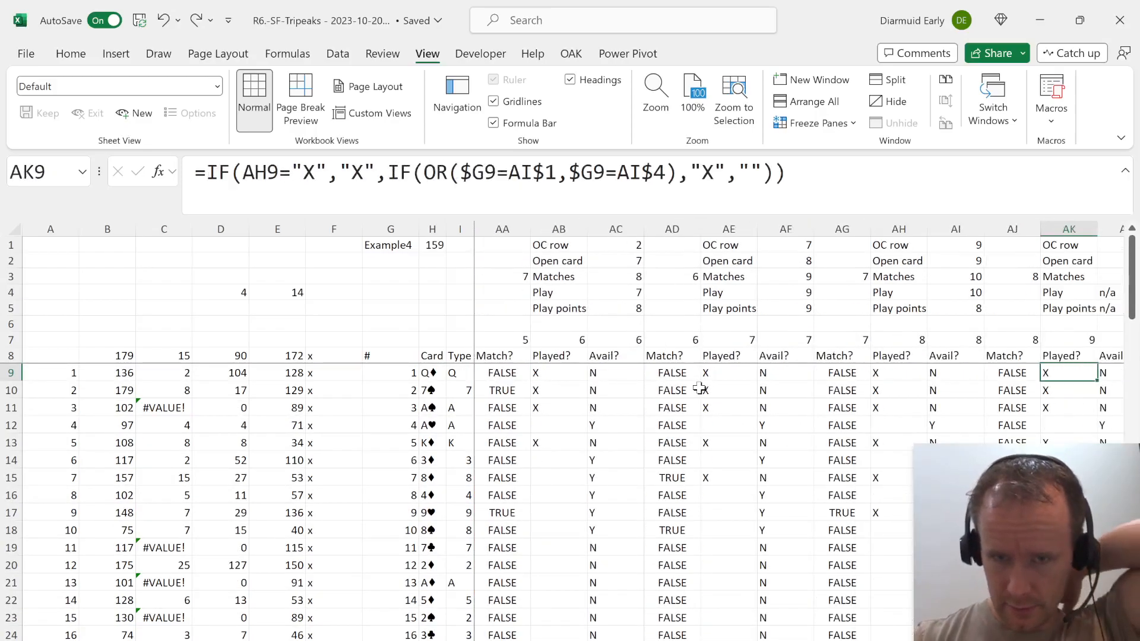
pyautogui.press('Left')
pyautogui.press('Left')
pyautogui.press('Left')
pyautogui.press('Left')
pyautogui.press('Left')
pyautogui.press('Left')
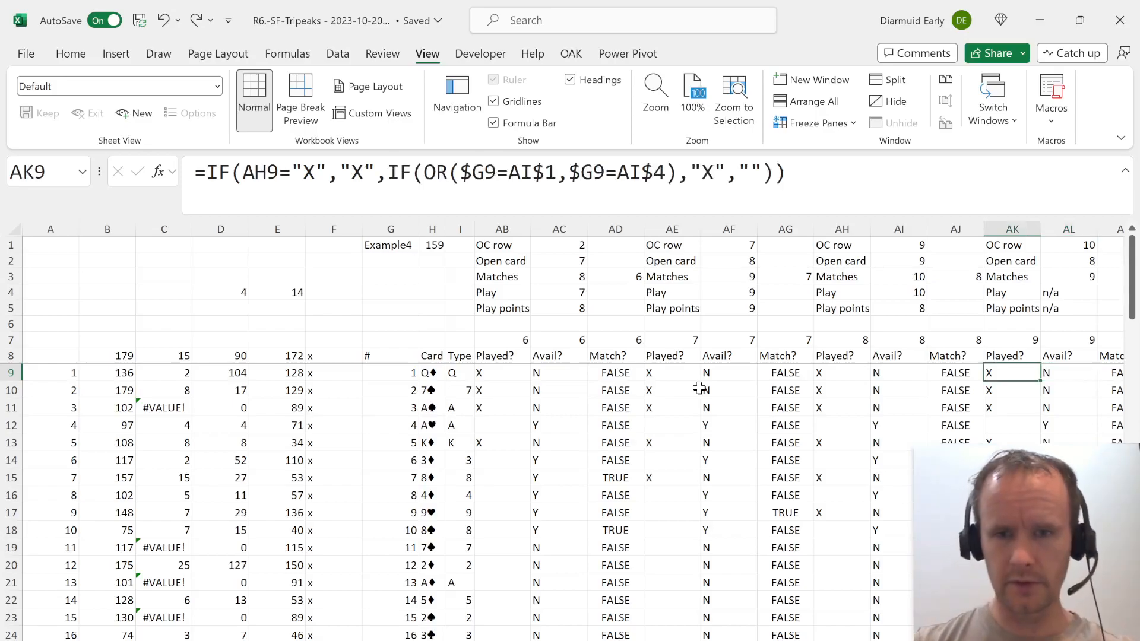
# Inspect the round 7 Avail? formula in AF28 and the Played? range its INDEX functions reference.
pyautogui.press('pagedown')
pyautogui.press('Down')
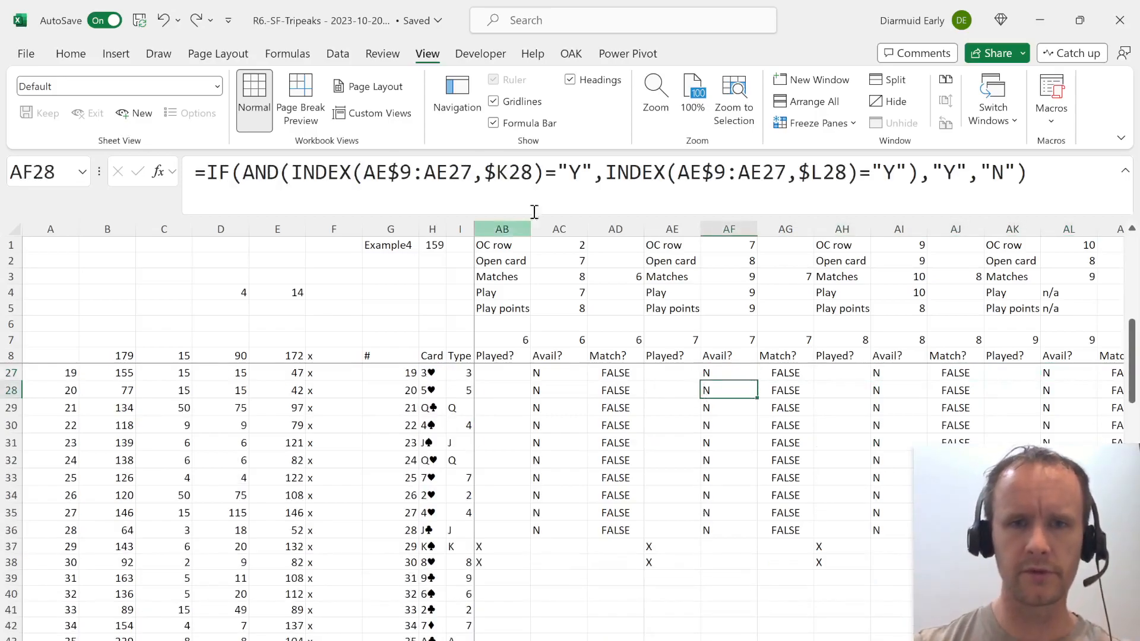
pyautogui.click(600, 181)
pyautogui.scroll(2, 615, 421)
pyautogui.scroll(4, 615, 420)
pyautogui.press('Escape')
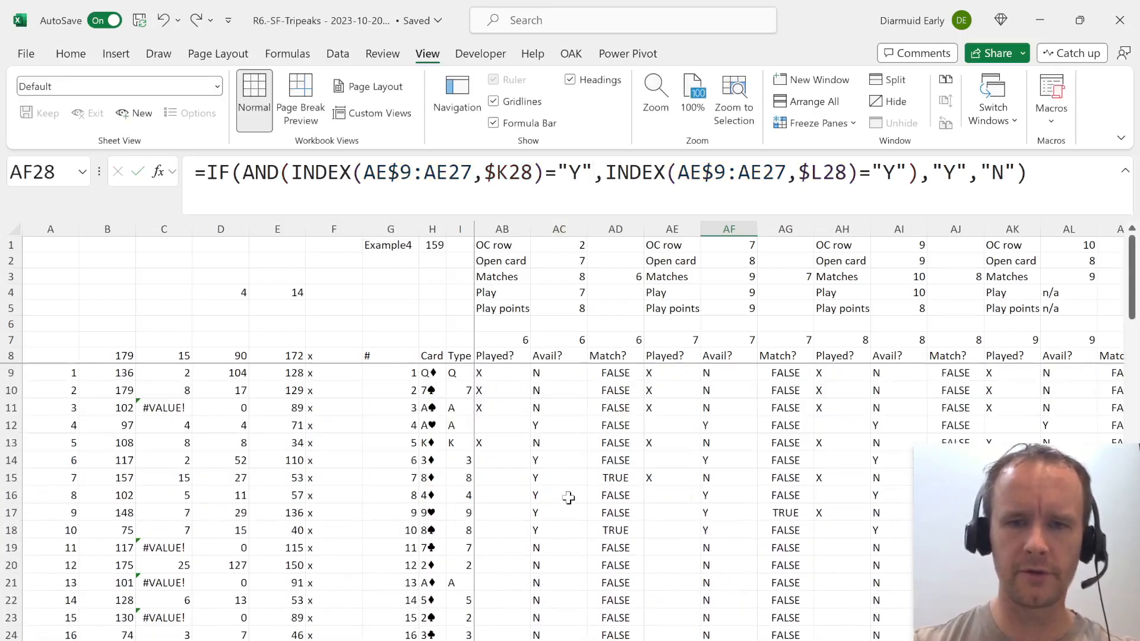
# Rewrite the round 2 Played? formula in P9 as =IF(M9="Y","Y",IF(OR($G9=N$1,$G9=N$4),"Y","")).
pyautogui.press('Up')
pyautogui.press('Left')
pyautogui.press('Left')
pyautogui.press('Left')
pyautogui.press('Left')
pyautogui.press('Left')
pyautogui.press('Left')
pyautogui.press('Left')
pyautogui.press('Left')
pyautogui.press('Left')
pyautogui.press('Left')
pyautogui.press('Left')
pyautogui.press('Left')
pyautogui.press('Left')
pyautogui.press('Left')
pyautogui.press('Left')
pyautogui.press('Left')
pyautogui.press('Left')
pyautogui.press('Left')
pyautogui.press('Left')
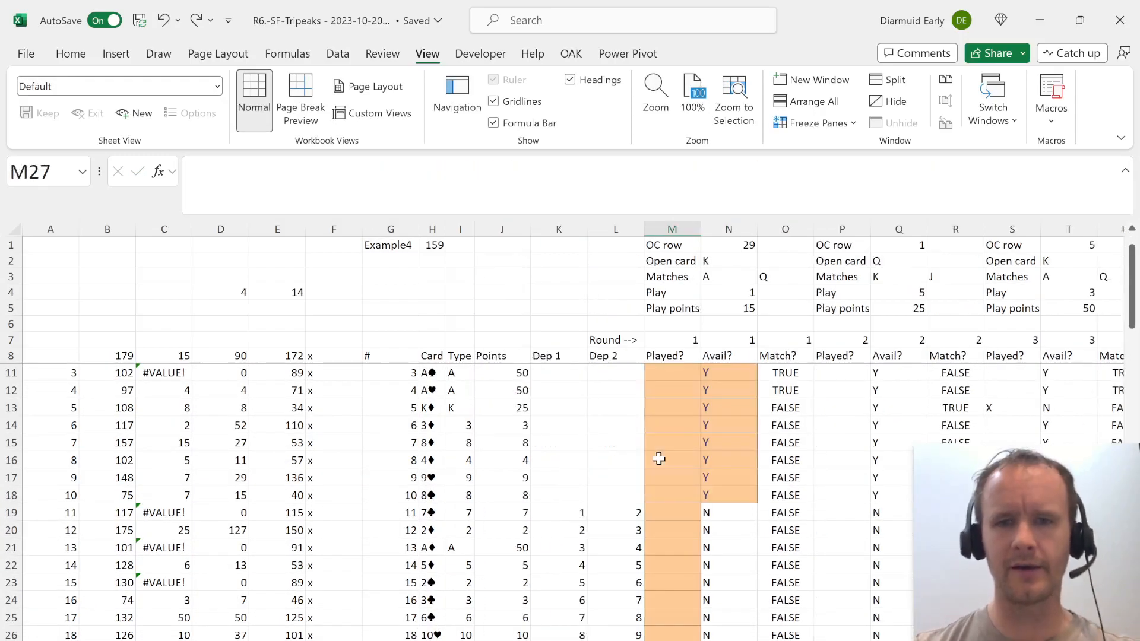
pyautogui.press('Right')
pyautogui.press('Up')
pyautogui.press('Right')
pyautogui.press('Right')
pyautogui.press('Up')
pyautogui.press('Up')
pyautogui.hotkey('ctrl', 'Up')
pyautogui.press('Down')
pyautogui.press('Down')
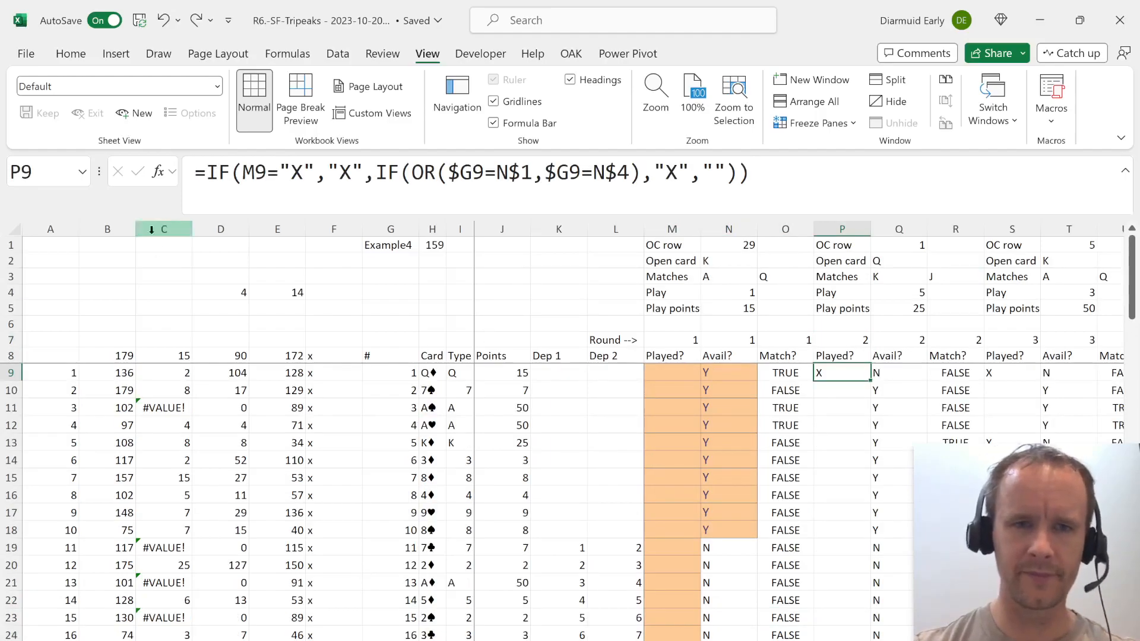
pyautogui.click(304, 171)
pyautogui.press('BackSpace')
pyautogui.write('Y')
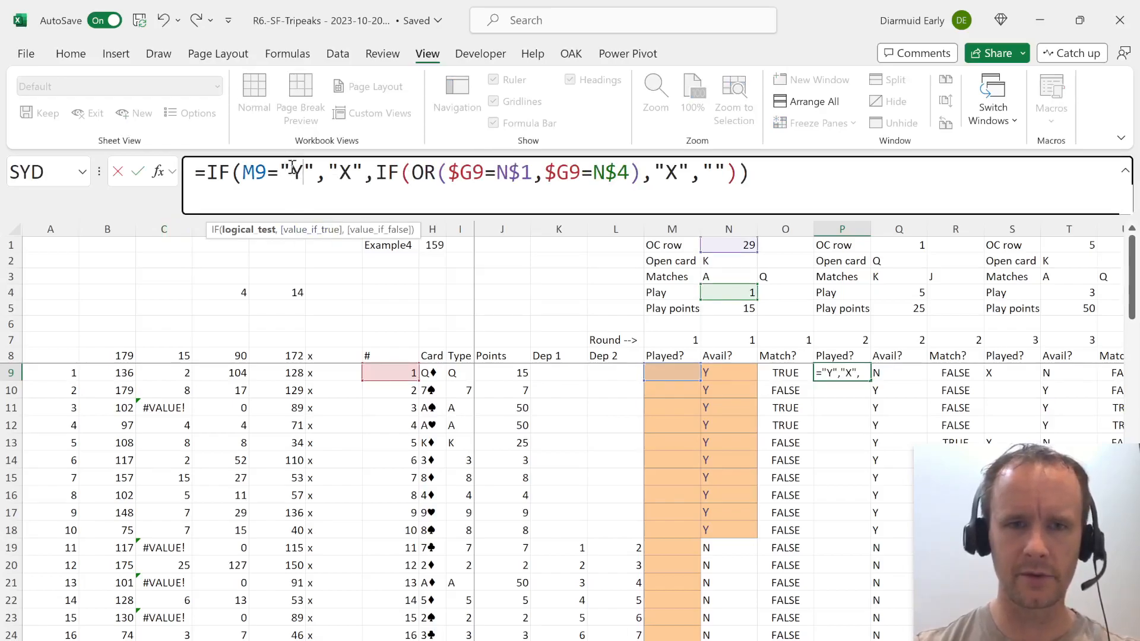
pyautogui.click(349, 173)
pyautogui.press('BackSpace')
pyautogui.write('Y')
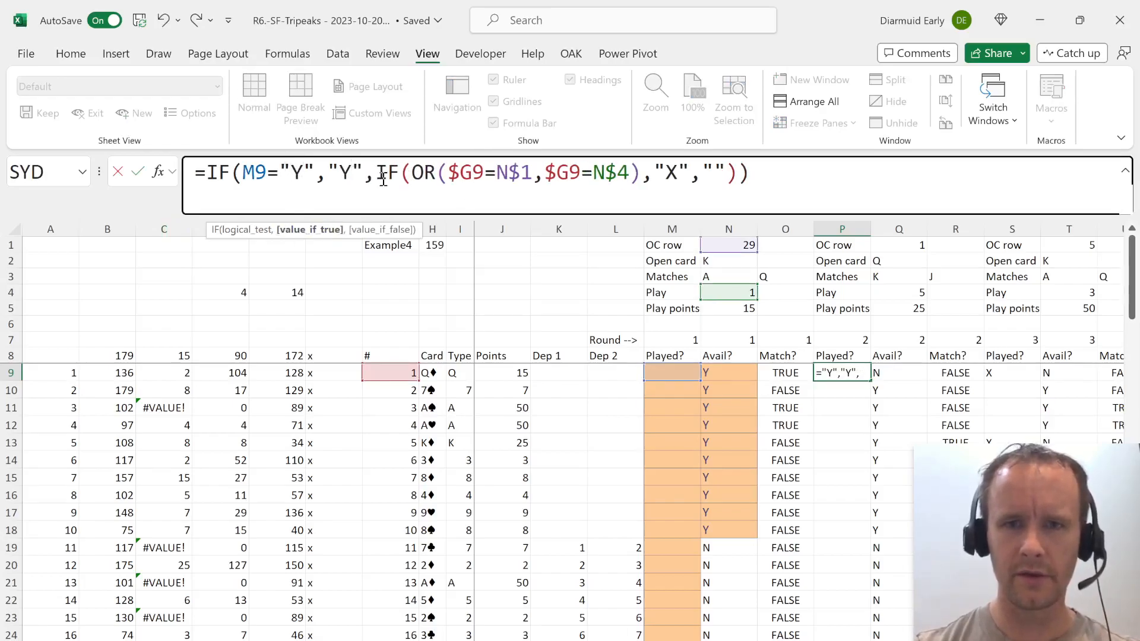
pyautogui.click(683, 176)
pyautogui.press('BackSpace')
pyautogui.write('Y')
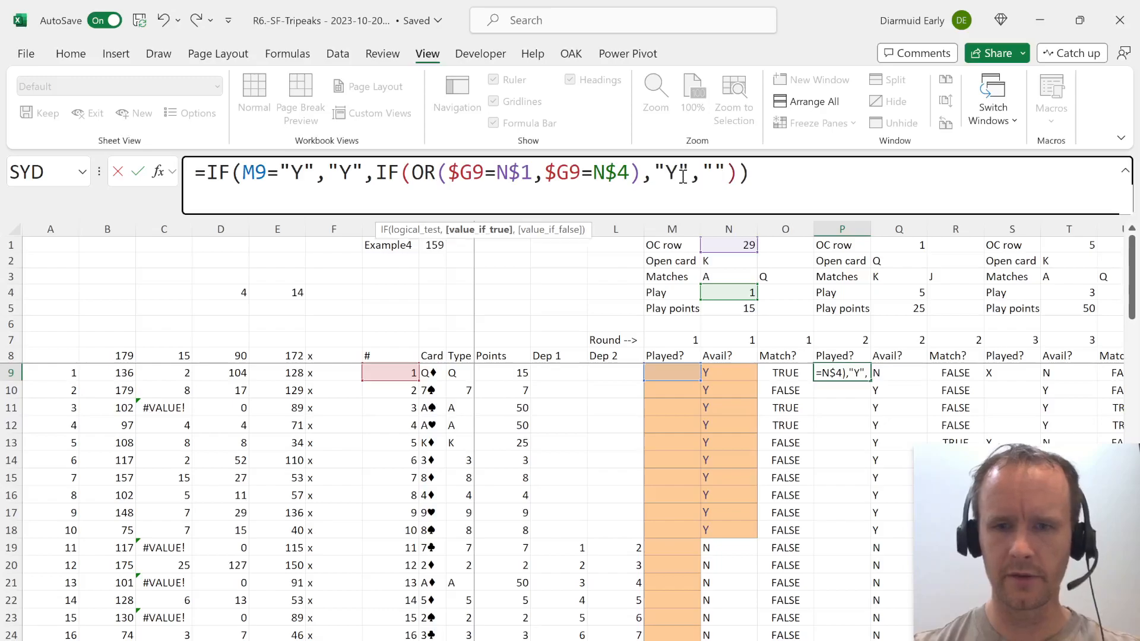
pyautogui.press('Return')
# Check the round 1 Played? entry in M37.
pyautogui.press('Up')
pyautogui.press('Left')
pyautogui.press('Left')
pyautogui.press('Left')
pyautogui.hotkey('ctrl', 'Down')
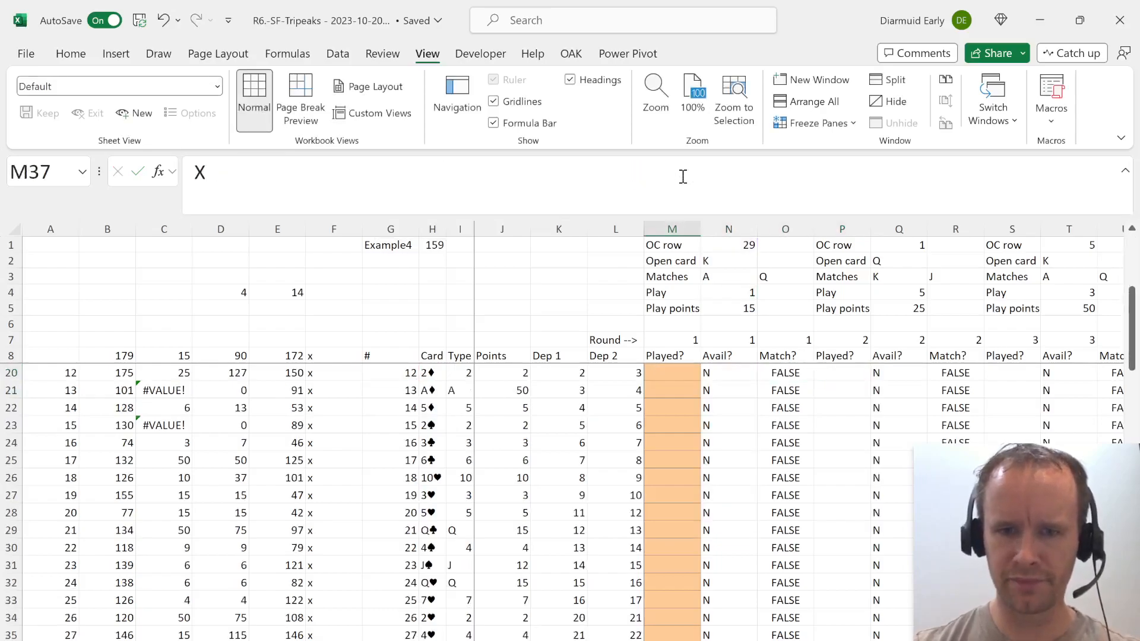
pyautogui.press('Down')
# Fill the revised P9 formula down the round 2 Played? column.
pyautogui.press('Right')
pyautogui.press('Right')
pyautogui.press('Right')
pyautogui.press('Up')
pyautogui.press('Up')
pyautogui.hotkey('ctrl', 'Up')
pyautogui.press('Down')
pyautogui.press('Down')
pyautogui.hotkey('ctrl', 'shift', 'Down')
pyautogui.hotkey('ctrl', 'Return')
pyautogui.press('Up')
pyautogui.press('Down')
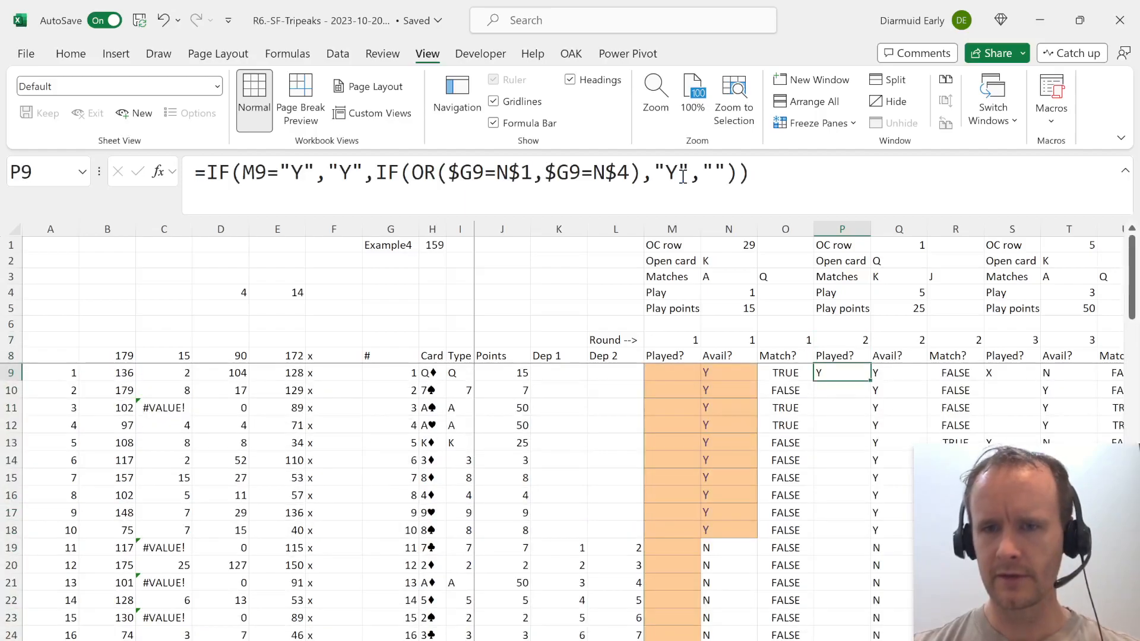
pyautogui.press('Left')
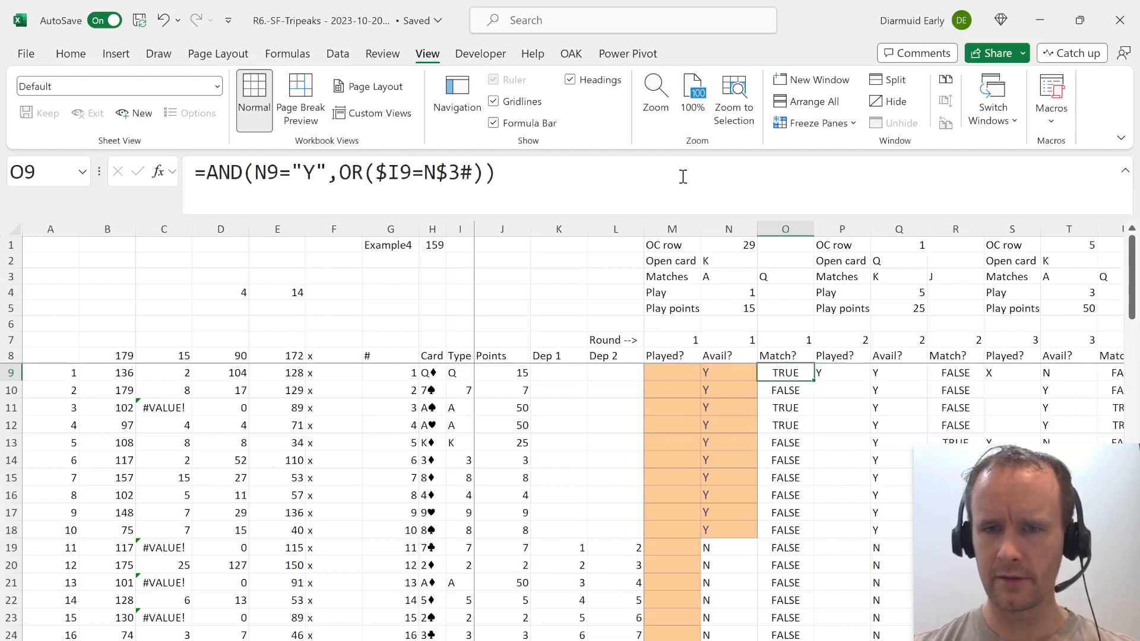
pyautogui.press('Right')
pyautogui.hotkey('ctrl', 'shift', 'Down')
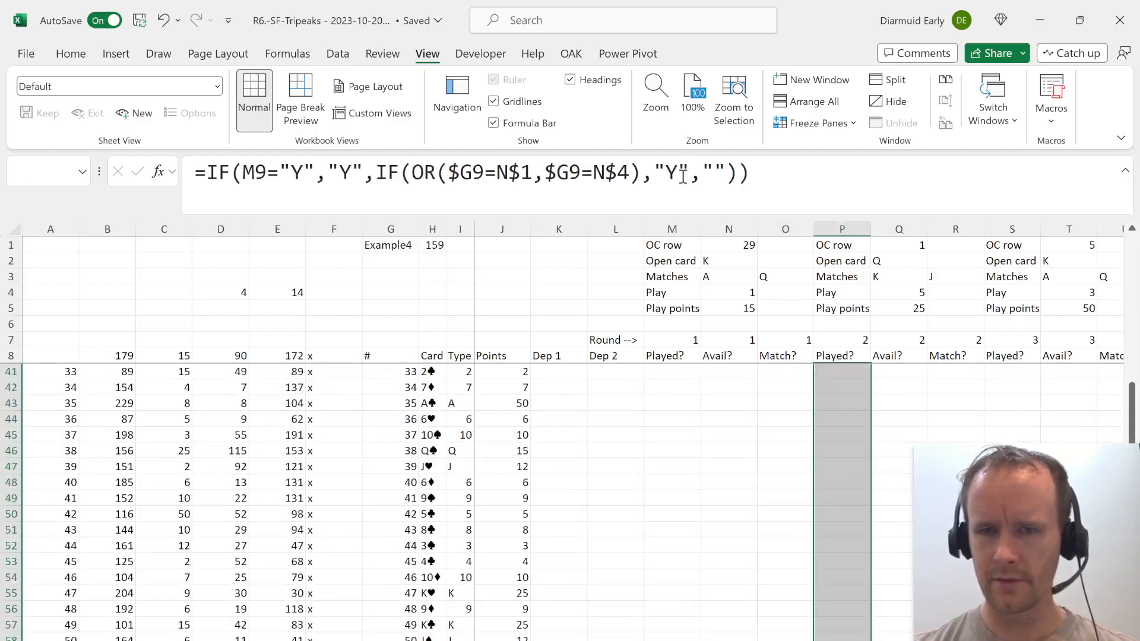
pyautogui.press('Up')
# Change the round 2 Avail? formula in Q9 to =IF(P9="Y","N","Y").
pyautogui.press('Right')
pyautogui.press('Down')
pyautogui.press('Left')
pyautogui.press('Right')
pyautogui.press('Left')
pyautogui.press('Right')
pyautogui.press('F2')
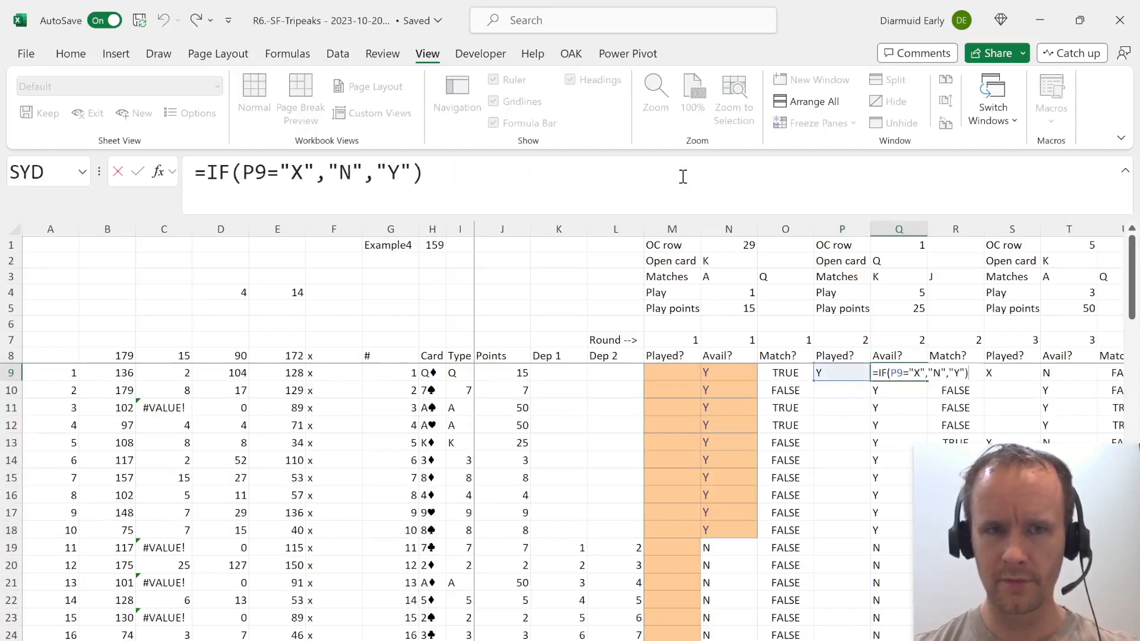
pyautogui.click(305, 173)
pyautogui.press('BackSpace')
pyautogui.write('Y')
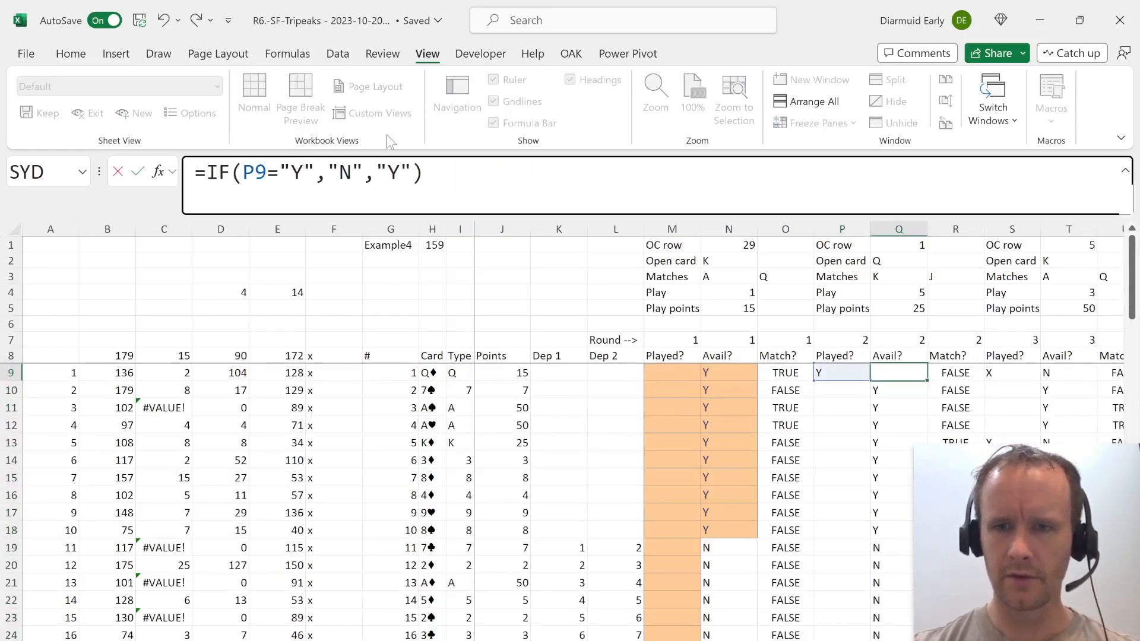
pyautogui.hotkey('ctrl', 'Return')
# Fill the Q9 formula down the Avail? column through Q18.
pyautogui.hotkey('shift', 'Down')
pyautogui.hotkey('shift', 'Down')
pyautogui.hotkey('shift', 'Down')
pyautogui.hotkey('shift', 'Down')
pyautogui.hotkey('shift', 'Down')
pyautogui.hotkey('shift', 'Down')
pyautogui.hotkey('shift', 'Down')
pyautogui.hotkey('shift', 'Down')
pyautogui.hotkey('shift', 'Down')
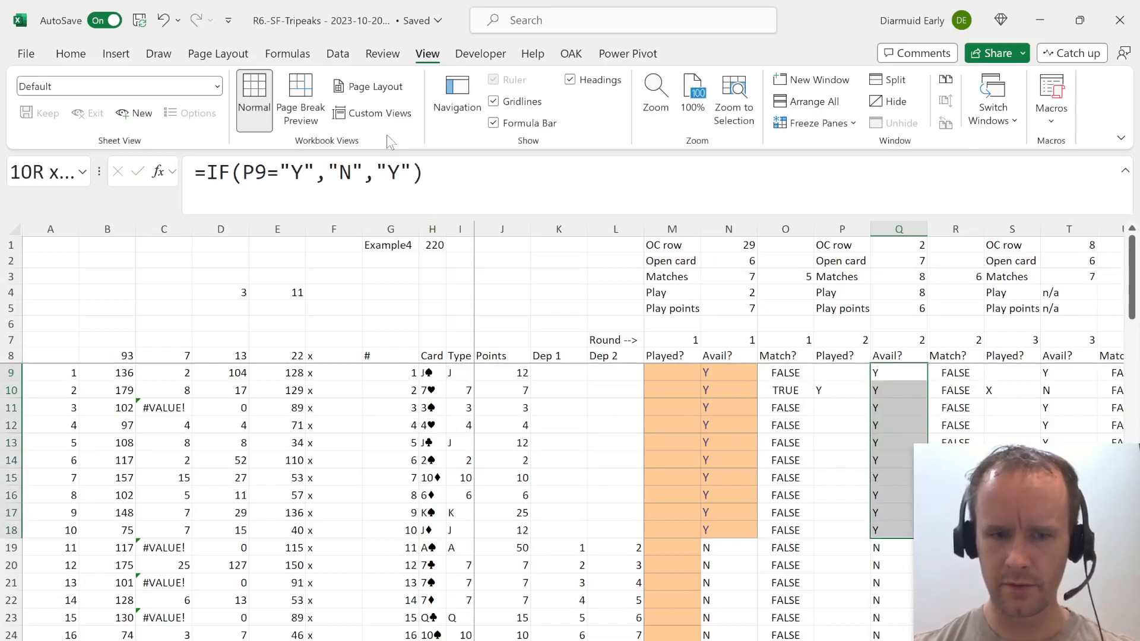
pyautogui.press('Up')
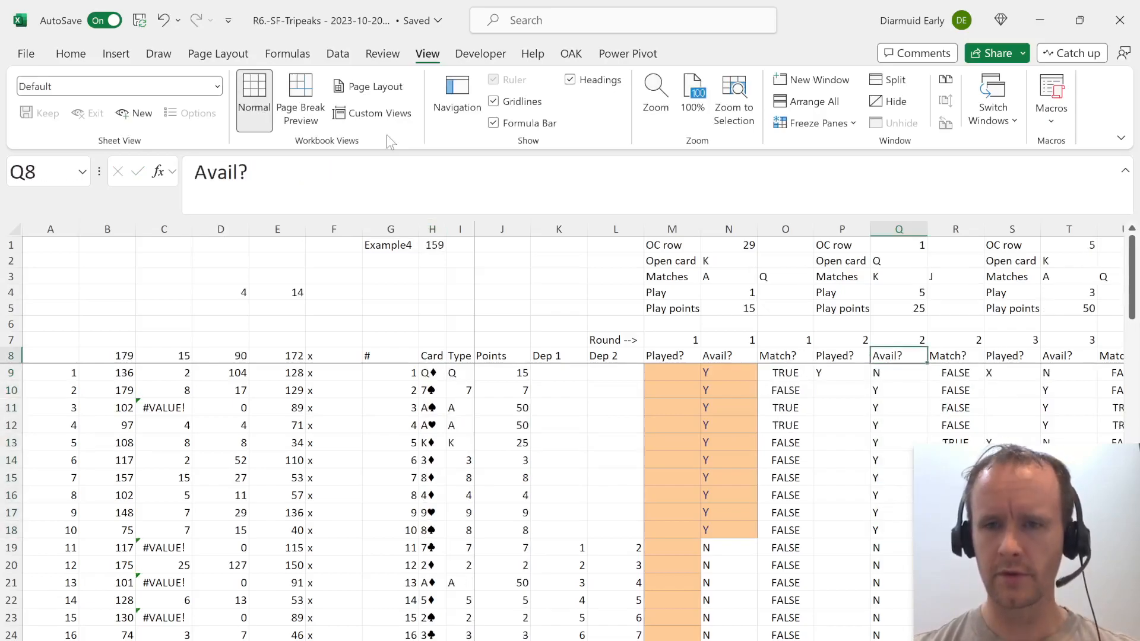
# Copy the round 2 Played? and Avail? formulas in P9:Q9 to the round 3 cells S9:T9.
pyautogui.press('Down')
pyautogui.press('Right')
pyautogui.press('Right')
pyautogui.press('Right')
pyautogui.press('Right')
pyautogui.press('Left')
pyautogui.press('Left')
pyautogui.press('Left')
pyautogui.press('Left')
pyautogui.press('Left')
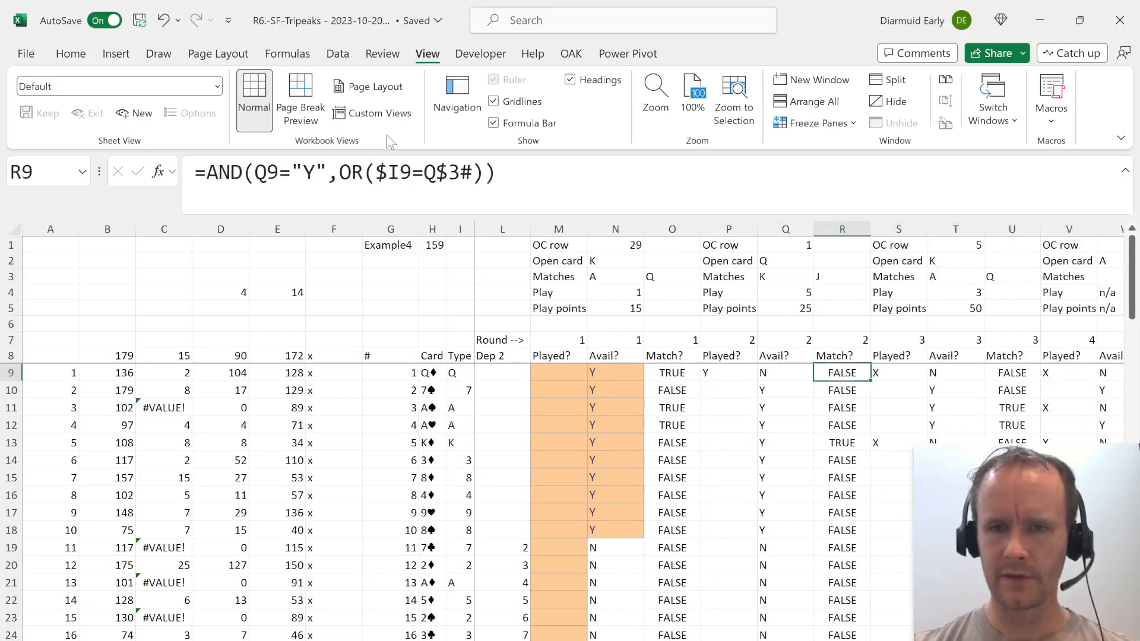
pyautogui.hotkey('shift', 'Right')
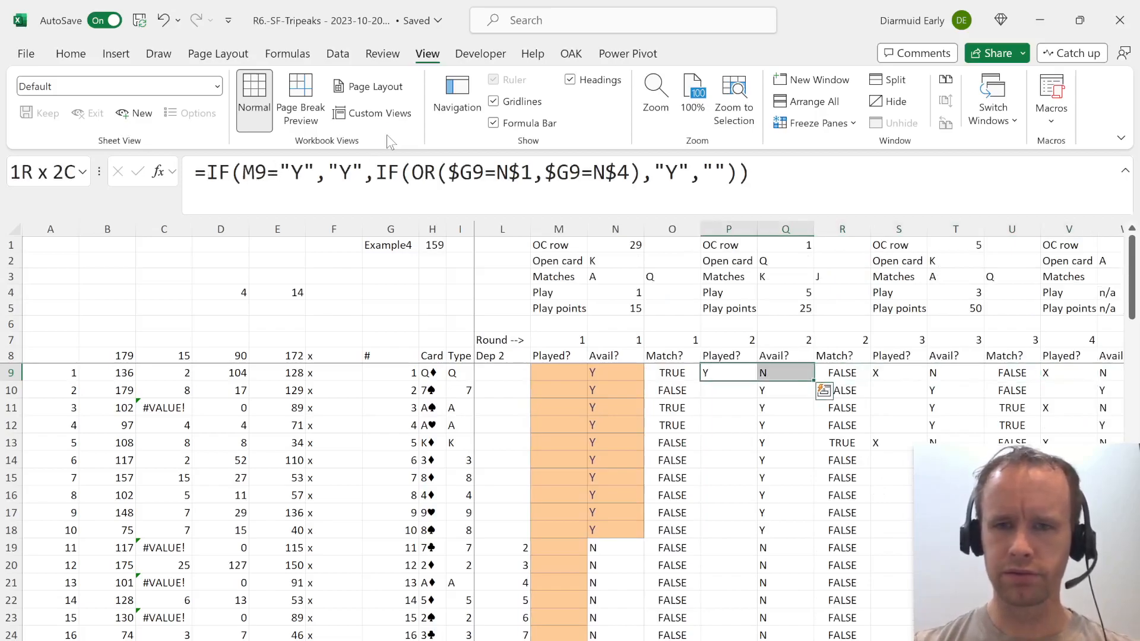
pyautogui.hotkey('ctrl', 'c')
pyautogui.press('Right')
pyautogui.press('Right')
pyautogui.press('Right')
pyautogui.hotkey('ctrl', 'v')
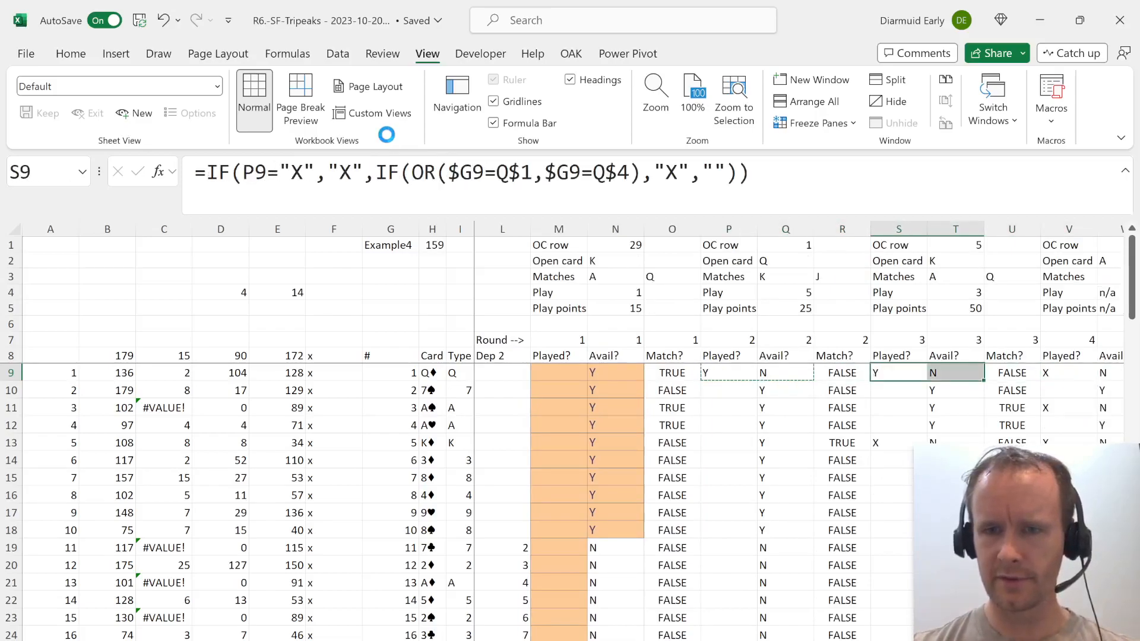
# Fill the round 3 Avail? formula in T9 down through T18.
pyautogui.press('Right')
pyautogui.press('Right')
pyautogui.press('Right')
pyautogui.press('Right')
pyautogui.press('Left')
pyautogui.press('Left')
pyautogui.press('Left')
pyautogui.press('Left')
pyautogui.press('Right')
pyautogui.hotkey('shift', 'Down')
pyautogui.hotkey('shift', 'Down')
pyautogui.hotkey('shift', 'Down')
pyautogui.hotkey('shift', 'Down')
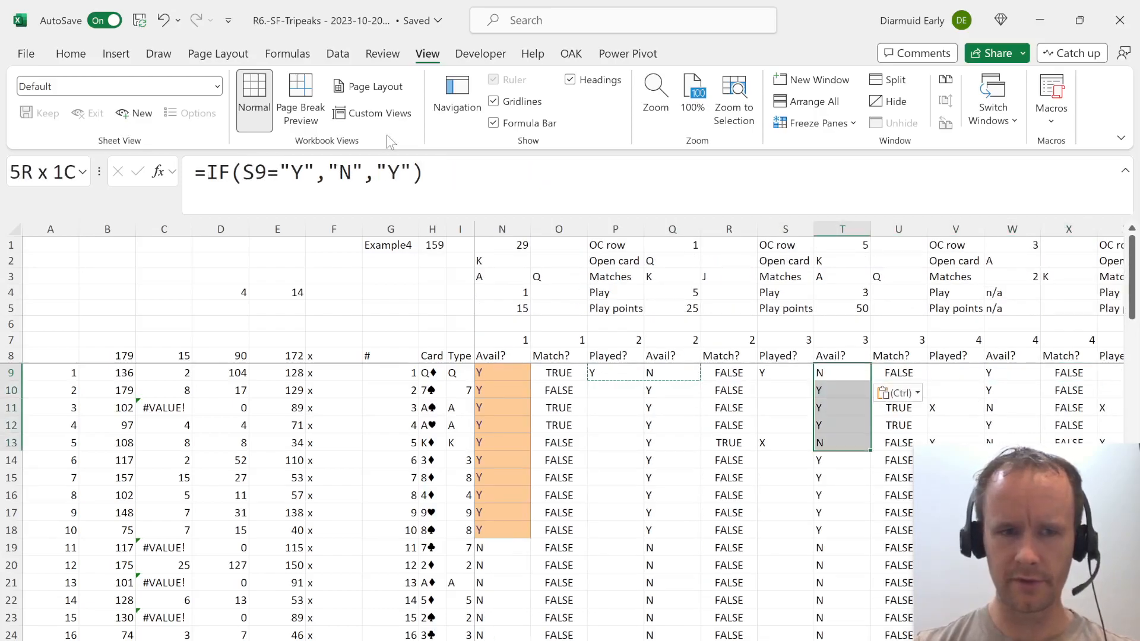
pyautogui.hotkey('shift', 'Down')
pyautogui.hotkey('shift', 'Down')
pyautogui.hotkey('shift', 'Down')
pyautogui.hotkey('shift', 'Down')
pyautogui.hotkey('shift', 'Down')
pyautogui.hotkey('ctrl', 'd')
# Check which cells the round 3 Avail? formula in T19 refers to.
pyautogui.hotkey('ctrl', '.')
pyautogui.press('Down')
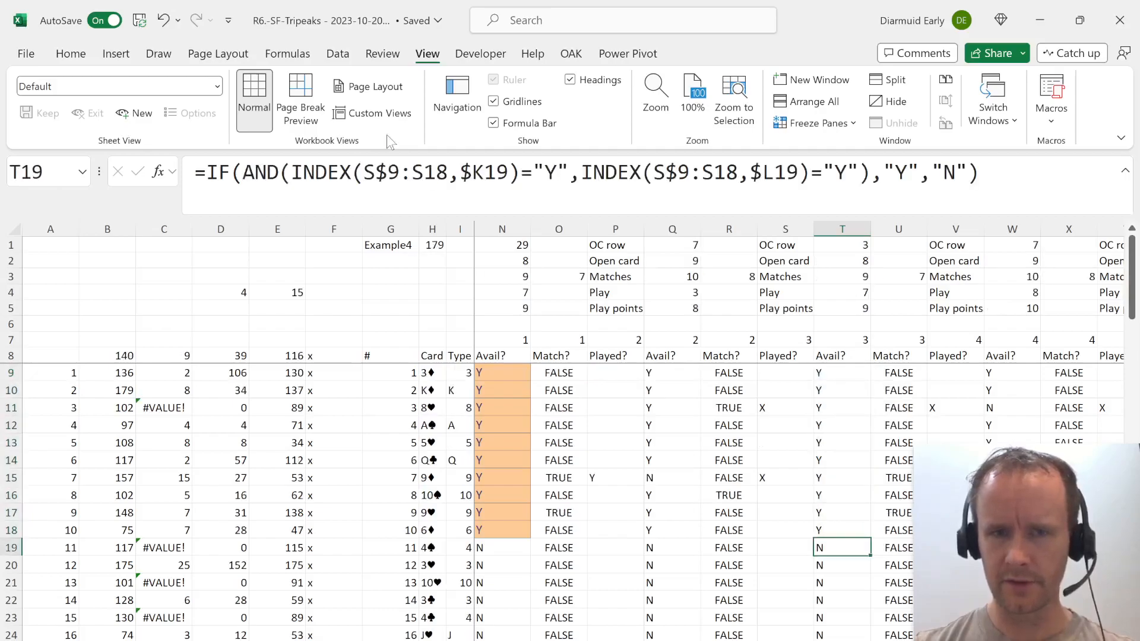
pyautogui.click(500, 197)
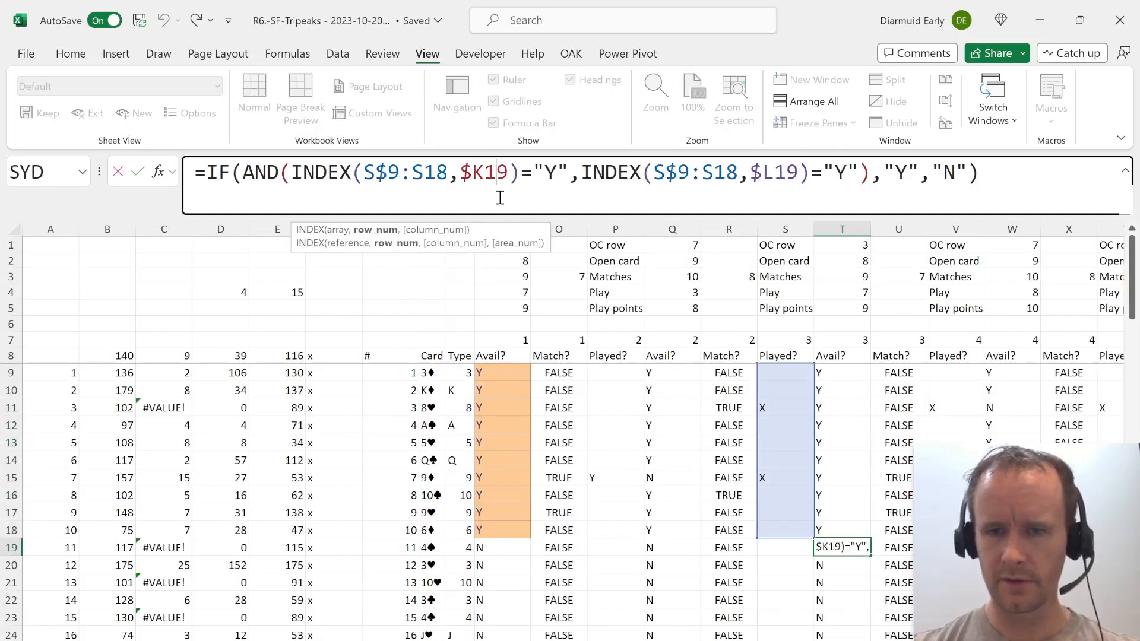
pyautogui.press('Escape')
# Fill the round 3 Played? formula in S9 down its column.
pyautogui.press('Left')
pyautogui.press('Up')
pyautogui.press('Up')
pyautogui.press('Up')
pyautogui.press('Up')
pyautogui.press('Up')
pyautogui.press('Up')
pyautogui.press('Up')
pyautogui.press('Up')
pyautogui.press('Up')
pyautogui.press('Up')
pyautogui.press('Up')
pyautogui.press('Down')
pyautogui.hotkey('ctrl', 'shift', 'Down')
pyautogui.press('Up')
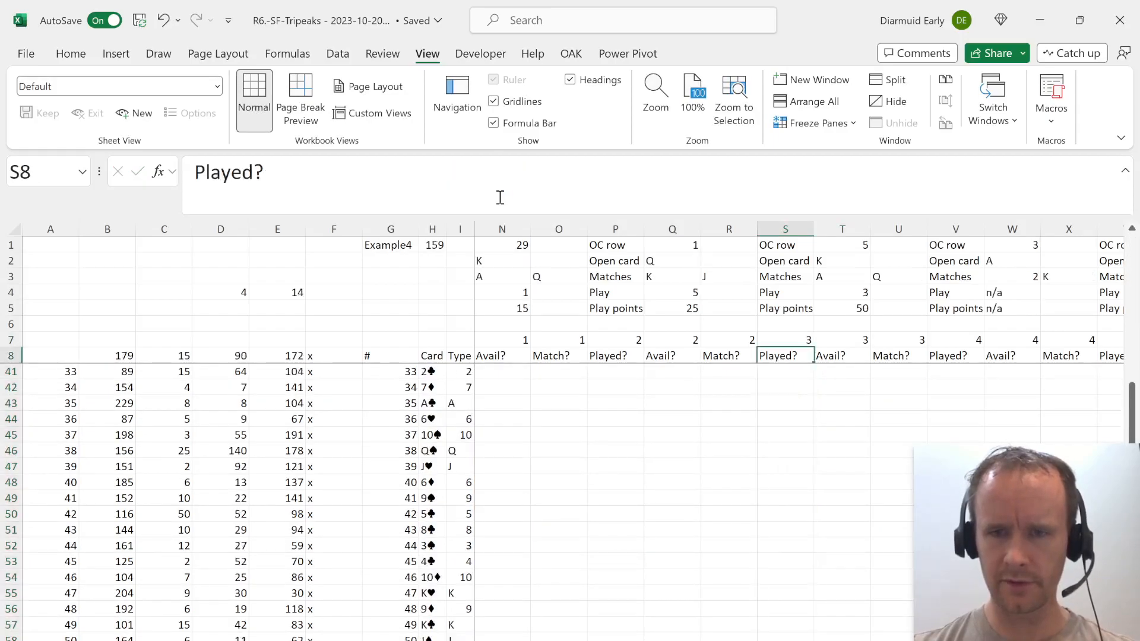
pyautogui.press('Down')
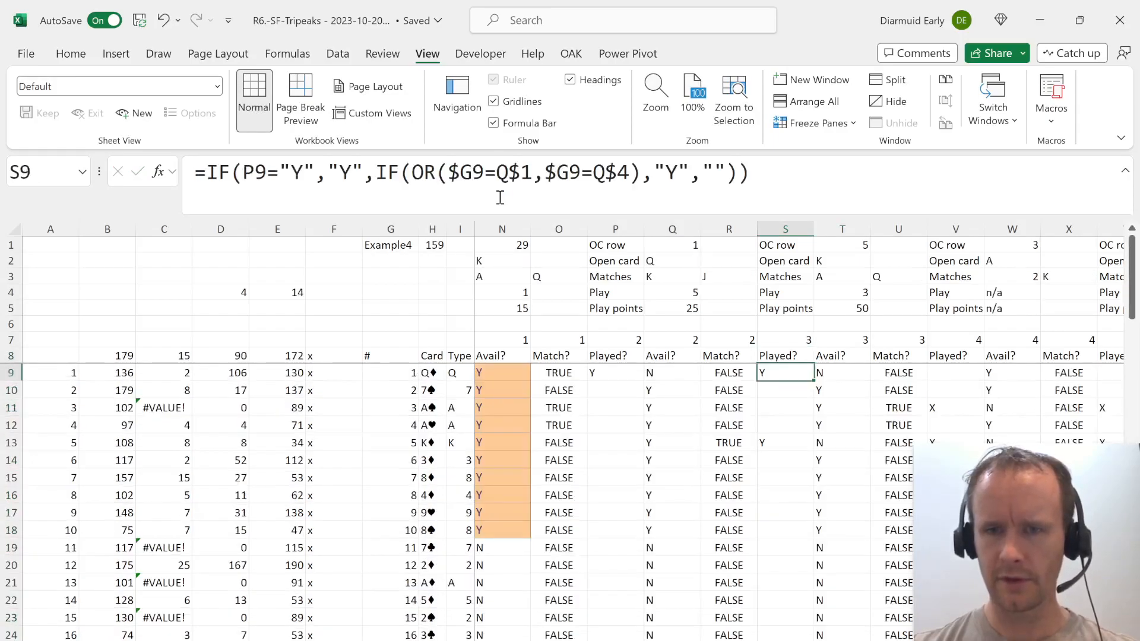
# Copy the round 3 Played?, Avail? and Match? columns from row 9 down and paste them across the rounds through round 25.
pyautogui.hotkey('ctrl', 'shift', 'Down')
pyautogui.hotkey('shift', 'Right')
pyautogui.press('Right')
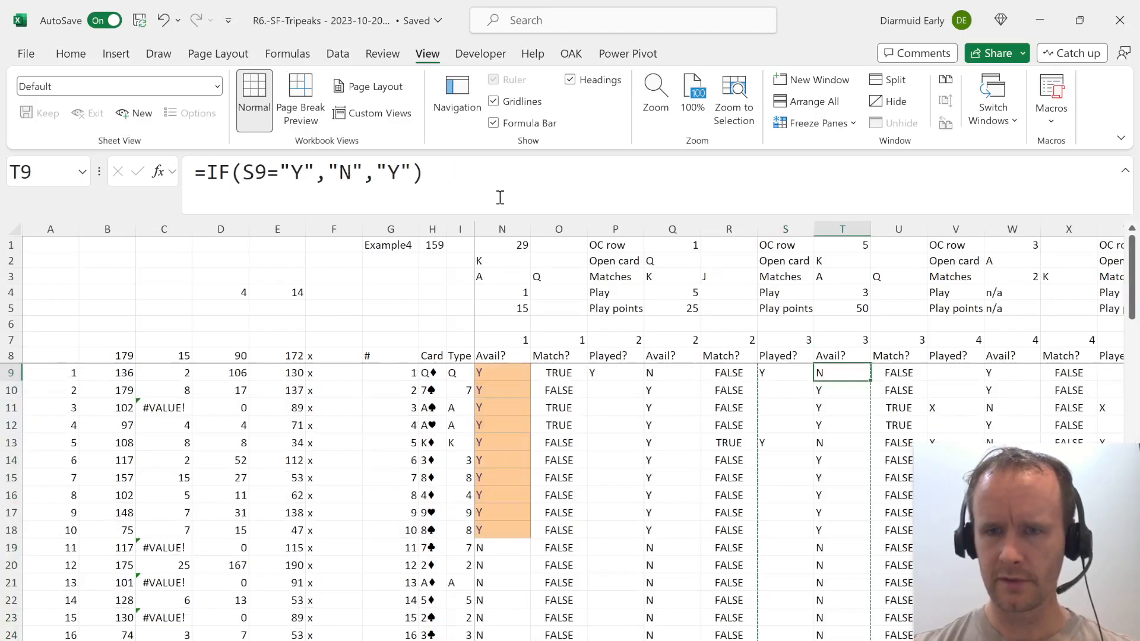
pyautogui.press('Left')
pyautogui.hotkey('ctrl', 'shift', 'Down')
pyautogui.hotkey('shift', 'Right')
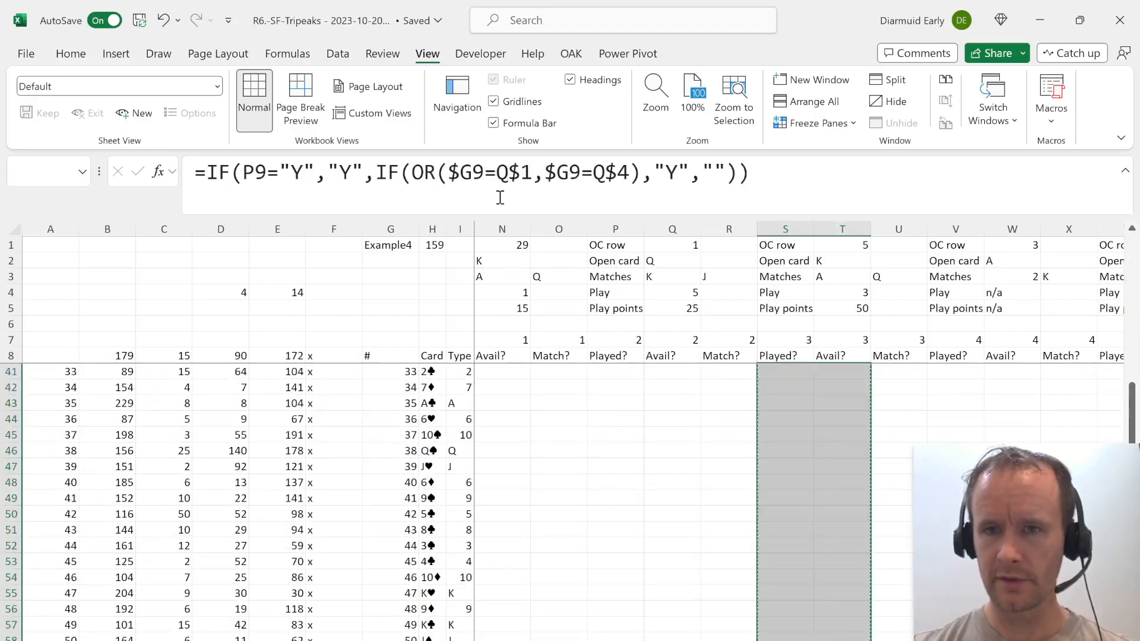
pyautogui.hotkey('shift', 'Right')
pyautogui.hotkey('shift', 'Right')
pyautogui.hotkey('shift', 'Left')
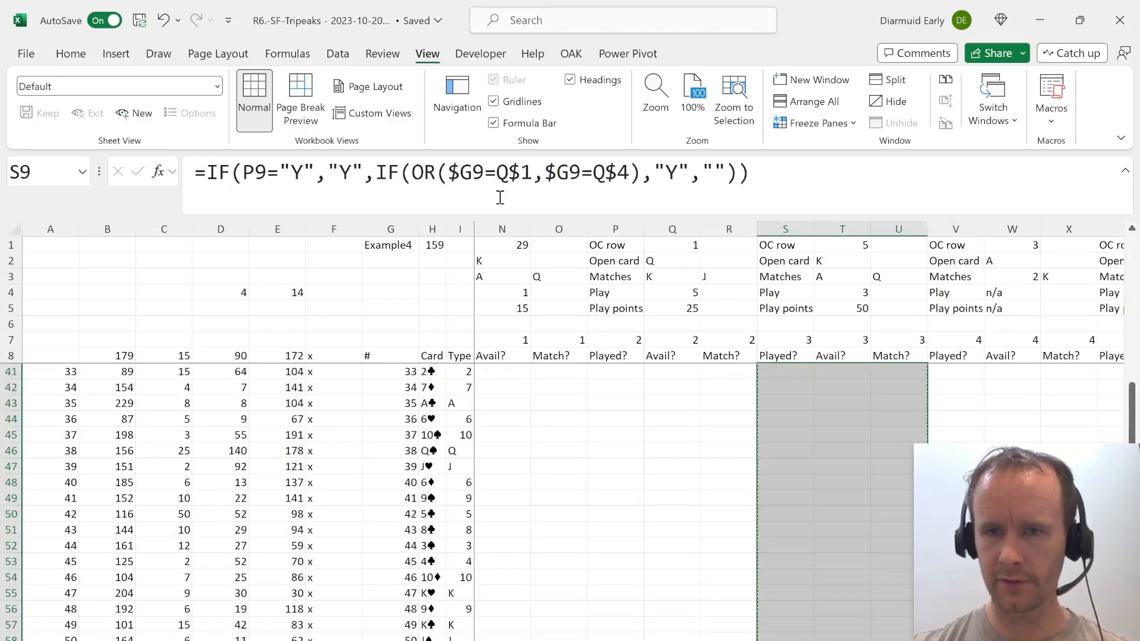
pyautogui.hotkey('ctrl', 'shift', 'Right')
pyautogui.hotkey('ctrl', 'v')
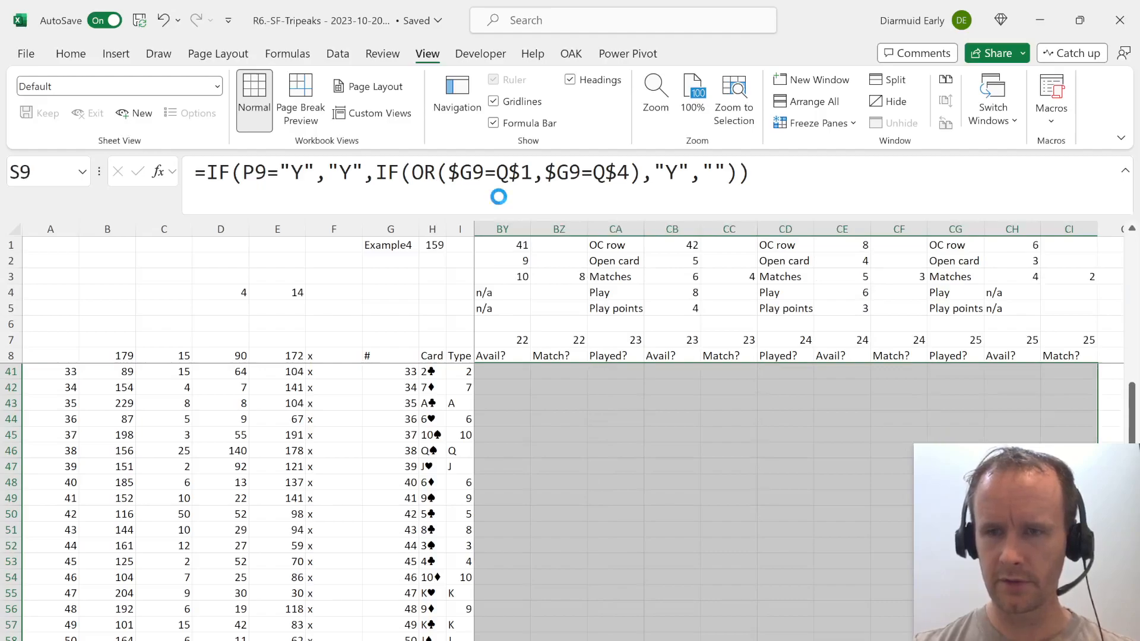
pyautogui.press('Left')
pyautogui.press('Up')
pyautogui.press('Right')
pyautogui.press('Right')
pyautogui.press('Down')
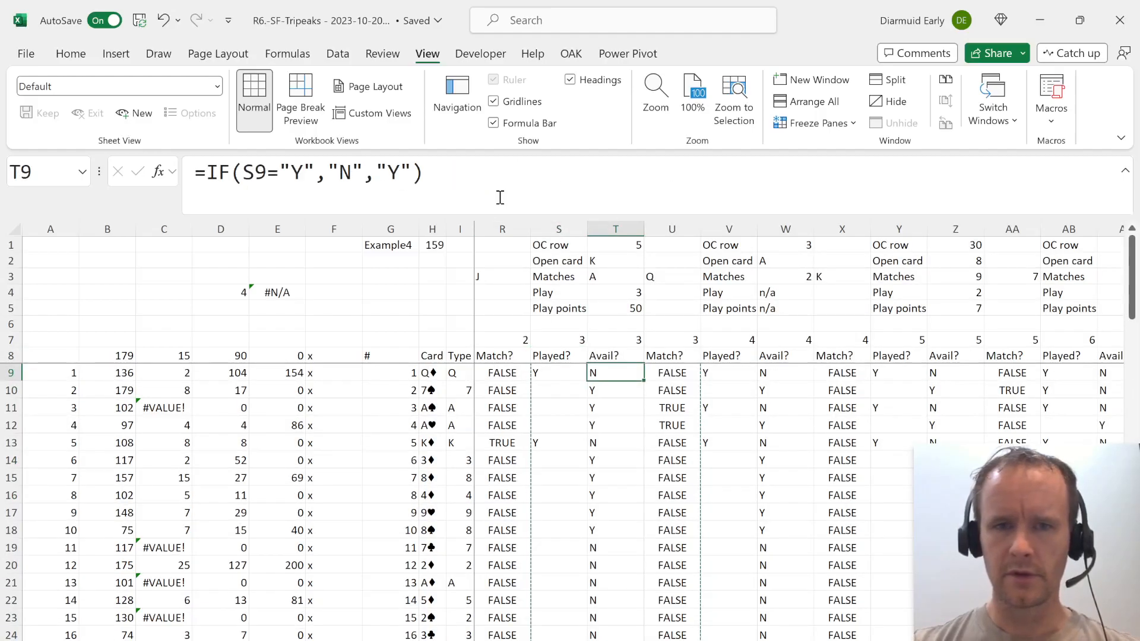
# Select the Play points row from N5 across through about round 15 to review the points scored in each round.
pyautogui.press('Up')
pyautogui.press('Left')
pyautogui.press('Left')
pyautogui.press('Left')
pyautogui.press('Left')
pyautogui.press('Left')
pyautogui.press('Left')
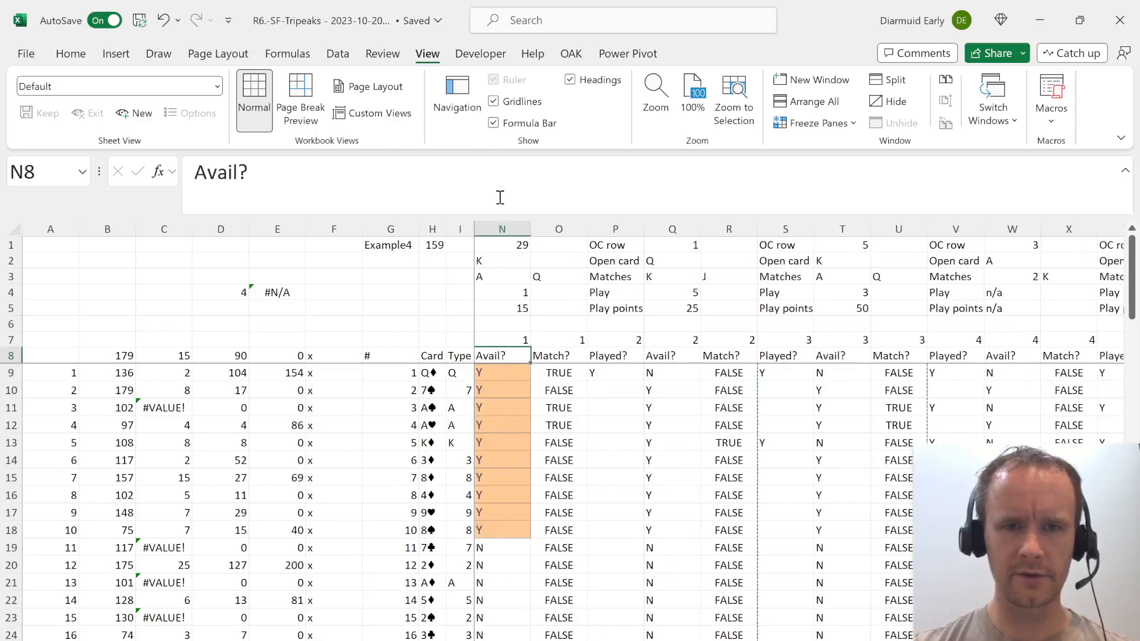
pyautogui.press('Left')
pyautogui.press('Left')
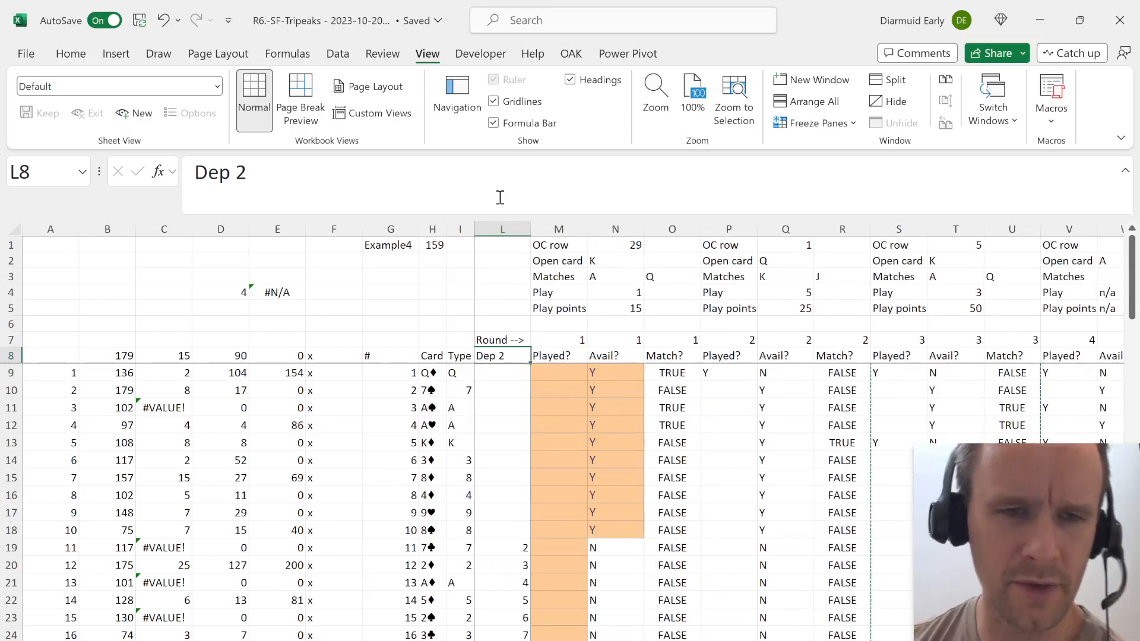
pyautogui.press('Left')
pyautogui.press('Left')
pyautogui.press('Right')
pyautogui.press('Up')
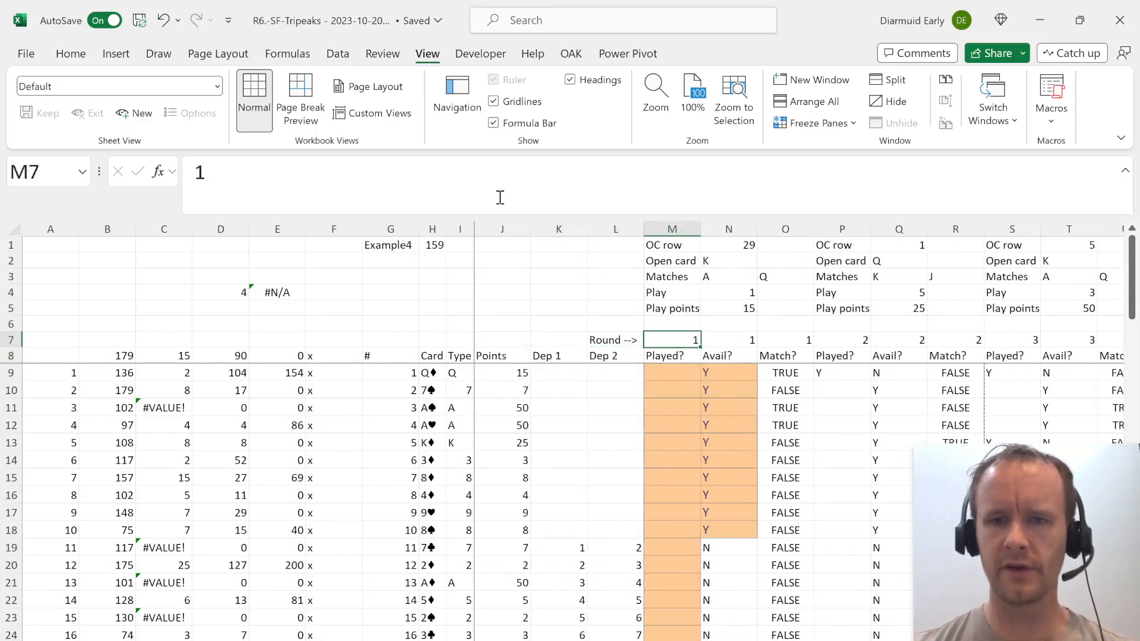
pyautogui.press('Right')
pyautogui.press('Up')
pyautogui.press('Up')
pyautogui.hotkey('shift', 'Right')
pyautogui.hotkey('shift', 'Right')
pyautogui.hotkey('shift', 'Right')
pyautogui.hotkey('shift', 'Right')
pyautogui.hotkey('shift', 'Right')
pyautogui.hotkey('shift', 'Right')
pyautogui.hotkey('shift', 'Right')
pyautogui.hotkey('shift', 'Right')
pyautogui.hotkey('shift', 'Right')
pyautogui.hotkey('shift', 'Right')
pyautogui.hotkey('shift', 'Right')
pyautogui.hotkey('shift', 'Right')
pyautogui.hotkey('shift', 'Right')
pyautogui.hotkey('shift', 'Right')
pyautogui.hotkey('shift', 'Right')
pyautogui.hotkey('shift', 'Right')
pyautogui.hotkey('shift', 'Right')
pyautogui.hotkey('shift', 'Right')
pyautogui.hotkey('shift', 'Right')
pyautogui.hotkey('shift', 'Right')
pyautogui.hotkey('shift', 'Right')
pyautogui.hotkey('shift', 'Right')
pyautogui.hotkey('shift', 'Right')
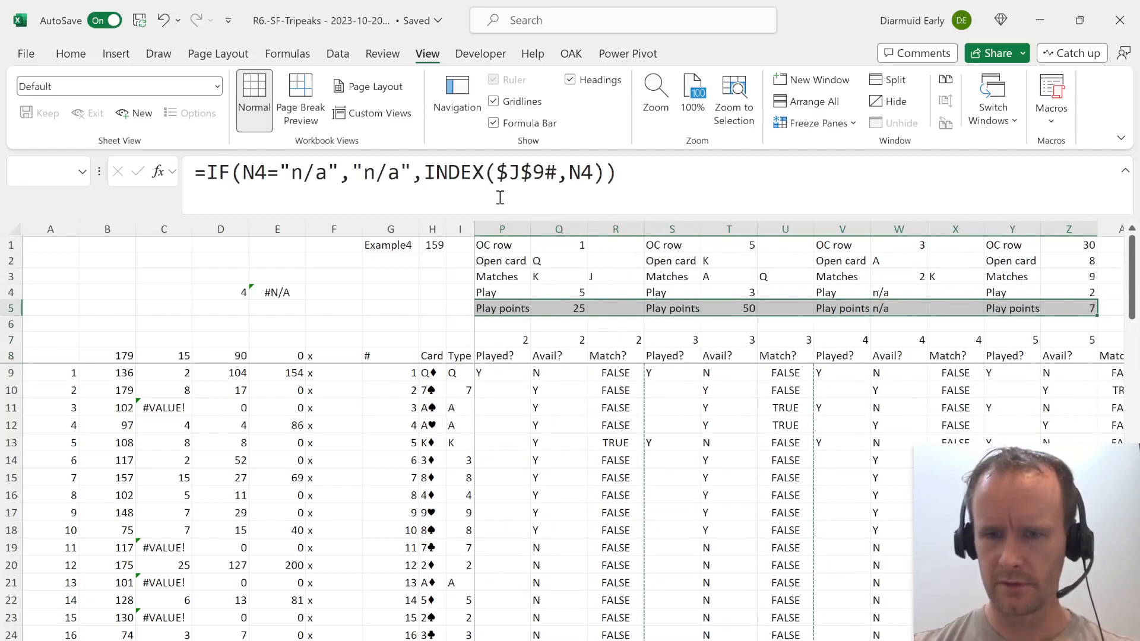
pyautogui.hotkey('shift', 'Right')
pyautogui.hotkey('shift', 'Right')
pyautogui.hotkey('shift', 'Right')
pyautogui.hotkey('shift', 'Right')
pyautogui.hotkey('shift', 'Right')
pyautogui.hotkey('shift', 'Right')
pyautogui.hotkey('shift', 'Right')
pyautogui.hotkey('shift', 'Right')
pyautogui.hotkey('shift', 'Right')
pyautogui.hotkey('shift', 'Right')
pyautogui.hotkey('shift', 'Right')
pyautogui.hotkey('shift', 'Right')
pyautogui.hotkey('shift', 'Right')
pyautogui.hotkey('shift', 'Right')
pyautogui.hotkey('shift', 'Right')
pyautogui.hotkey('shift', 'Right')
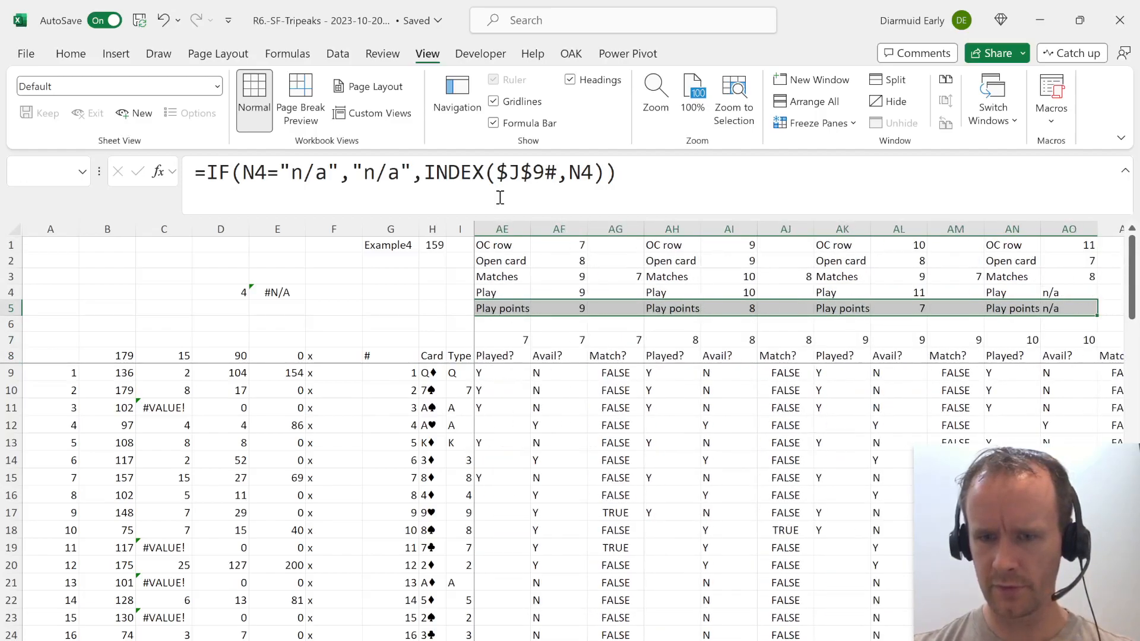
pyautogui.hotkey('shift', 'Right')
pyautogui.hotkey('shift', 'Right')
pyautogui.hotkey('shift', 'Right')
pyautogui.hotkey('shift', 'Right')
pyautogui.hotkey('shift', 'Right')
pyautogui.hotkey('shift', 'Right')
pyautogui.hotkey('shift', 'Right')
pyautogui.hotkey('shift', 'Right')
pyautogui.hotkey('shift', 'Right')
pyautogui.hotkey('shift', 'Right')
pyautogui.hotkey('shift', 'Right')
pyautogui.hotkey('shift', 'Right')
pyautogui.hotkey('shift', 'Right')
pyautogui.hotkey('shift', 'Right')
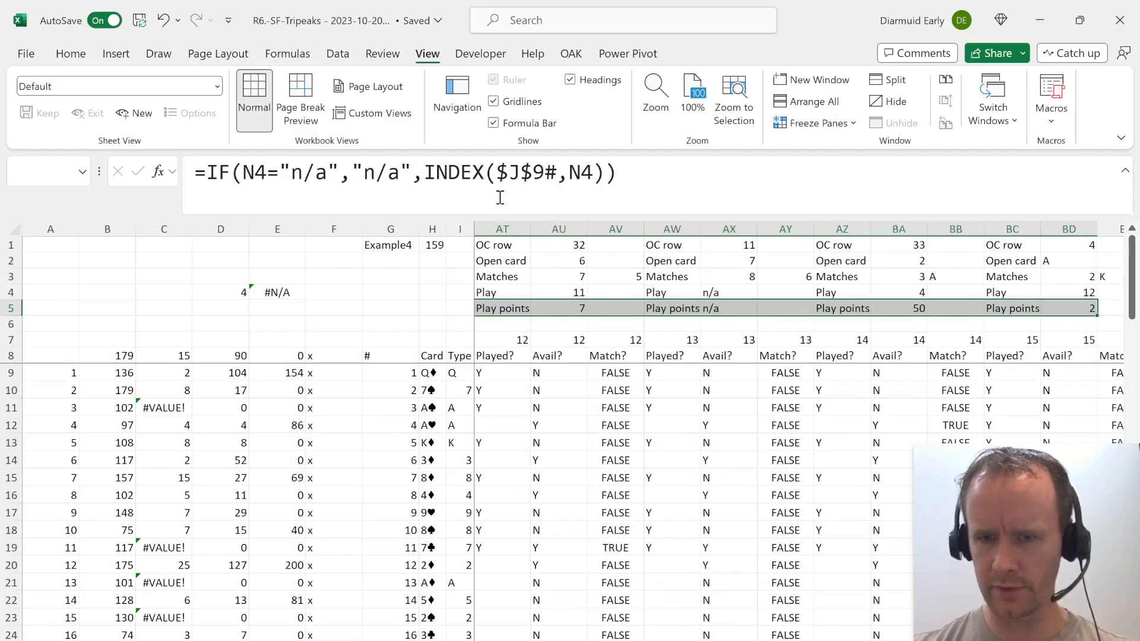
pyautogui.hotkey('shift', 'Right')
pyautogui.hotkey('shift', 'Right')
pyautogui.hotkey('shift', 'Right')
pyautogui.hotkey('shift', 'Right')
pyautogui.hotkey('shift', 'Right')
pyautogui.hotkey('shift', 'Right')
pyautogui.hotkey('shift', 'Left')
pyautogui.hotkey('shift', 'Left')
pyautogui.hotkey('shift', 'Left')
pyautogui.hotkey('ctrl', 'BackSpace')
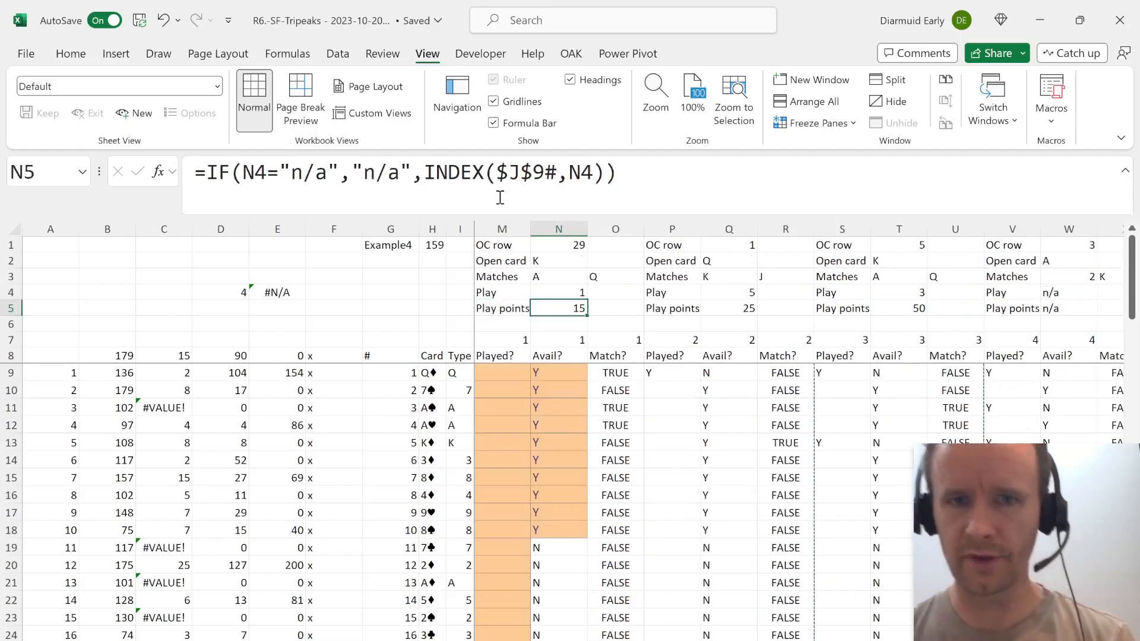
# Look over the Played?, Avail? and Match? columns of rounds 1 through 5 alongside their open cards and plays.
pyautogui.press('Right')
pyautogui.press('Down')
pyautogui.press('Right')
pyautogui.press('Down')
pyautogui.press('Right')
pyautogui.press('Right')
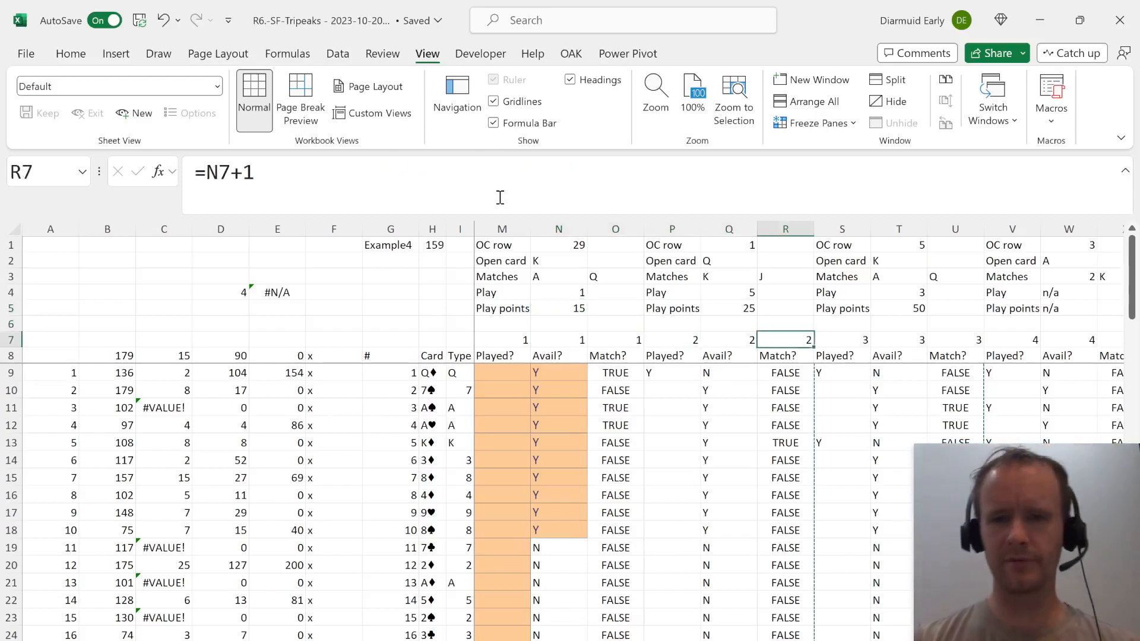
pyautogui.press('Down')
pyautogui.press('Right')
pyautogui.press('Right')
pyautogui.press('Right')
pyautogui.press('Right')
pyautogui.press('Right')
pyautogui.press('Right')
pyautogui.press('Right')
pyautogui.press('Right')
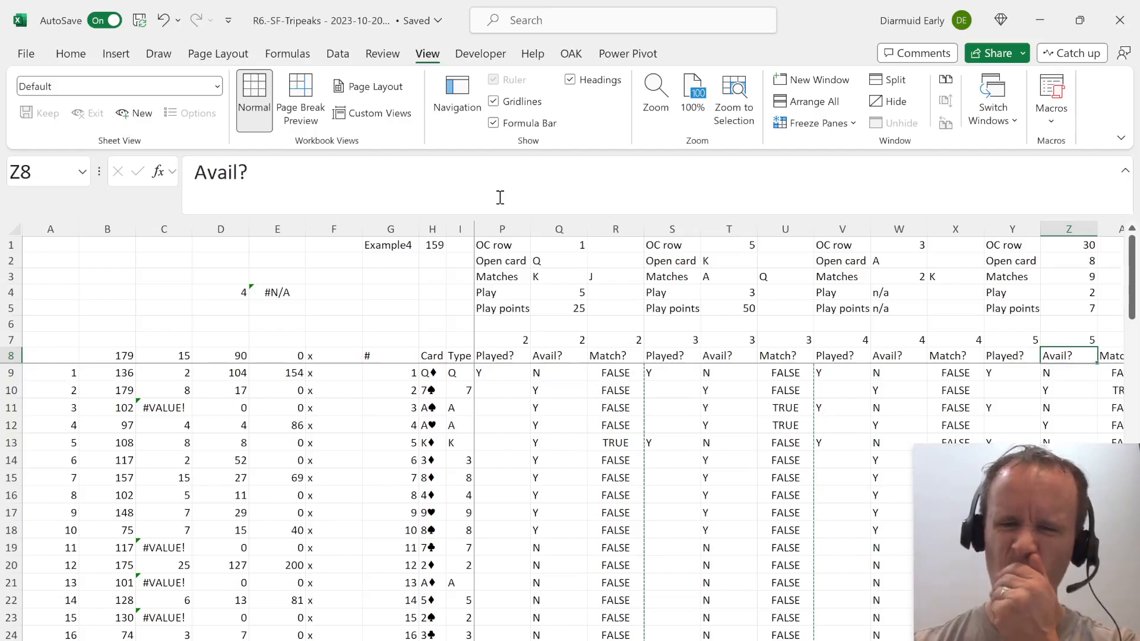
pyautogui.press('Left')
pyautogui.press('Left')
pyautogui.press('Left')
pyautogui.press('Left')
pyautogui.press('Left')
pyautogui.press('Left')
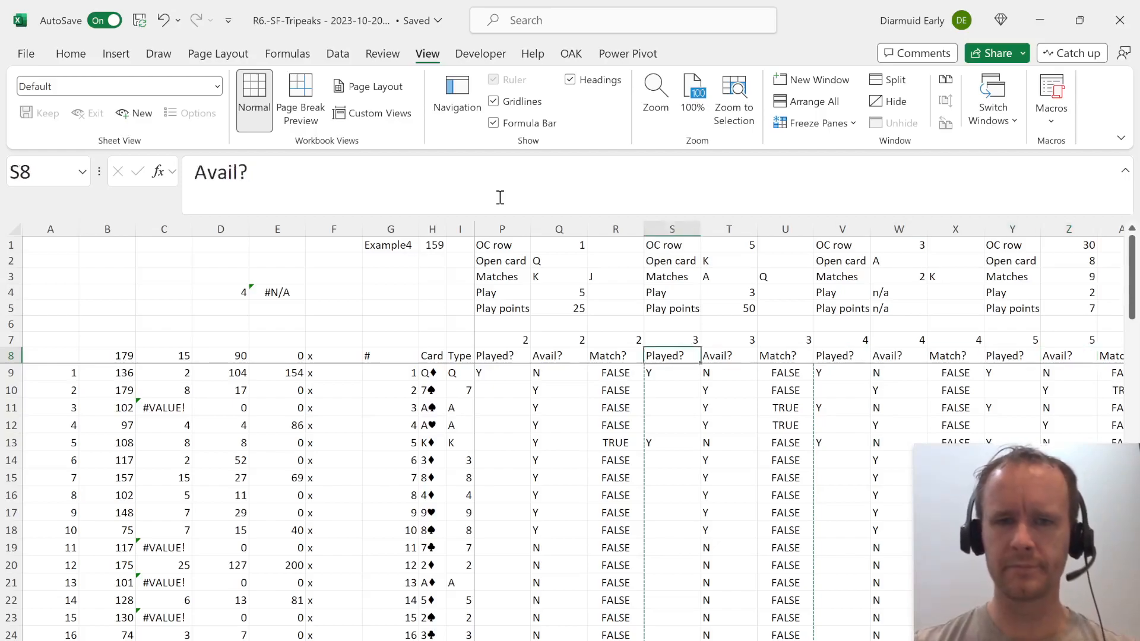
pyautogui.hotkey('ctrl', 'Left')
pyautogui.press('Right')
pyautogui.press('Right')
pyautogui.press('Right')
pyautogui.press('Right')
pyautogui.press('Right')
pyautogui.press('Right')
pyautogui.press('Right')
pyautogui.press('Right')
pyautogui.press('Right')
pyautogui.press('Right')
pyautogui.press('Right')
pyautogui.press('Right')
pyautogui.press('Right')
# Review the row 9 formulas across the rounds up to AE9 and examine the round 6 Played? cells AB9:AB10.
pyautogui.press('Right')
pyautogui.press('Left')
pyautogui.press('Left')
pyautogui.press('Left')
pyautogui.press('Left')
pyautogui.press('Left')
pyautogui.press('Left')
pyautogui.press('Right')
pyautogui.press('Right')
pyautogui.press('Down')
pyautogui.press('Right')
pyautogui.press('Right')
pyautogui.press('Right')
pyautogui.press('Right')
pyautogui.press('Right')
pyautogui.press('Right')
pyautogui.press('Right')
pyautogui.press('Right')
pyautogui.press('Right')
pyautogui.press('Left')
pyautogui.press('Left')
pyautogui.press('Right')
pyautogui.press('Right')
pyautogui.press('Right')
pyautogui.press('Right')
pyautogui.press('Right')
pyautogui.press('Right')
pyautogui.press('Right')
pyautogui.press('Right')
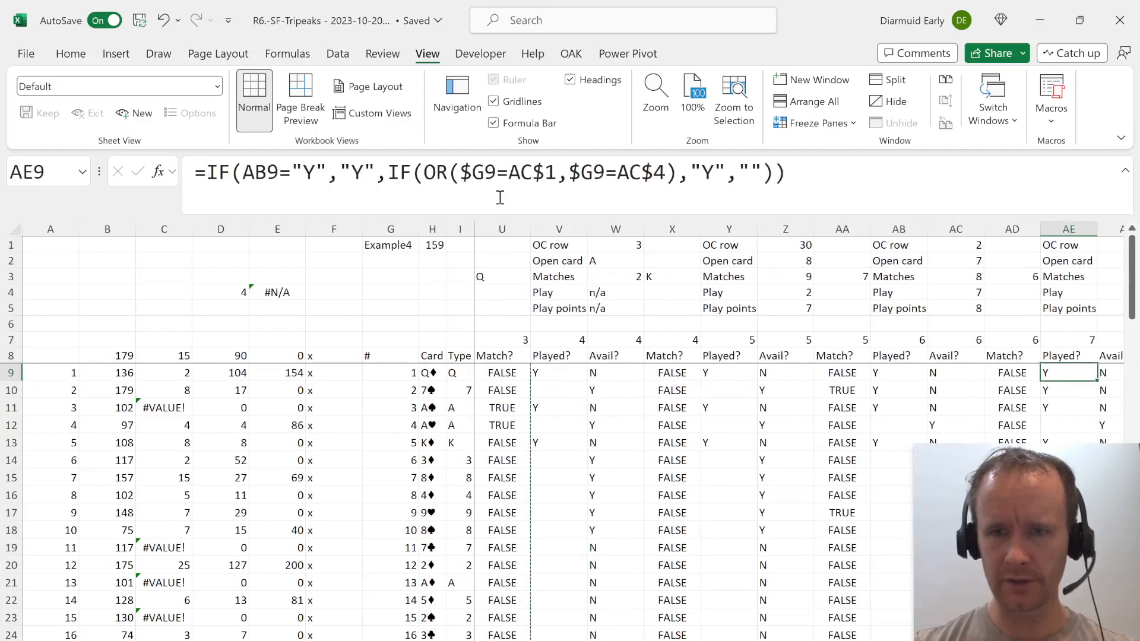
pyautogui.press('Left')
pyautogui.press('Left')
pyautogui.press('Left')
pyautogui.press('Left')
pyautogui.hotkey('shift', 'Down')
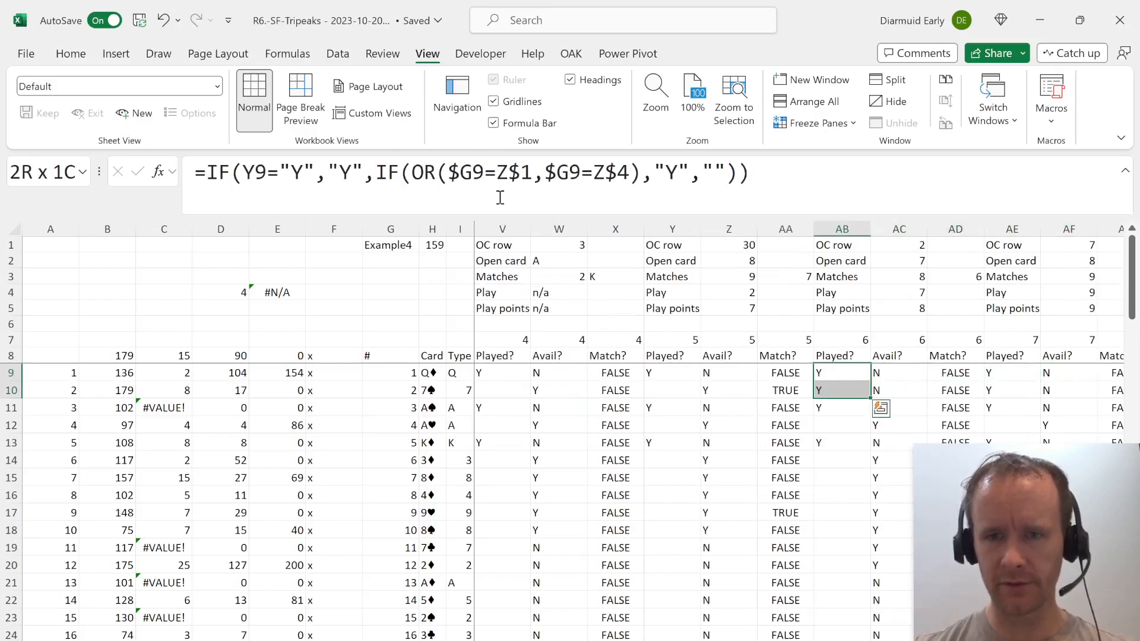
# Examine the round 6 Avail? formulas for cards 11 and 12 in AC19:AC20.
pyautogui.hscroll(1, 753, 418)
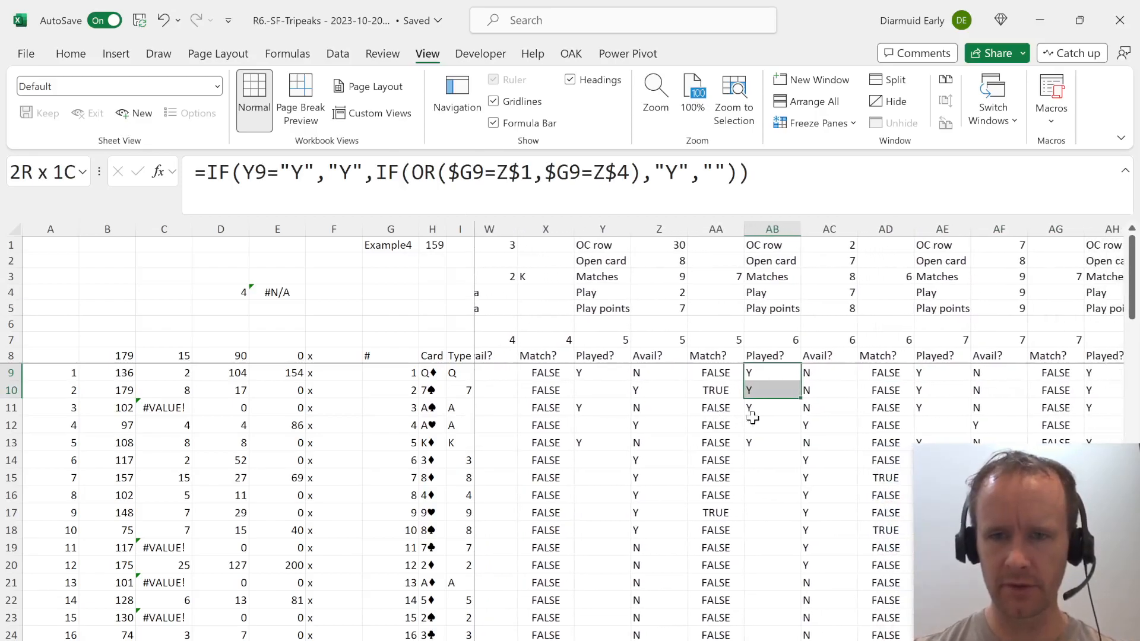
pyautogui.click(826, 569)
pyautogui.press('Up')
pyautogui.hotkey('shift', 'Home')
pyautogui.press('Down')
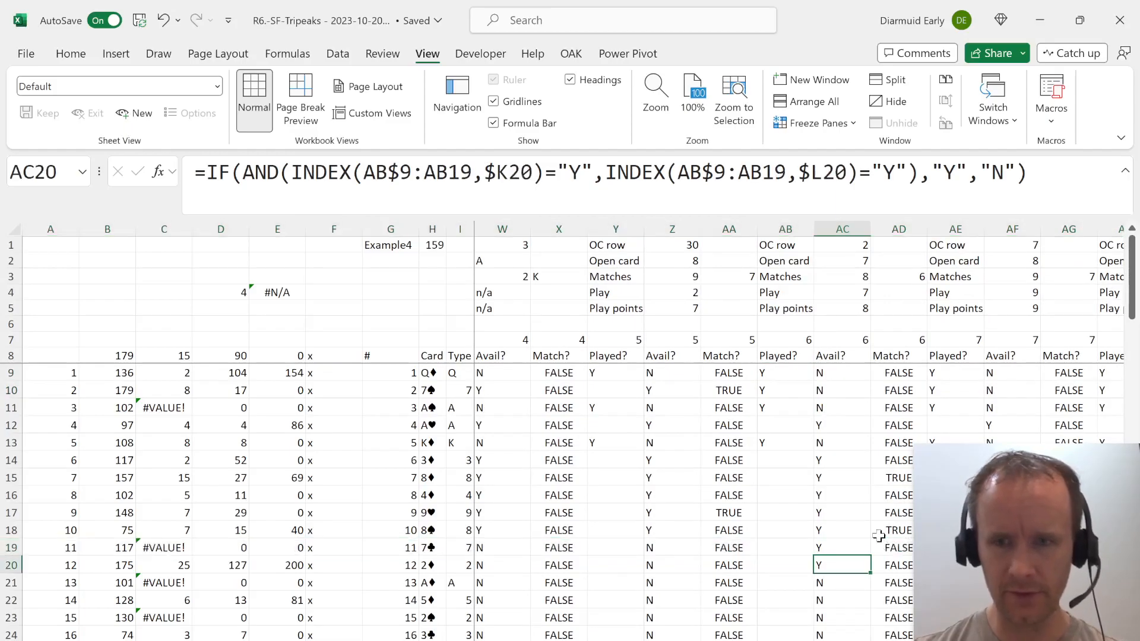
pyautogui.hotkey('shift', 'Up')
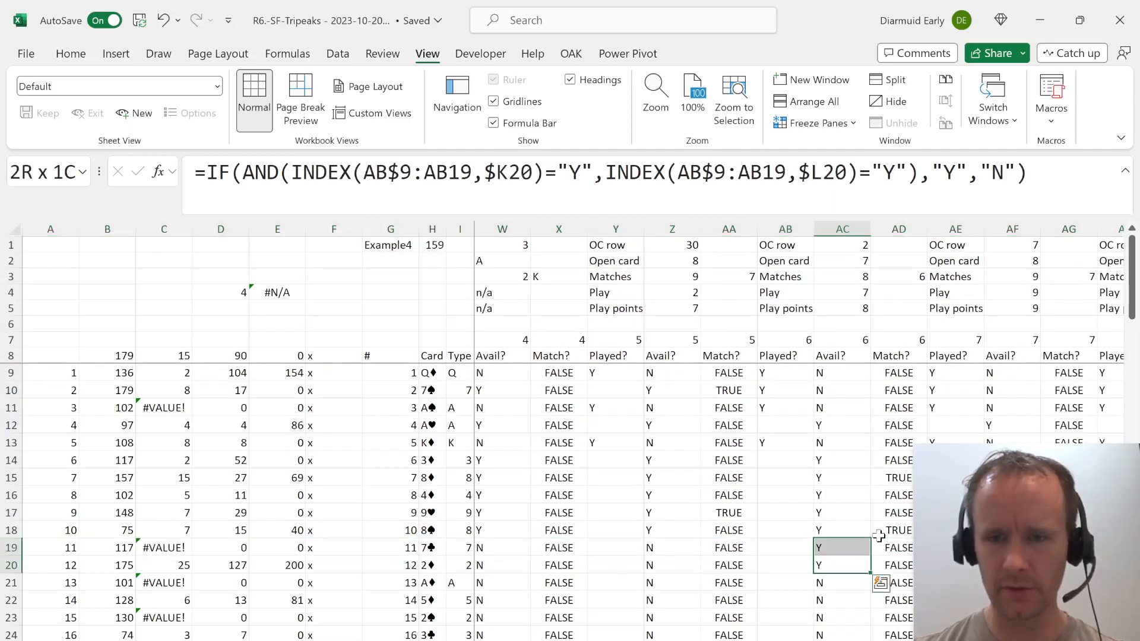
# Check which cells the round 6 Match? formula in AD20 refers to, and view the row 20 formulas through AI20.
pyautogui.press('Right')
pyautogui.press('Right')
pyautogui.press('Right')
pyautogui.press('Right')
pyautogui.press('Right')
pyautogui.press('Left')
pyautogui.press('Left')
pyautogui.press('Left')
pyautogui.press('Left')
pyautogui.press('F2')
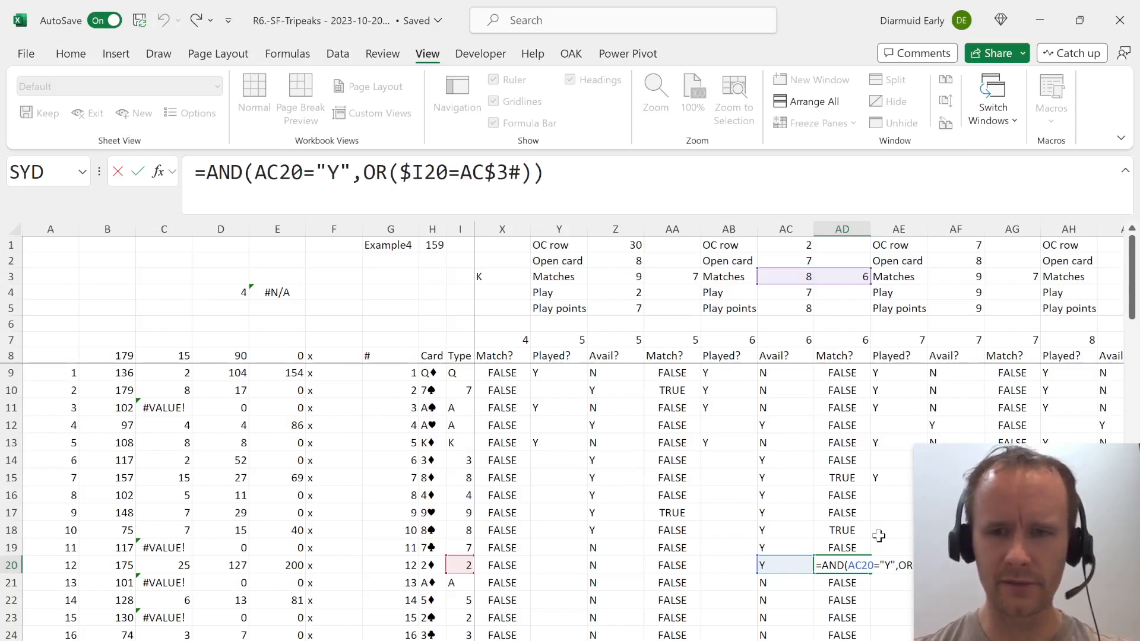
pyautogui.press('Escape')
pyautogui.press('Right')
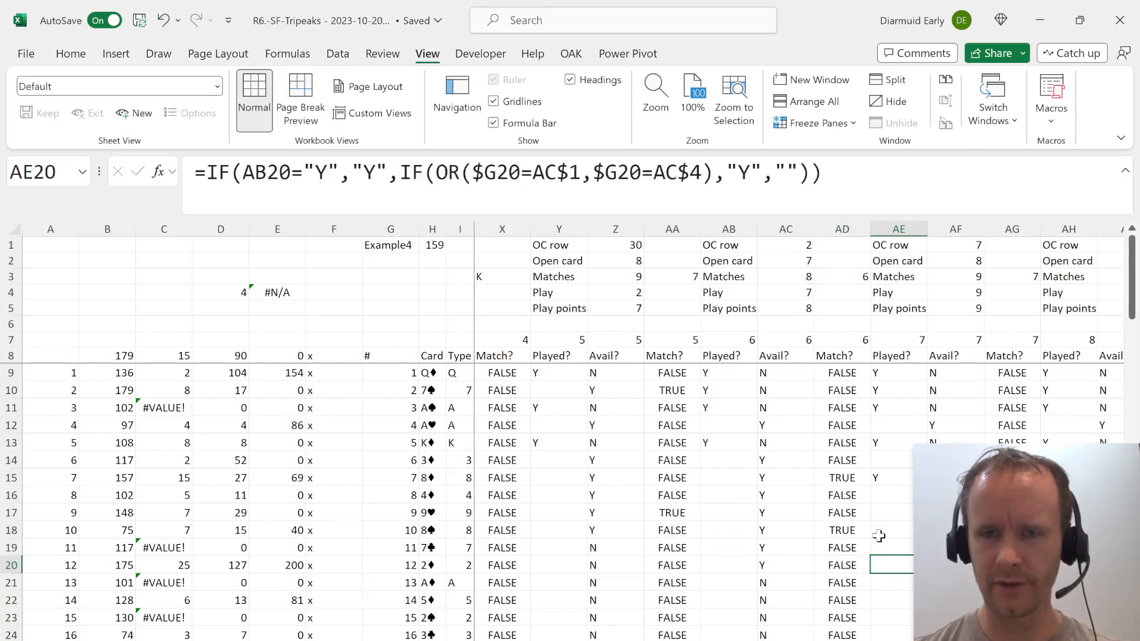
pyautogui.press('Right')
pyautogui.press('Right')
pyautogui.press('Right')
pyautogui.press('Right')
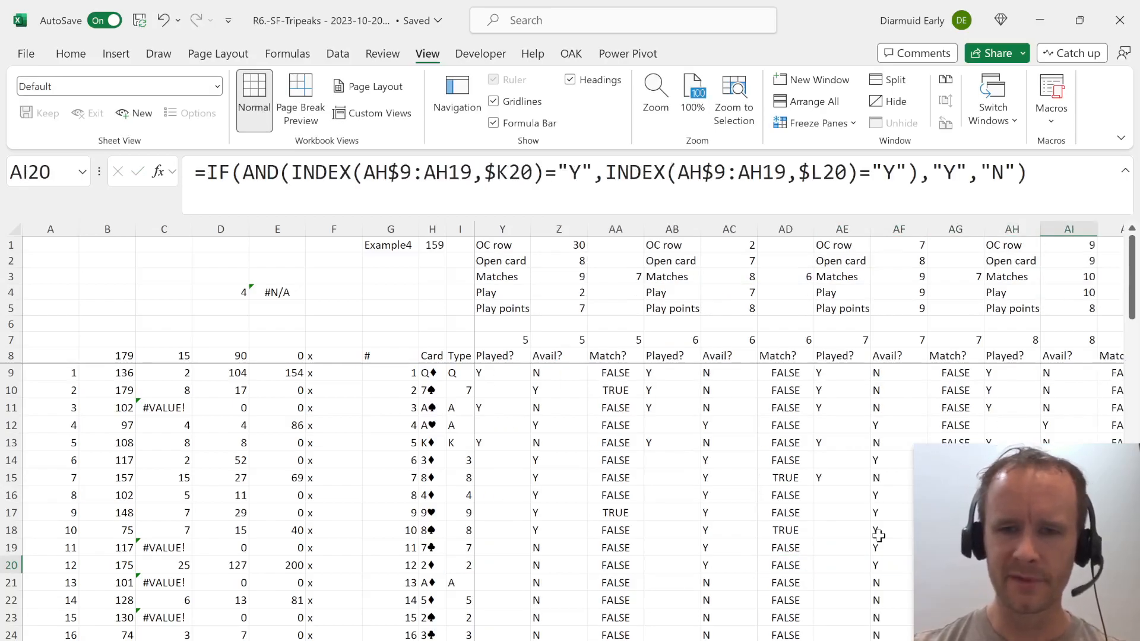
# Return to round 1 and check the Play points formula in N5.
pyautogui.press('Left')
pyautogui.press('Left')
pyautogui.press('Left')
pyautogui.press('Left')
pyautogui.press('Left')
pyautogui.press('Left')
pyautogui.press('Left')
pyautogui.press('Up')
pyautogui.press('Up')
pyautogui.press('Up')
pyautogui.press('Up')
pyautogui.press('Up')
pyautogui.press('Up')
pyautogui.press('Up')
pyautogui.press('Up')
pyautogui.press('Up')
pyautogui.press('Up')
pyautogui.press('Up')
pyautogui.press('Up')
pyautogui.press('Up')
pyautogui.press('Up')
pyautogui.press('Left')
pyautogui.press('Left')
pyautogui.press('Left')
pyautogui.press('Left')
pyautogui.press('Left')
pyautogui.press('Left')
pyautogui.press('Left')
pyautogui.press('Left')
pyautogui.press('Left')
pyautogui.press('Left')
pyautogui.press('Left')
pyautogui.press('Left')
pyautogui.press('Left')
pyautogui.press('Left')
pyautogui.press('Left')
pyautogui.press('Left')
pyautogui.press('Left')
pyautogui.press('Left')
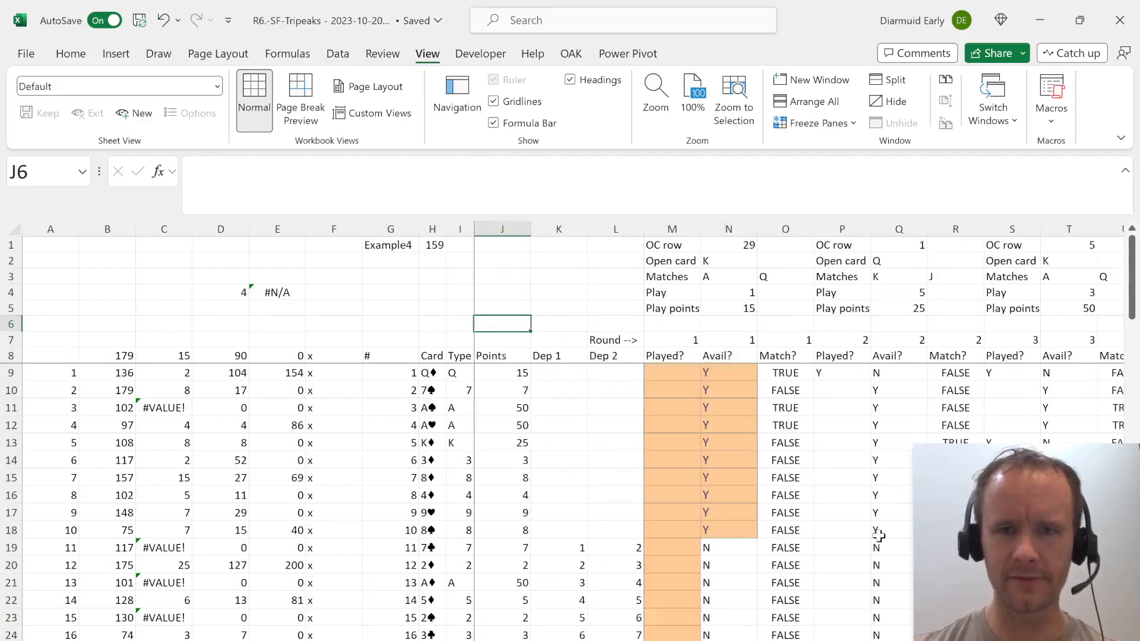
pyautogui.press('Up')
pyautogui.press('Right')
pyautogui.press('Right')
pyautogui.press('Right')
pyautogui.press('Right')
pyautogui.press('F2')
pyautogui.press('Escape')
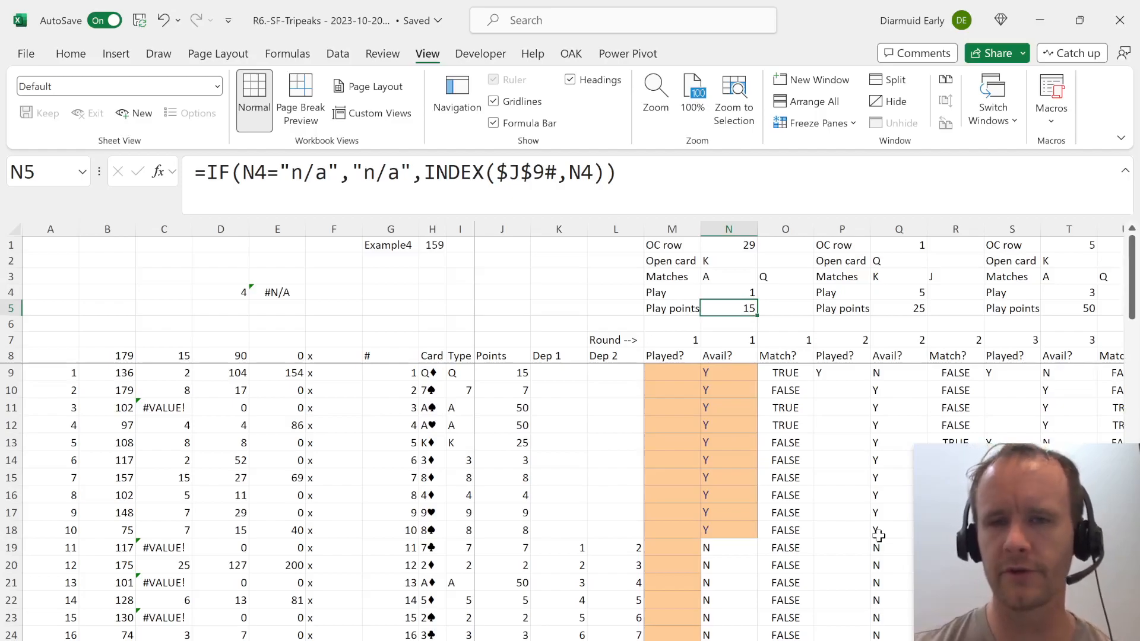
# Compare the Play points formula in Q5 for round 2 with the one in N5.
pyautogui.press('Right')
pyautogui.press('Right')
pyautogui.press('Right')
pyautogui.press('Right')
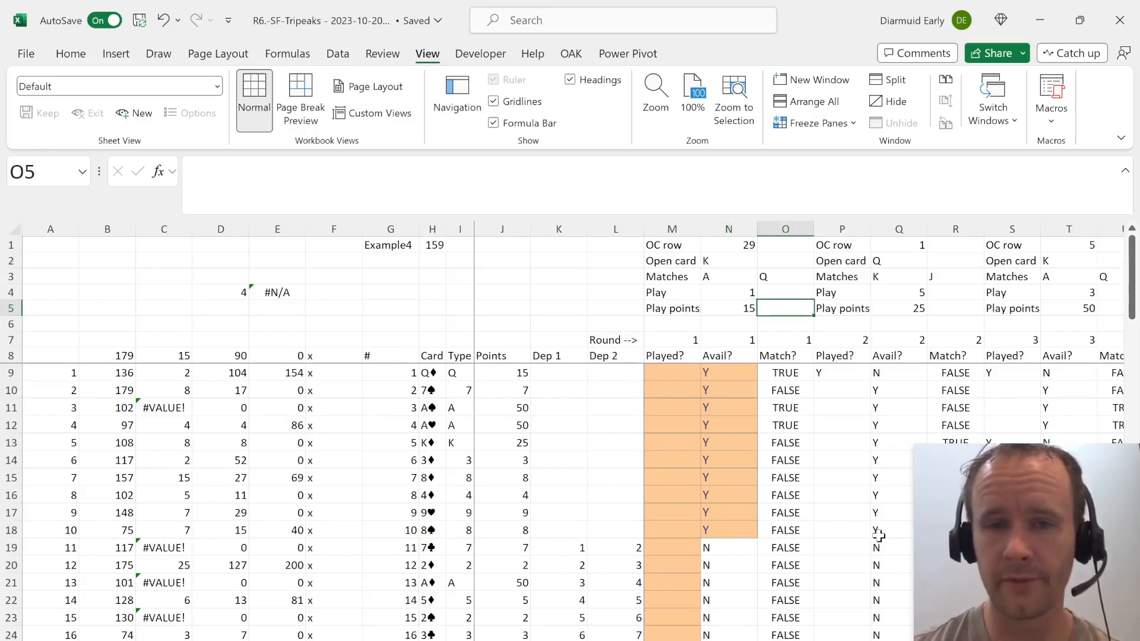
pyautogui.press('Left')
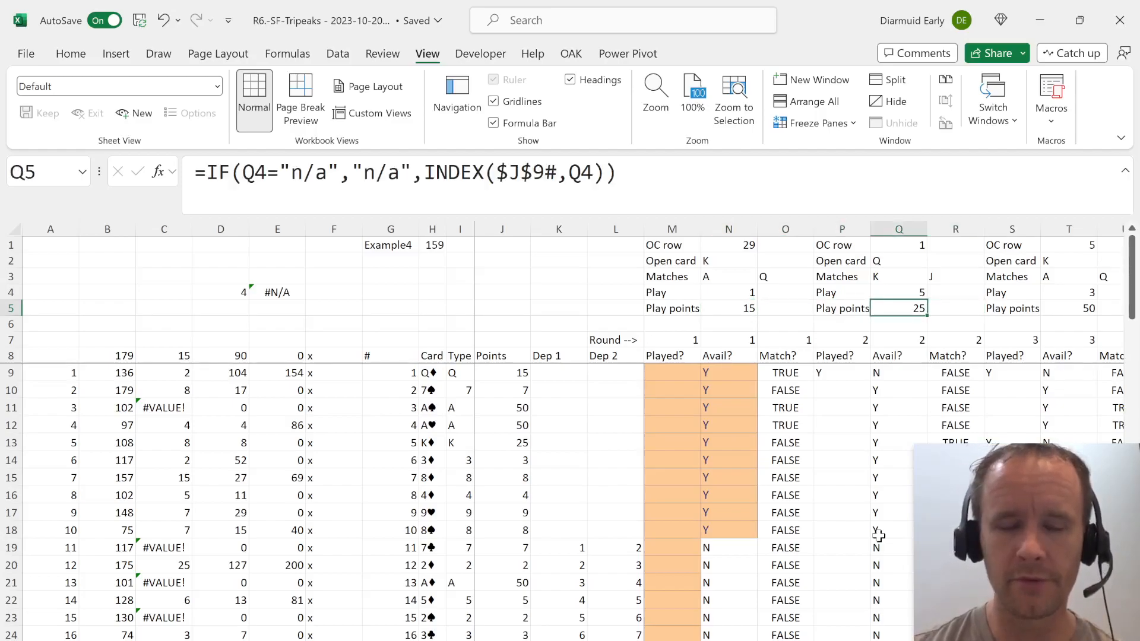
pyautogui.press('Left')
pyautogui.press('Left')
pyautogui.press('Left')
# Review the Play points of all rounds along row 5 from N5 to CH5.
pyautogui.hotkey('shift', 'Right')
pyautogui.hotkey('shift', 'Right')
pyautogui.hotkey('shift', 'Right')
pyautogui.hotkey('shift', 'Right')
pyautogui.hotkey('shift', 'Right')
pyautogui.hotkey('shift', 'Right')
pyautogui.hotkey('shift', 'Right')
pyautogui.hotkey('shift', 'Right')
pyautogui.hotkey('shift', 'Right')
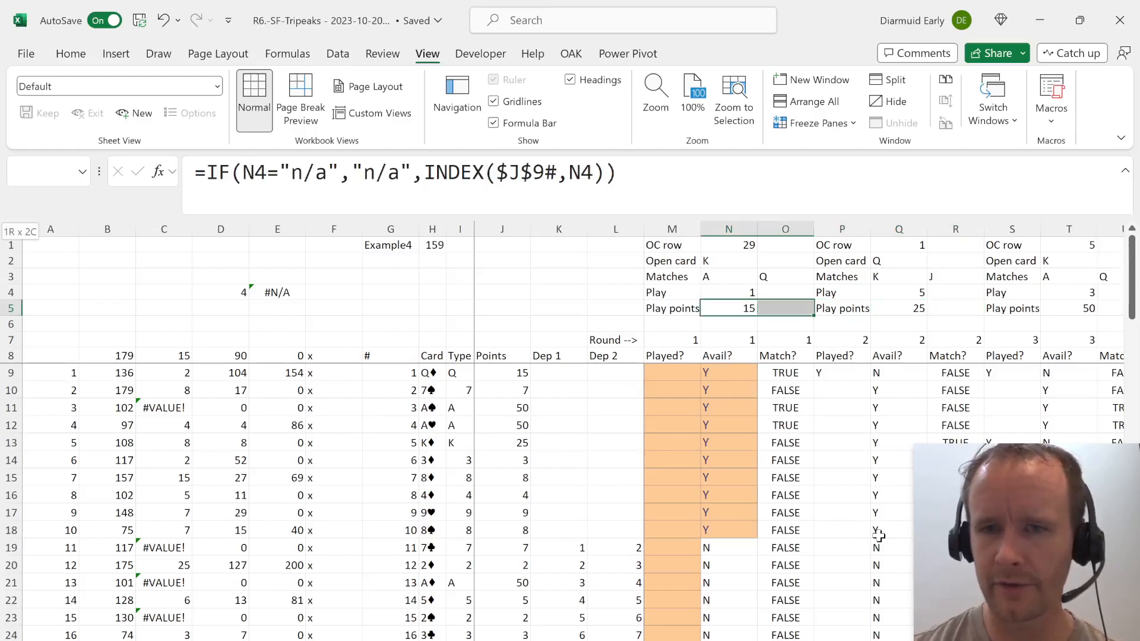
pyautogui.hotkey('shift', 'Right')
pyautogui.hotkey('shift', 'Right')
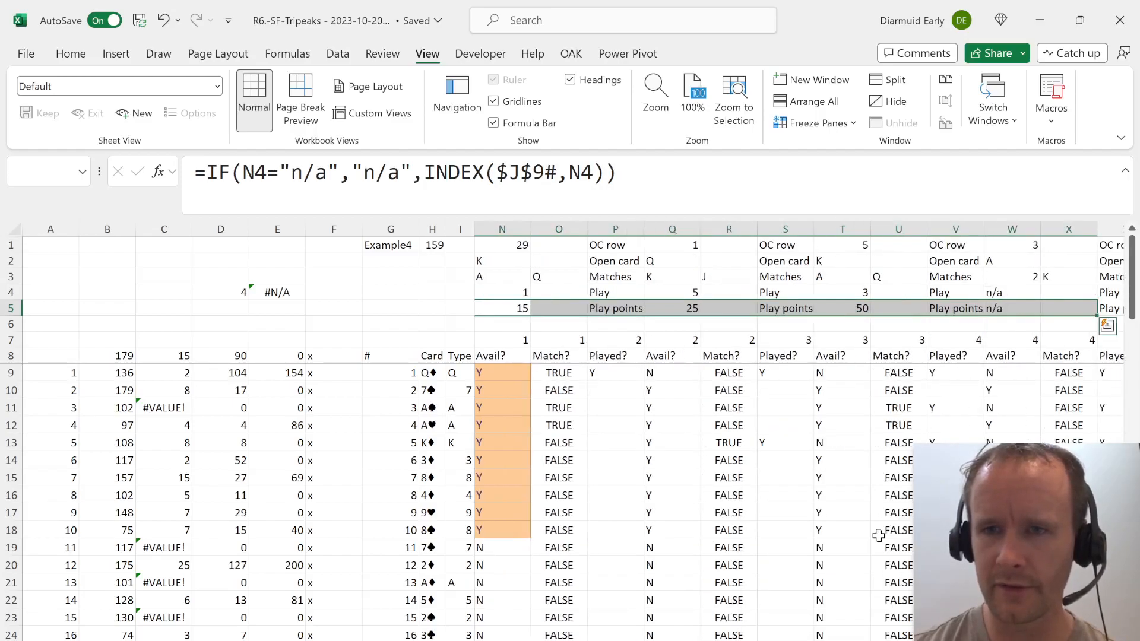
pyautogui.hotkey('shift', 'Left')
pyautogui.hotkey('shift', 'Left')
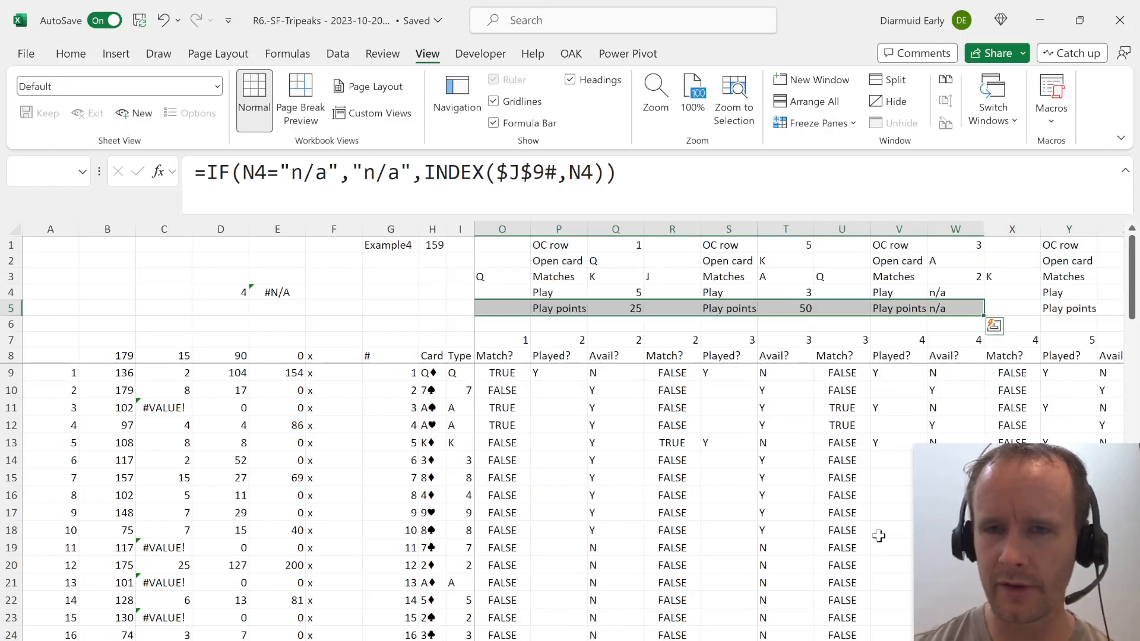
pyautogui.hotkey('shift', 'Right')
pyautogui.hotkey('shift', 'Right')
pyautogui.hotkey('shift', 'Right')
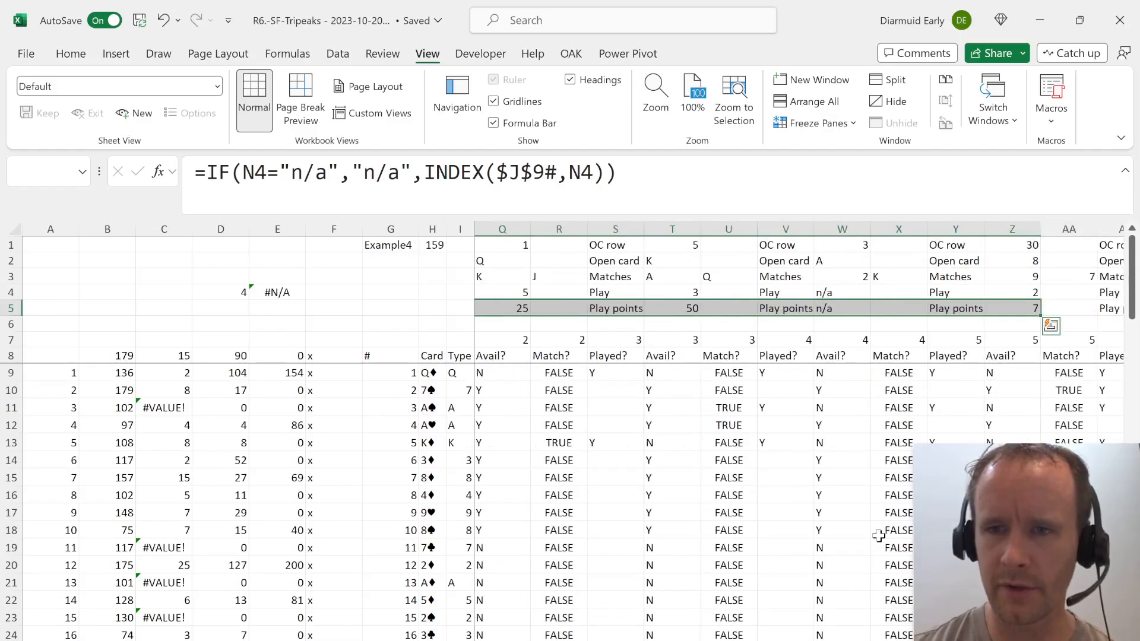
pyautogui.hotkey('shift', 'Right')
pyautogui.hotkey('shift', 'Right')
pyautogui.hotkey('shift', 'Right')
pyautogui.hotkey('shift', 'Right')
pyautogui.hotkey('shift', 'Right')
pyautogui.hotkey('shift', 'Right')
pyautogui.hotkey('shift', 'Right')
pyautogui.hotkey('shift', 'Right')
pyautogui.hotkey('shift', 'Right')
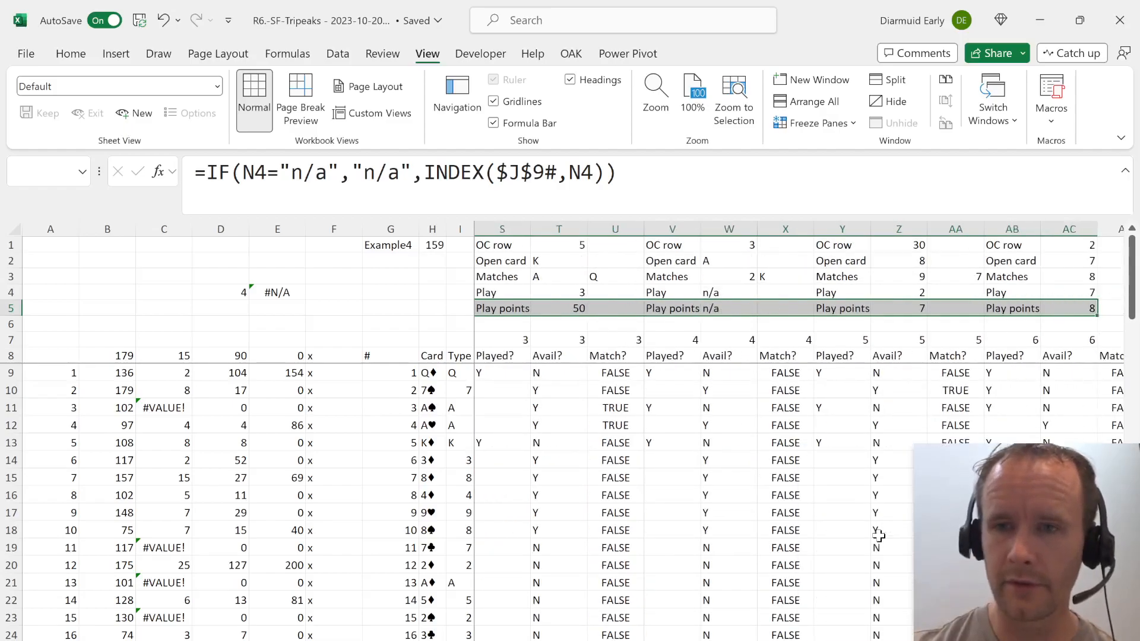
pyautogui.hotkey('shift', 'Right')
pyautogui.hotkey('shift', 'Right')
pyautogui.hotkey('shift', 'Right')
pyautogui.hotkey('shift', 'Right')
pyautogui.hotkey('shift', 'Right')
pyautogui.hotkey('shift', 'Right')
pyautogui.hotkey('shift', 'Right')
pyautogui.hotkey('shift', 'Right')
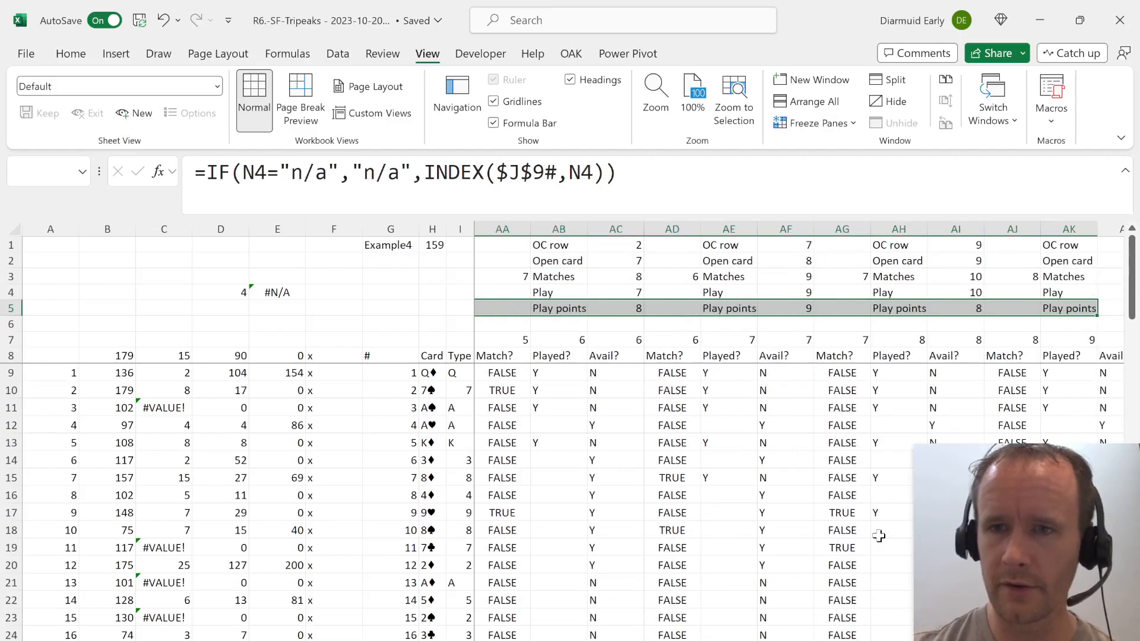
pyautogui.hotkey('shift', 'Right')
pyautogui.hotkey('shift', 'Right')
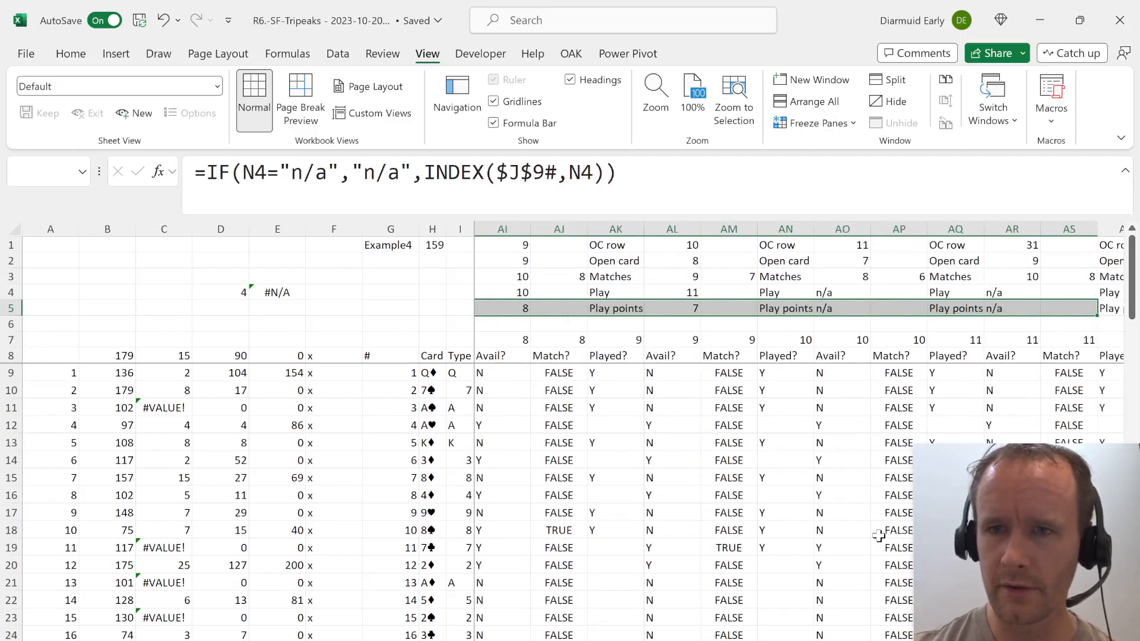
pyautogui.hotkey('shift', 'Right')
pyautogui.hotkey('shift', 'Right')
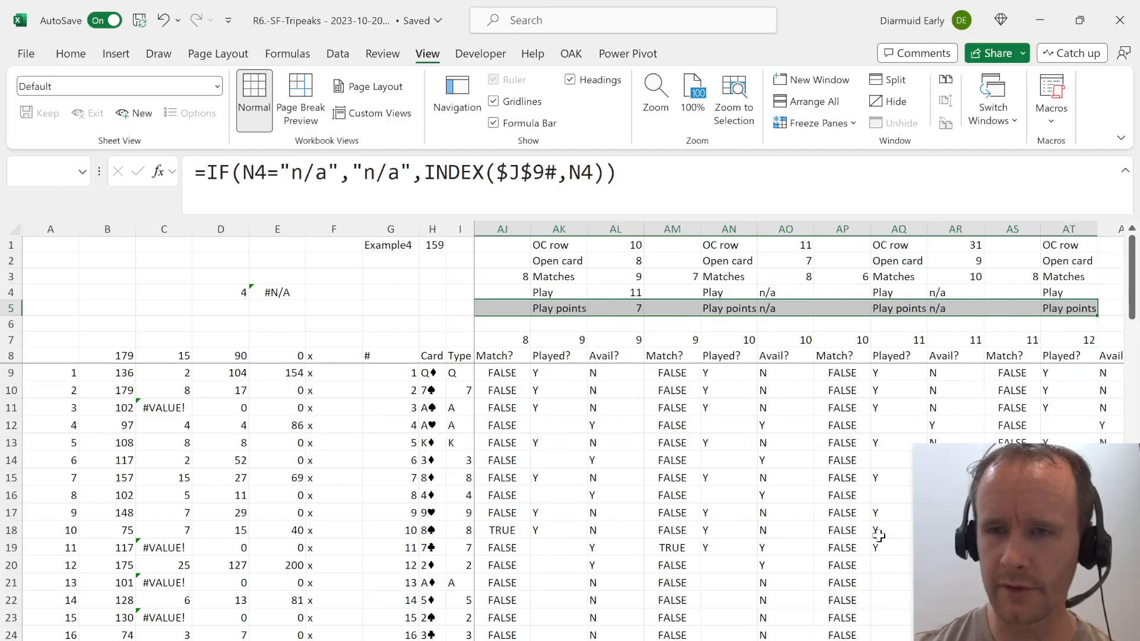
pyautogui.hotkey('shift', 'Right')
pyautogui.hotkey('shift', 'Right')
pyautogui.hotkey('shift', 'Right')
pyautogui.hotkey('shift', 'Right')
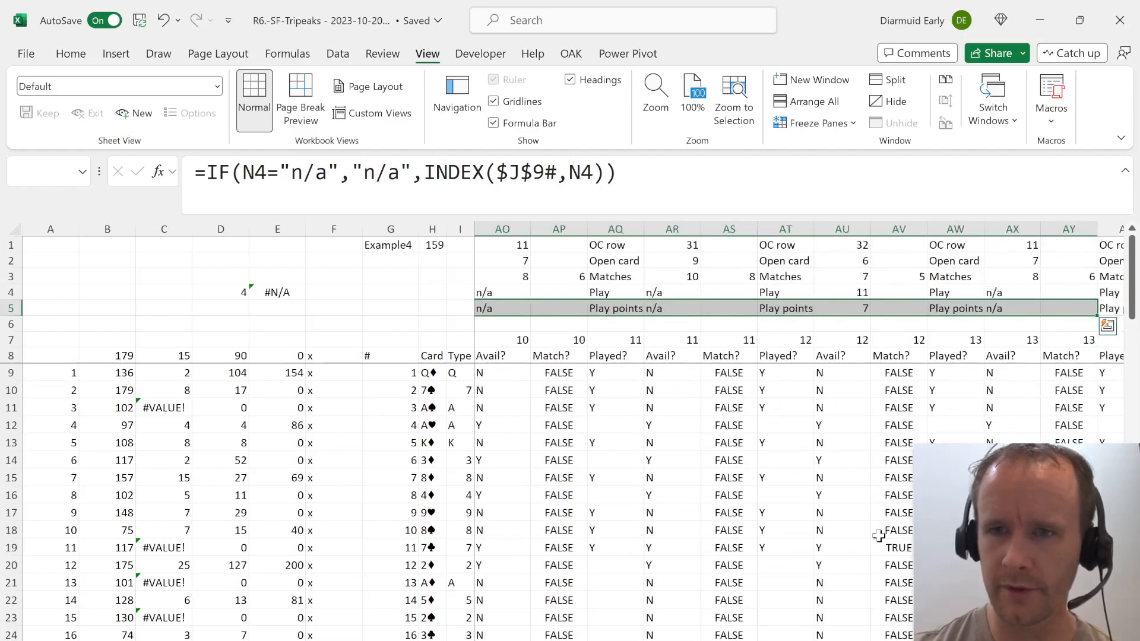
pyautogui.hotkey('shift', 'Right')
pyautogui.hotkey('shift', 'Right')
pyautogui.hotkey('shift', 'Right')
pyautogui.hotkey('shift', 'Right')
pyautogui.hotkey('shift', 'Right')
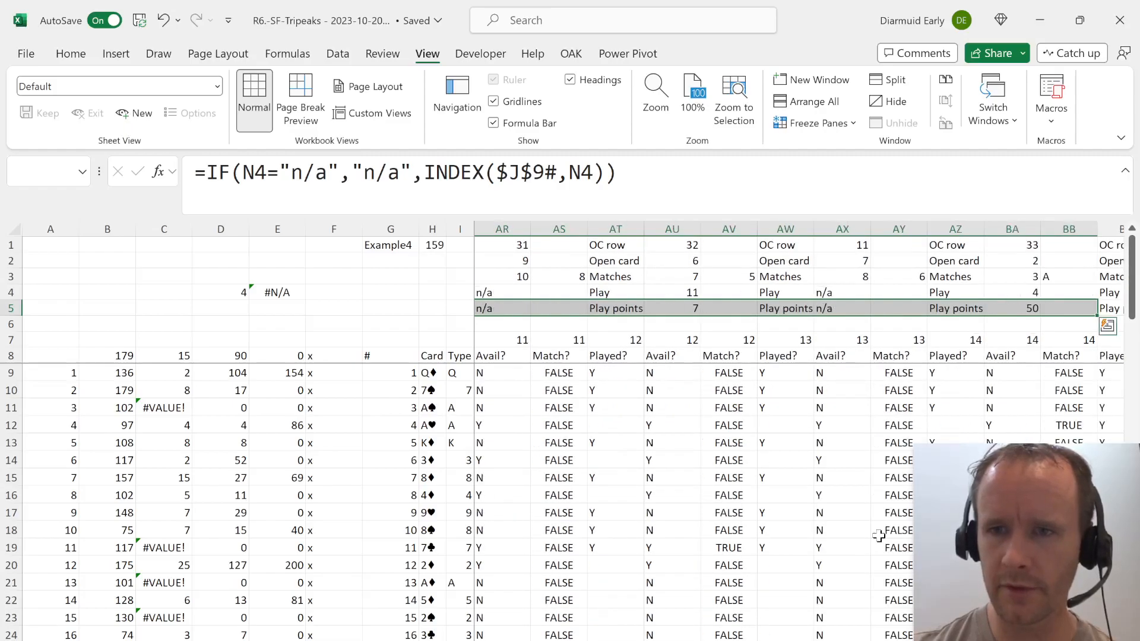
pyautogui.hotkey('shift', 'Right')
pyautogui.hotkey('shift', 'Right')
pyautogui.hotkey('shift', 'Right')
pyautogui.hotkey('shift', 'Right')
pyautogui.hotkey('shift', 'Right')
pyautogui.hotkey('shift', 'Right')
pyautogui.hotkey('shift', 'Right')
pyautogui.hotkey('shift', 'Right')
pyautogui.hotkey('shift', 'Right')
pyautogui.hotkey('shift', 'Right')
pyautogui.hotkey('shift', 'Right')
pyautogui.hotkey('shift', 'Right')
pyautogui.hotkey('shift', 'Right')
pyautogui.hotkey('shift', 'Right')
pyautogui.hotkey('shift', 'Right')
pyautogui.hotkey('shift', 'Right')
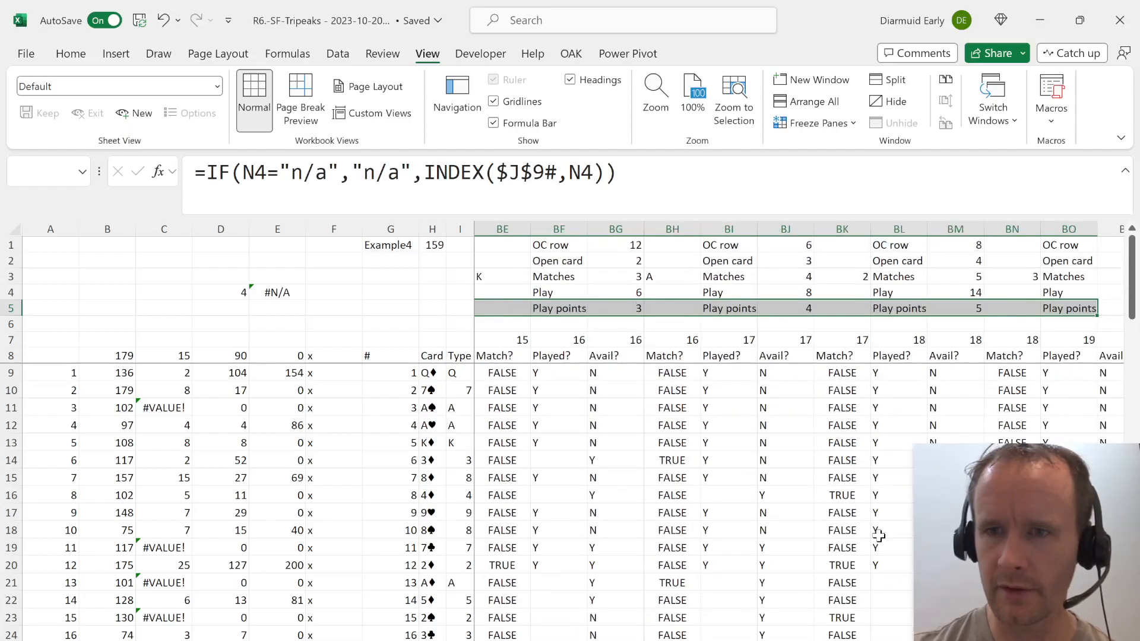
pyautogui.hotkey('shift', 'Right')
pyautogui.hotkey('shift', 'Right')
pyautogui.hotkey('shift', 'Right')
pyautogui.hotkey('shift', 'Right')
pyautogui.hotkey('shift', 'Right')
pyautogui.hotkey('shift', 'Right')
pyautogui.hotkey('shift', 'Right')
pyautogui.hotkey('shift', 'Right')
pyautogui.hotkey('shift', 'Right')
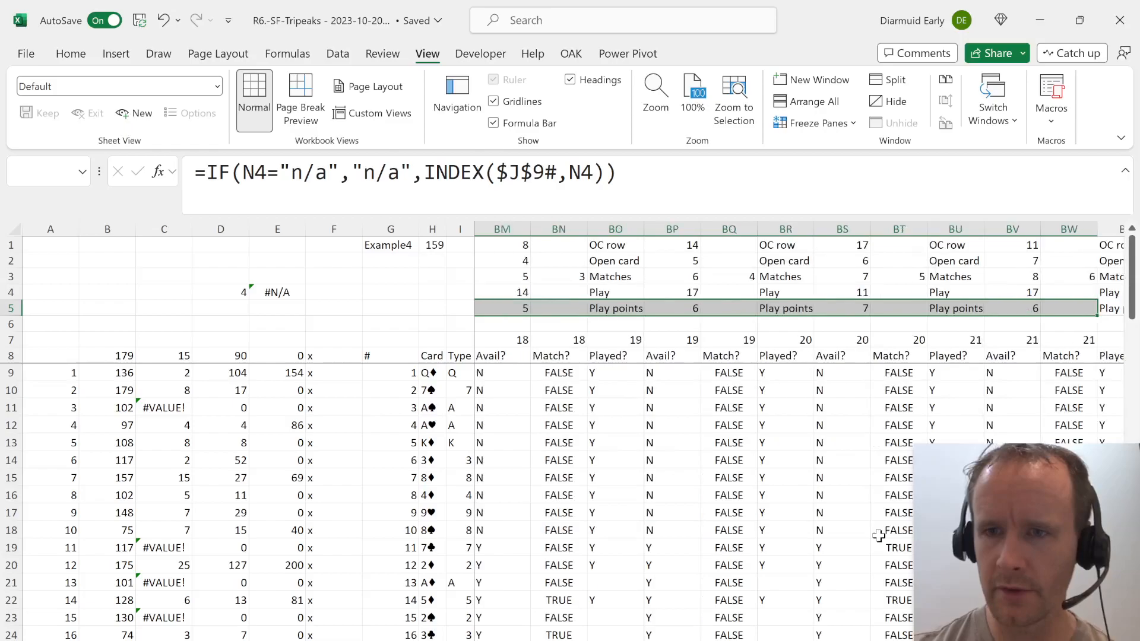
pyautogui.hotkey('shift', 'Right')
pyautogui.hotkey('shift', 'Right')
pyautogui.hotkey('shift', 'Right')
pyautogui.hotkey('shift', 'Right')
pyautogui.hotkey('shift', 'Right')
pyautogui.hotkey('shift', 'Right')
pyautogui.hotkey('shift', 'Right')
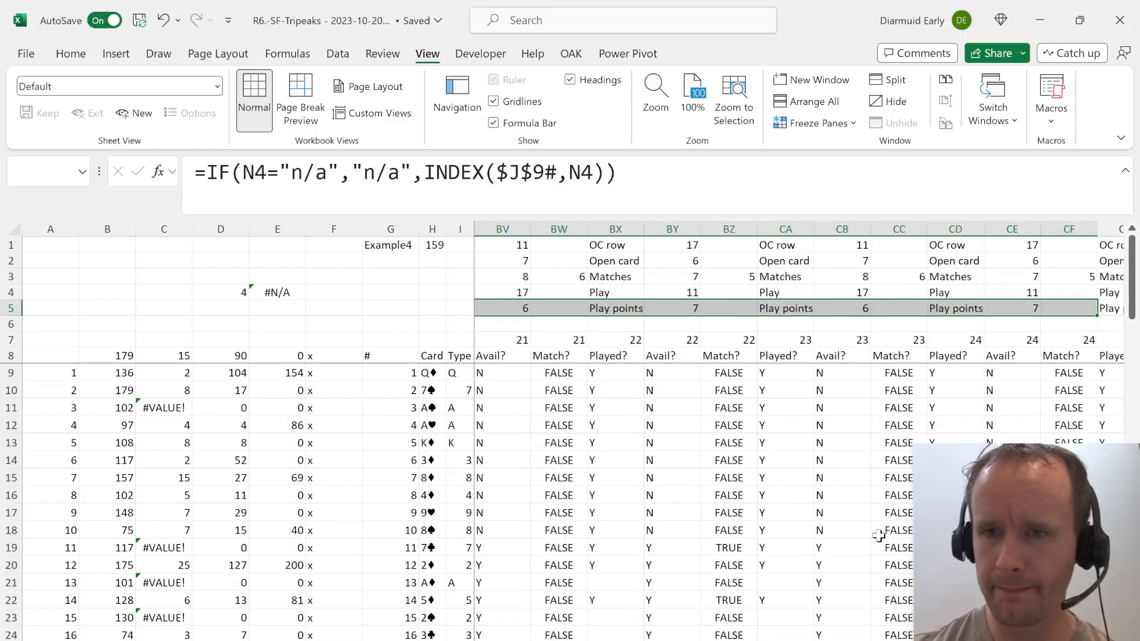
pyautogui.hotkey('shift', 'Left')
pyautogui.hotkey('shift', 'Left')
pyautogui.hotkey('shift', 'Left')
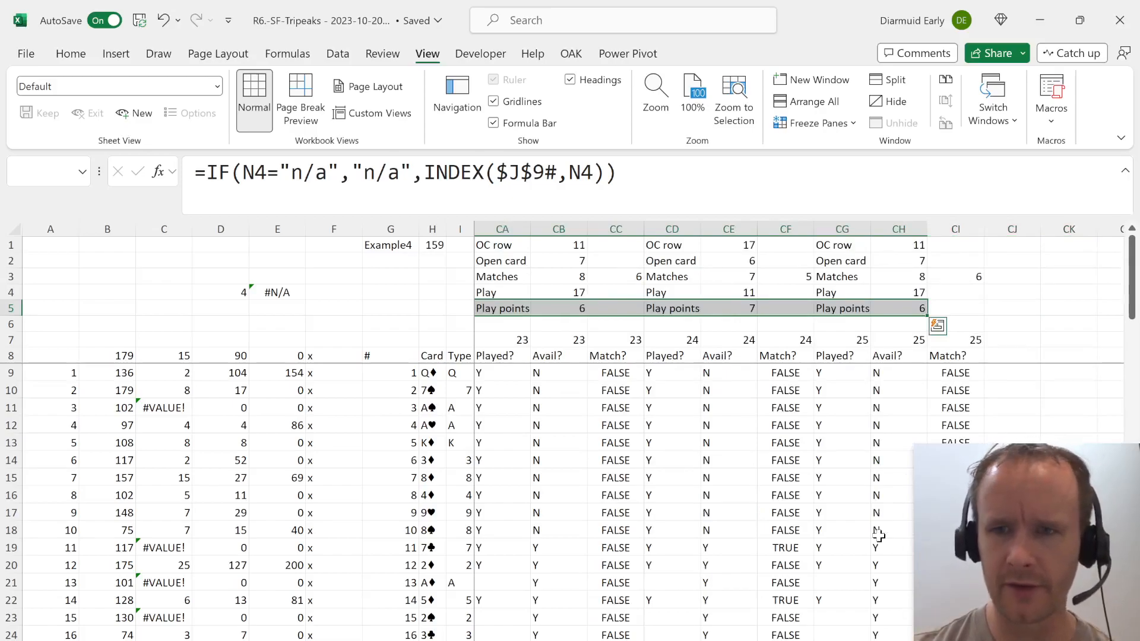
# Copy the full round 25 block in columns CG:CI and paste it repeatedly alongside to add rounds 26 to 38.
pyautogui.click(838, 249)
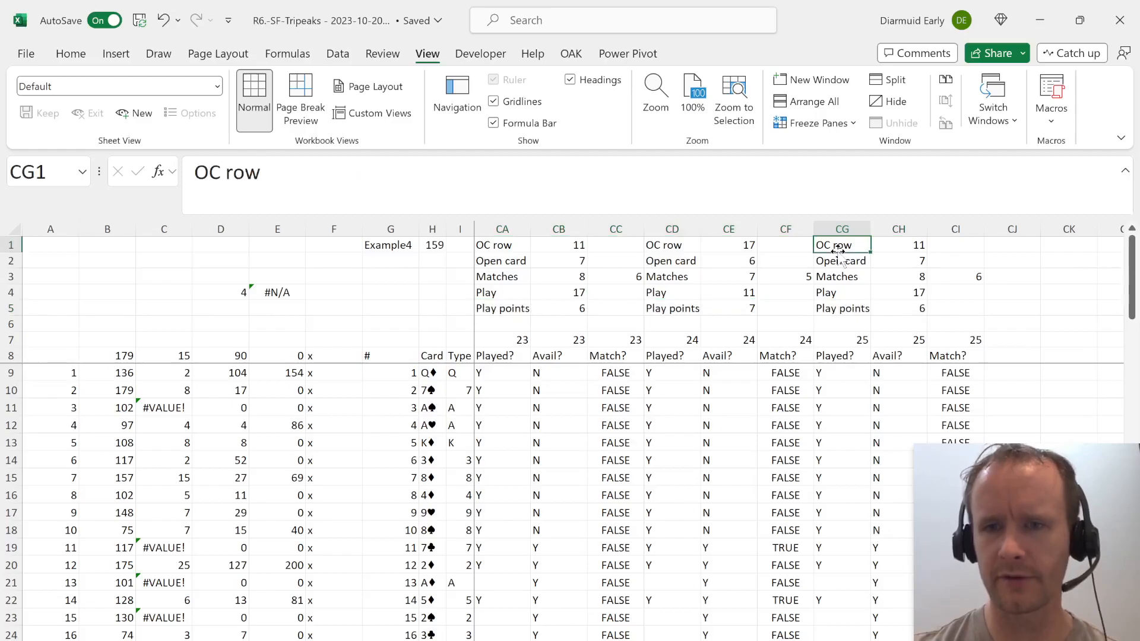
pyautogui.hotkey('ctrl', 'shift', 'Down')
pyautogui.hotkey('ctrl', 'shift', 'Down')
pyautogui.hotkey('ctrl', 'shift', 'Down')
pyautogui.hotkey('shift', 'Right')
pyautogui.hotkey('shift', 'Right')
pyautogui.hotkey('shift', 'Right')
pyautogui.hotkey('shift', 'Left')
pyautogui.hotkey('ctrl', 'c')
pyautogui.press('Right')
pyautogui.press('Right')
pyautogui.press('Right')
pyautogui.hotkey('ctrl', 'v')
pyautogui.press('Right')
pyautogui.press('Right')
pyautogui.press('Right')
pyautogui.hotkey('ctrl', 'v')
pyautogui.press('Right')
pyautogui.press('Right')
pyautogui.press('Right')
pyautogui.hotkey('ctrl', 'v')
pyautogui.press('Right')
pyautogui.press('Right')
pyautogui.press('Right')
pyautogui.hotkey('ctrl', 'v')
pyautogui.press('Right')
pyautogui.press('Right')
pyautogui.press('Right')
pyautogui.hotkey('ctrl', 'v')
pyautogui.press('Right')
pyautogui.press('Right')
pyautogui.press('Right')
pyautogui.hotkey('ctrl', 'v')
pyautogui.press('Right')
pyautogui.press('Right')
pyautogui.press('Right')
pyautogui.hotkey('ctrl', 'v')
pyautogui.press('Right')
pyautogui.press('Right')
pyautogui.press('Right')
pyautogui.hotkey('ctrl', 'v')
pyautogui.press('Right')
pyautogui.press('Right')
pyautogui.press('Right')
pyautogui.hotkey('ctrl', 'v')
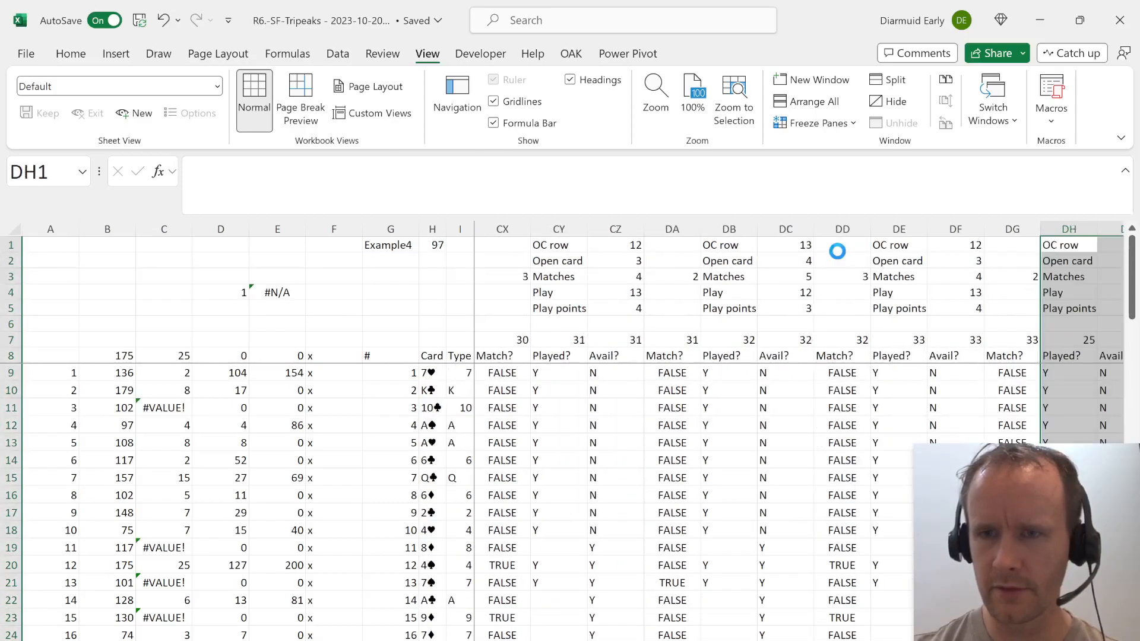
pyautogui.press('Right')
pyautogui.press('Right')
pyautogui.press('Right')
pyautogui.hotkey('ctrl', 'v')
pyautogui.press('Right')
pyautogui.press('Right')
pyautogui.press('Right')
pyautogui.hotkey('ctrl', 'v')
pyautogui.press('Right')
pyautogui.press('Right')
pyautogui.press('Right')
pyautogui.hotkey('ctrl', 'v')
pyautogui.press('Right')
pyautogui.press('Right')
pyautogui.press('Right')
pyautogui.hotkey('ctrl', 'v')
# Move the Example4 label and its adjacent value from G1:H1 down to G2:H2.
pyautogui.press('Right')
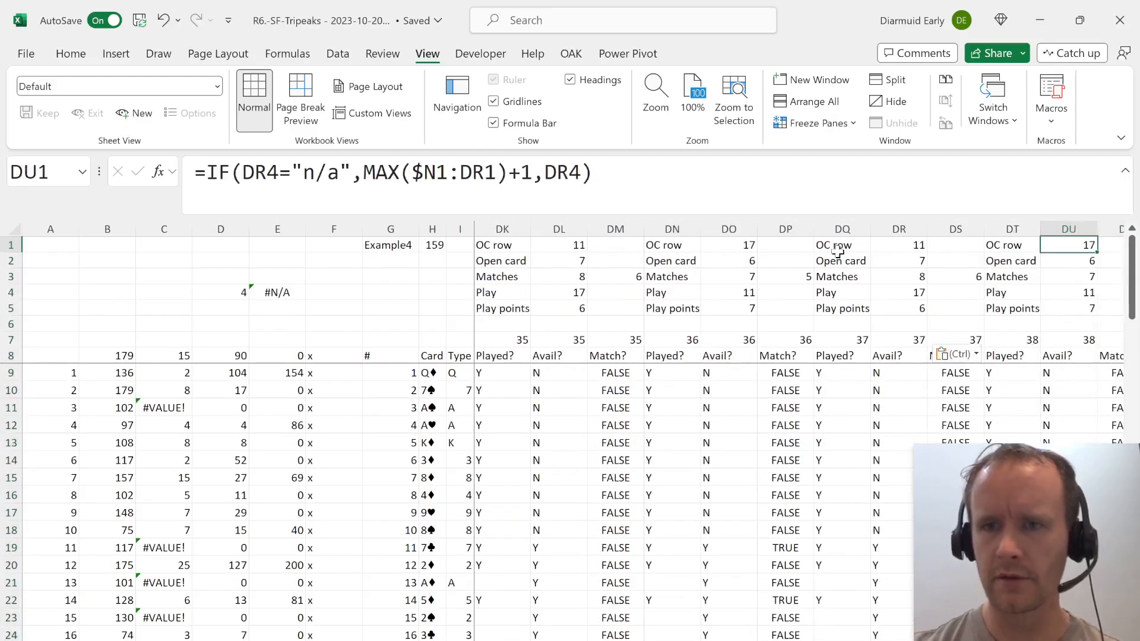
pyautogui.hotkey('shift', 'space')
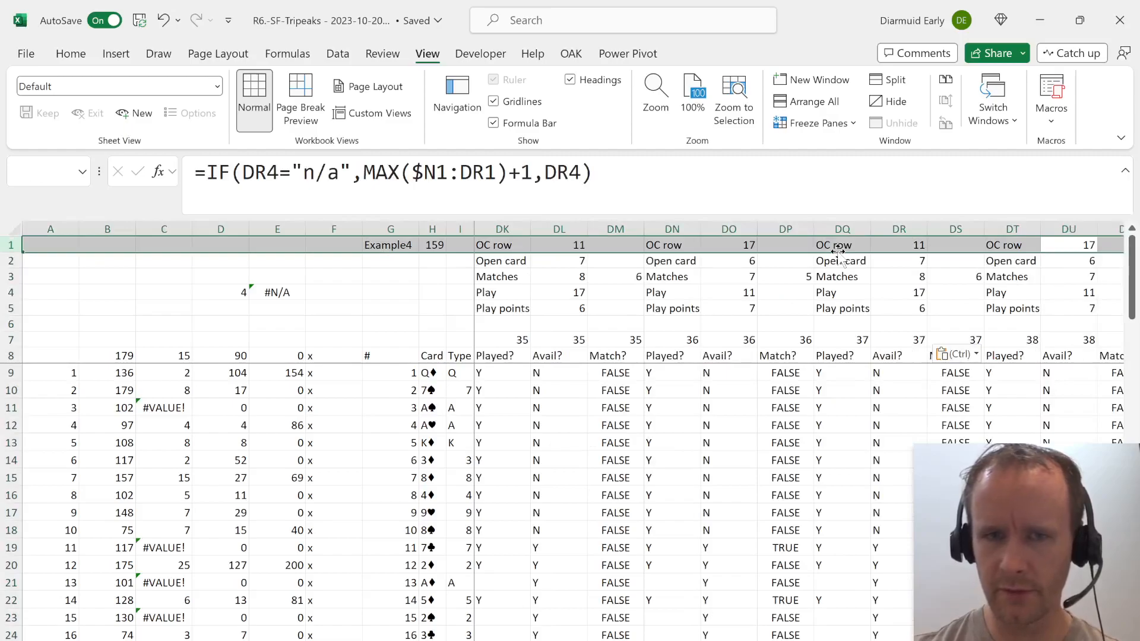
pyautogui.click(380, 246)
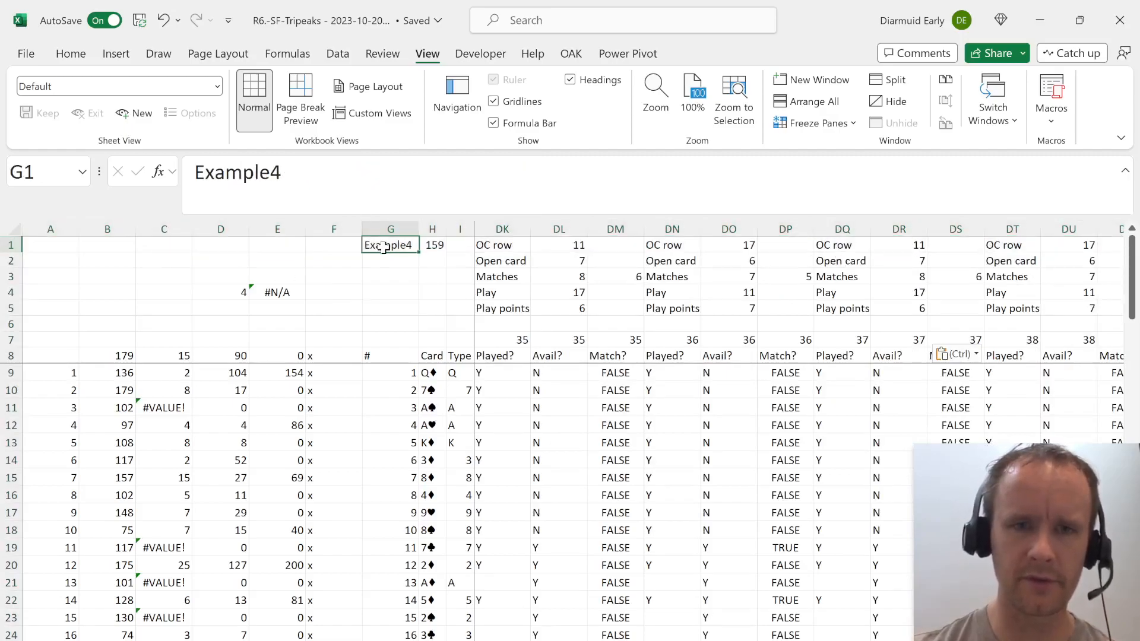
pyautogui.hotkey('shift', 'Right')
pyautogui.hotkey('ctrl', 'x')
pyautogui.press('Down')
pyautogui.hotkey('ctrl', 'v')
pyautogui.press('Up')
pyautogui.hotkey('shift', 'space')
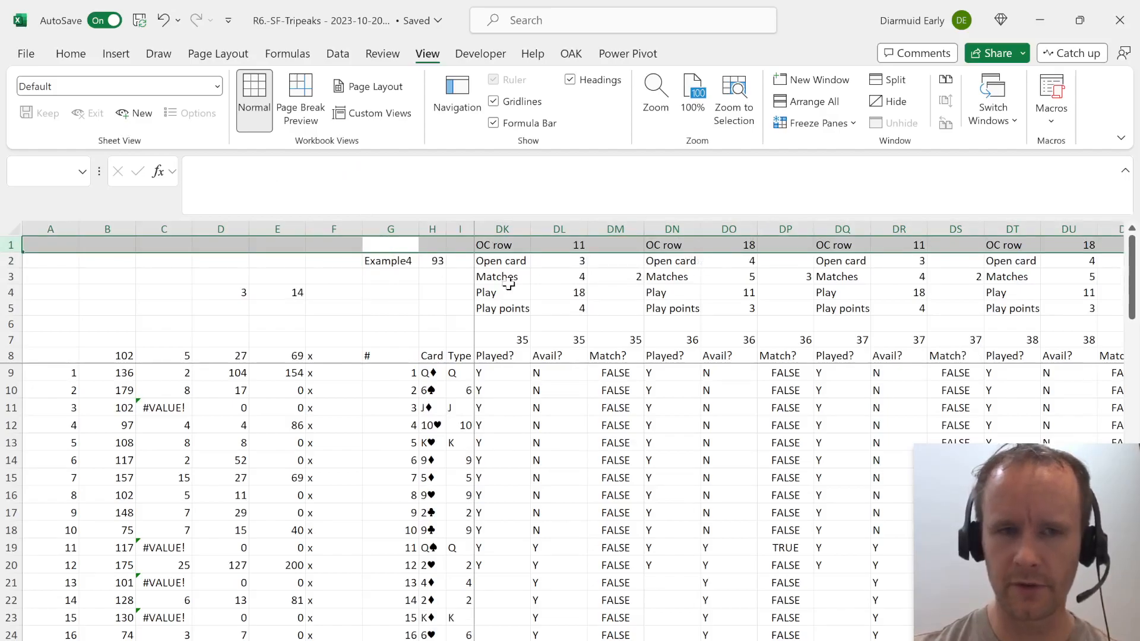
# Check how far the lookup and return ranges of the XLOOKUP formula in E4 extend past the last round.
pyautogui.click(286, 356)
pyautogui.click(274, 294)
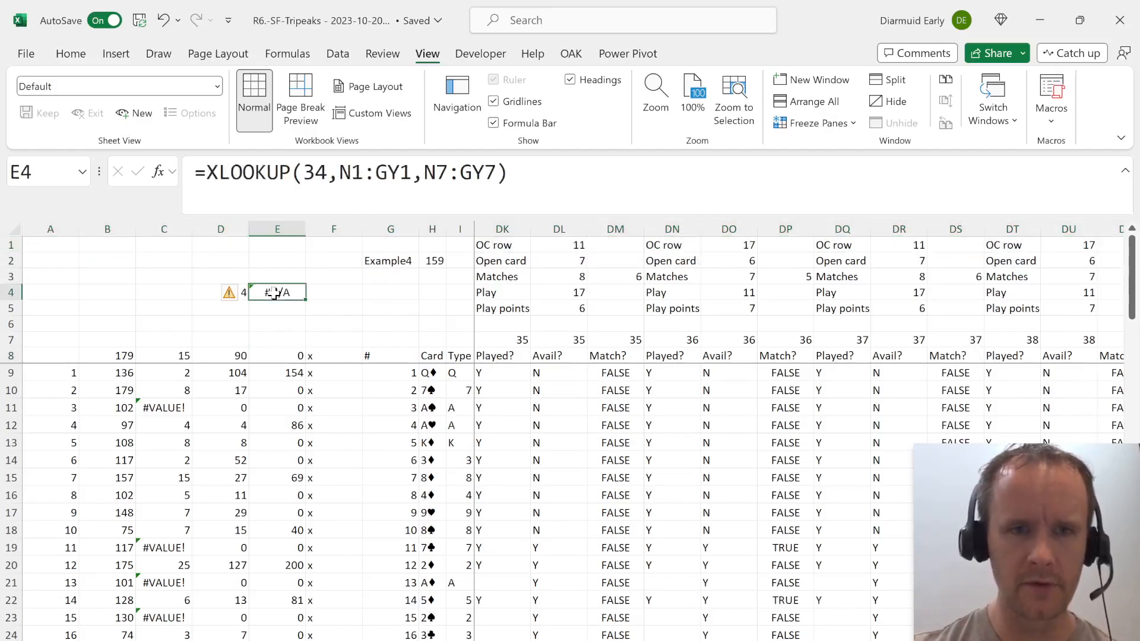
pyautogui.click(359, 188)
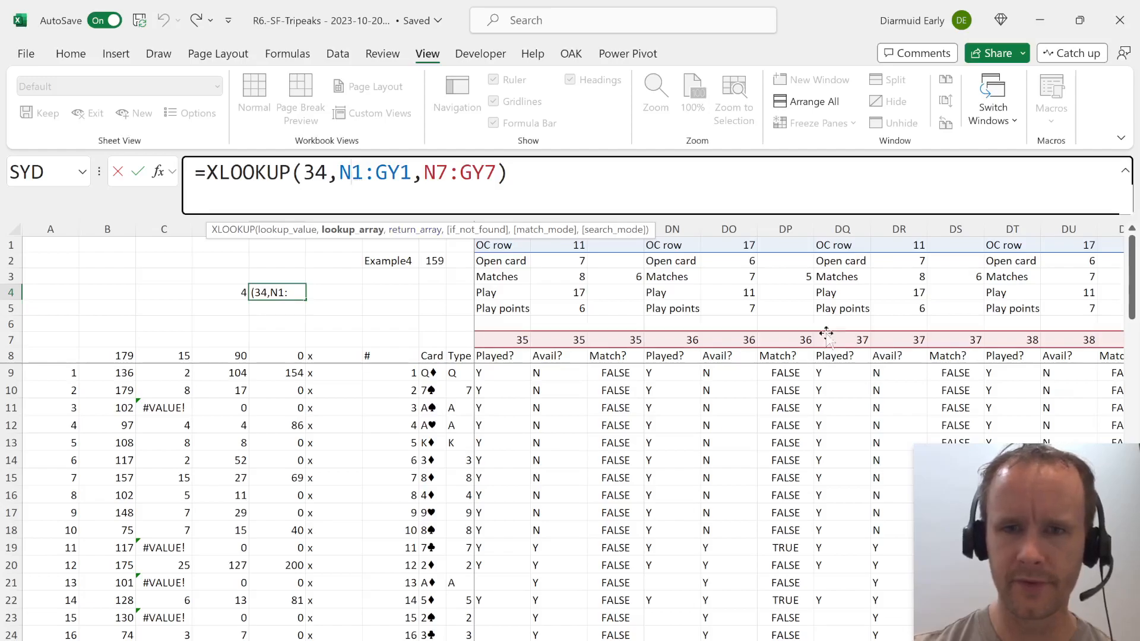
pyautogui.hscroll(8, 820, 334)
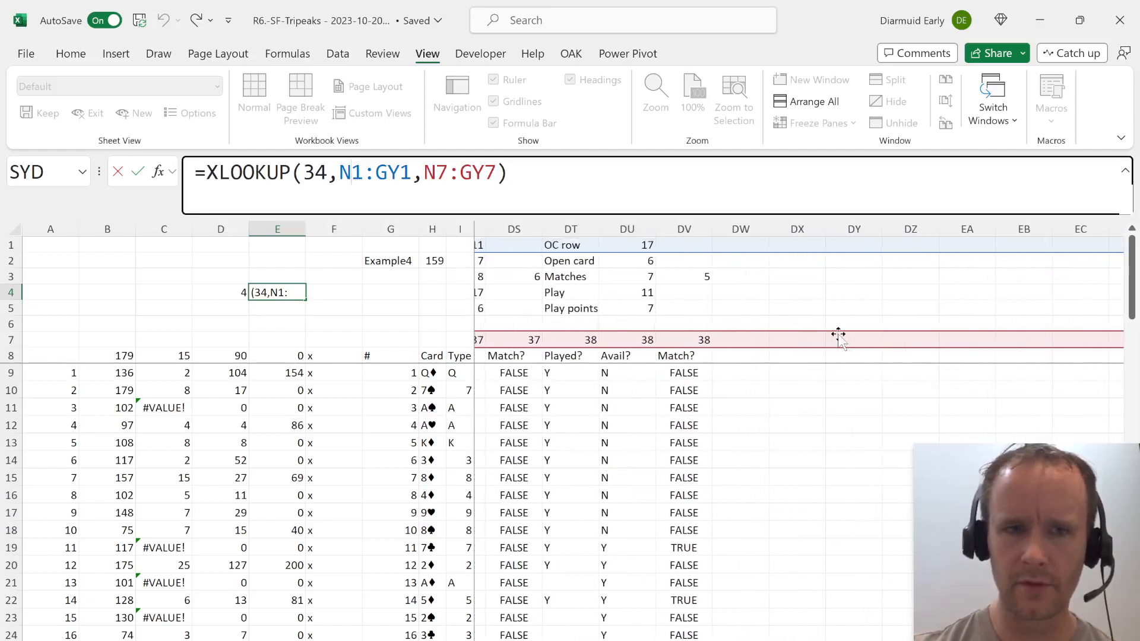
pyautogui.press('Return')
# Change the workbook's calculation setting in the formula options.
pyautogui.press('Up')
pyautogui.hotkey('alt', 't')
pyautogui.press('o')
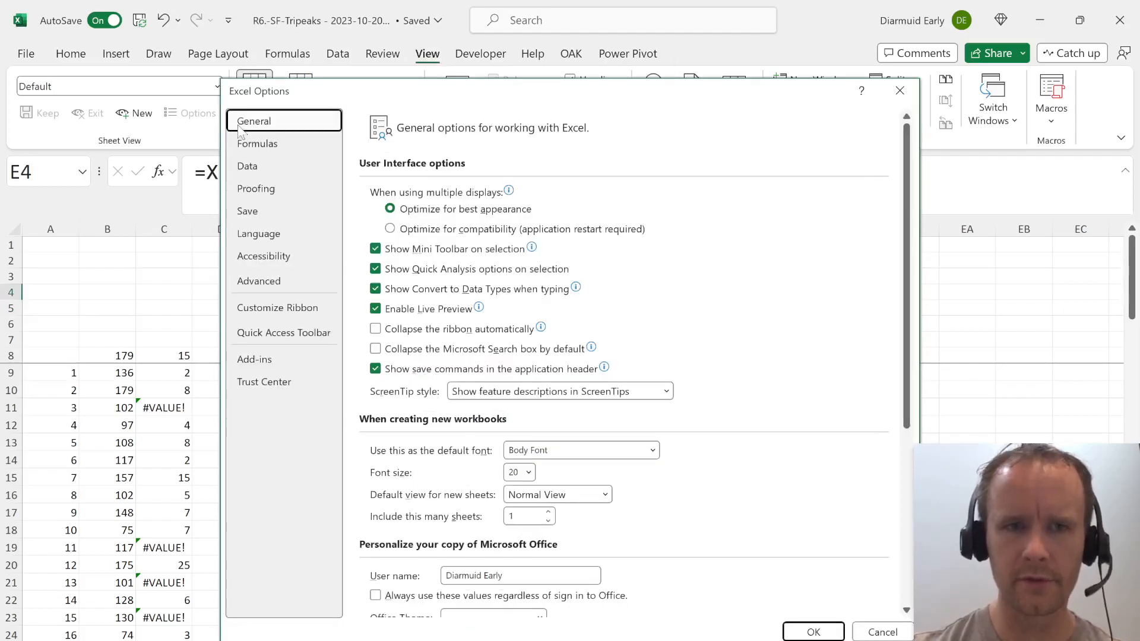
pyautogui.click(261, 144)
pyautogui.click(406, 230)
pyautogui.press('Return')
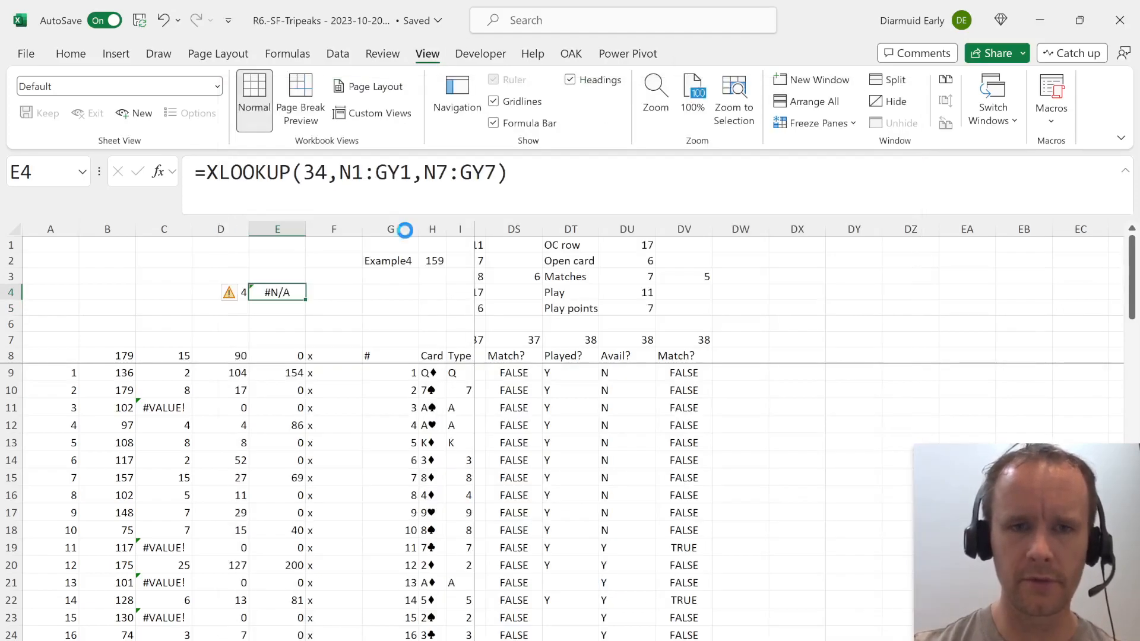
# Recheck the ranges in E4's XLOOKUP formula and examine the OC row values in row 1 around DU1.
pyautogui.press('Right')
pyautogui.press('Left')
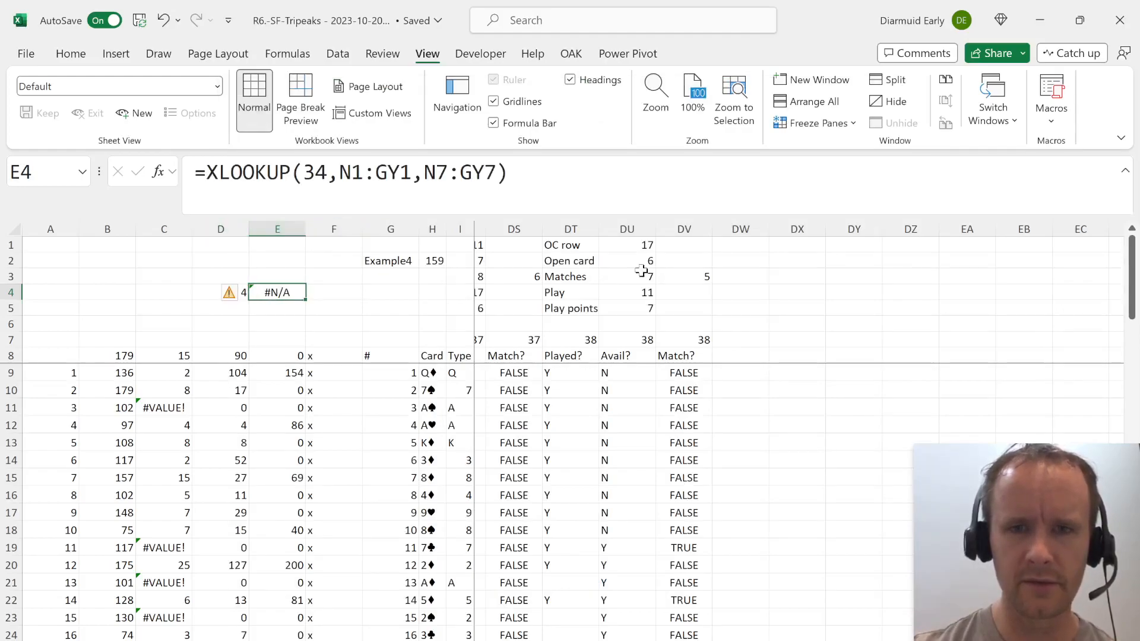
pyautogui.click(426, 187)
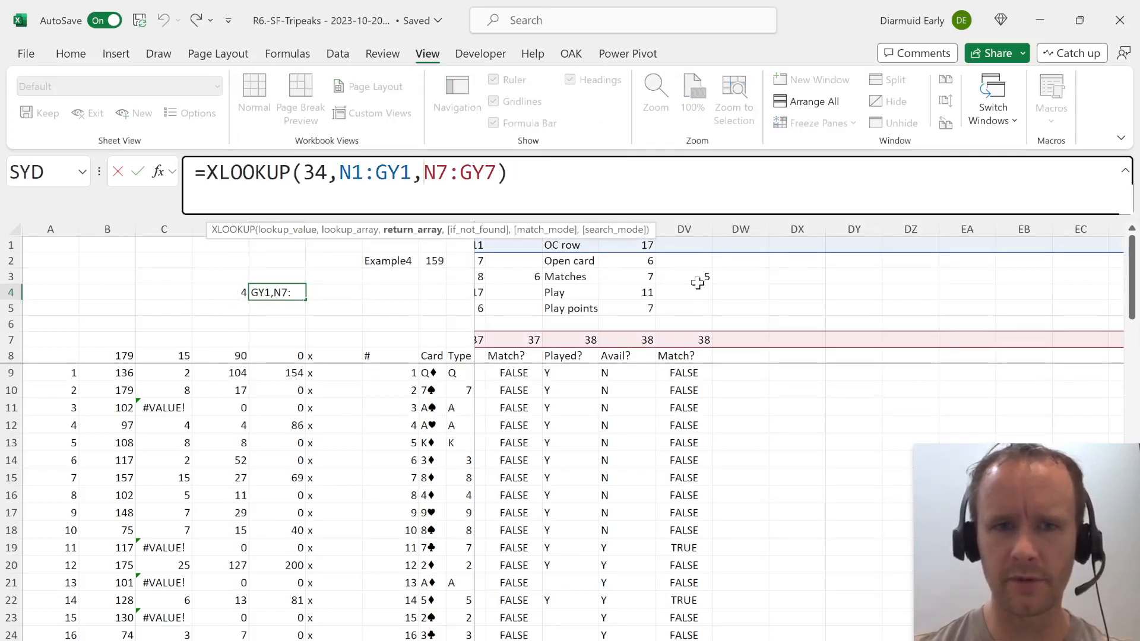
pyautogui.press('Escape')
pyautogui.click(635, 248)
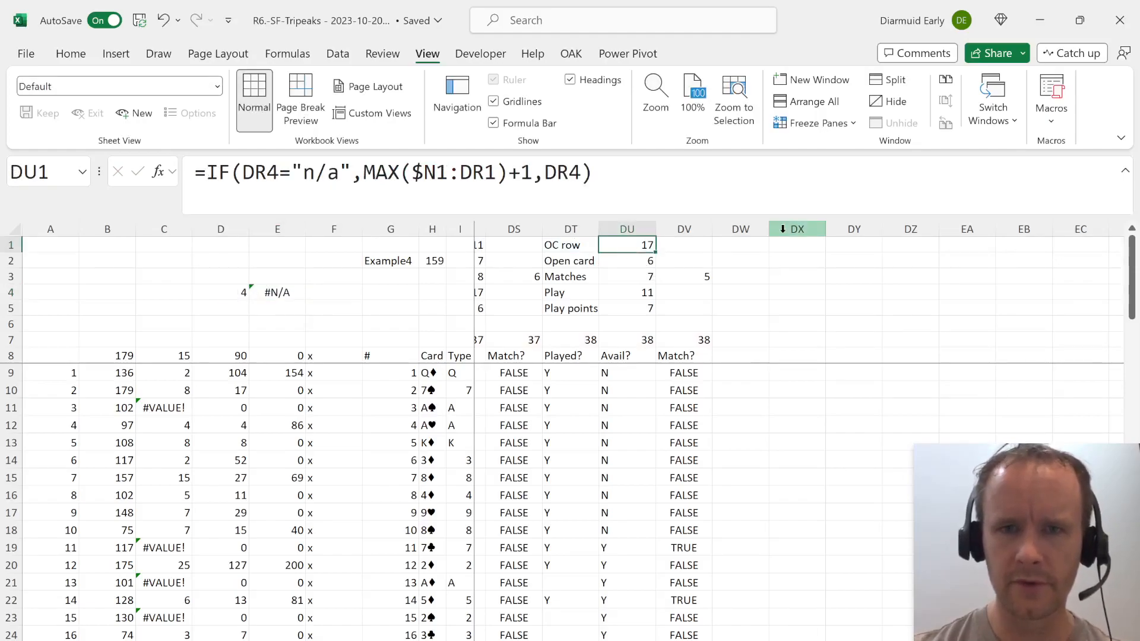
pyautogui.hotkey('shift', 'space')
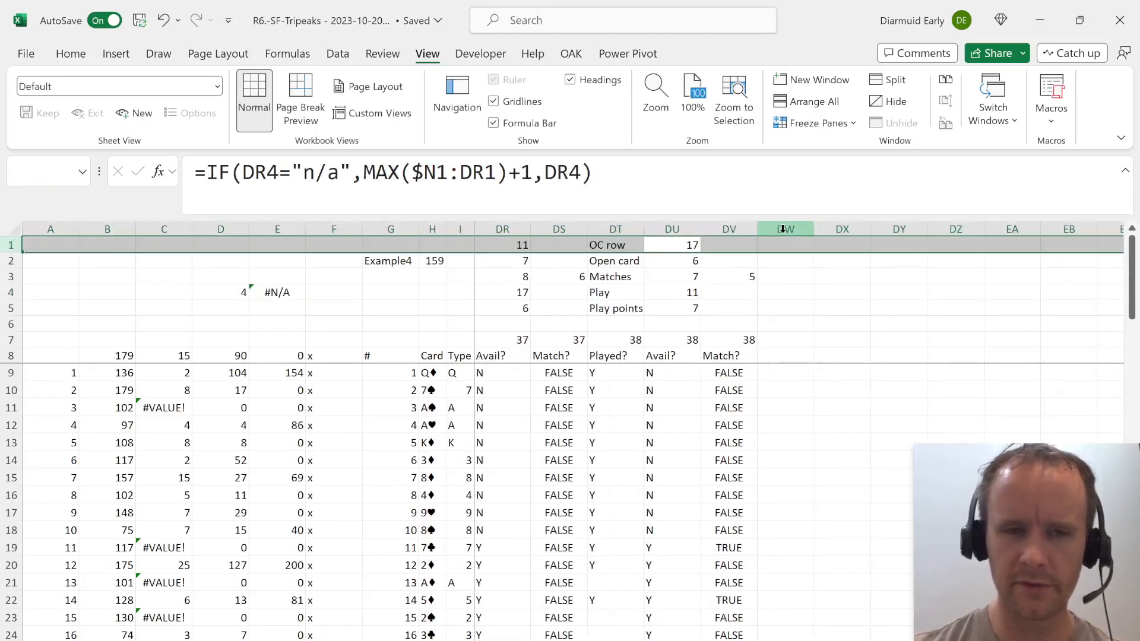
# Copy the full round 38 block in columns DT:DV, starting from row 1.
pyautogui.press('Left')
pyautogui.press('Down')
pyautogui.press('Up')
pyautogui.hotkey('ctrl', 'shift', 'Down')
pyautogui.hotkey('ctrl', 'shift', 'Down')
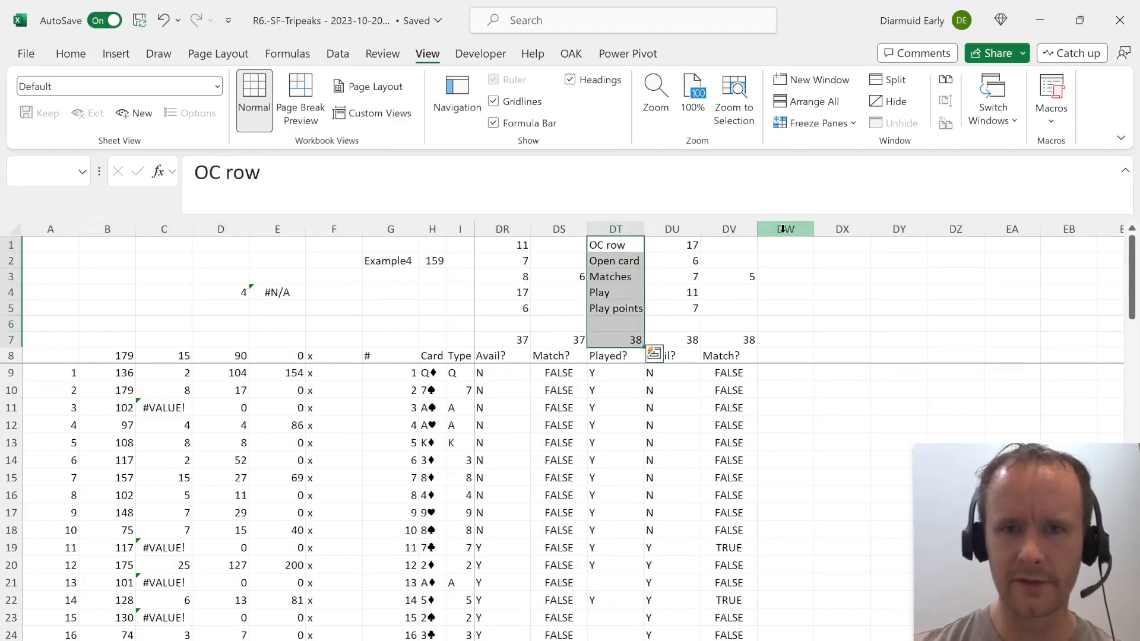
pyautogui.hotkey('ctrl', 'shift', 'Down')
pyautogui.hotkey('shift', 'Right')
pyautogui.hotkey('shift', 'Right')
pyautogui.hotkey('ctrl', 'c')
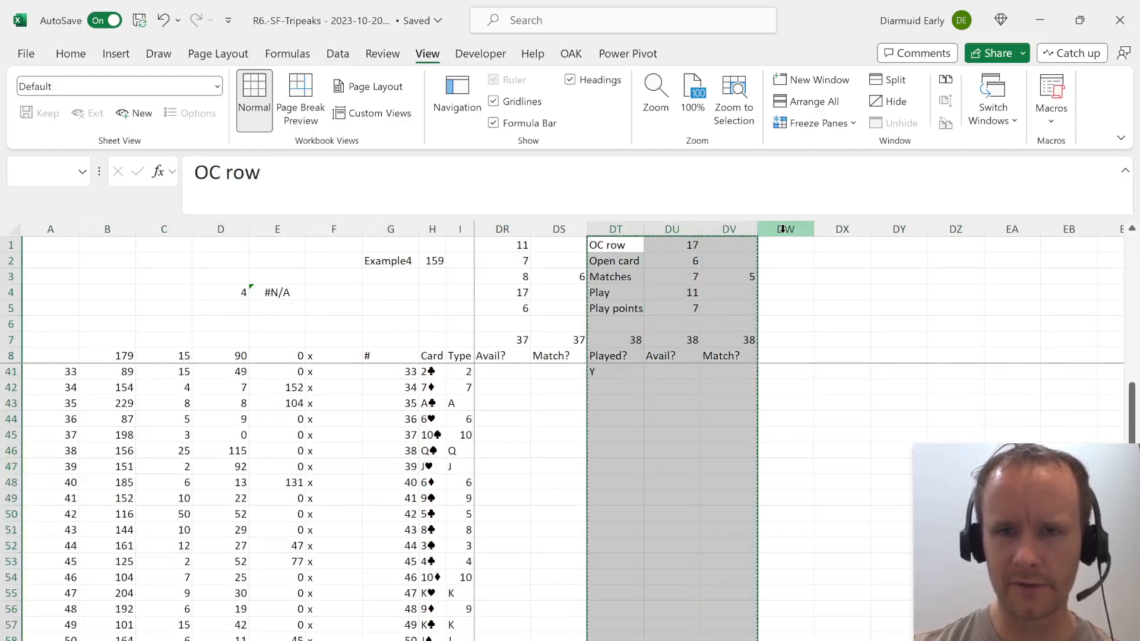
pyautogui.hotkey('alt', 'shift', 'pagedown')
pyautogui.hotkey('alt', 'shift', 'pagedown')
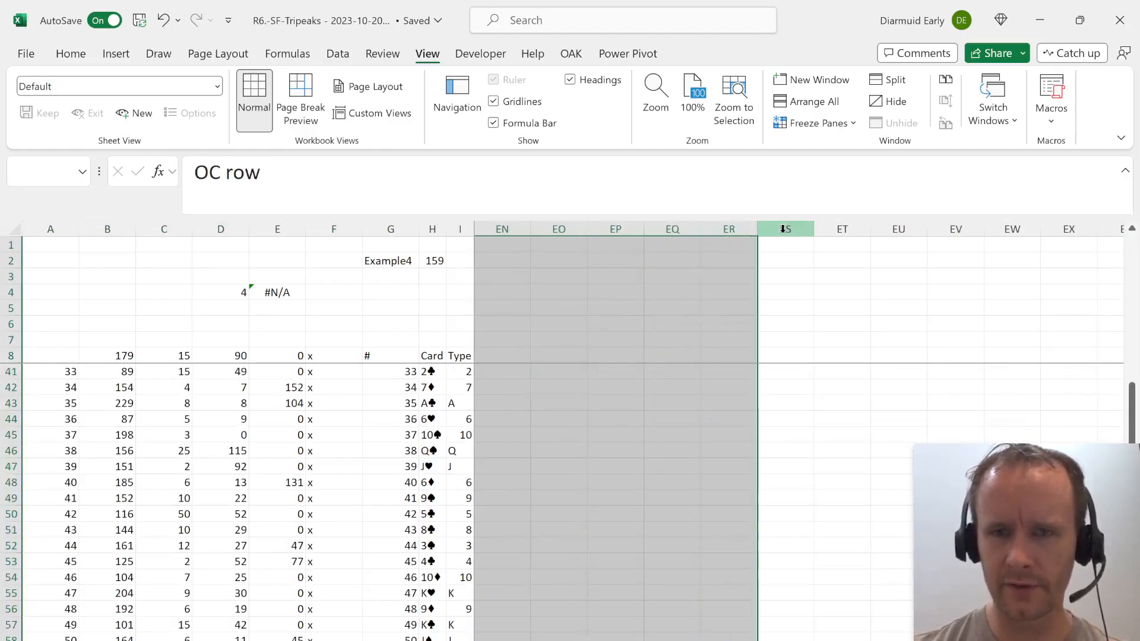
pyautogui.hotkey('shift', 'Right')
pyautogui.hotkey('shift', 'Right')
pyautogui.hotkey('shift', 'Right')
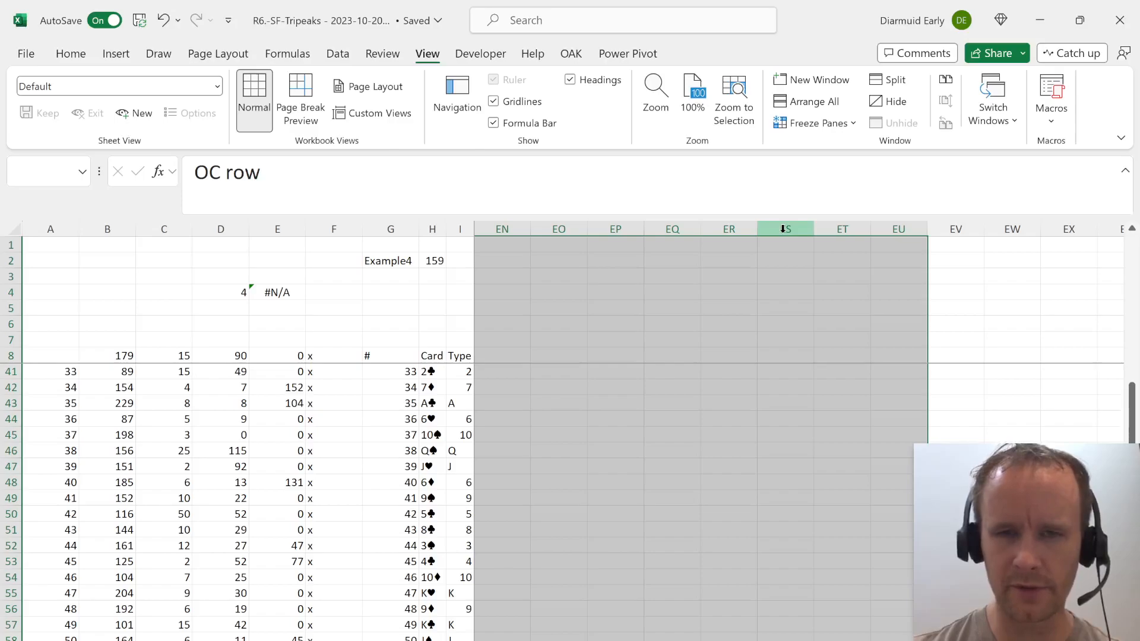
# Paste the copied round block repeatedly side by side from DW1 through column GD to add rounds 39 to 58.
pyautogui.press('Right')
pyautogui.press('Right')
pyautogui.press('Right')
pyautogui.hotkey('shift', 'Right')
pyautogui.hotkey('shift', 'Right')
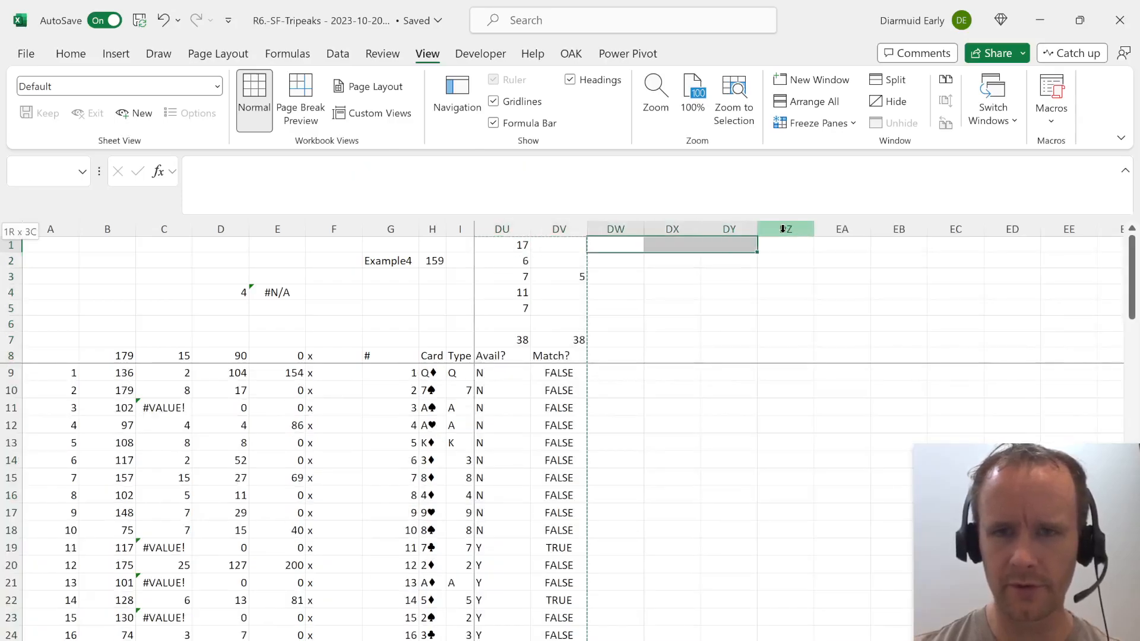
pyautogui.hotkey('ctrl', 'v')
pyautogui.press('Right')
pyautogui.press('Right')
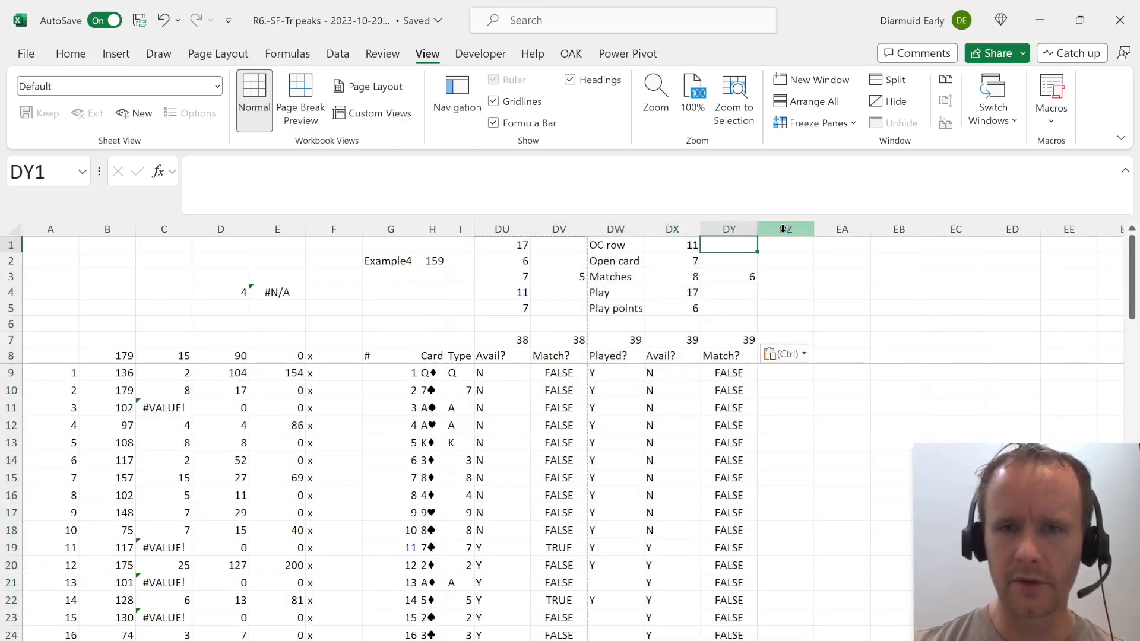
pyautogui.press('Right')
pyautogui.hotkey('ctrl', 'v')
pyautogui.press('Right')
pyautogui.press('Right')
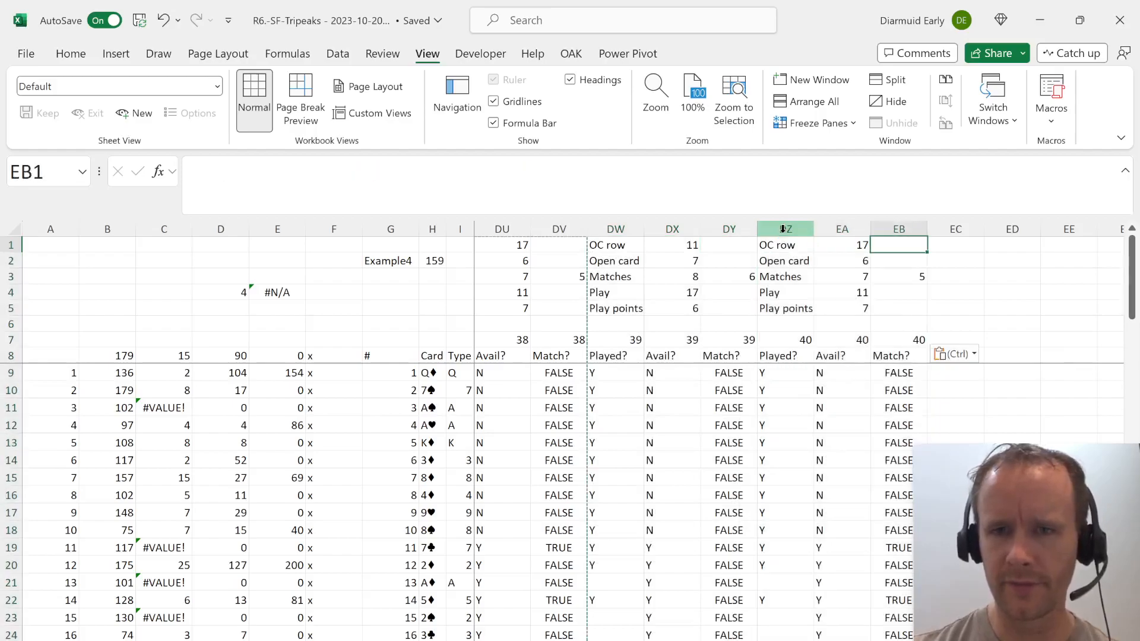
pyautogui.press('Right')
pyautogui.hotkey('ctrl', 'v')
pyautogui.press('Right')
pyautogui.press('Right')
pyautogui.press('Right')
pyautogui.hotkey('ctrl', 'v')
pyautogui.press('Right')
pyautogui.press('Right')
pyautogui.press('Right')
pyautogui.hotkey('ctrl', 'v')
pyautogui.press('Right')
pyautogui.press('Right')
pyautogui.press('Right')
pyautogui.hotkey('ctrl', 'v')
pyautogui.press('Right')
pyautogui.press('Right')
pyautogui.press('Right')
pyautogui.hotkey('ctrl', 'v')
pyautogui.press('Right')
pyautogui.press('Right')
pyautogui.press('Right')
pyautogui.hotkey('ctrl', 'v')
pyautogui.press('Right')
pyautogui.press('Right')
pyautogui.press('Right')
pyautogui.hotkey('ctrl', 'v')
pyautogui.press('Right')
pyautogui.press('Right')
pyautogui.press('Right')
pyautogui.hotkey('ctrl', 'v')
pyautogui.press('Right')
pyautogui.press('Right')
pyautogui.press('Right')
pyautogui.hotkey('ctrl', 'v')
pyautogui.press('Right')
pyautogui.press('Right')
pyautogui.press('Right')
pyautogui.hotkey('ctrl', 'v')
pyautogui.press('Right')
pyautogui.press('Right')
pyautogui.press('Right')
pyautogui.hotkey('ctrl', 'v')
pyautogui.press('Right')
pyautogui.press('Right')
pyautogui.press('Right')
pyautogui.hotkey('ctrl', 'v')
pyautogui.press('Right')
pyautogui.press('Right')
pyautogui.press('Right')
pyautogui.hotkey('ctrl', 'v')
pyautogui.press('Right')
pyautogui.press('Right')
pyautogui.press('Right')
pyautogui.hotkey('ctrl', 'v')
pyautogui.press('Right')
pyautogui.press('Right')
pyautogui.press('Right')
pyautogui.hotkey('ctrl', 'v')
pyautogui.press('Right')
pyautogui.press('Right')
pyautogui.press('Right')
pyautogui.hotkey('ctrl', 'v')
pyautogui.press('Right')
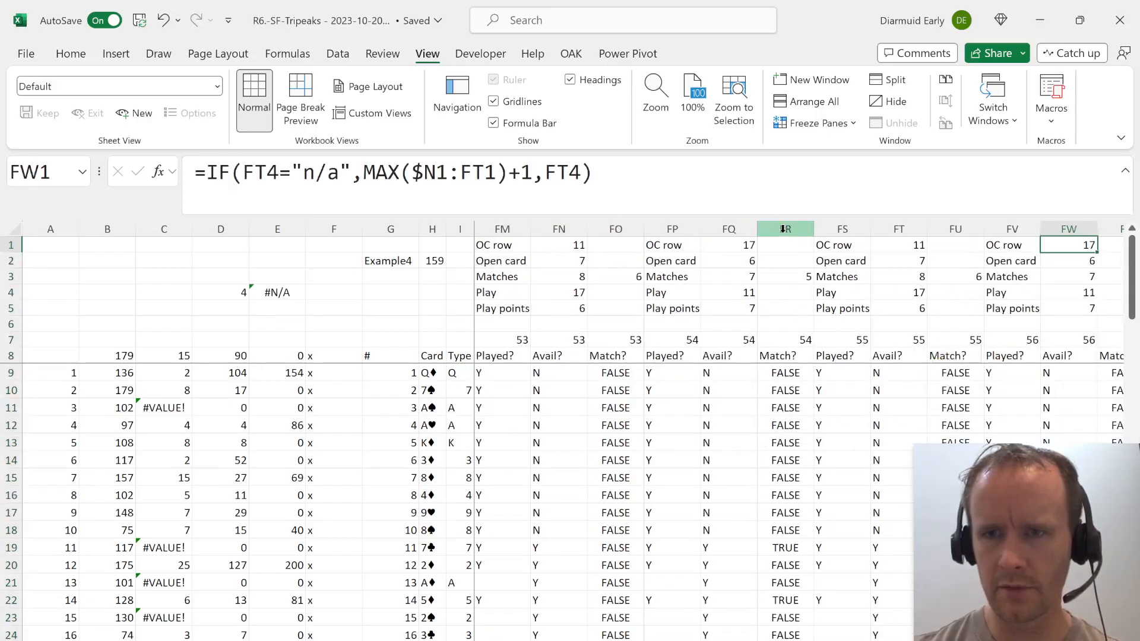
pyautogui.press('Right')
pyautogui.press('Right')
pyautogui.hotkey('ctrl', 'v')
pyautogui.press('Right')
pyautogui.press('Right')
pyautogui.press('Right')
pyautogui.hotkey('ctrl', 'v')
pyautogui.press('Right')
pyautogui.press('Right')
pyautogui.press('Right')
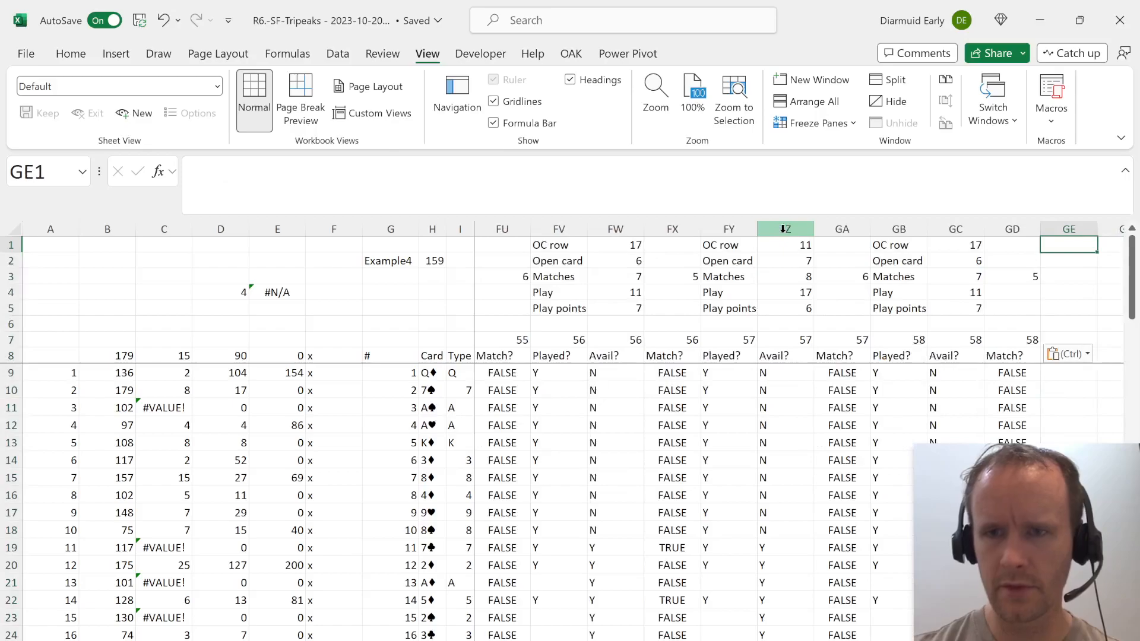
pyautogui.press('Left')
pyautogui.press('Down')
pyautogui.press('Left')
pyautogui.press('Down')
pyautogui.press('Down')
pyautogui.press('Down')
pyautogui.press('Down')
pyautogui.press('Left')
pyautogui.press('Up')
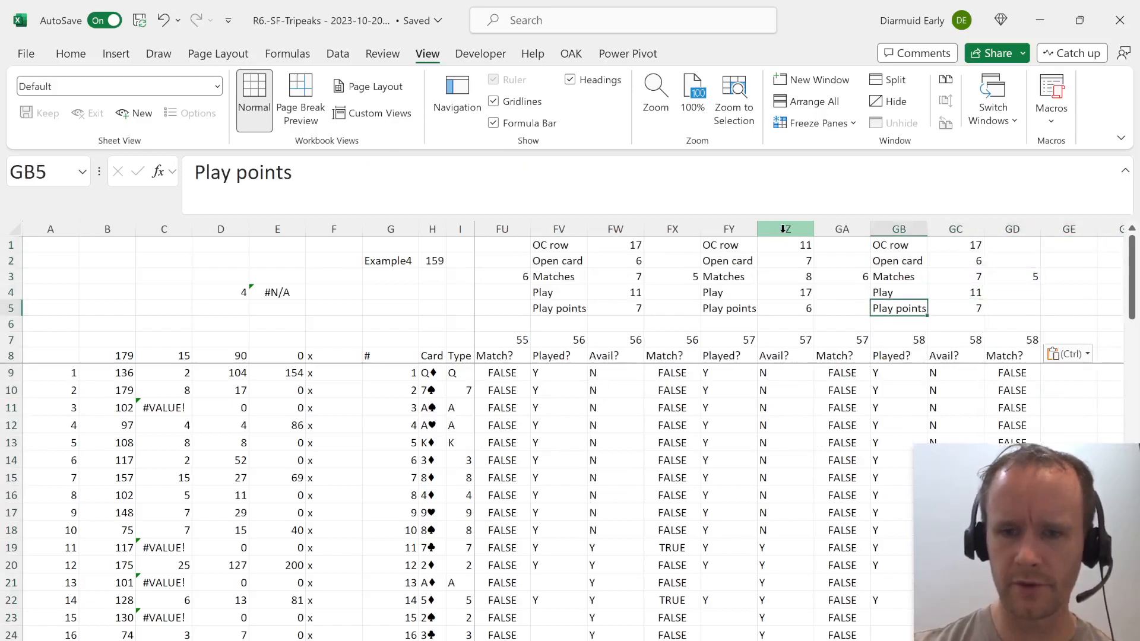
pyautogui.press('Escape')
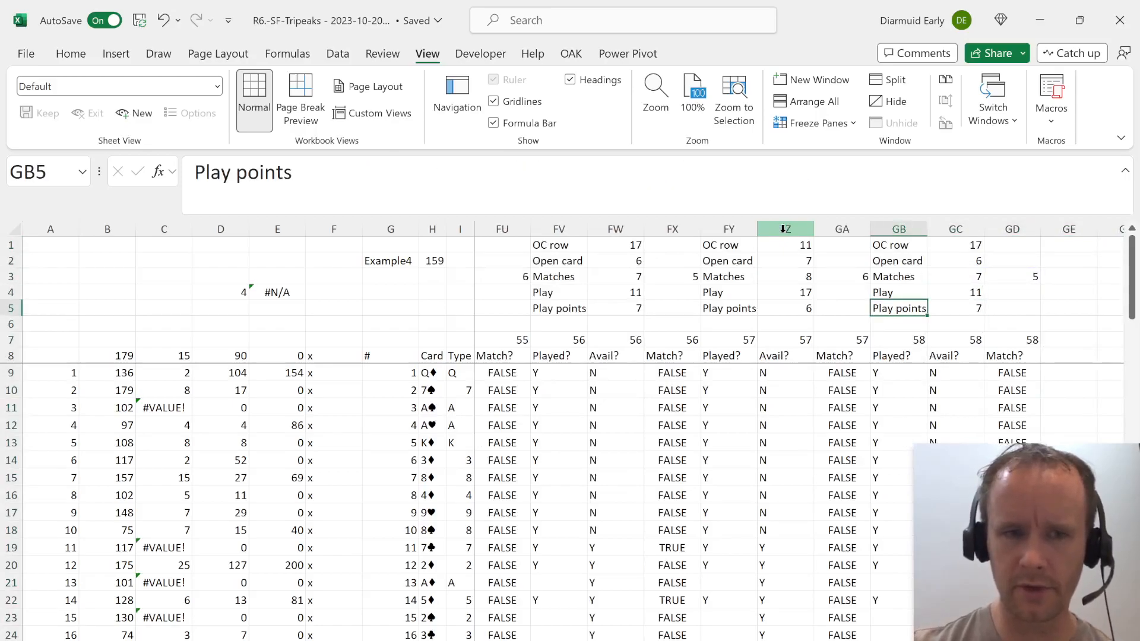
pyautogui.press('Down')
pyautogui.press('Down')
pyautogui.press('Down')
pyautogui.press('Up')
pyautogui.press('Up')
pyautogui.press('Up')
pyautogui.press('Up')
pyautogui.press('Up')
pyautogui.press('Up')
pyautogui.press('Up')
pyautogui.hotkey('shift', 'space')
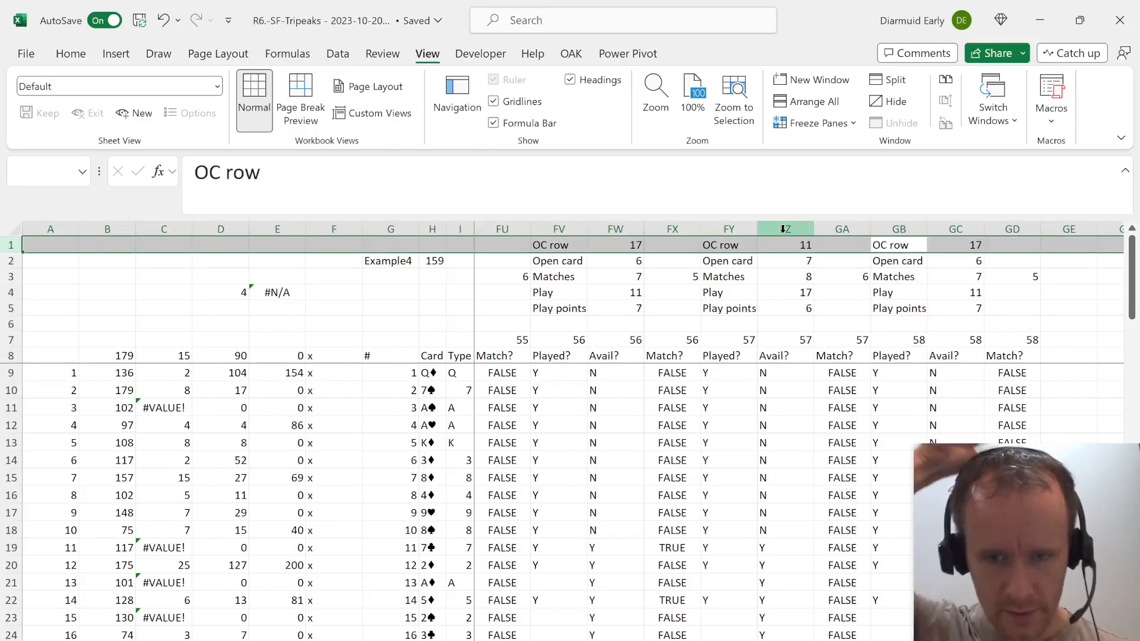
pyautogui.hotkey('ctrl', 'Home')
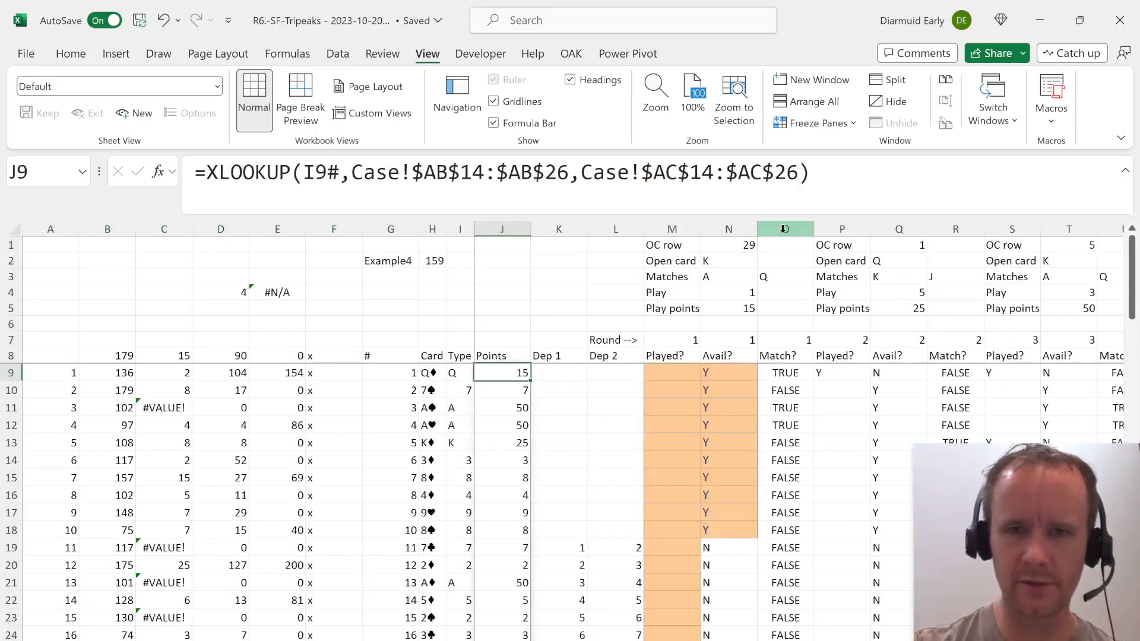
pyautogui.press('Right')
pyautogui.press('Right')
pyautogui.press('Up')
pyautogui.press('Up')
pyautogui.press('Up')
pyautogui.press('Up')
pyautogui.press('Up')
pyautogui.press('Up')
pyautogui.press('Up')
pyautogui.press('Up')
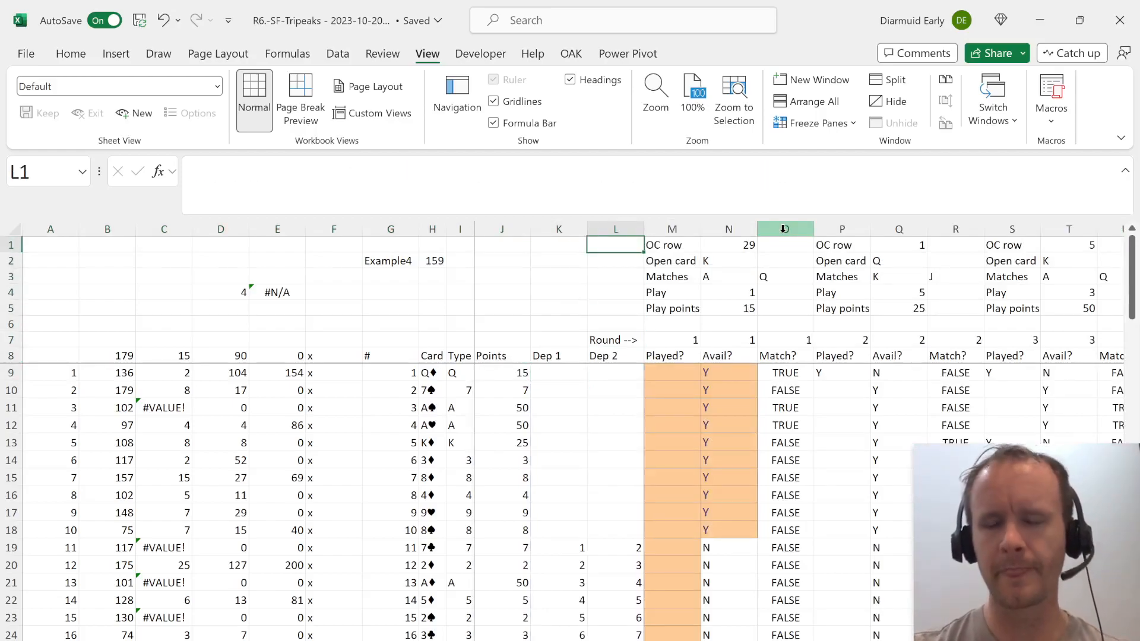
pyautogui.press('Left')
pyautogui.press('Right')
pyautogui.press('Right')
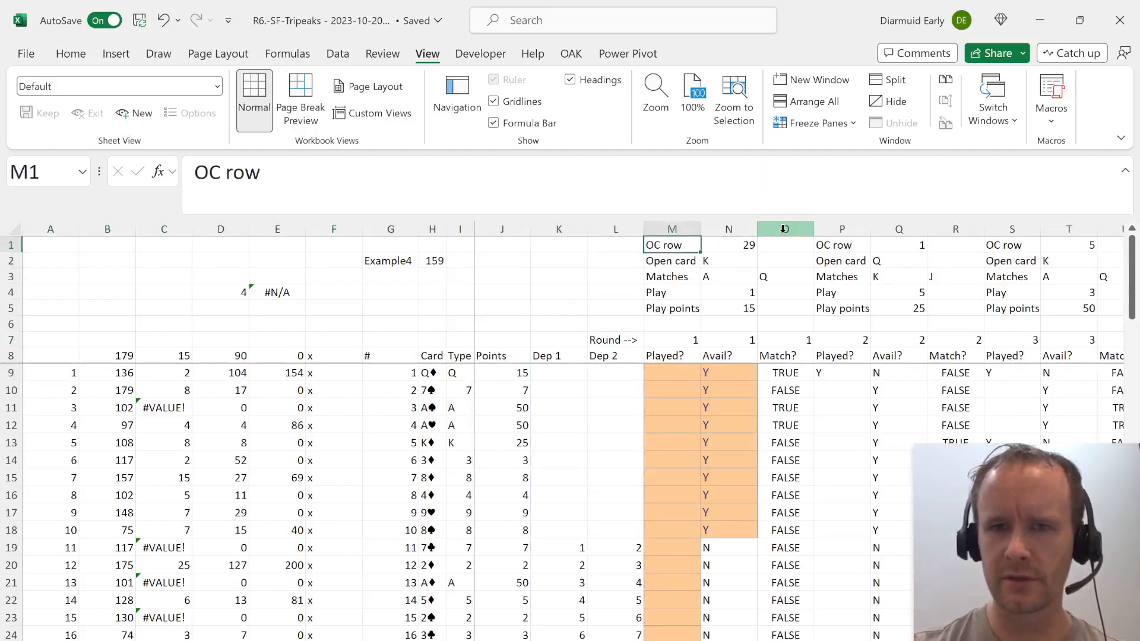
pyautogui.press('Right')
pyautogui.hotkey('ctrl', 'Left')
pyautogui.hotkey('ctrl', 'Left')
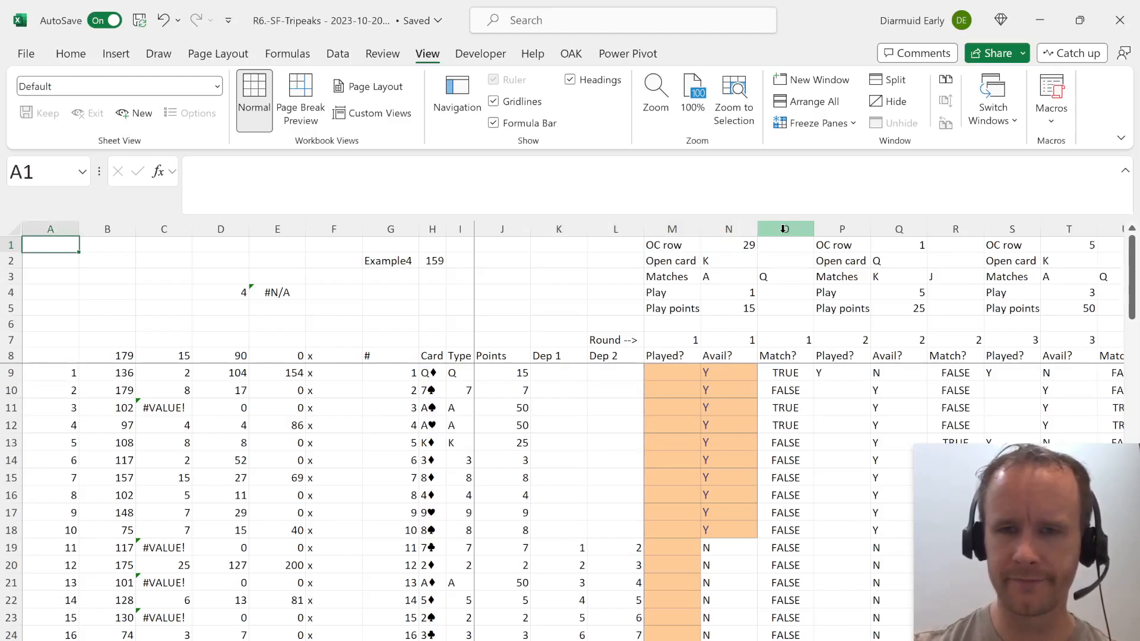
pyautogui.write('=')
pyautogui.press('Escape')
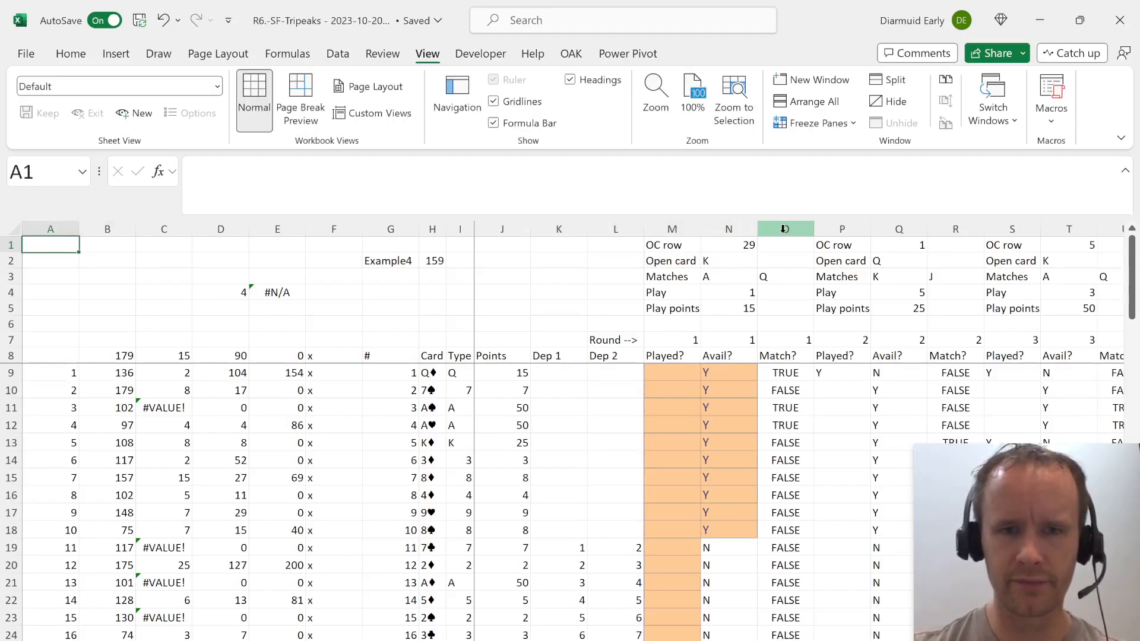
# Copy the OC row entries in row 1 from M1 through the last round and paste them as transposed values into a new worksheet.
pyautogui.press('Right')
pyautogui.press('Right')
pyautogui.press('Right')
pyautogui.press('Right')
pyautogui.press('Right')
pyautogui.press('Right')
pyautogui.press('Right')
pyautogui.press('Right')
pyautogui.press('Right')
pyautogui.press('Right')
pyautogui.press('Right')
pyautogui.press('Right')
pyautogui.press('Right')
pyautogui.press('Right')
pyautogui.press('Right')
pyautogui.press('Left')
pyautogui.press('Left')
pyautogui.press('Left')
pyautogui.press('Left')
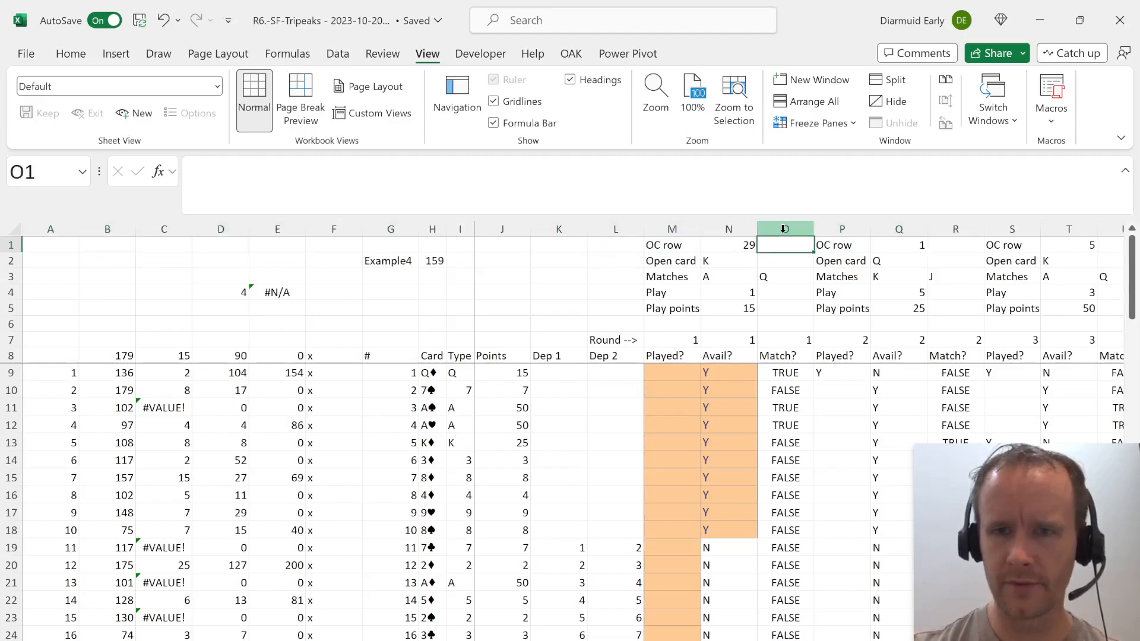
pyautogui.hotkey('shift', 'Right')
pyautogui.hotkey('shift', 'Right')
pyautogui.hotkey('shift', 'Right')
pyautogui.hotkey('shift', 'Right')
pyautogui.hotkey('shift', 'Right')
pyautogui.hotkey('shift', 'Right')
pyautogui.hotkey('shift', 'Right')
pyautogui.hotkey('shift', 'Right')
pyautogui.hotkey('shift', 'Right')
pyautogui.hotkey('shift', 'Right')
pyautogui.hotkey('shift', 'Right')
pyautogui.hotkey('shift', 'Right')
pyautogui.hotkey('shift', 'Right')
pyautogui.hotkey('shift', 'Right')
pyautogui.hotkey('shift', 'Right')
pyautogui.hotkey('shift', 'Right')
pyautogui.hotkey('shift', 'Right')
pyautogui.hotkey('shift', 'Right')
pyautogui.hotkey('shift', 'Right')
pyautogui.hotkey('shift', 'Right')
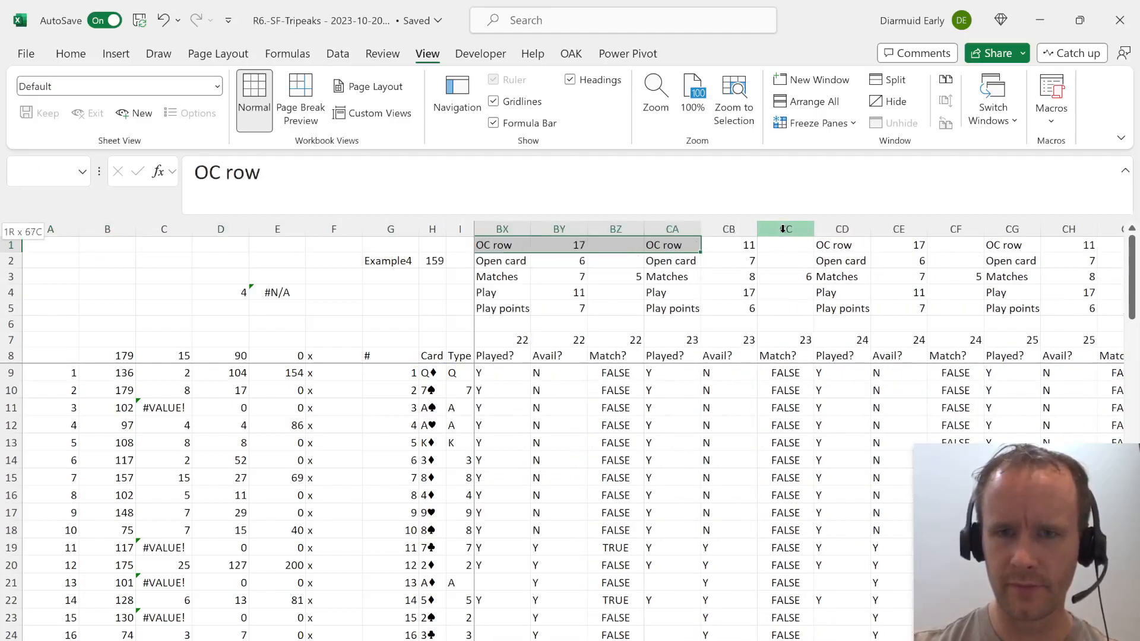
pyautogui.hotkey('shift', 'Right')
pyautogui.hotkey('shift', 'Right')
pyautogui.hotkey('shift', 'Right')
pyautogui.hotkey('shift', 'Right')
pyautogui.hotkey('shift', 'Right')
pyautogui.hotkey('shift', 'Right')
pyautogui.hotkey('shift', 'Right')
pyautogui.hotkey('shift', 'Right')
pyautogui.hotkey('shift', 'Right')
pyautogui.hotkey('shift', 'Right')
pyautogui.hotkey('shift', 'Right')
pyautogui.hotkey('shift', 'Right')
pyautogui.hotkey('shift', 'Right')
pyautogui.hotkey('shift', 'Right')
pyautogui.hotkey('shift', 'Right')
pyautogui.hotkey('shift', 'Right')
pyautogui.hotkey('shift', 'Right')
pyautogui.hotkey('shift', 'Right')
pyautogui.hotkey('shift', 'Right')
pyautogui.hotkey('shift', 'Right')
pyautogui.hotkey('ctrl', 'c')
pyautogui.hotkey('alt', 'i')
pyautogui.press('w')
pyautogui.hotkey('alt', 'e')
pyautogui.press('s')
pyautogui.press('v')
pyautogui.press('e')
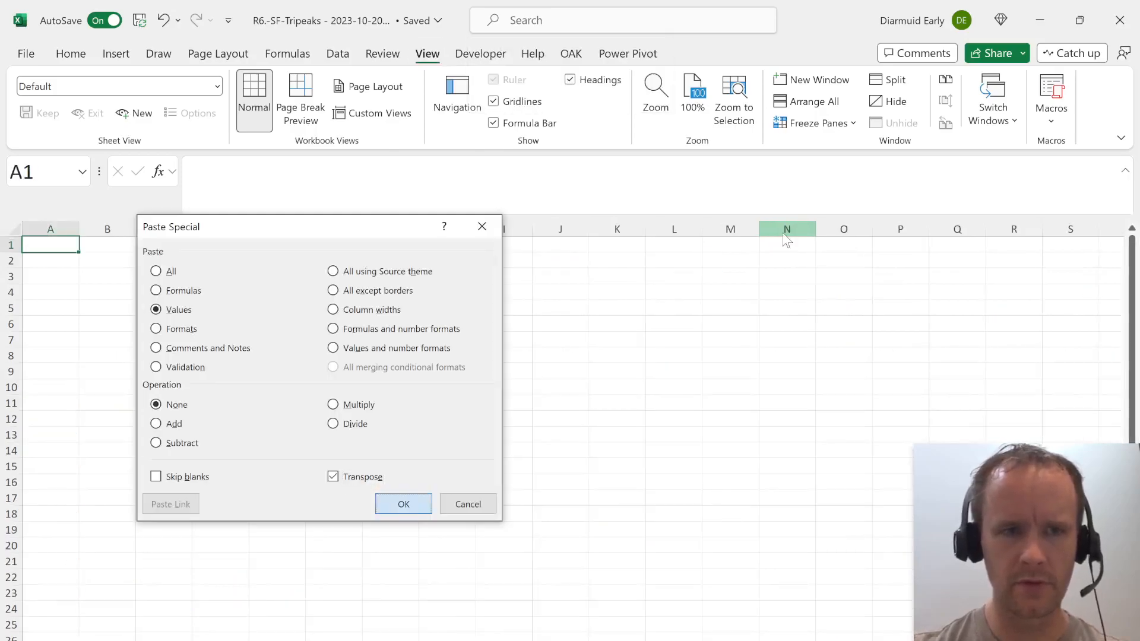
pyautogui.press('Return')
# Paste the transposed OC row values into column A and apply a filter to them.
pyautogui.press('alt')
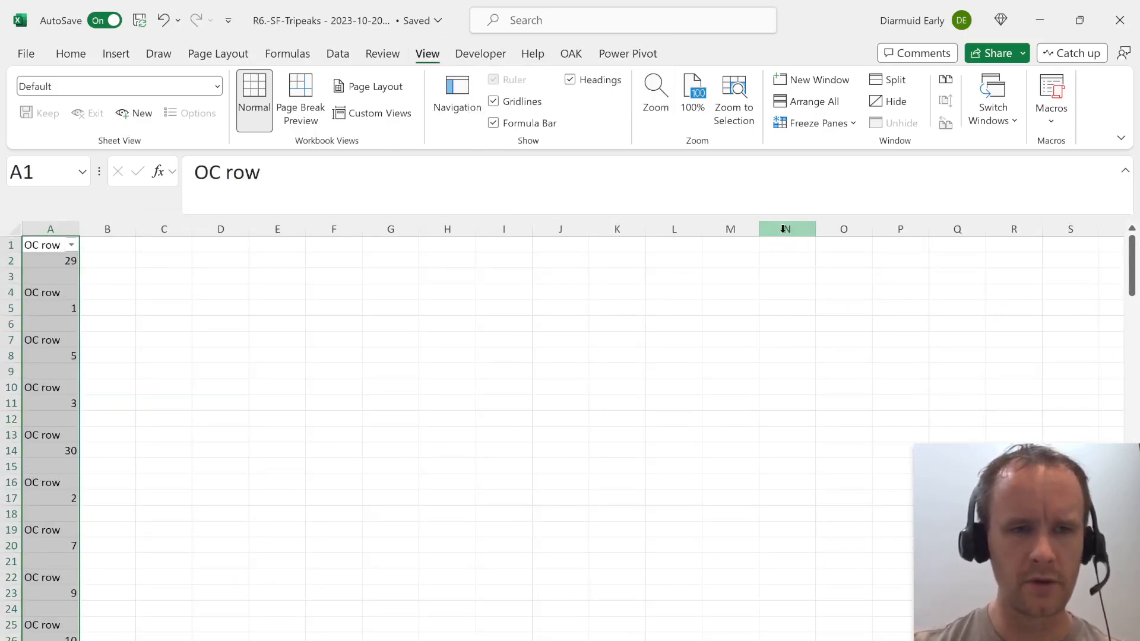
pyautogui.press('d')
pyautogui.press('f')
pyautogui.press('f')
# Filter column A to exclude the numeric values, leaving only the "OC row" labels and blanks.
pyautogui.press('Up')
pyautogui.hotkey('alt', 'Down')
pyautogui.press('Down')
pyautogui.press('Down')
pyautogui.press('Down')
pyautogui.press('Down')
pyautogui.press('Down')
pyautogui.press('Down')
pyautogui.press('Down')
pyautogui.press('Down')
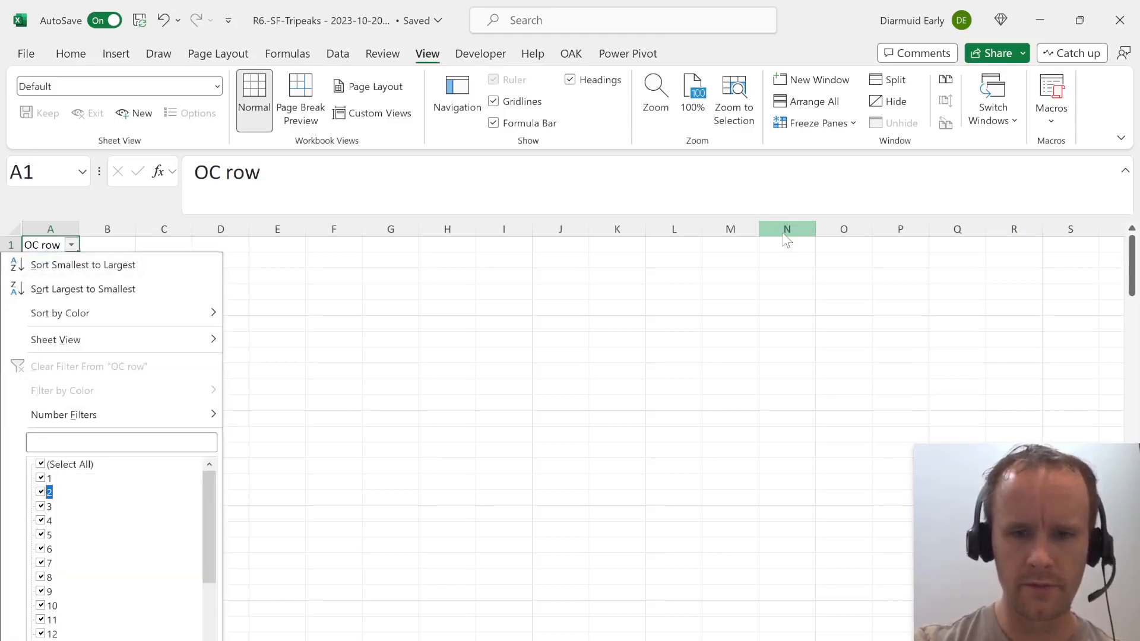
pyautogui.press('End')
pyautogui.press('Home')
pyautogui.press('space')
pyautogui.press('End')
pyautogui.press('space')
pyautogui.press('Up')
pyautogui.press('space')
pyautogui.press('Return')
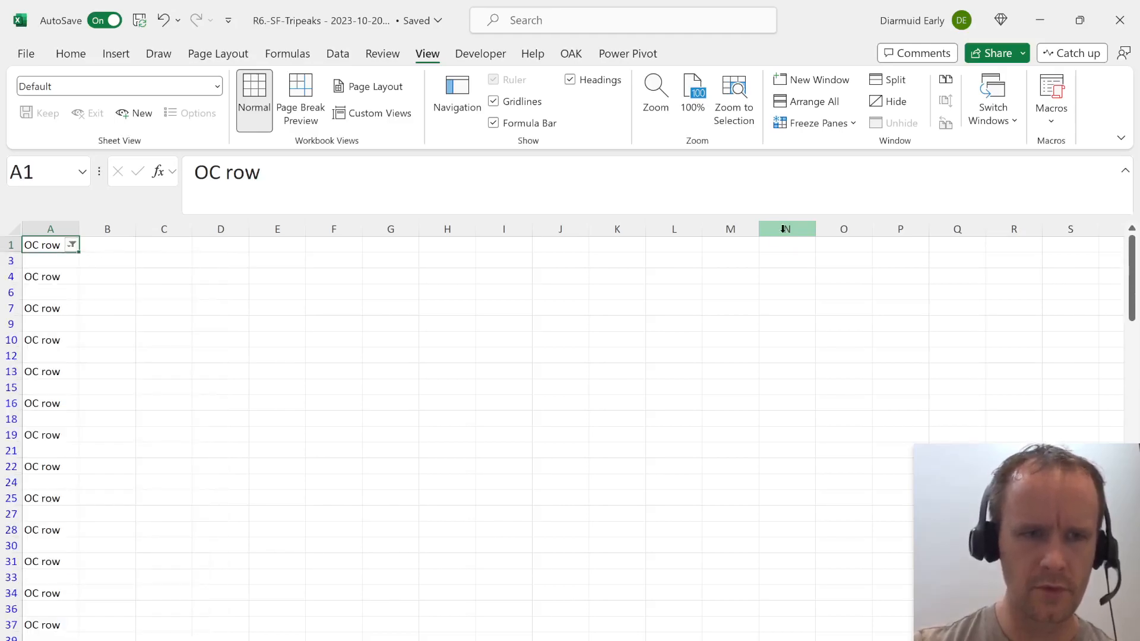
# Delete the filtered label and blank rows below the header, and clear the filter to show the numeric values.
pyautogui.press('Down')
pyautogui.hotkey('shift', 'space')
pyautogui.hotkey('shift', 'pagedown')
pyautogui.hotkey('shift', 'pagedown')
pyautogui.hotkey('shift', 'pagedown')
pyautogui.hotkey('shift', 'pagedown')
pyautogui.hotkey('shift', 'pagedown')
pyautogui.hotkey('shift', 'pagedown')
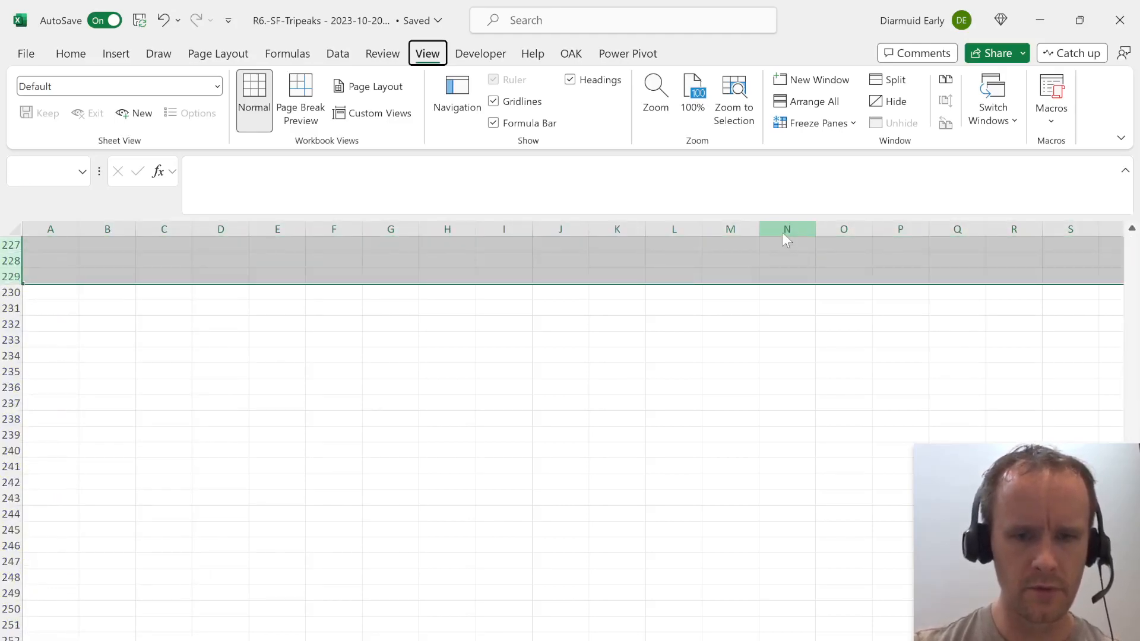
pyautogui.hotkey('ctrl', '-')
pyautogui.hotkey('ctrl', 'Home')
pyautogui.hotkey('alt', 'd')
pyautogui.press('f')
pyautogui.press('s')
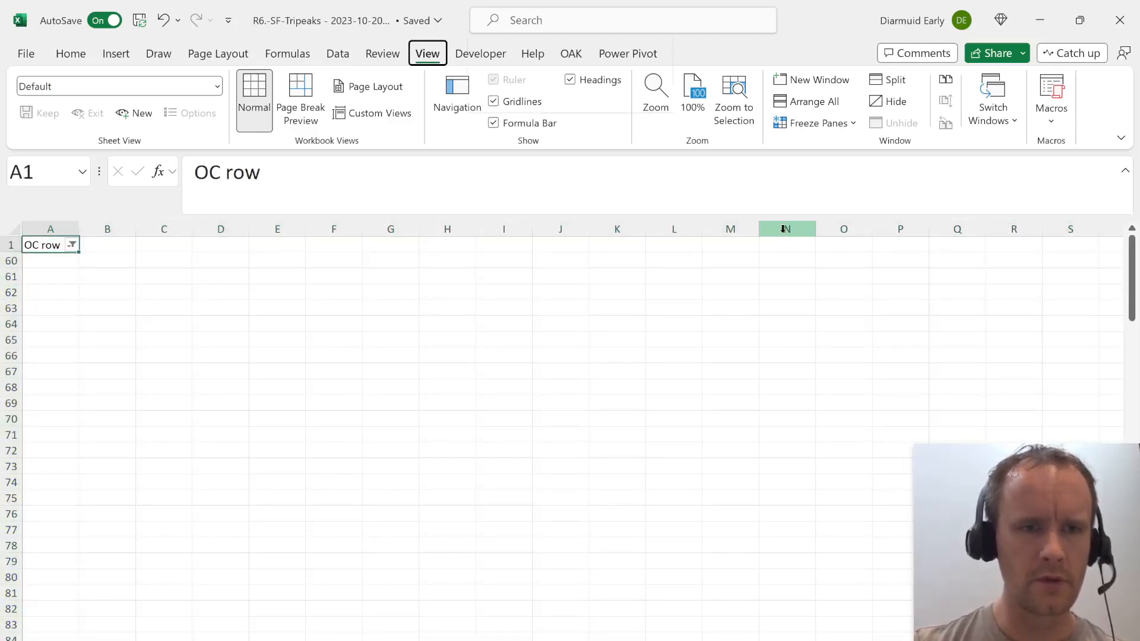
# Highlight duplicate values in the OC row list with conditional formatting and examine the first repeats around A12.
pyautogui.press('Down')
pyautogui.hotkey('ctrl', 'shift', 'Down')
pyautogui.hotkey('alt', 'h')
pyautogui.press('l')
pyautogui.press('h')
pyautogui.press('d')
pyautogui.press('Return')
pyautogui.hotkey('ctrl', 'Home')
pyautogui.press('Down')
pyautogui.press('Down')
pyautogui.press('Down')
pyautogui.press('Down')
pyautogui.press('Down')
pyautogui.press('Down')
pyautogui.press('Down')
pyautogui.press('Down')
pyautogui.press('Down')
pyautogui.press('Down')
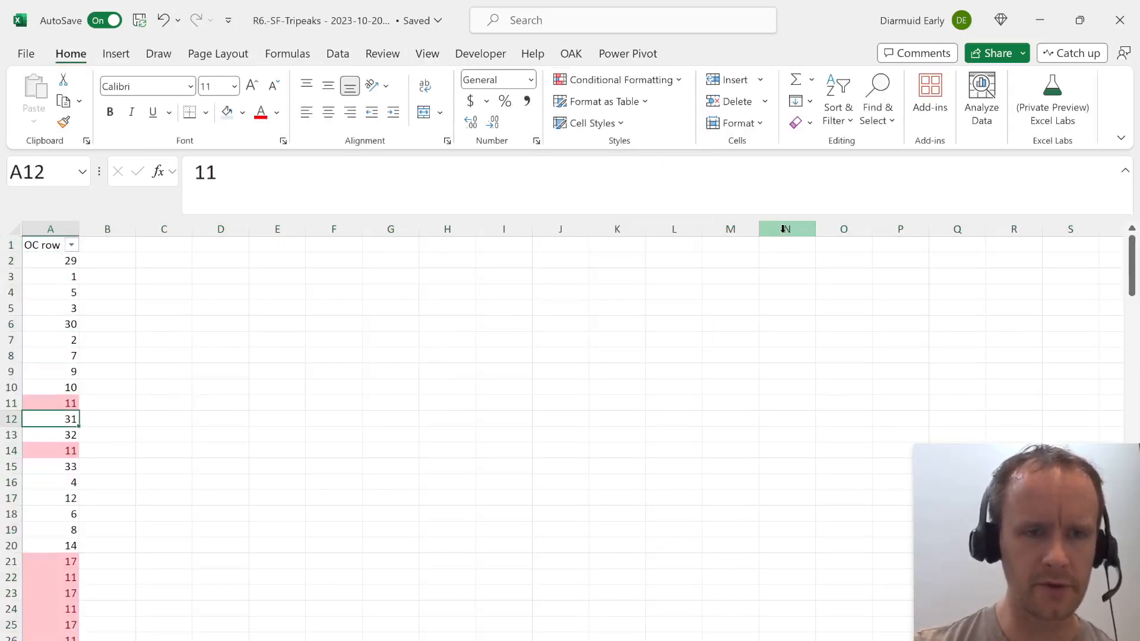
# Return to the Model sheet and examine round 2's Avail? formulas in column Q, from Q9 to Q20.
pyautogui.hotkey('ctrl', 'pageup')
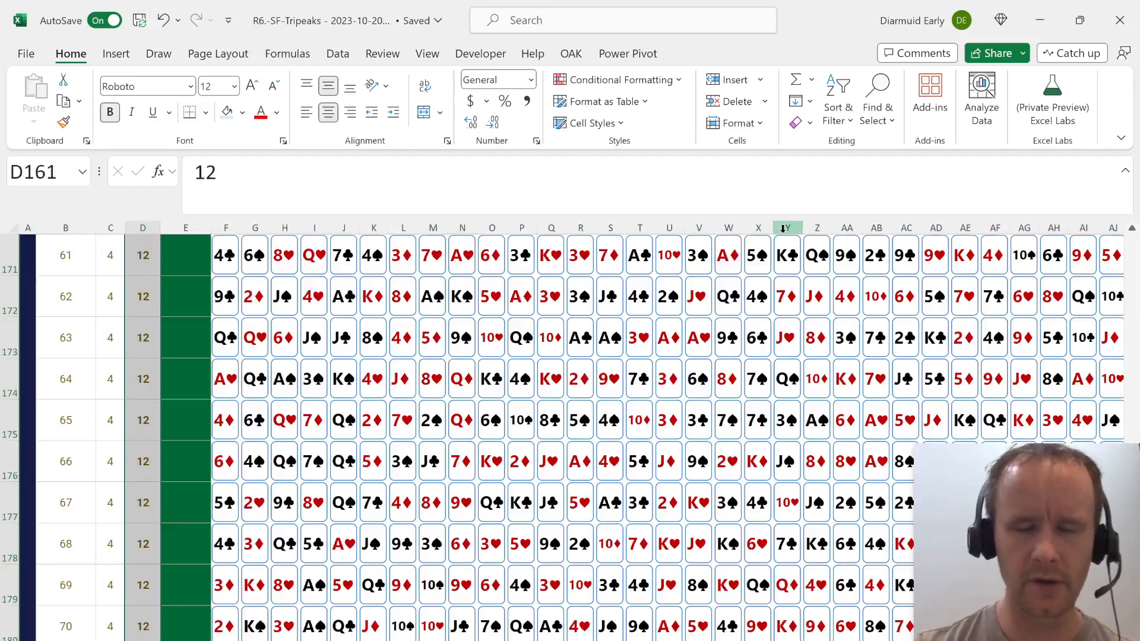
pyautogui.hotkey('ctrl', 'pagedown')
pyautogui.hotkey('ctrl', 'pagedown')
pyautogui.press('Left')
pyautogui.press('Right')
pyautogui.press('Right')
pyautogui.press('Right')
pyautogui.press('Down')
pyautogui.press('Down')
pyautogui.press('Right')
pyautogui.press('Down')
pyautogui.press('Down')
pyautogui.press('Right')
pyautogui.press('Down')
pyautogui.press('Down')
pyautogui.press('Down')
pyautogui.press('Down')
pyautogui.press('Down')
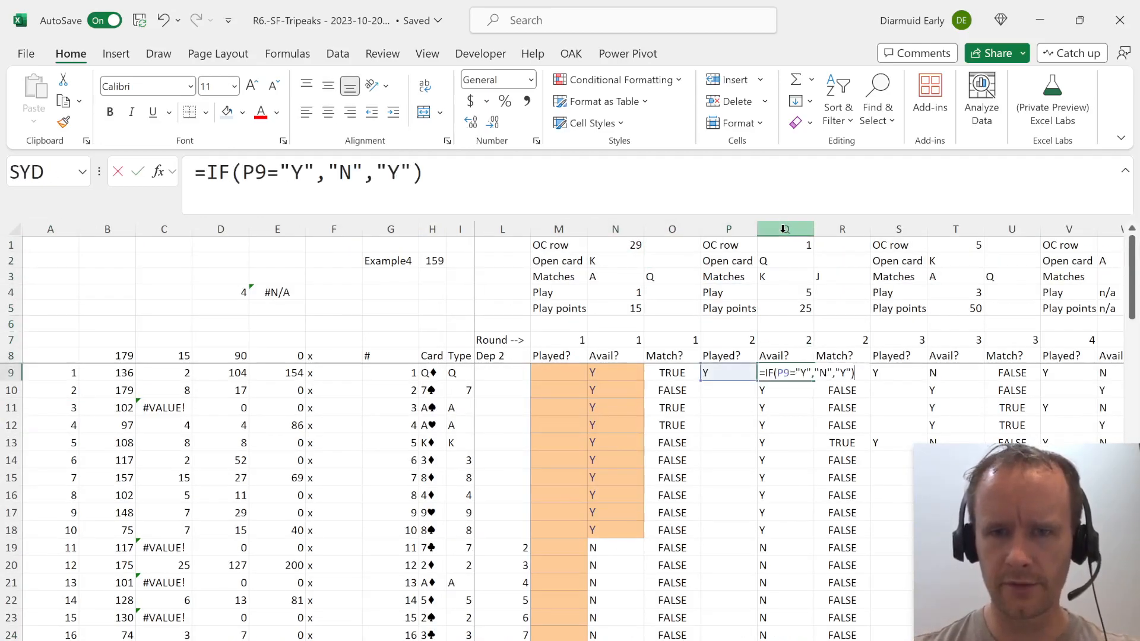
pyautogui.press('Down')
pyautogui.press('Down')
pyautogui.press('Down')
pyautogui.press('Down')
pyautogui.press('Down')
pyautogui.press('Down')
pyautogui.press('Down')
pyautogui.press('Down')
pyautogui.press('Down')
pyautogui.press('Down')
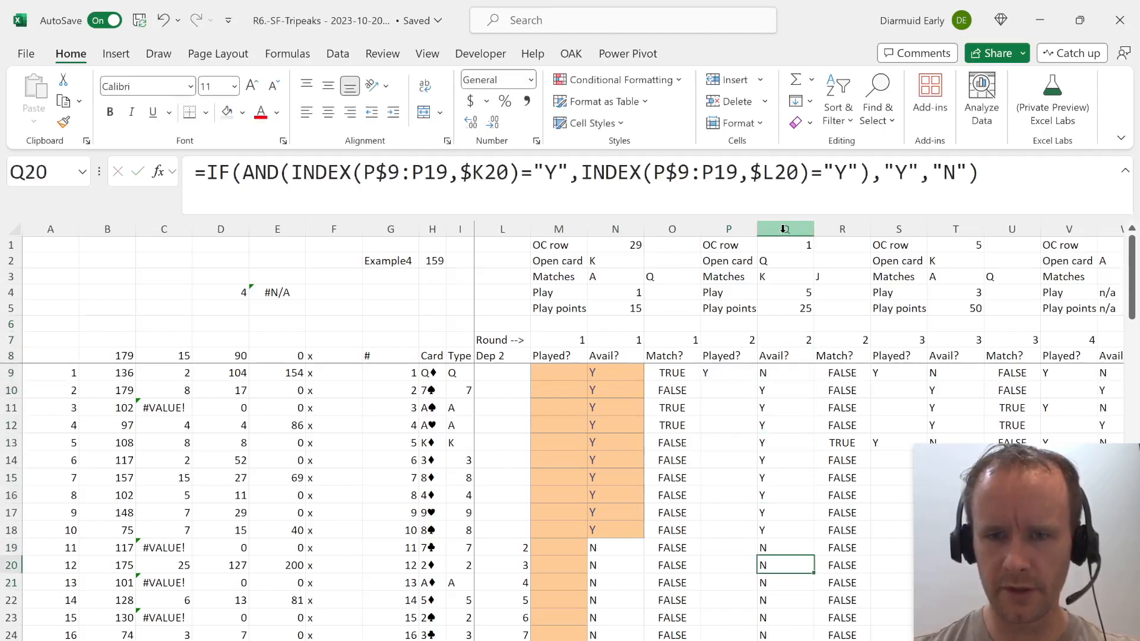
pyautogui.press('Up')
pyautogui.press('F2')
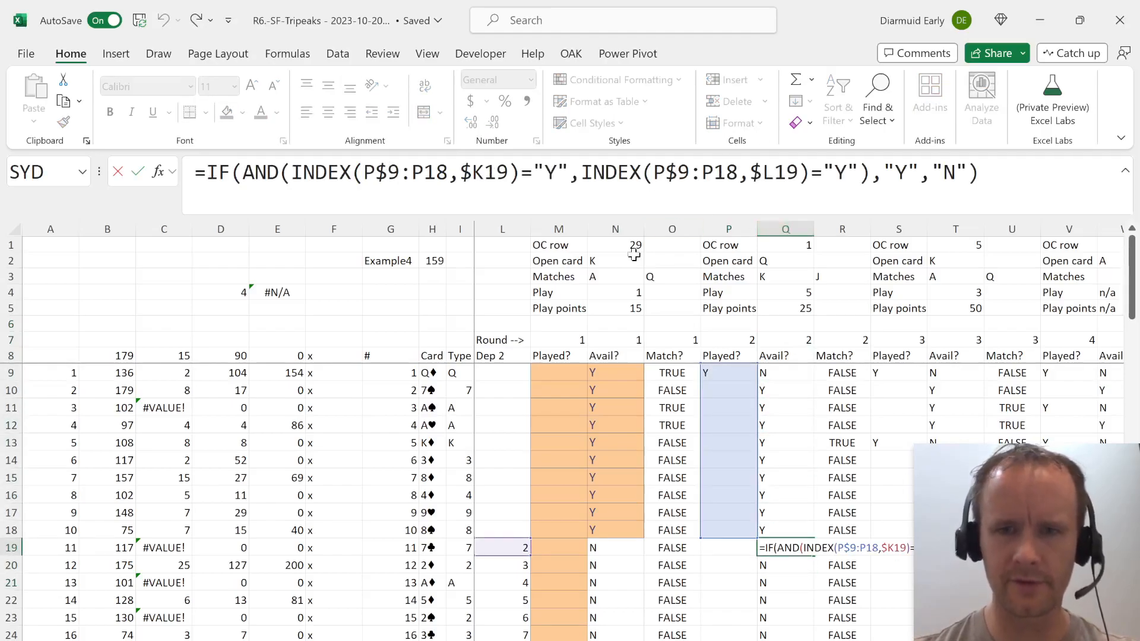
pyautogui.press('Escape')
# Wrap Q19's availability formula in IF(P19="Y","N",…) so that cards already played count as unavailable.
pyautogui.click(211, 173)
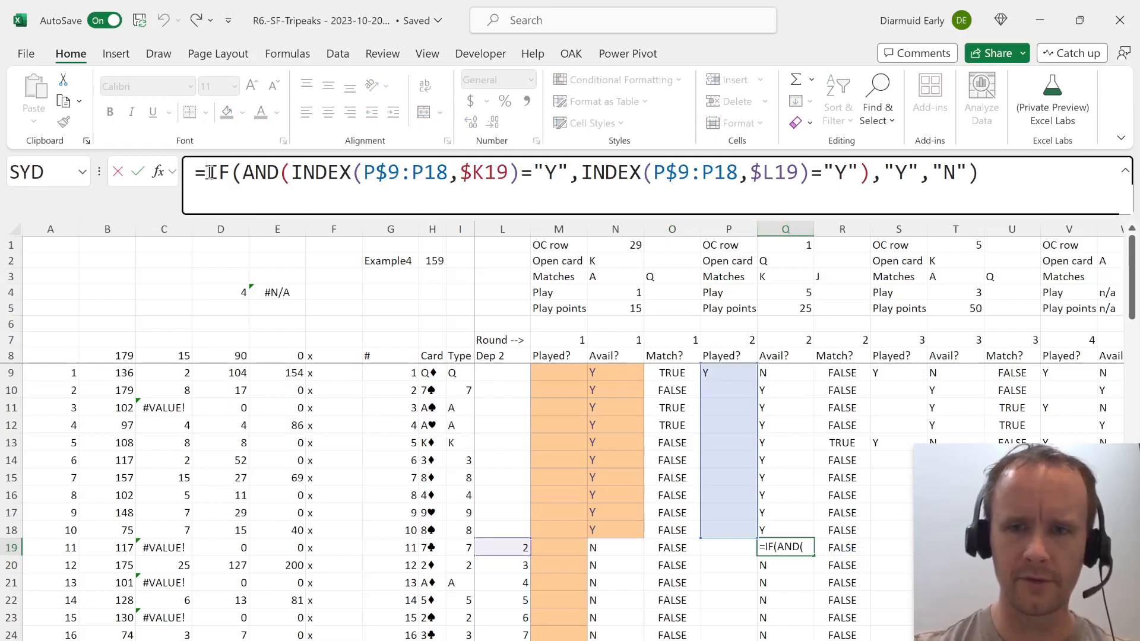
pyautogui.press('Escape')
pyautogui.click(211, 172)
pyautogui.write('IF(')
pyautogui.click(730, 548)
pyautogui.write('="Y",')
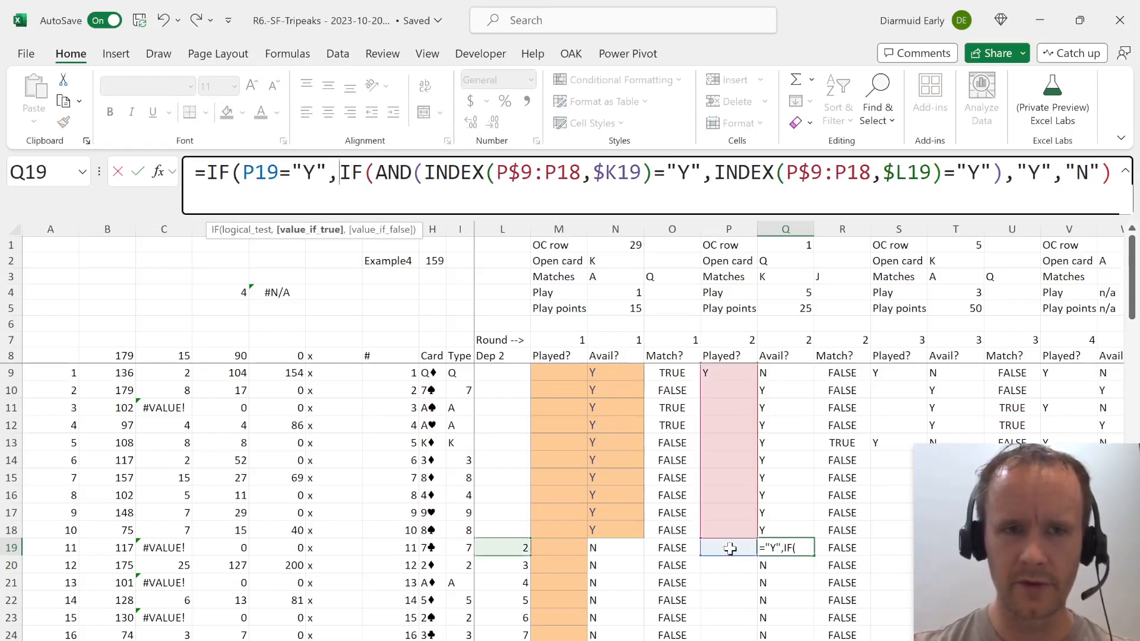
pyautogui.write('"N"')
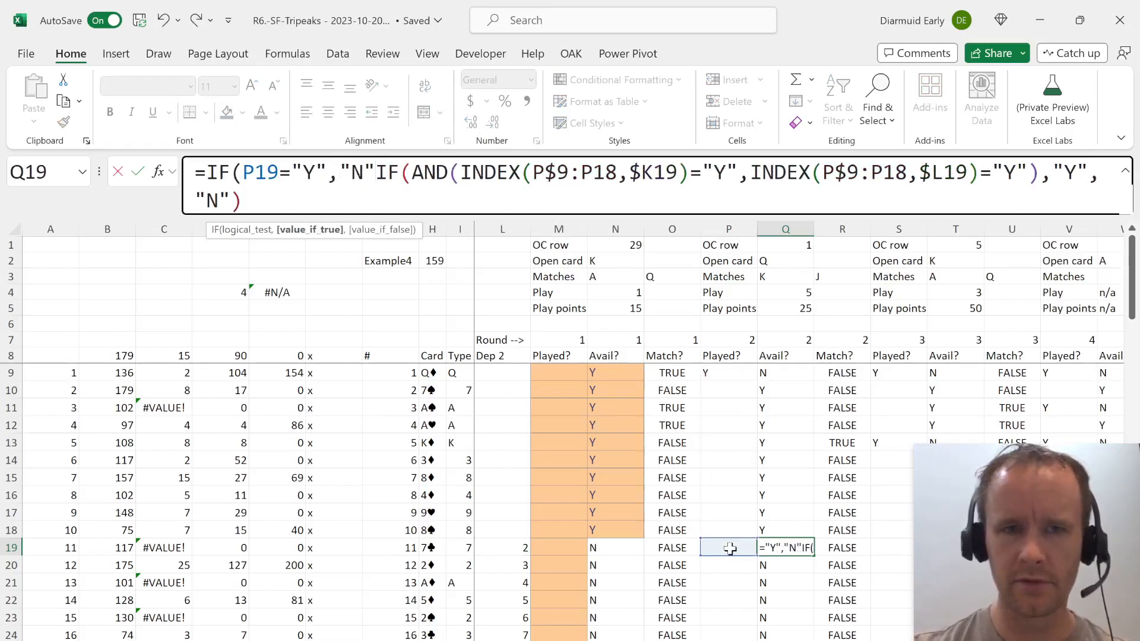
pyautogui.press('BackSpace')
pyautogui.press('BackSpace')
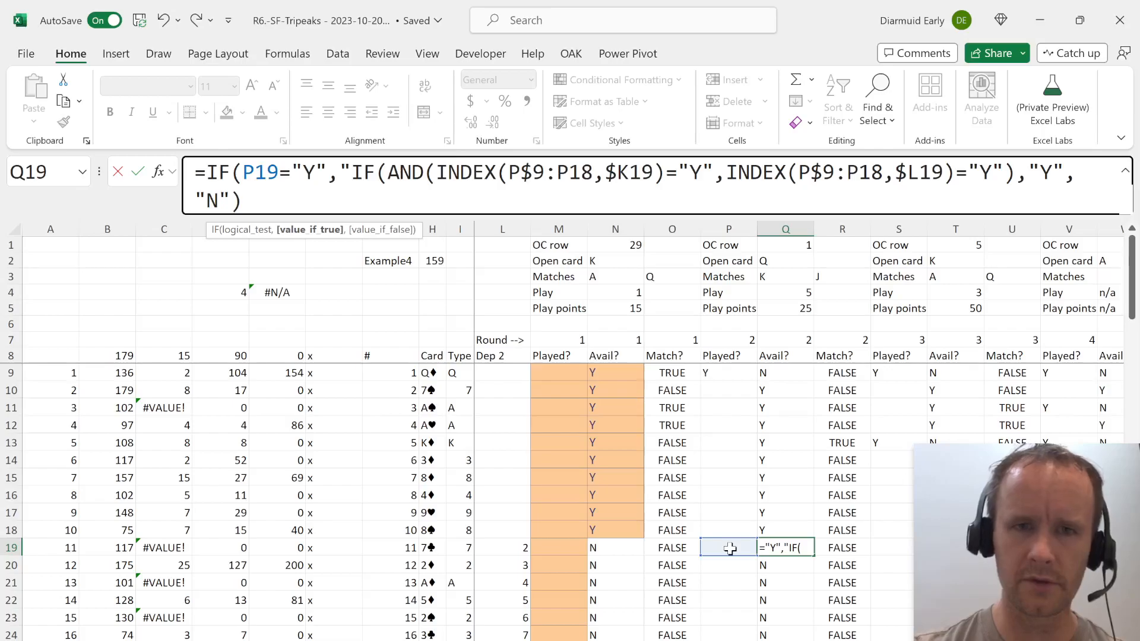
pyautogui.write('N",')
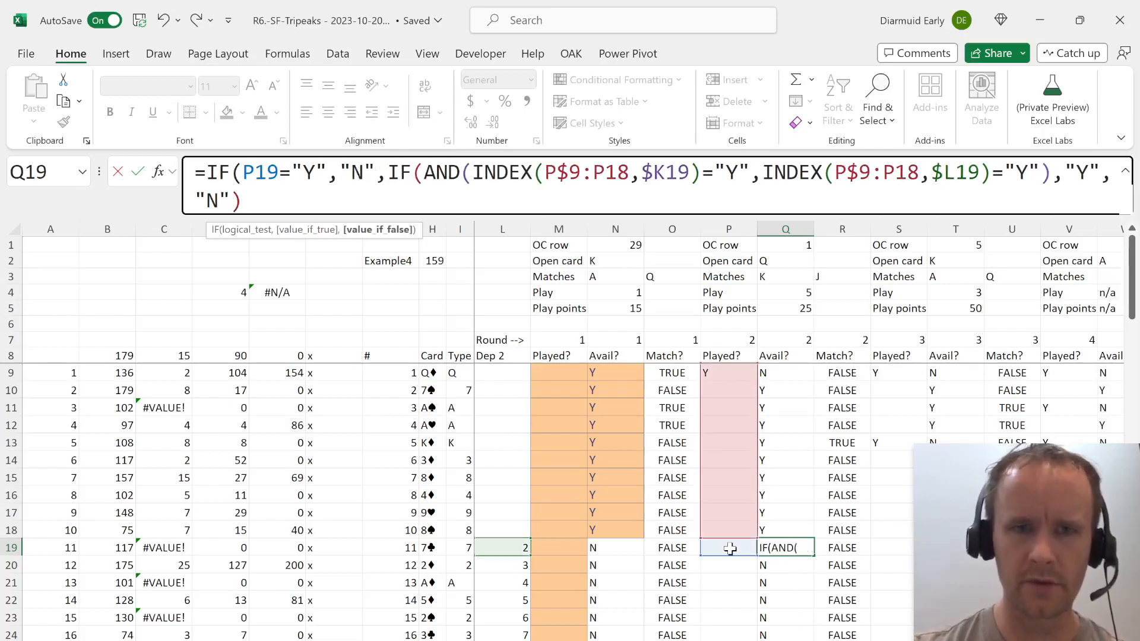
pyautogui.click(264, 193)
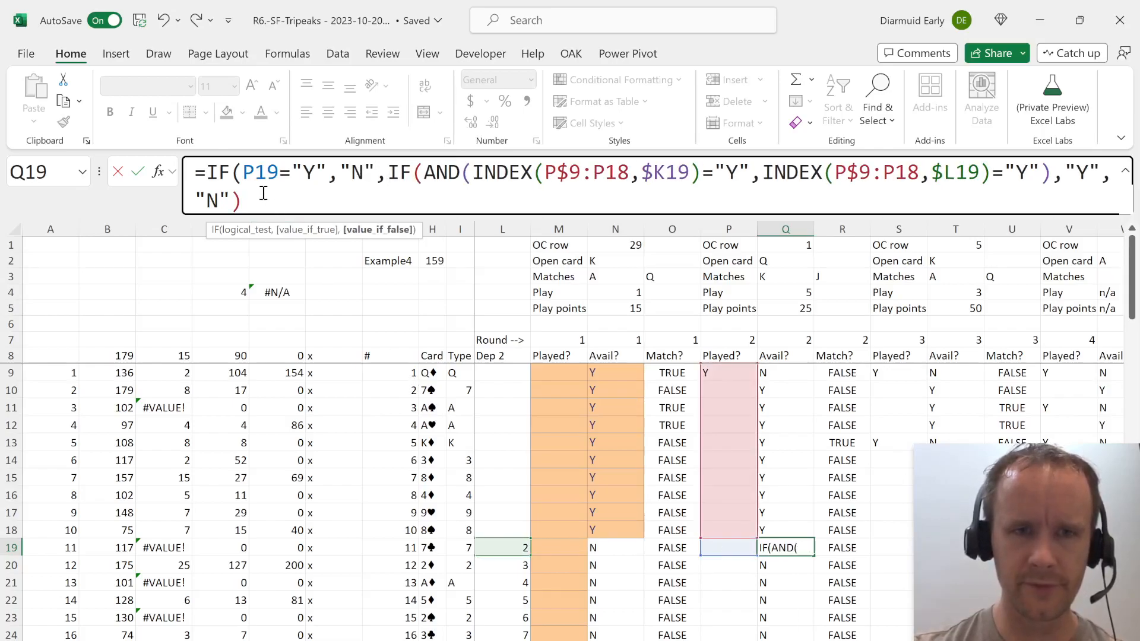
pyautogui.write(')')
pyautogui.hotkey('ctrl', 'Return')
# Apply Q19's corrected formula down round 2's Avail? column and paste it into round 3's Avail? column from T19.
pyautogui.hotkey('ctrl', 'shift', 'Down')
pyautogui.hotkey('ctrl', 'c')
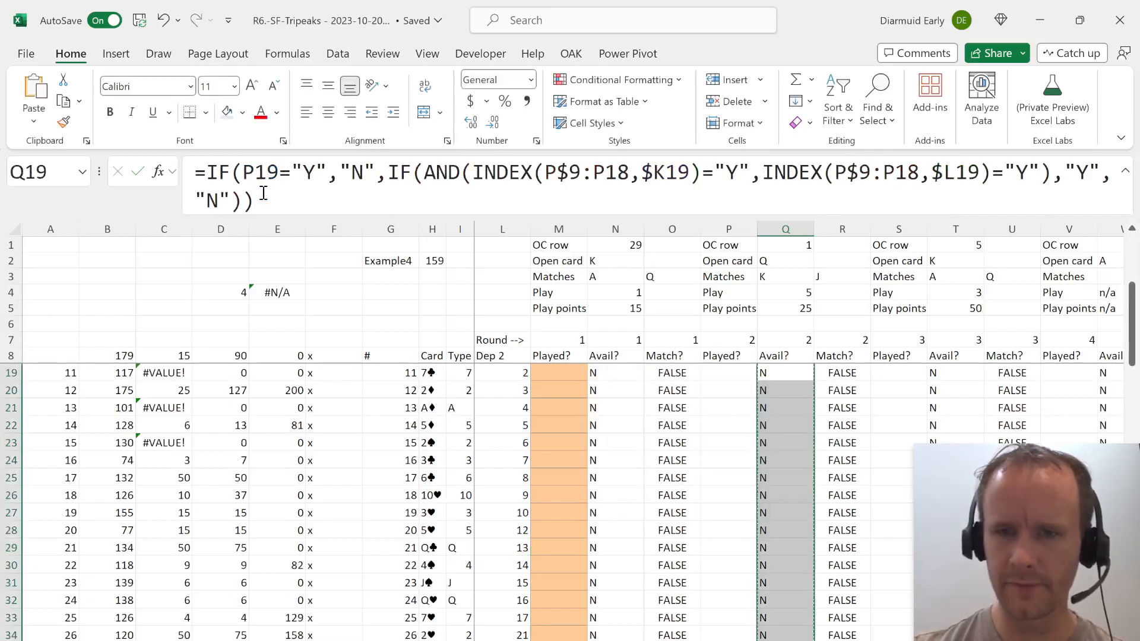
pyautogui.press('Right')
pyautogui.press('Right')
# Copy round 3's Played?, Avail? and Match? columns from row 9 down and paste them over all following rounds through column GD.
pyautogui.press('Right')
pyautogui.hotkey('ctrl', 'shift', 'Down')
pyautogui.hotkey('ctrl', 'v')
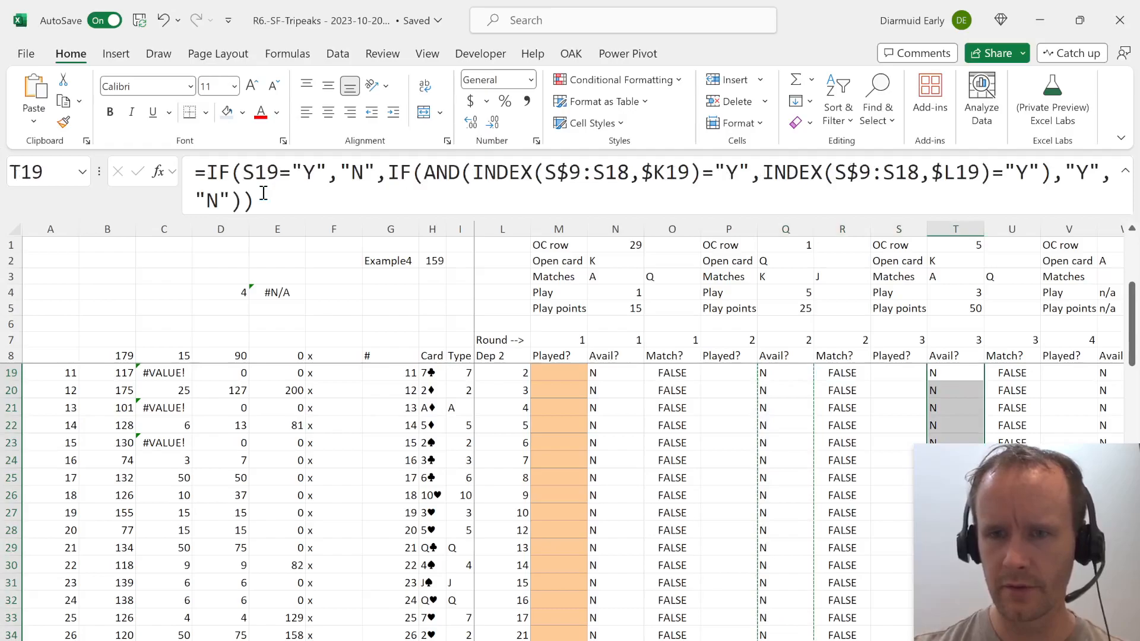
pyautogui.press('Right')
pyautogui.hotkey('ctrl', 'Up')
pyautogui.press('Down')
pyautogui.press('Down')
pyautogui.hotkey('ctrl', 'shift', 'Down')
pyautogui.hotkey('shift', 'Left')
pyautogui.hotkey('shift', 'Left')
pyautogui.hotkey('ctrl', 'c')
pyautogui.press('Right')
pyautogui.hotkey('ctrl', 'v')
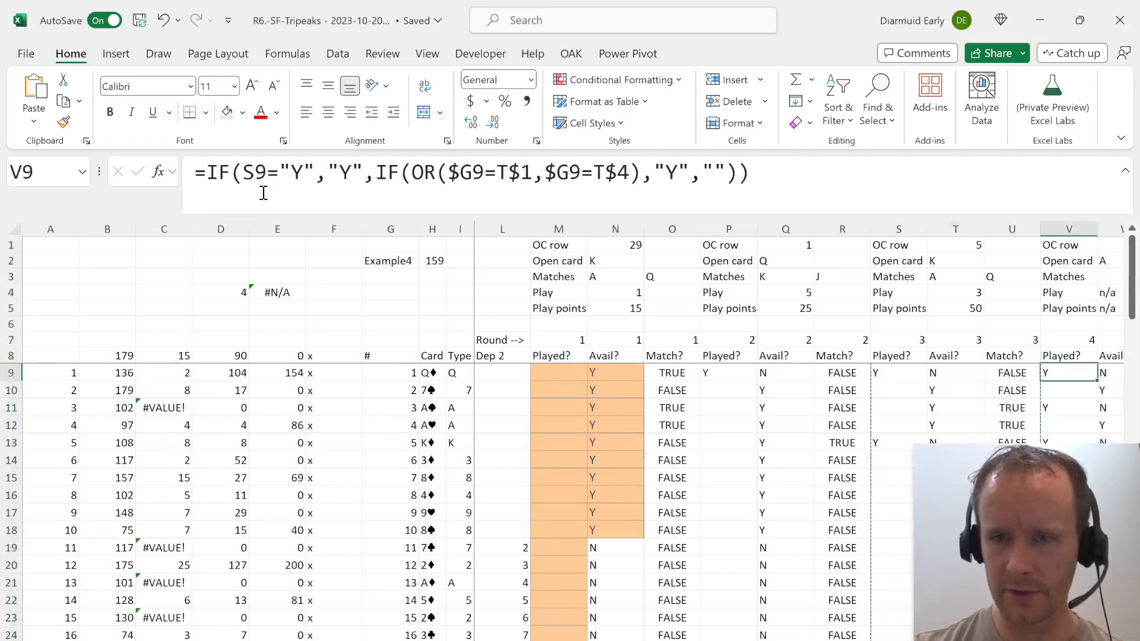
pyautogui.hotkey('ctrl', 'shift', 'Right')
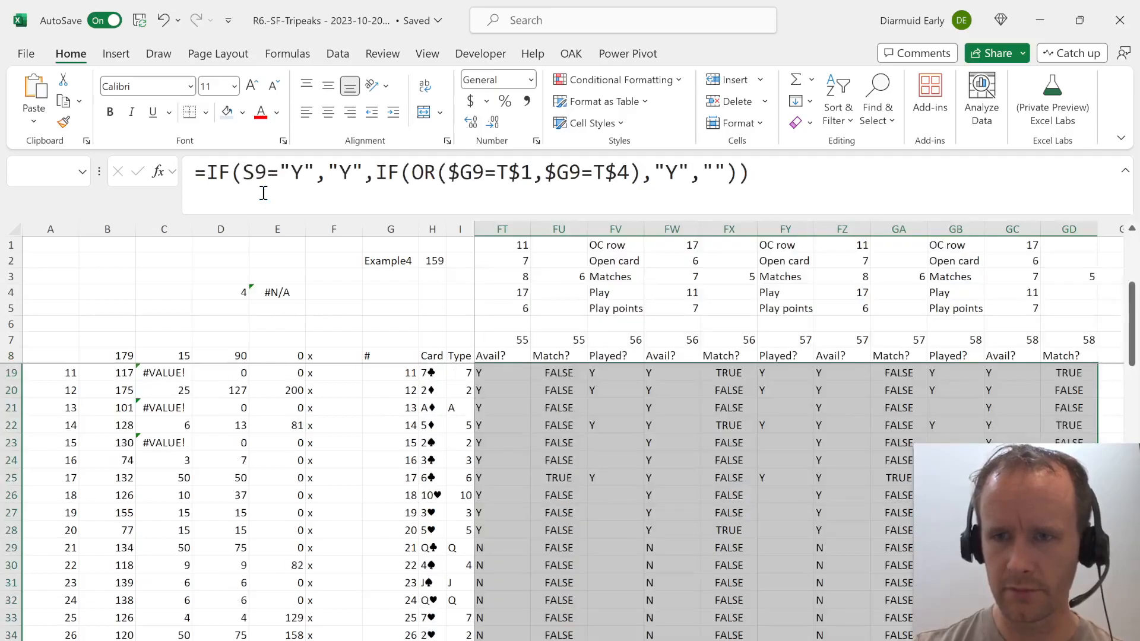
pyautogui.hotkey('ctrl', 'v')
# Check the OC row, open card and play values across the rounds up to round 40.
pyautogui.press('Left')
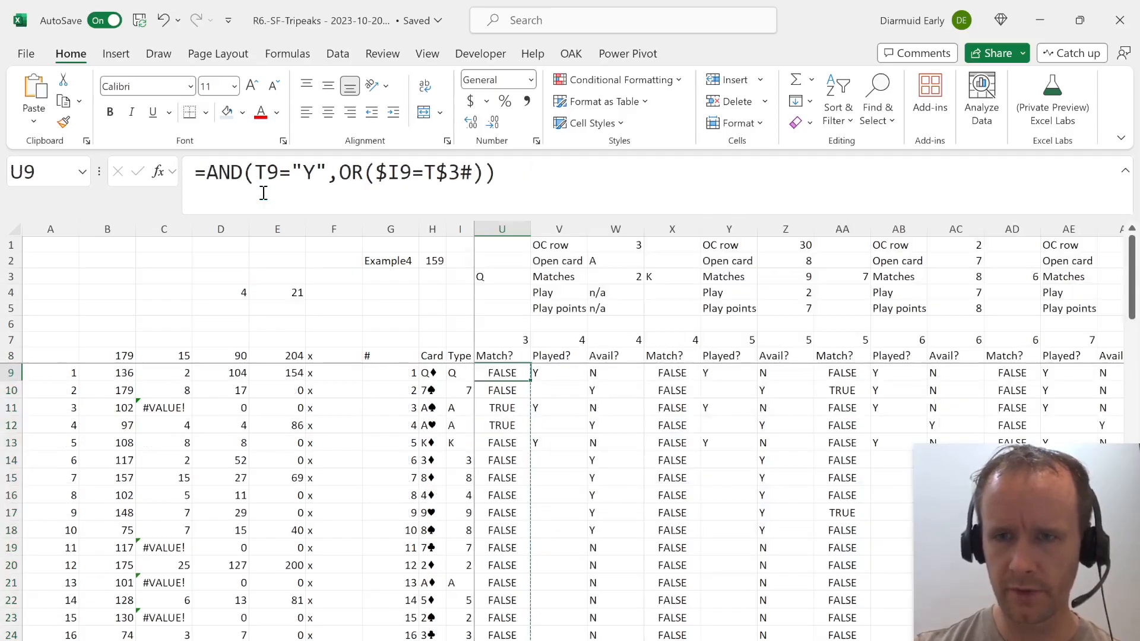
pyautogui.press('Right')
pyautogui.press('Right')
pyautogui.press('Right')
pyautogui.press('Right')
pyautogui.press('Right')
pyautogui.press('Right')
pyautogui.press('Right')
pyautogui.press('Right')
pyautogui.press('Right')
pyautogui.press('Right')
pyautogui.press('Right')
pyautogui.press('Right')
pyautogui.press('Right')
pyautogui.press('Right')
pyautogui.press('Right')
pyautogui.press('Right')
pyautogui.press('Right')
pyautogui.press('Right')
pyautogui.press('Right')
pyautogui.press('Right')
pyautogui.press('Right')
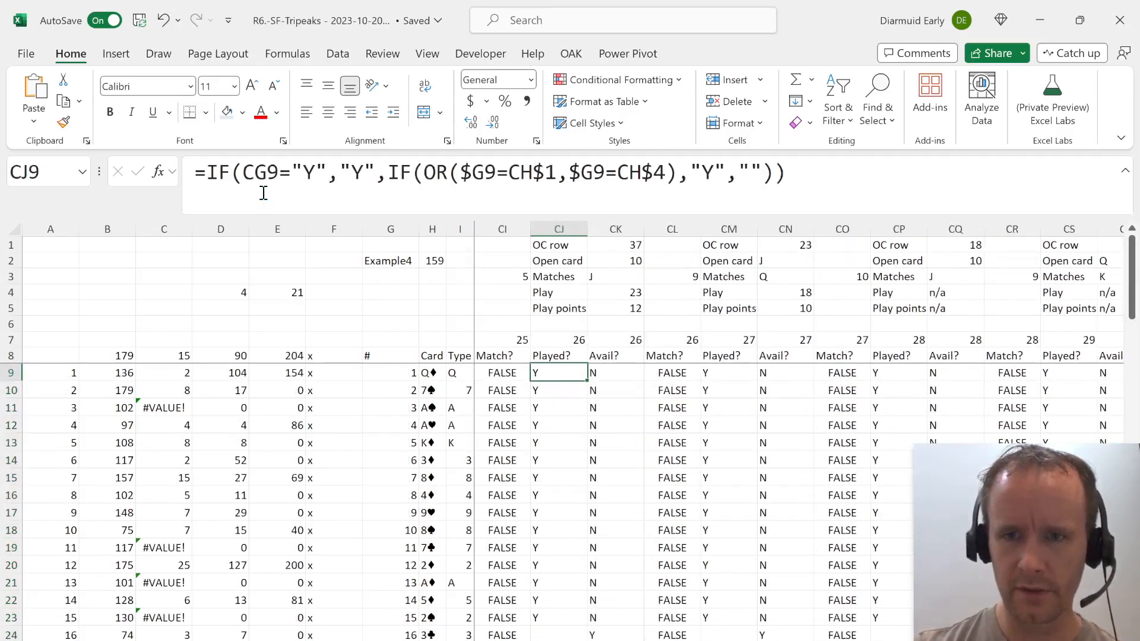
pyautogui.press('Right')
pyautogui.press('Right')
pyautogui.press('Right')
pyautogui.press('Right')
pyautogui.press('Right')
pyautogui.press('Right')
pyautogui.press('Right')
pyautogui.press('Right')
pyautogui.press('Right')
pyautogui.press('Right')
pyautogui.press('Right')
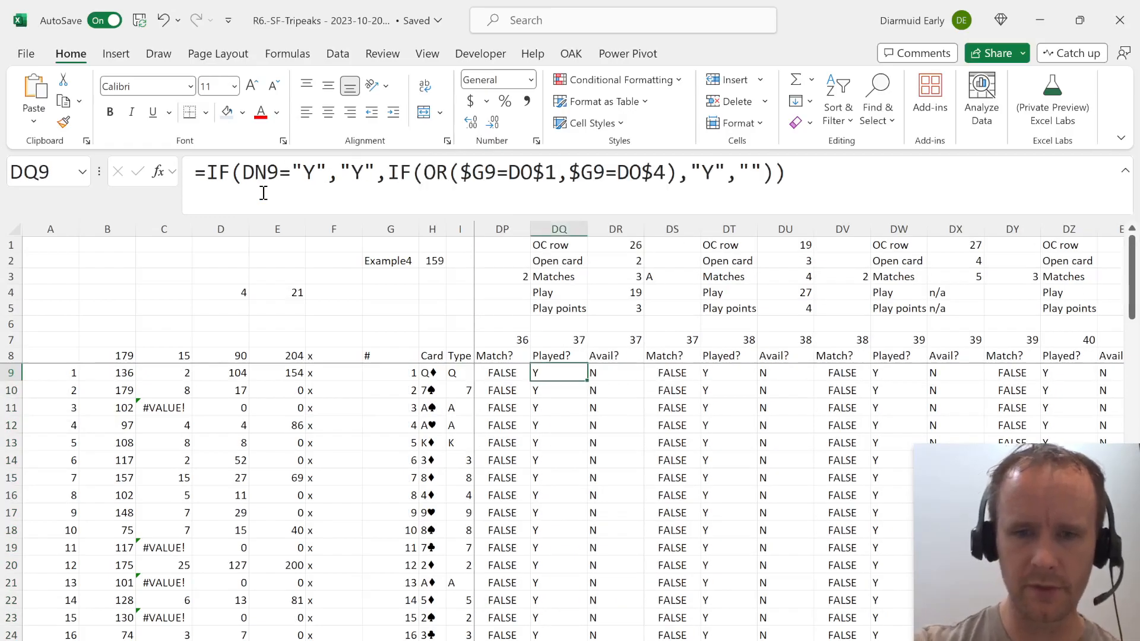
pyautogui.hotkey('ctrl', 'Home')
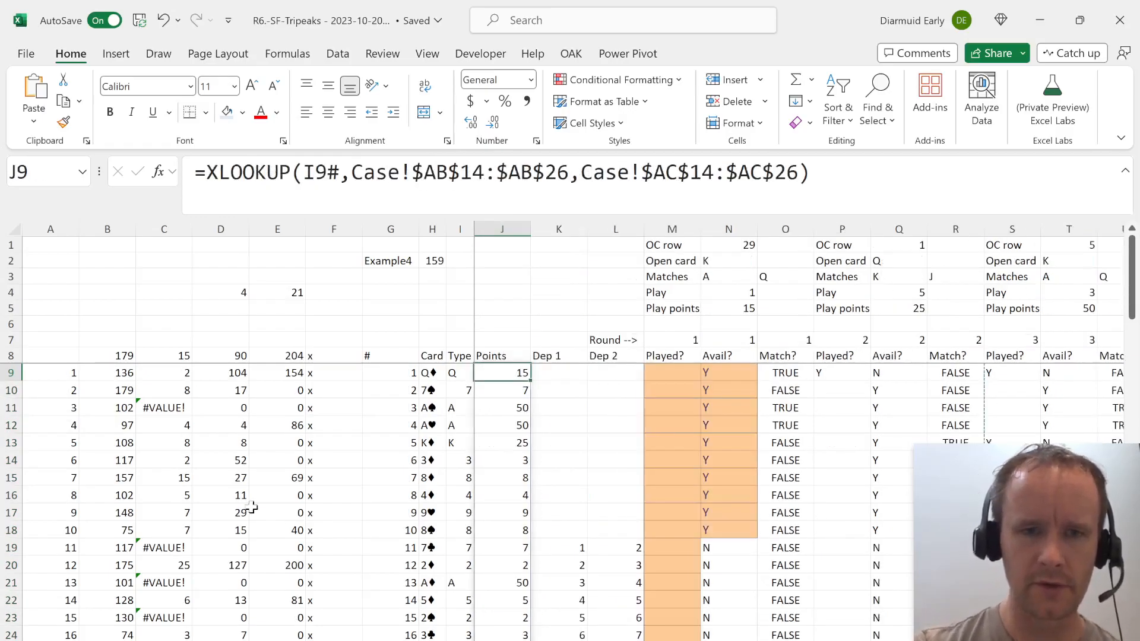
# Copy the Level 4 data table results for games 51 to 70 from column E, rows 59 to 78.
pyautogui.click(272, 461)
pyautogui.press('Down')
pyautogui.press('Down')
pyautogui.press('Down')
pyautogui.press('Down')
pyautogui.press('Down')
pyautogui.press('Down')
pyautogui.press('Down')
pyautogui.press('Down')
pyautogui.press('Down')
pyautogui.press('Down')
pyautogui.press('Down')
pyautogui.press('Down')
pyautogui.press('Down')
pyautogui.press('Down')
pyautogui.press('Down')
pyautogui.press('Down')
pyautogui.press('Down')
pyautogui.press('Down')
pyautogui.press('Down')
pyautogui.press('Down')
pyautogui.press('Down')
pyautogui.press('Down')
pyautogui.press('Down')
pyautogui.press('Down')
pyautogui.press('Down')
pyautogui.press('Down')
pyautogui.press('Down')
pyautogui.press('Down')
pyautogui.press('Down')
pyautogui.press('Up')
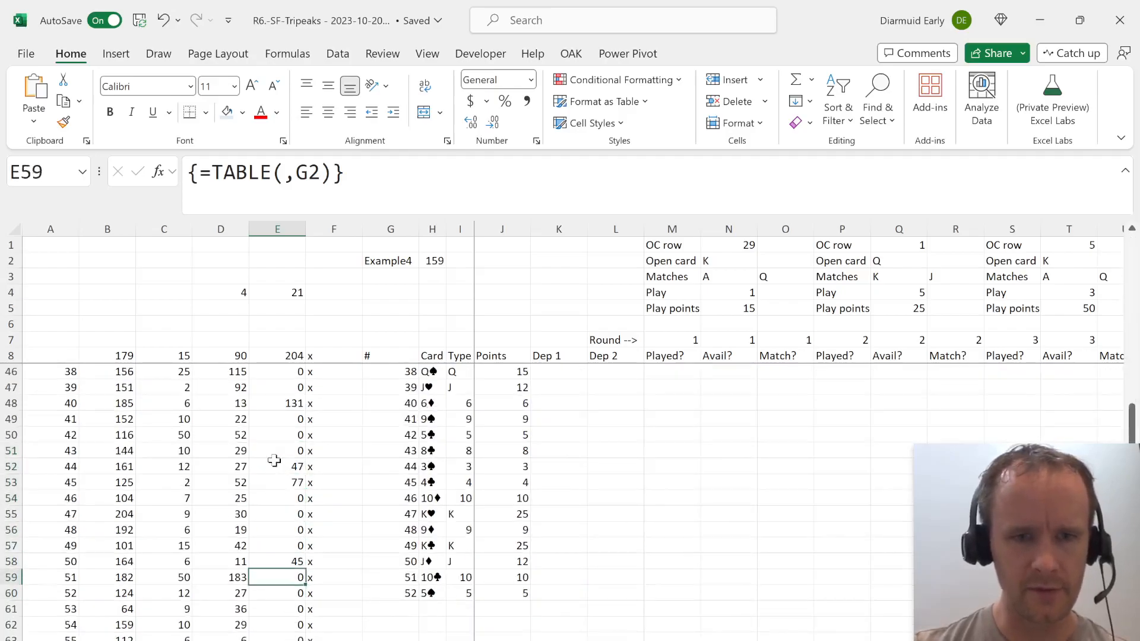
pyautogui.hotkey('ctrl', 'Right')
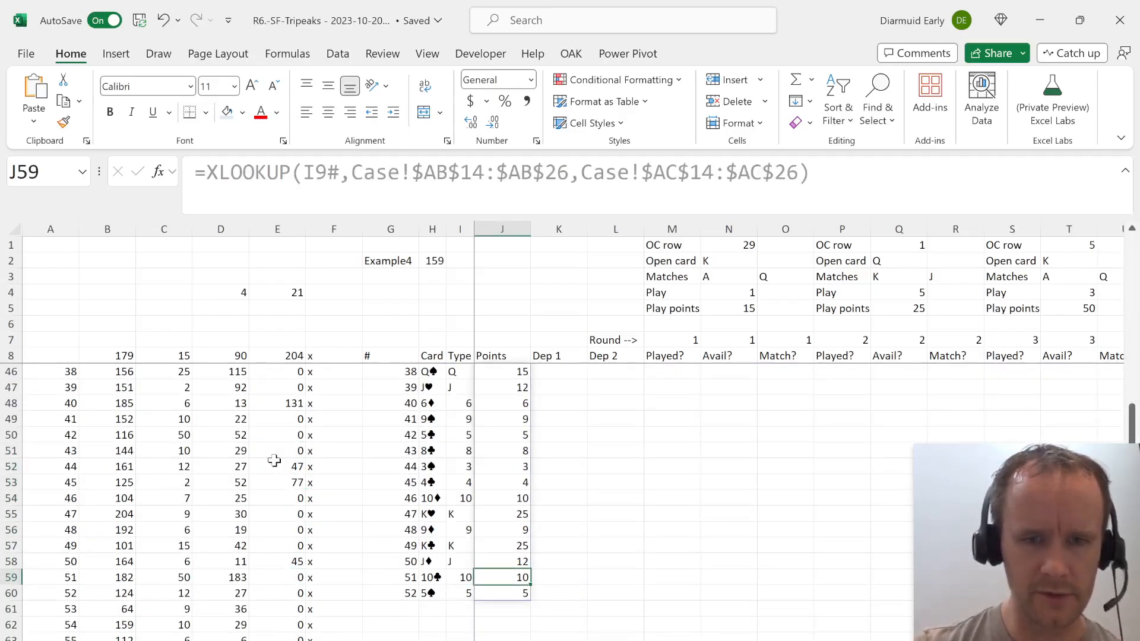
pyautogui.click(268, 579)
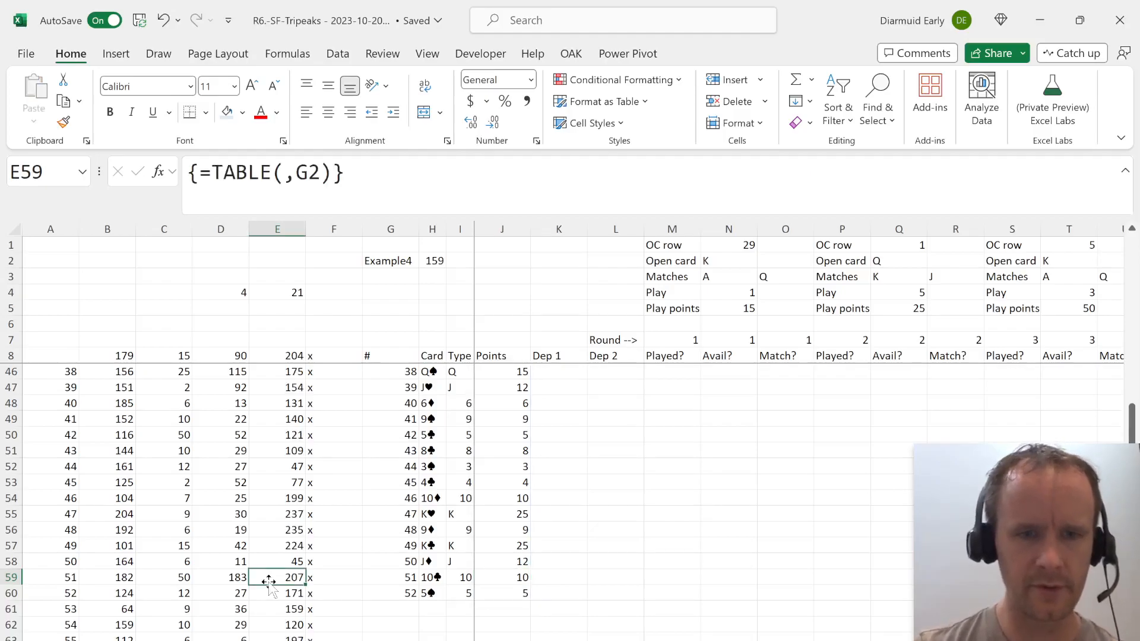
pyautogui.hotkey('shift', 'Down')
pyautogui.hotkey('shift', 'Down')
pyautogui.hotkey('shift', 'Down')
pyautogui.hotkey('shift', 'Down')
pyautogui.hotkey('shift', 'Down')
pyautogui.hotkey('shift', 'Down')
pyautogui.hotkey('shift', 'Down')
pyautogui.hotkey('shift', 'Down')
pyautogui.hotkey('shift', 'Down')
pyautogui.hotkey('shift', 'Down')
pyautogui.hotkey('shift', 'Down')
pyautogui.hotkey('shift', 'Down')
pyautogui.hotkey('shift', 'Down')
pyautogui.hotkey('shift', 'Down')
pyautogui.hotkey('shift', 'Down')
pyautogui.hotkey('shift', 'Down')
pyautogui.hotkey('shift', 'Down')
pyautogui.hotkey('shift', 'Down')
pyautogui.hotkey('shift', 'Down')
pyautogui.hotkey('shift', 'Down')
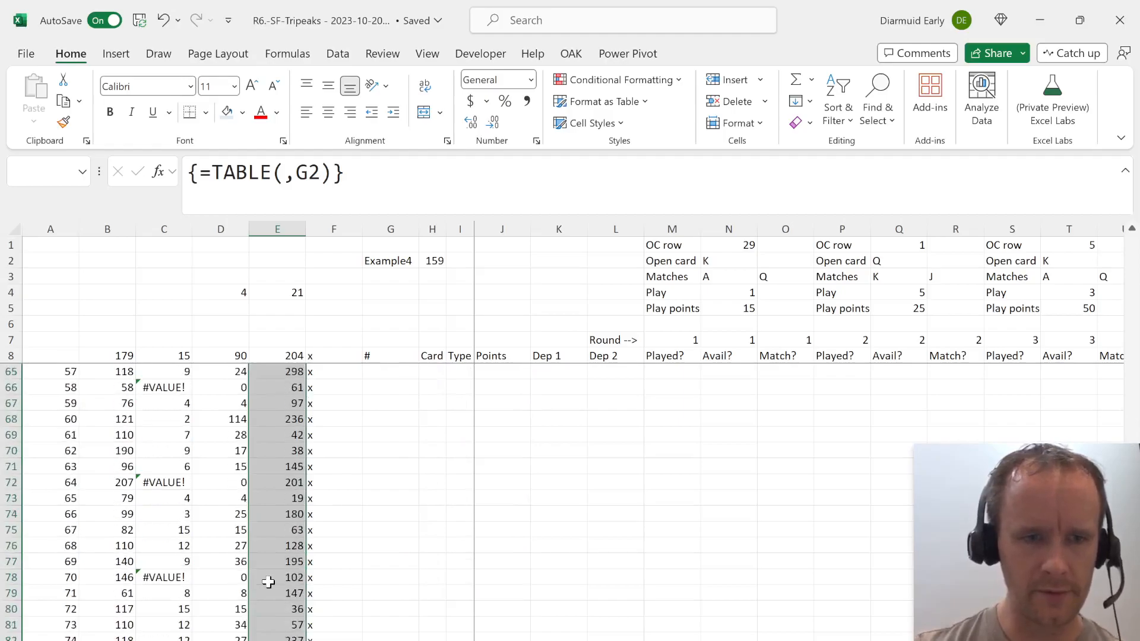
pyautogui.hotkey('shift', 'Up')
pyautogui.hotkey('shift', 'Up')
pyautogui.hotkey('shift', 'Up')
pyautogui.hotkey('shift', 'Up')
pyautogui.hotkey('ctrl', 'c')
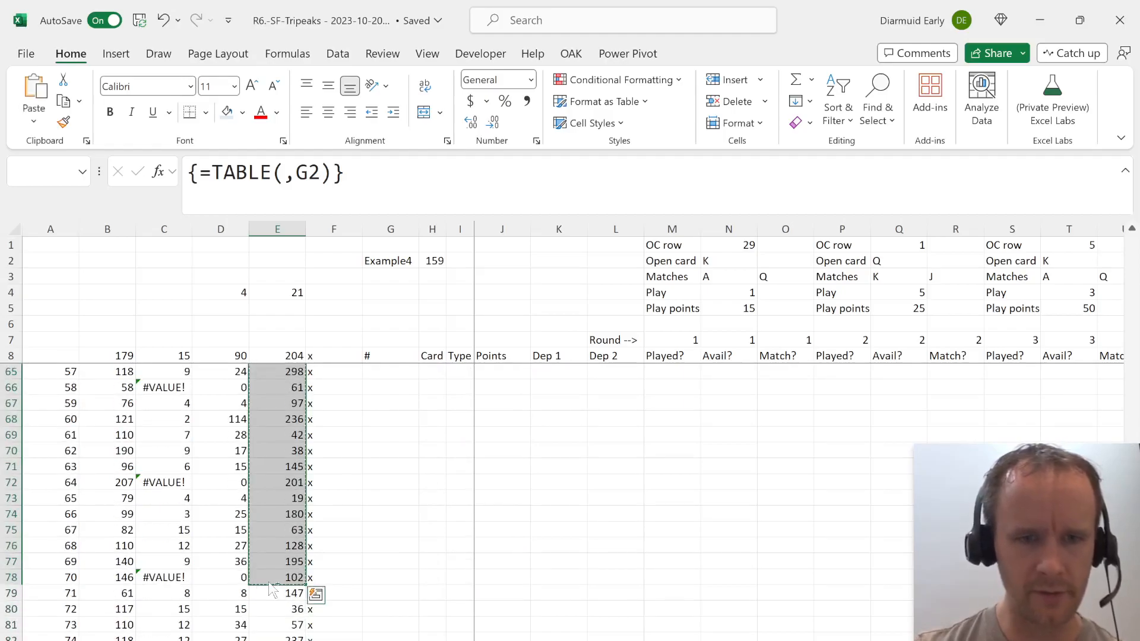
# Paste the copied results as links into the Case sheet's Level 4 Answer column for games 51 to 70, starting at E161.
pyautogui.hotkey('ctrl', 'pagedown')
pyautogui.hotkey('ctrl', 'pageup')
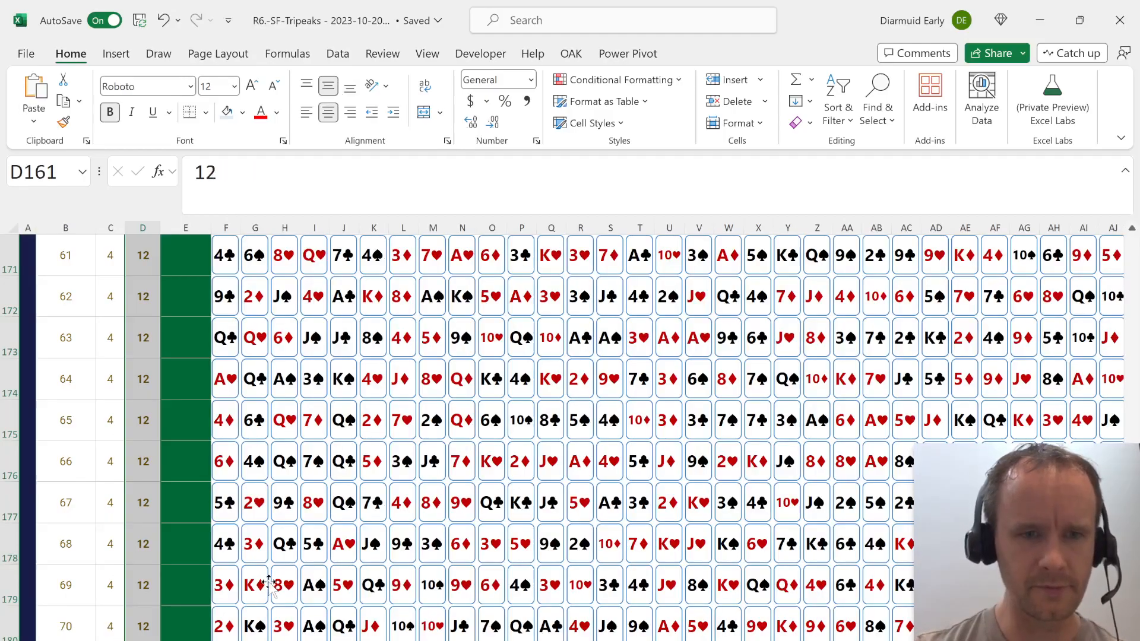
pyautogui.hotkey('ctrl', 'shift', 'Up')
pyautogui.press('Up')
pyautogui.press('Up')
pyautogui.press('Right')
pyautogui.press('Down')
pyautogui.press('Down')
pyautogui.press('alt')
pyautogui.press('e')
pyautogui.press('s')
pyautogui.press('l')
pyautogui.scroll(-6, 292, 461)
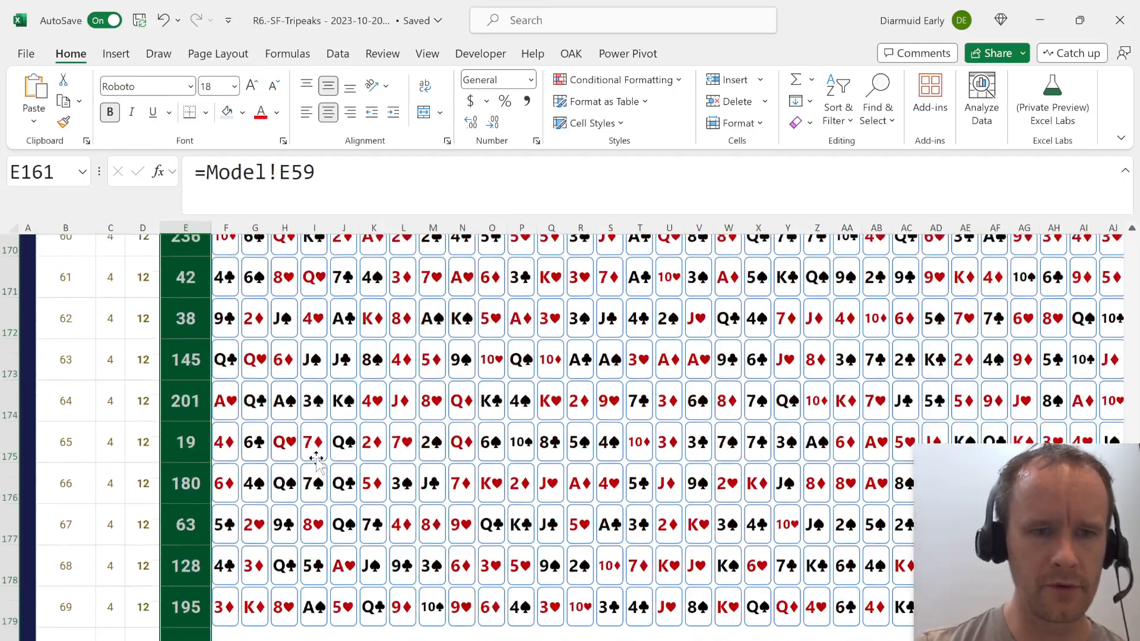
pyautogui.scroll(-1, 316, 460)
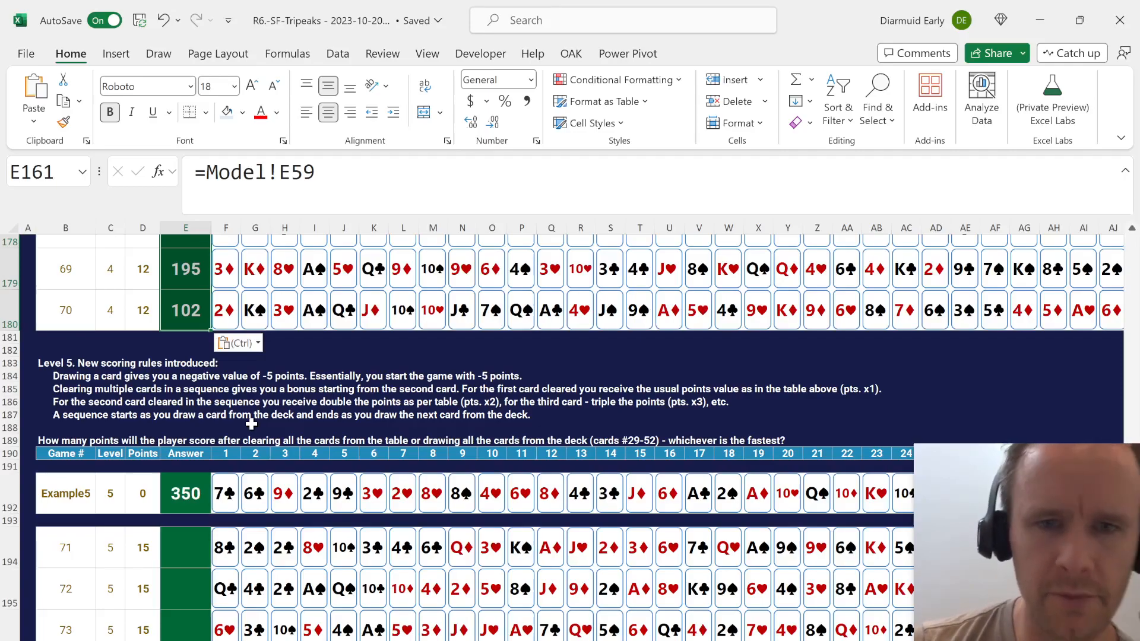
pyautogui.scroll(1, 251, 423)
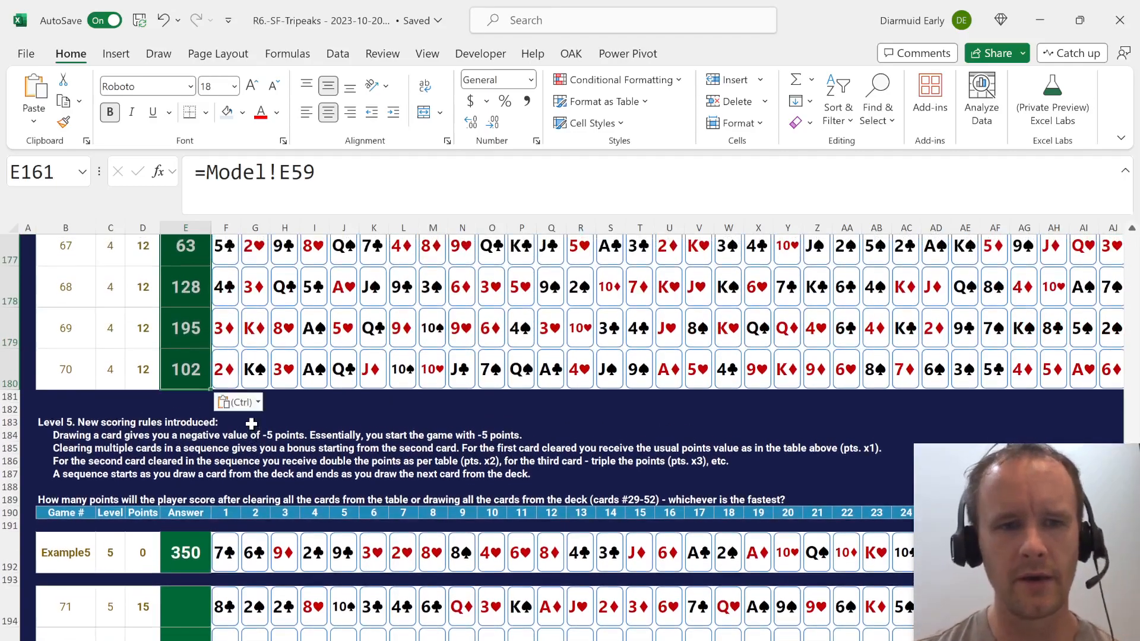